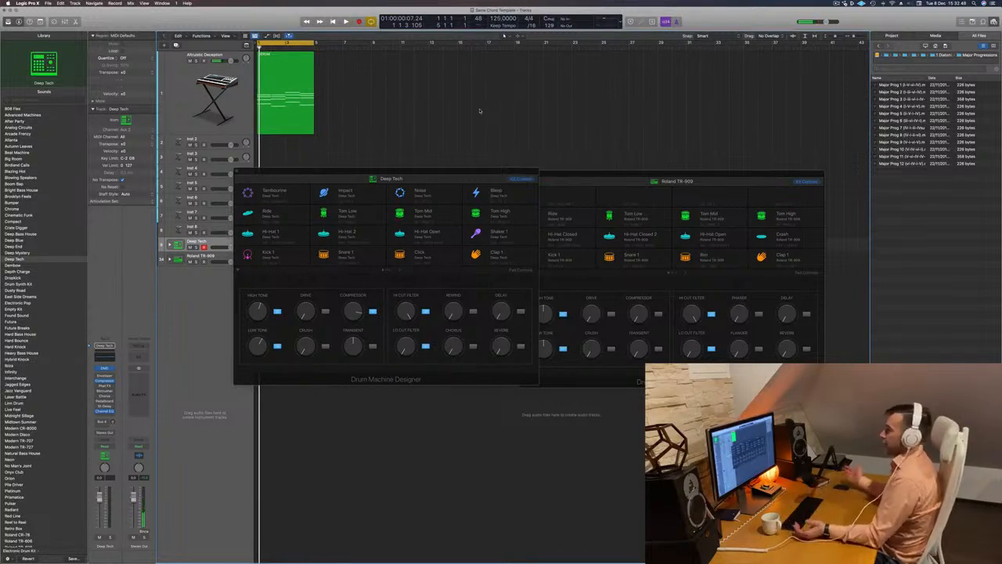
# Hide the file browser and expand the Roland TR-909 kit into its individual drum tracks, selecting the kit's main track
pyautogui.press('f')
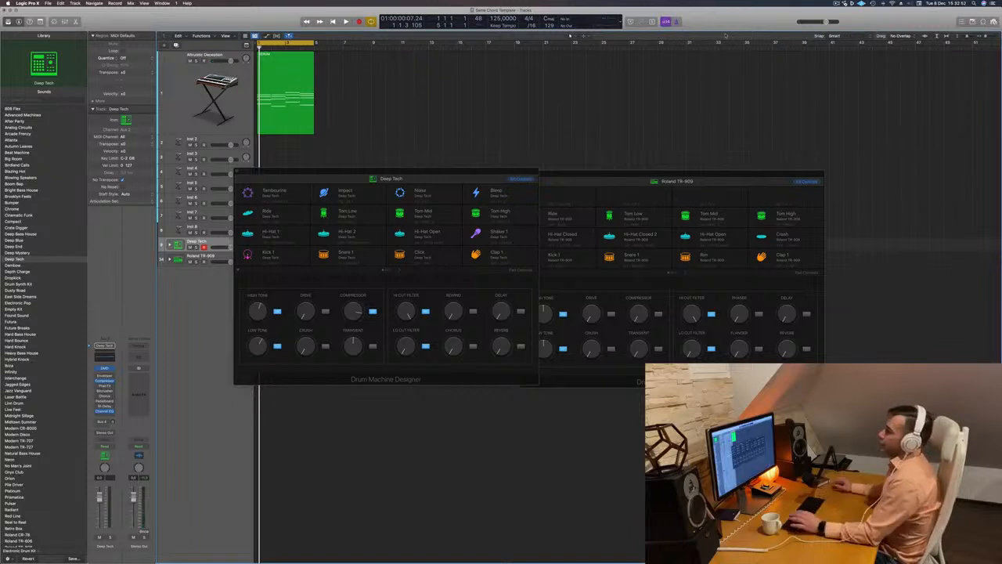
pyautogui.moveTo(481, 174); pyautogui.dragTo(753, 104)
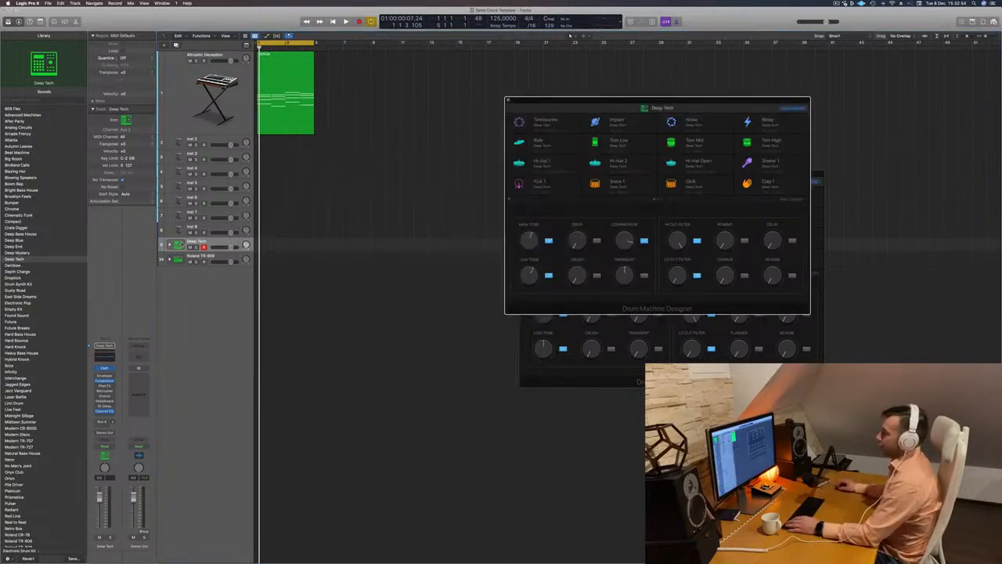
pyautogui.click(169, 259)
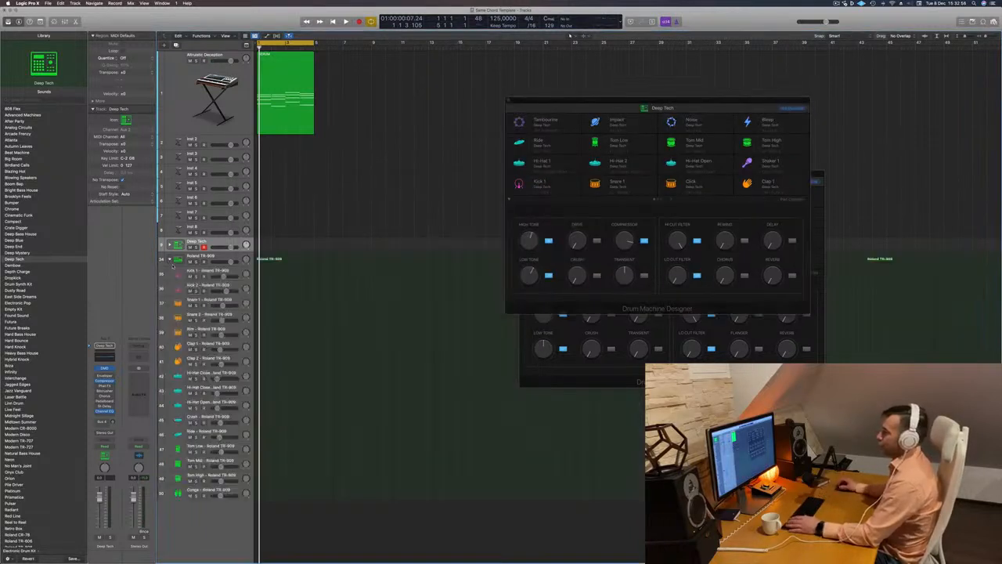
pyautogui.click(221, 256)
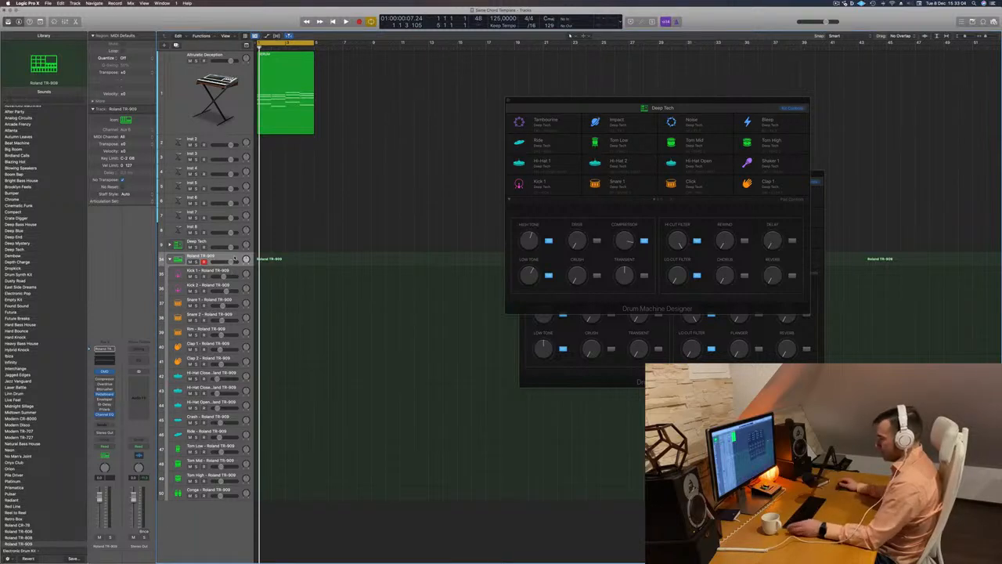
# Record four kick notes on the Deep Tech track using the Musical Typing keyboard while the chord loop plays
pyautogui.press('r')
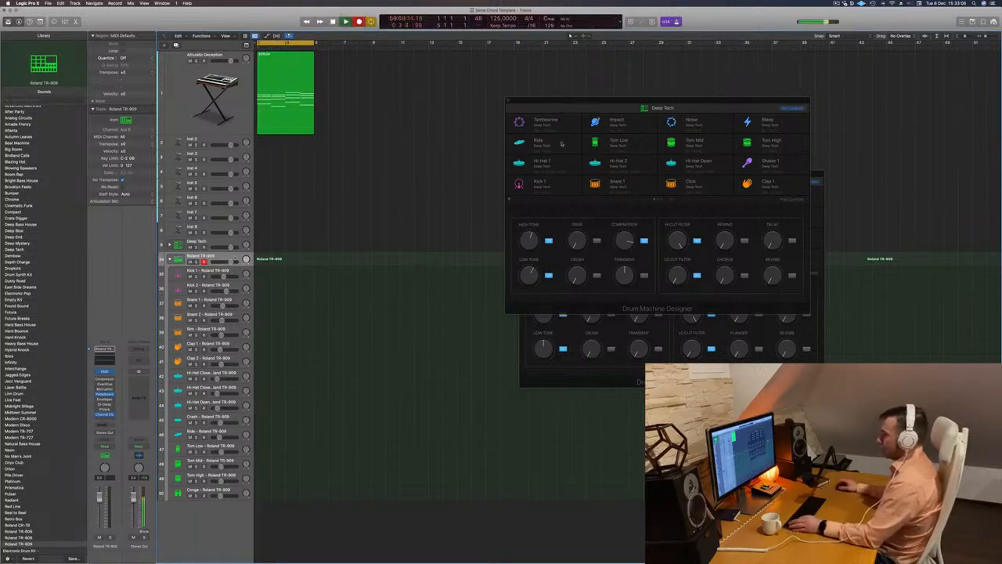
pyautogui.moveTo(650, 101); pyautogui.dragTo(576, 108)
pyautogui.press('a')
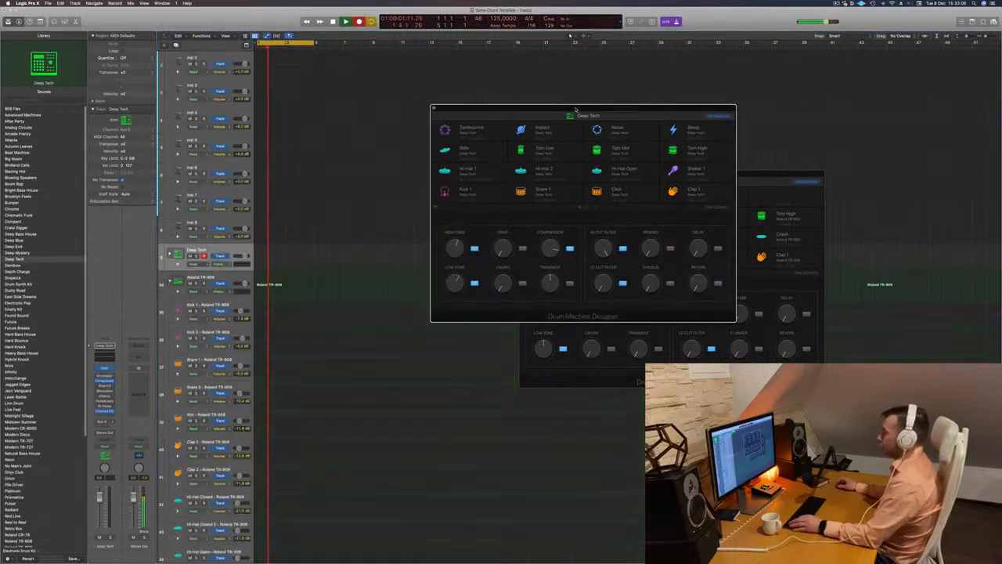
pyautogui.press('a')
pyautogui.press('super+k')
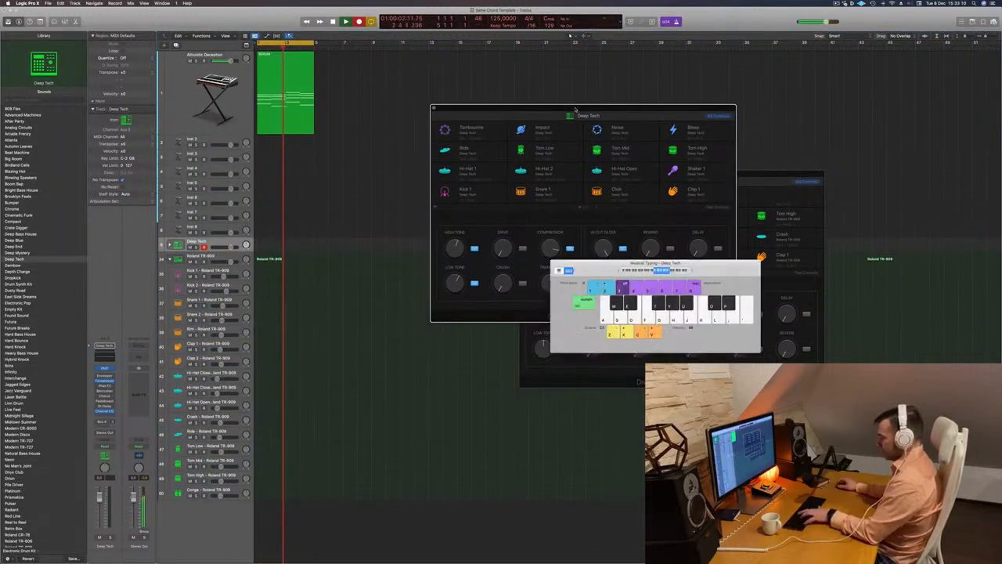
pyautogui.click(617, 271)
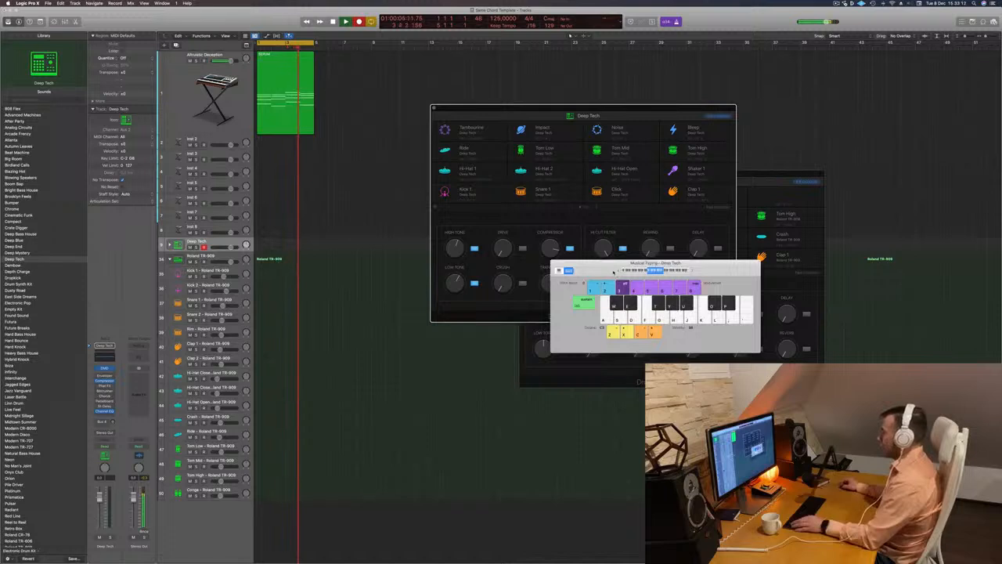
pyautogui.press('a')
pyautogui.press('a')
pyautogui.press('a')
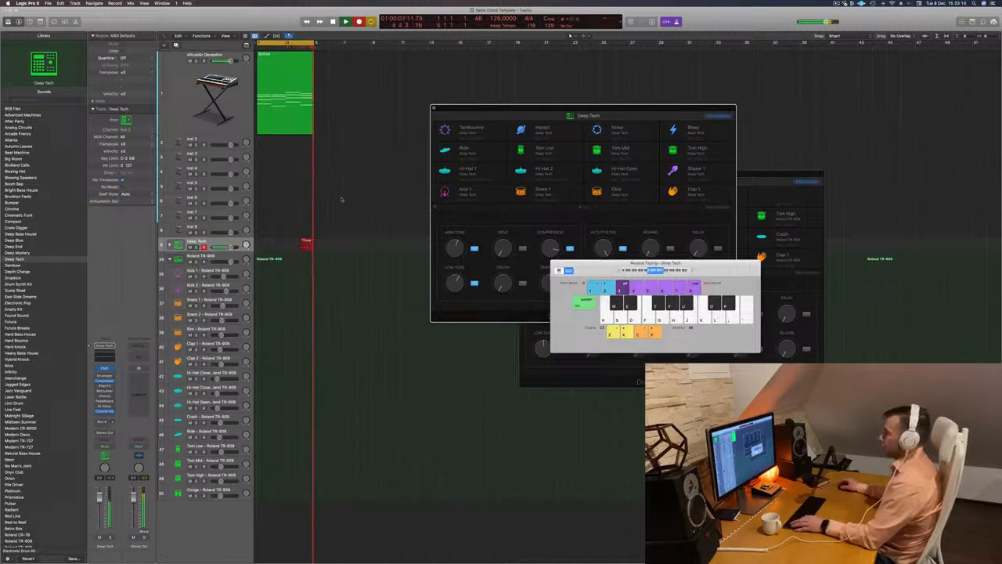
pyautogui.press('space')
# Move the recorded region to bar 1 of the Roland TR-909 track and quantize all its notes to 1/16
pyautogui.moveTo(308, 245); pyautogui.dragTo(265, 258)
pyautogui.doubleClick(265, 259)
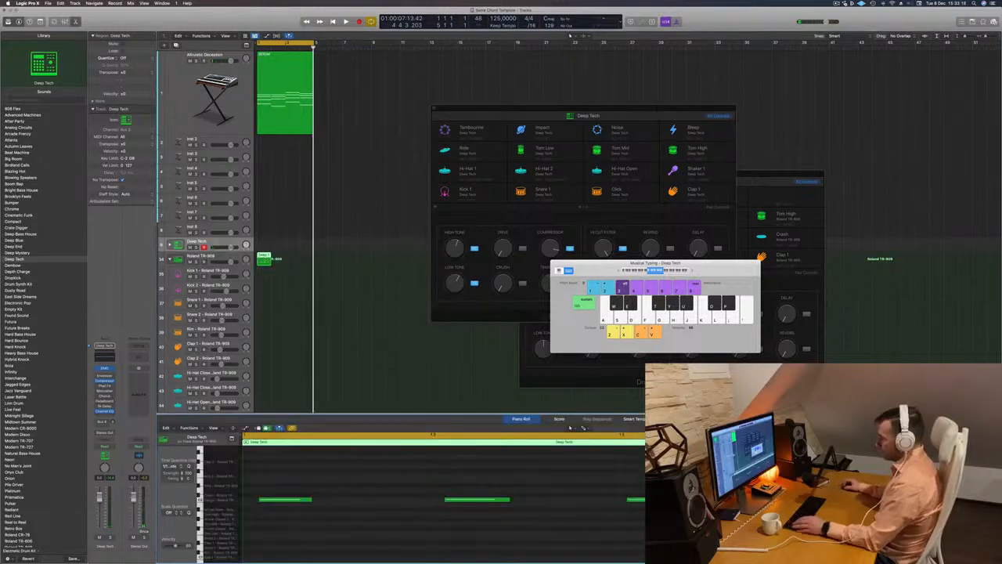
pyautogui.press('super+a')
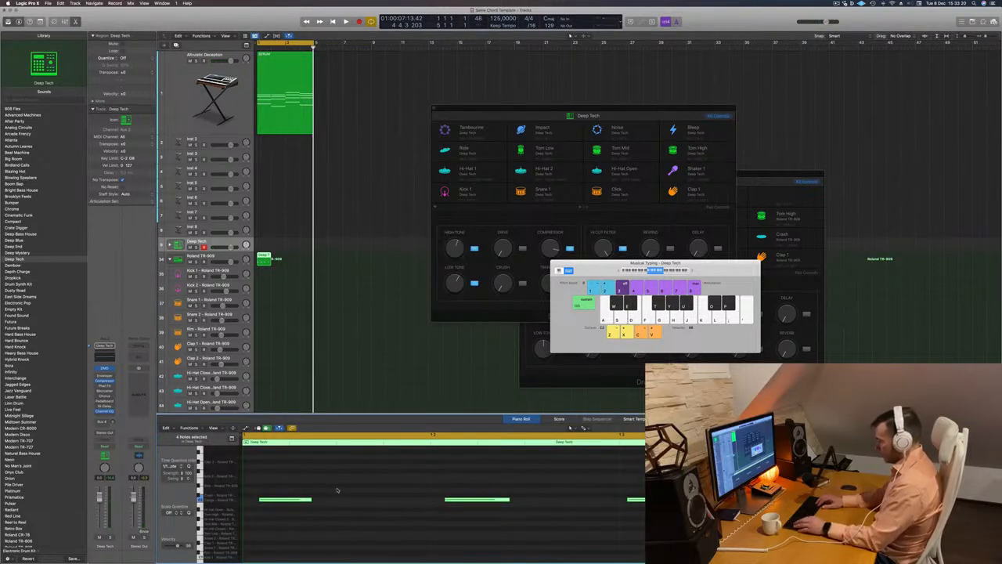
pyautogui.press('q')
pyautogui.scroll(-4, 349, 492)
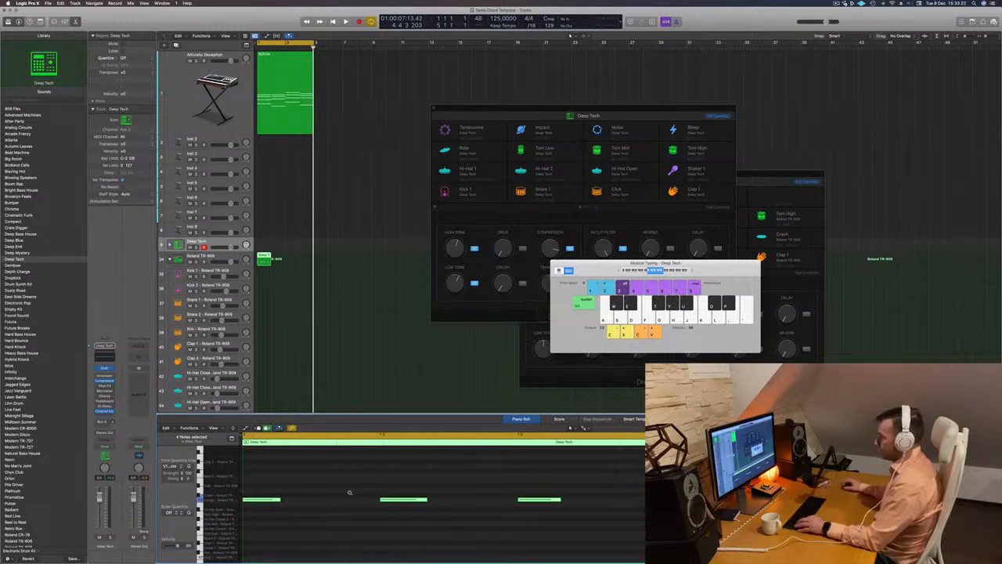
pyautogui.press('space')
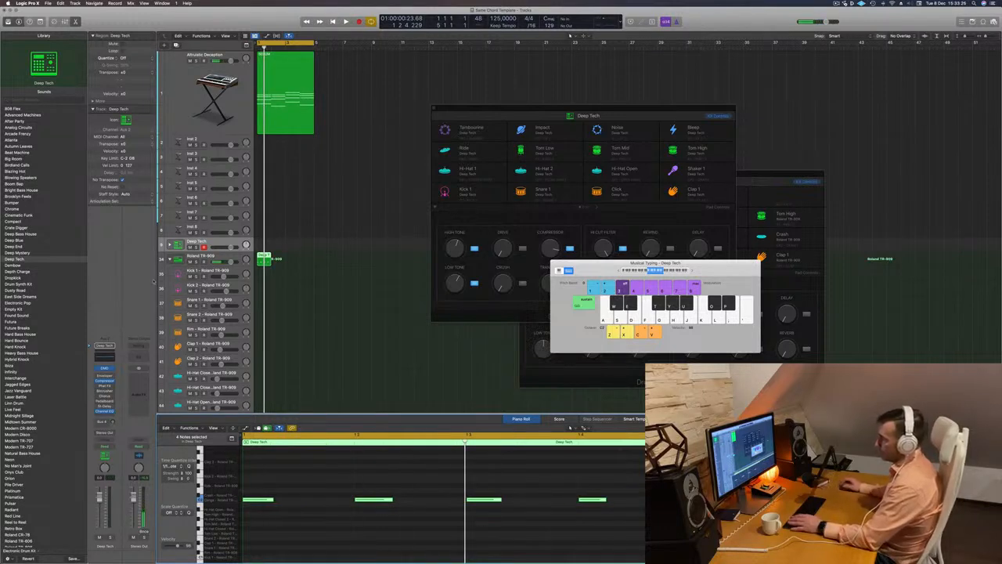
# Move the quantized region to the Kick 1 track, transpose its notes down an octave, and audition it with the chords
pyautogui.moveTo(266, 259); pyautogui.dragTo(267, 274)
pyautogui.press('space')
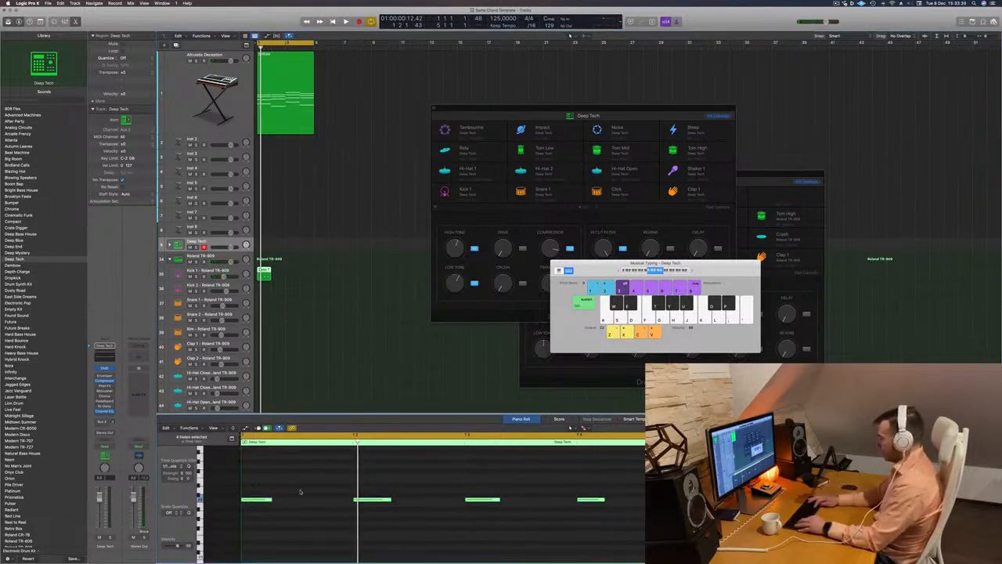
pyautogui.scroll(3, 300, 492)
pyautogui.press('space')
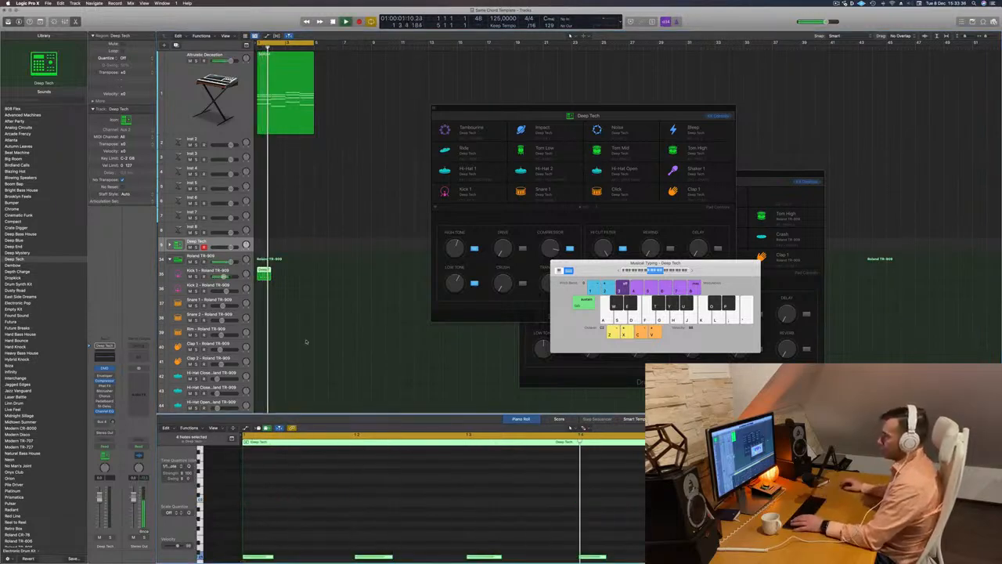
pyautogui.scroll(-3, 314, 351)
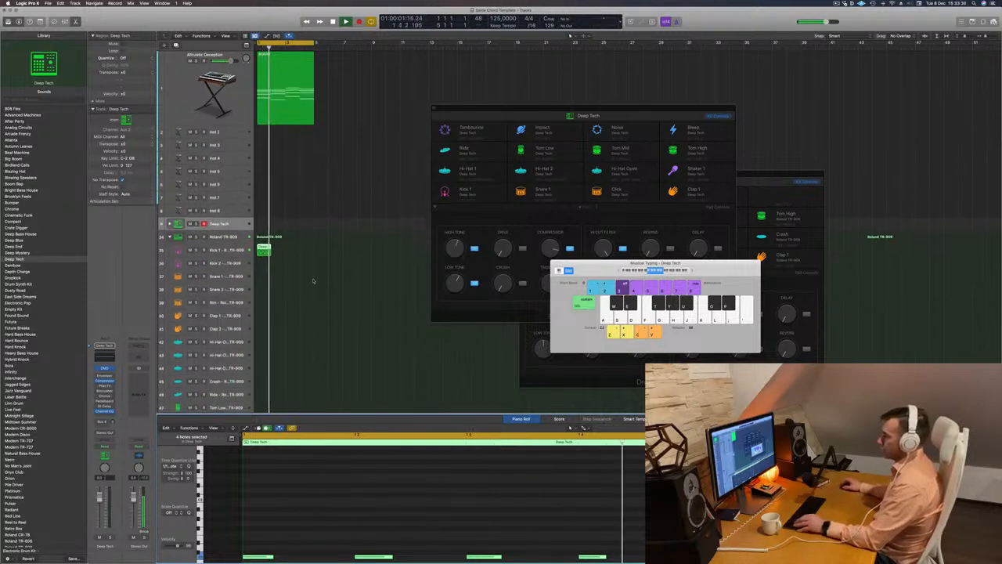
pyautogui.press('space')
# Repeat the one-bar Kick 1 region to fill the first four bars under the chords and play the result
pyautogui.moveTo(263, 249); pyautogui.dragTo(290, 252)
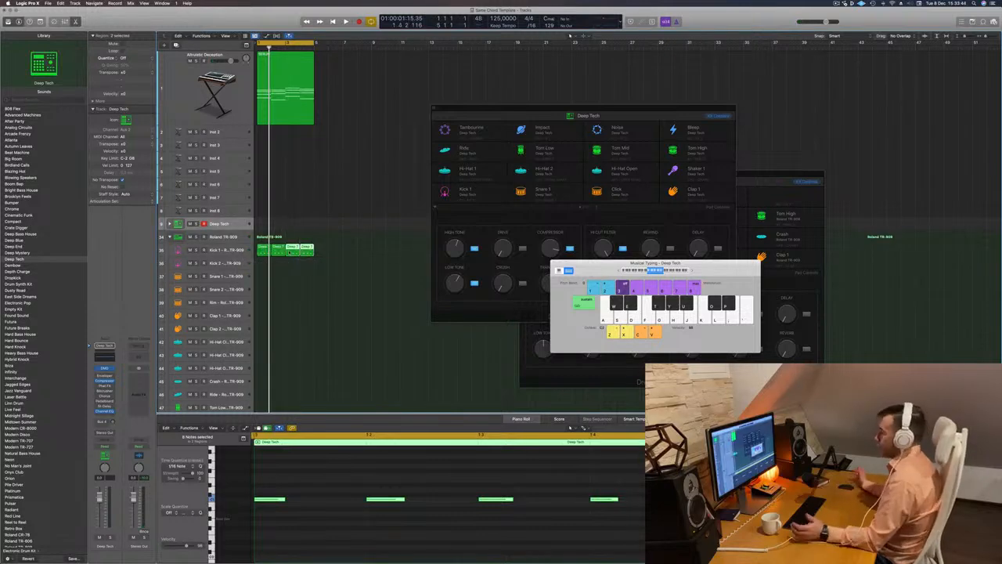
pyautogui.click(295, 274)
pyautogui.press('space')
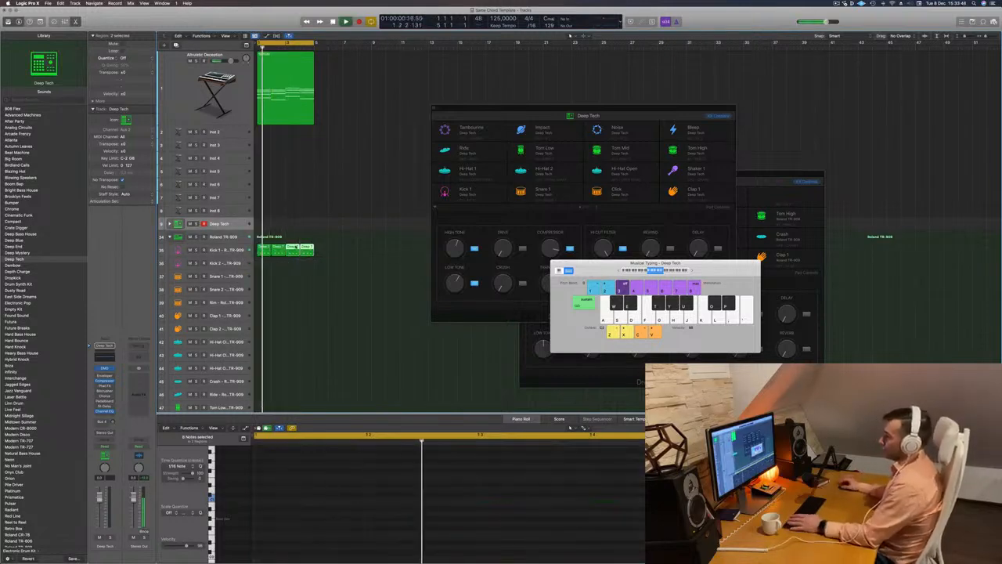
pyautogui.press('space')
# Transpose all notes in the four Kick 1 regions down an octave and back up a few semitones
pyautogui.click(226, 253)
pyautogui.click(331, 252)
pyautogui.click(225, 250)
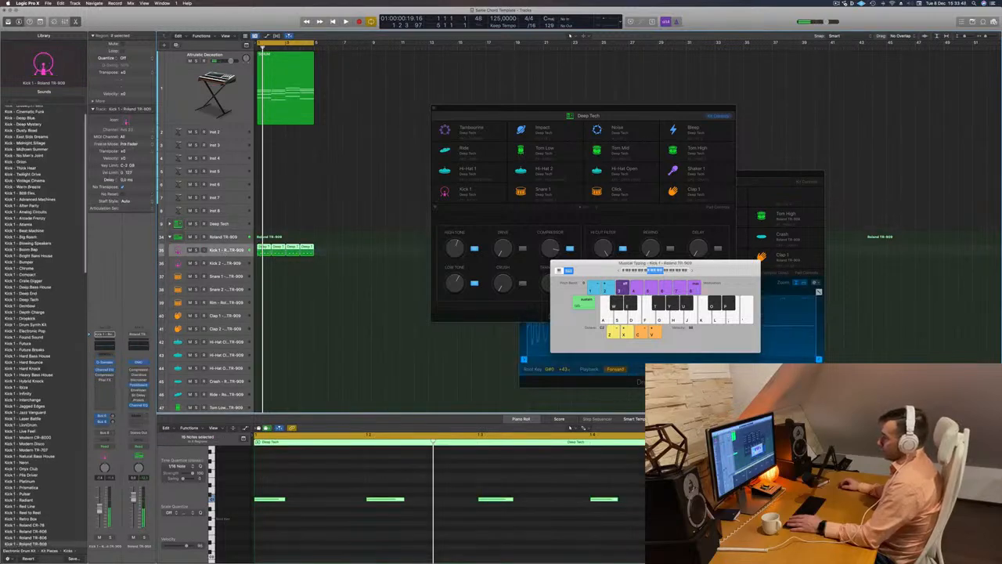
pyautogui.click(304, 517)
pyautogui.press('super+a')
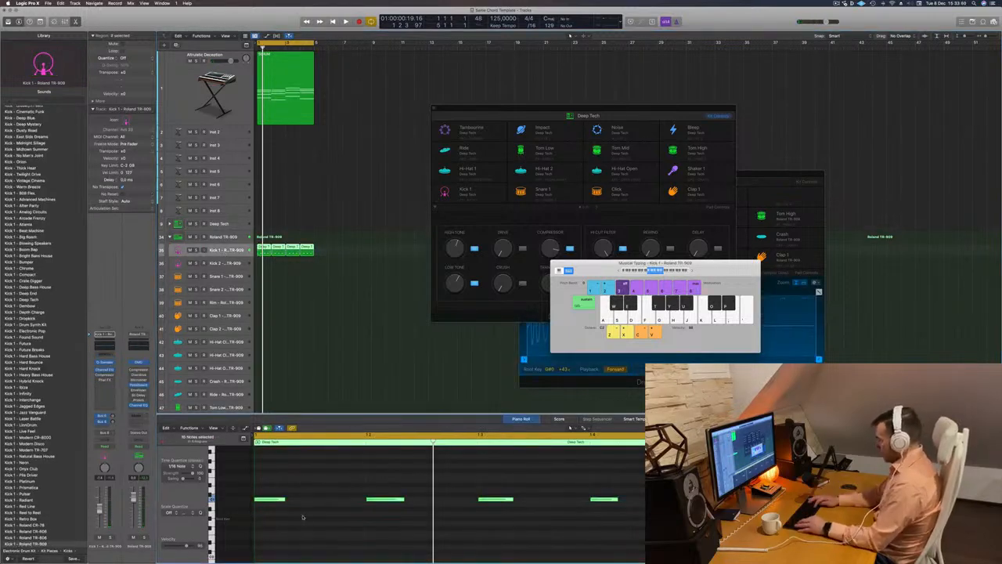
pyautogui.hotkey('alt', 'shift', 'Down')
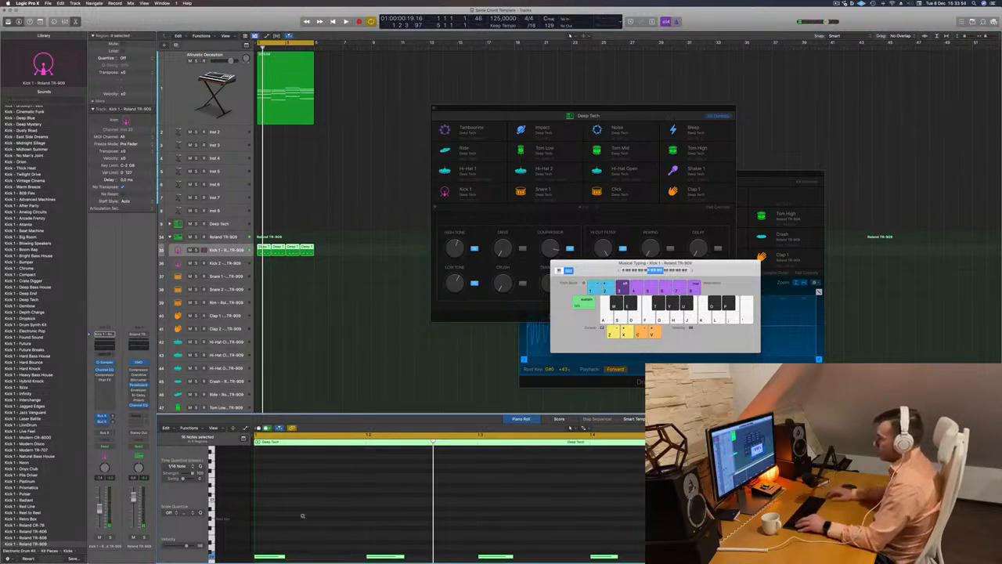
pyautogui.hotkey('alt', 'Up')
pyautogui.hotkey('alt', 'Up')
pyautogui.hotkey('alt', 'Up')
pyautogui.hotkey('alt', 'Up')
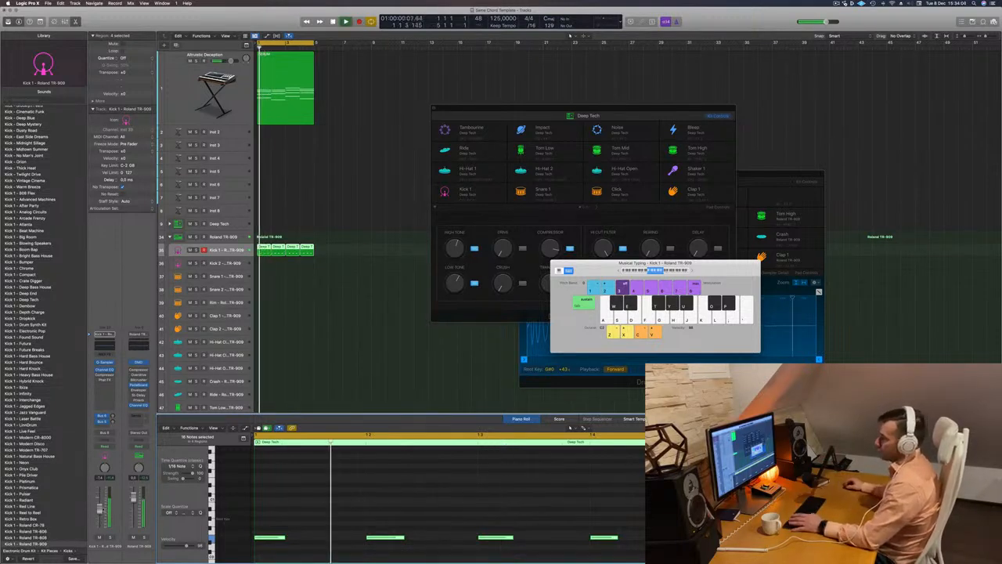
# Lower the chord synth track's volume against the kick, and open Kick 1's Quick Sampler, placing its window clear of the regions
pyautogui.click(190, 91)
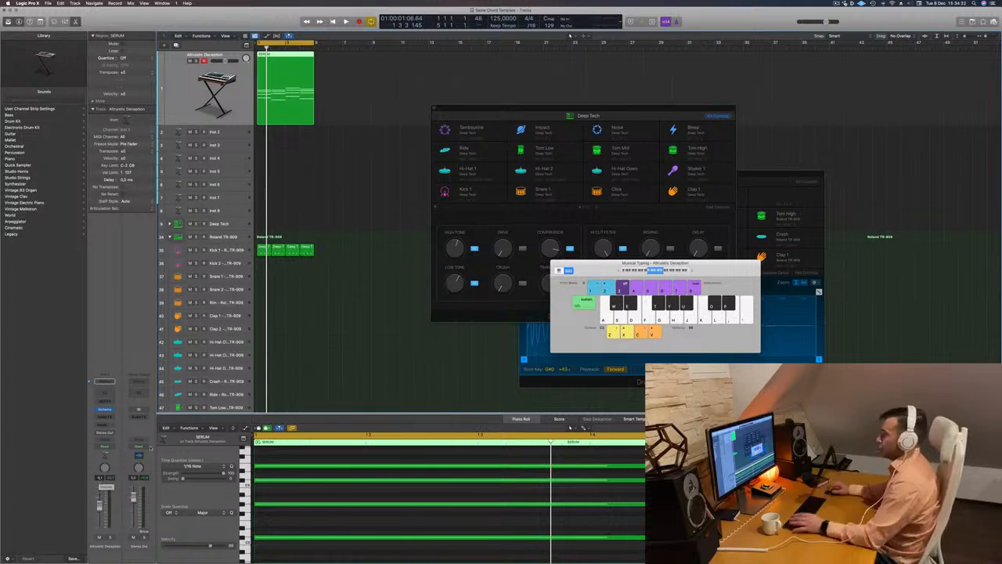
pyautogui.click(228, 249)
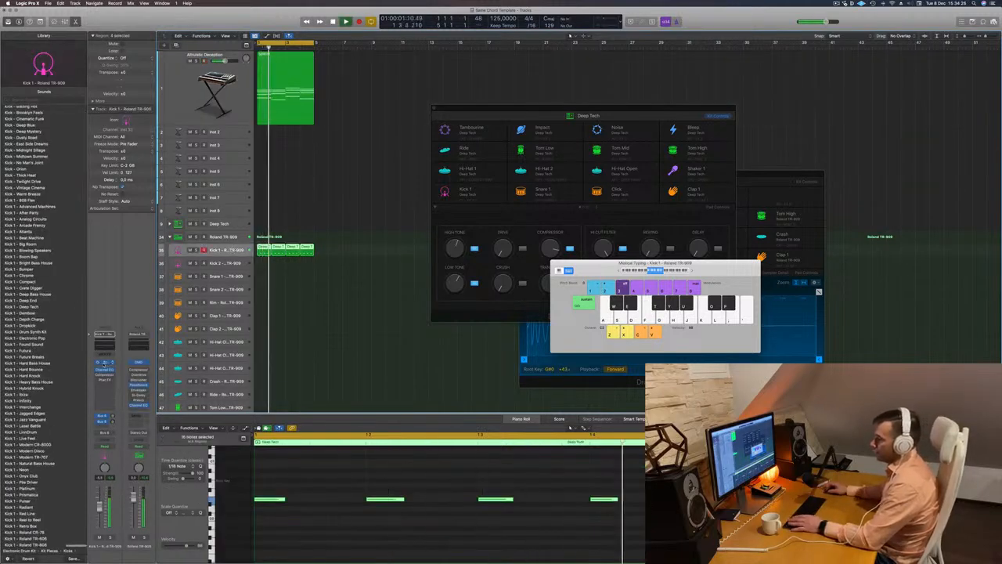
pyautogui.click(104, 362)
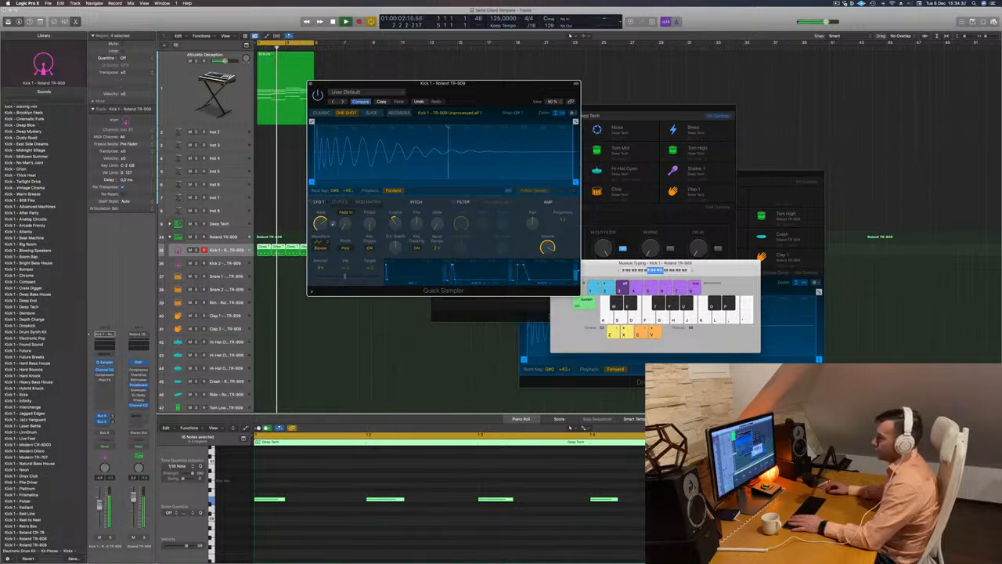
pyautogui.click(215, 90)
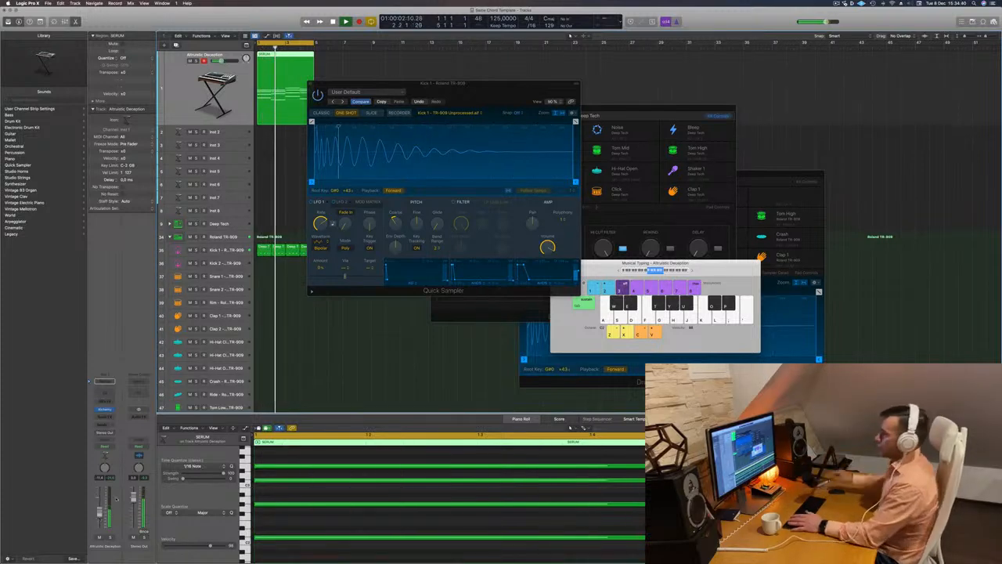
pyautogui.moveTo(509, 83); pyautogui.dragTo(715, 55)
pyautogui.press('space')
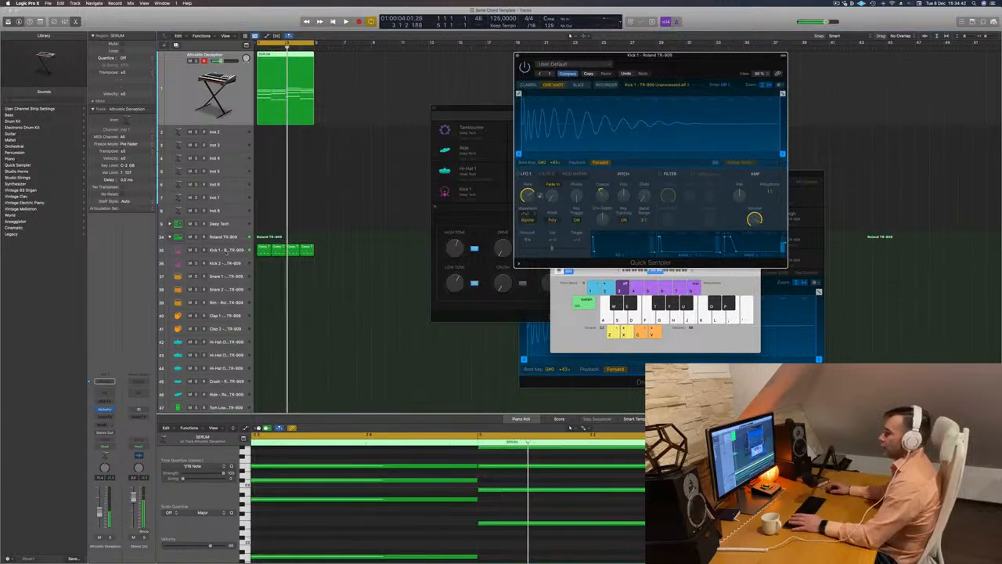
# Enable the Compressor on the Kick 1 track and set its threshold to -16 dB
pyautogui.click(226, 250)
pyautogui.press('space')
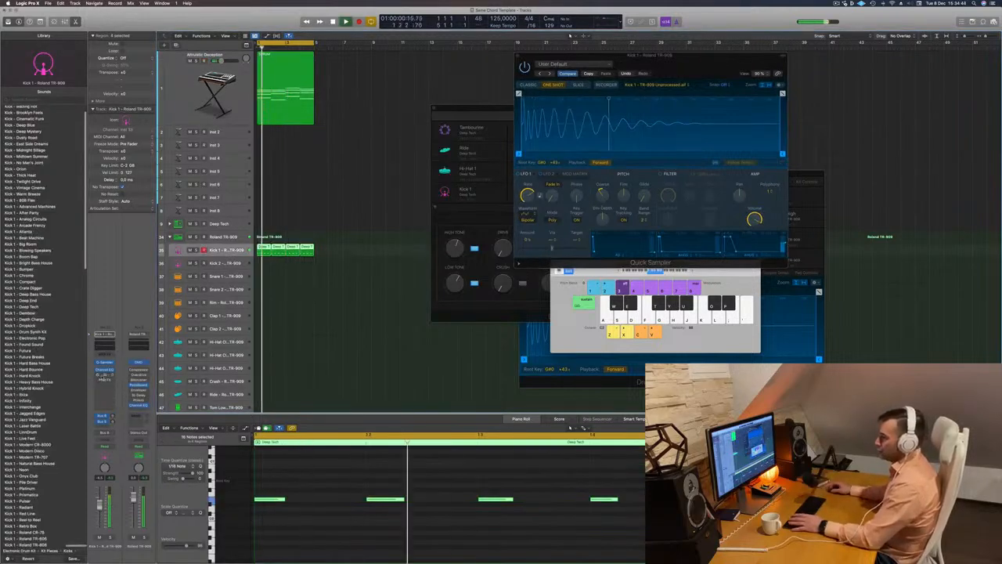
pyautogui.click(104, 375)
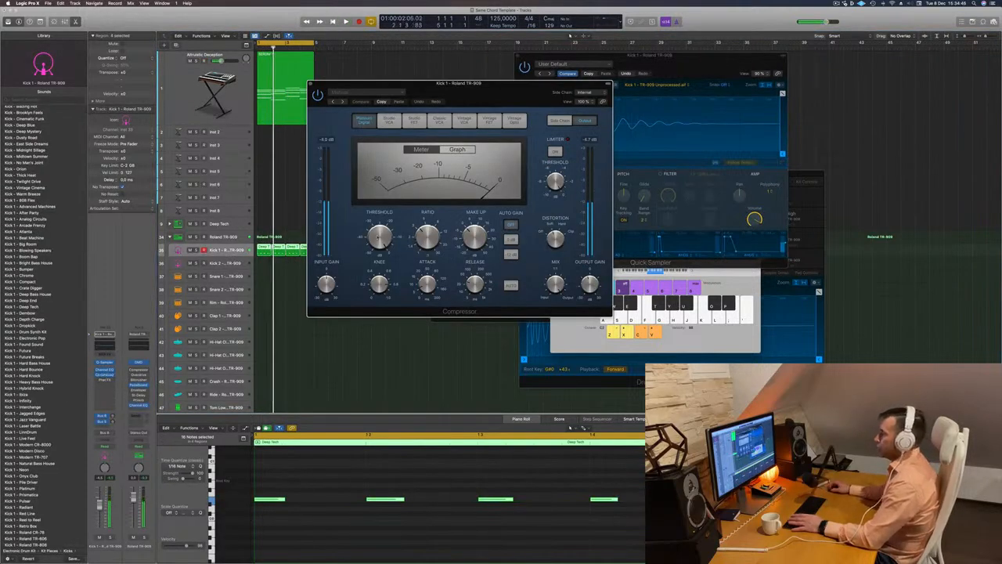
pyautogui.moveTo(379, 238); pyautogui.dragTo(379, 235)
pyautogui.press('space')
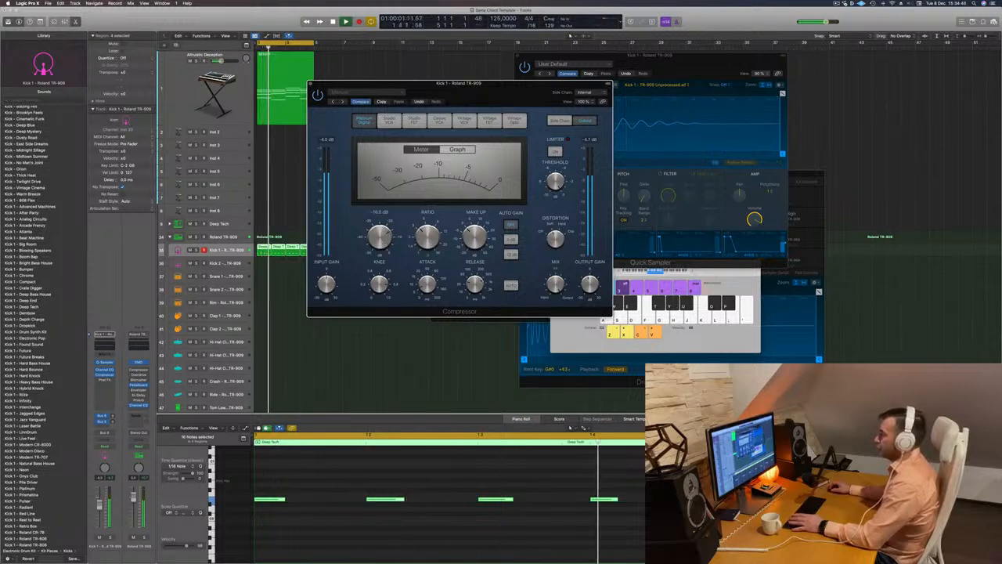
# Set the kick compressor's ratio to 4.1:1 while listening, and close the Compressor window
pyautogui.moveTo(474, 283)
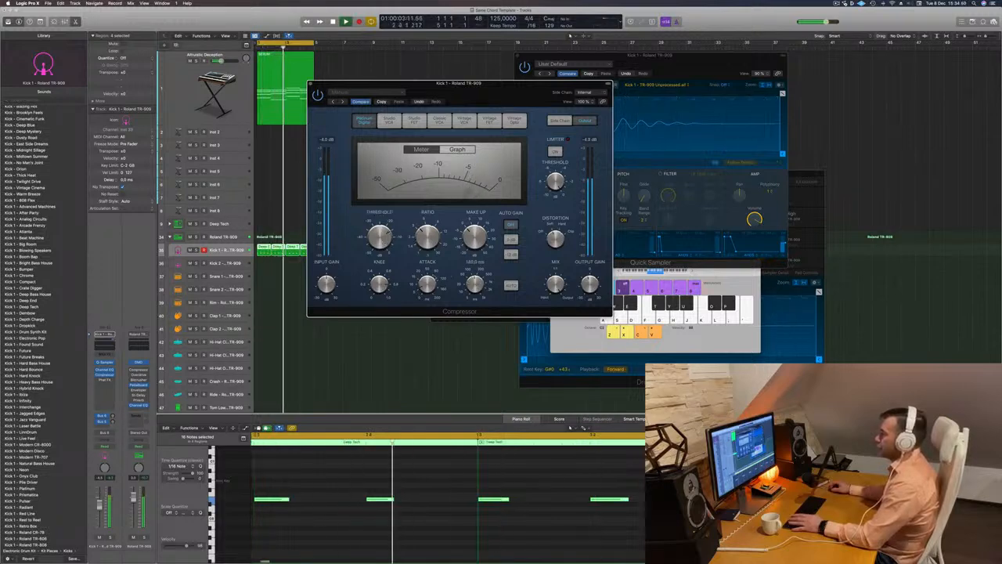
pyautogui.moveTo(427, 237)
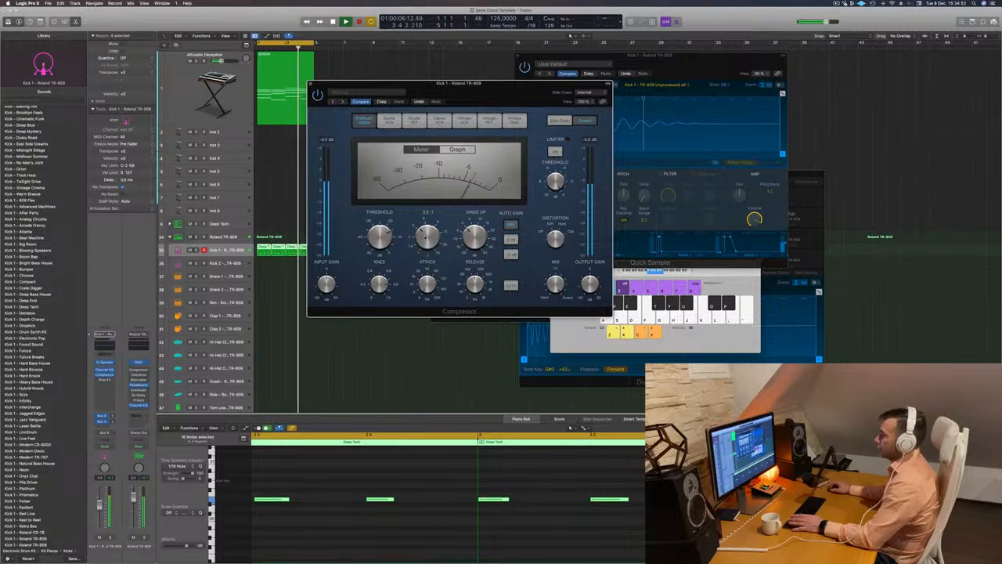
pyautogui.moveTo(428, 236); pyautogui.dragTo(427, 233)
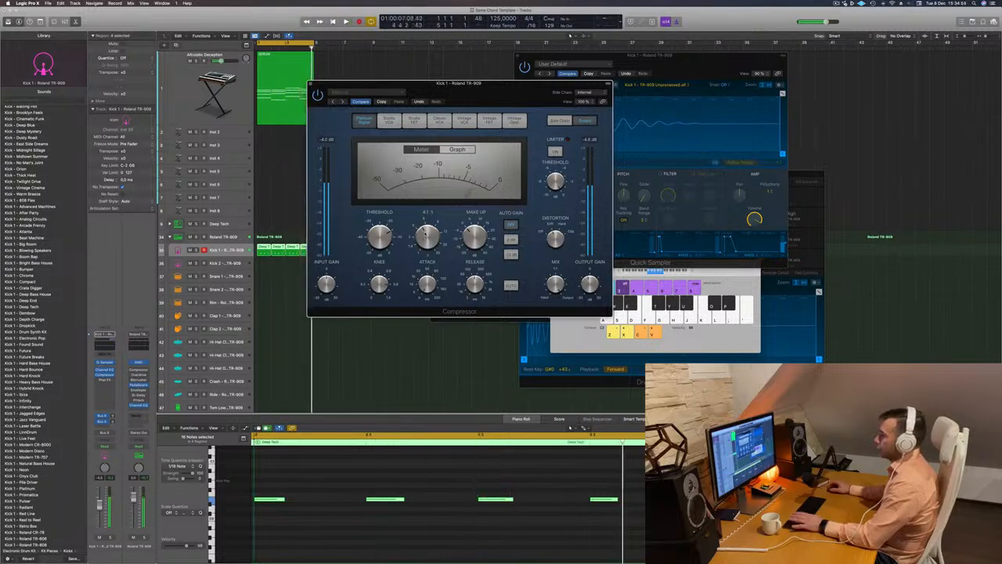
pyautogui.moveTo(312, 81); pyautogui.dragTo(285, 88)
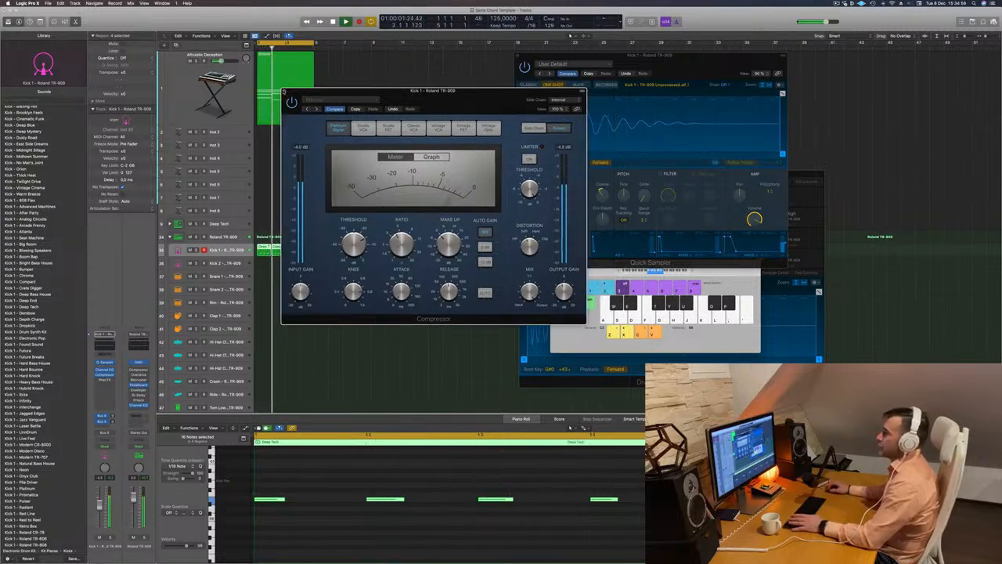
pyautogui.click(284, 92)
pyautogui.scroll(-1, 337, 246)
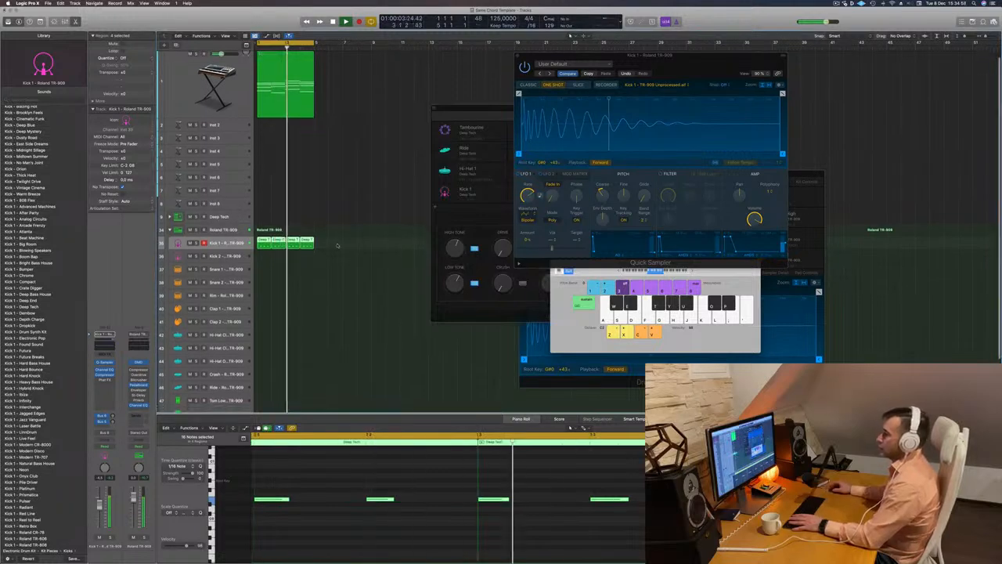
# Copy the four Kick 1 regions onto the Snare 1 track and delete every copy except the one in bar 1
pyautogui.press('space')
pyautogui.click(338, 245)
pyautogui.moveTo(273, 247); pyautogui.dragTo(260, 284)
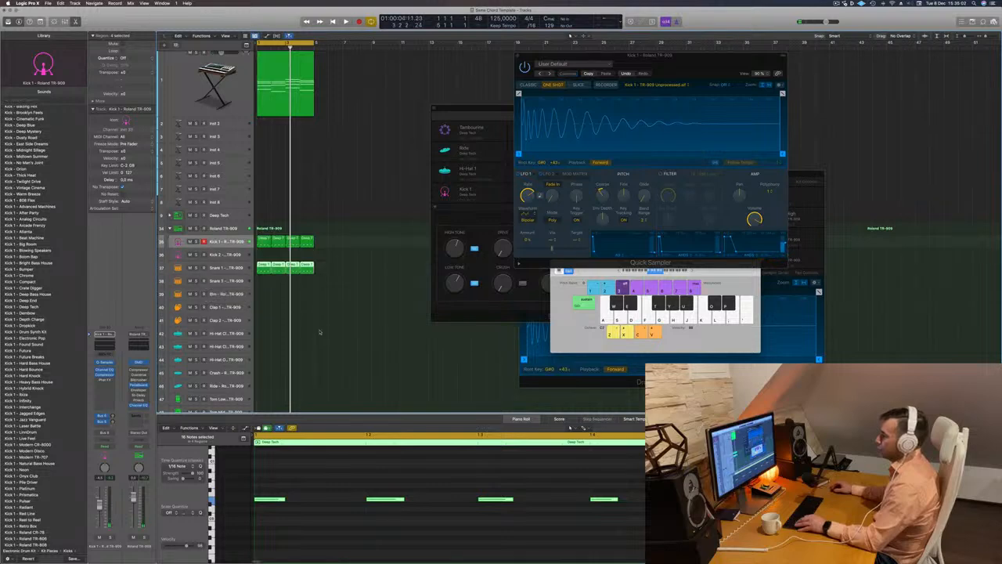
pyautogui.press('Delete')
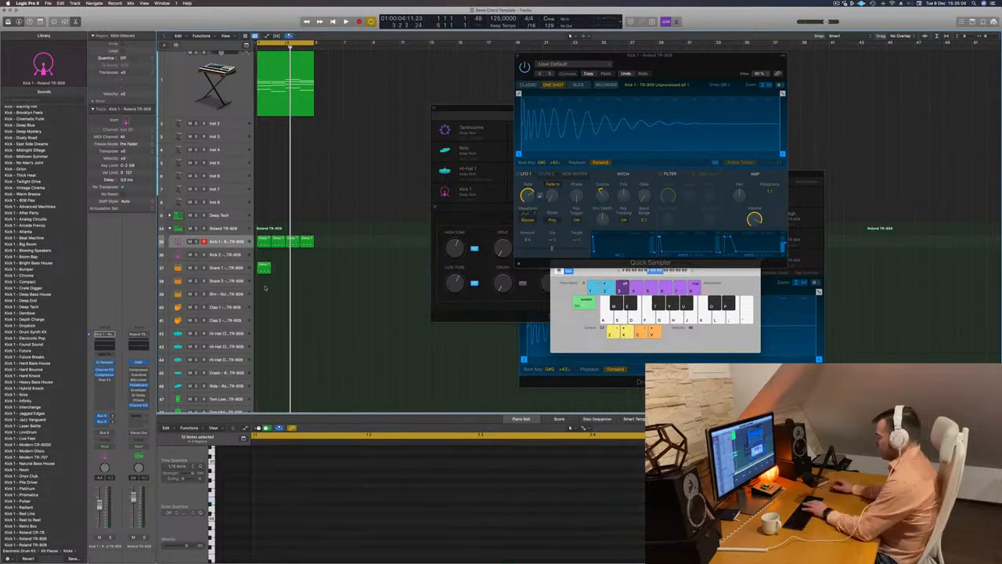
# In the Snare 1 region, delete the notes on beats 1 and 3 and transpose the remaining notes on beats 2 and 4
pyautogui.click(264, 268)
pyautogui.click(266, 499)
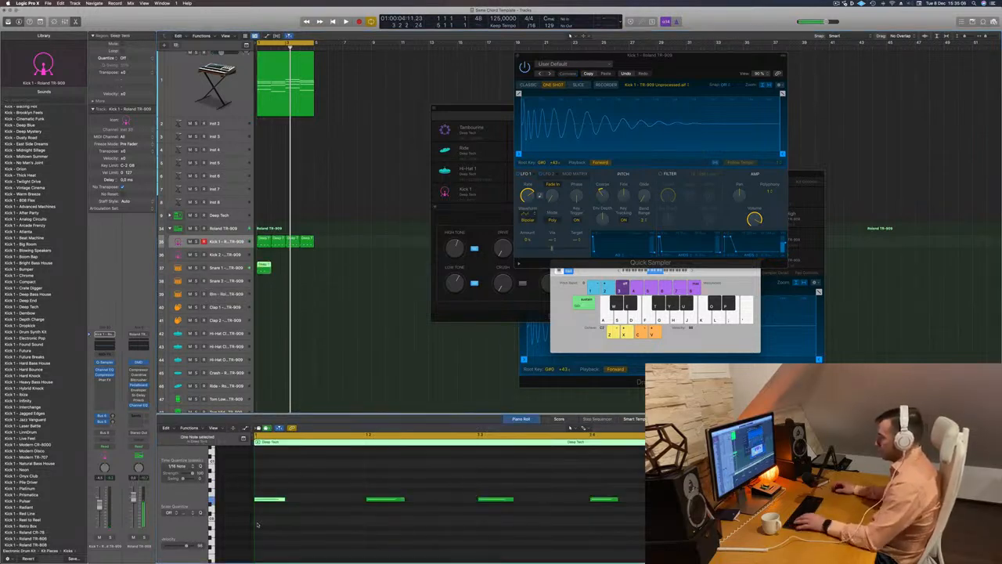
pyautogui.moveTo(452, 481); pyautogui.dragTo(556, 538)
pyautogui.press('Delete')
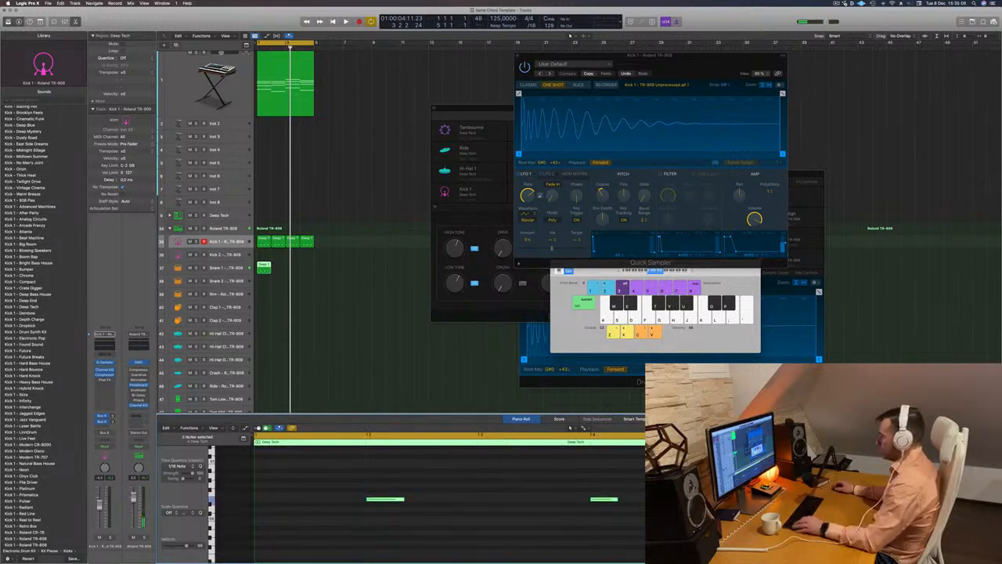
pyautogui.press('super+a')
pyautogui.press('Delete')
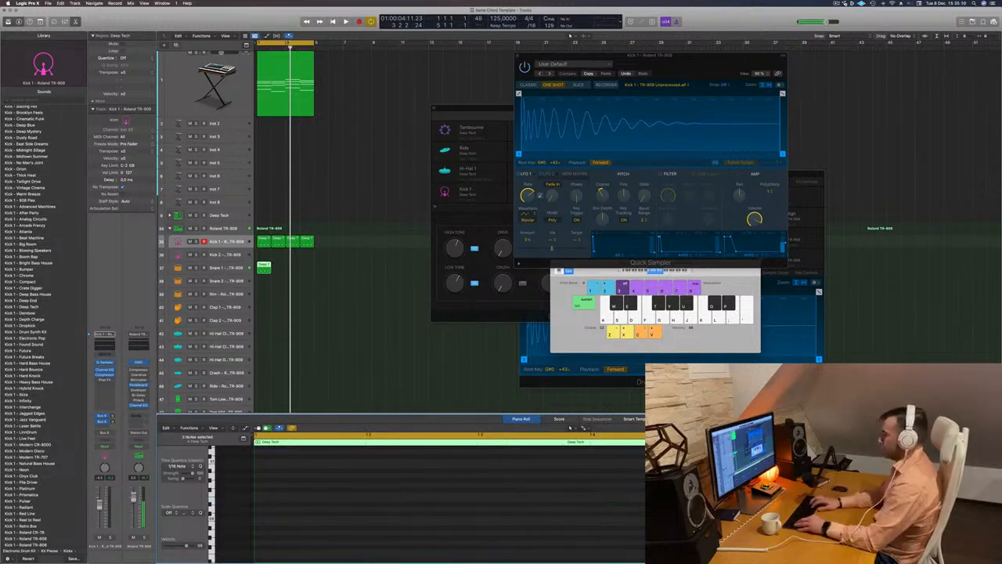
# Duplicate the Snare 1 region across all four bars and listen to the loop with the Snare 1 track selected
pyautogui.press('space')
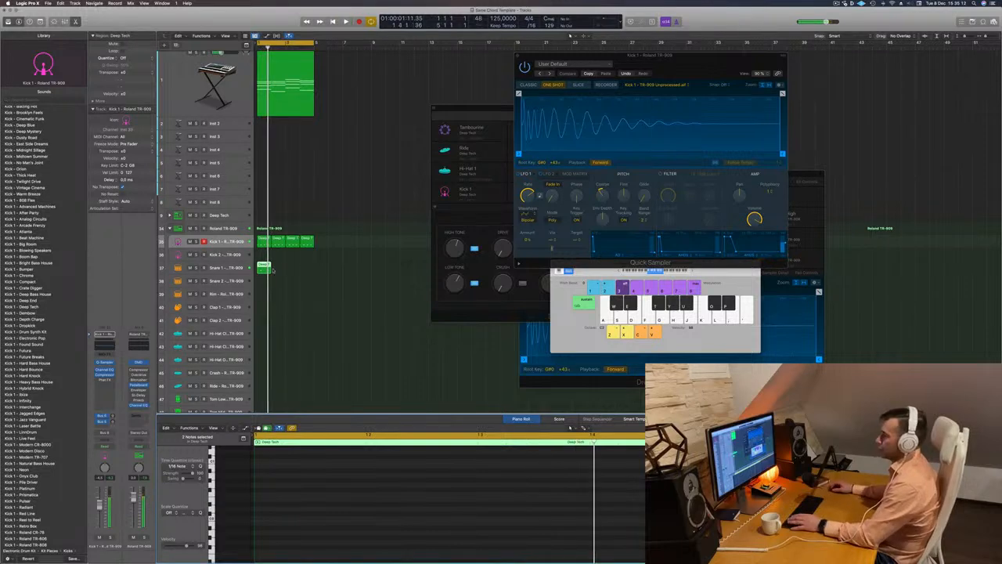
pyautogui.moveTo(264, 267); pyautogui.dragTo(301, 267)
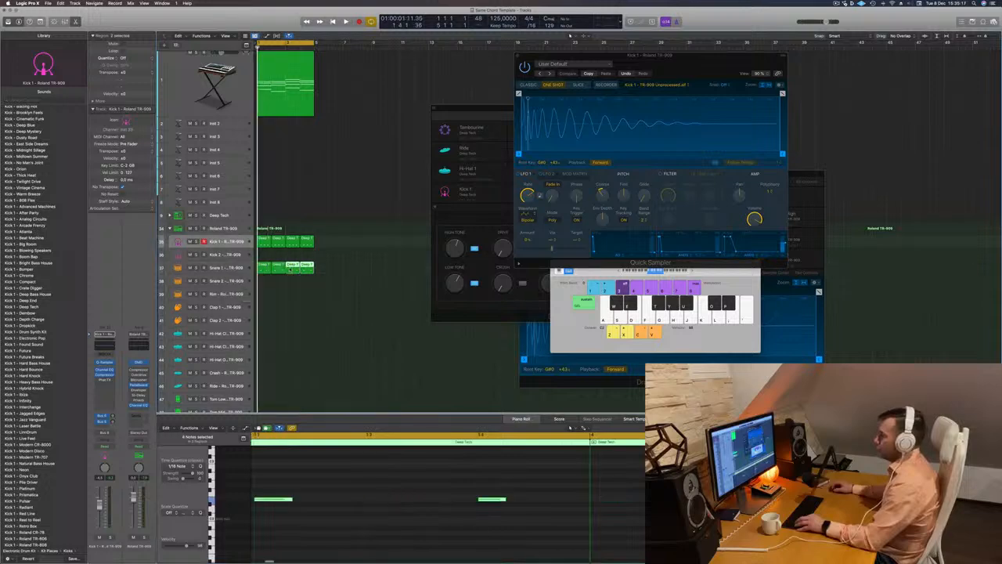
pyautogui.click(235, 267)
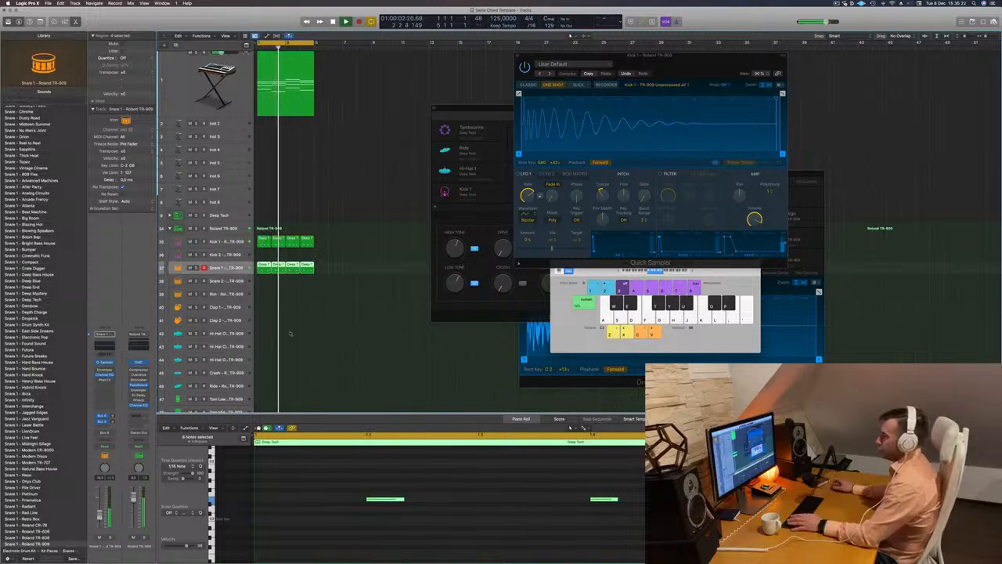
pyautogui.scroll(-2, 334, 329)
pyautogui.scroll(-2, 334, 330)
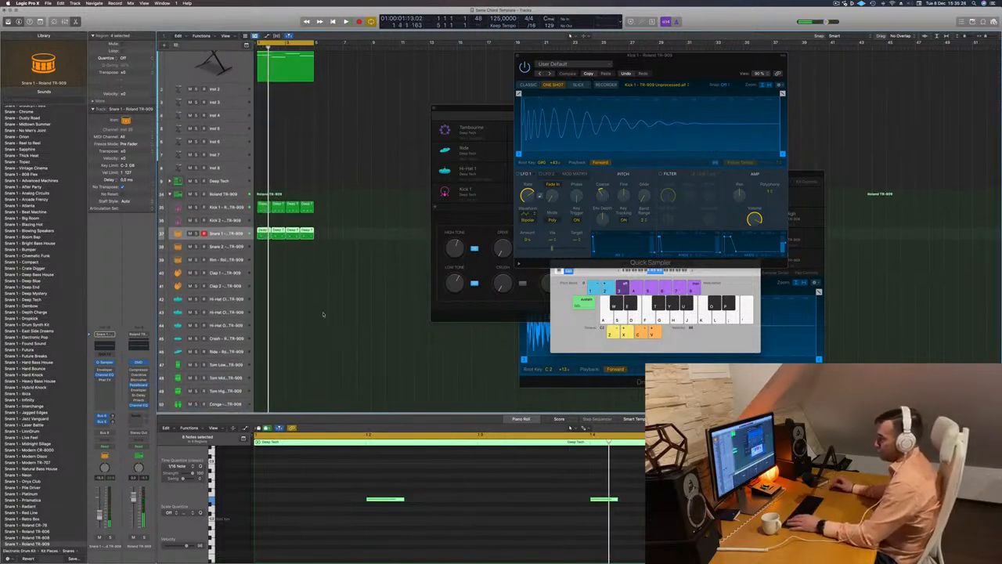
# Copy the first Kick 1 region onto the first closed hi-hat track and shift its notes an eighth note later onto the offbeats
pyautogui.click(261, 209)
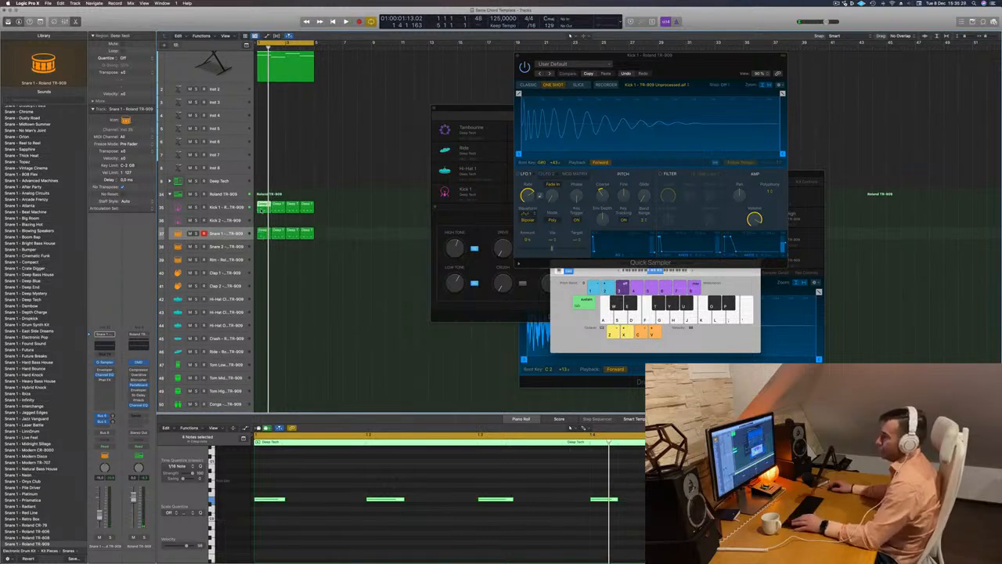
pyautogui.moveTo(261, 210); pyautogui.dragTo(258, 303)
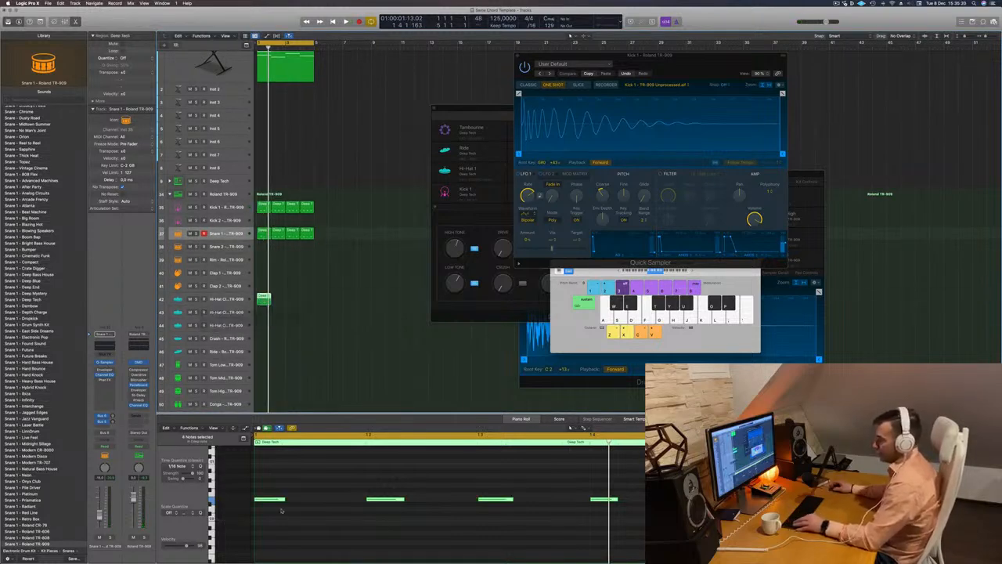
pyautogui.click(307, 492)
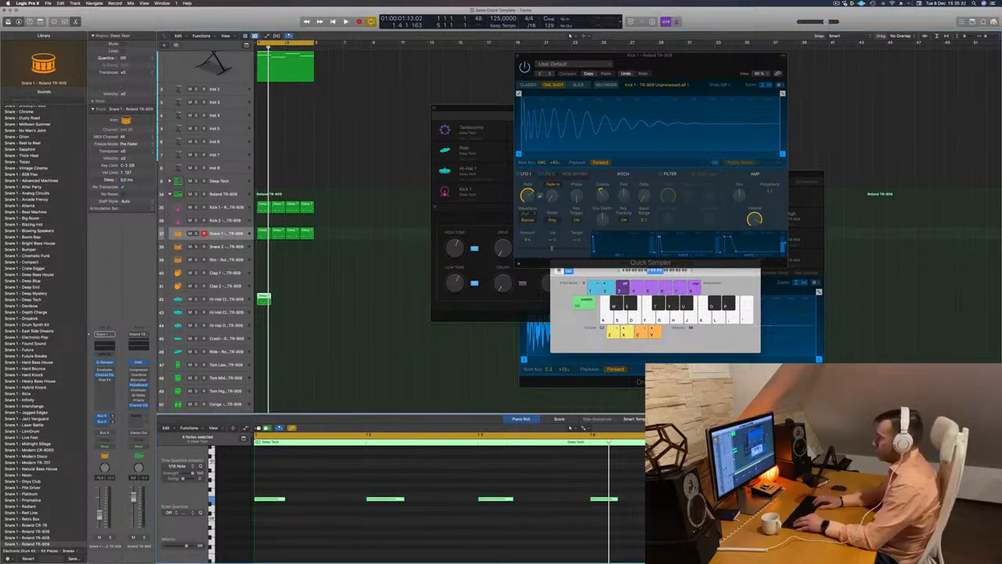
pyautogui.hotkey('alt', 'Right')
pyautogui.hotkey('alt', 'Right')
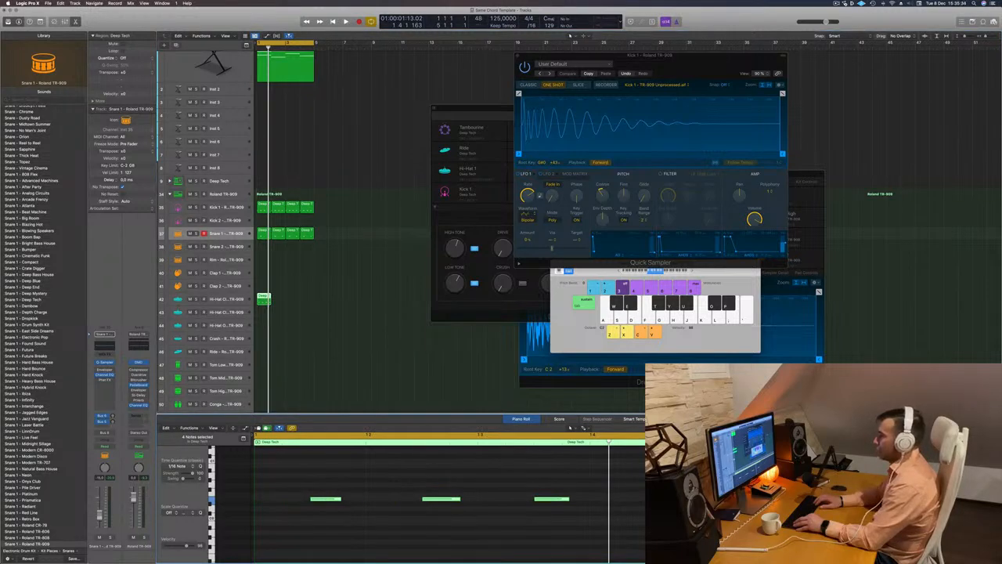
# Transpose the offbeat hi-hat notes upward and move their region down to the Hi-Hat Open track
pyautogui.hotkey('alt', 'Up')
pyautogui.hotkey('alt', 'Down')
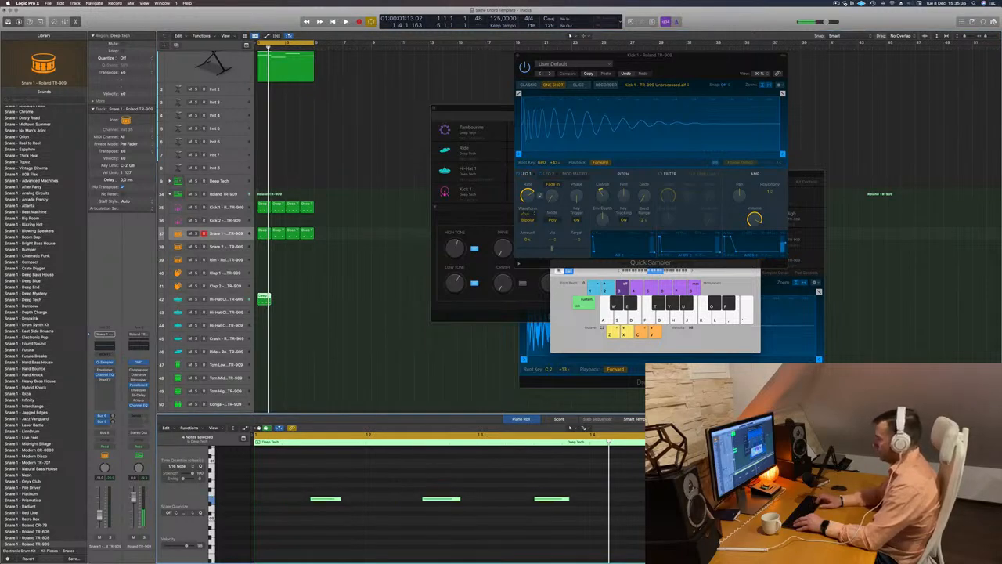
pyautogui.hotkey('alt', 'shift', 'Up')
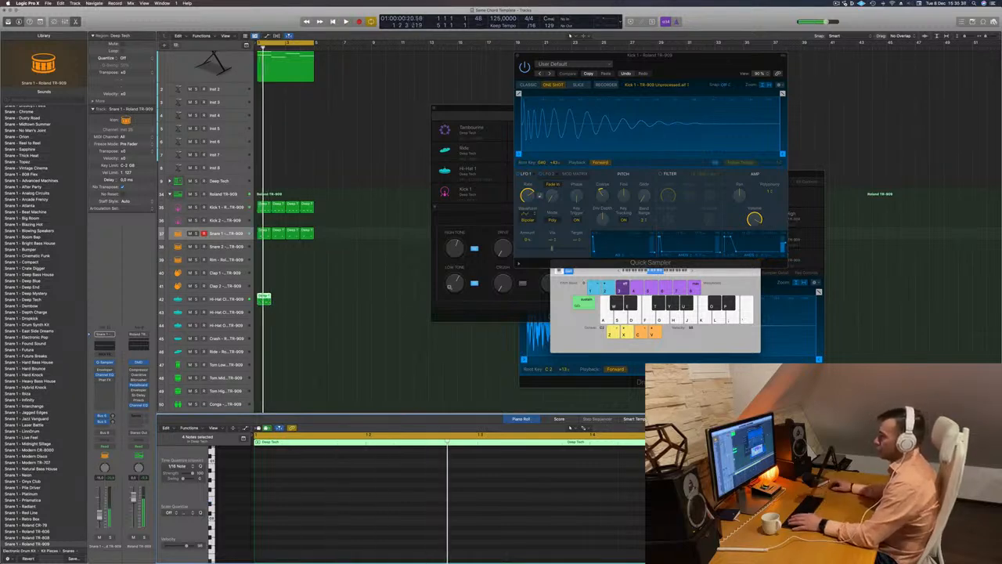
pyautogui.moveTo(266, 299); pyautogui.dragTo(267, 312)
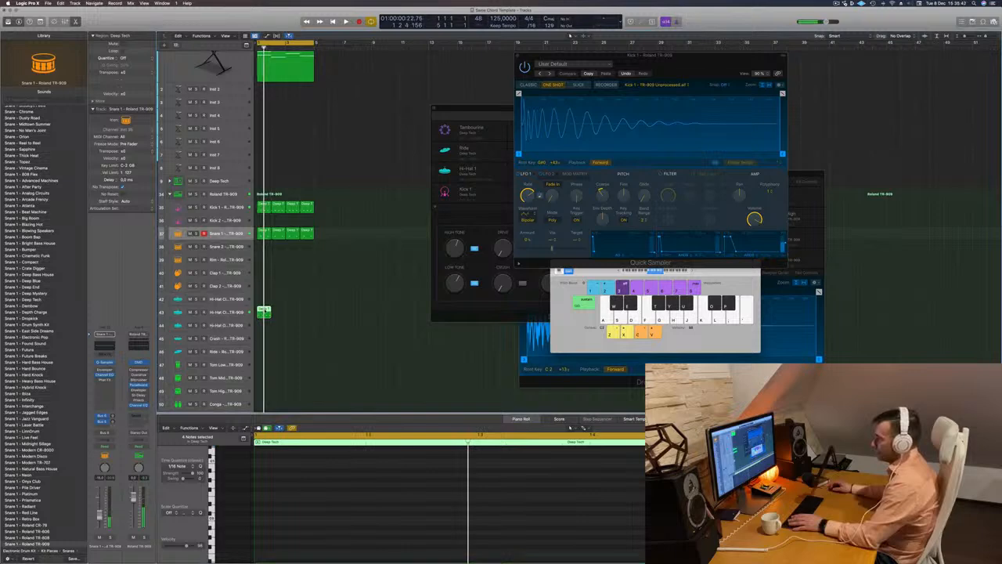
pyautogui.click(265, 311)
pyautogui.moveTo(265, 312); pyautogui.dragTo(264, 325)
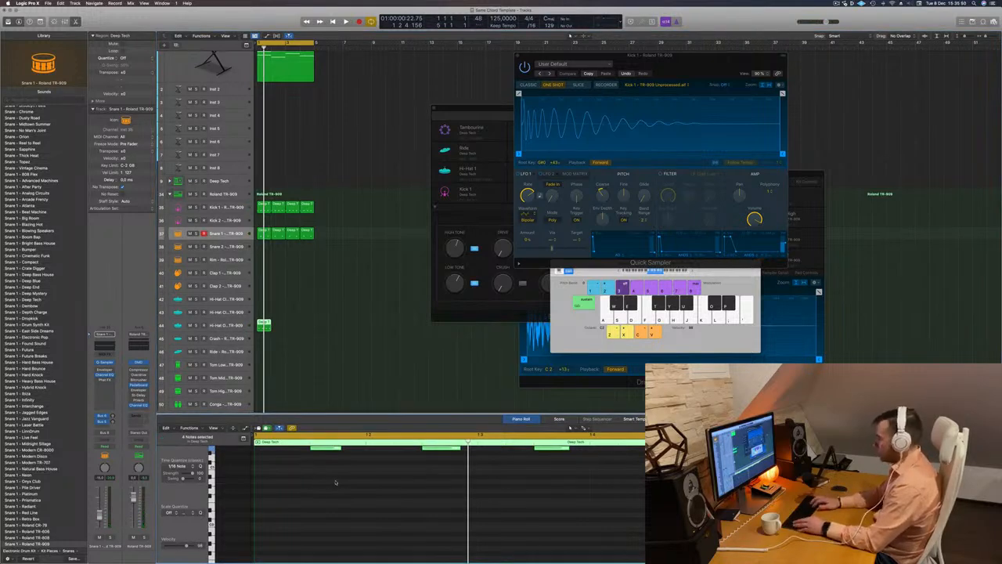
pyautogui.hotkey('alt', 'Up')
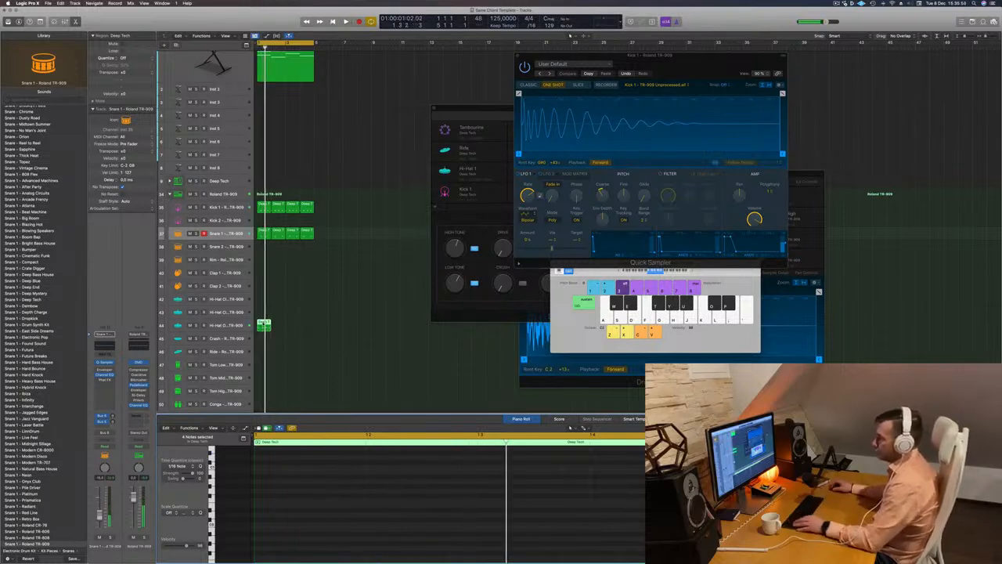
# Duplicate the Hi-Hat Open region across all four bars and listen to the loop with the Hi-Hat Open track selected
pyautogui.moveTo(264, 323); pyautogui.dragTo(290, 323)
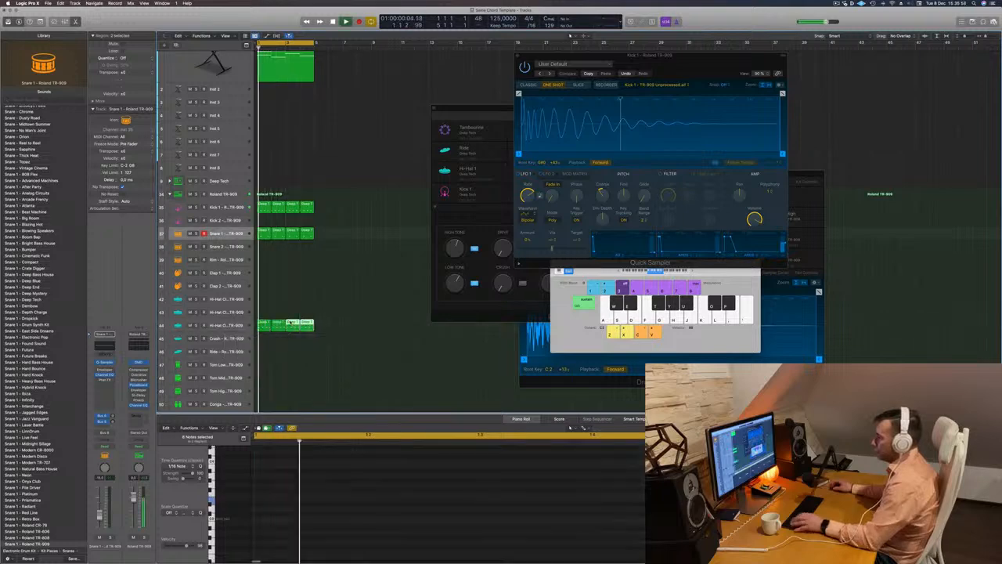
pyautogui.click(219, 324)
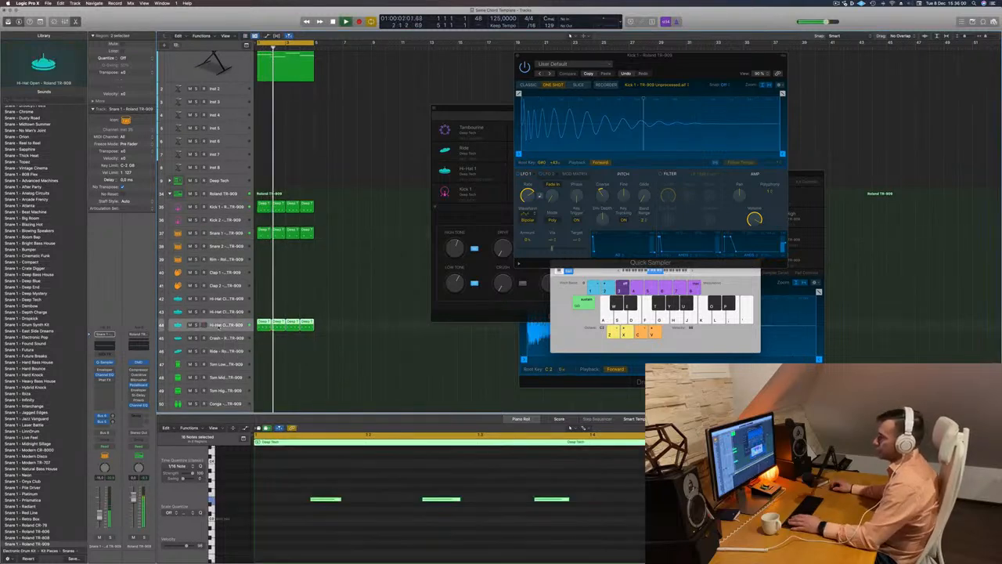
pyautogui.scroll(-3, 313, 292)
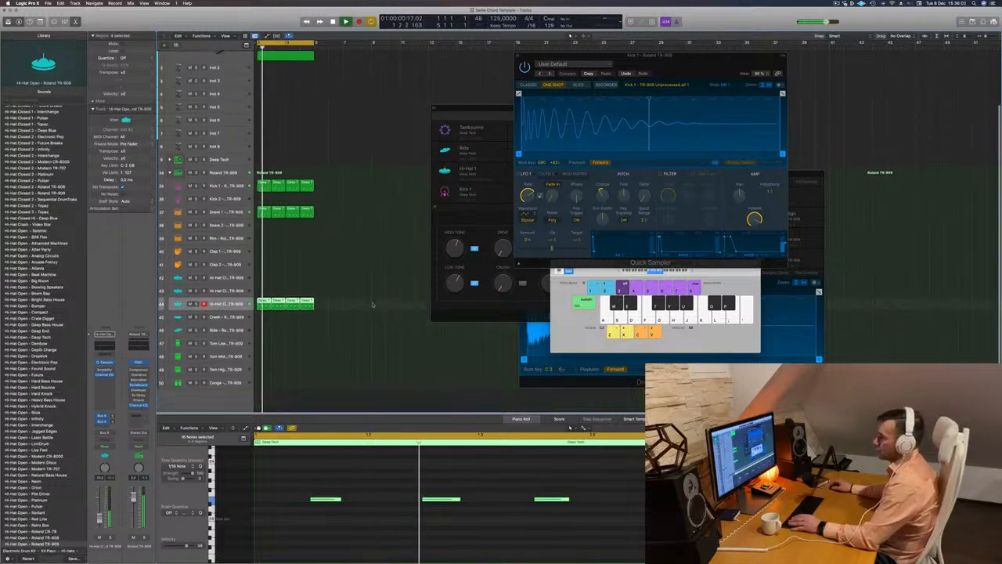
pyautogui.click(285, 283)
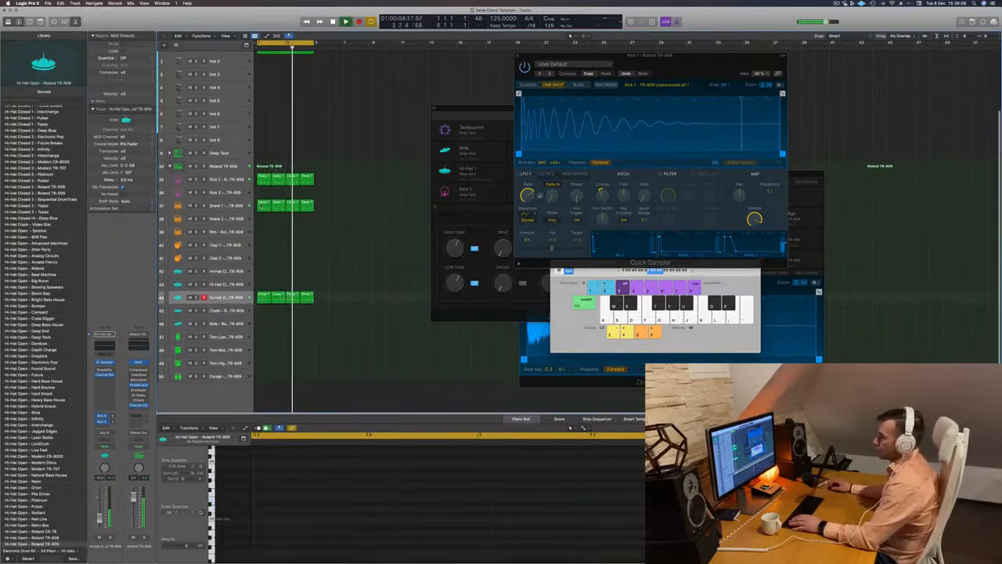
# Stop playback and copy the first Snare 1 region onto the Tom Low track at bar 1
pyautogui.click(265, 205)
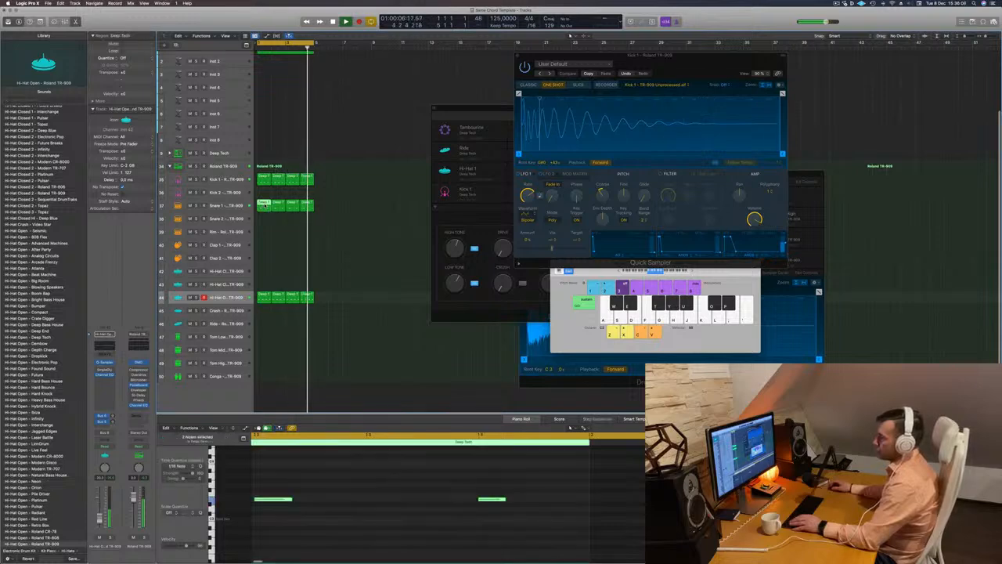
pyautogui.press('space')
pyautogui.moveTo(264, 205); pyautogui.dragTo(263, 342)
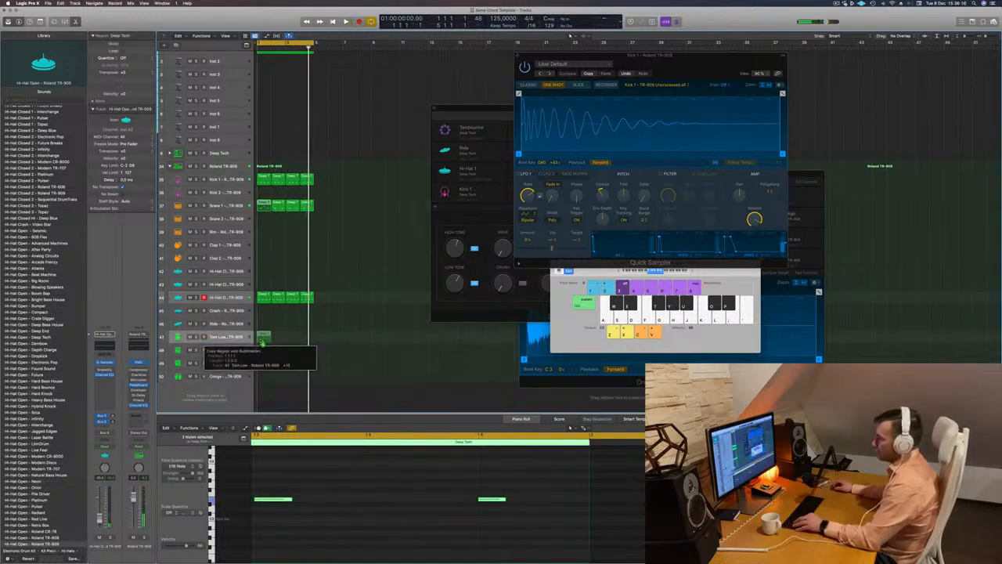
# In the Tom Low region, shift the first note a sixteenth earlier and the second an eighth later, and transpose both notes
pyautogui.scroll(-2, 365, 484)
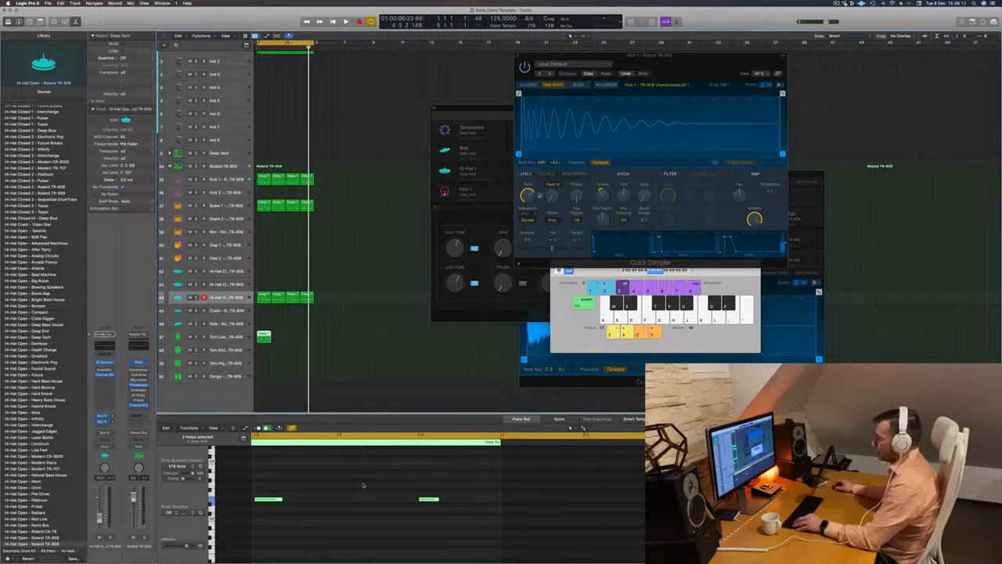
pyautogui.scroll(4, 363, 485)
pyautogui.hscroll(-4, 363, 485)
pyautogui.scroll(-3, 363, 486)
pyautogui.scroll(-1, 363, 485)
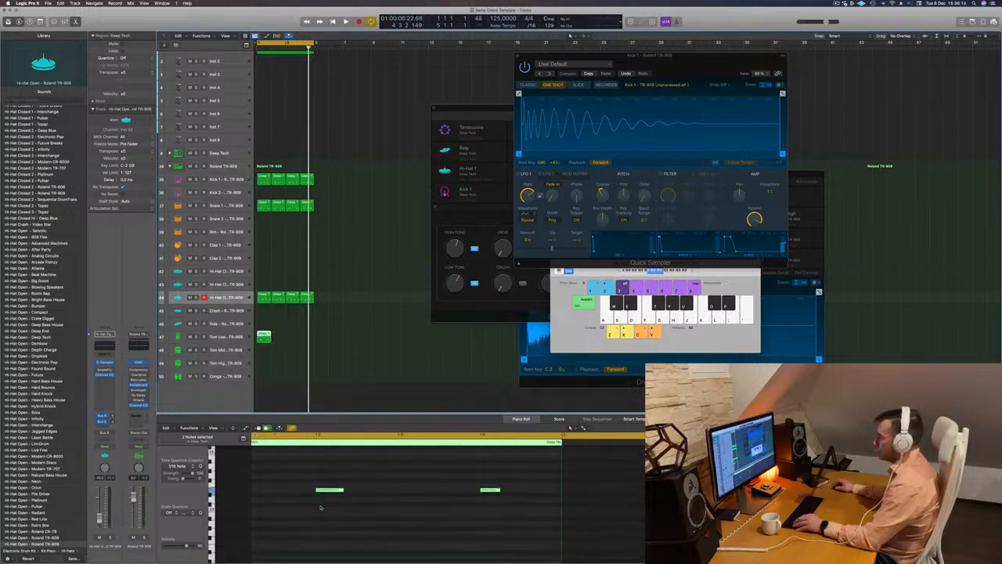
pyautogui.click(321, 504)
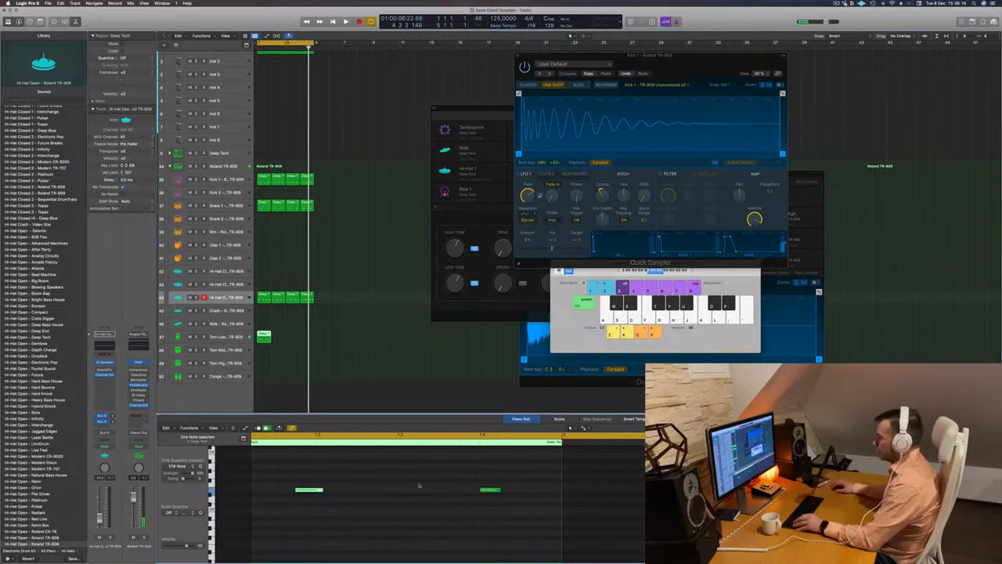
pyautogui.moveTo(427, 477); pyautogui.dragTo(521, 498)
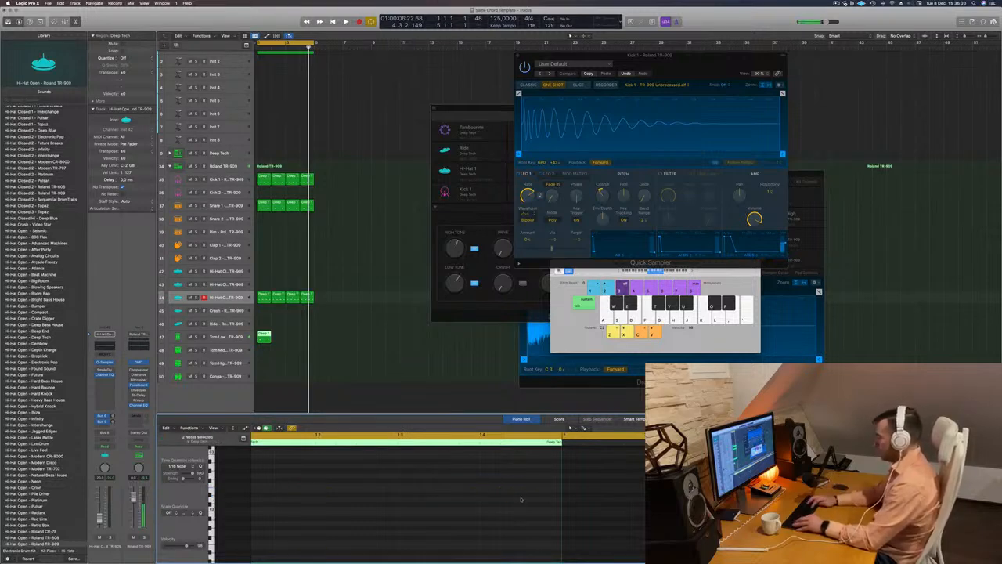
# Listen to the loop with the tom pattern and move the first Tom Low note another eighth note earlier
pyautogui.press('space')
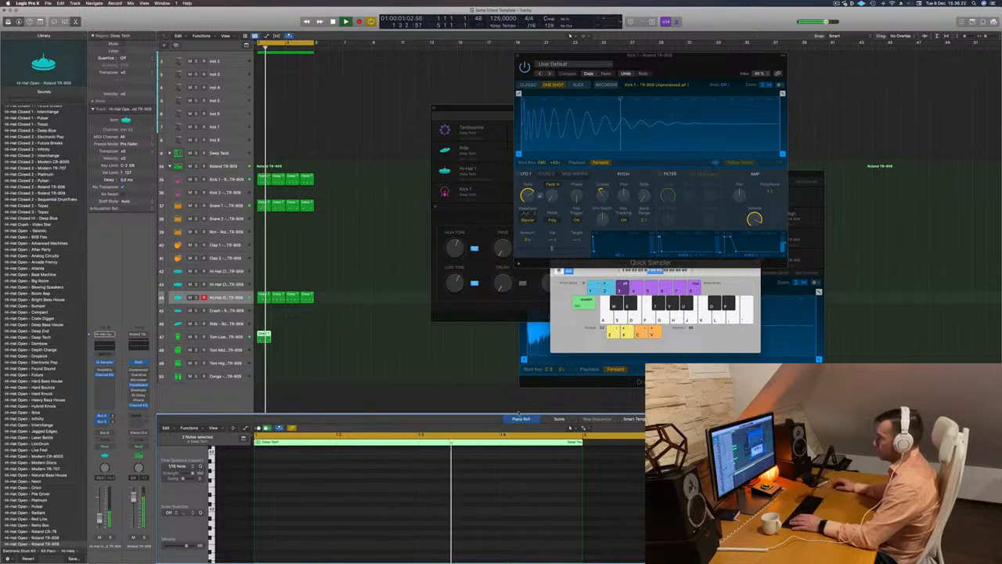
pyautogui.press('space')
pyautogui.press('space')
pyautogui.click(264, 337)
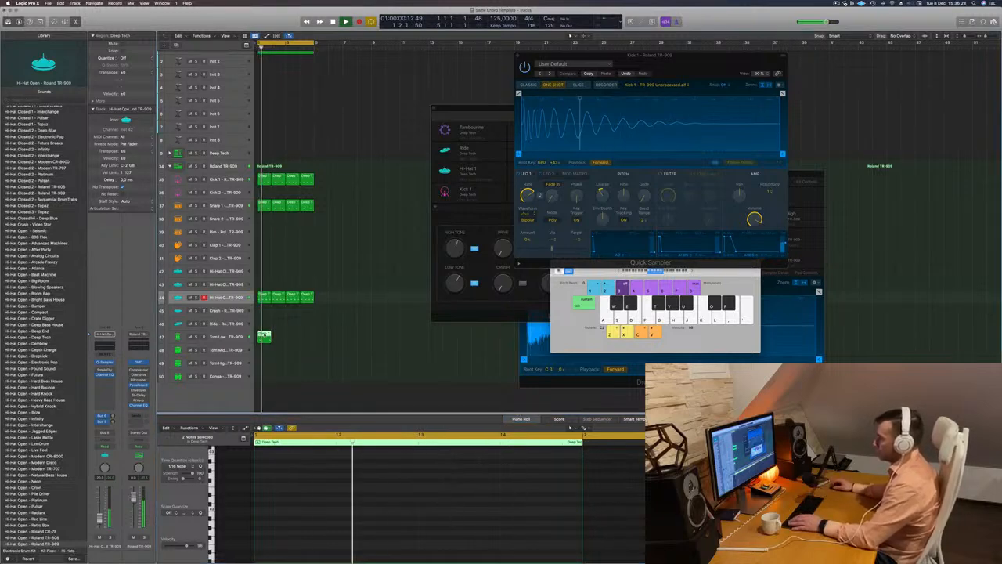
pyautogui.press('space')
pyautogui.press('space')
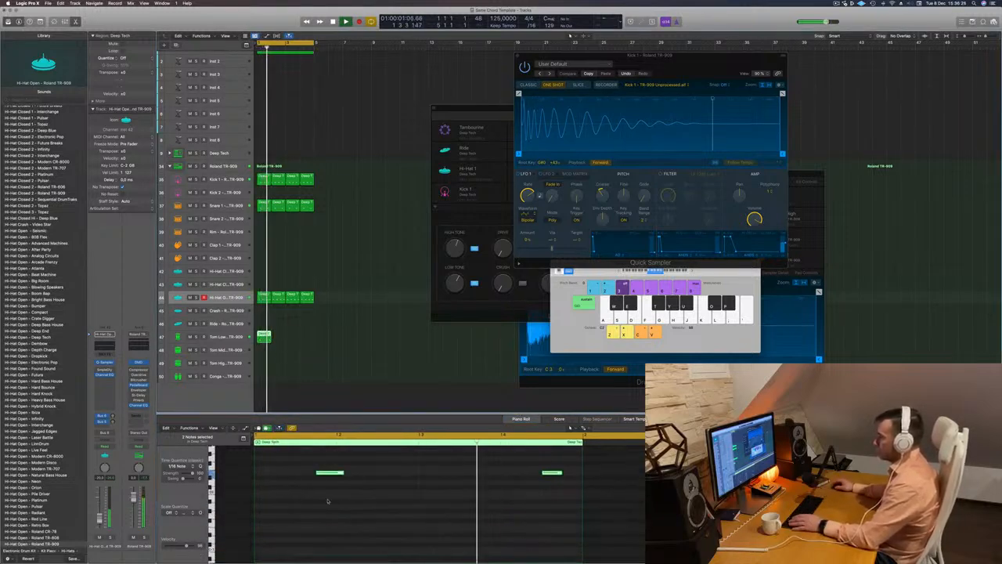
pyautogui.scroll(1, 343, 503)
pyautogui.click(322, 483)
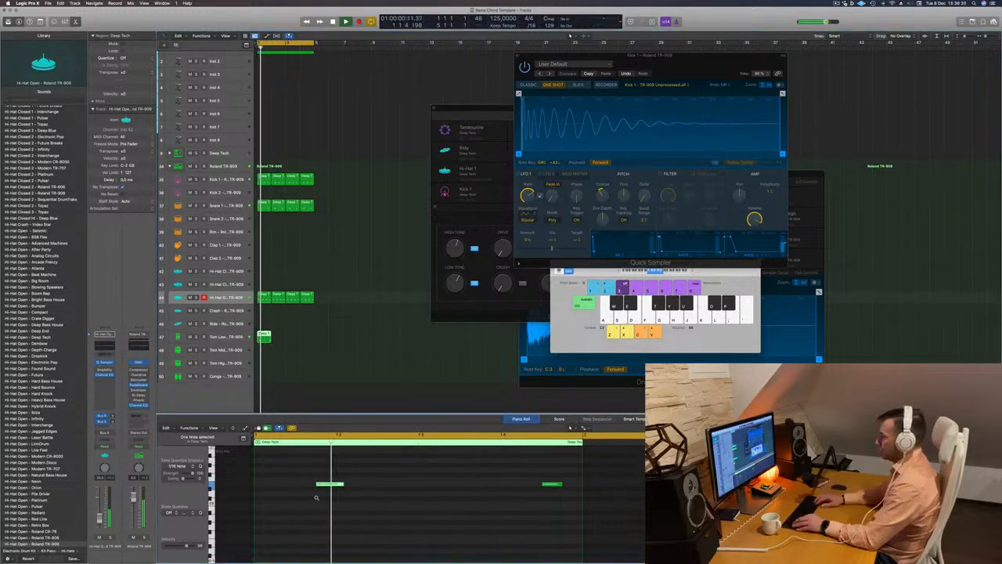
pyautogui.hotkey('alt', 'Left')
pyautogui.hotkey('alt', 'Left')
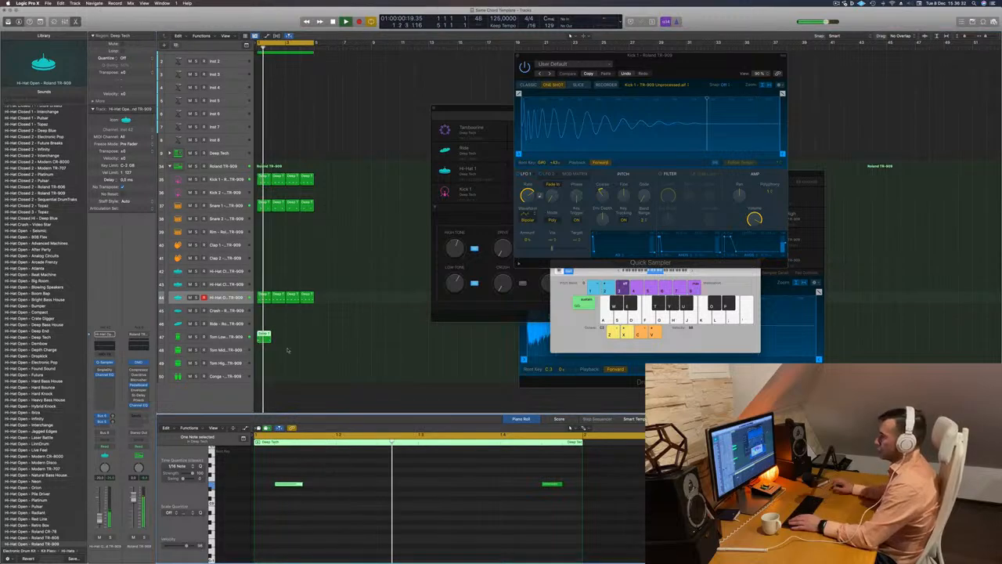
# Duplicate the Tom Low region across all four bars while the loop plays
pyautogui.moveTo(265, 336); pyautogui.dragTo(301, 342)
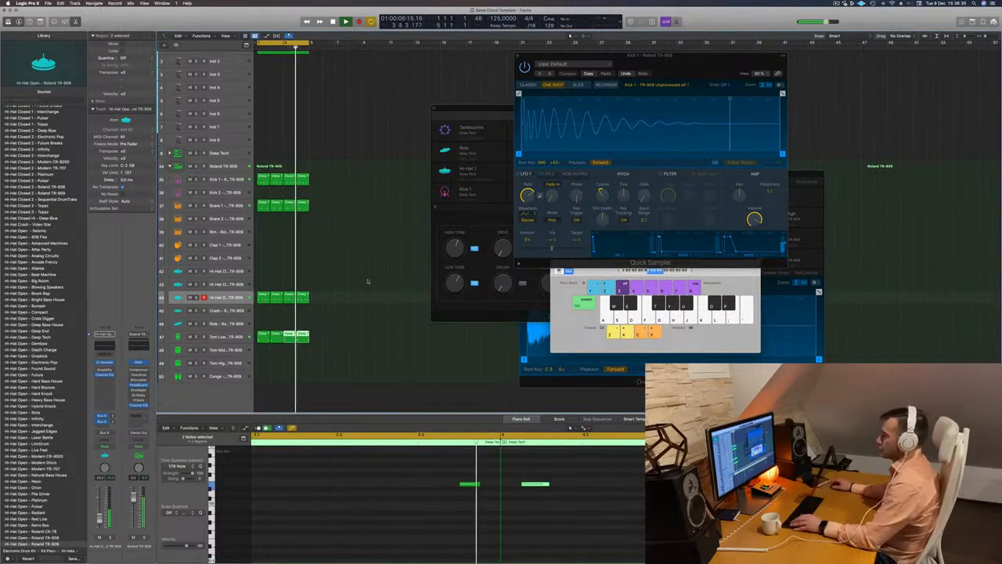
pyautogui.scroll(1, 296, 198)
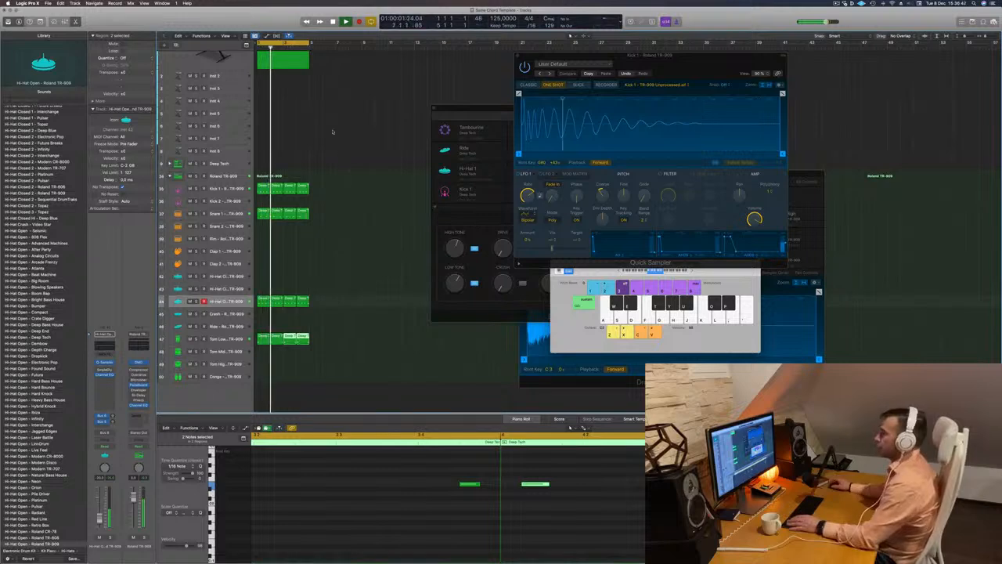
# Select the Altruistic Deception pad track and raise its volume slightly while the loop plays
pyautogui.press('space')
pyautogui.press('space')
pyautogui.scroll(4, 318, 125)
pyautogui.click(206, 102)
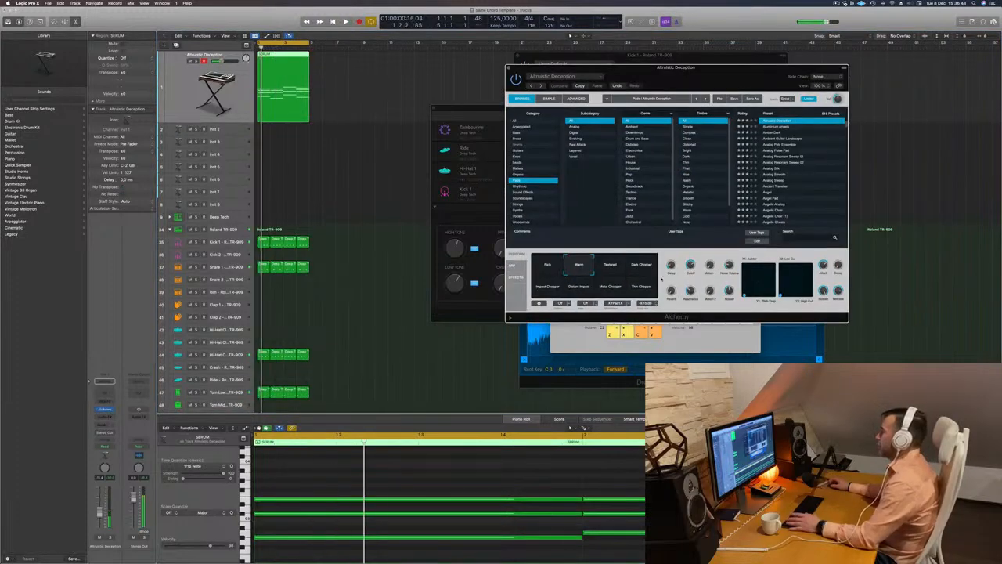
pyautogui.press('space')
pyautogui.press('space')
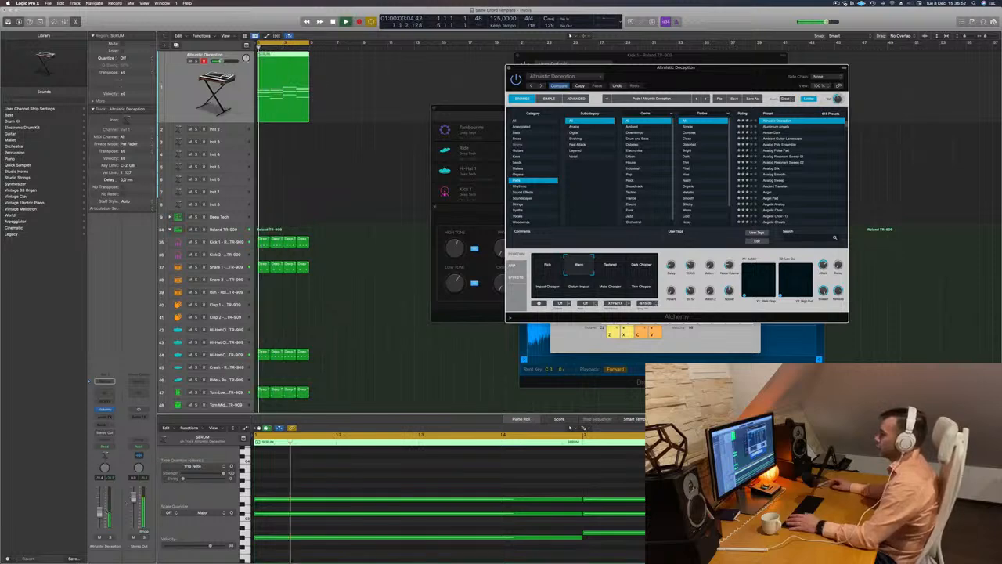
pyautogui.moveTo(99, 512); pyautogui.dragTo(100, 508)
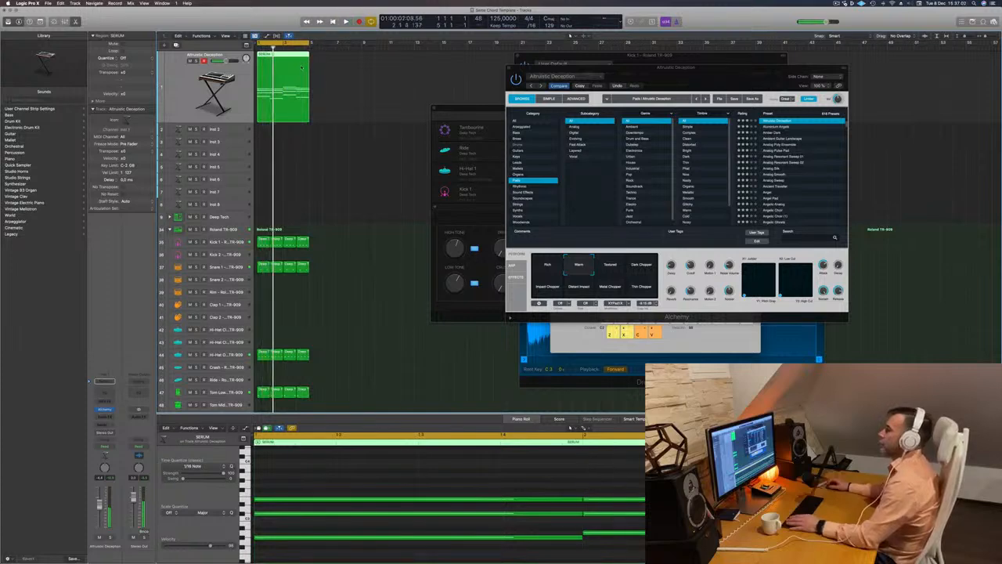
# Copy the SERUM chord region onto the Inst 2 track and delete every note above the lowest one of each chord
pyautogui.moveTo(302, 75); pyautogui.dragTo(277, 131)
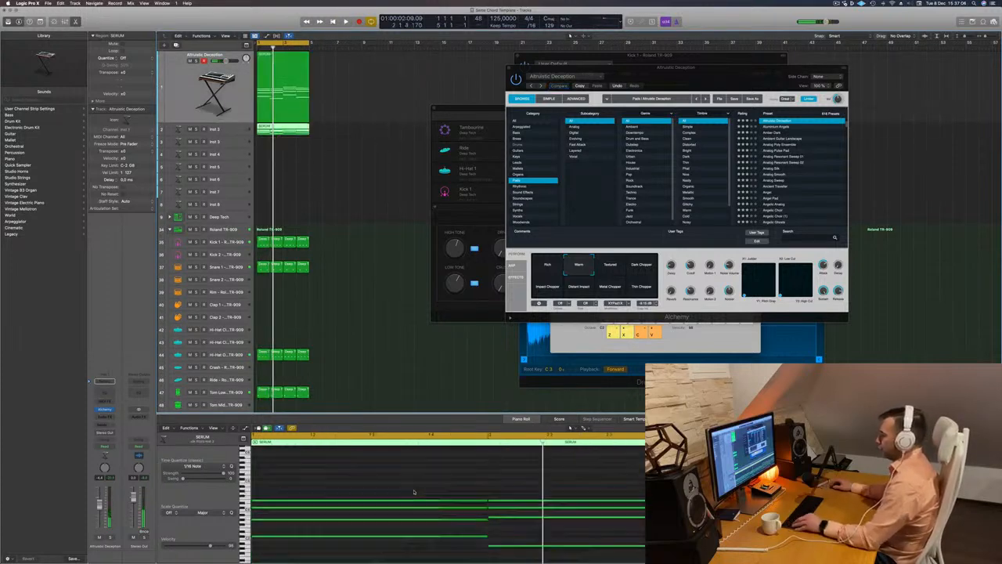
pyautogui.scroll(-4, 474, 502)
pyautogui.moveTo(356, 477); pyautogui.dragTo(651, 525)
pyautogui.press('Delete')
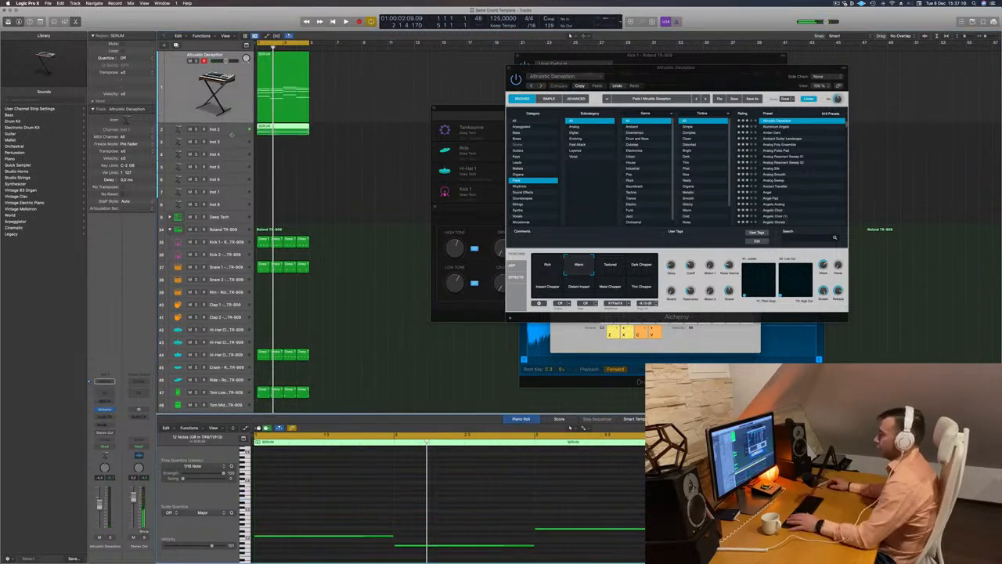
# Transpose all notes of the copied Inst 2 region down one octave and play the loop
pyautogui.click(231, 133)
pyautogui.press('space')
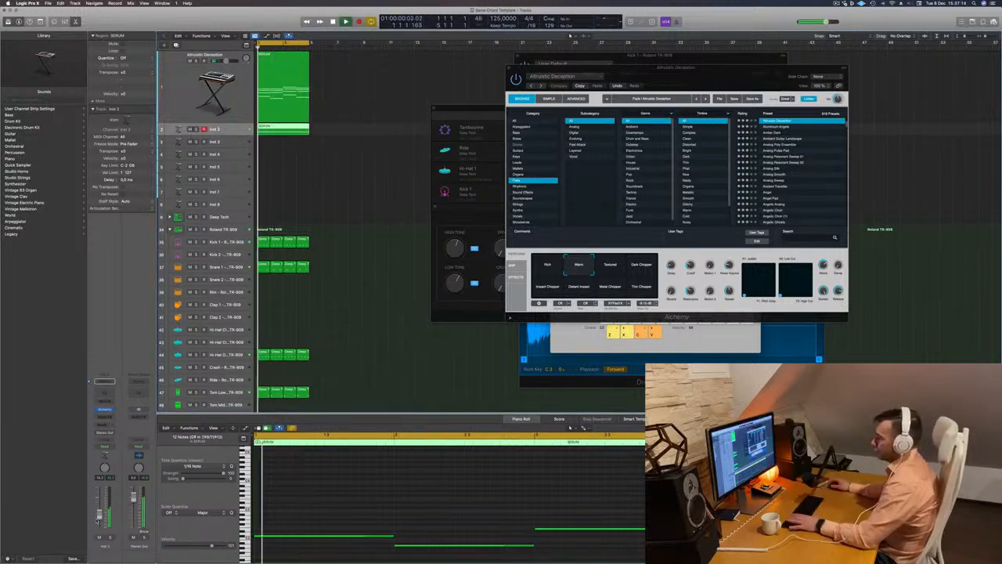
pyautogui.click(398, 487)
pyautogui.press('super+a')
pyautogui.hotkey('alt', 'shift', 'Down')
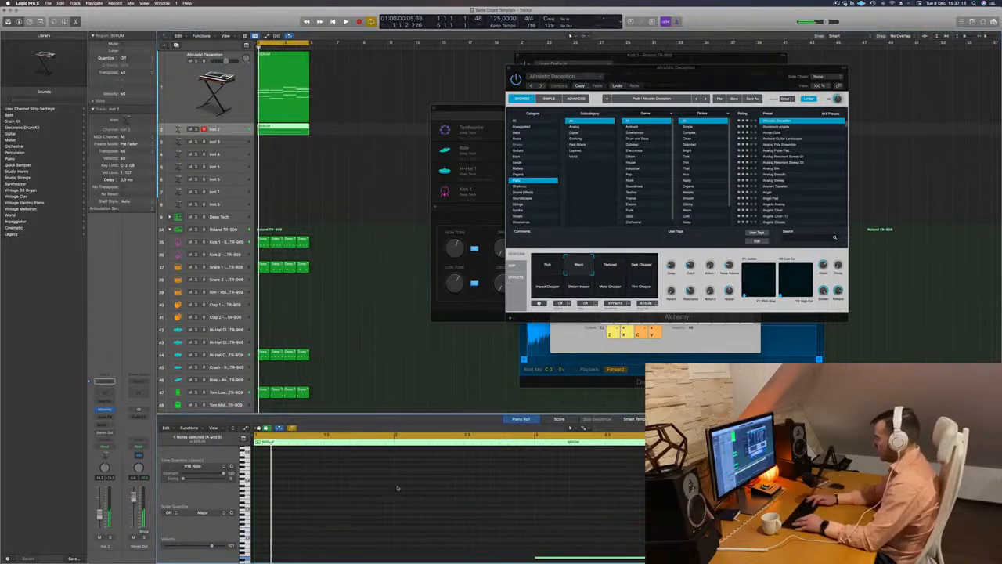
pyautogui.press('space')
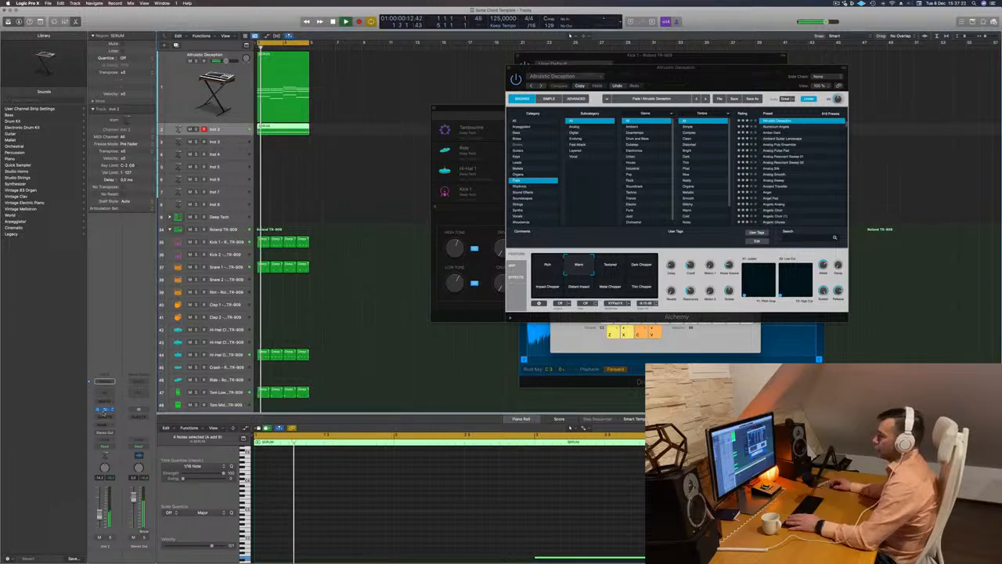
# Open the Alchemy synth on Inst 2, choose its Epic Synth snapshot and listen to it with the loop
pyautogui.click(105, 411)
pyautogui.press('space')
pyautogui.press('space')
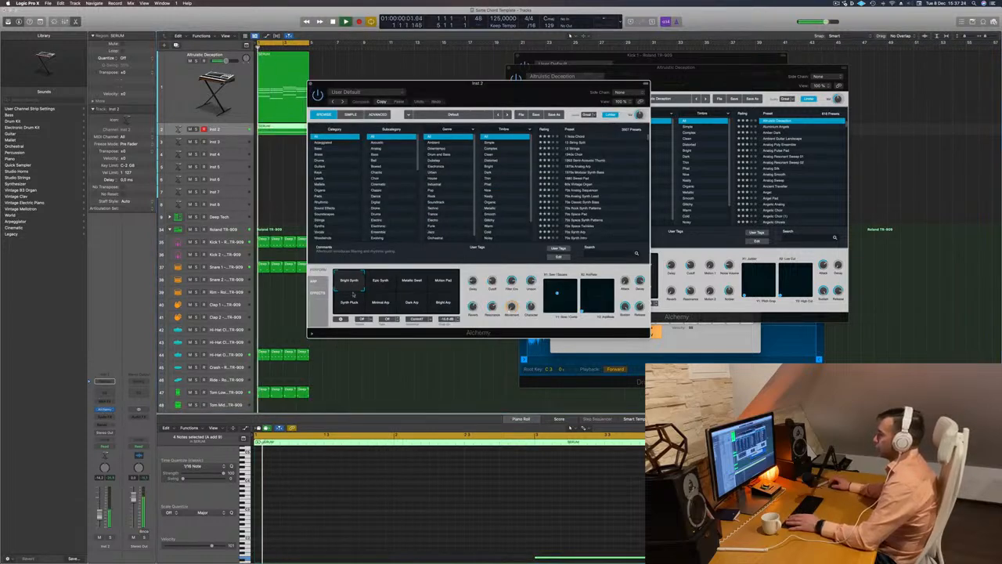
pyautogui.click(381, 287)
pyautogui.press('space')
pyautogui.moveTo(478, 83); pyautogui.dragTo(627, 64)
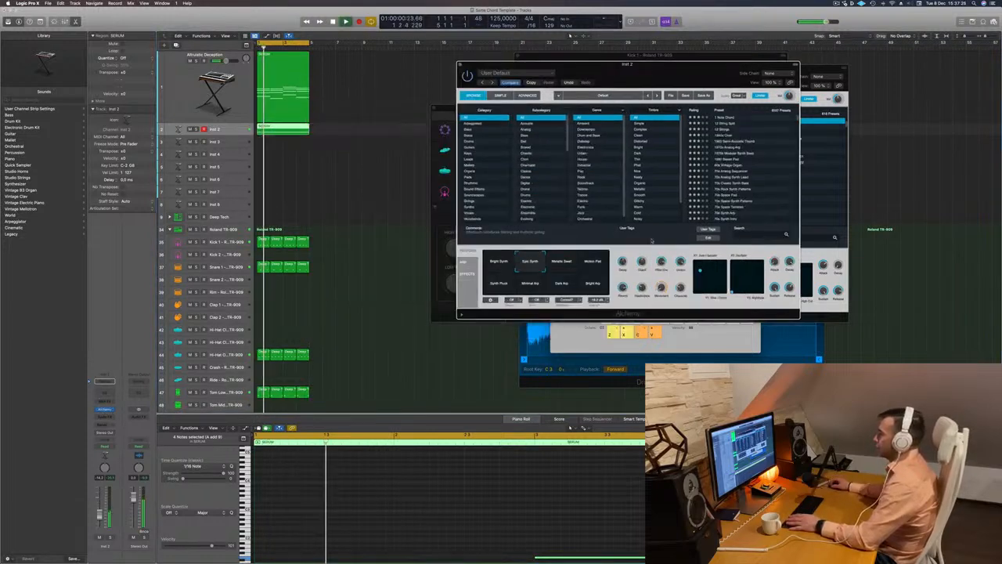
pyautogui.press('space')
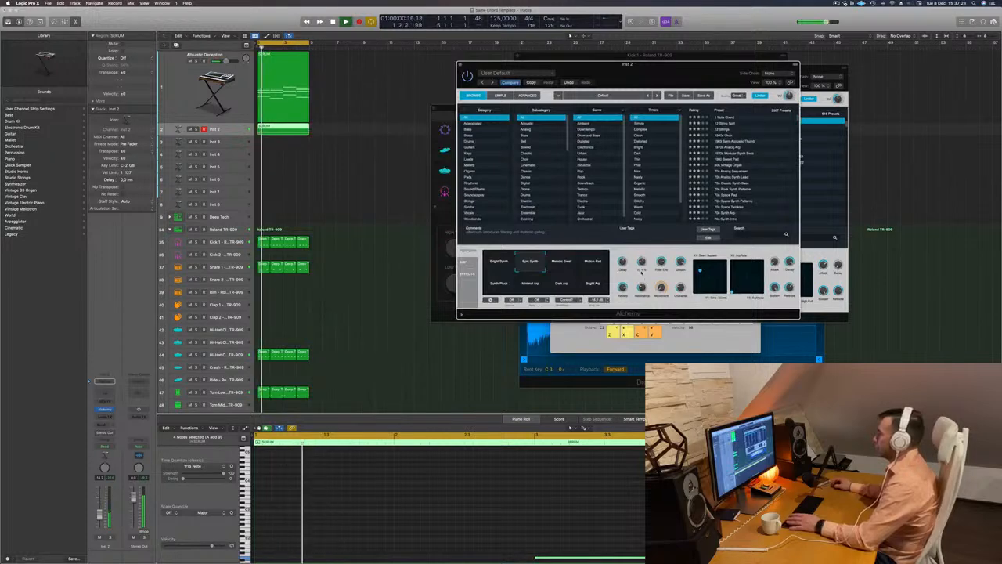
# Audition Alchemy's Motion Pad, Bright Arp, Minimal Arp and Dark Arp snapshots against the playing loop
pyautogui.click(560, 265)
pyautogui.click(594, 266)
pyautogui.click(596, 289)
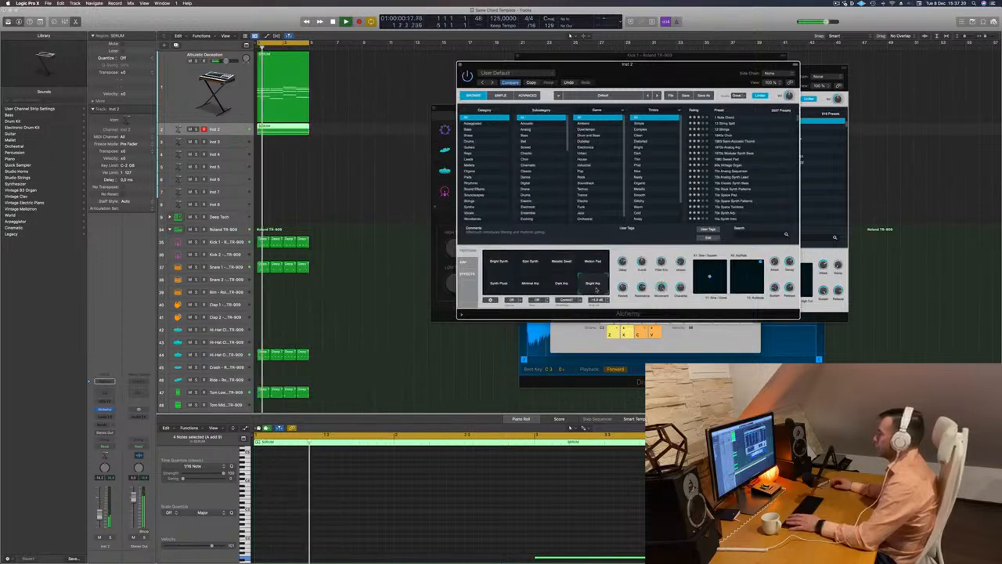
pyautogui.click(563, 285)
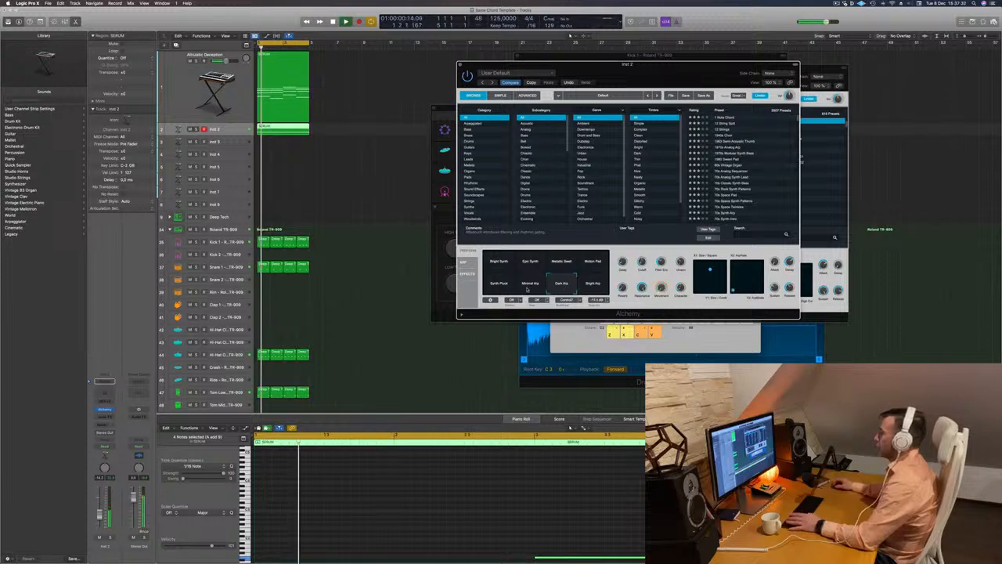
pyautogui.click(529, 285)
pyautogui.click(563, 286)
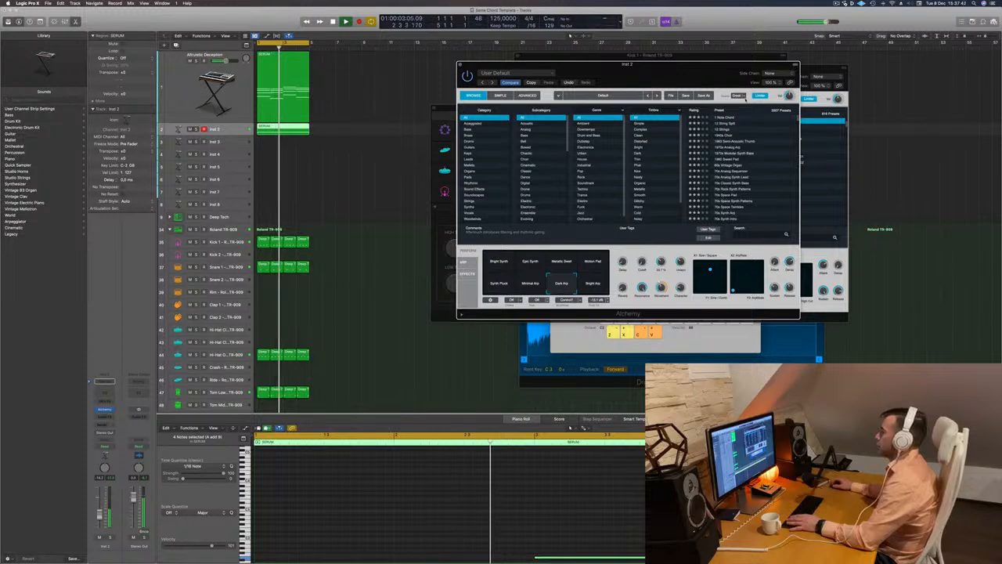
# Load the 70s Analog Sequencer preset from Alchemy's Arpeggiated category on Inst 2 and raise the track volume
pyautogui.moveTo(683, 64); pyautogui.dragTo(634, 60)
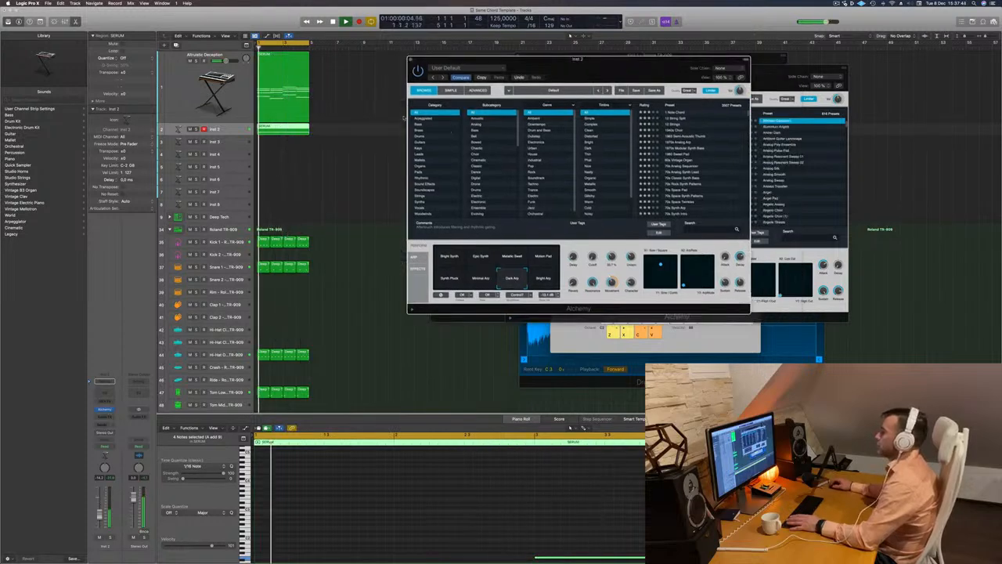
pyautogui.click(424, 125)
pyautogui.click(426, 118)
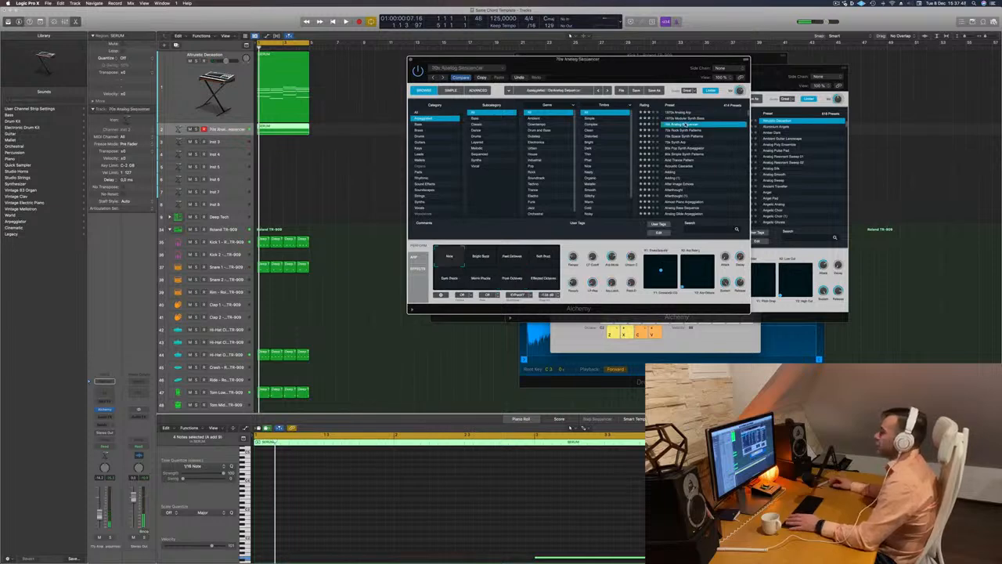
pyautogui.moveTo(624, 73); pyautogui.dragTo(664, 71)
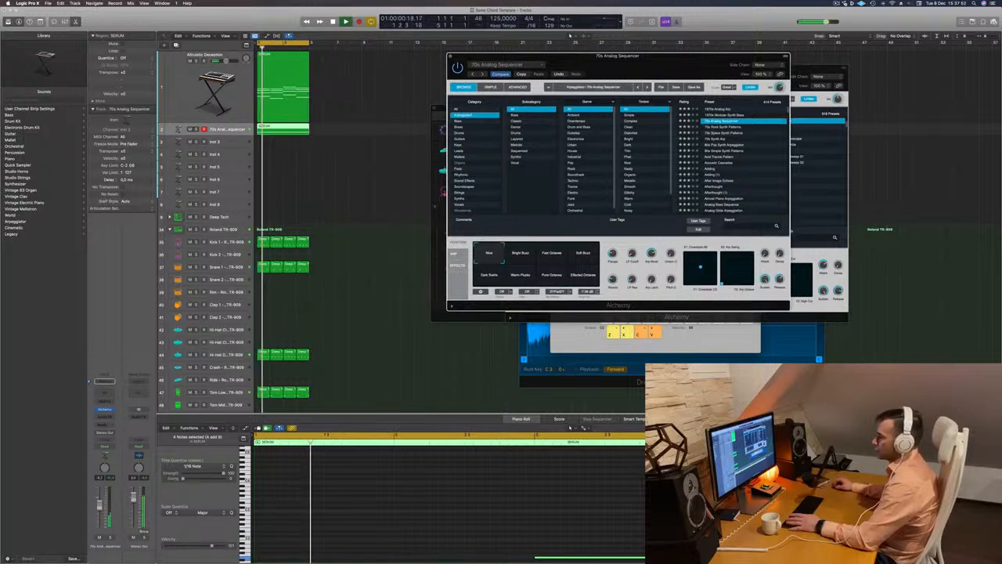
pyautogui.moveTo(99, 506); pyautogui.dragTo(100, 502)
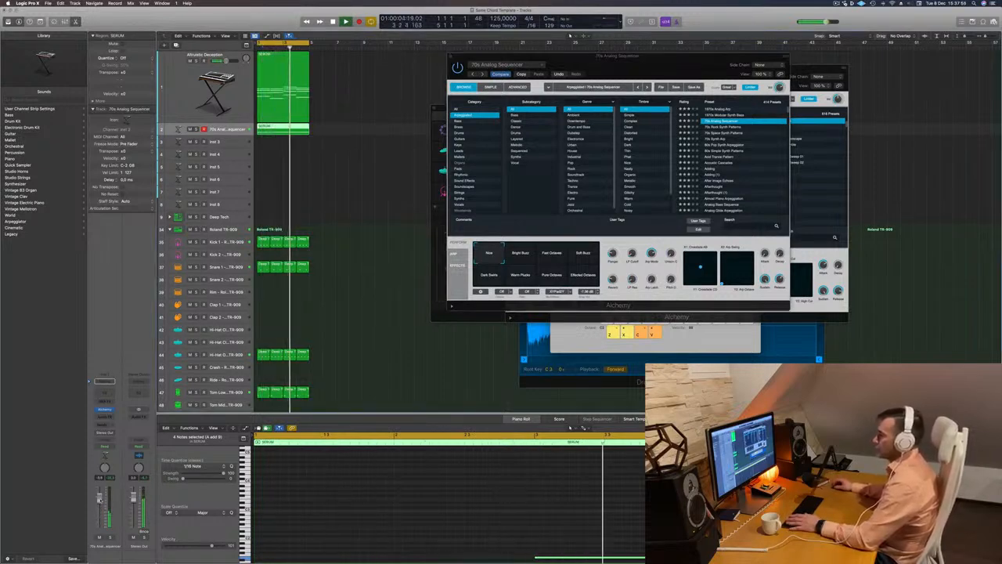
# Audition the 70s Analog Sequencer snapshots, including Pure Octaves and Effected Octaves, and settle on Warm Plucks
pyautogui.moveTo(682, 62); pyautogui.dragTo(740, 54)
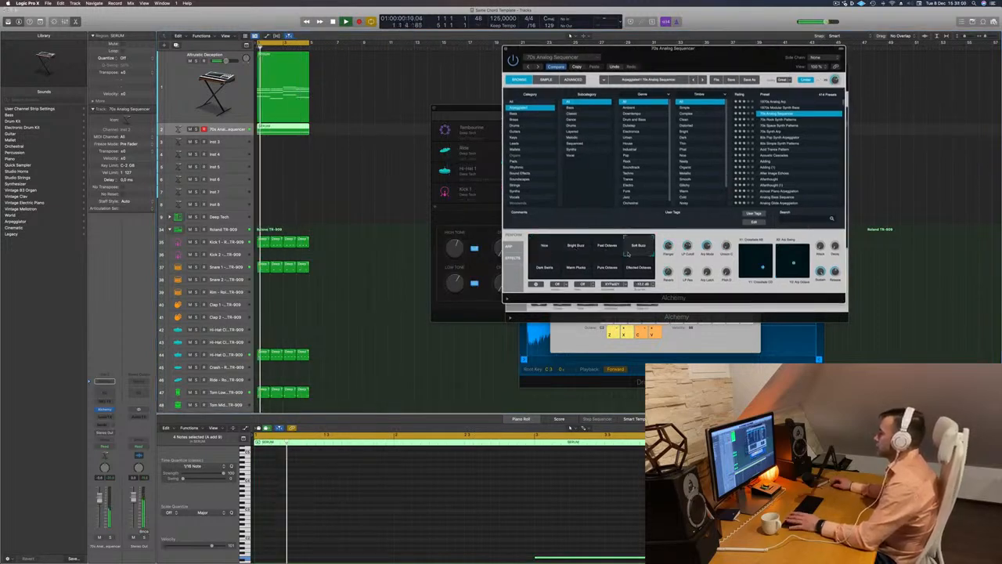
pyautogui.click(537, 269)
pyautogui.press('Return')
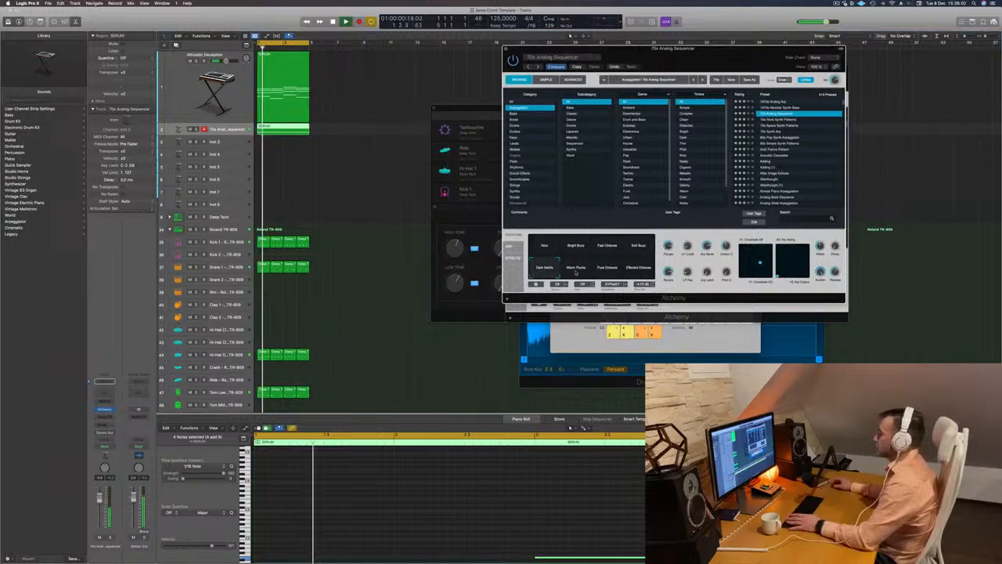
pyautogui.click(576, 271)
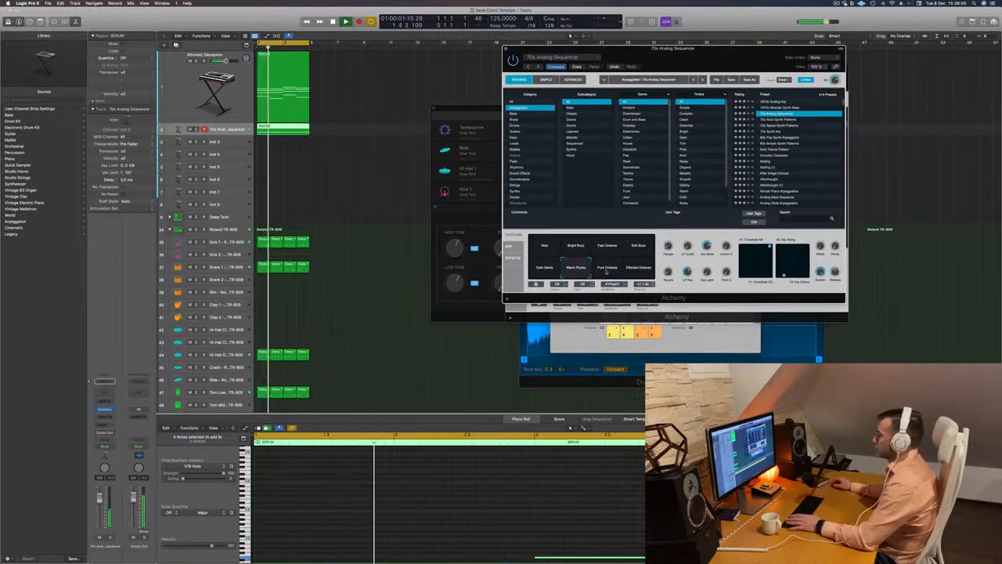
pyautogui.click(607, 271)
pyautogui.click(643, 270)
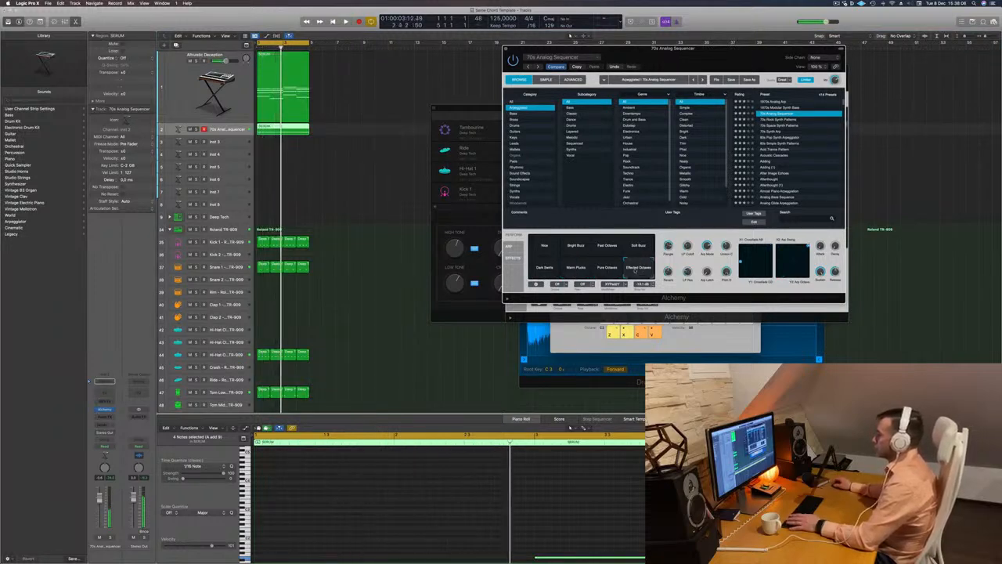
pyautogui.press('Return')
pyautogui.click(572, 270)
pyautogui.press('Return')
pyautogui.click(573, 269)
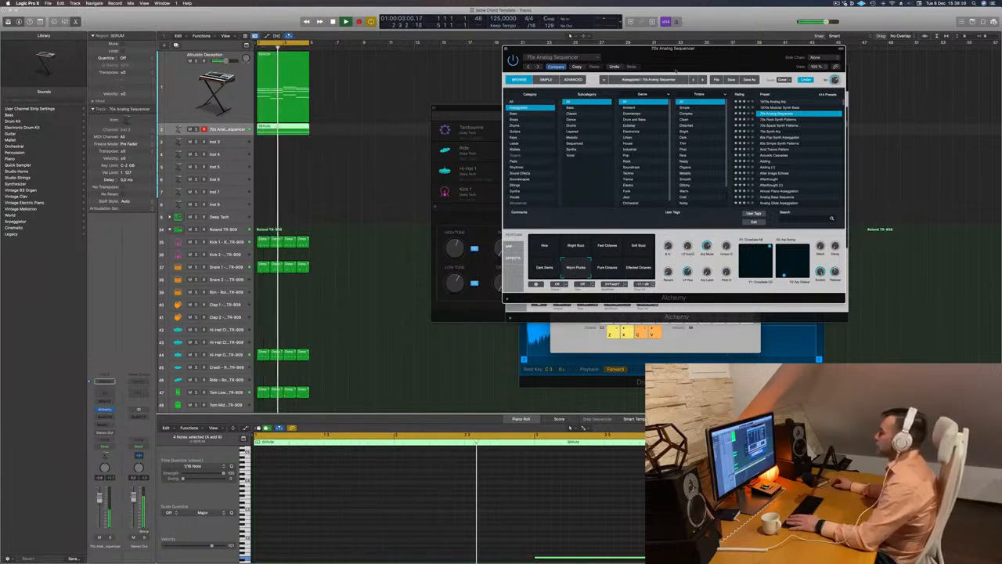
# Switch Alchemy to the 70s Synth Arp preset and adjust the track volume while trying the Soft Mod and Solo Mallet snapshots
pyautogui.moveTo(524, 56); pyautogui.dragTo(423, 123)
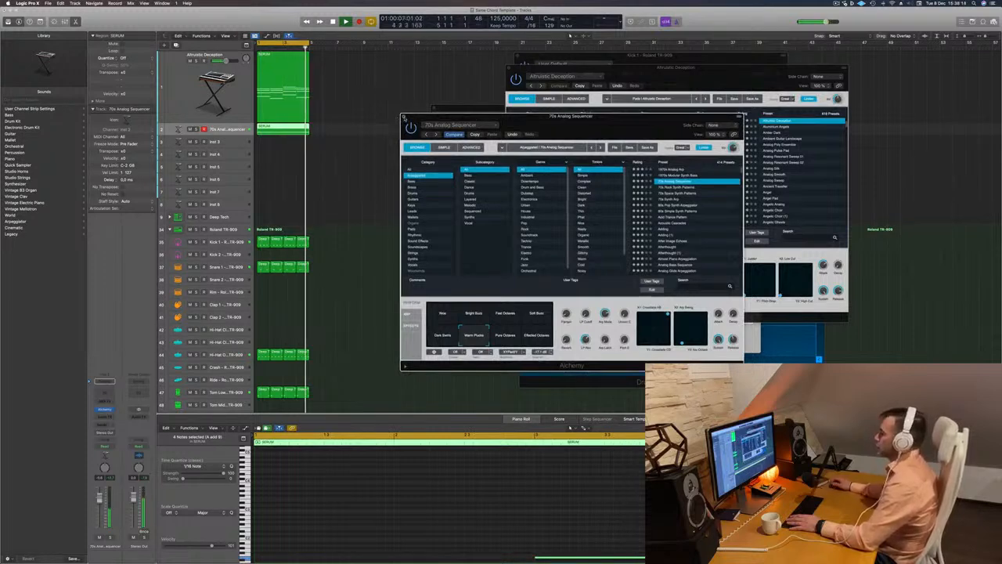
pyautogui.click(674, 199)
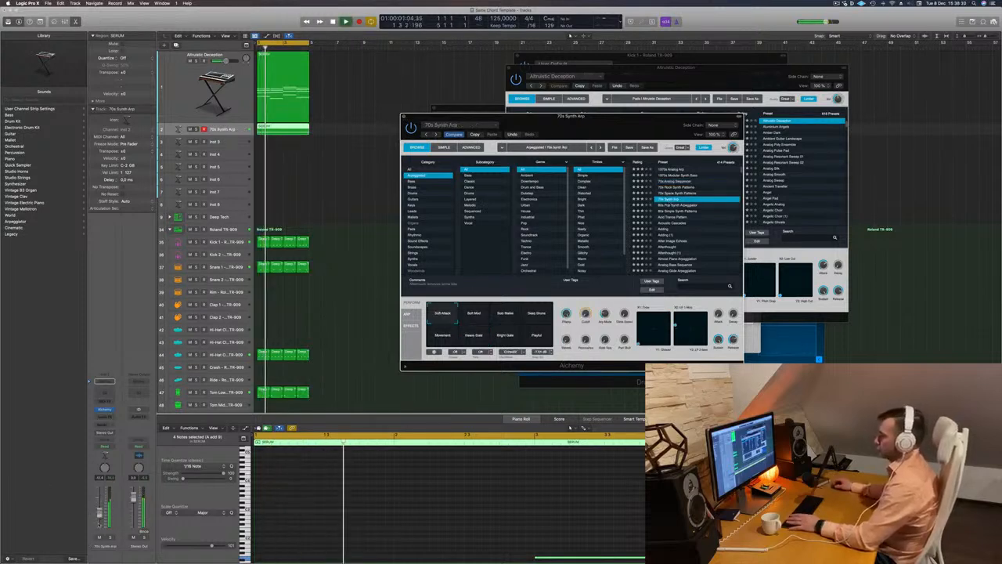
pyautogui.moveTo(100, 513); pyautogui.dragTo(99, 517)
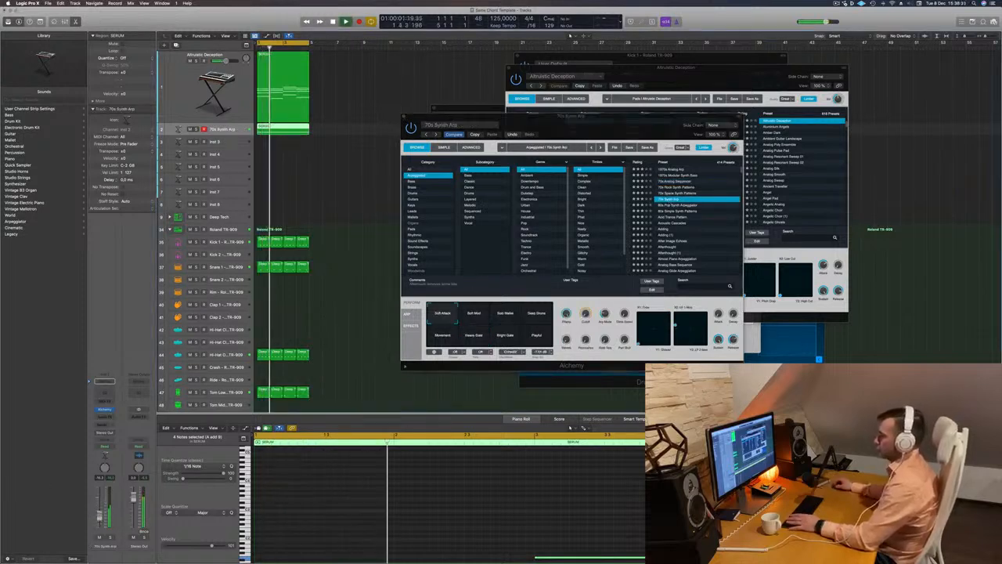
pyautogui.click(475, 314)
pyautogui.click(505, 314)
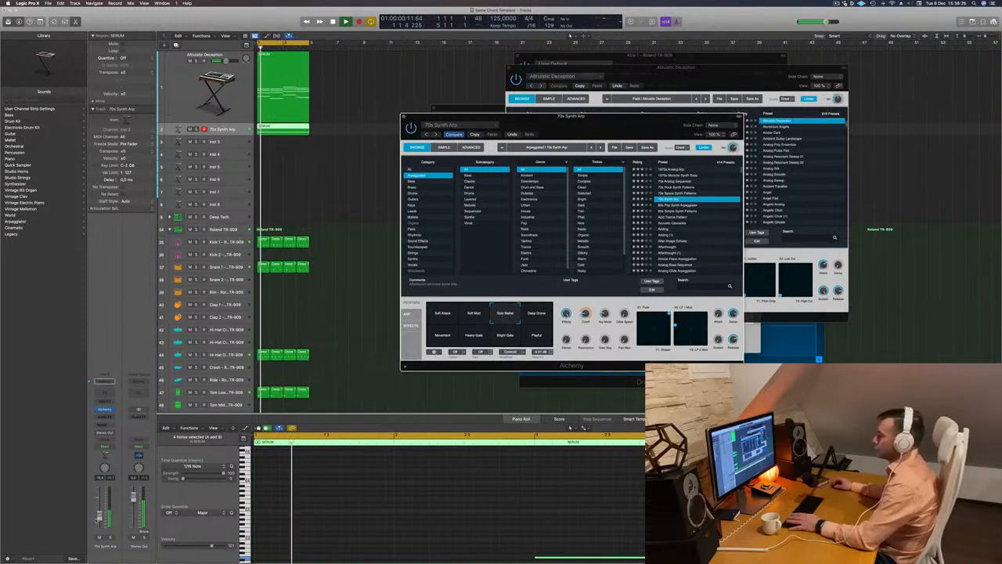
pyautogui.moveTo(100, 516); pyautogui.dragTo(100, 514)
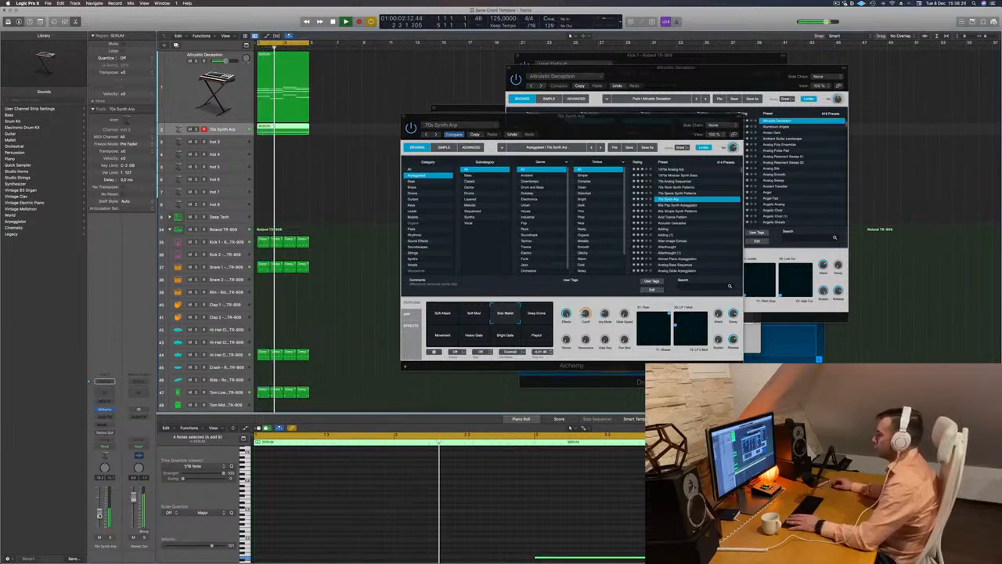
# Try the Deep Drone, Playful and Bright Gate snapshots with a louder track volume, and choose Movement
pyautogui.click(519, 314)
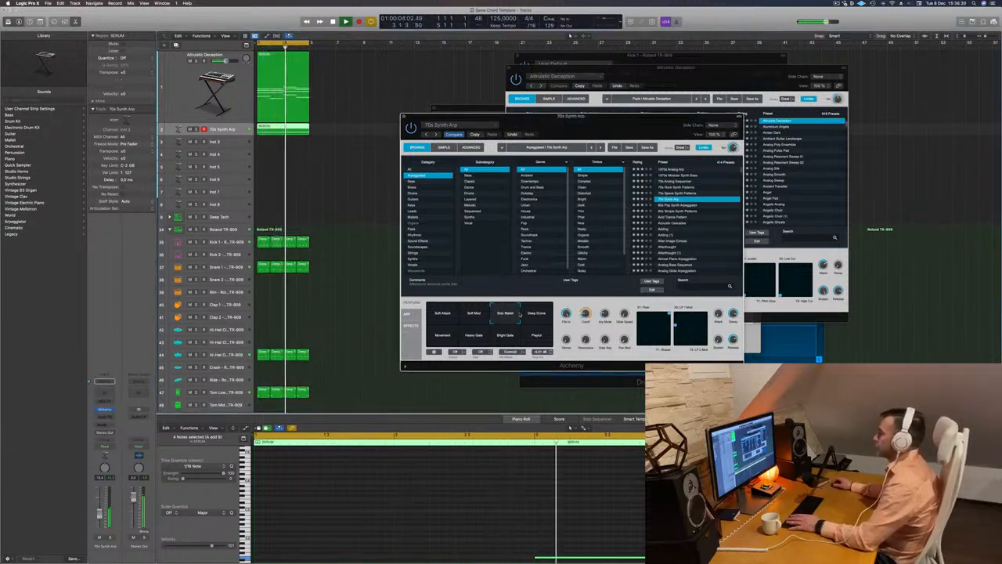
pyautogui.click(535, 316)
pyautogui.click(532, 340)
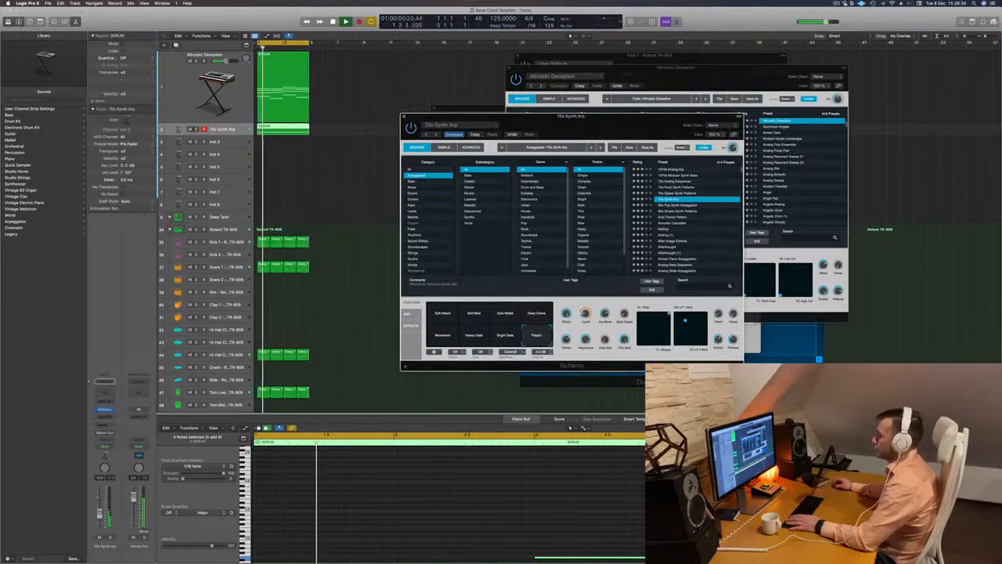
pyautogui.moveTo(99, 514); pyautogui.dragTo(100, 510)
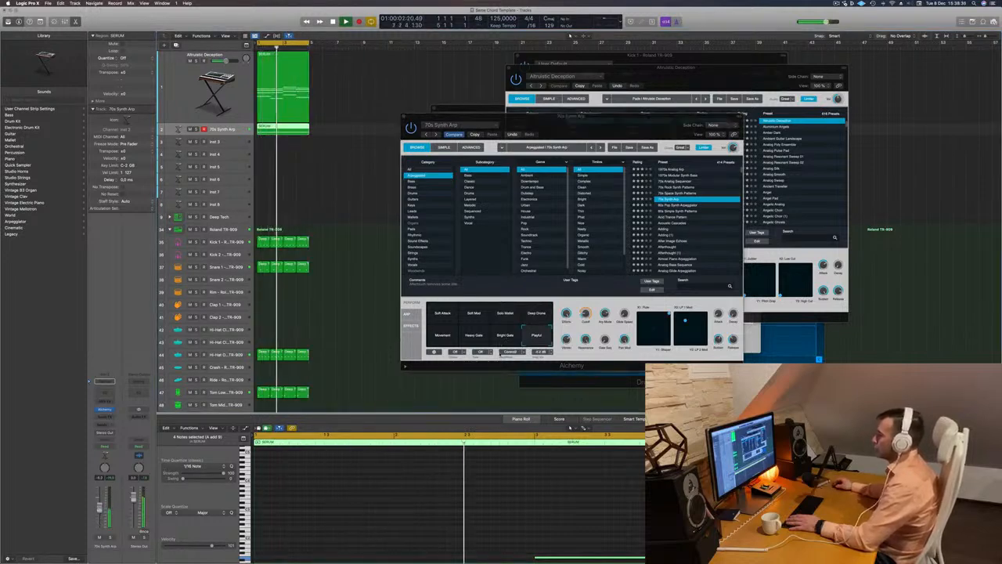
pyautogui.click(506, 336)
pyautogui.click(440, 337)
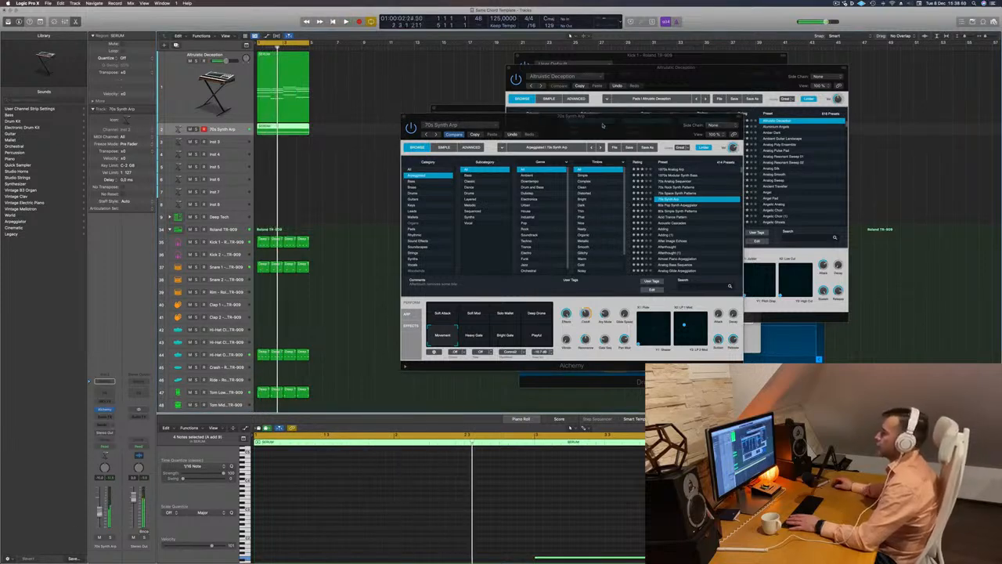
# Close the 70s Synth Arp window, repeat all regions three times and extend the cycle range to bar 17
pyautogui.moveTo(603, 125); pyautogui.dragTo(543, 148)
pyautogui.click(346, 139)
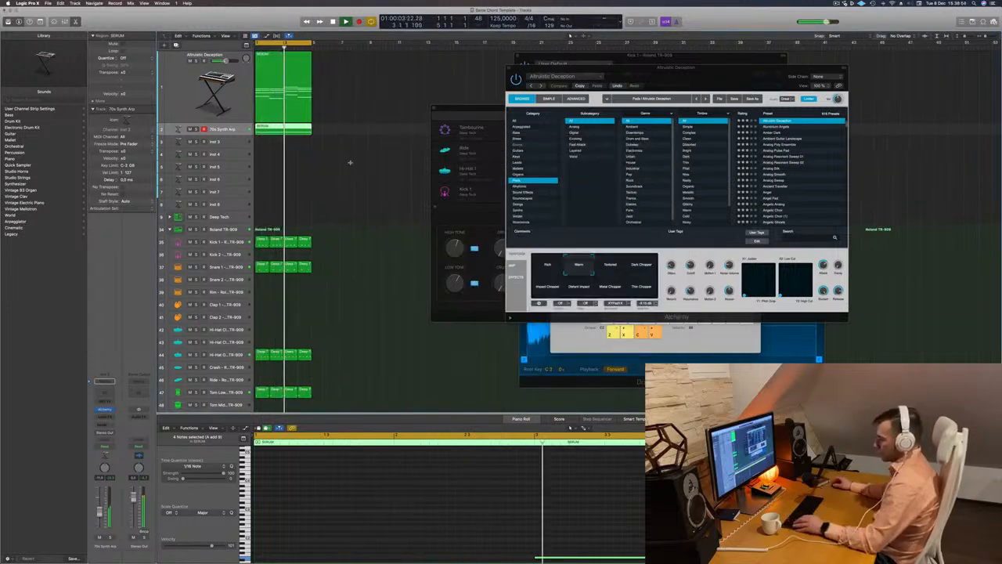
pyautogui.press('super+r')
pyautogui.press('super+r')
pyautogui.press('super+r')
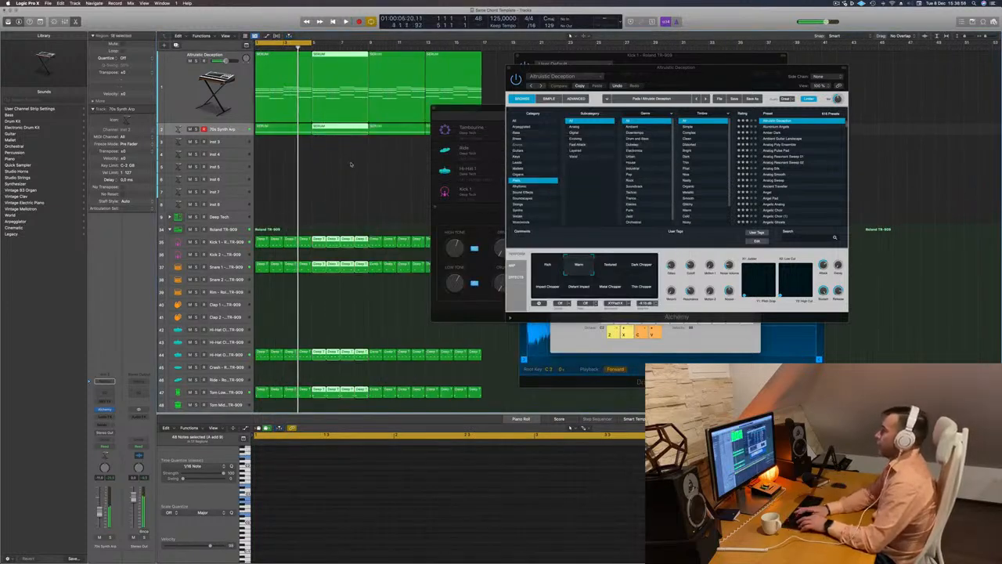
pyautogui.moveTo(311, 44); pyautogui.dragTo(481, 54)
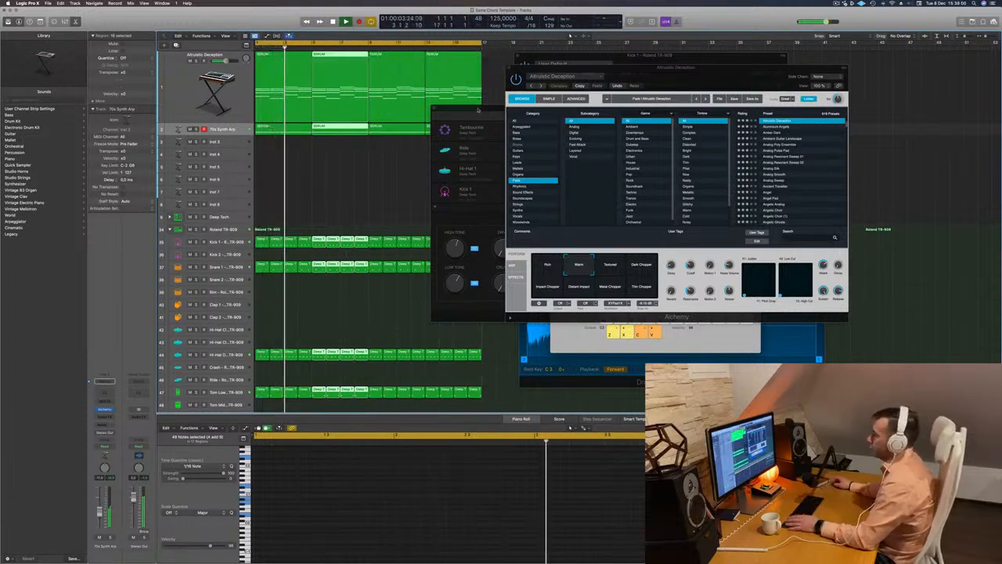
# Move the Drum Machine Designer window clear of the regions, clear the region selection and play the loop from the start
pyautogui.moveTo(476, 108); pyautogui.dragTo(709, 105)
pyautogui.click(237, 130)
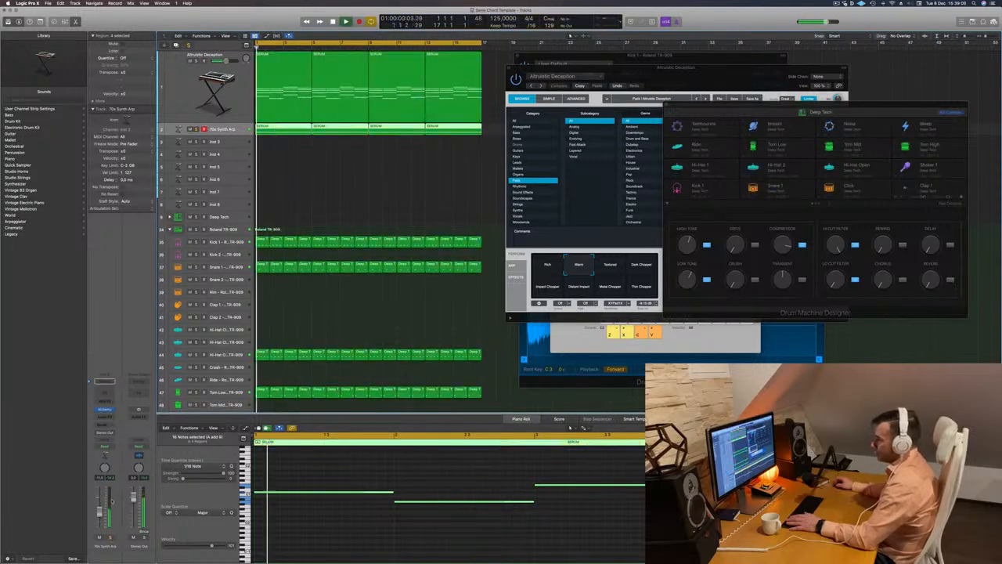
pyautogui.scroll(-3, 310, 162)
pyautogui.click(304, 166)
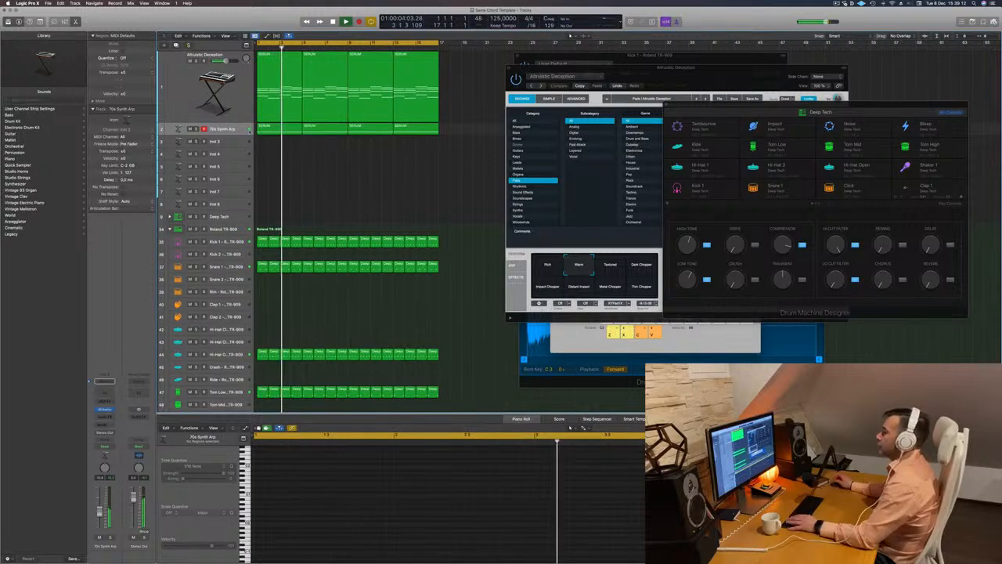
pyautogui.press('Return')
# Insert a Compressor on the 70s Synth Arp track
pyautogui.click(105, 409)
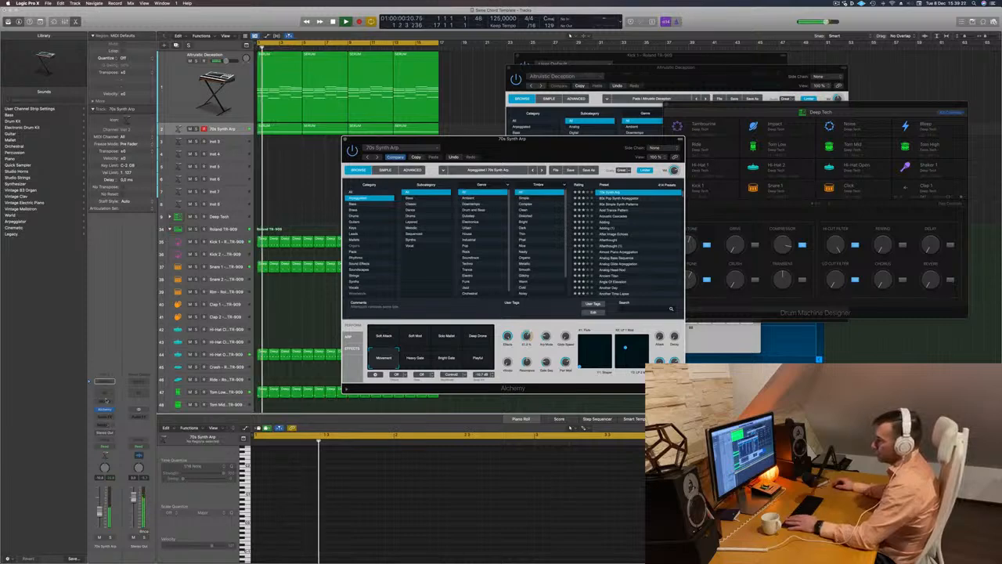
pyautogui.click(104, 417)
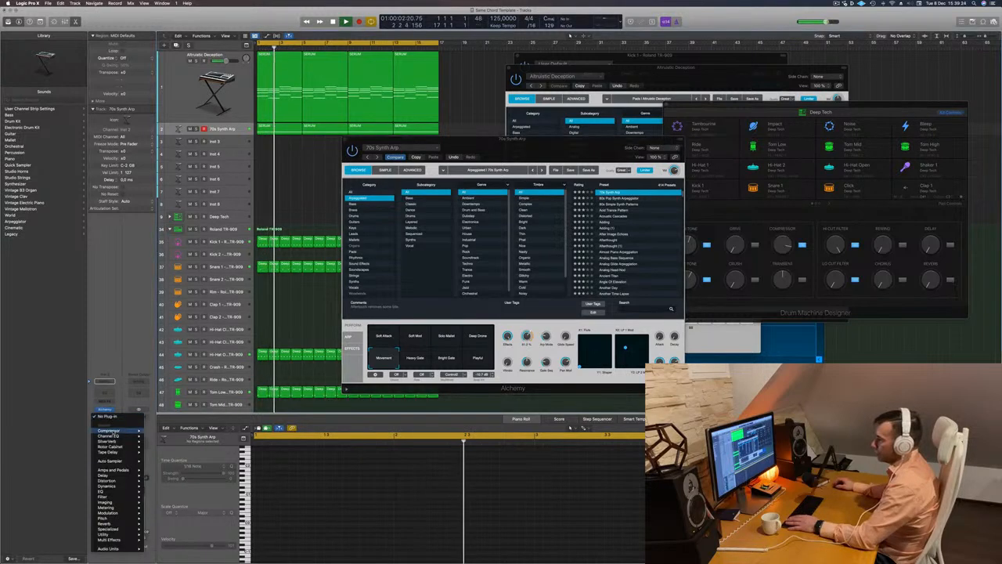
pyautogui.click(109, 431)
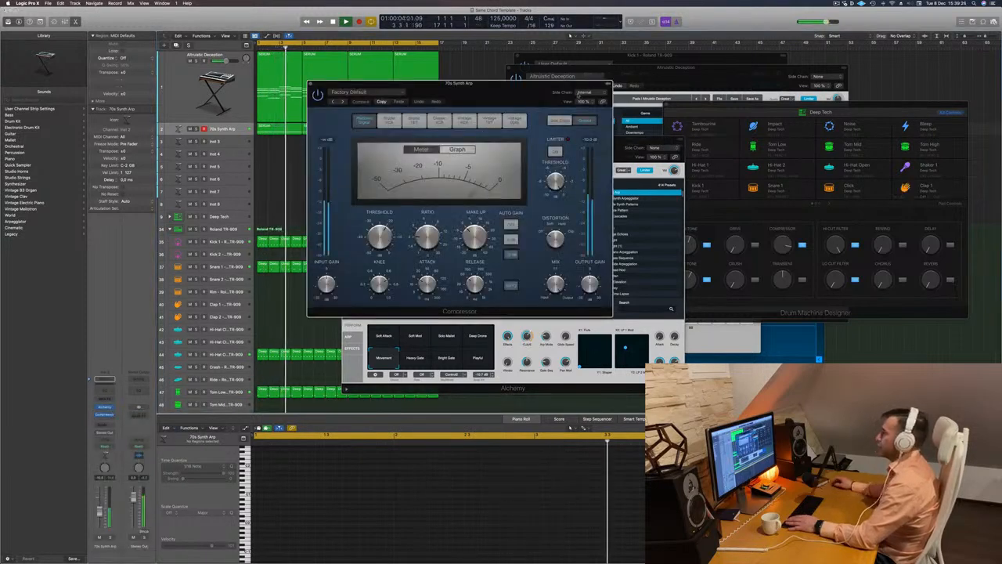
# Set the compressor's side chain to Kick 1 - Roland TR-909 and close the Compressor and Alchemy windows
pyautogui.click(584, 92)
pyautogui.moveTo(585, 113)
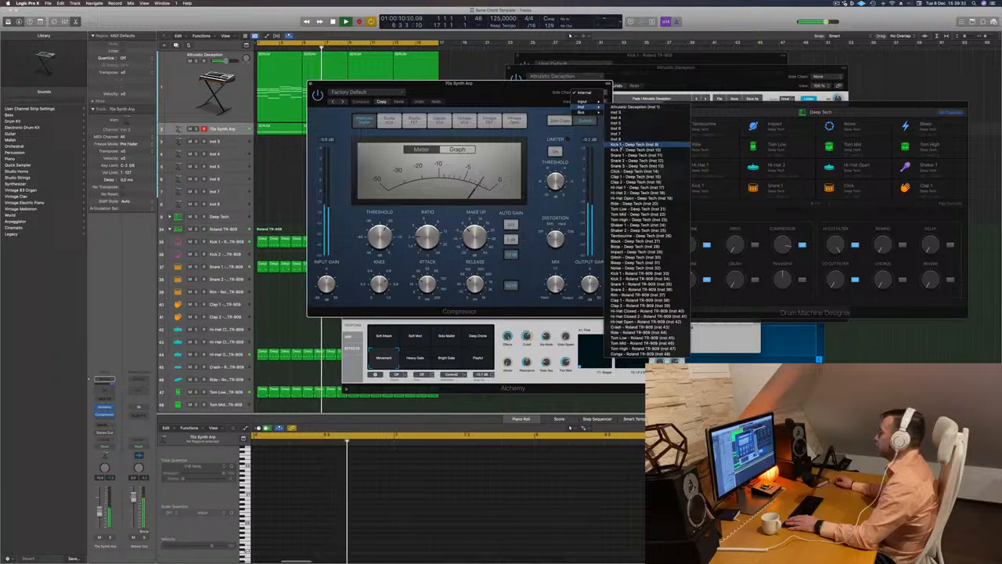
pyautogui.click(631, 144)
pyautogui.click(594, 92)
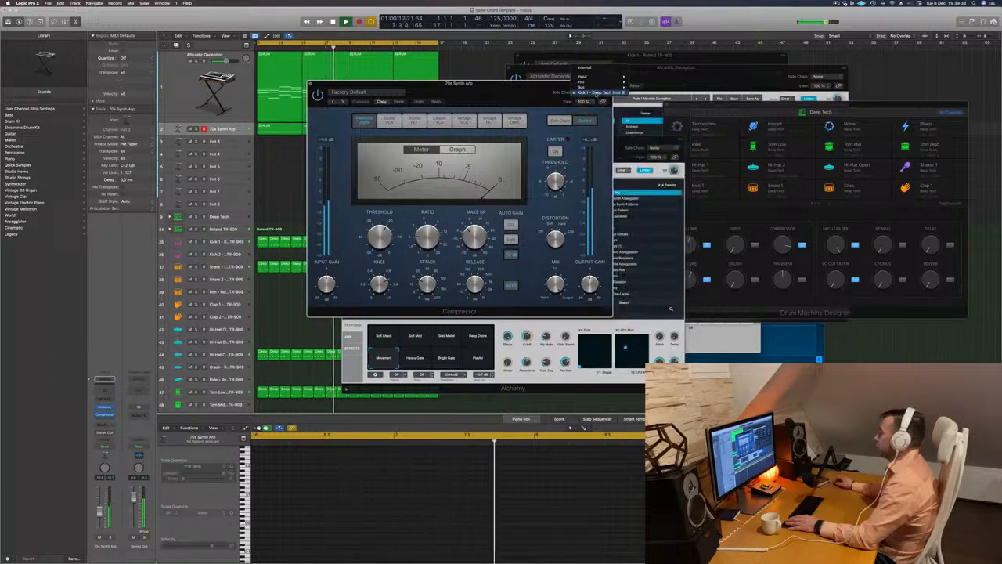
pyautogui.moveTo(633, 98)
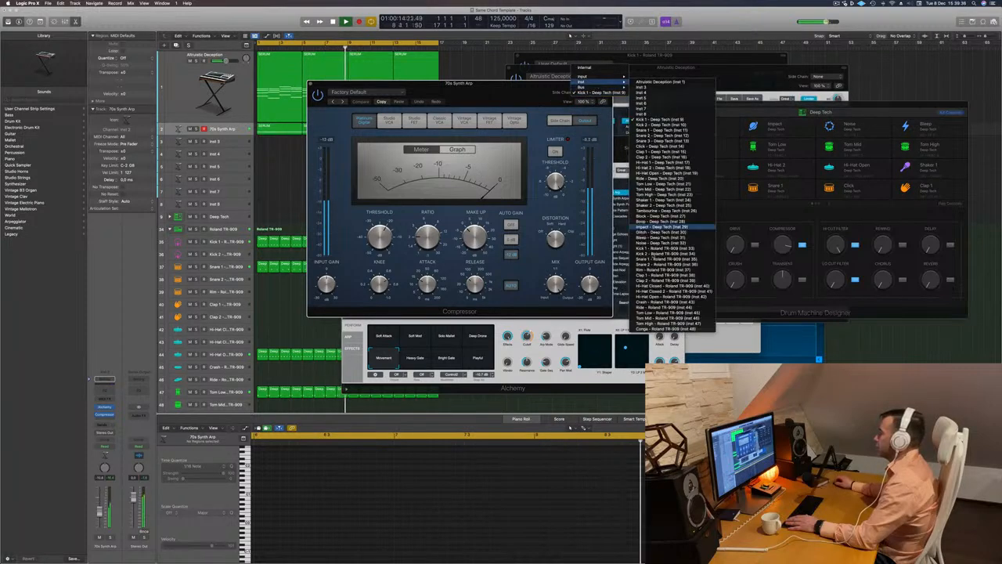
pyautogui.click(665, 249)
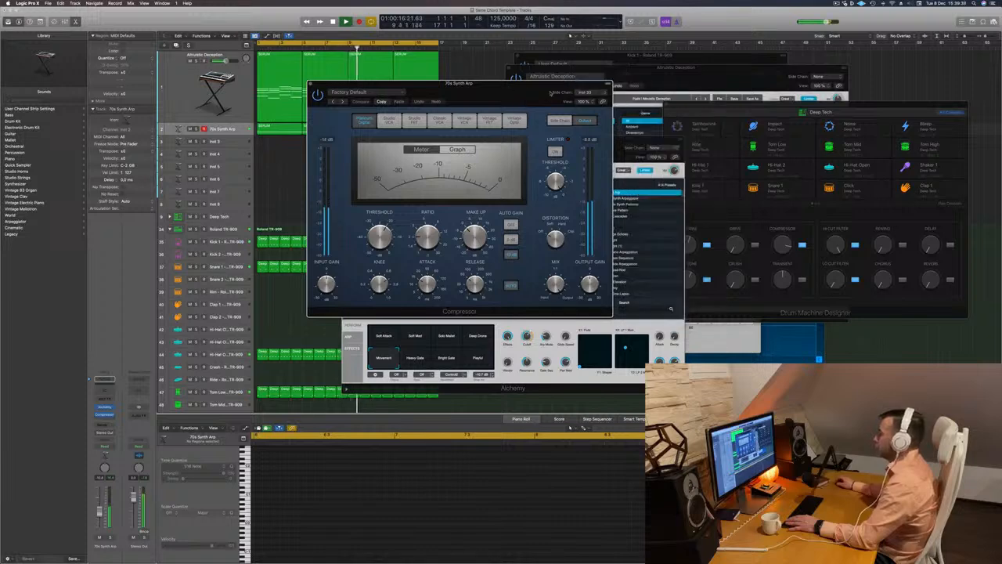
pyautogui.moveTo(550, 92); pyautogui.dragTo(606, 98)
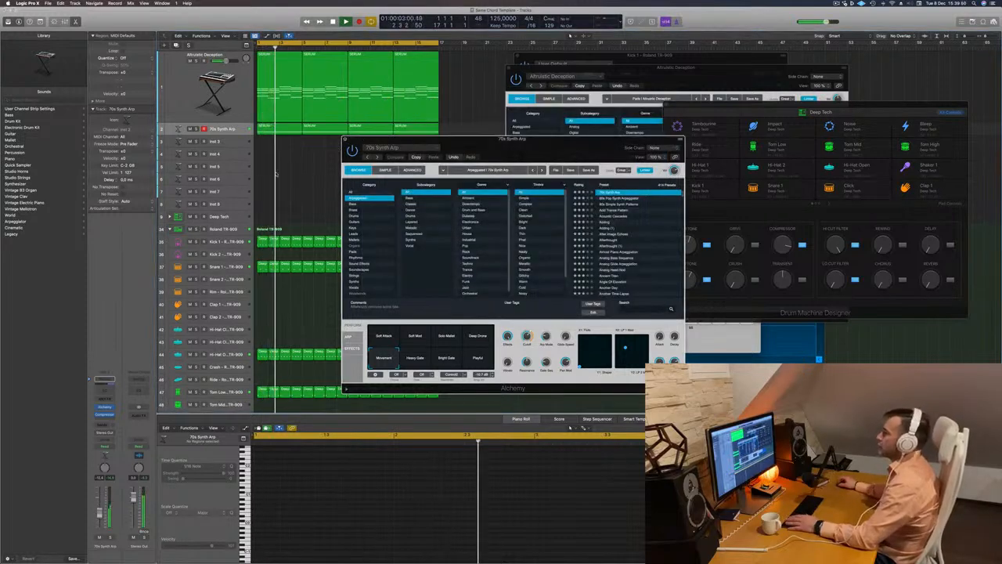
pyautogui.click(345, 139)
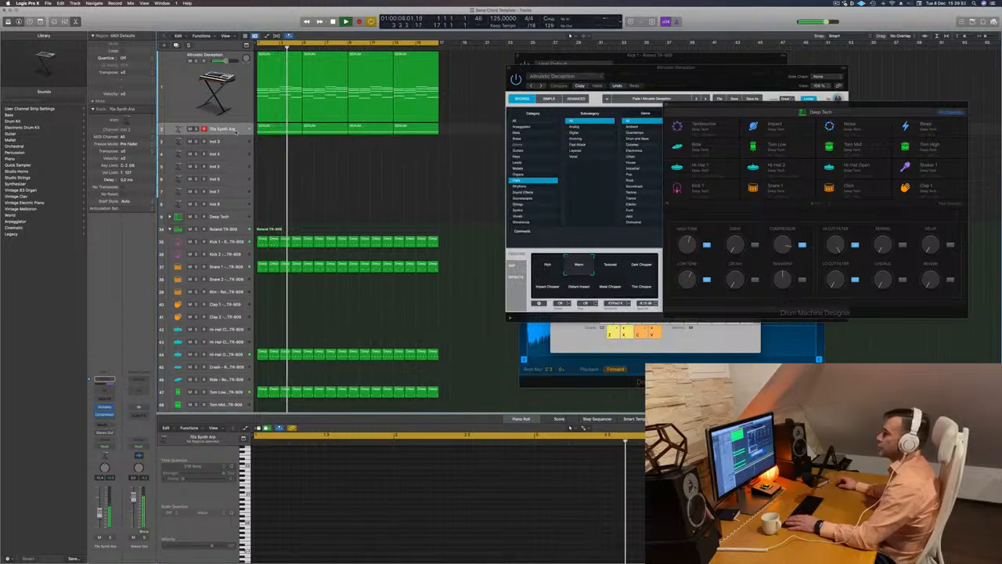
# Duplicate the Altruistic Deception track below the original and copy its first chord region onto the new track
pyautogui.click(216, 102)
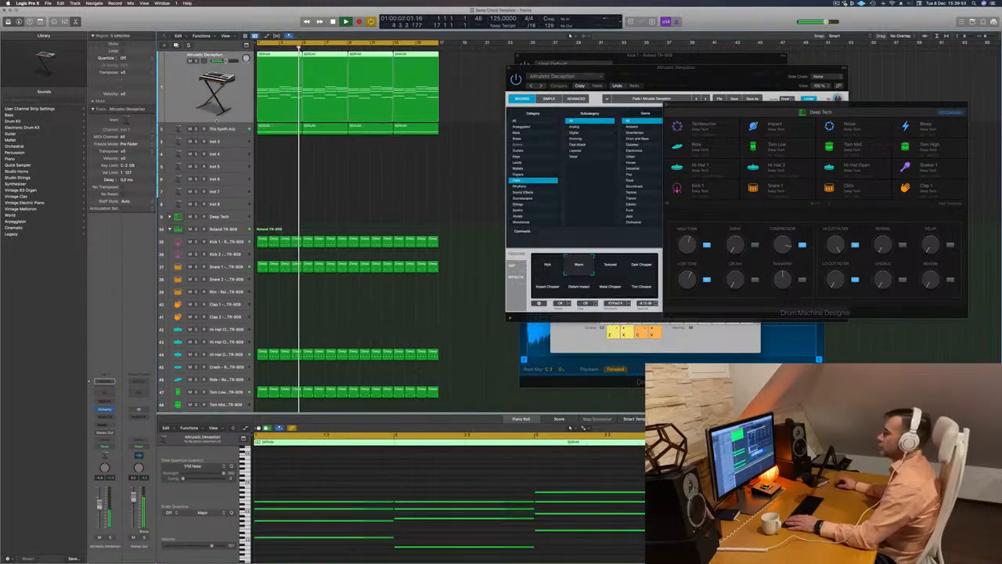
pyautogui.press('space')
pyautogui.press('space')
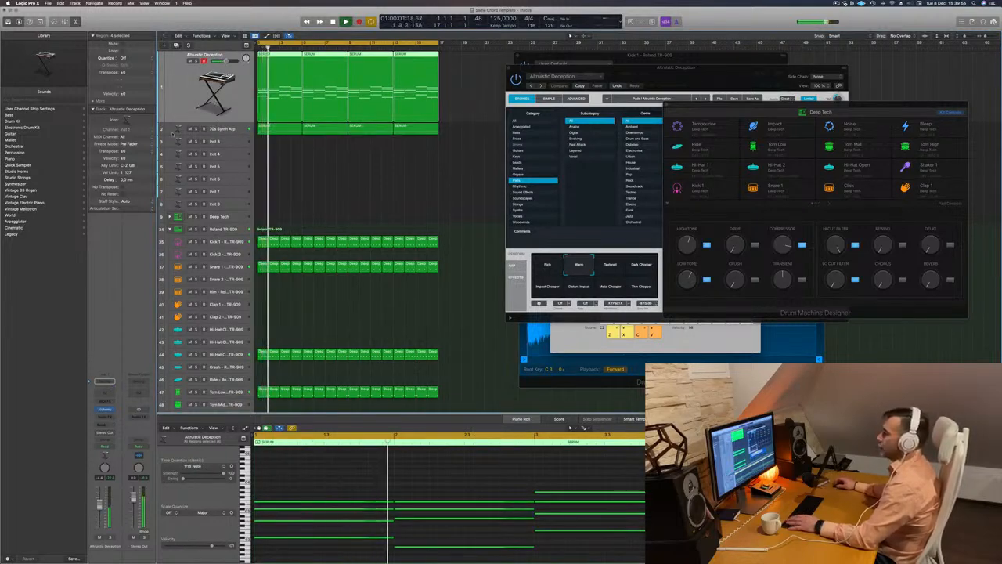
pyautogui.press('space')
pyautogui.moveTo(275, 86); pyautogui.dragTo(275, 161)
pyautogui.press('space')
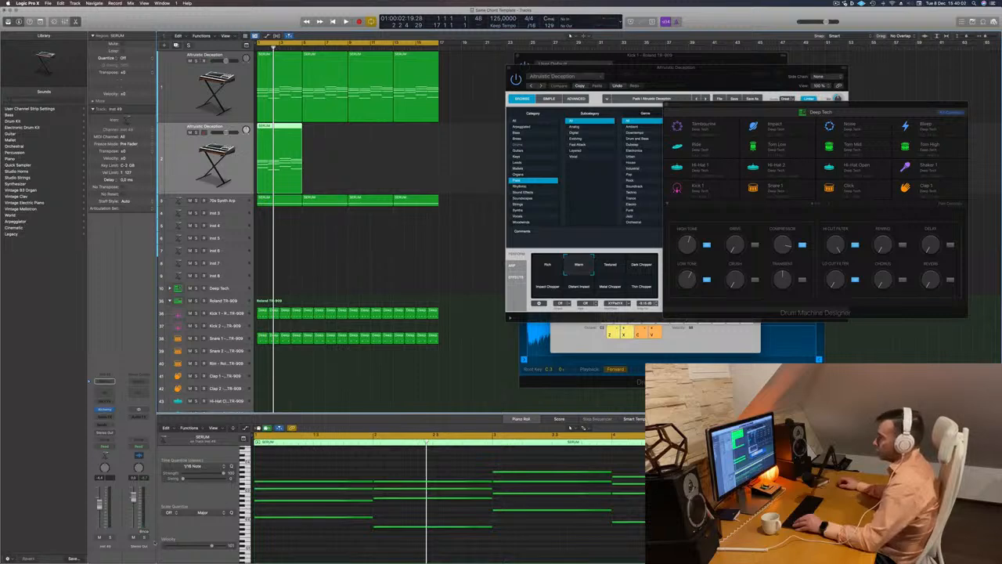
pyautogui.press('space')
pyautogui.press('space')
# Delete the lower chord notes in the copied region, keeping only the top note of each chord
pyautogui.moveTo(329, 550); pyautogui.dragTo(680, 488)
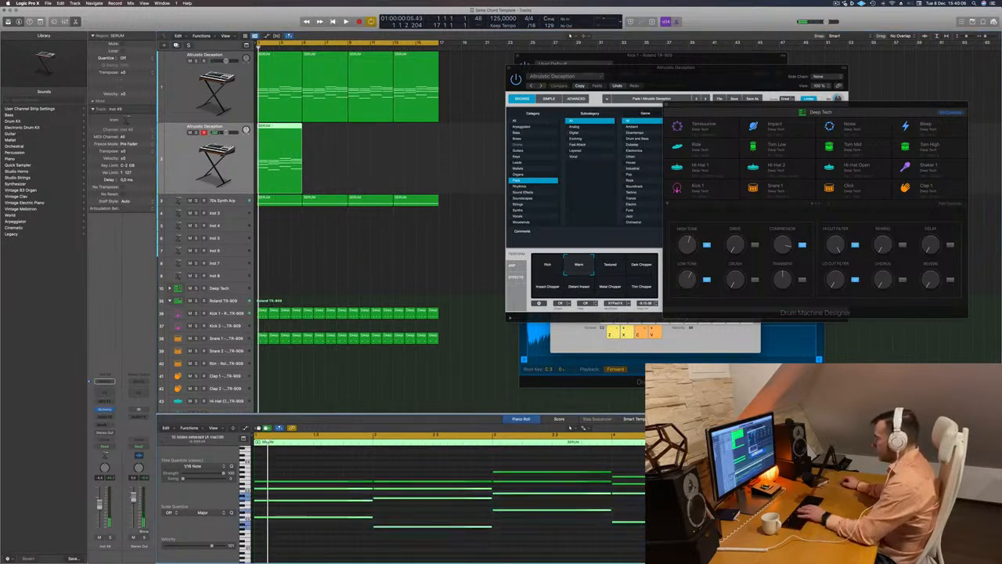
pyautogui.press('Delete')
pyautogui.moveTo(566, 503); pyautogui.dragTo(640, 482)
pyautogui.press('Delete')
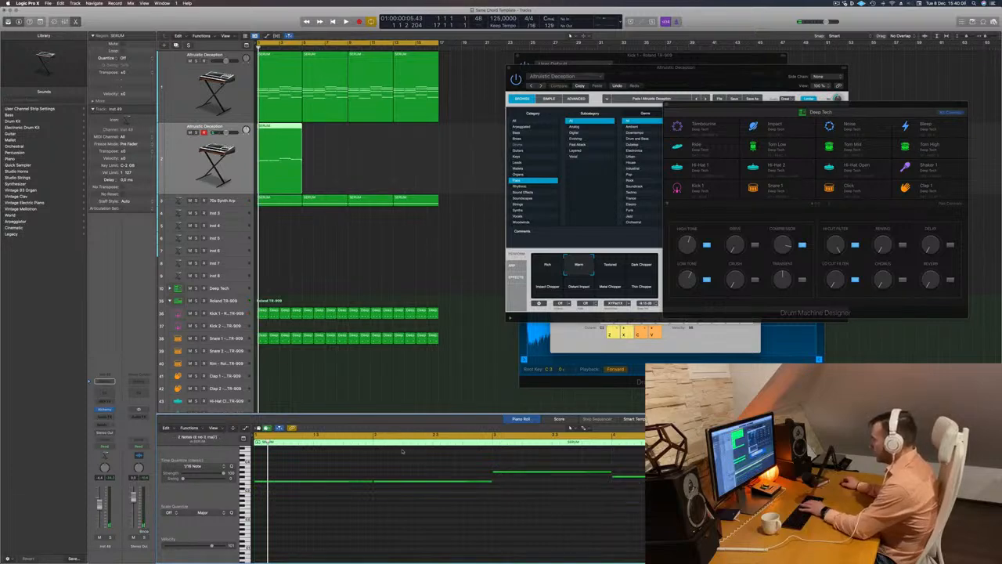
# Shorten the four remaining notes to about one beat each and line them up back to back in bar 1
pyautogui.moveTo(320, 456); pyautogui.dragTo(283, 489)
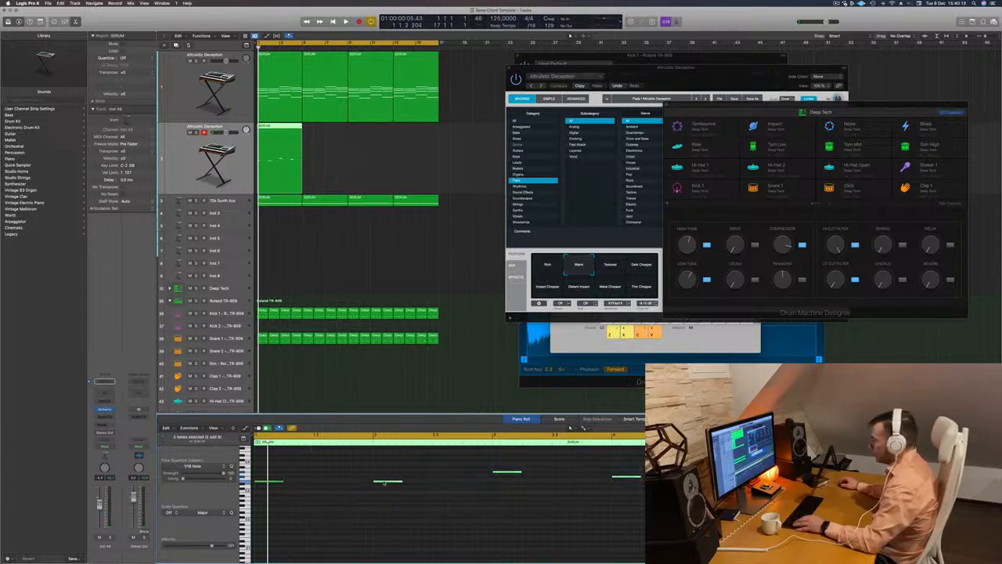
pyautogui.moveTo(384, 483); pyautogui.dragTo(293, 483)
pyautogui.moveTo(424, 472); pyautogui.dragTo(332, 476)
pyautogui.moveTo(451, 478); pyautogui.dragTo(360, 478)
# Open Alchemy on the duplicated track, move its window aside and filter the presets to the Brass category
pyautogui.press('space')
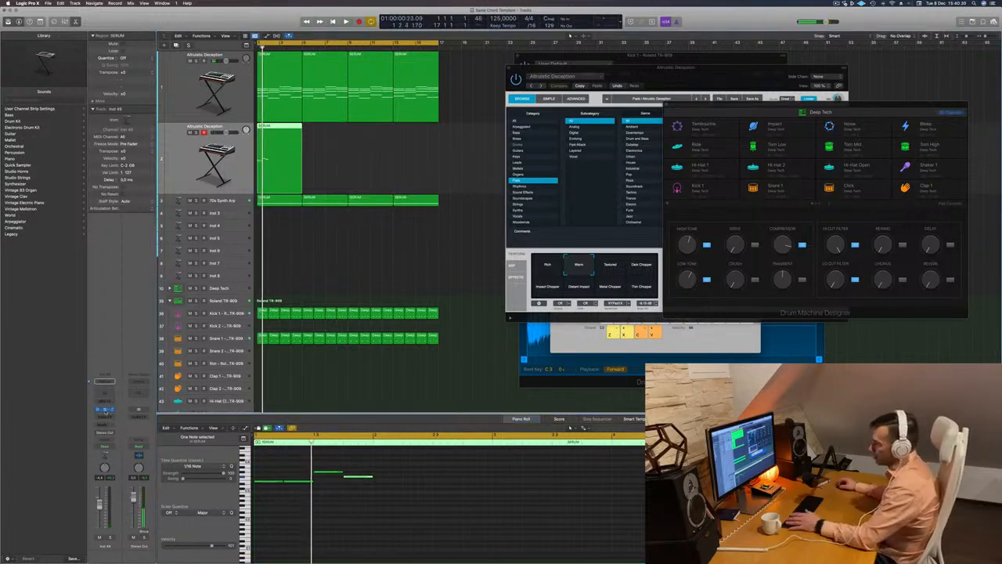
pyautogui.click(105, 409)
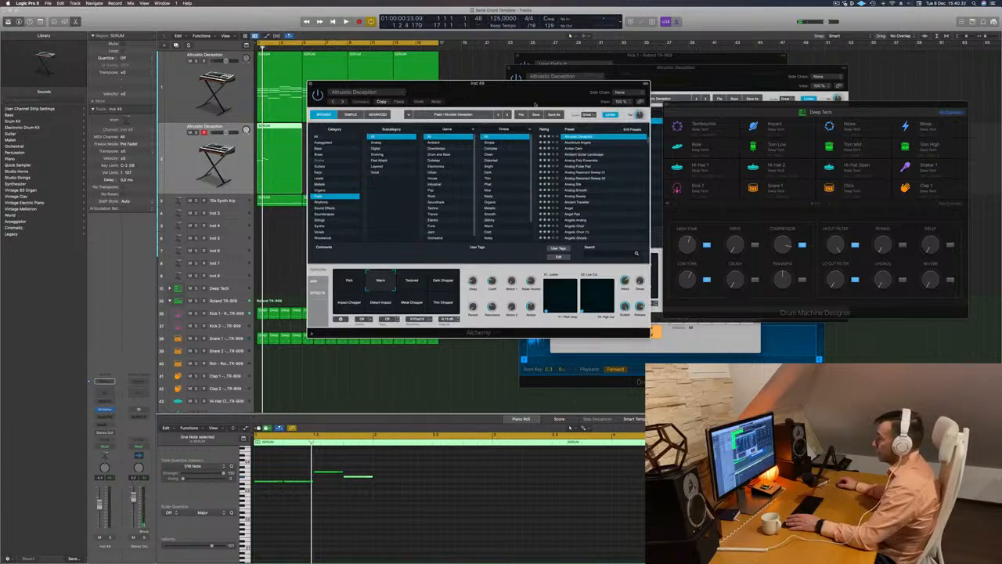
pyautogui.moveTo(536, 104); pyautogui.dragTo(710, 104)
pyautogui.click(494, 154)
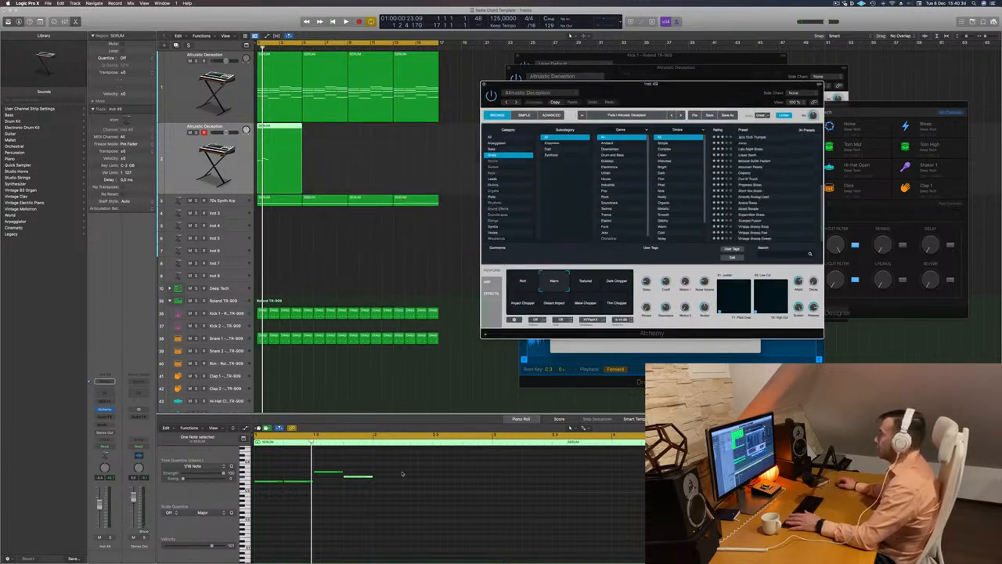
# Transpose the four melody notes down two octaves and play them back
pyautogui.moveTo(400, 502); pyautogui.dragTo(190, 466)
pyautogui.hotkey('alt', 'shift', 'Down')
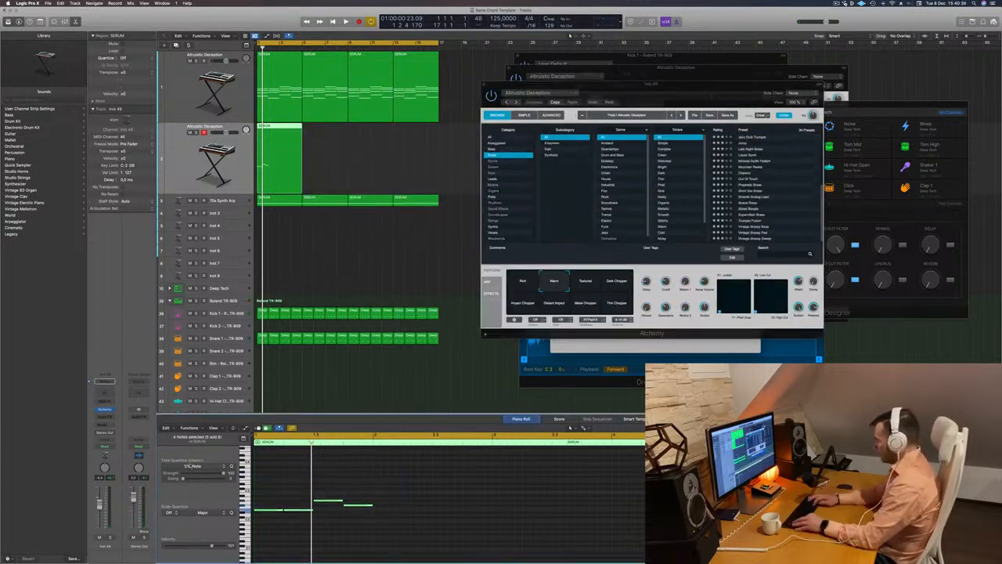
pyautogui.hotkey('alt', 'shift', 'Down')
pyautogui.press('space')
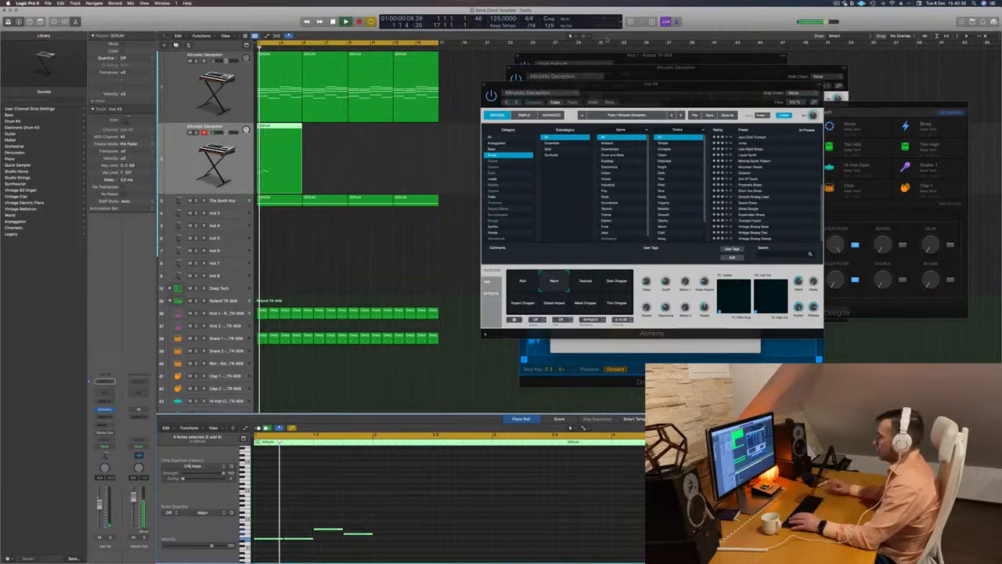
pyautogui.press('space')
# Load the 80s Fantasy brass preset in Alchemy, audition it and move the plug-in window aside
pyautogui.press('space')
pyautogui.click(757, 139)
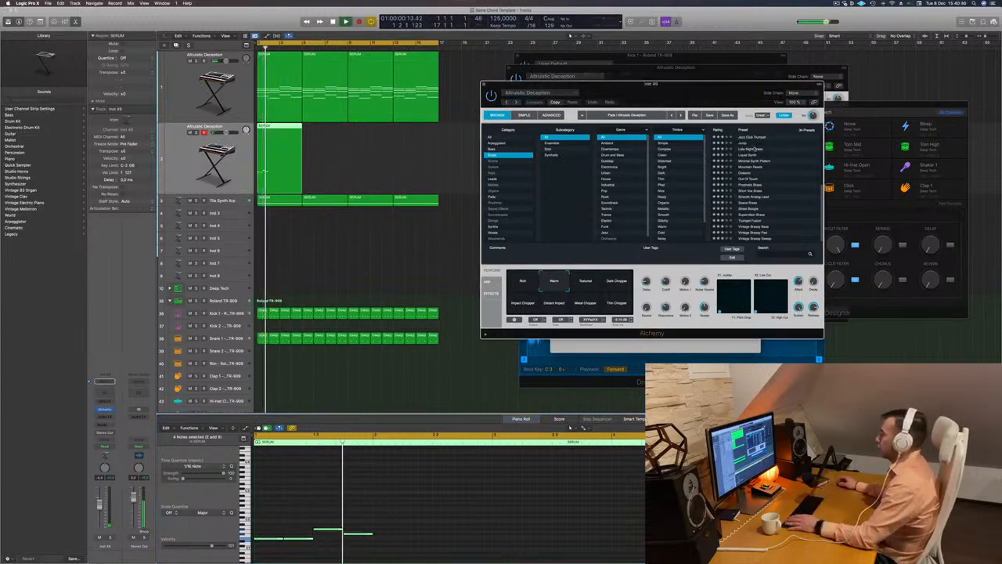
pyautogui.click(757, 139)
pyautogui.click(749, 138)
pyautogui.press('space')
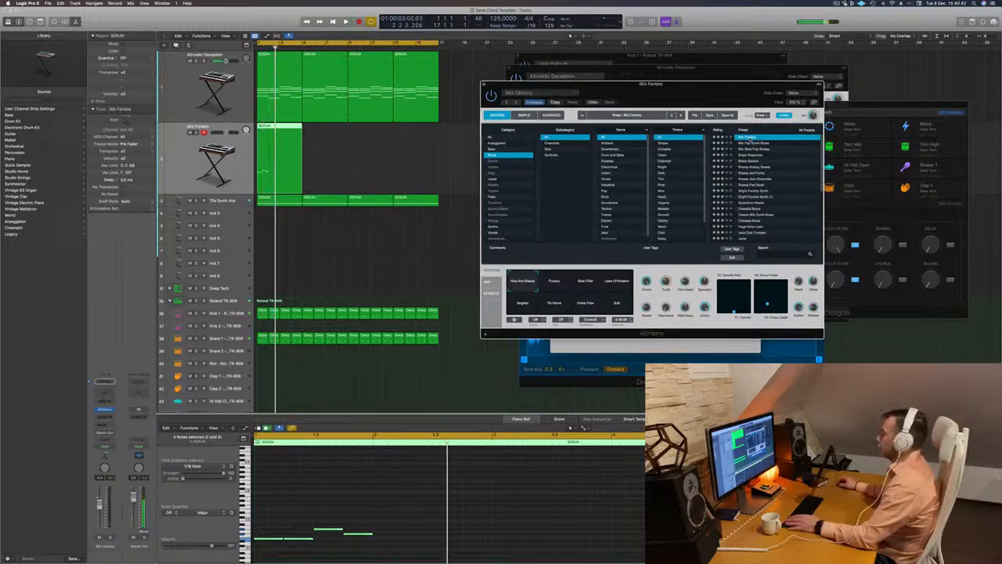
pyautogui.press('space')
pyautogui.hscroll(1, 410, 185)
pyautogui.moveTo(758, 84); pyautogui.dragTo(812, 61)
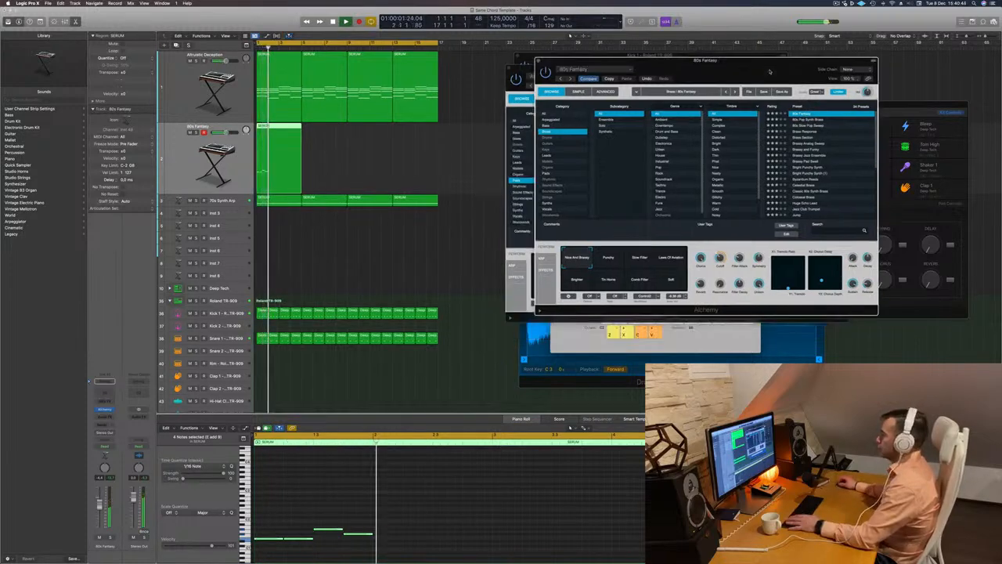
# Replay the 80s Fantasy part and add a send to Bus 7 on its track
pyautogui.press('space')
pyautogui.press('space')
pyautogui.press('space')
pyautogui.press('space')
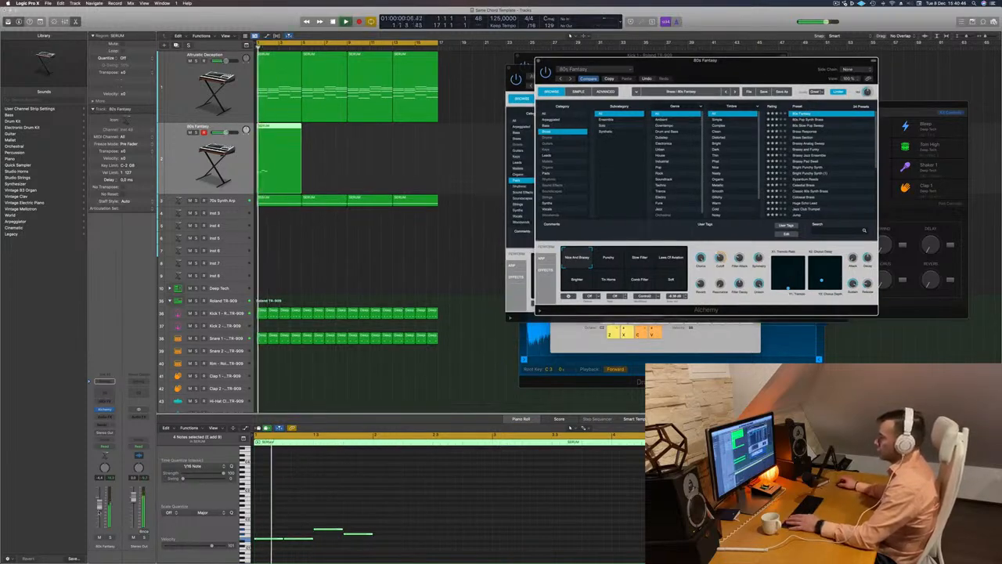
pyautogui.click(105, 423)
pyautogui.press('space')
pyautogui.press('space')
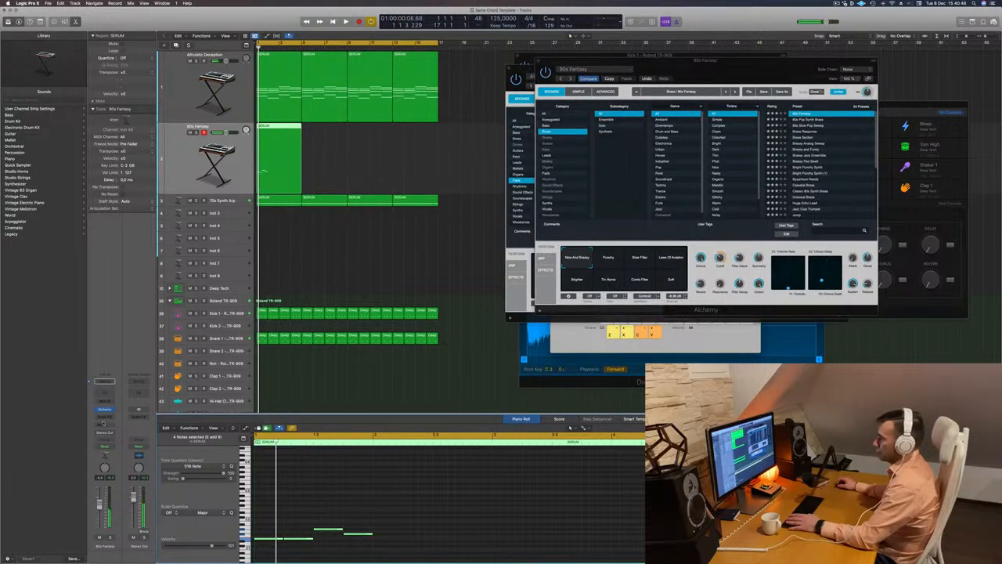
pyautogui.click(105, 423)
pyautogui.moveTo(105, 433)
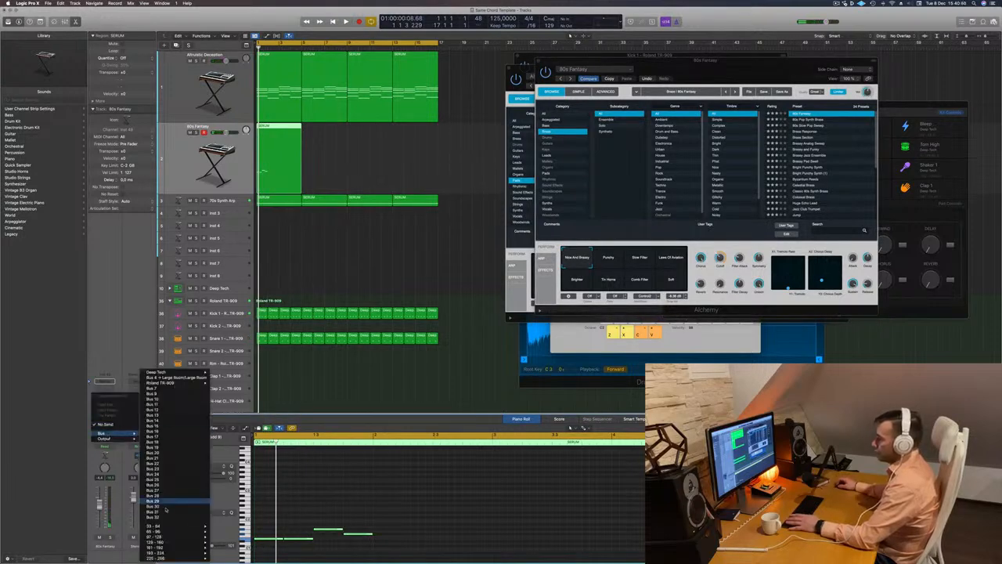
pyautogui.click(169, 389)
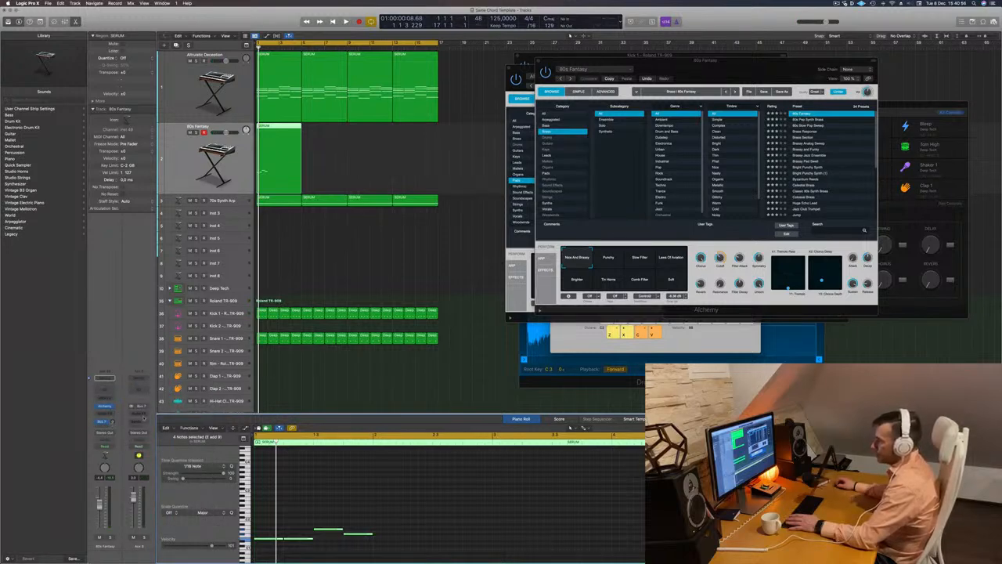
# Insert a stereo ChromaVerb on the Bus 7 aux channel and move its window off the track area
pyautogui.click(139, 413)
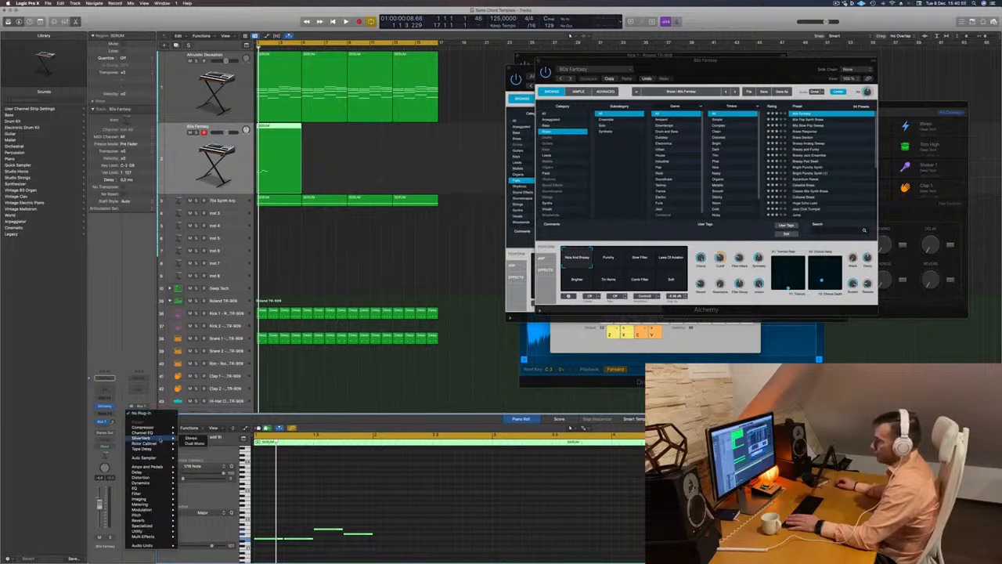
pyautogui.moveTo(155, 476)
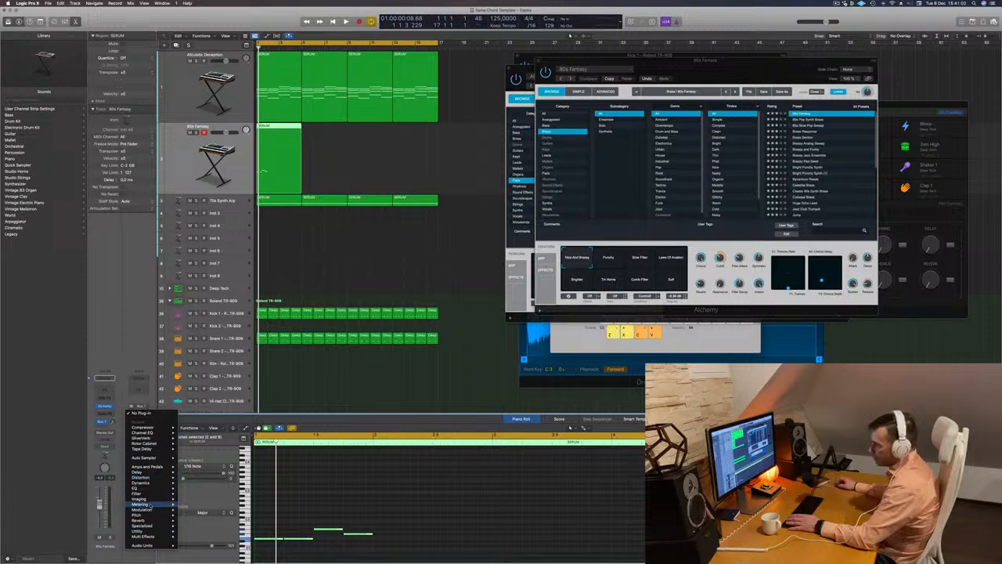
pyautogui.moveTo(149, 520)
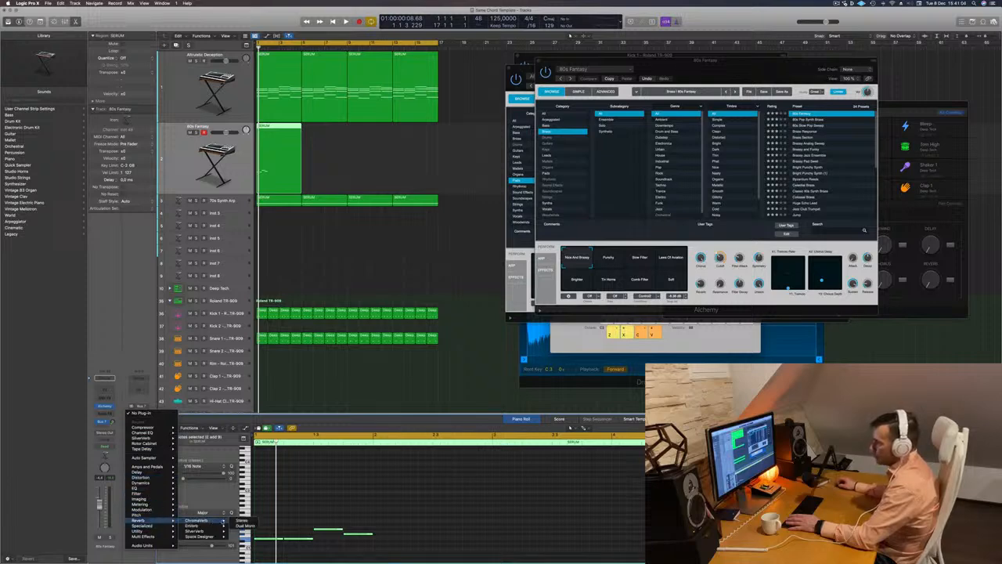
pyautogui.click(240, 521)
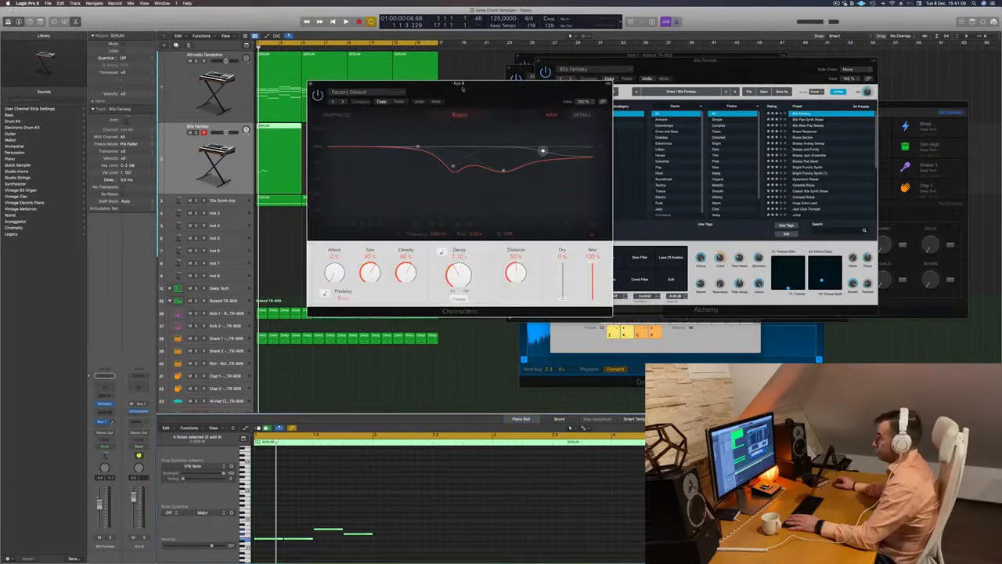
pyautogui.moveTo(383, 102); pyautogui.dragTo(658, 102)
# Play the melody with the Bus 7 send turned up and arrange the ChromaVerb and Alchemy windows side by side
pyautogui.press('space')
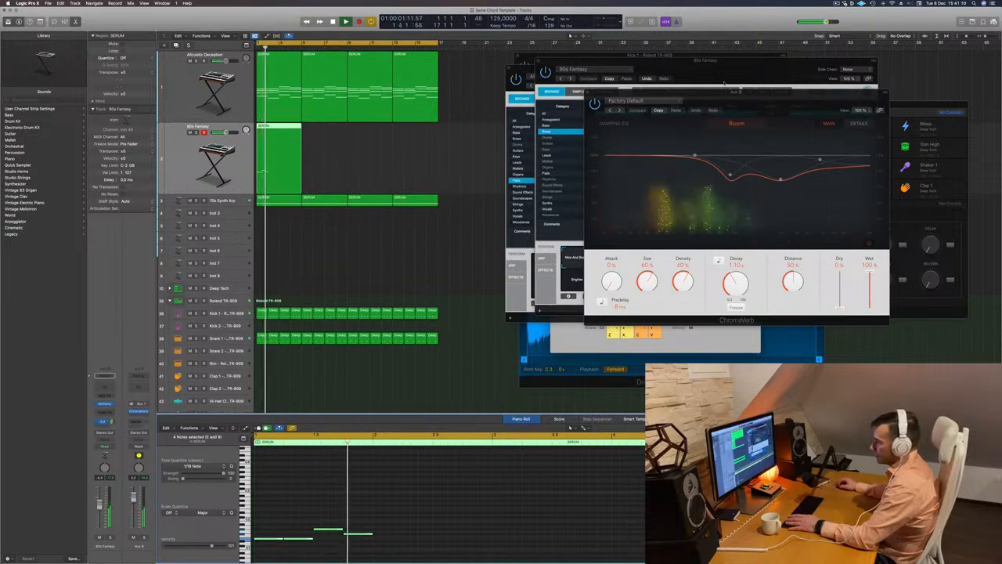
pyautogui.moveTo(761, 98); pyautogui.dragTo(996, 100)
pyautogui.moveTo(689, 75); pyautogui.dragTo(542, 149)
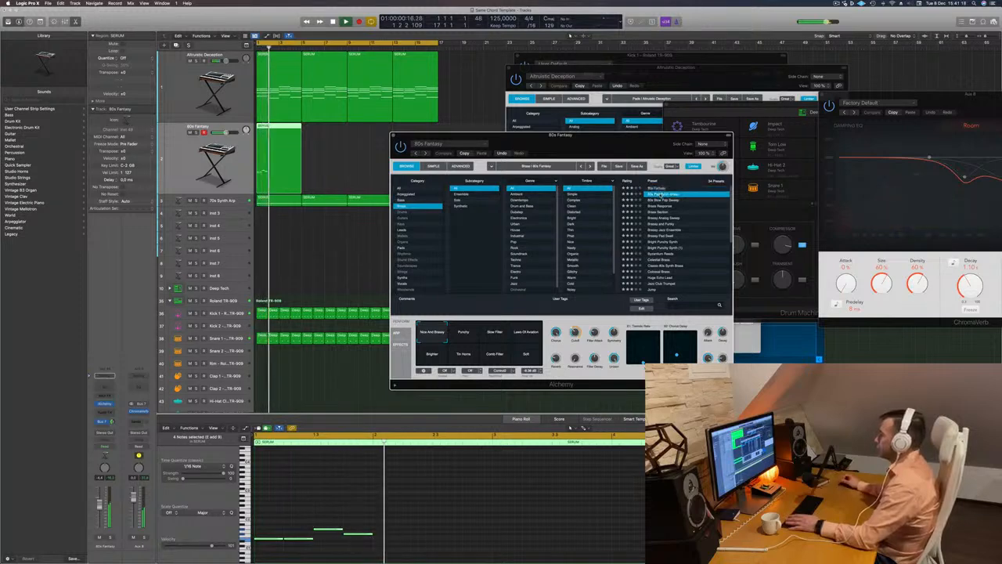
# Audition the melody with the 80s Pop Synth Brass, 80s Slow Pop Sweep, Brass Response and Brass Section presets
pyautogui.click(662, 195)
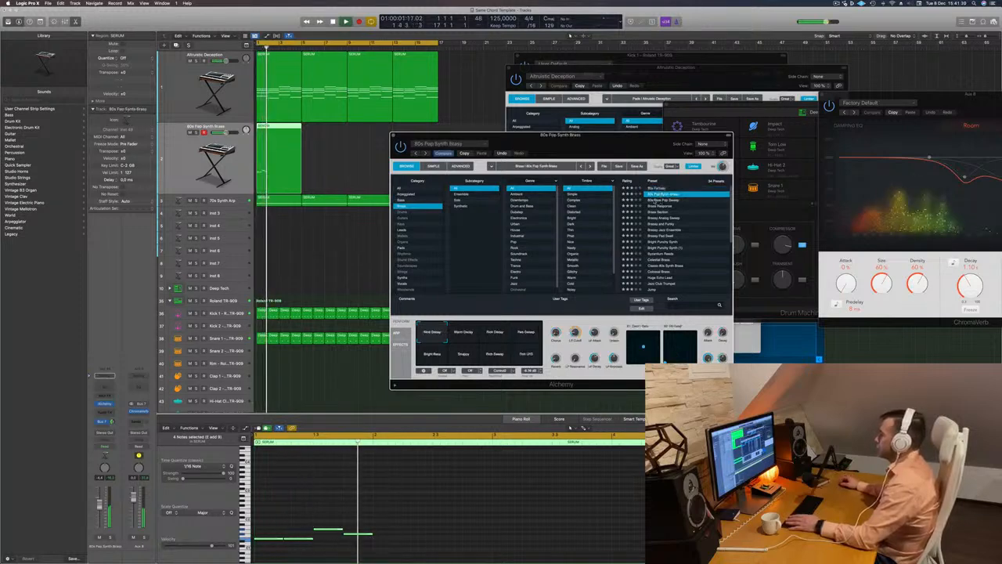
pyautogui.click(664, 201)
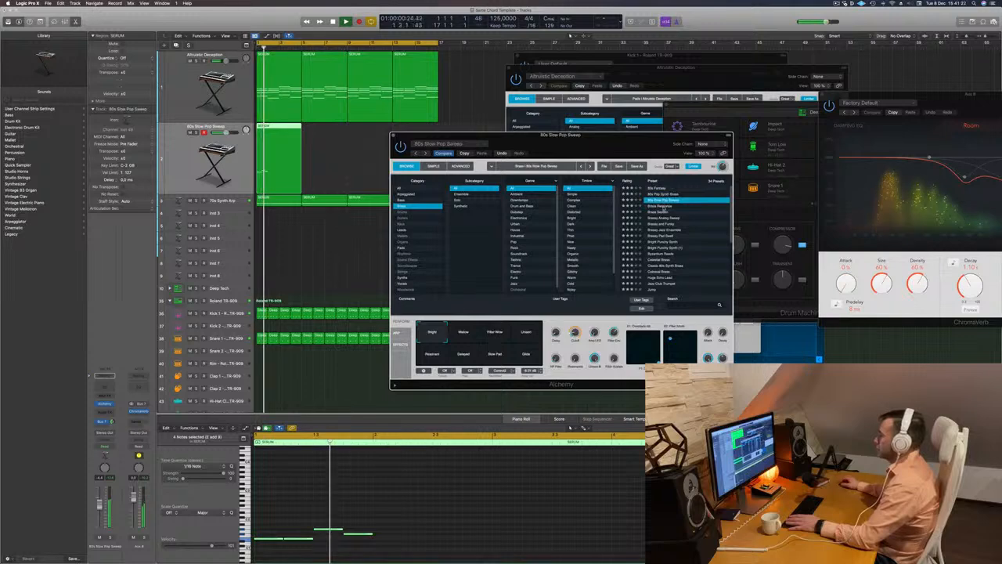
pyautogui.click(663, 206)
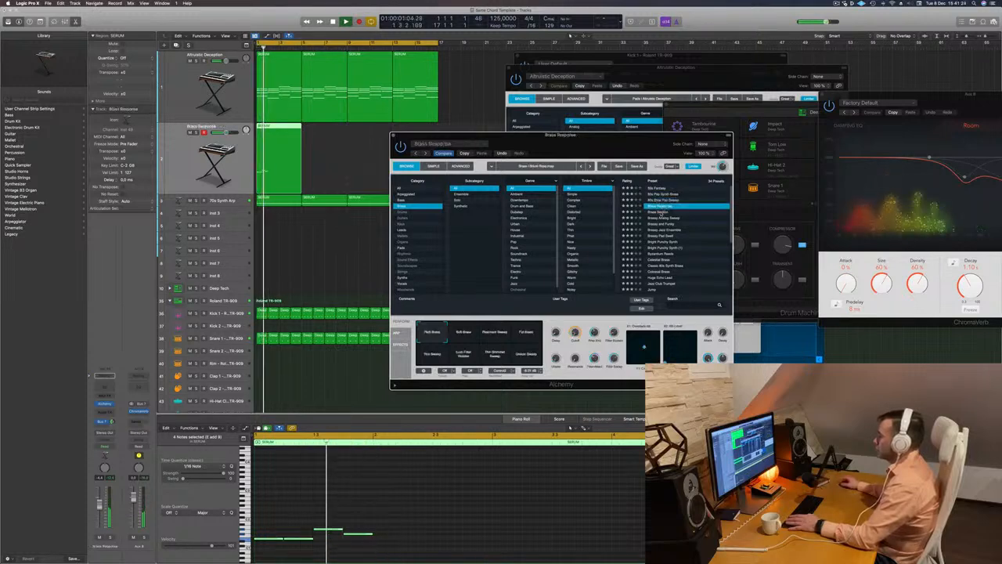
pyautogui.click(663, 212)
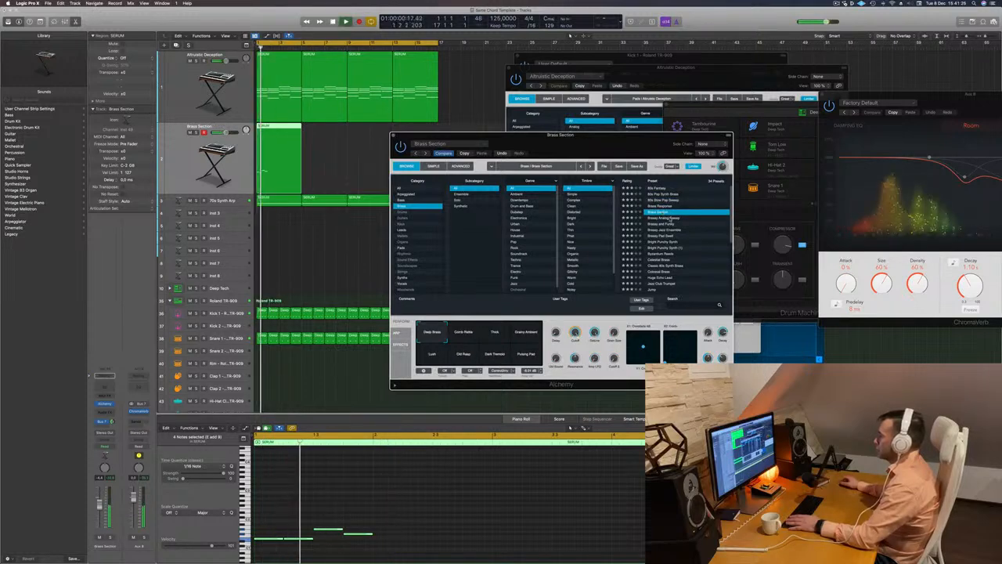
# Audition Brassy Analog Sweep, Brassy and Funky, Brassy Jazz Ensemble and Bright Punchy Synth, and move the Alchemy window aside
pyautogui.click(664, 218)
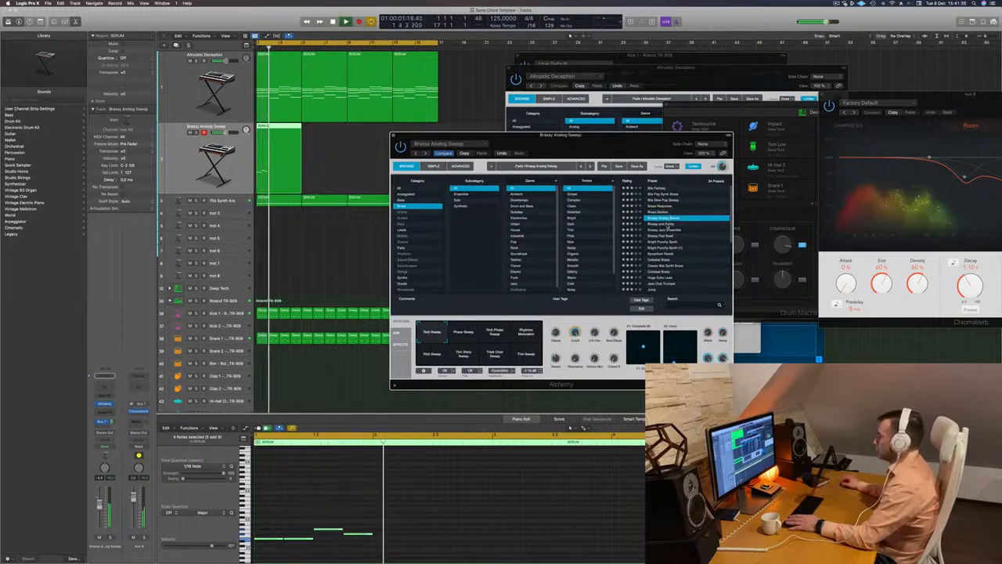
pyautogui.click(667, 225)
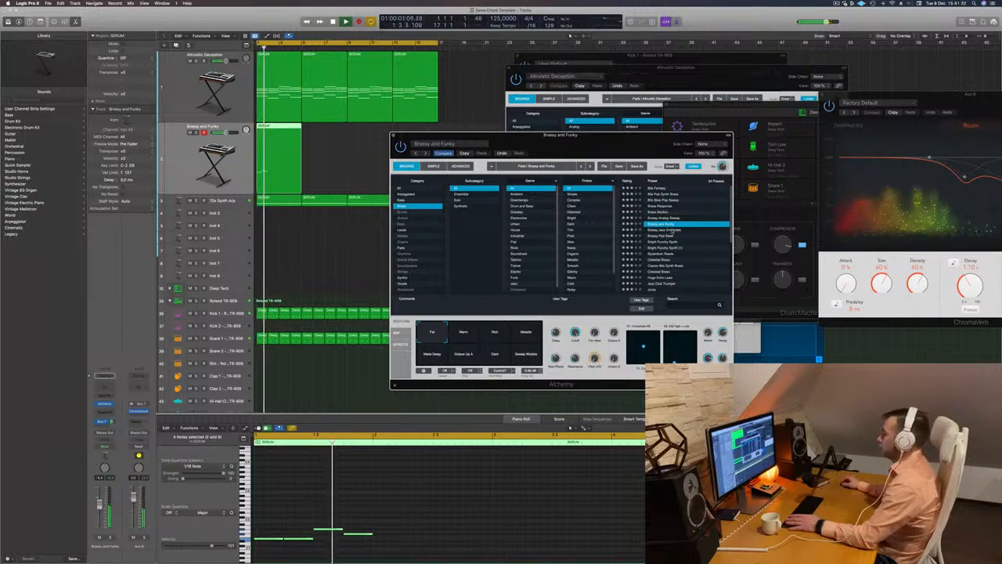
pyautogui.click(672, 231)
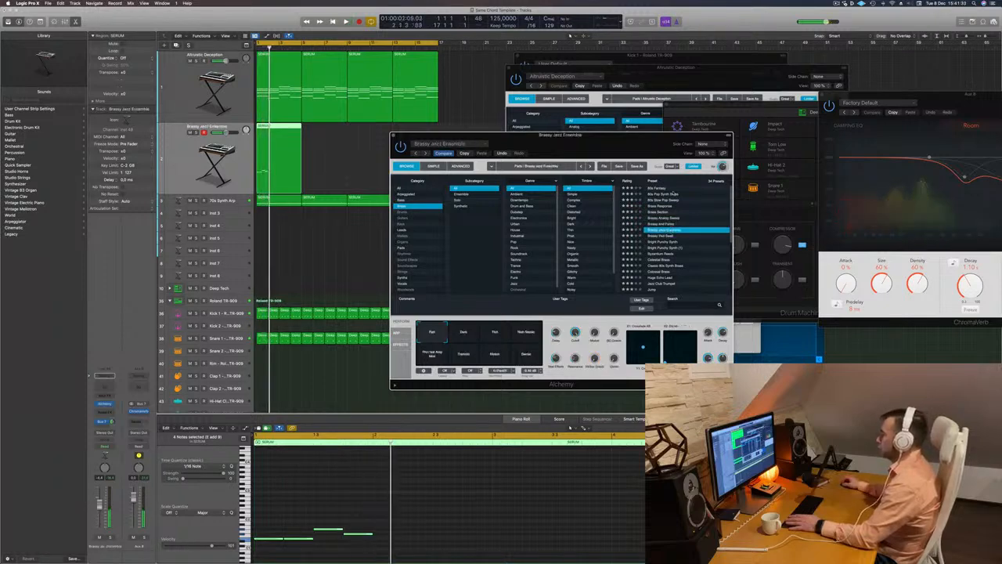
pyautogui.click(675, 242)
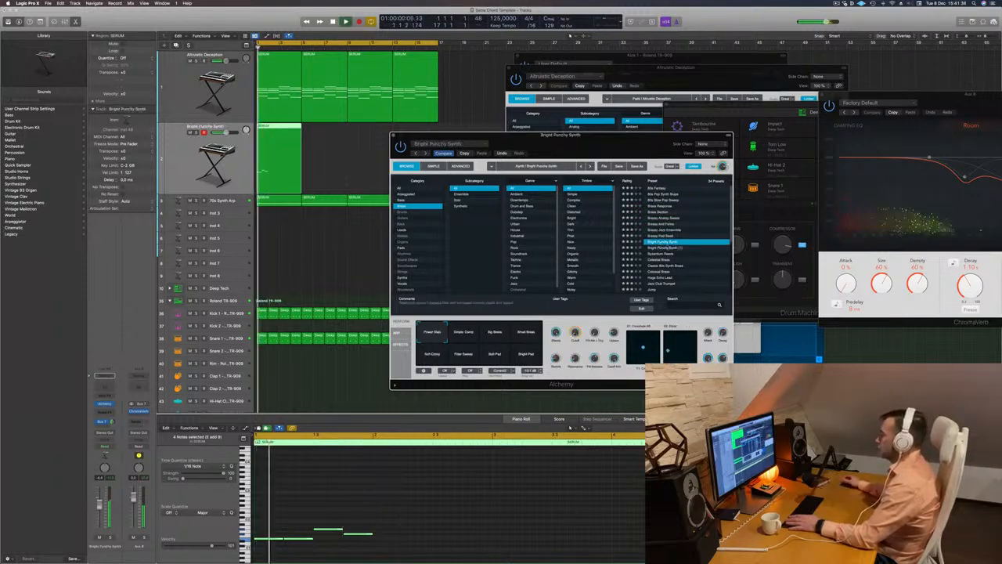
pyautogui.moveTo(636, 143); pyautogui.dragTo(715, 128)
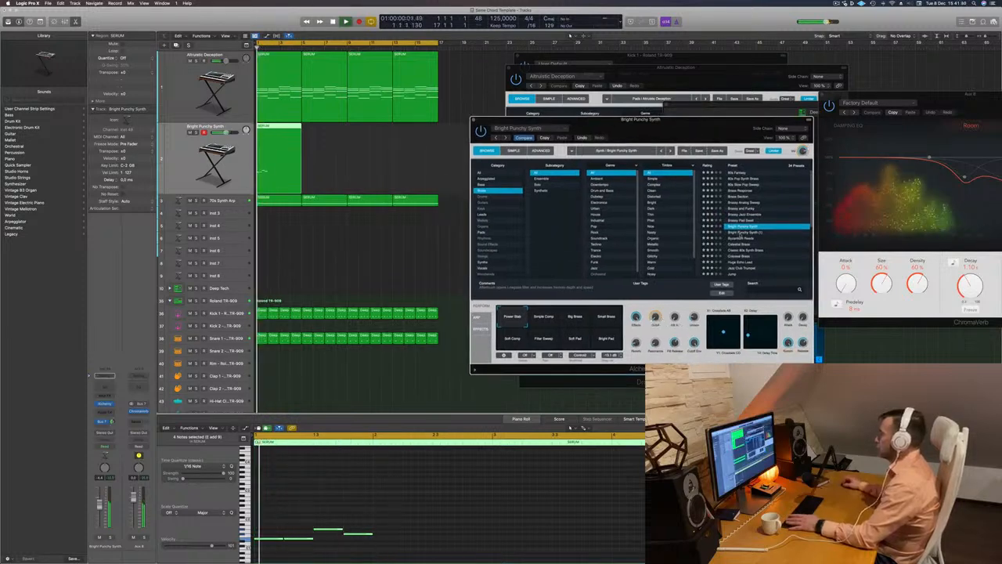
# Audition the brass presets from Bright Punchy Synth (1) through Byzantium Reeds and Celestial Brass to Colossal Brass, and reposition the Alchemy window
pyautogui.click(739, 232)
pyautogui.click(739, 238)
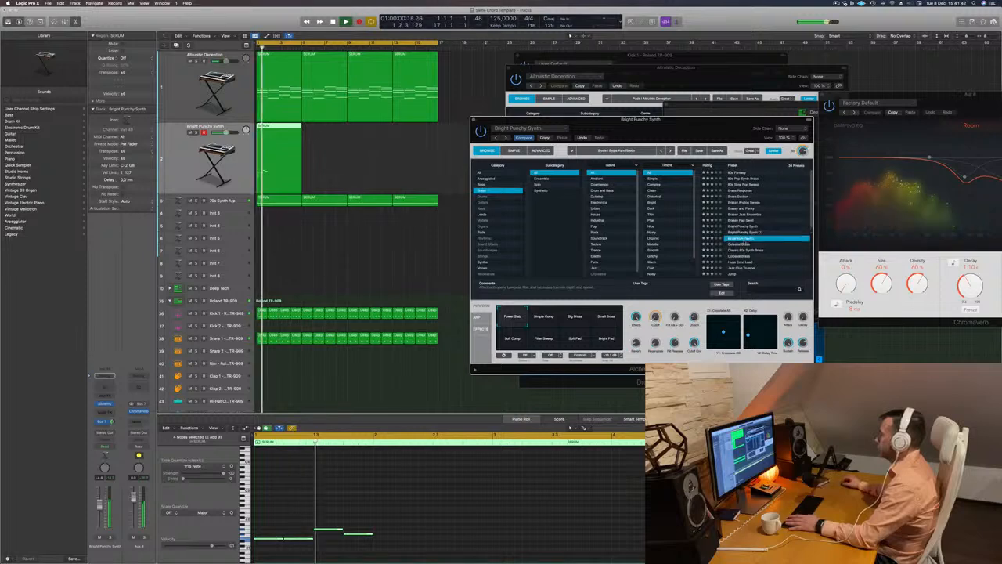
pyautogui.click(740, 245)
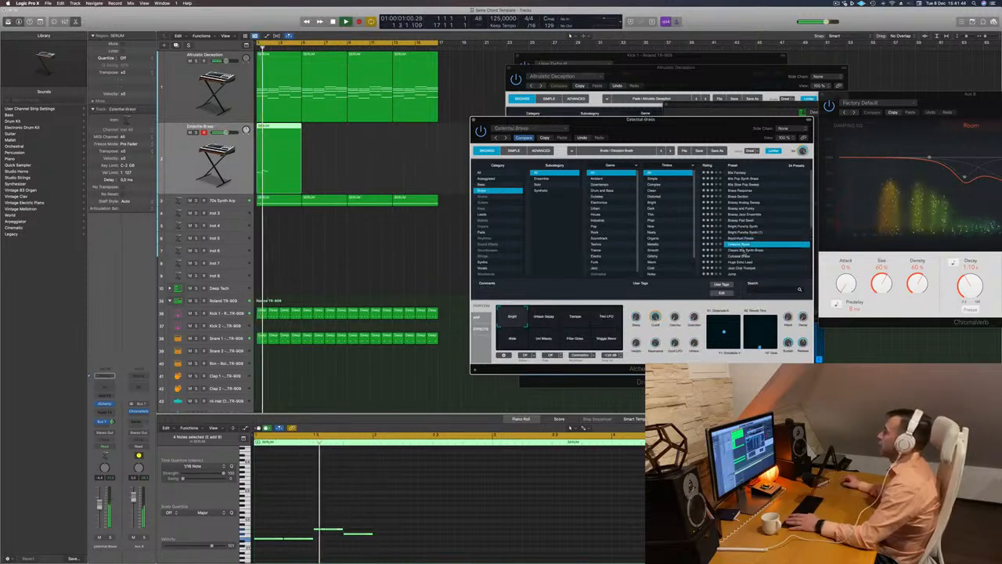
pyautogui.press('Down')
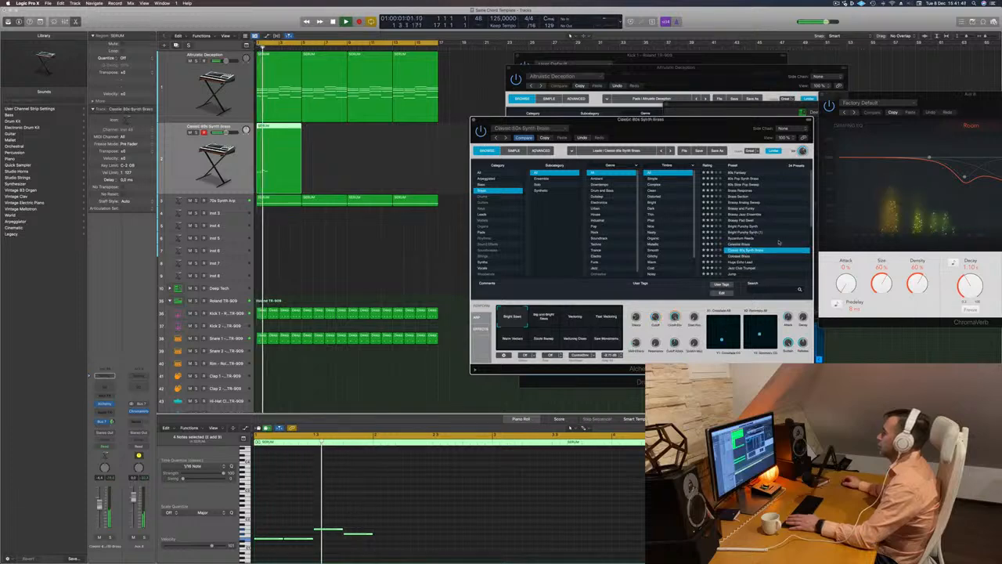
pyautogui.scroll(-2, 767, 241)
pyautogui.press('Down')
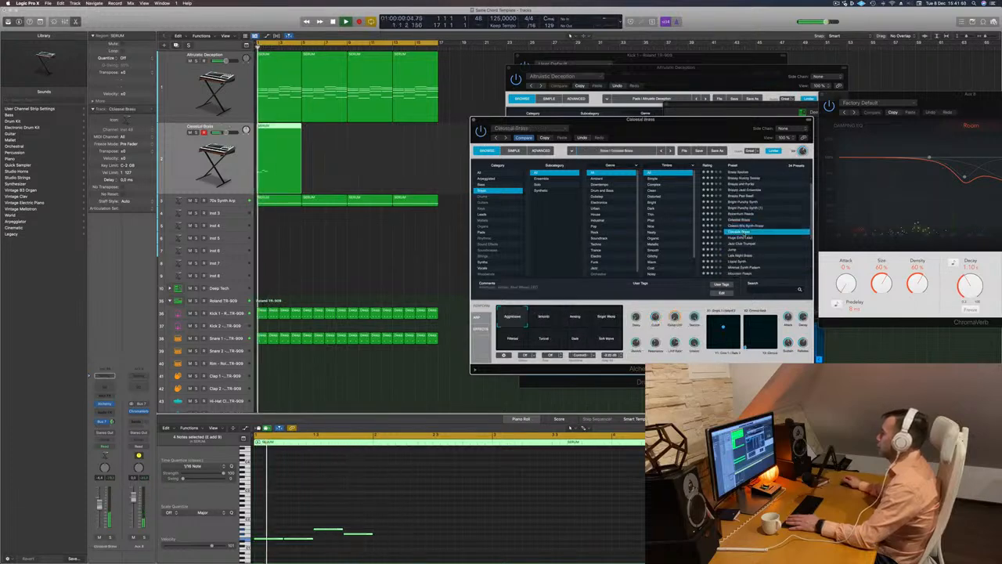
pyautogui.moveTo(716, 121); pyautogui.dragTo(644, 119)
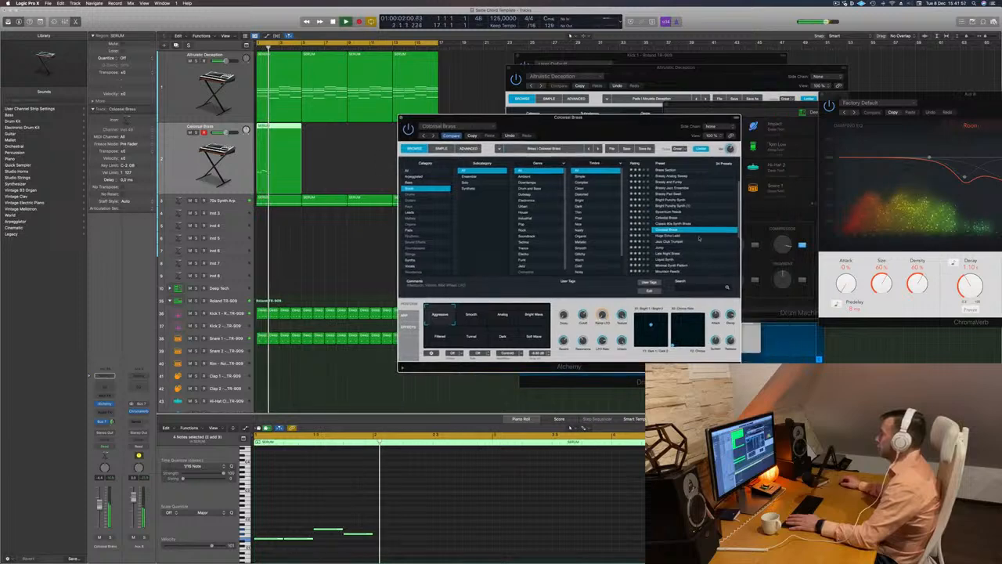
# Audition Colossal Brass's Smooth, Analog, Bright Wave, Filtered, Tunnel, Dark and Soft Wave performance variations
pyautogui.click(472, 317)
pyautogui.press('space')
pyautogui.click(509, 318)
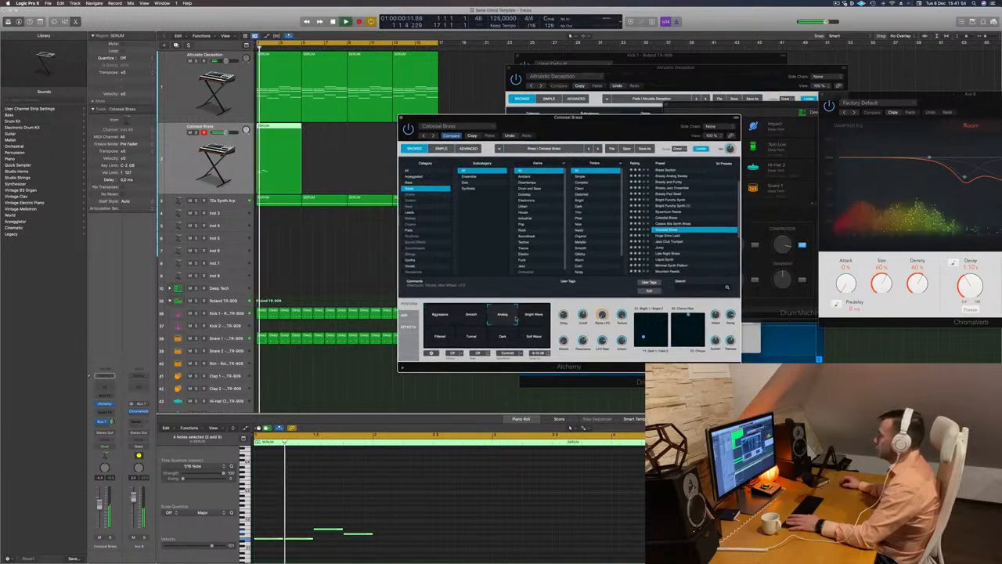
pyautogui.click(533, 316)
pyautogui.click(438, 338)
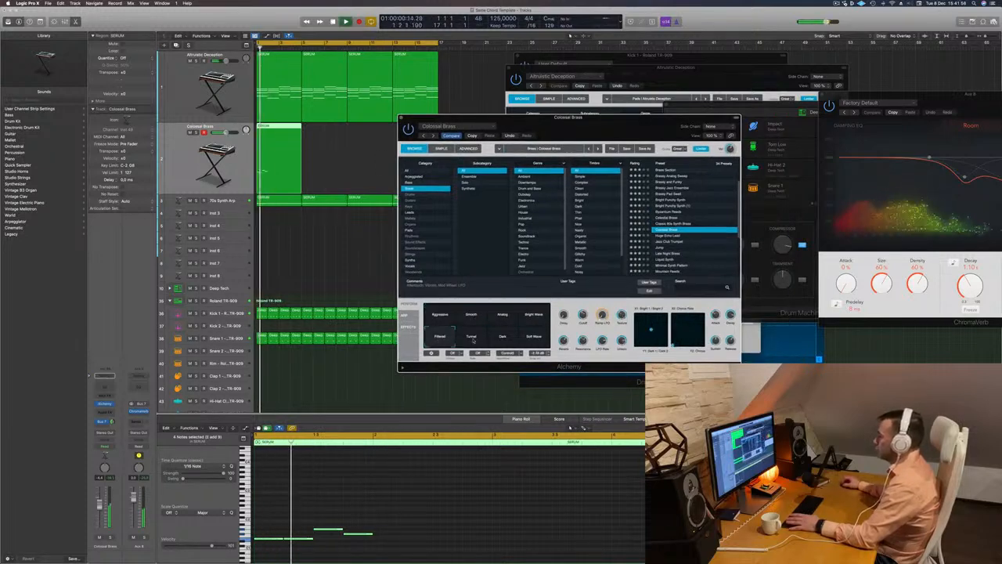
pyautogui.click(473, 338)
pyautogui.click(503, 338)
pyautogui.click(533, 338)
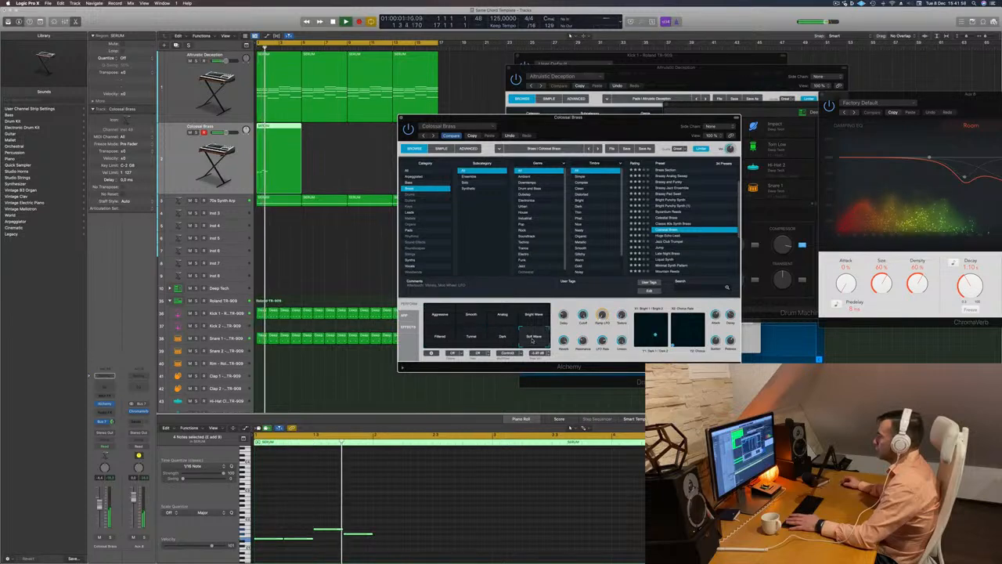
# Audition the Huge Echo Lead, Jazz Club Trumpet and Jump presets, and move the Alchemy window off the track area
pyautogui.click(666, 237)
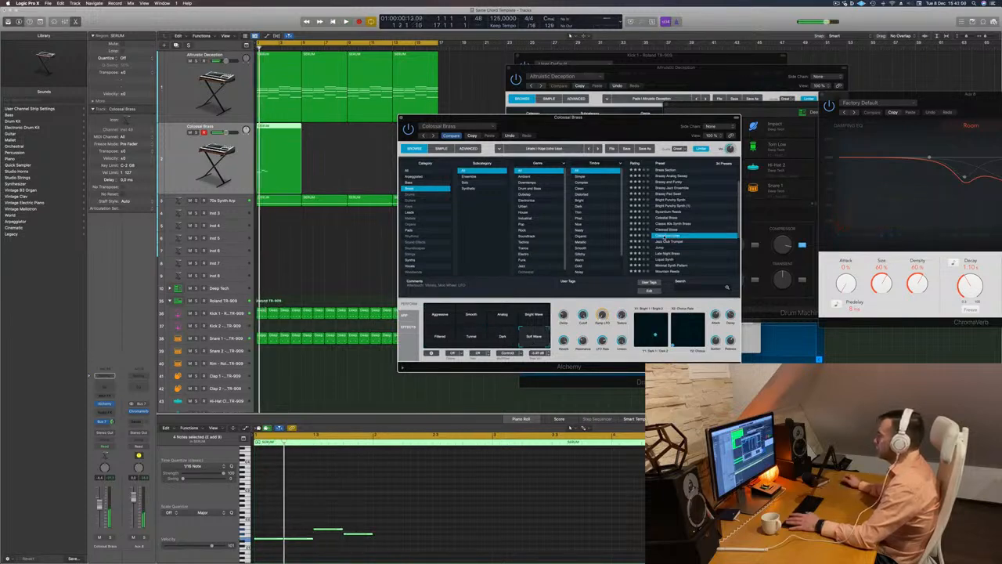
pyautogui.click(710, 242)
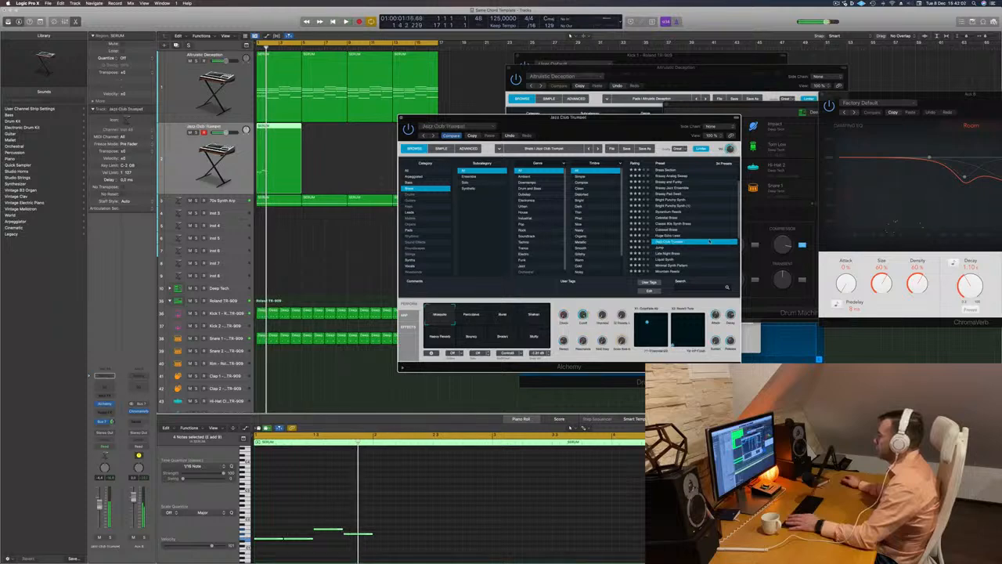
pyautogui.scroll(-2, 681, 235)
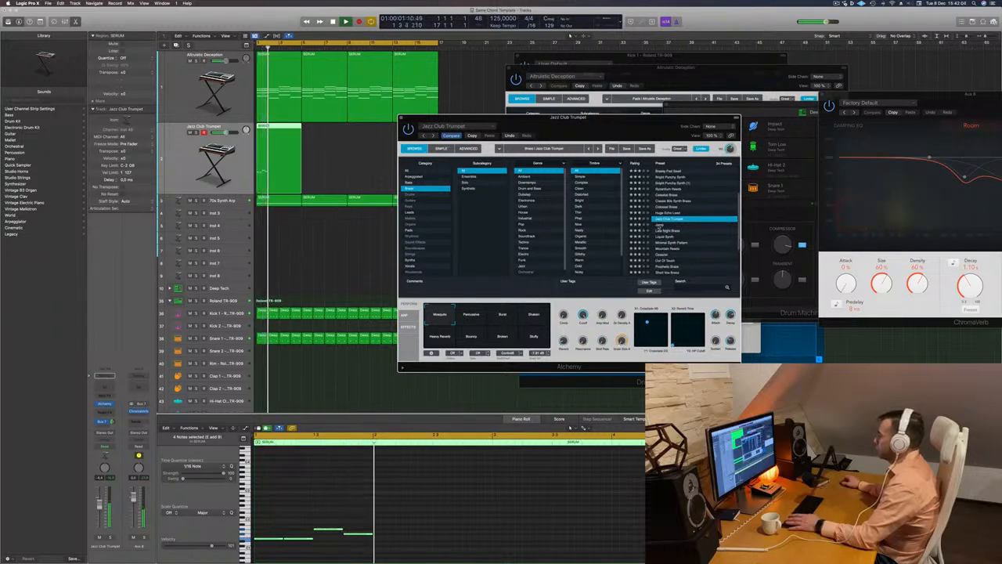
pyautogui.click(659, 225)
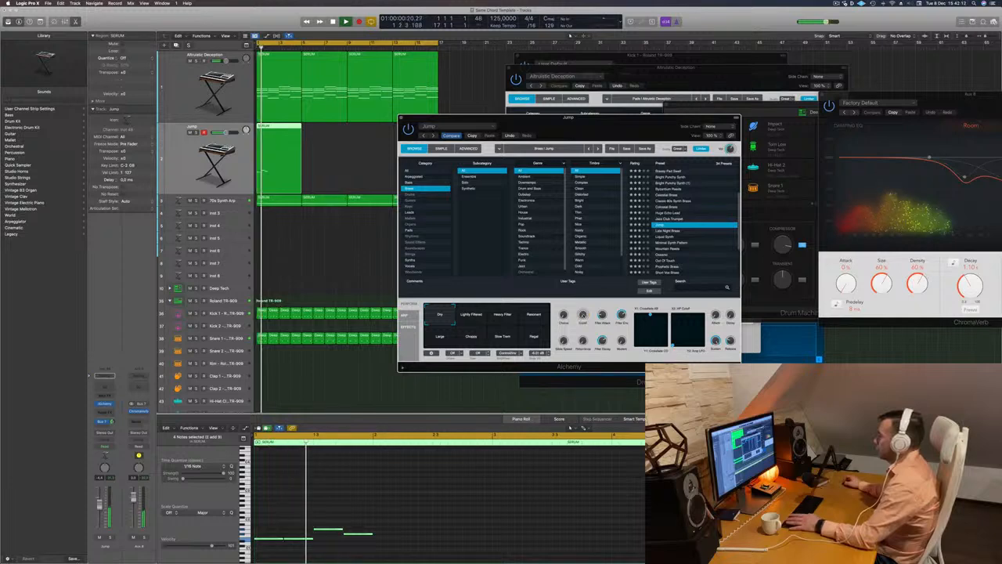
pyautogui.moveTo(595, 119); pyautogui.dragTo(682, 90)
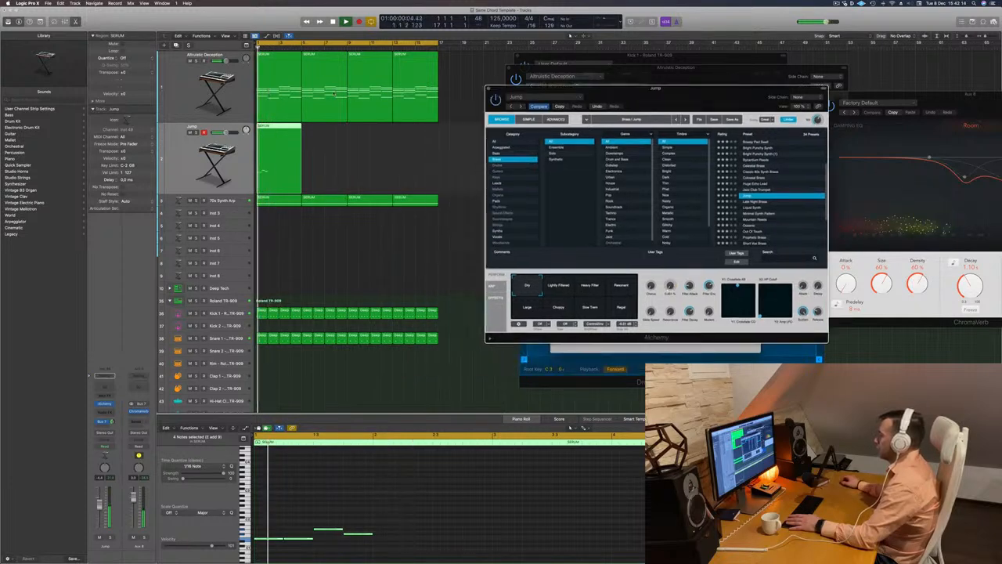
# Audition the Jump preset's Lightly Filtered, Heavy Filter, Resonant and Large performance variations
pyautogui.click(552, 288)
pyautogui.press('space')
pyautogui.press('space')
pyautogui.click(586, 288)
pyautogui.press('space')
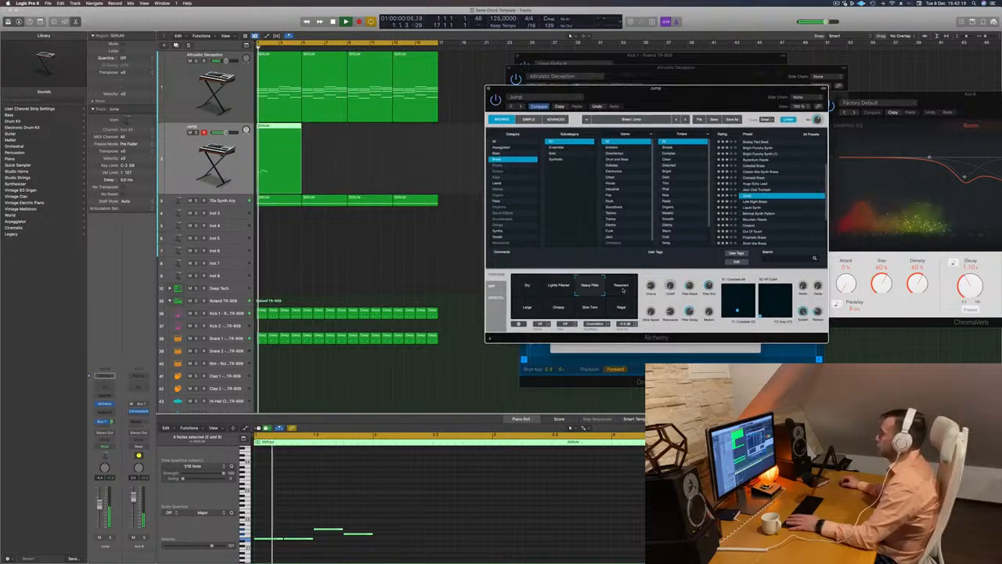
pyautogui.click(622, 287)
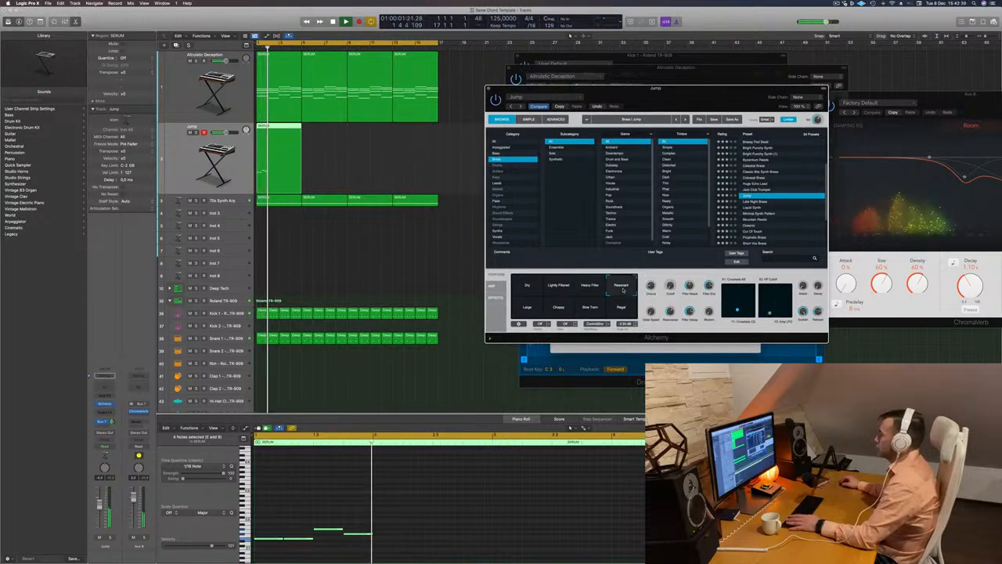
pyautogui.click(521, 308)
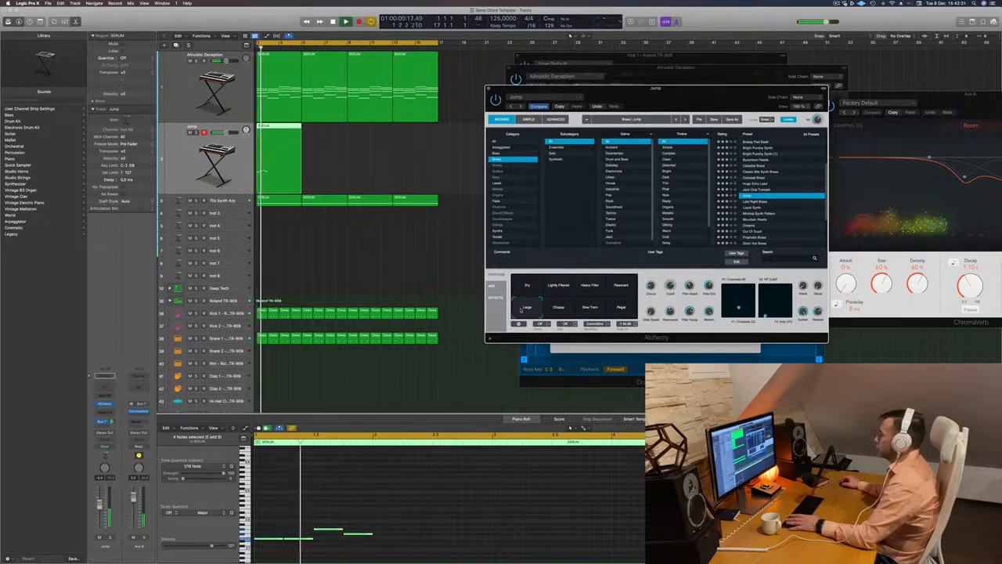
# Load the Late Night Brass preset on the melody track and close its Alchemy window
pyautogui.click(760, 203)
pyautogui.scroll(-1, 779, 185)
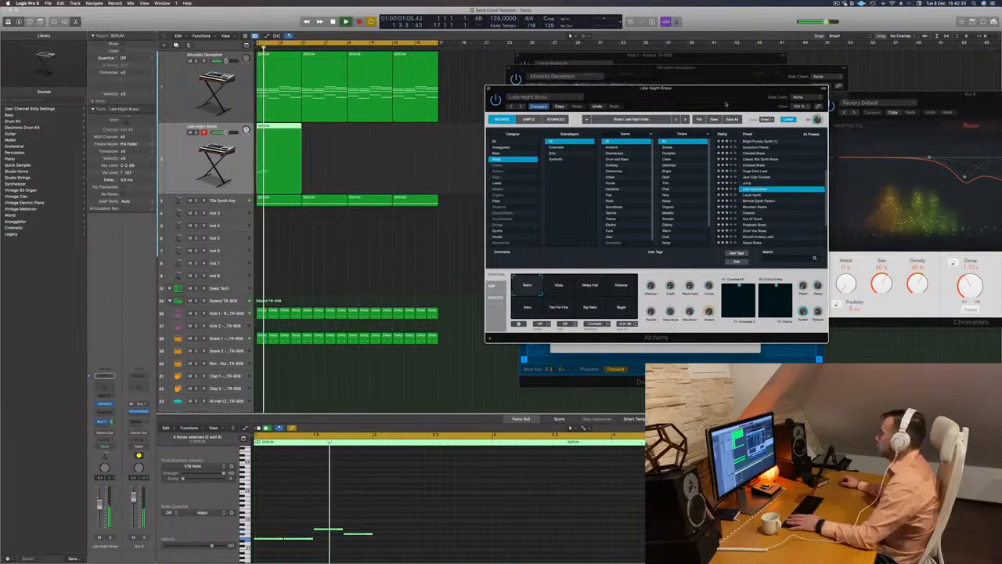
pyautogui.moveTo(726, 104); pyautogui.dragTo(710, 101)
pyautogui.click(473, 86)
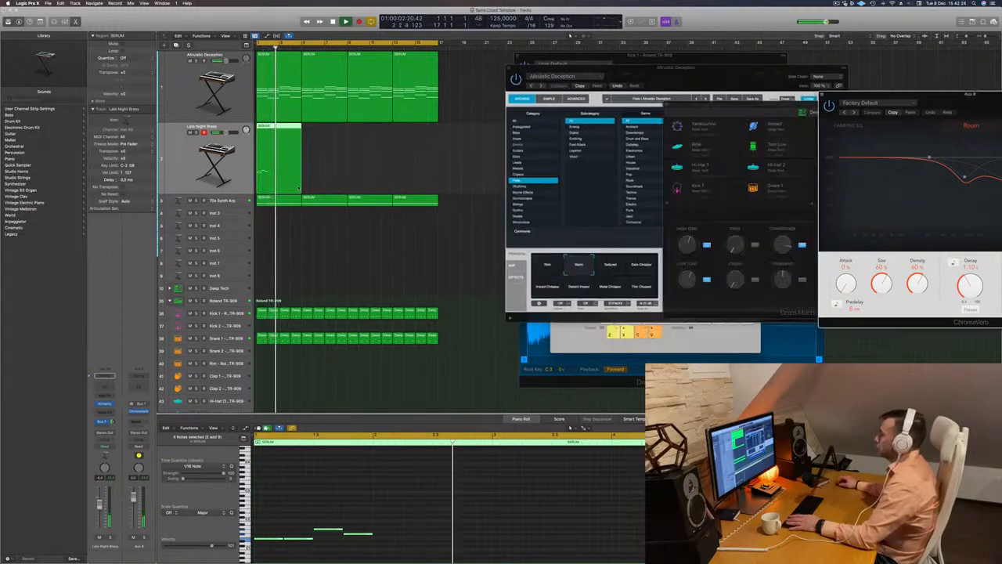
# Copy the four-note phrase to bar 2 and raise the first copied note to the pitch of the phrase's third note
pyautogui.scroll(-3, 364, 470)
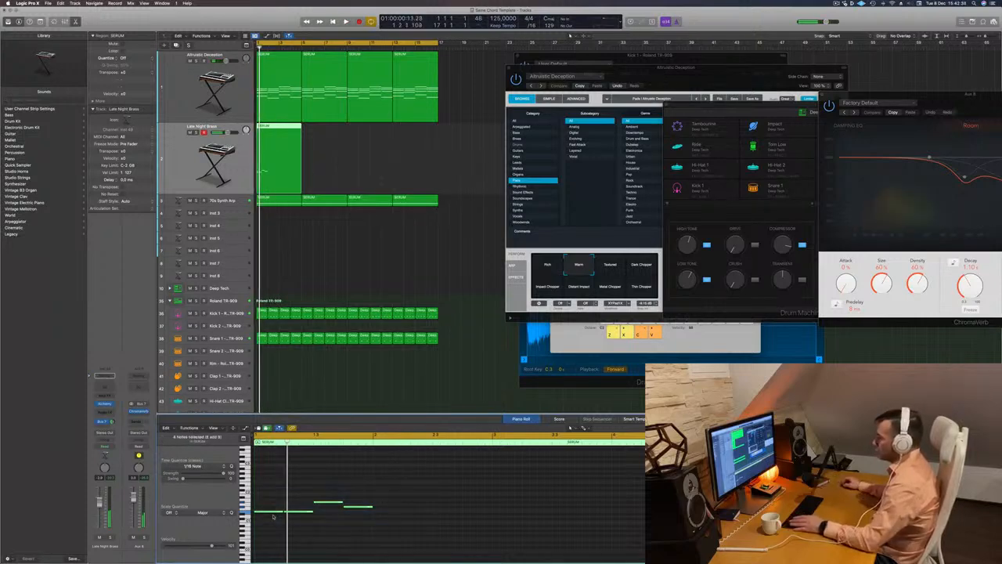
pyautogui.moveTo(271, 513); pyautogui.dragTo(390, 513)
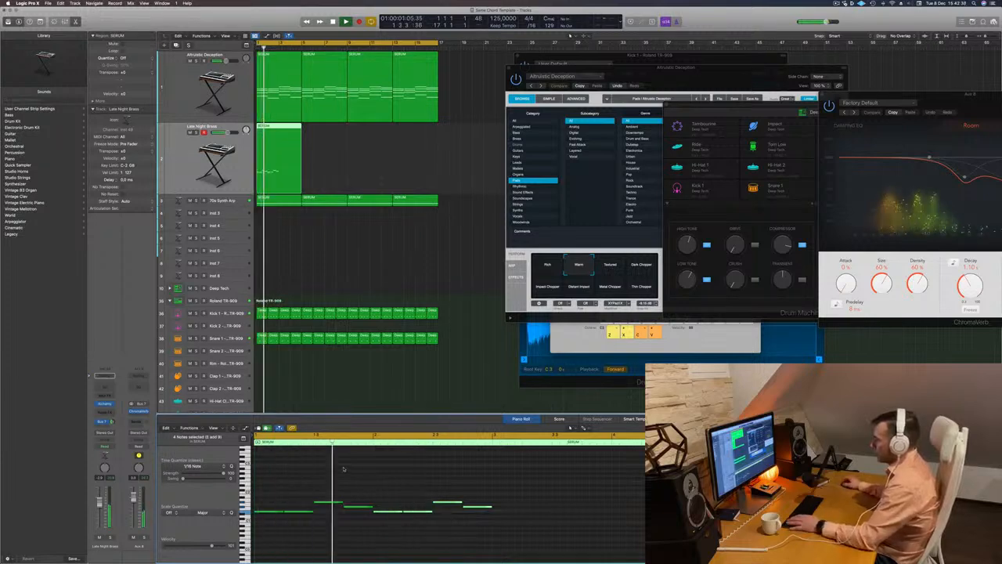
pyautogui.moveTo(391, 493); pyautogui.dragTo(389, 534)
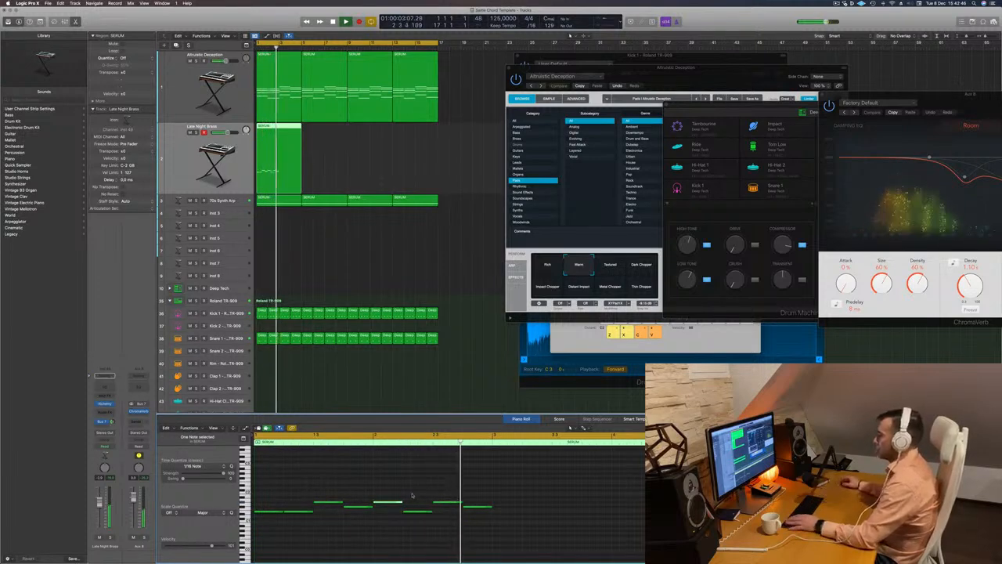
# Split the melody region at bar 3, delete its empty second half and select the remaining part
pyautogui.click(284, 149)
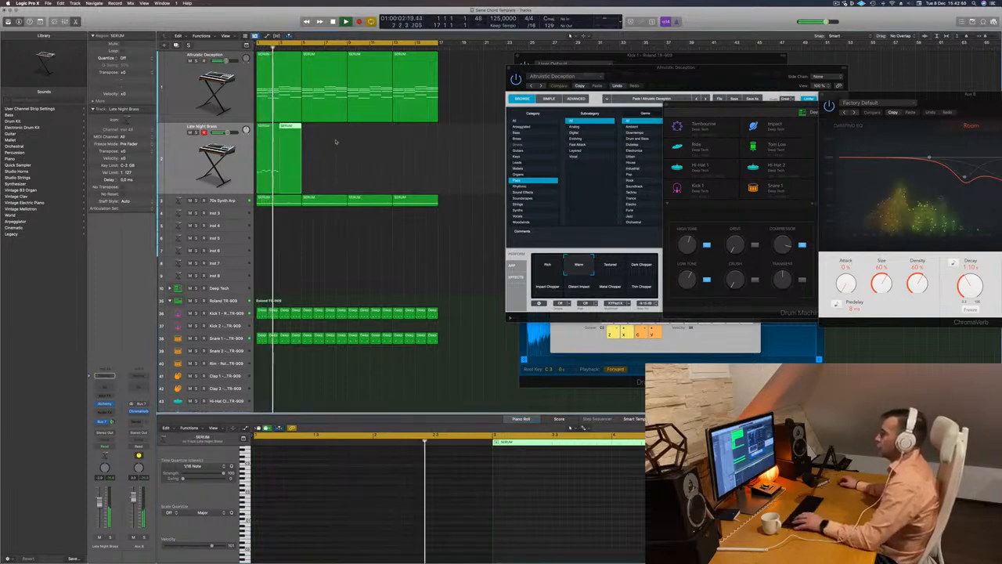
pyautogui.press('Delete')
pyautogui.click(269, 149)
pyautogui.press('space')
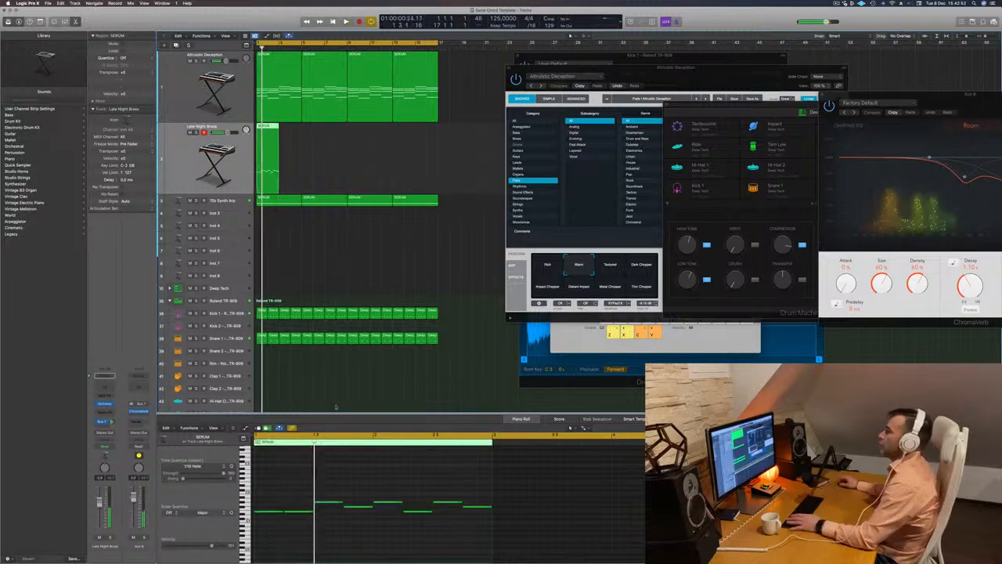
# Delete the melody's second note, lengthen the first note over its place and replay the phrase
pyautogui.click(300, 513)
pyautogui.press('space')
pyautogui.press('space')
pyautogui.press('Delete')
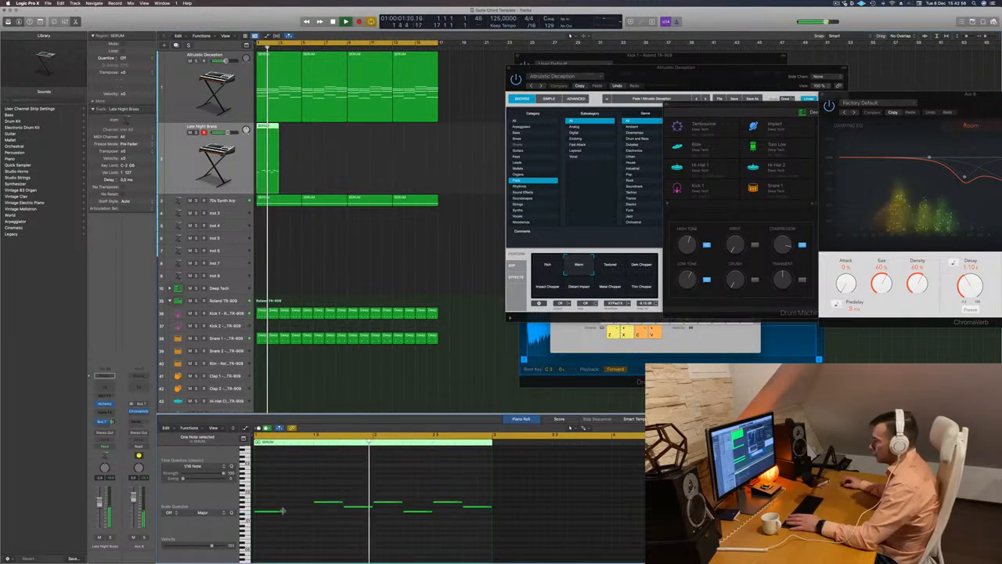
pyautogui.moveTo(283, 512); pyautogui.dragTo(311, 517)
pyautogui.press('space')
pyautogui.press('space')
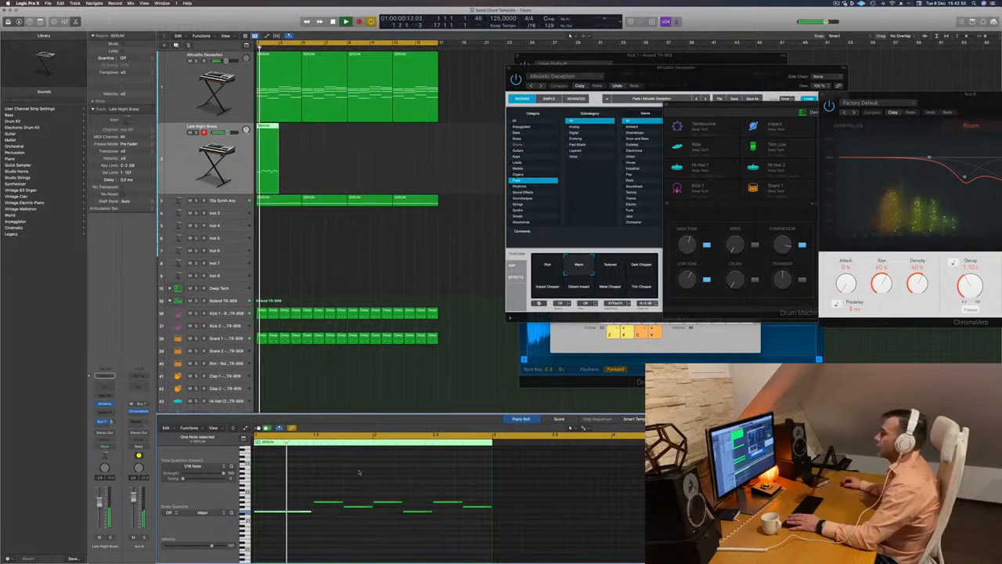
pyautogui.press('space')
pyautogui.press('space')
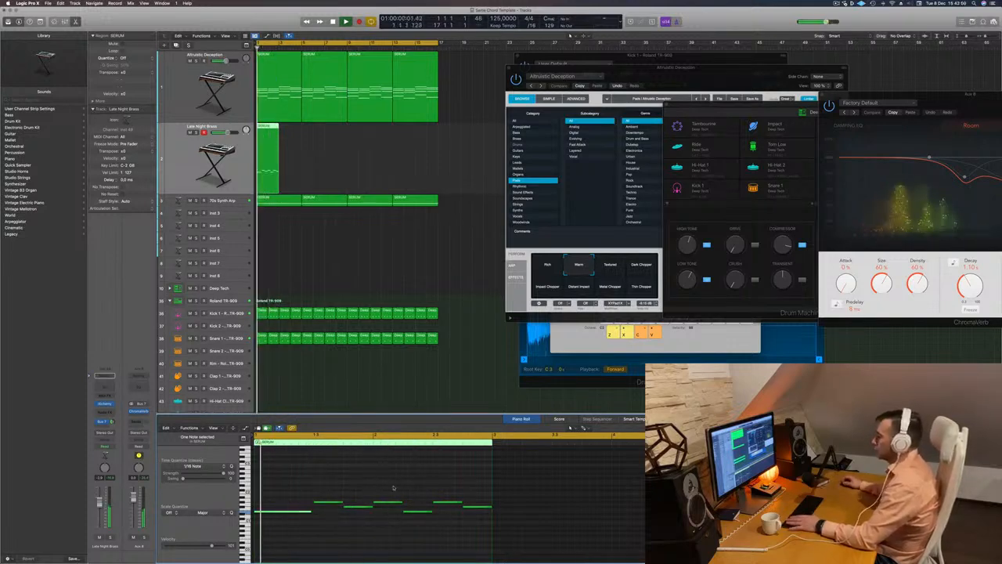
# Delete the melody note at the start of bar 2, lengthen the preceding note over its place and replay the phrase
pyautogui.click(387, 501)
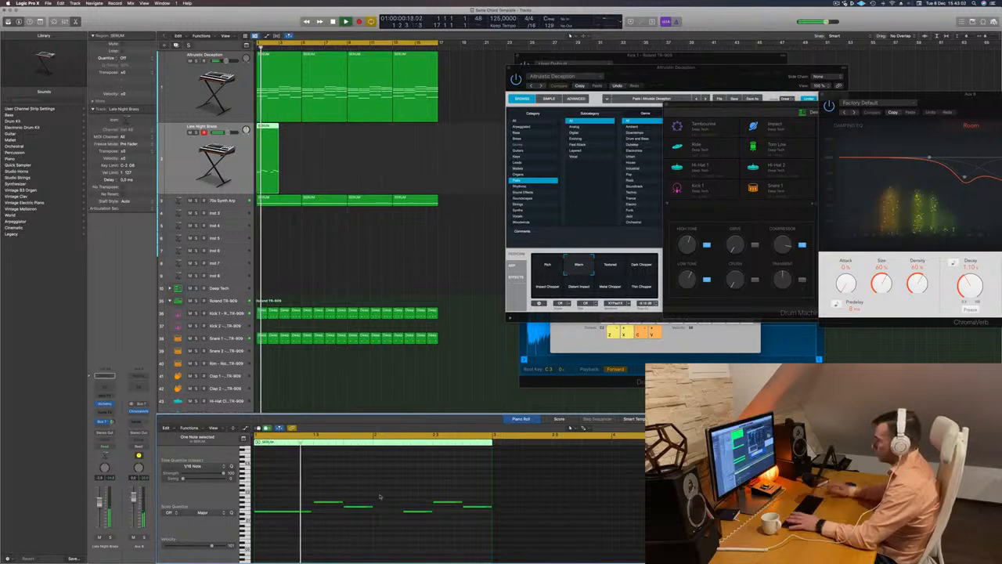
pyautogui.moveTo(375, 509); pyautogui.dragTo(402, 508)
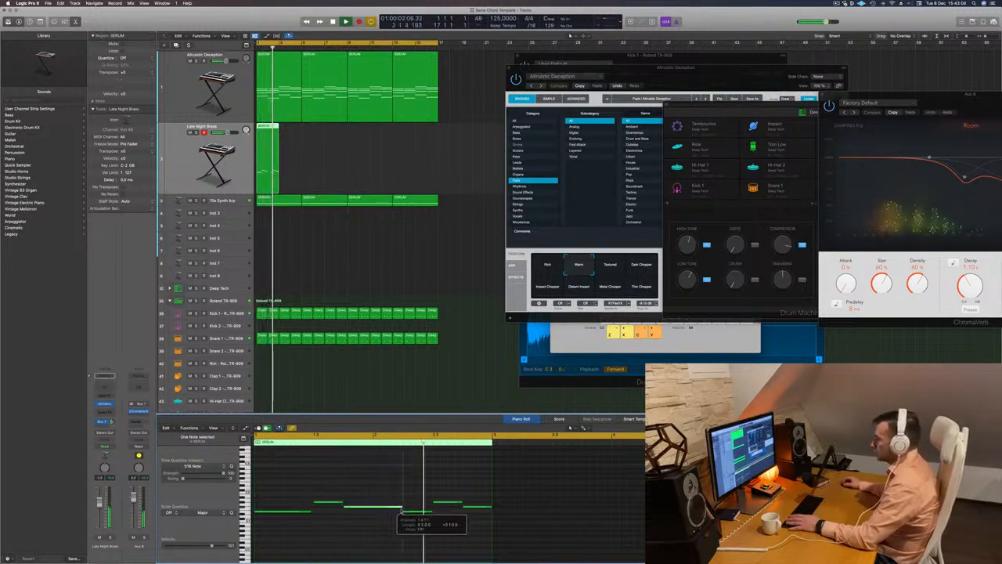
pyautogui.press('space')
pyautogui.press('space')
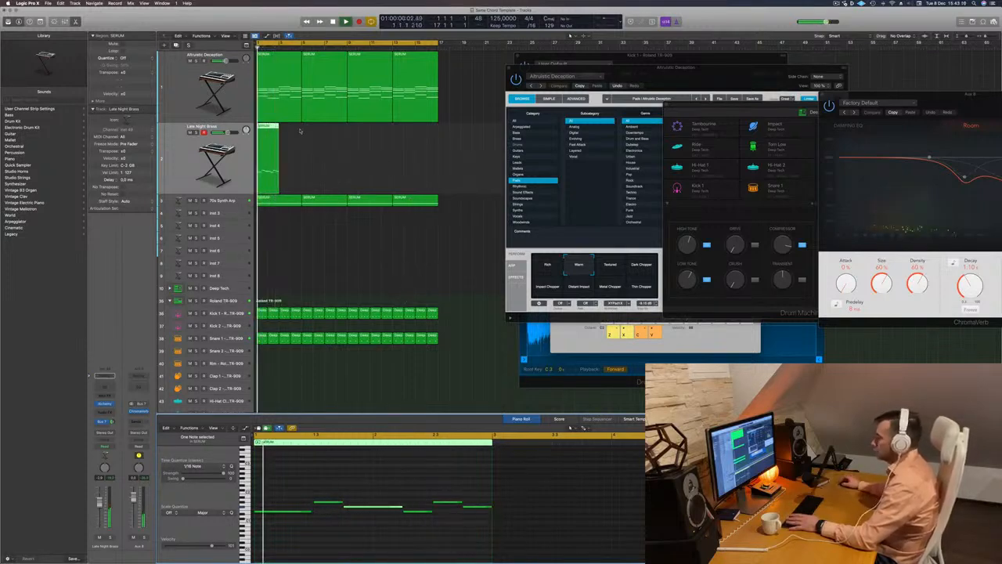
pyautogui.moveTo(279, 143); pyautogui.dragTo(303, 142)
pyautogui.click(509, 495)
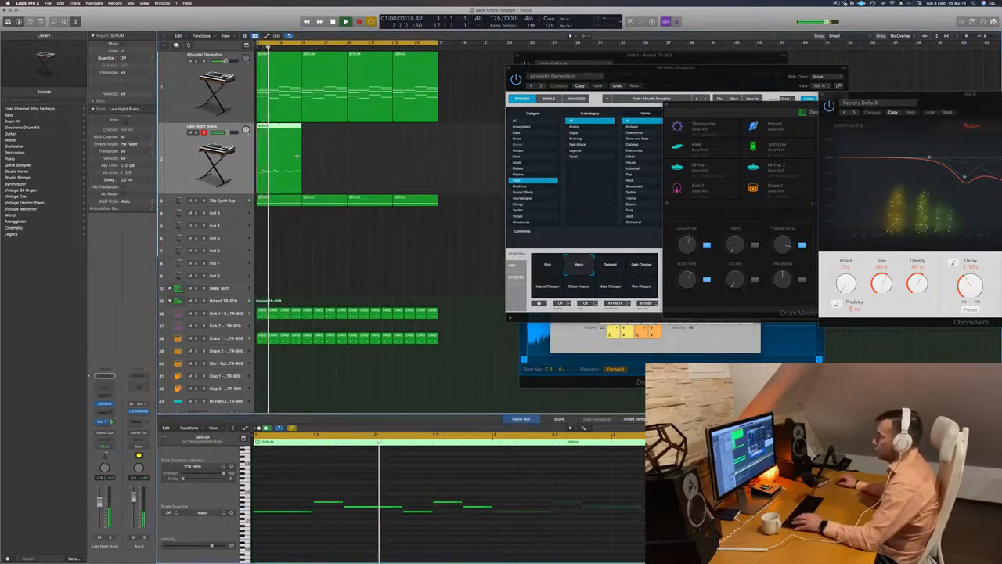
pyautogui.press('super+z')
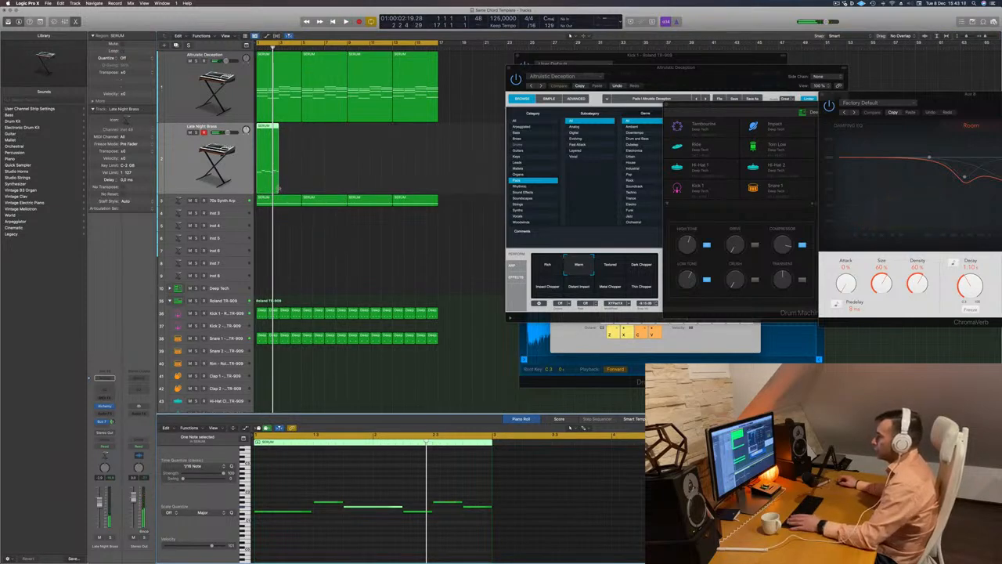
# Extend the melody region's end to bar 5 and lengthen its last note to bar 4
pyautogui.moveTo(278, 188); pyautogui.dragTo(301, 190)
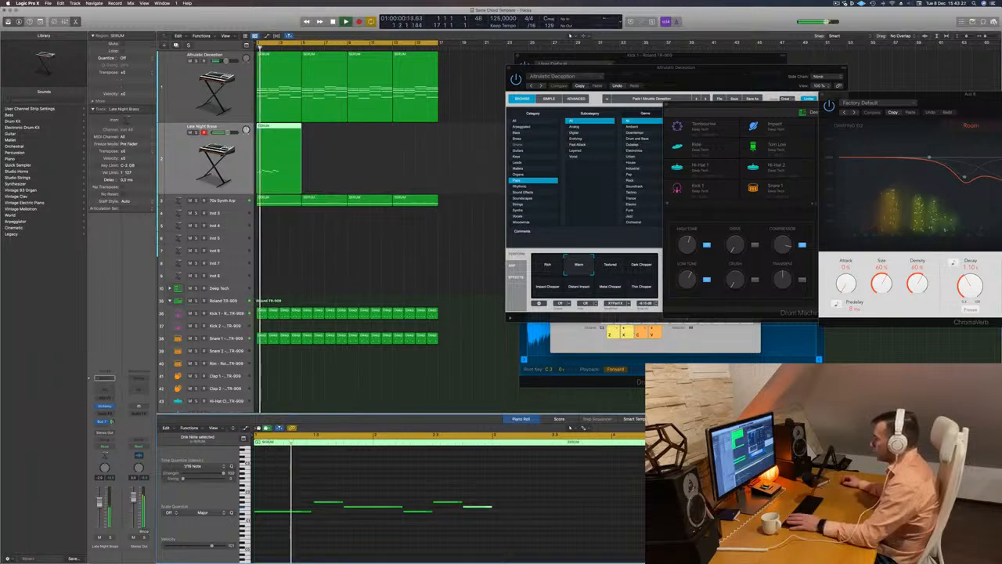
pyautogui.moveTo(492, 507); pyautogui.dragTo(613, 508)
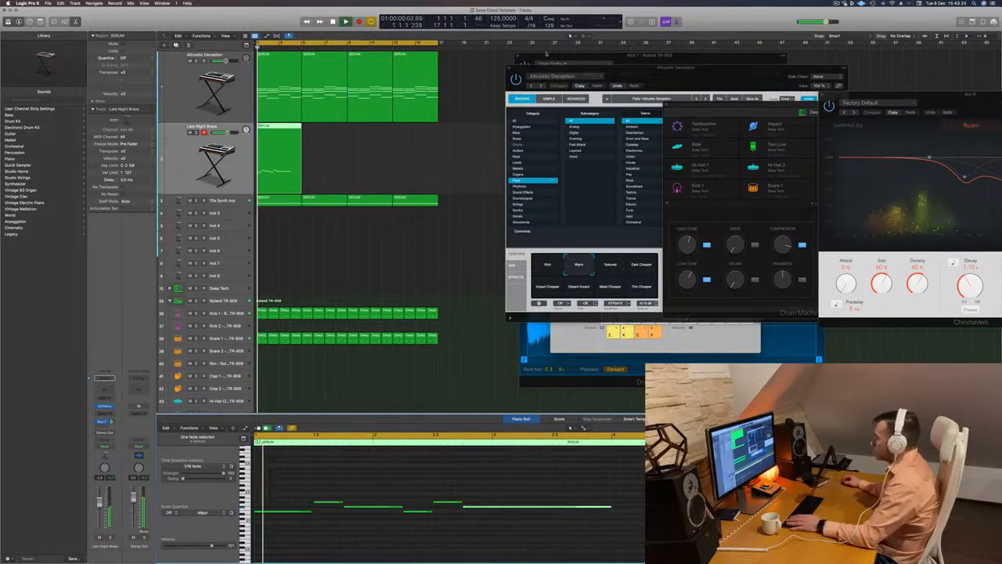
# Audition the Textured, Thin Chopper, Metal Chopper and Distant Impact variations of the Altruistic Deception pad and return to Warm
pyautogui.moveTo(673, 71); pyautogui.dragTo(542, 127)
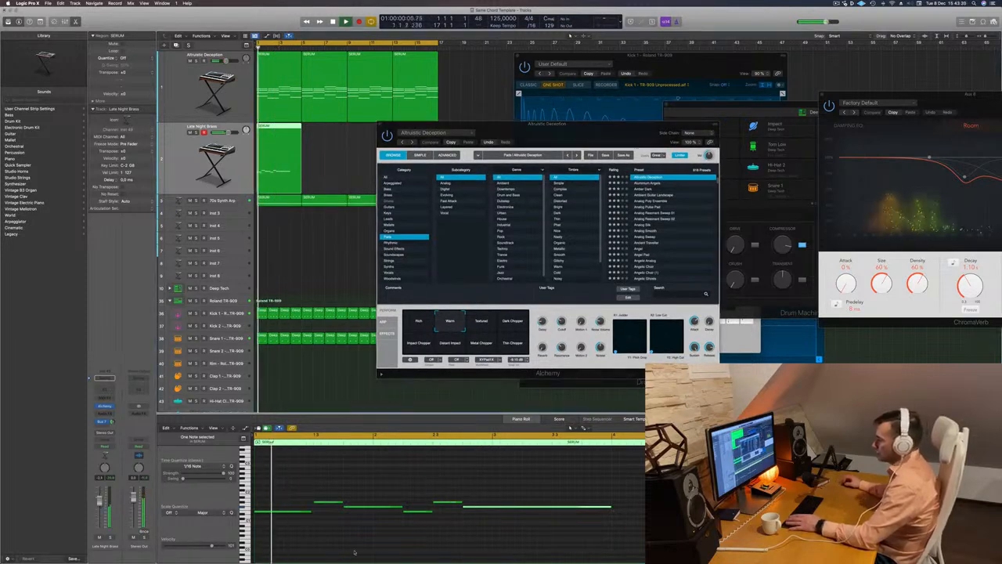
pyautogui.click(486, 322)
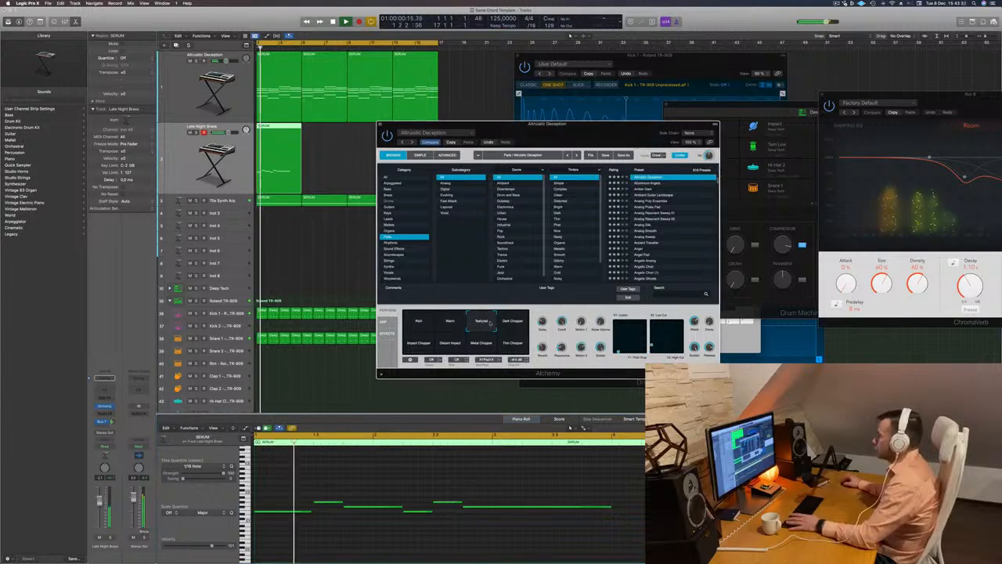
pyautogui.click(512, 323)
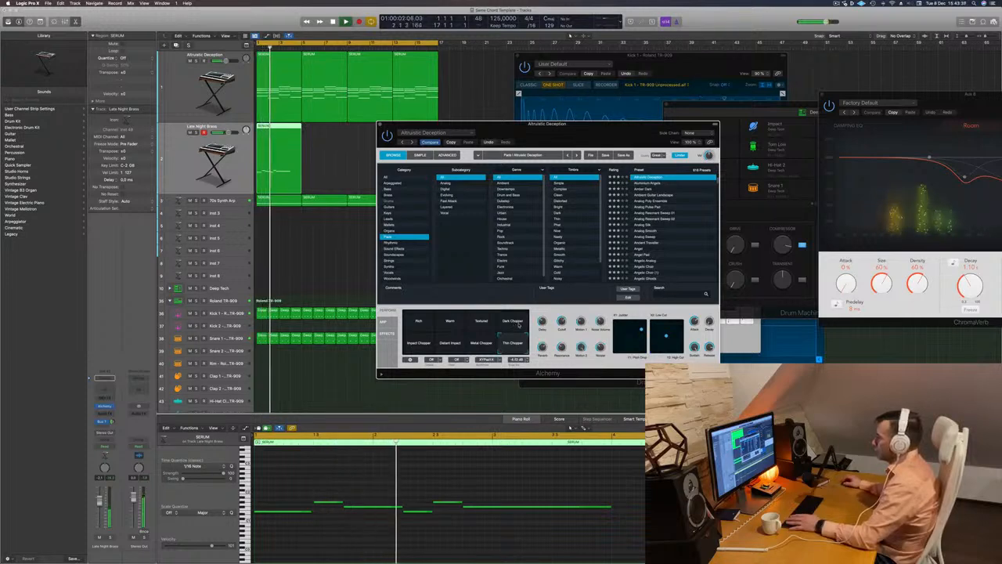
pyautogui.click(482, 343)
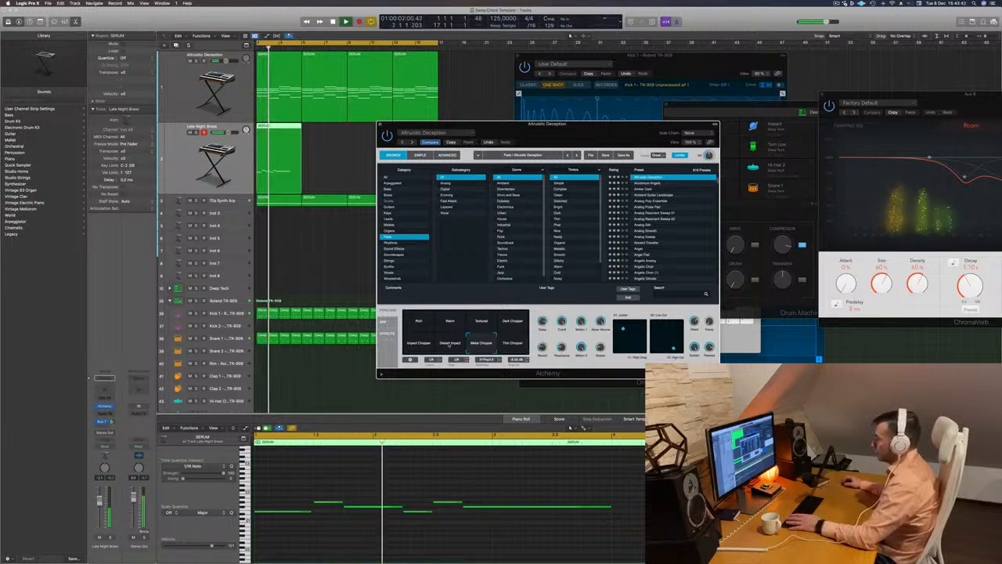
pyautogui.click(454, 343)
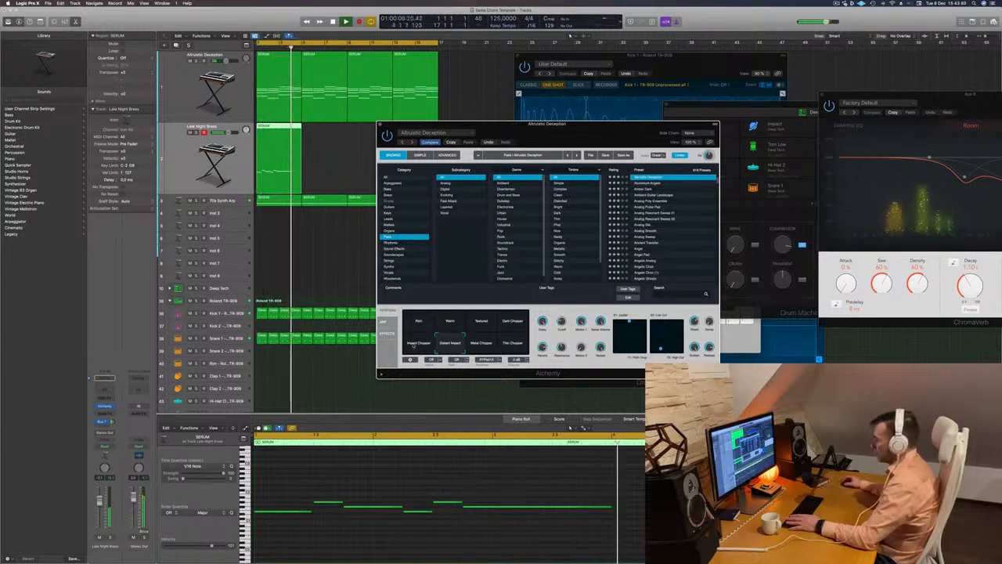
pyautogui.click(481, 324)
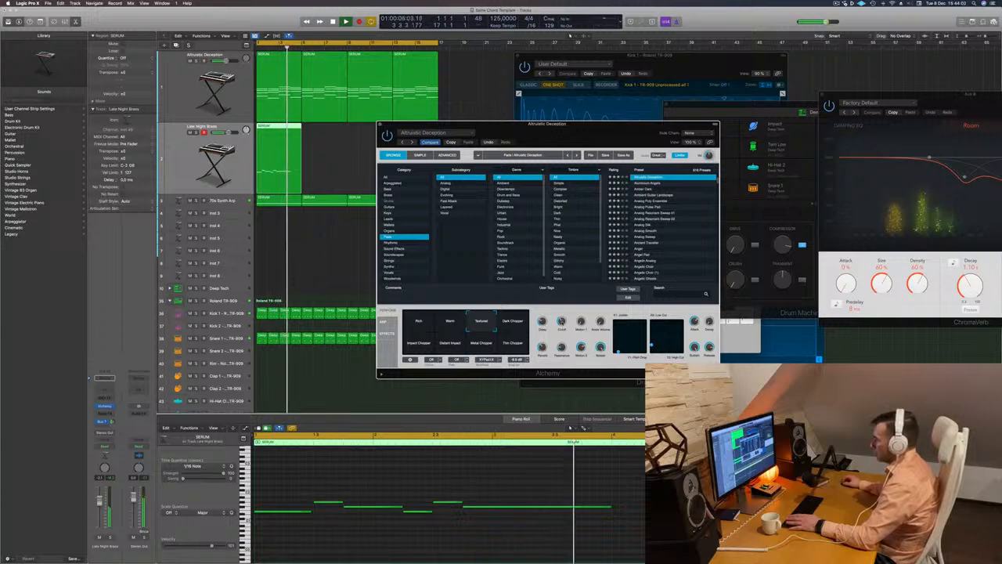
pyautogui.click(444, 326)
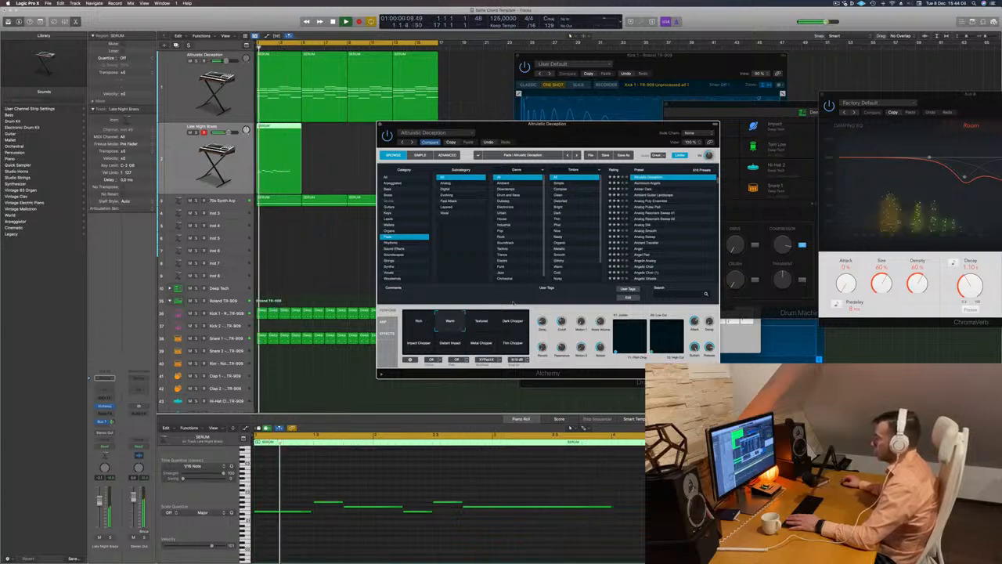
# Try the Aluminium Angels preset on the chord pad, restore Altruistic Deception and move its window out of the way
pyautogui.click(654, 183)
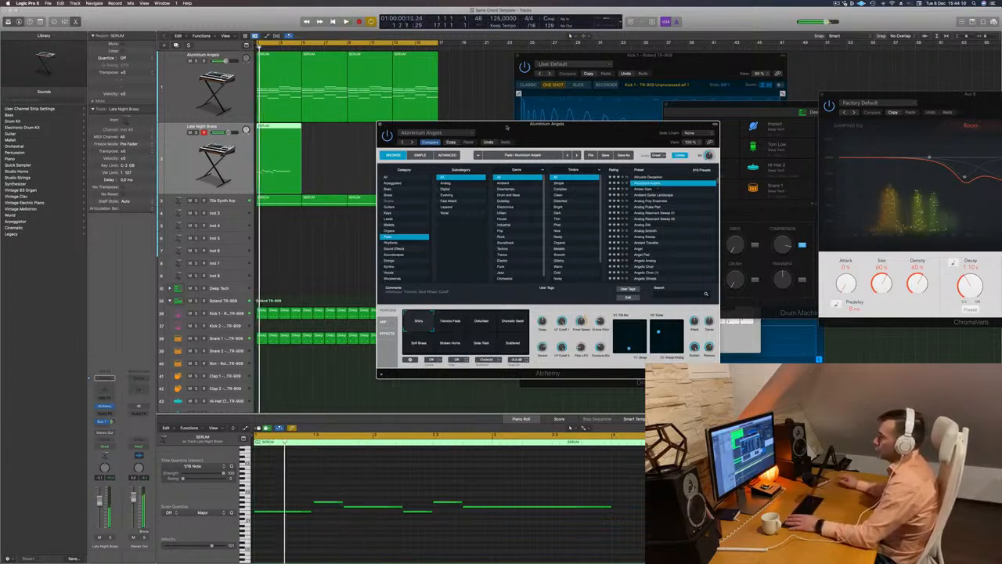
pyautogui.moveTo(542, 125); pyautogui.dragTo(548, 125)
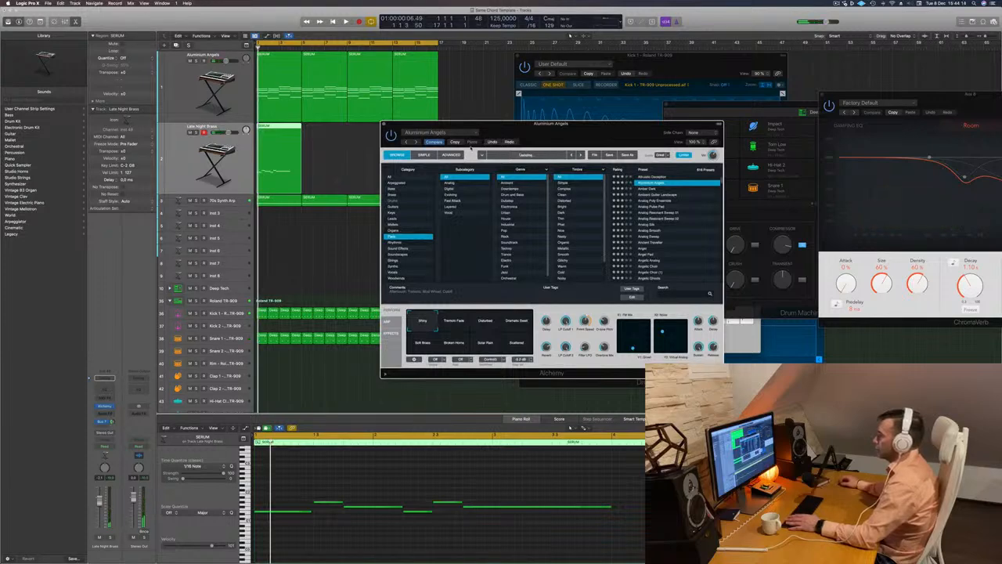
pyautogui.moveTo(527, 124); pyautogui.dragTo(534, 72)
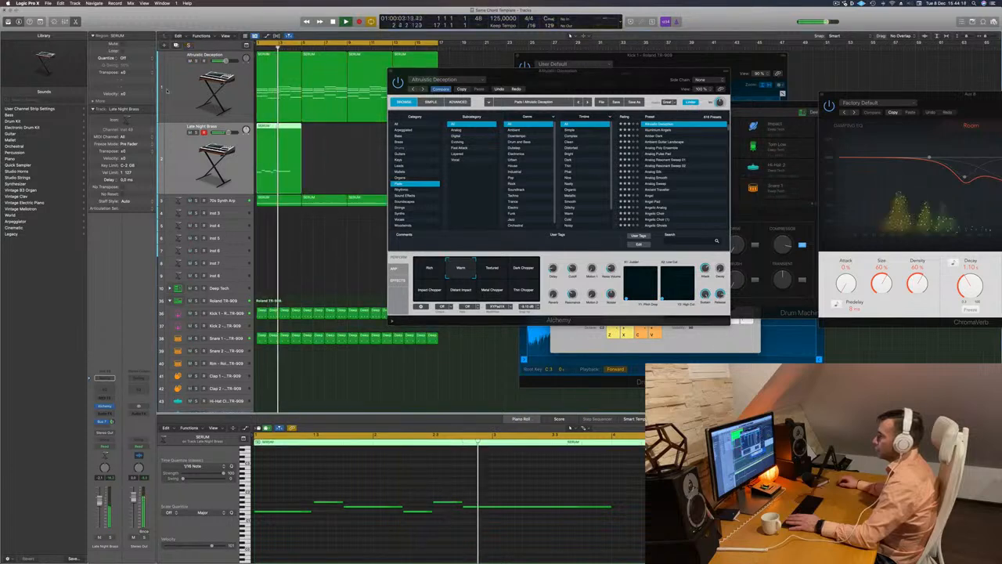
# Mute the Altruistic Deception track, solo the 70s Synth Arp briefly, then unsolo it and restart playback
pyautogui.click(189, 60)
pyautogui.press('Return')
pyautogui.click(195, 202)
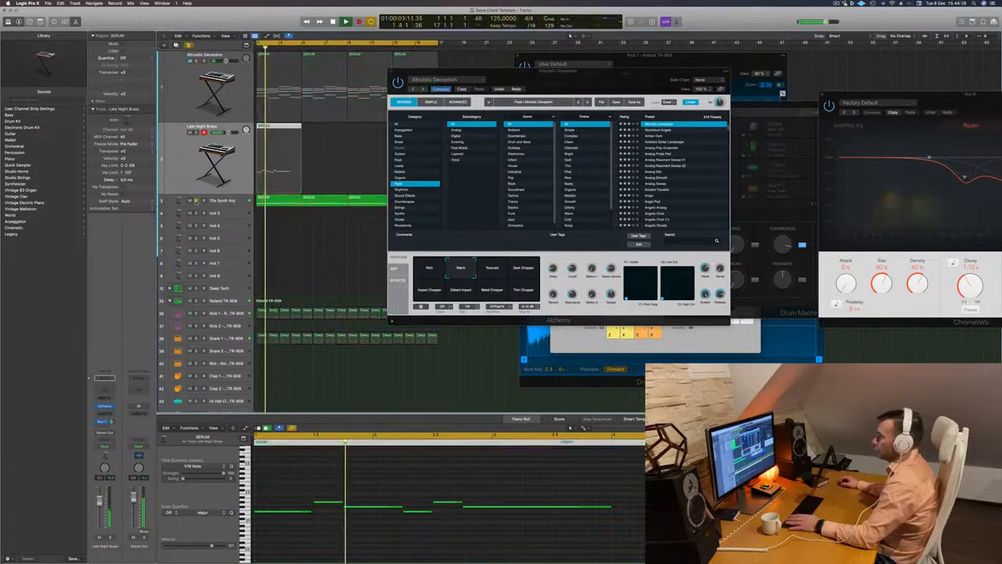
pyautogui.click(197, 201)
pyautogui.press('Return')
pyautogui.press('Return')
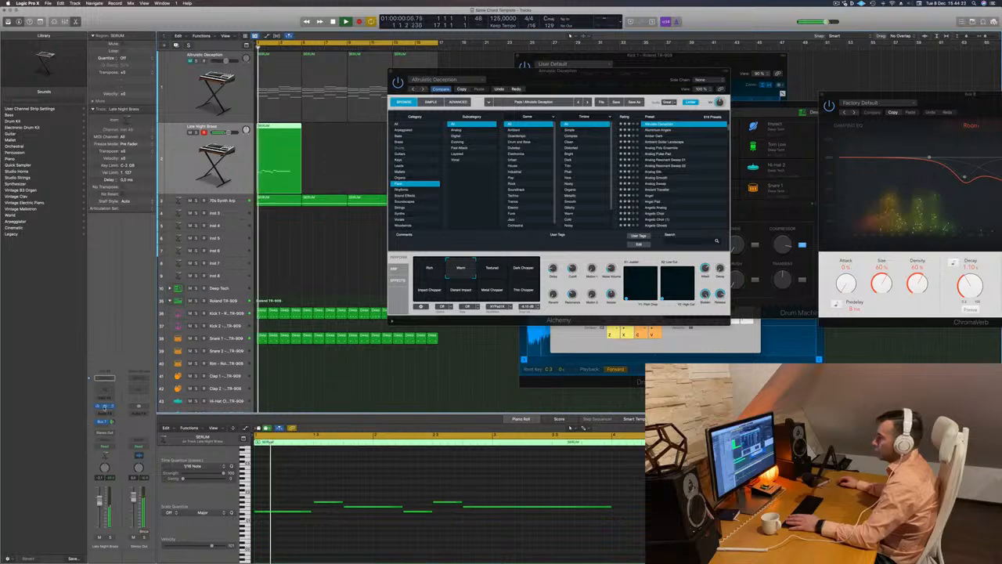
# Open the melody track's Late Night Brass Alchemy window and arrange both synth windows so its preset list is accessible
pyautogui.click(104, 407)
pyautogui.press('space')
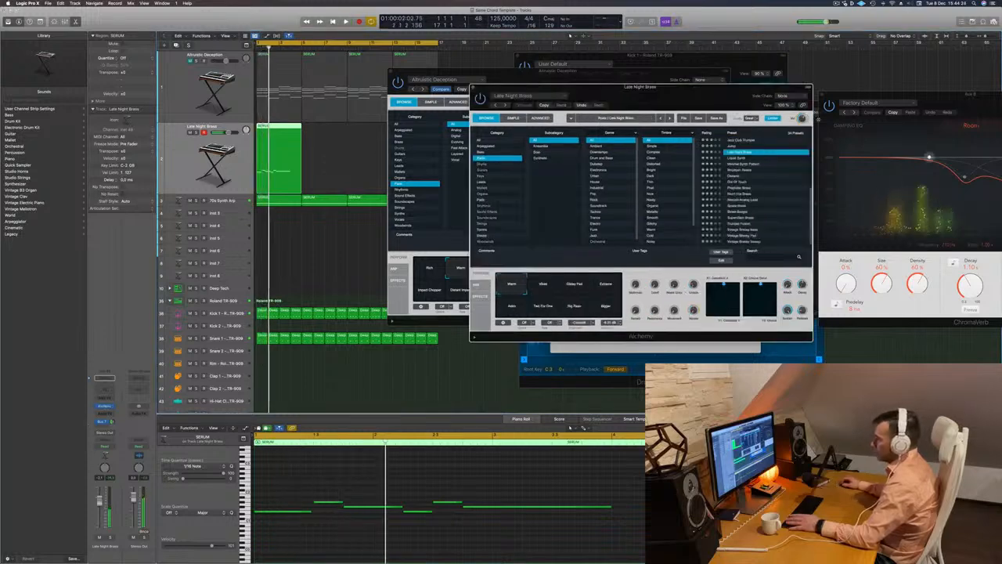
pyautogui.moveTo(689, 87); pyautogui.dragTo(556, 164)
pyautogui.moveTo(557, 71); pyautogui.dragTo(928, 82)
pyautogui.press('space')
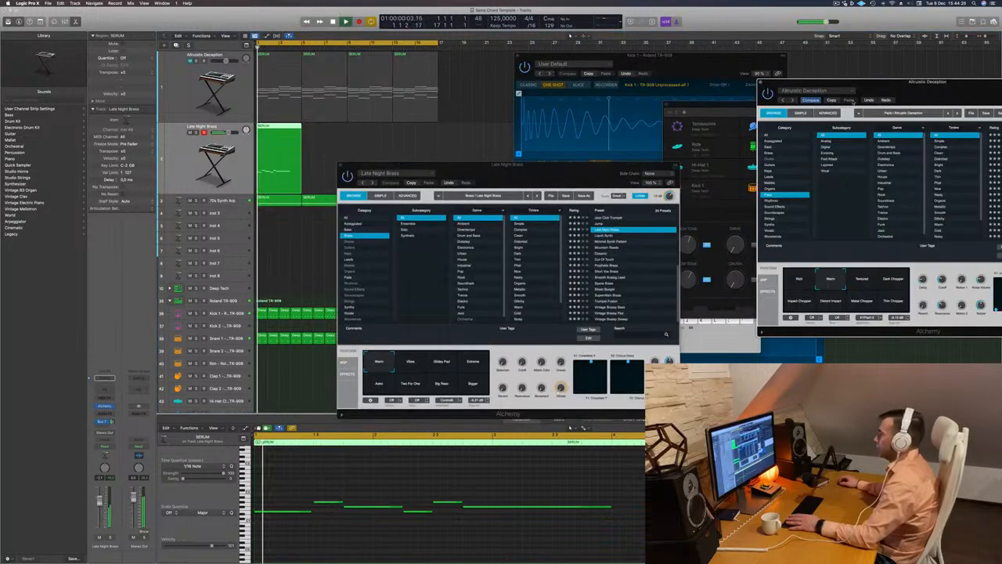
pyautogui.moveTo(463, 164); pyautogui.dragTo(555, 106)
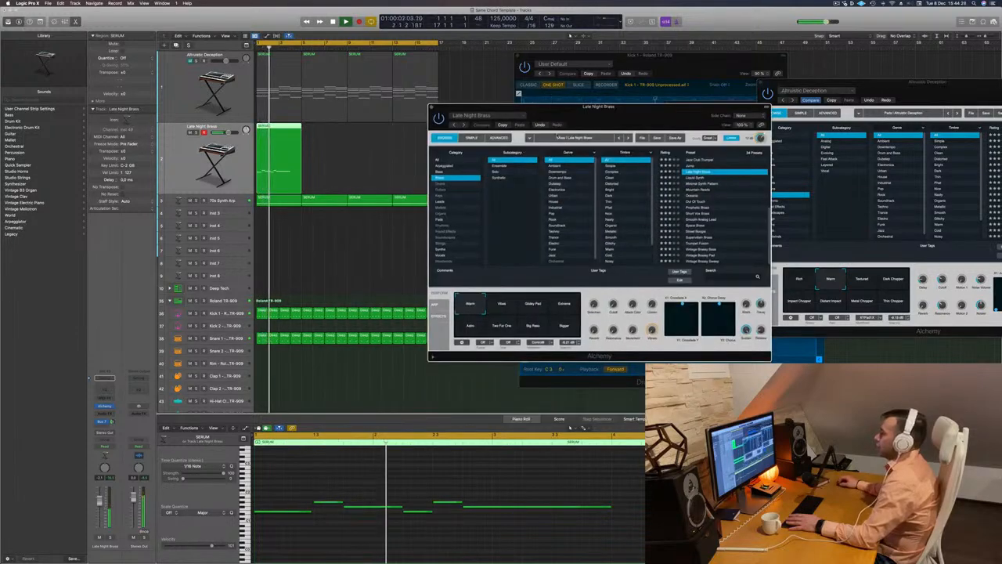
# Audition the brass presets from Liquid Synth through Mountain Reeds, Oceanic and Out Of Touch, and load Prophetic Brass
pyautogui.click(696, 177)
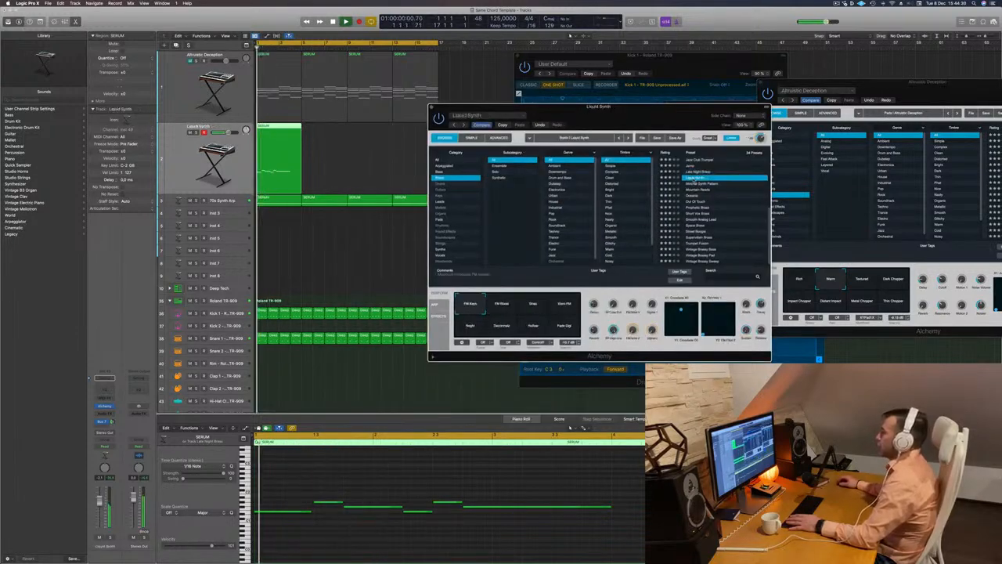
pyautogui.press('Down')
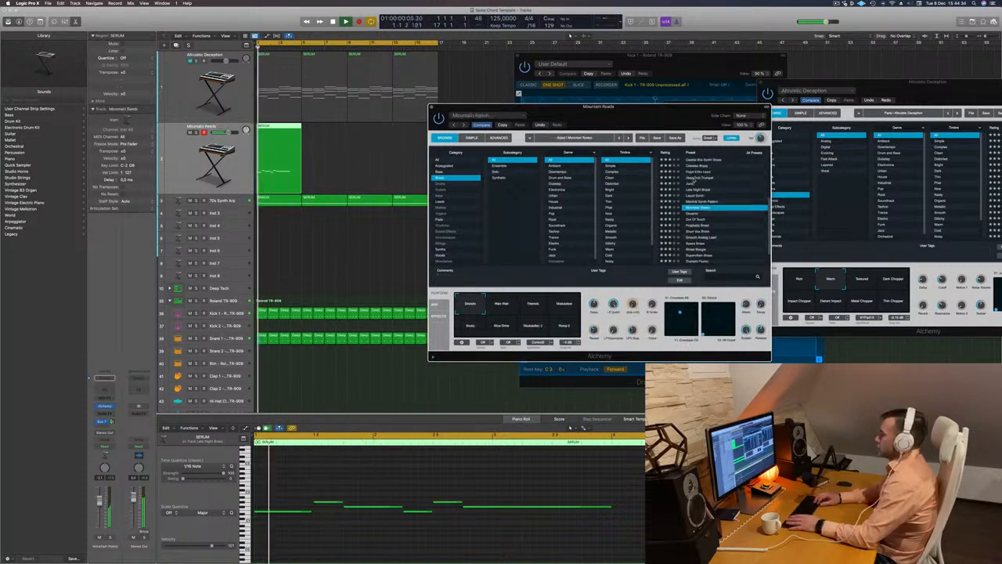
pyautogui.press('Down')
pyautogui.press('Down')
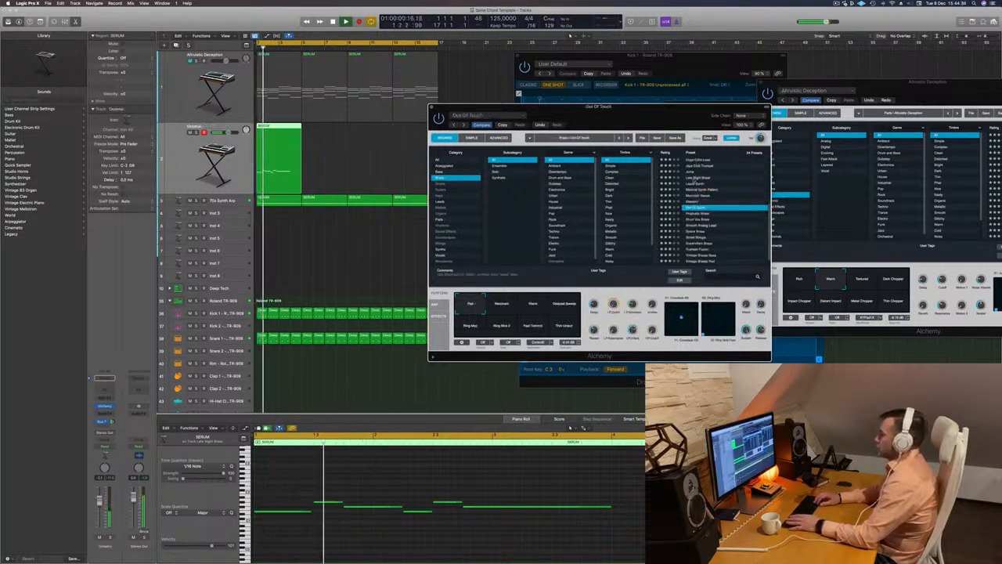
pyautogui.press('Down')
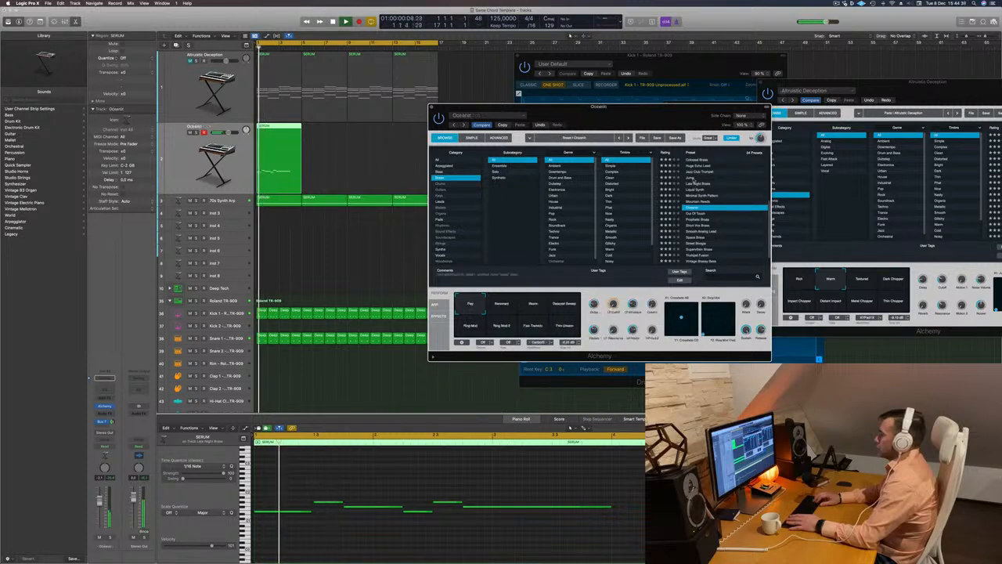
pyautogui.press('Down')
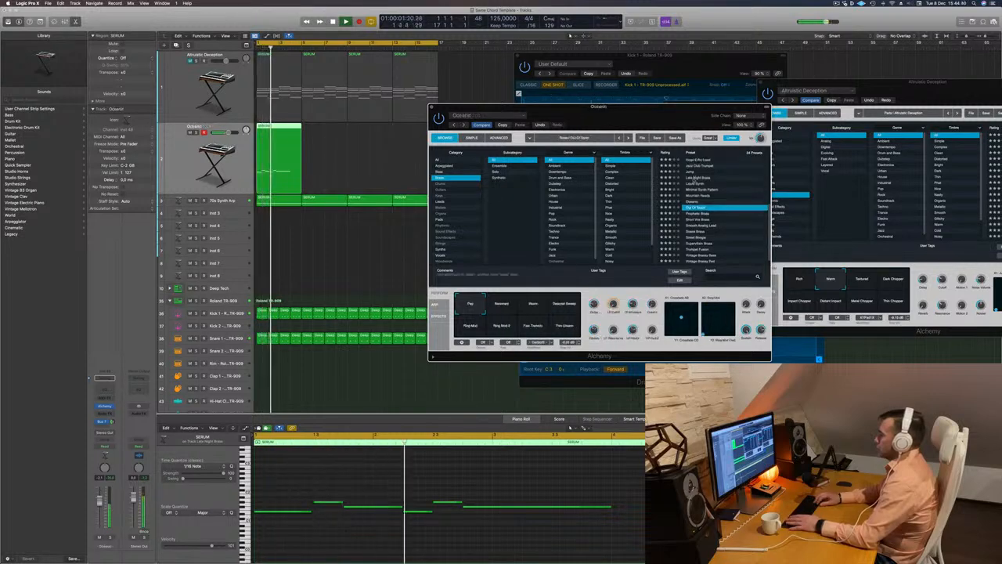
pyautogui.press('Down')
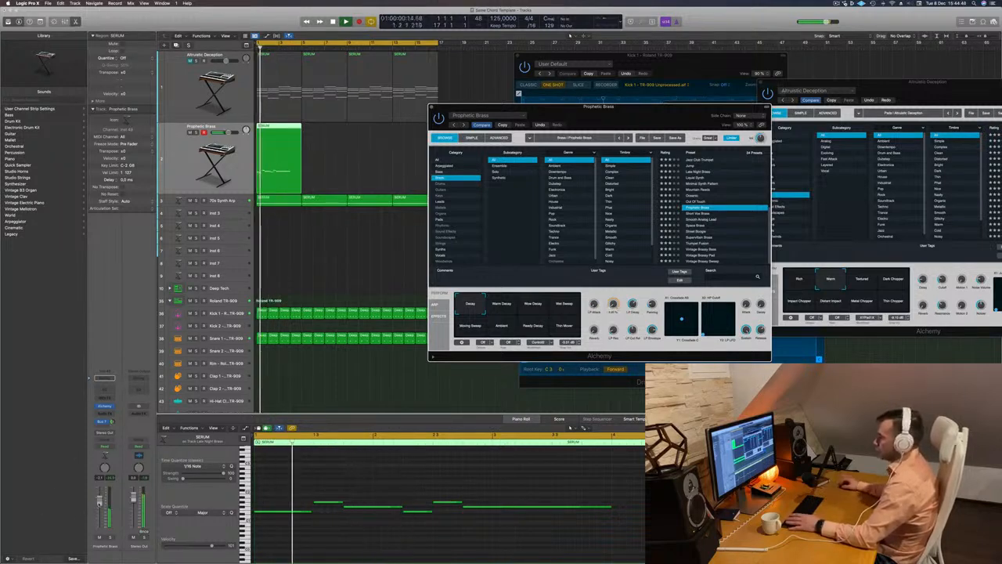
# Raise the melody track's volume slightly, try Prophetic Brass's Warm Decay variation and select Slow Decay
pyautogui.click(394, 303)
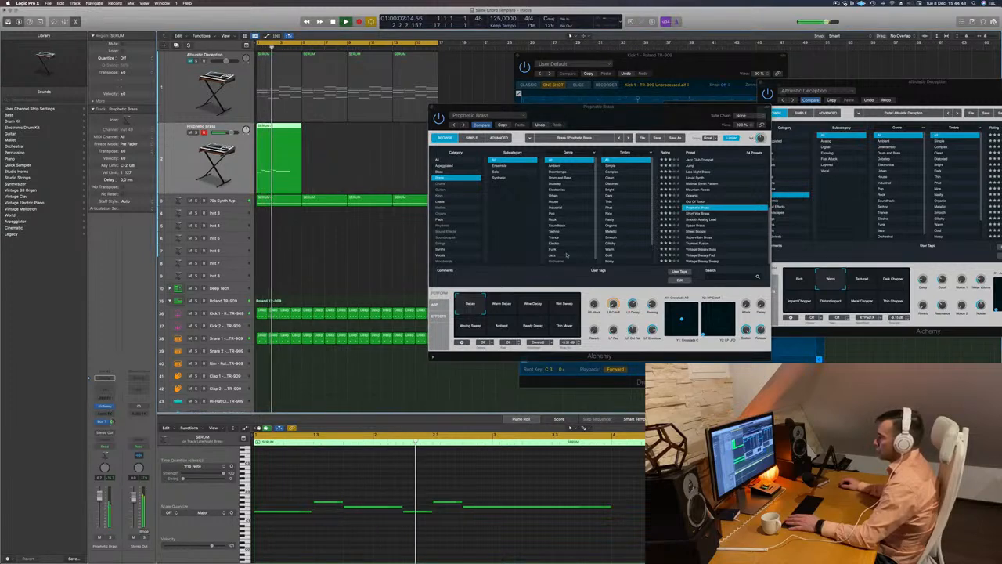
pyautogui.click(503, 309)
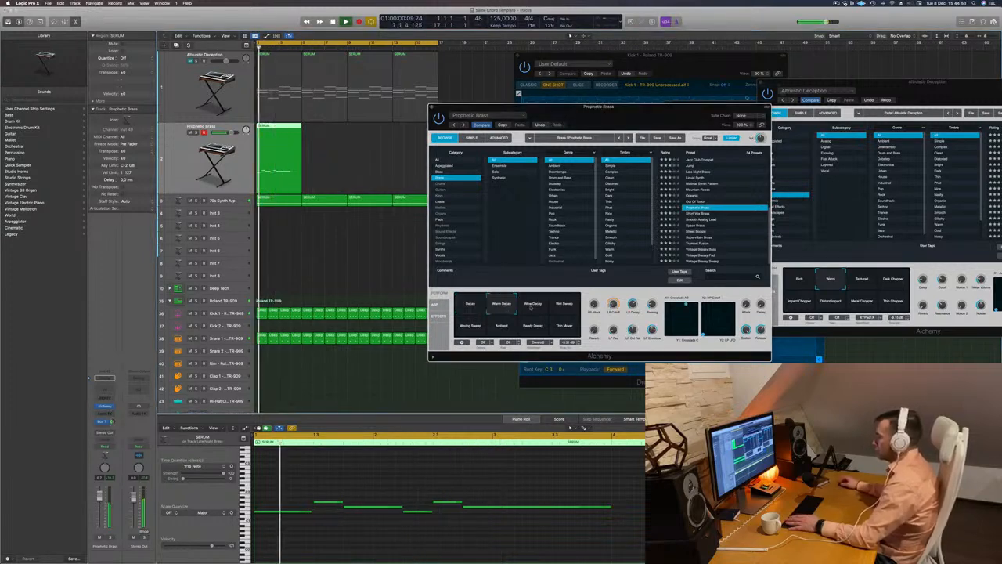
pyautogui.click(532, 307)
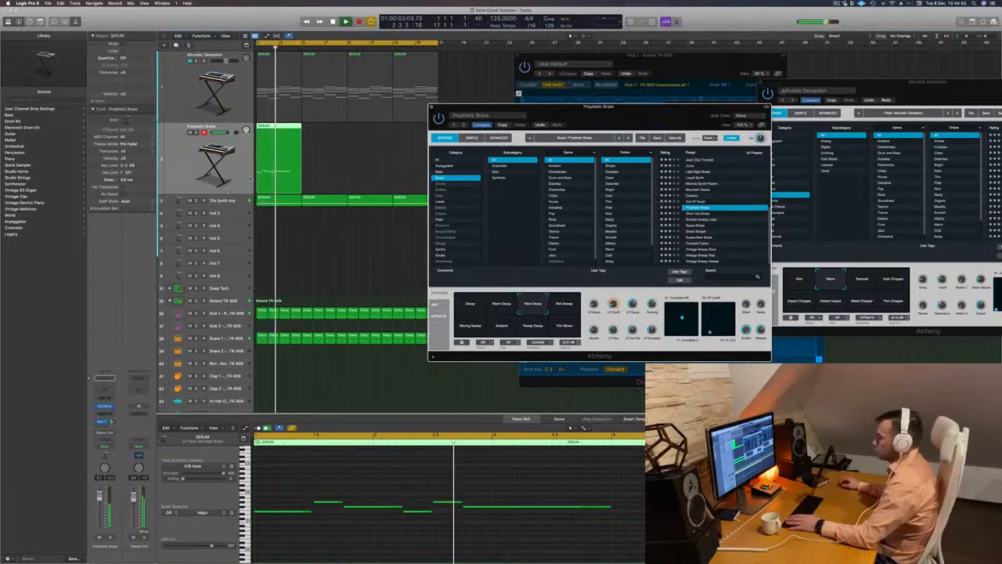
# Copy the melody region to bar 5, lower the copy's second note to its first note's pitch and restart playback
pyautogui.click(188, 159)
pyautogui.press('Return')
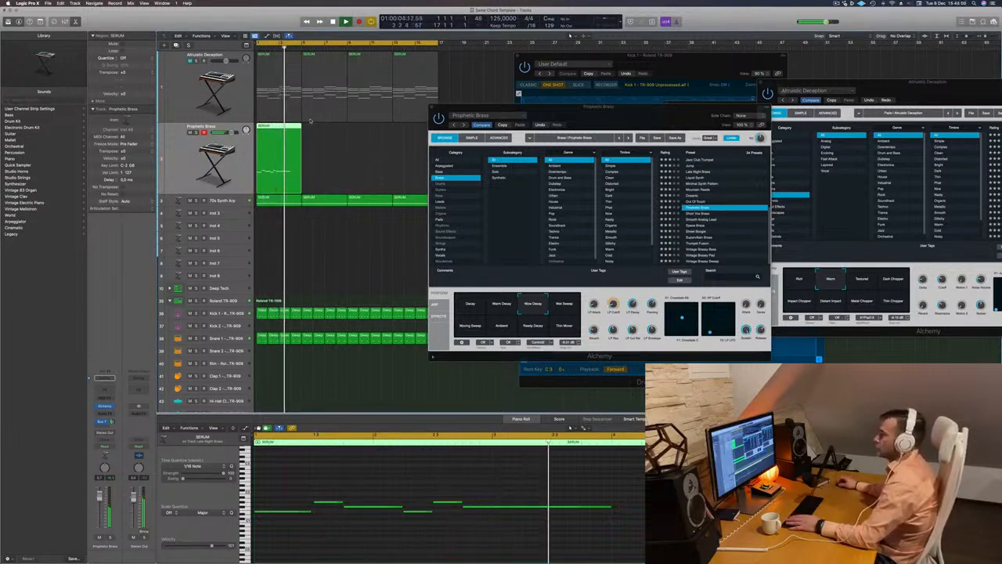
pyautogui.press('Return')
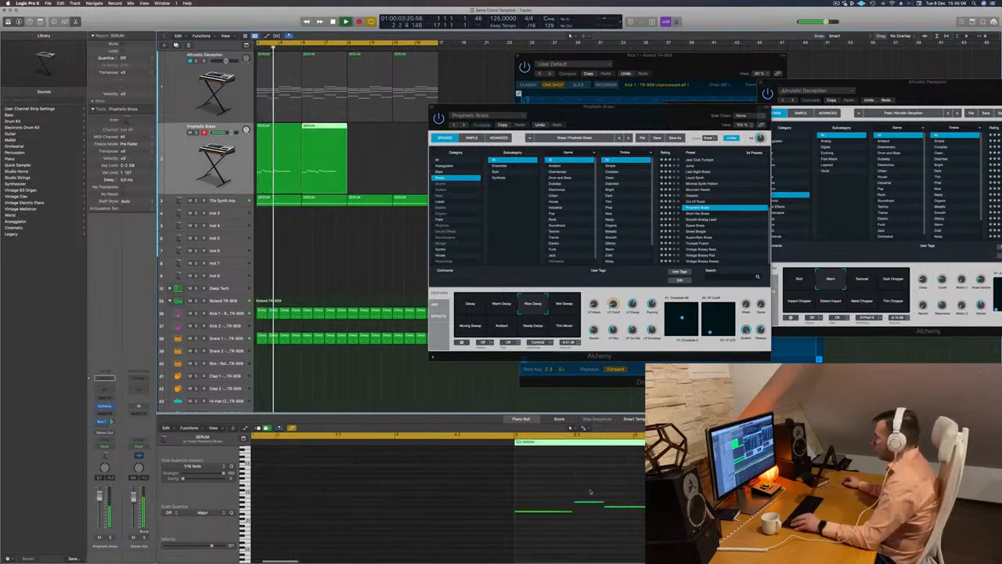
pyautogui.moveTo(585, 487); pyautogui.dragTo(653, 503)
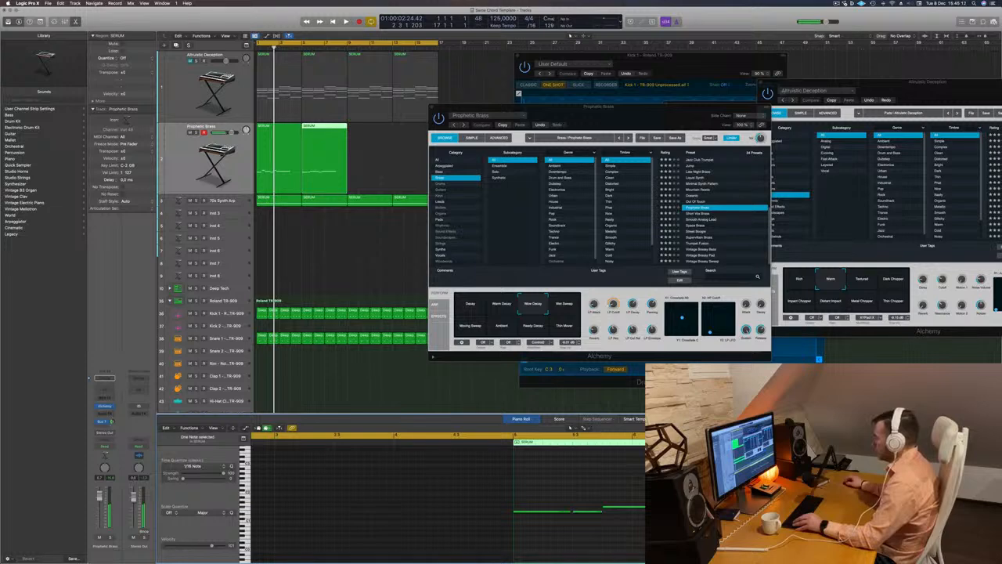
pyautogui.press('space')
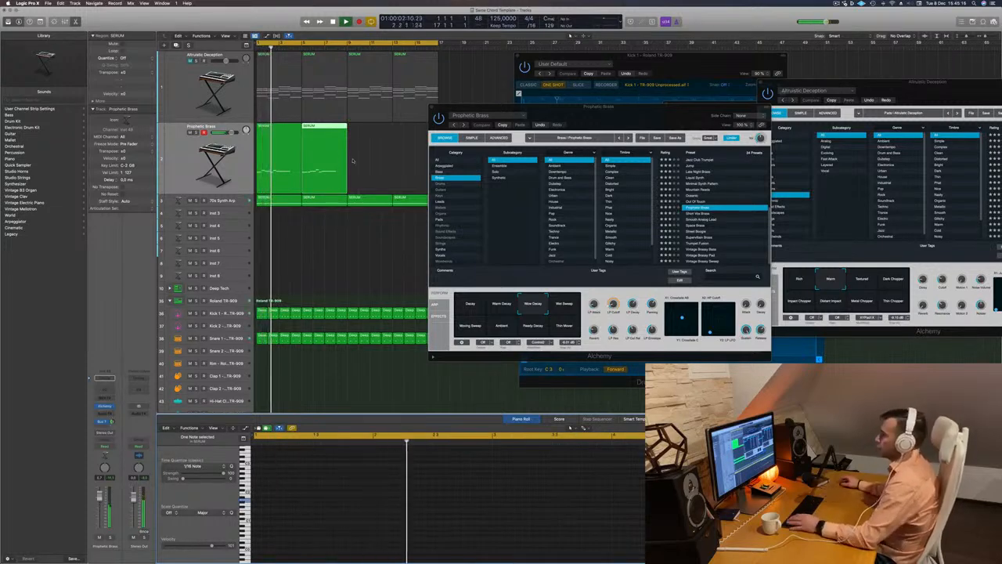
# Try raising the third note in the bar 5 melody copy to the second note's original pitch, and play both regions
pyautogui.moveTo(352, 160); pyautogui.dragTo(290, 151)
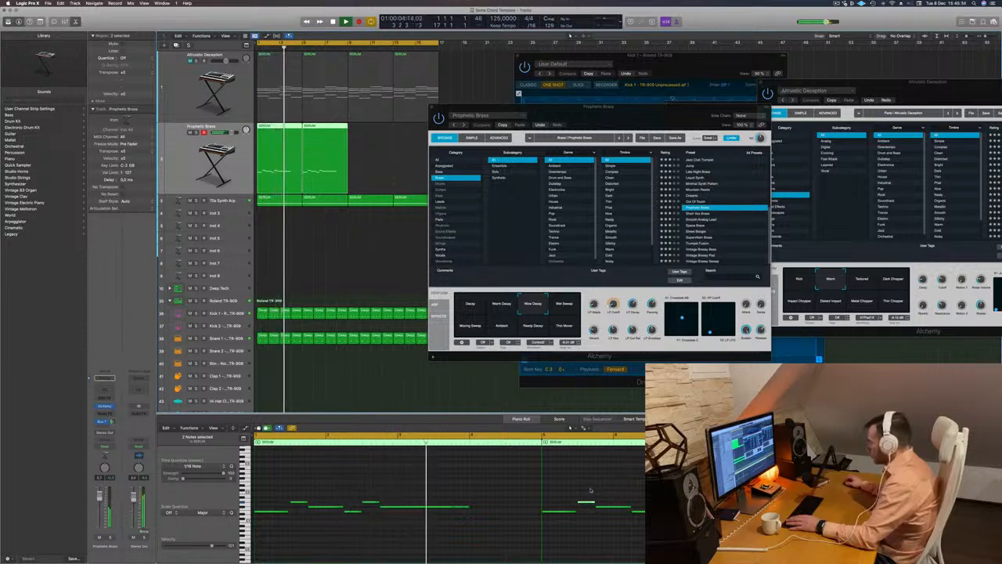
pyautogui.click(614, 508)
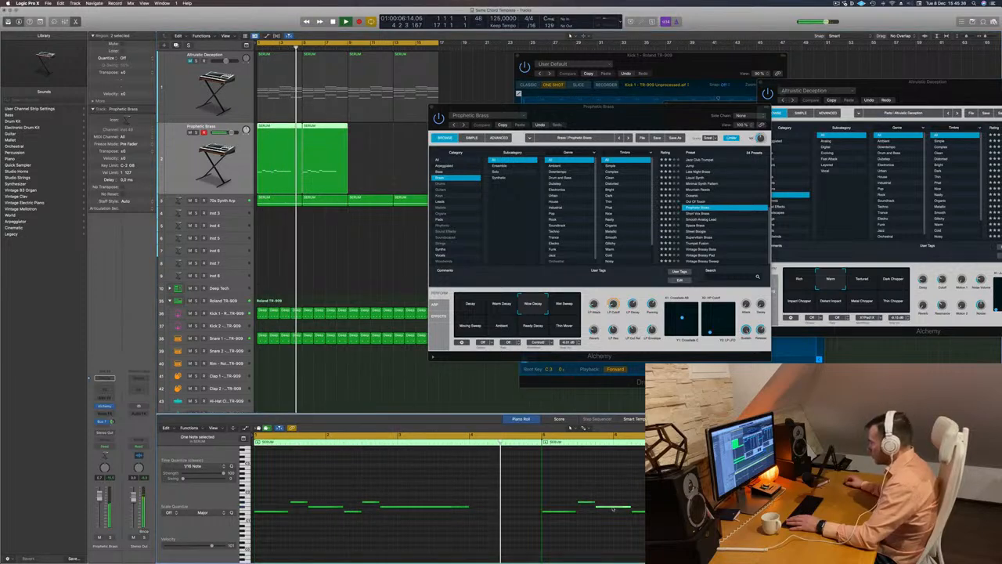
pyautogui.moveTo(613, 508); pyautogui.dragTo(614, 504)
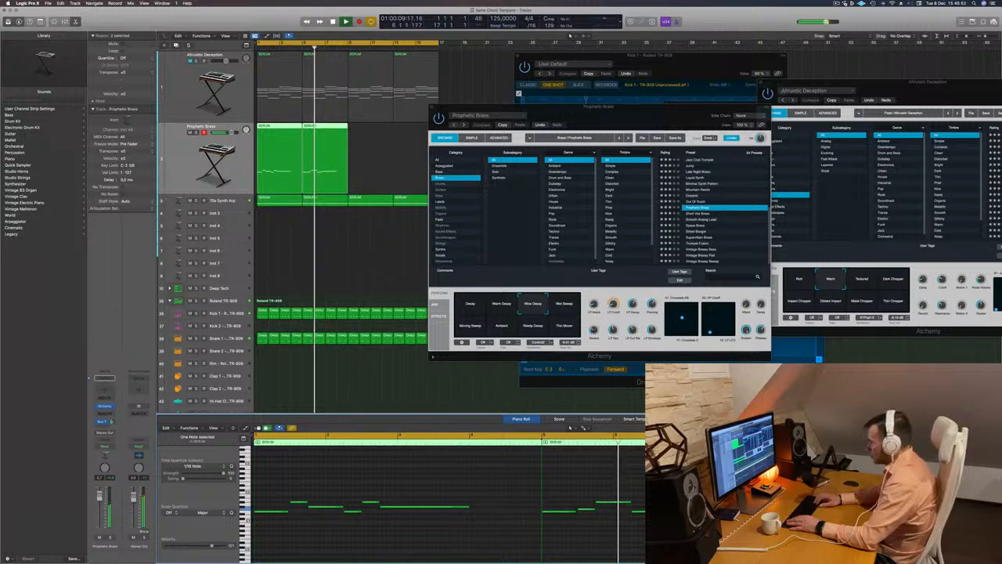
pyautogui.press('Return')
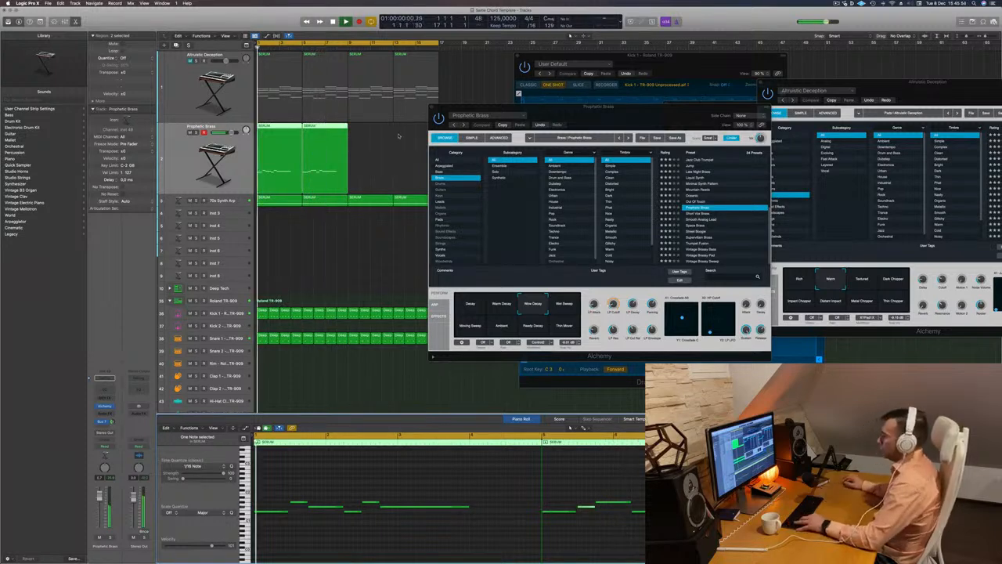
# Delete the melody copy at bar 5 and select the original four-bar region
pyautogui.click(338, 157)
pyautogui.press('Return')
pyautogui.press('Delete')
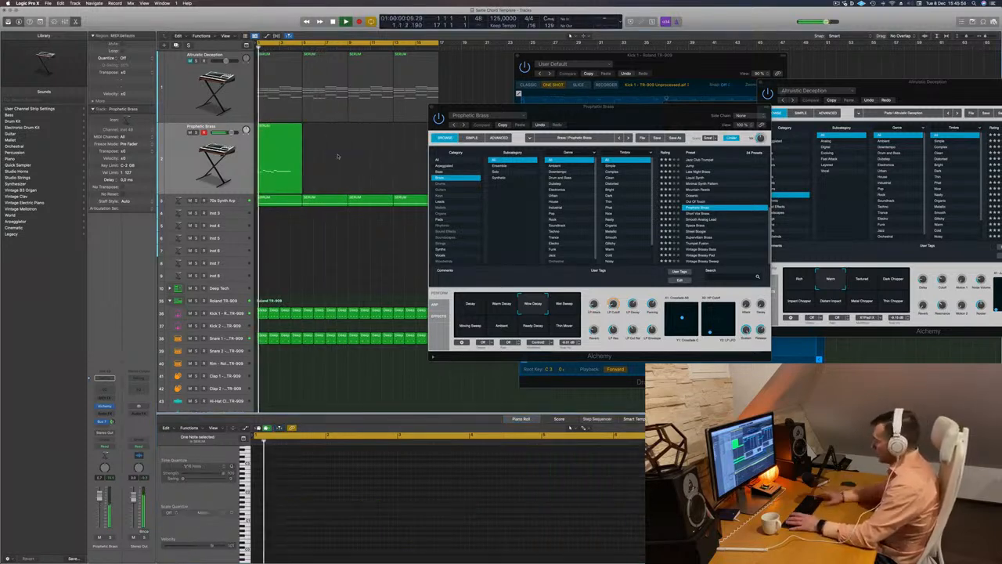
pyautogui.click(283, 162)
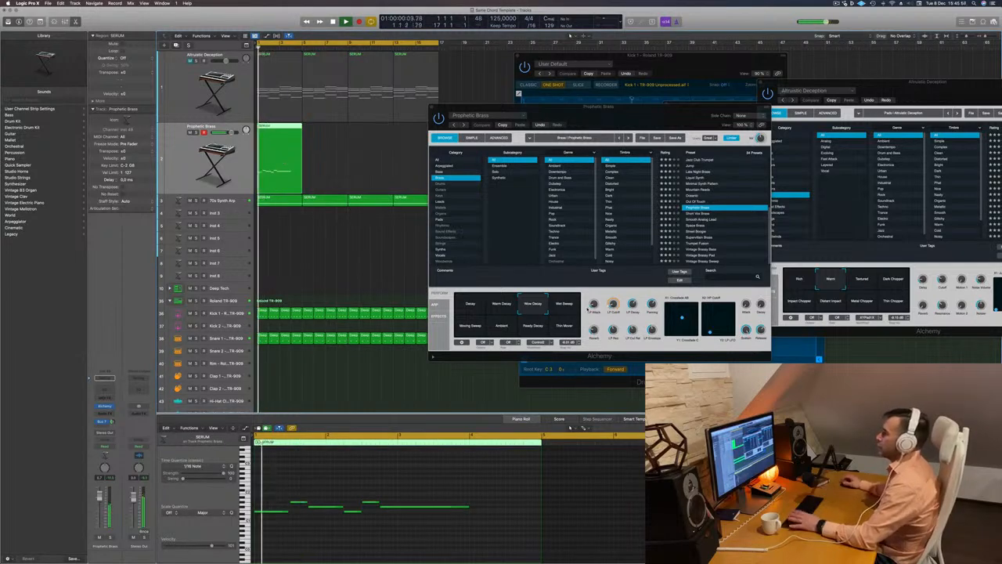
# Audition Prophetic Brass variations including Wet Sweep, Moving Sweep, Ambient and Decay, and select Warm Decay
pyautogui.moveTo(611, 306); pyautogui.dragTo(616, 288)
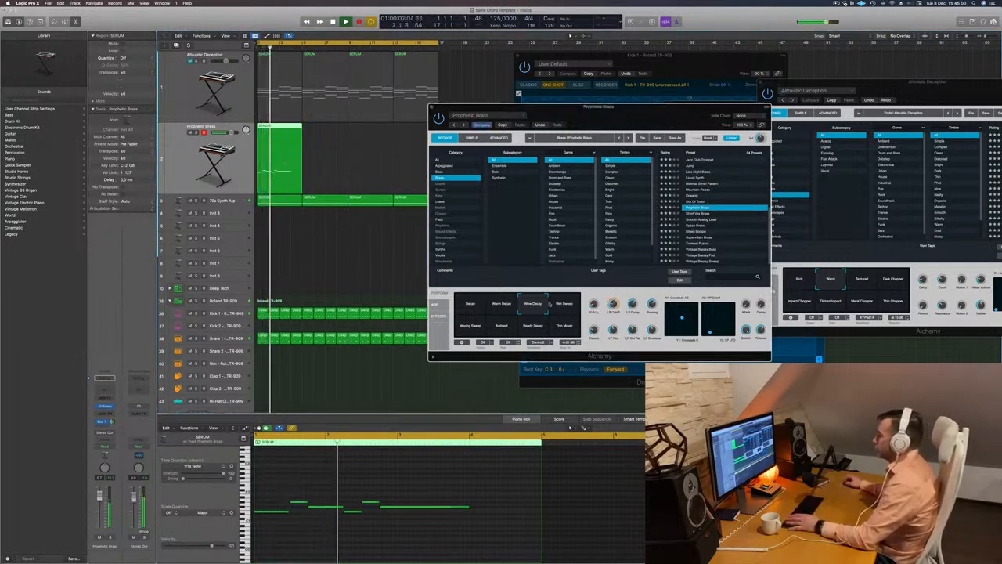
pyautogui.click(565, 304)
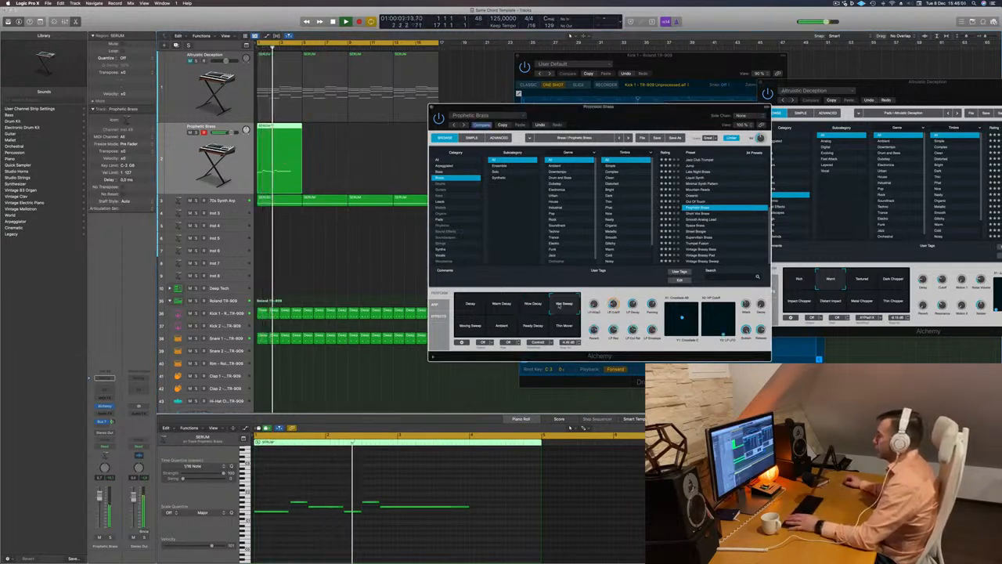
pyautogui.click(505, 329)
pyautogui.press('space')
pyautogui.press('space')
pyautogui.click(536, 328)
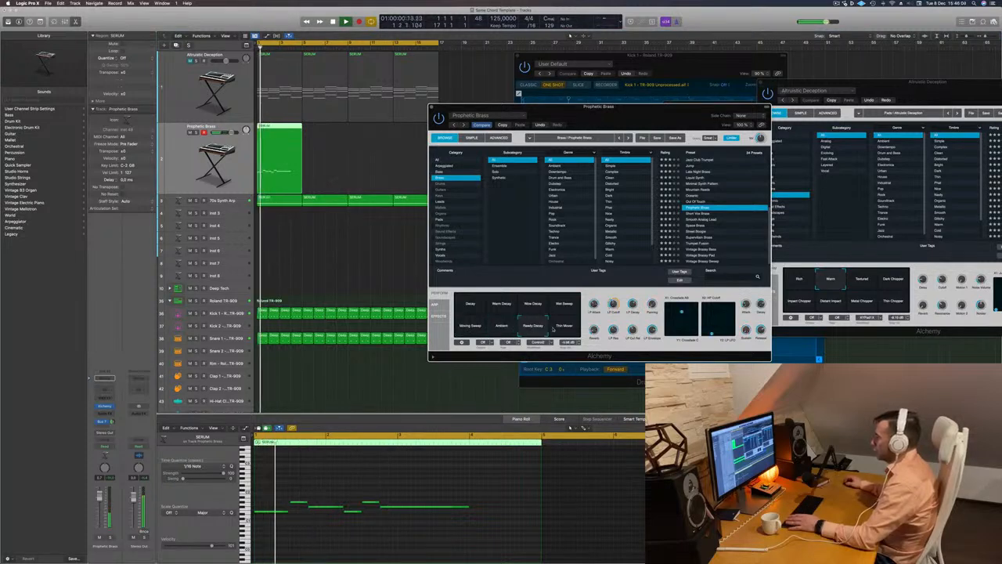
pyautogui.click(473, 307)
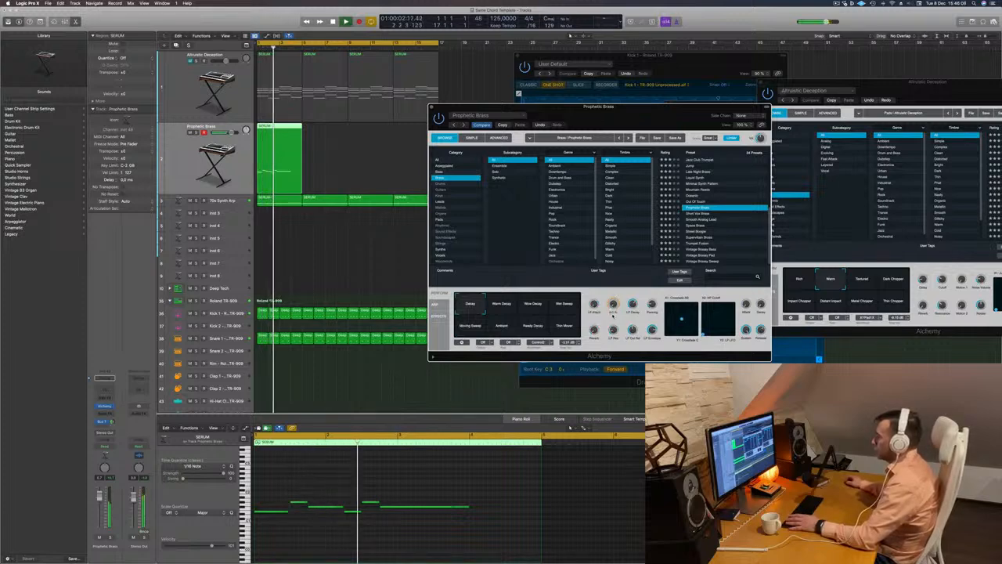
pyautogui.moveTo(595, 107); pyautogui.dragTo(628, 95)
pyautogui.click(542, 296)
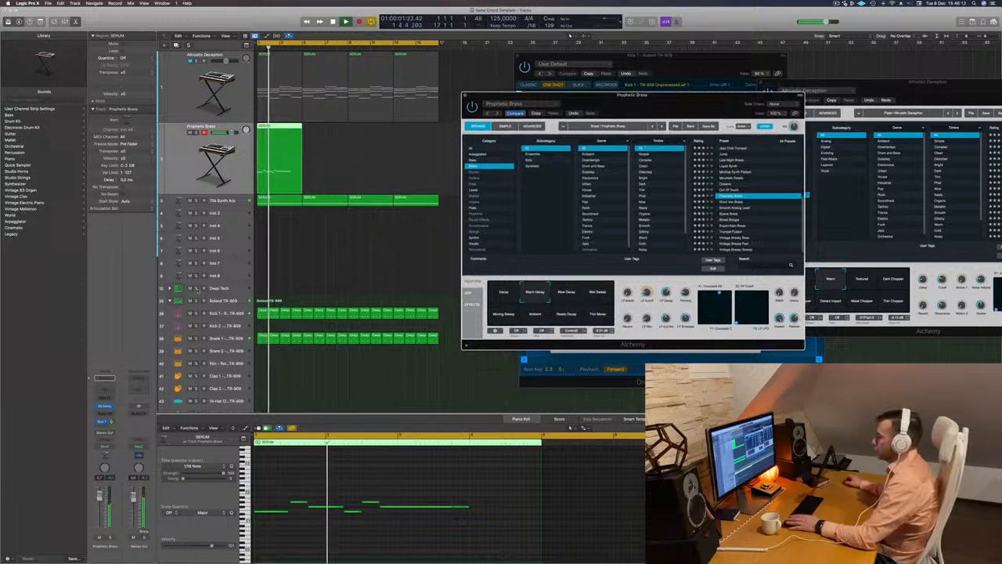
# Stop playback and move the Prophetic Brass synth window farther away from the arrangement
pyautogui.click(342, 238)
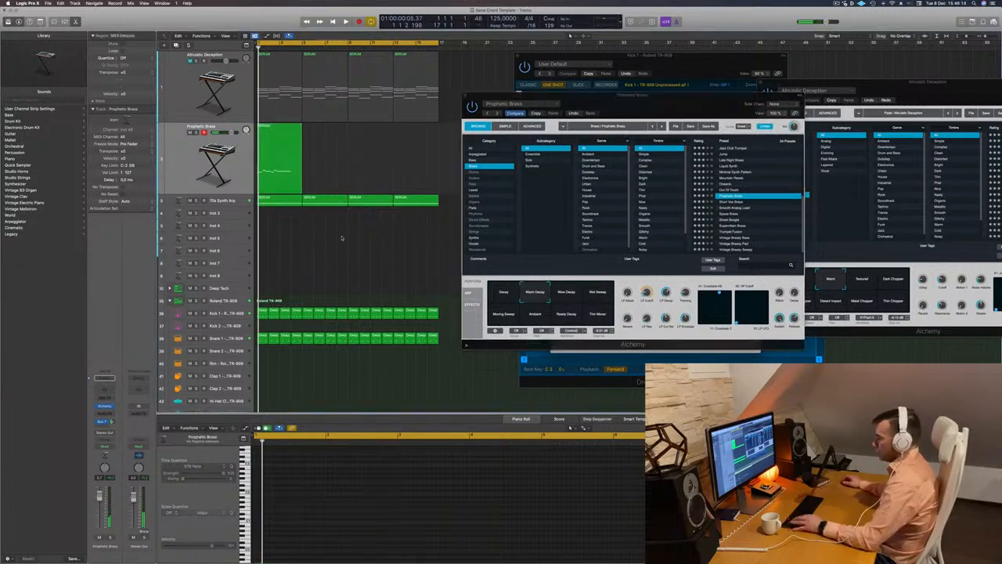
pyautogui.press('super+k')
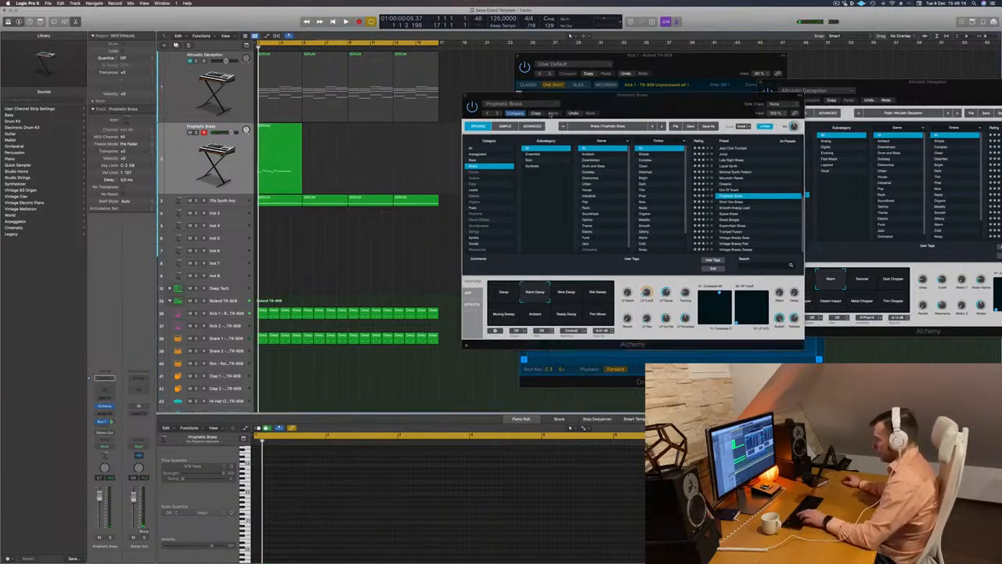
pyautogui.moveTo(658, 105); pyautogui.dragTo(774, 144)
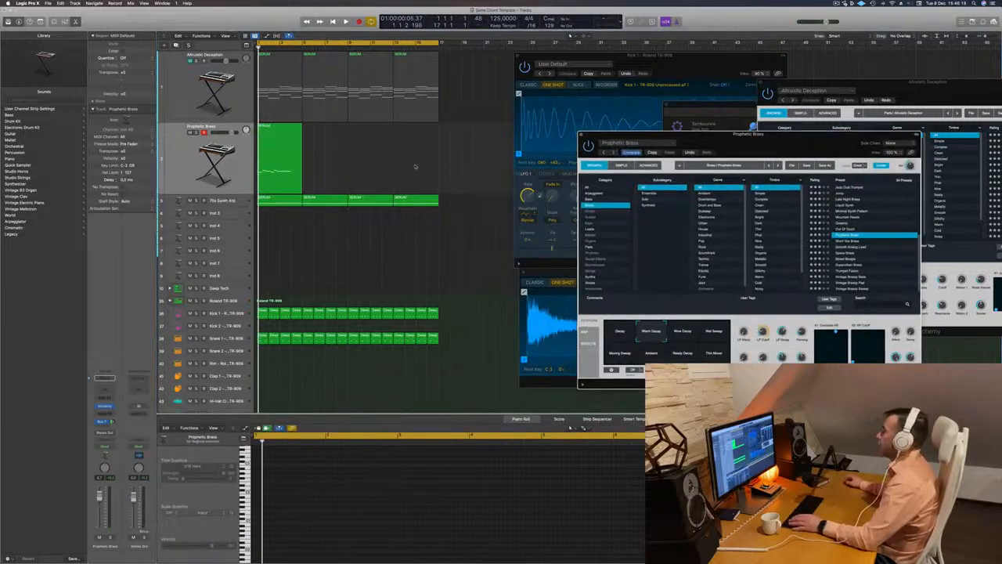
pyautogui.click(331, 180)
pyautogui.press('super+k')
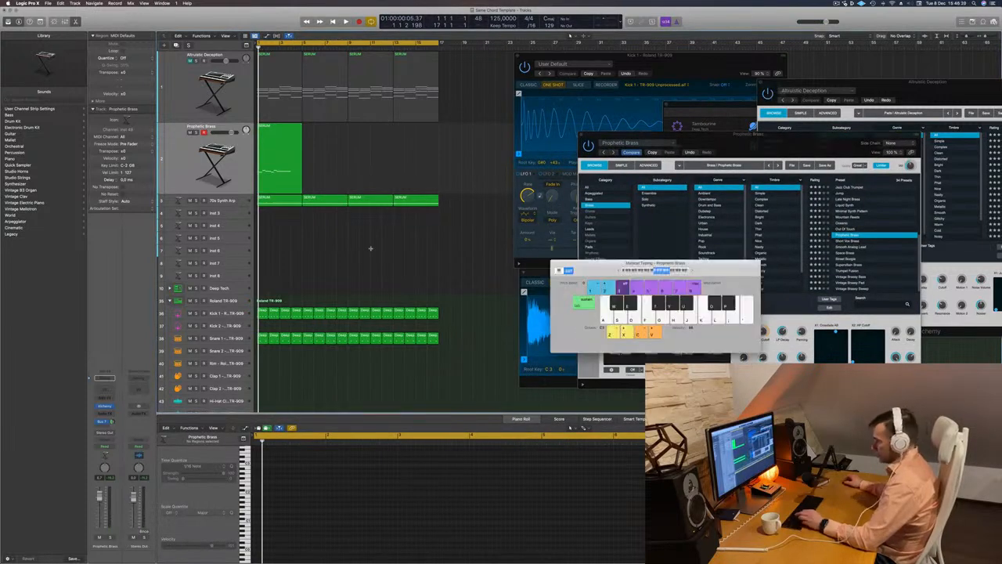
pyautogui.press('super+k')
# Use the mixer to put a Compressor on the Prophetic Brass channel, and mute the 70s Synth Arp track
pyautogui.press('x')
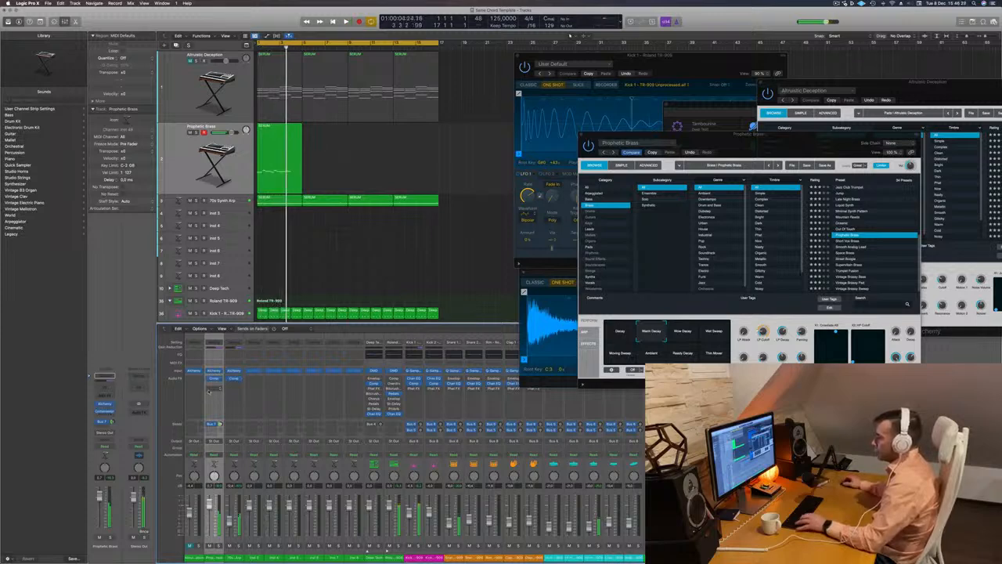
pyautogui.press('Return')
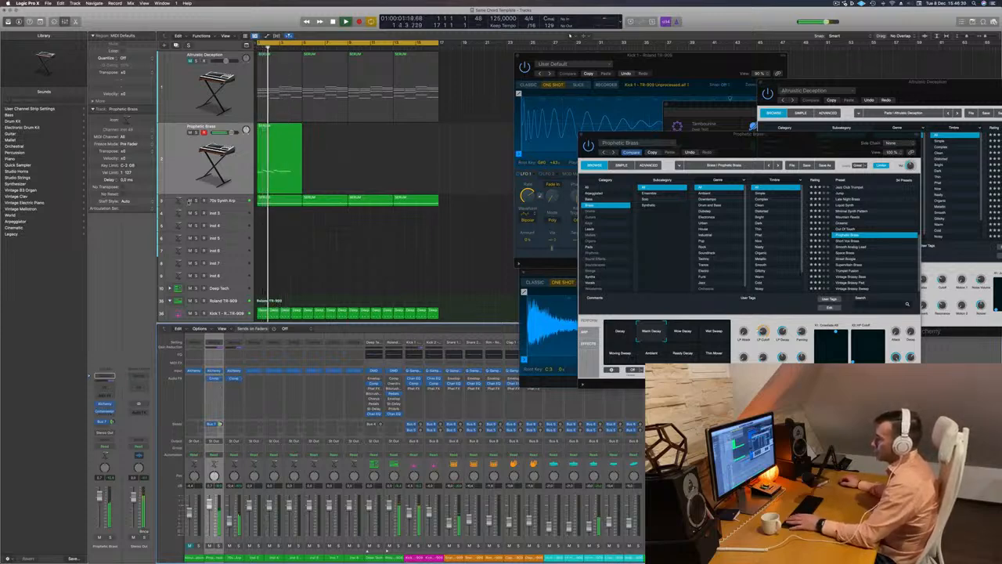
pyautogui.click(190, 201)
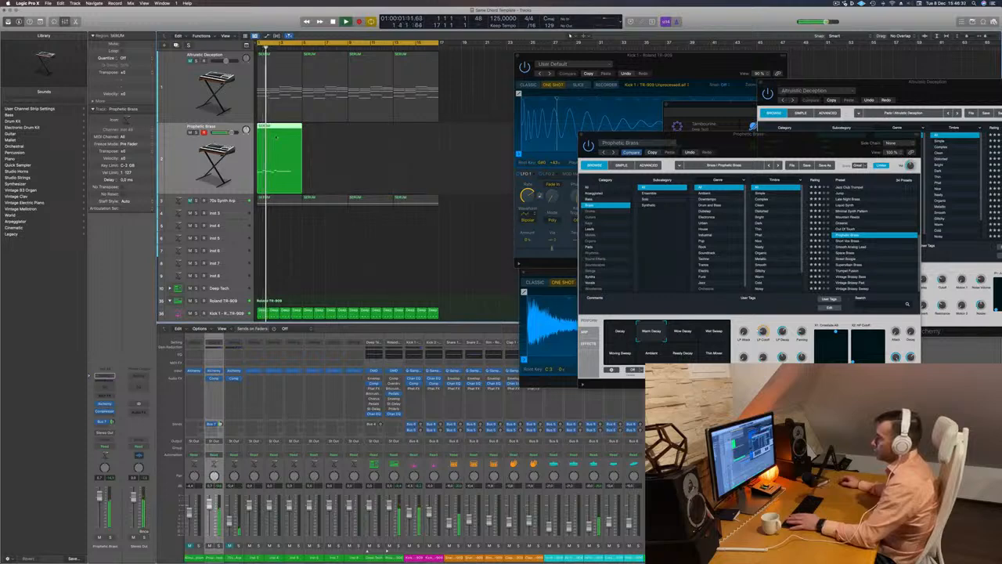
# Copy the four-bar melody region to bars 5, 9 and 13, and show the melody regions in the piano roll
pyautogui.moveTo(275, 138); pyautogui.dragTo(380, 128)
pyautogui.press('space')
pyautogui.moveTo(464, 164); pyautogui.dragTo(274, 150)
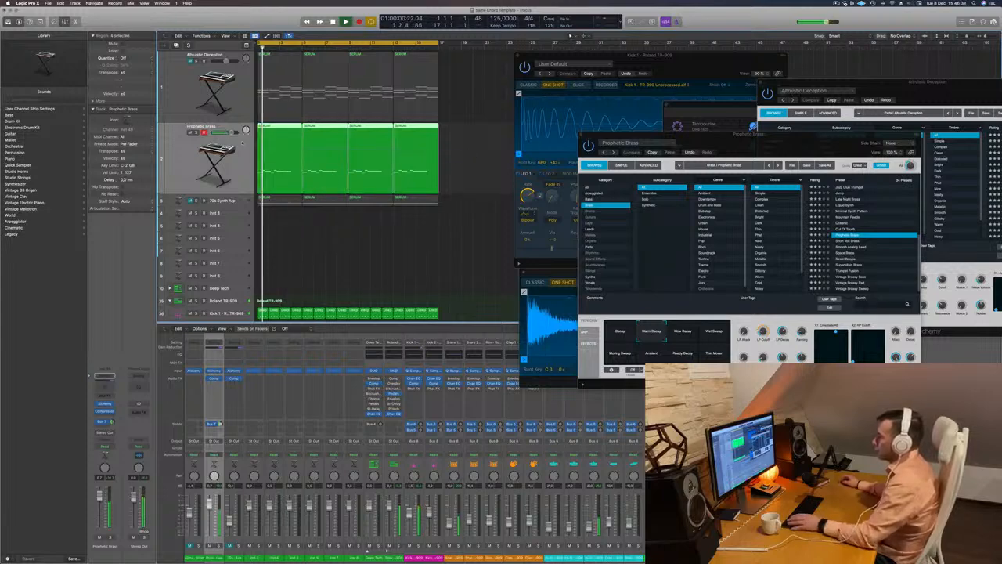
pyautogui.doubleClick(277, 130)
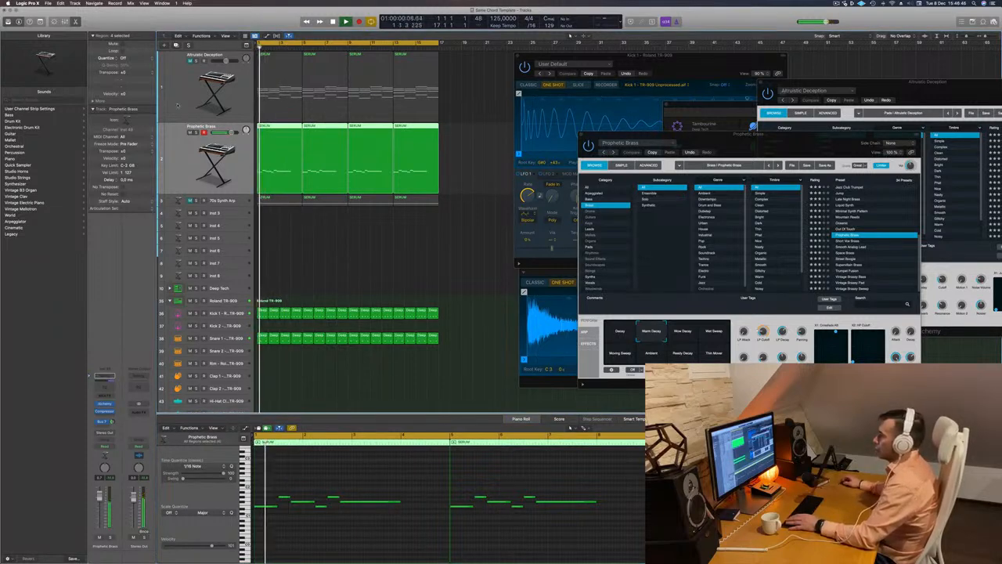
# Duplicate the Prophetic Brass track with its settings and copy the first melody region onto the new track
pyautogui.press('super+d')
pyautogui.press('space')
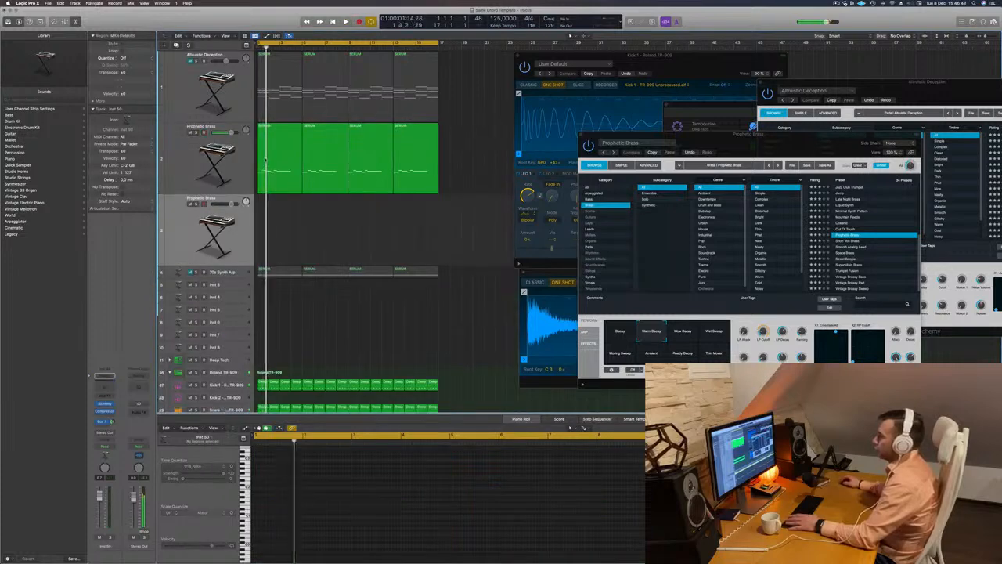
pyautogui.moveTo(268, 159); pyautogui.dragTo(275, 223)
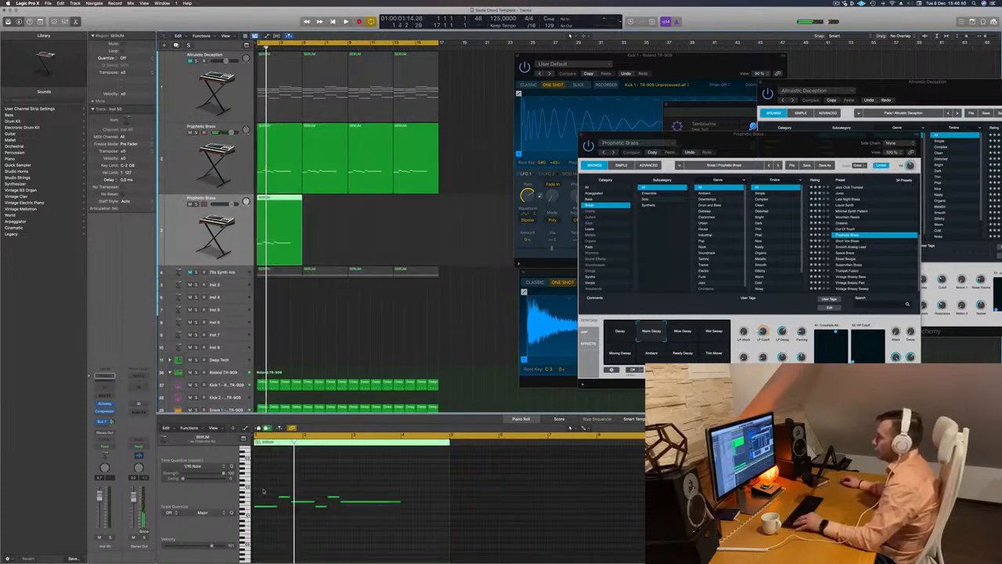
# Reduce the copied region to its last long note, fit that note within bar 4, and copy the region to bars 5, 9 and 13
pyautogui.moveTo(262, 491); pyautogui.dragTo(335, 540)
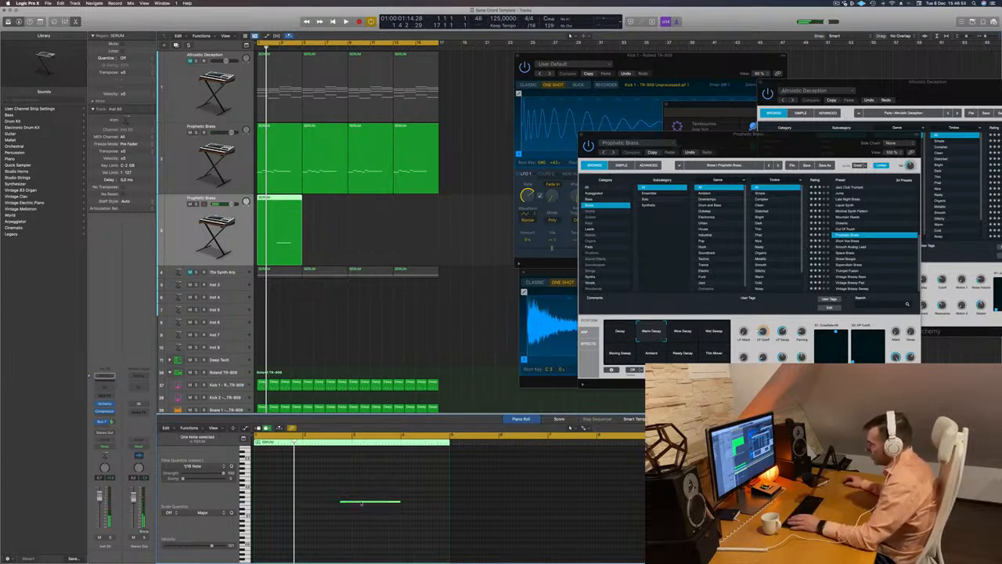
pyautogui.moveTo(361, 503); pyautogui.dragTo(446, 505)
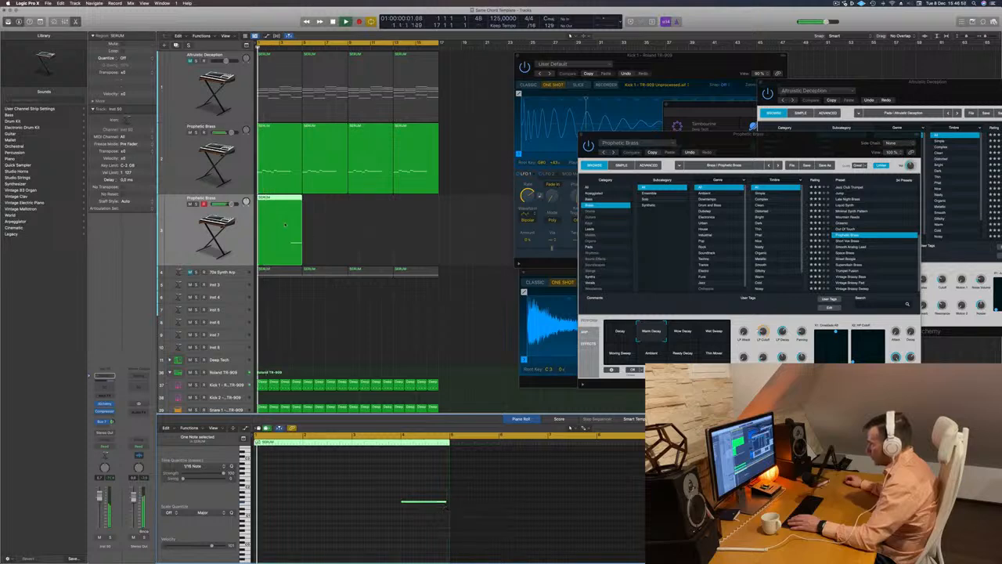
pyautogui.moveTo(284, 205); pyautogui.dragTo(360, 205)
pyautogui.press('space')
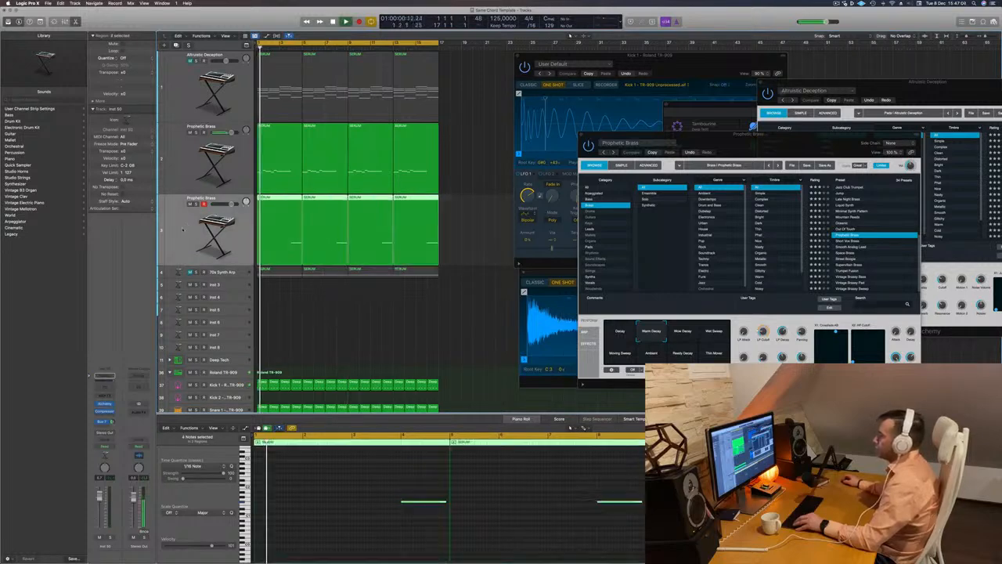
# Open the duplicate track's Alchemy window, audition Space Brass and the presets below it, and load Supervillain Brass
pyautogui.click(103, 405)
pyautogui.moveTo(517, 100); pyautogui.dragTo(639, 137)
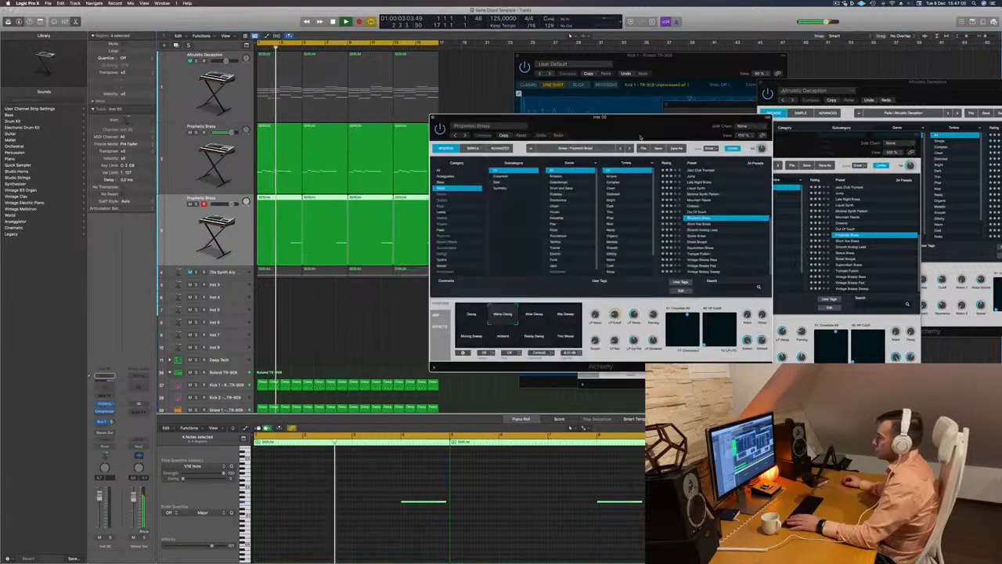
pyautogui.click(718, 237)
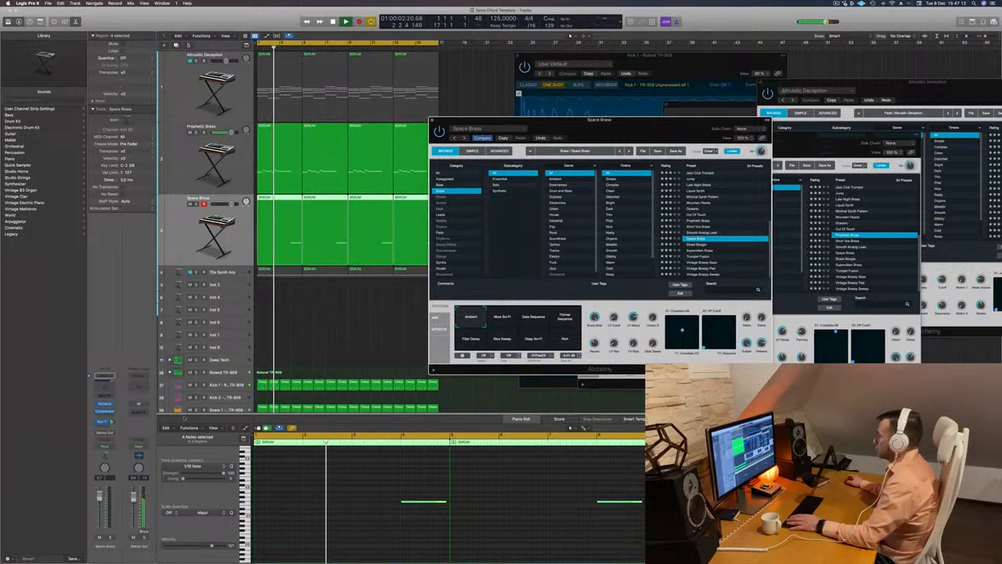
pyautogui.moveTo(99, 496); pyautogui.dragTo(99, 503)
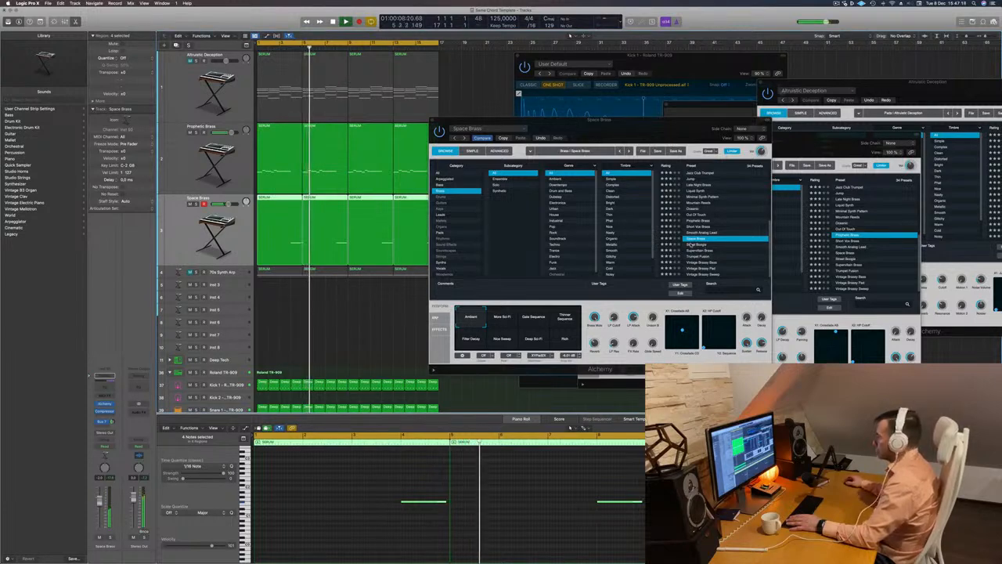
pyautogui.click(686, 246)
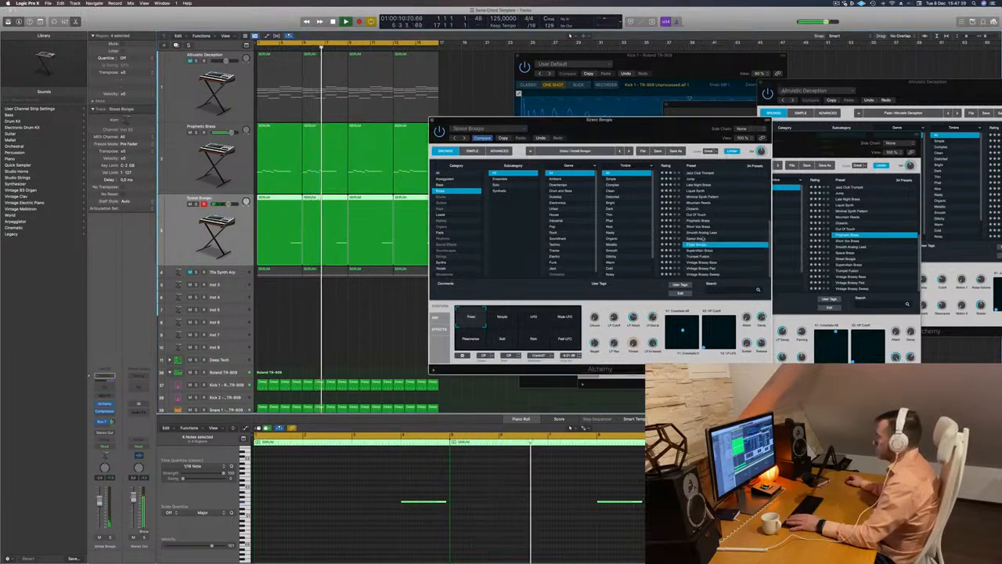
pyautogui.press('Down')
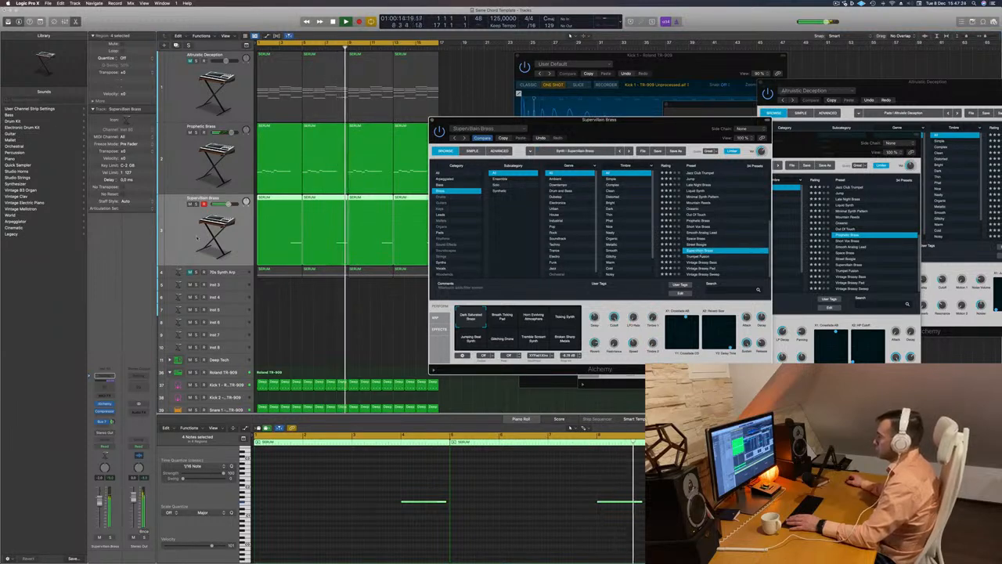
# Lower the Supervillain Brass track's volume during playback and close its synth window
pyautogui.moveTo(544, 120); pyautogui.dragTo(633, 101)
pyautogui.press('space')
pyautogui.press('space')
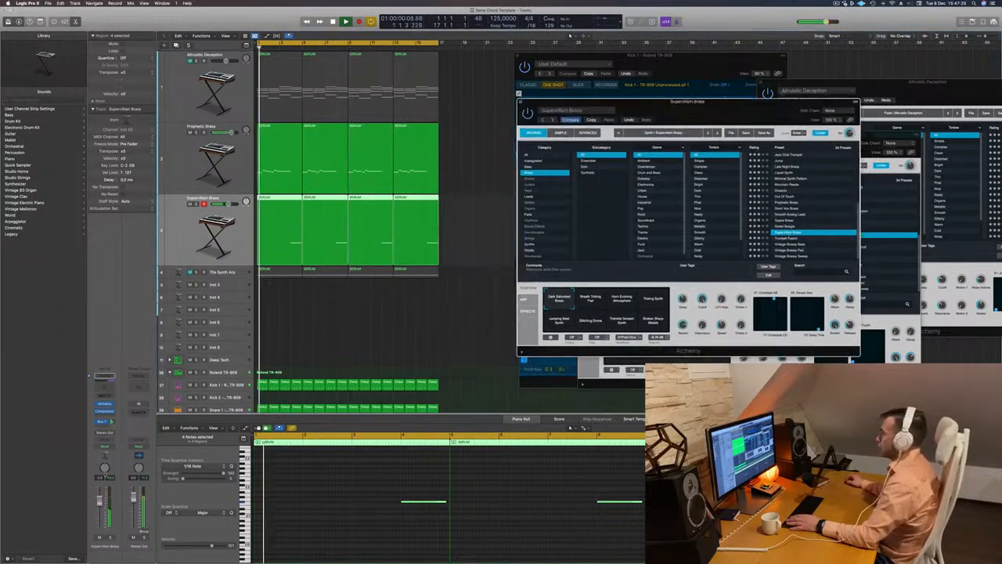
pyautogui.moveTo(228, 204); pyautogui.dragTo(223, 204)
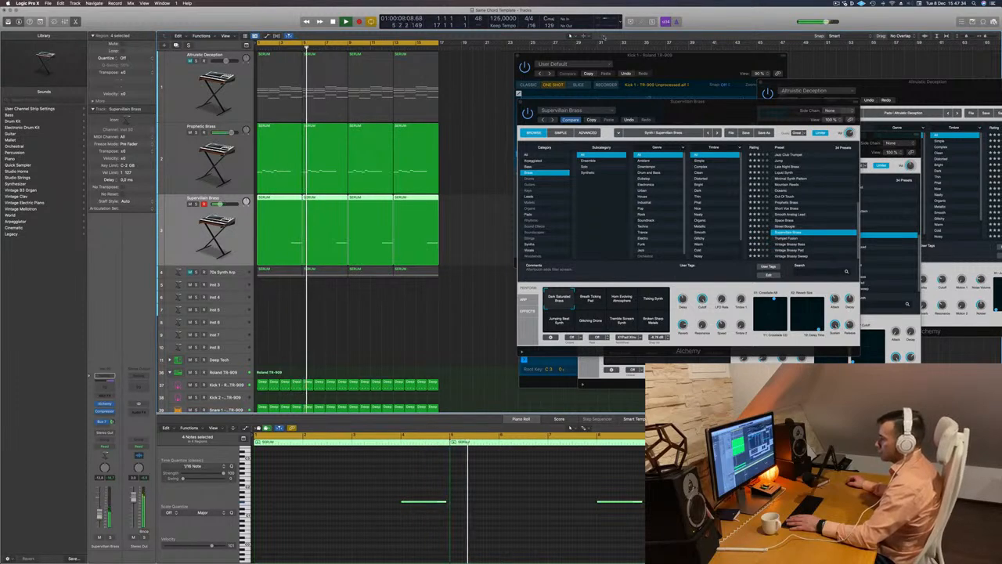
pyautogui.moveTo(523, 103); pyautogui.dragTo(477, 100)
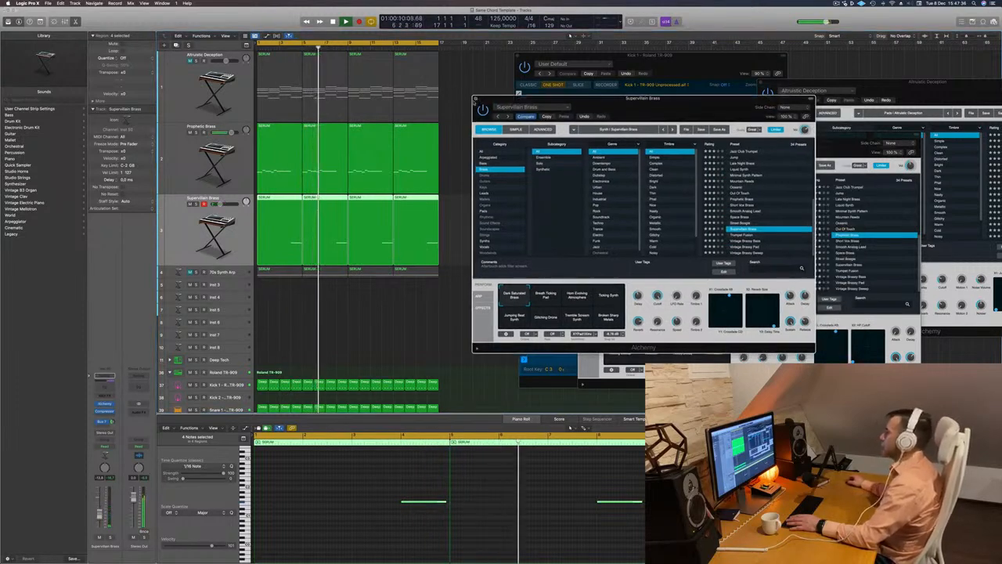
pyautogui.click(475, 99)
pyautogui.press('Return')
# Duplicate the Altruistic Deception chord track with its settings
pyautogui.click(187, 102)
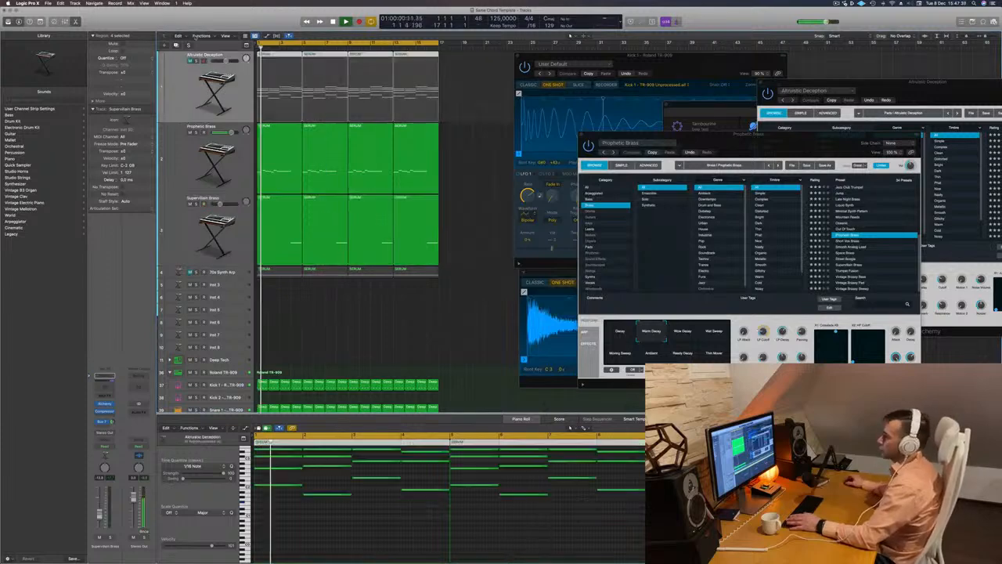
pyautogui.press('super+d')
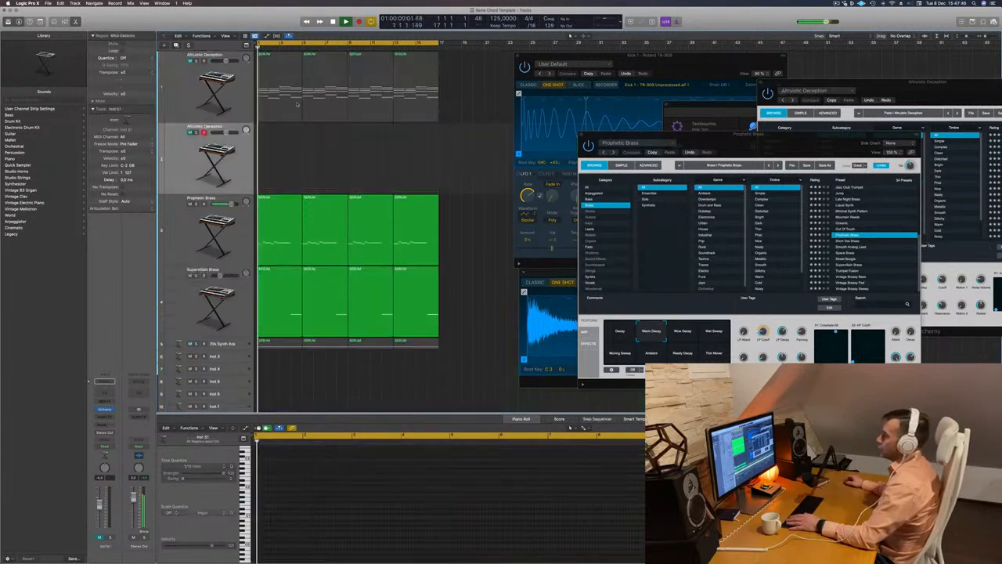
# Copy the first chord region onto the duplicated track and delete its upper chord notes, keeping only the lowest note of each chord
pyautogui.press('r')
pyautogui.scroll(4, 318, 484)
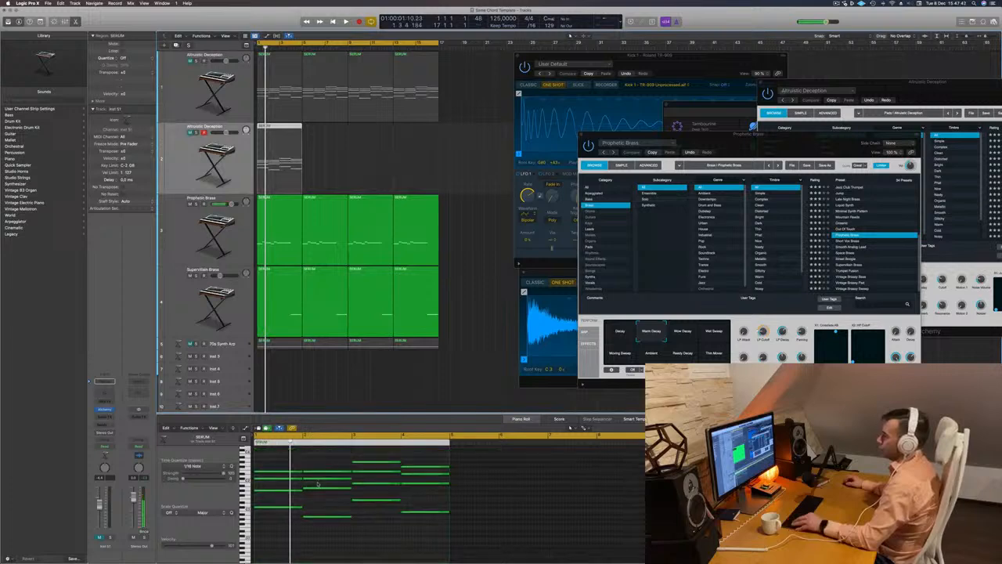
pyautogui.moveTo(273, 464); pyautogui.dragTo(401, 506)
pyautogui.press('Delete')
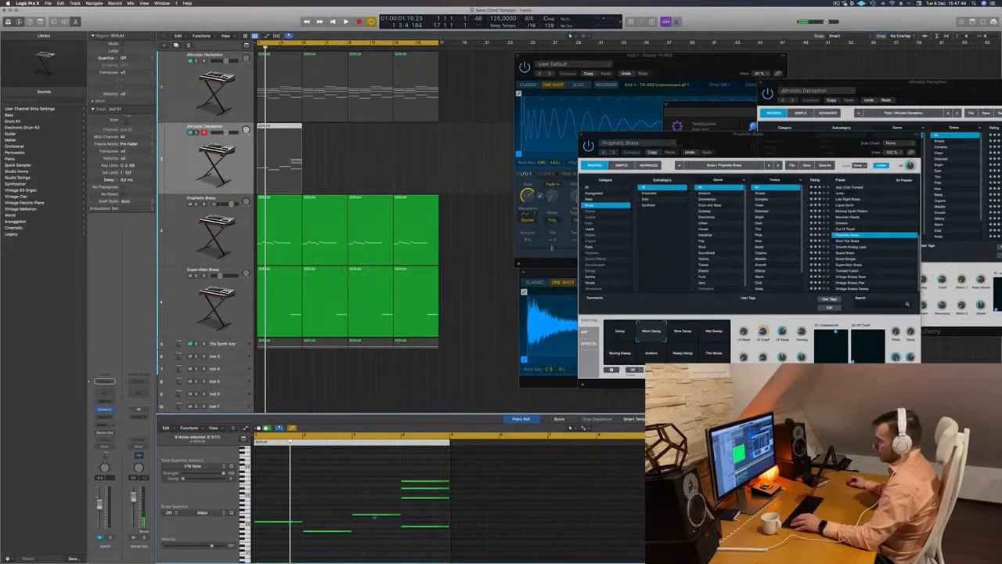
pyautogui.press('space')
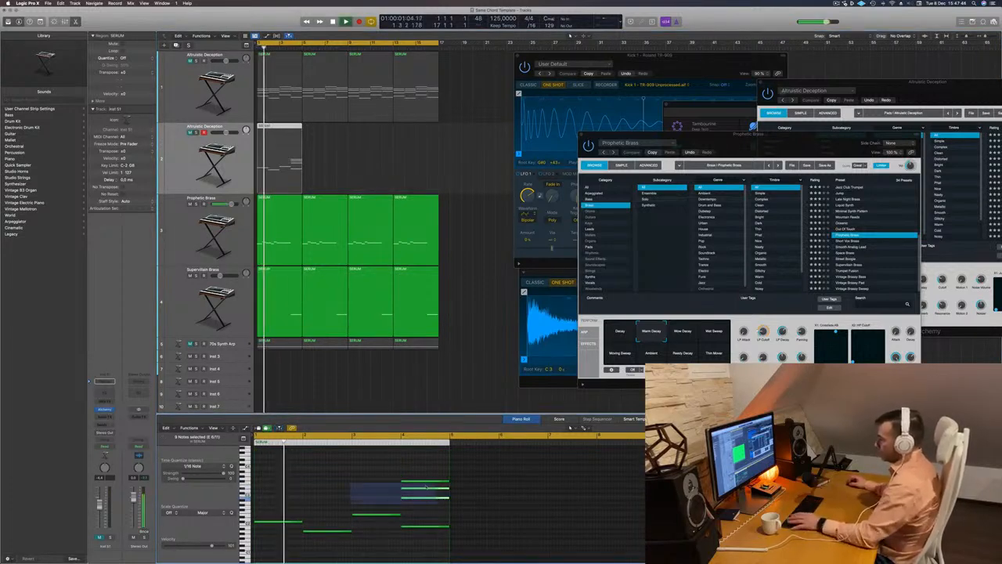
pyautogui.press('Delete')
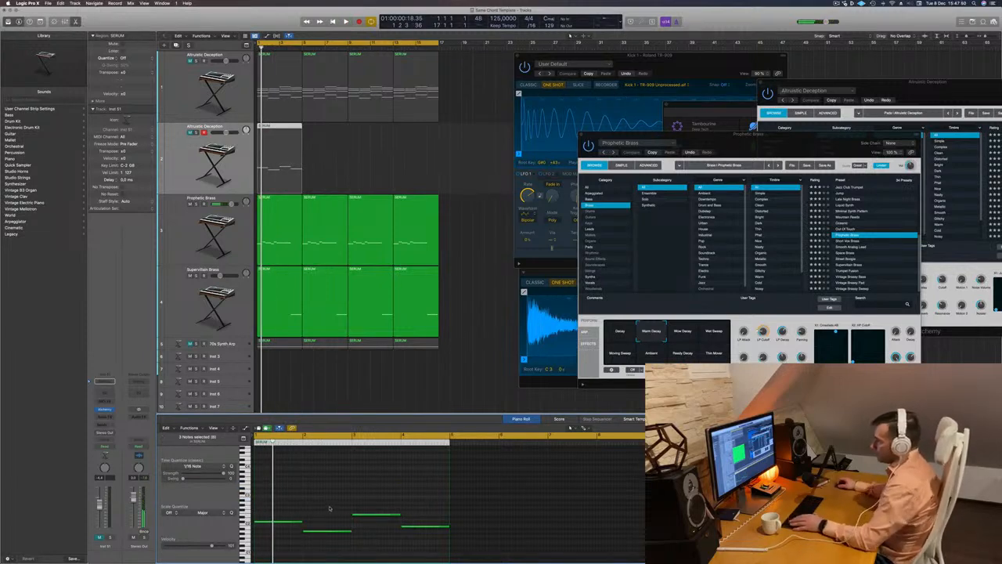
# Shorten the four bass notes, start them later within their bars, and copy each one half a bar later
pyautogui.moveTo(293, 505); pyautogui.dragTo(391, 545)
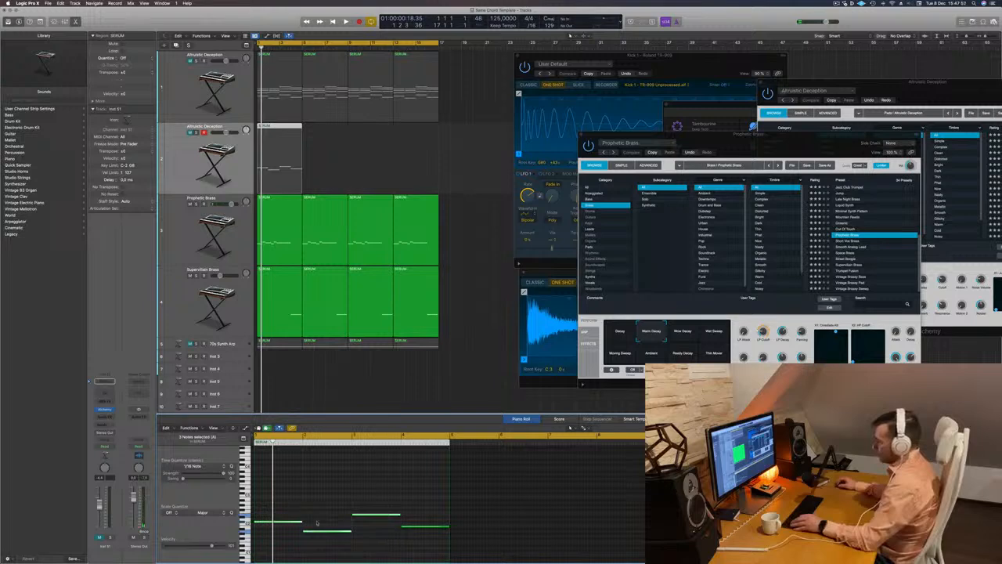
pyautogui.moveTo(297, 504); pyautogui.dragTo(415, 546)
pyautogui.scroll(4, 414, 546)
pyautogui.hscroll(-2, 338, 518)
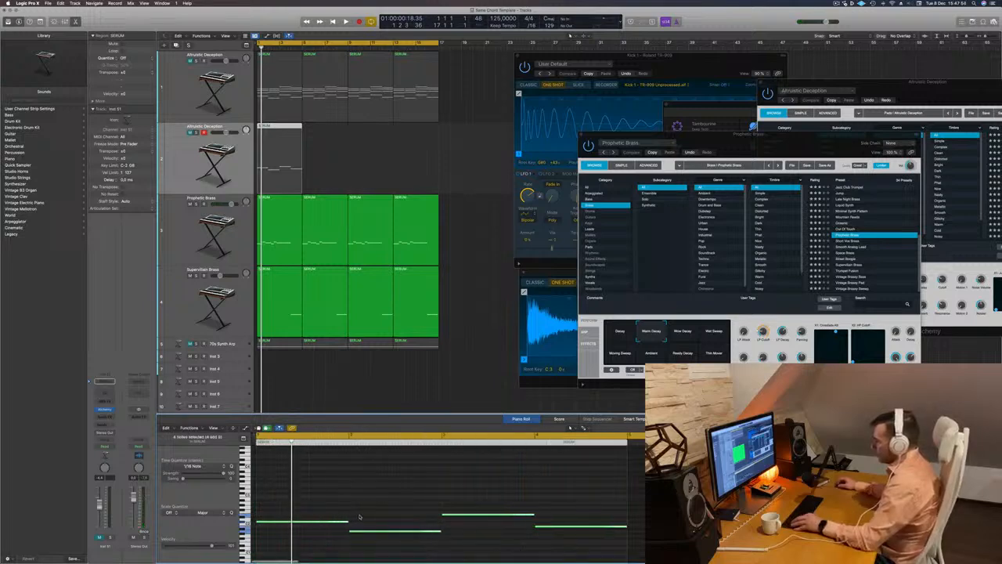
pyautogui.moveTo(347, 521); pyautogui.dragTo(296, 523)
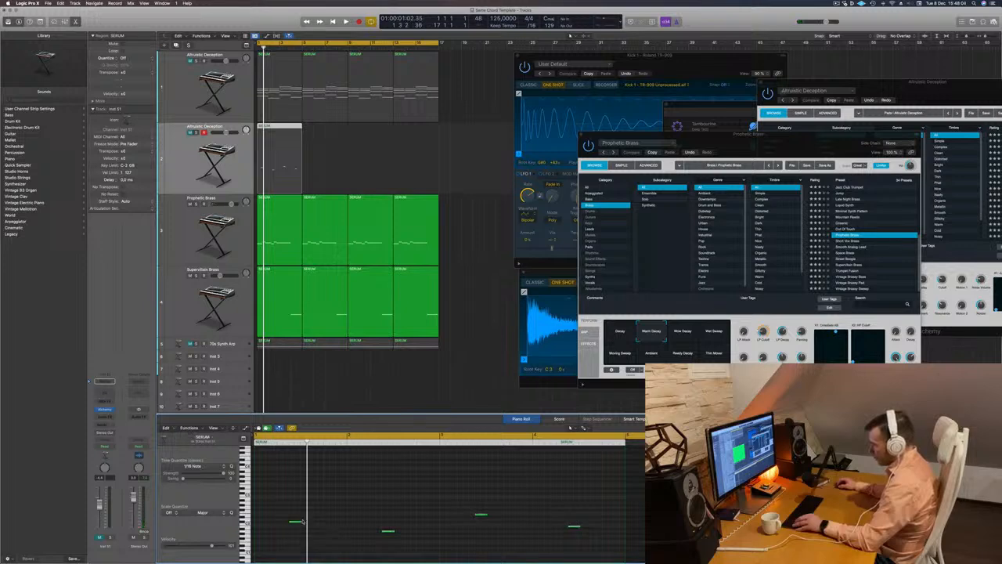
pyautogui.moveTo(301, 522); pyautogui.dragTo(357, 528)
pyautogui.press('space')
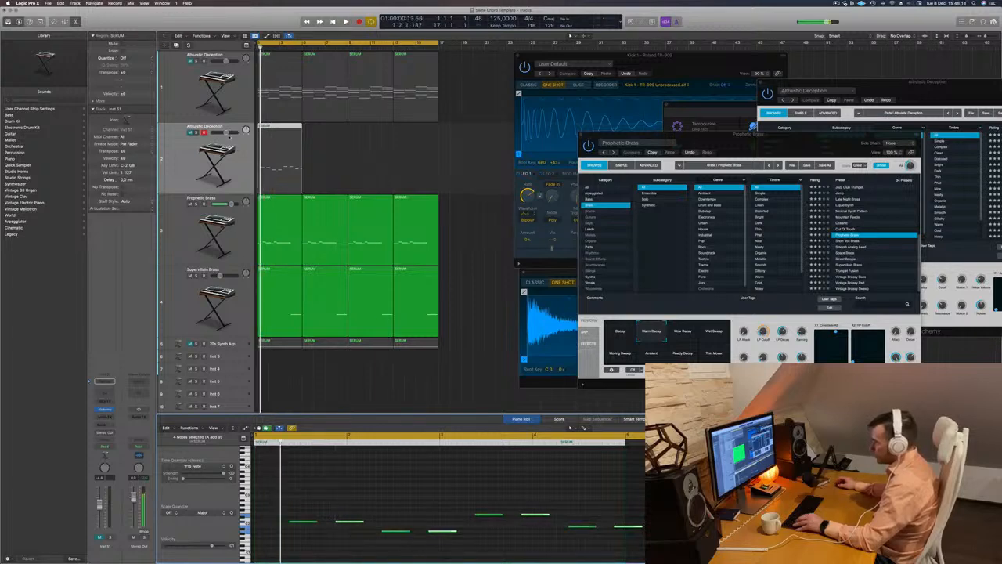
# Unmute the new bass track, open its Alchemy window, and load the Europa Bass preset from the Bass category
pyautogui.click(178, 163)
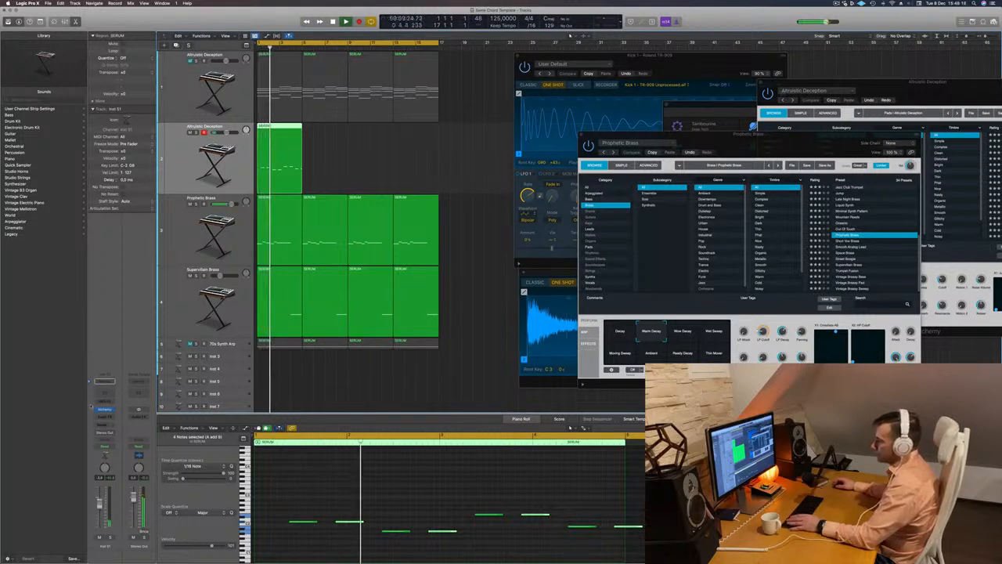
pyautogui.click(104, 409)
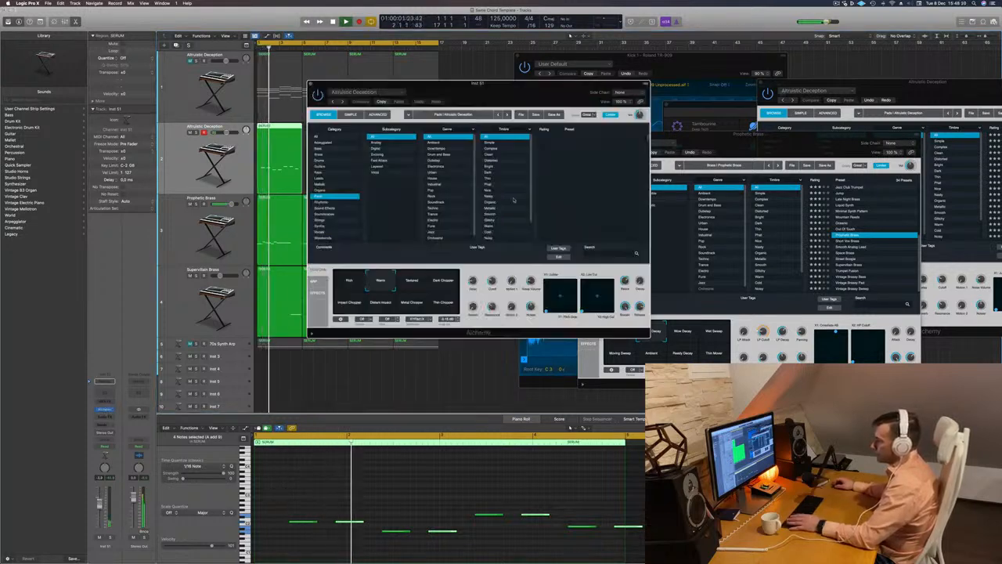
pyautogui.moveTo(508, 92); pyautogui.dragTo(632, 138)
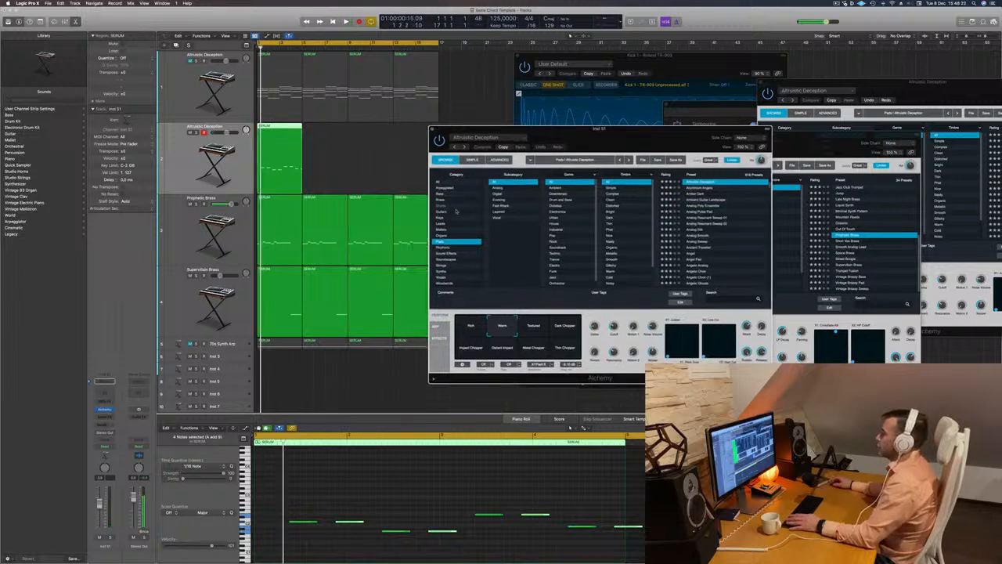
pyautogui.click(445, 193)
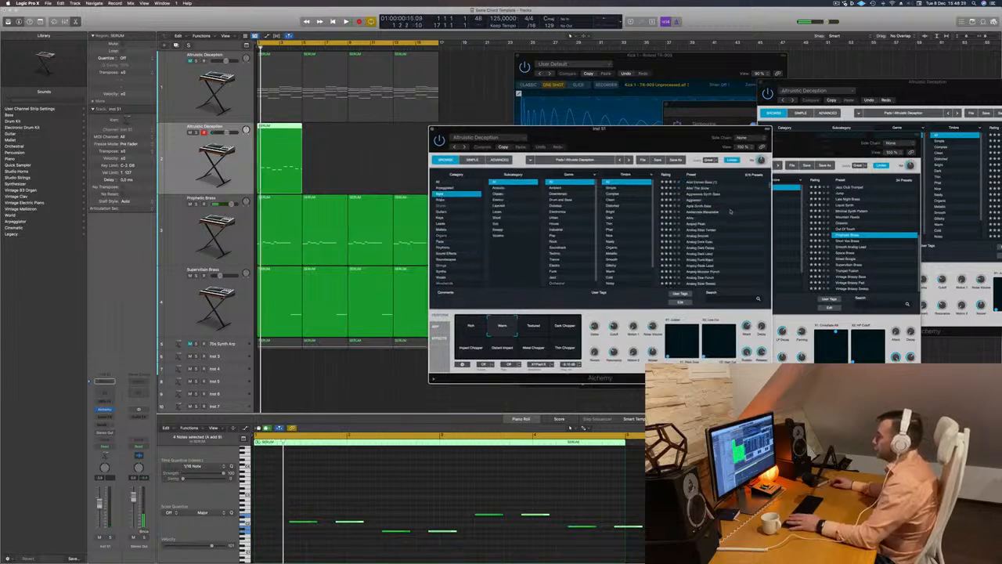
pyautogui.scroll(5, 729, 210)
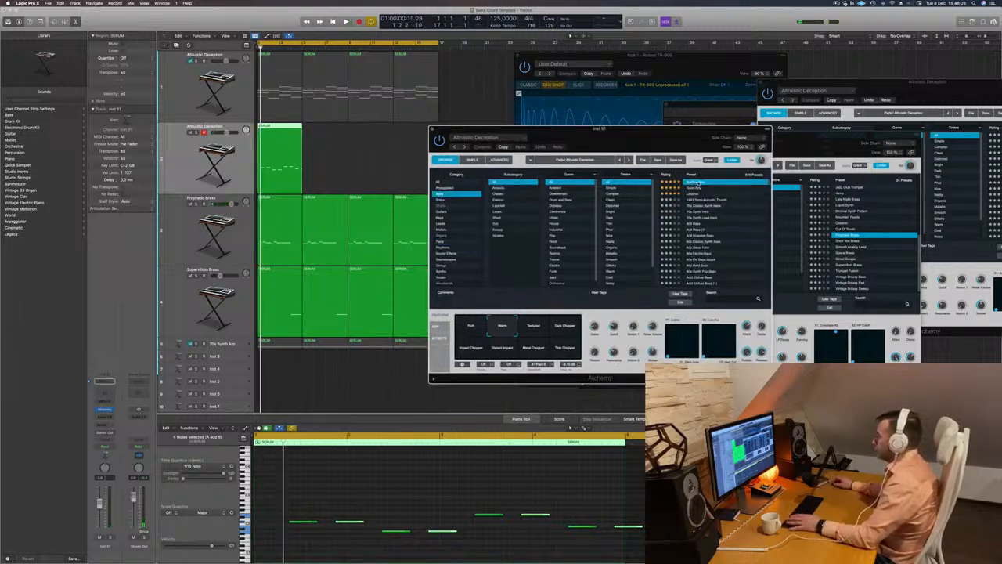
pyautogui.moveTo(656, 139); pyautogui.dragTo(662, 139)
pyautogui.press('space')
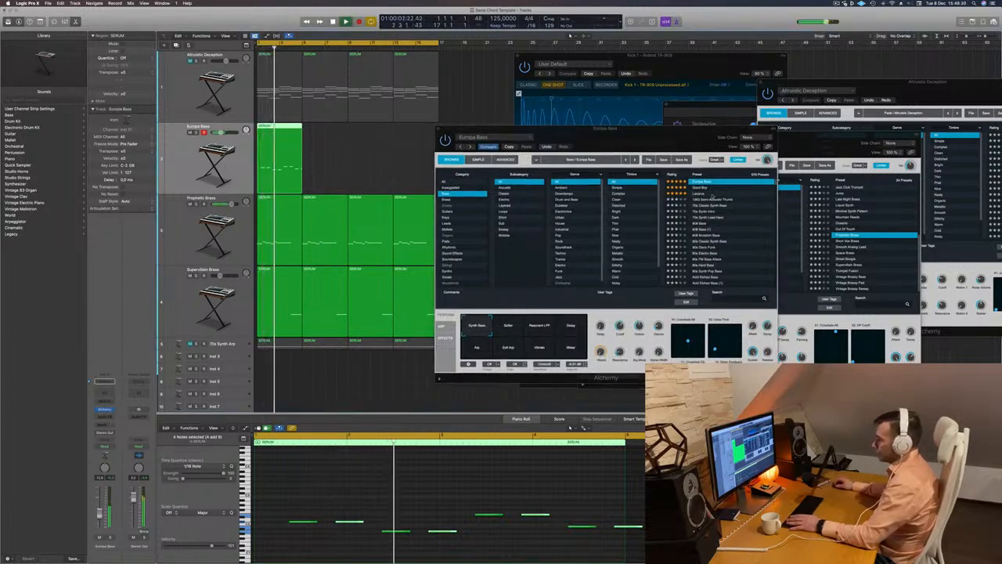
# Audition the bass presets Good Boy, Lazarus, 70s Classic Synth Bass and 808 Bass during playback
pyautogui.click(700, 189)
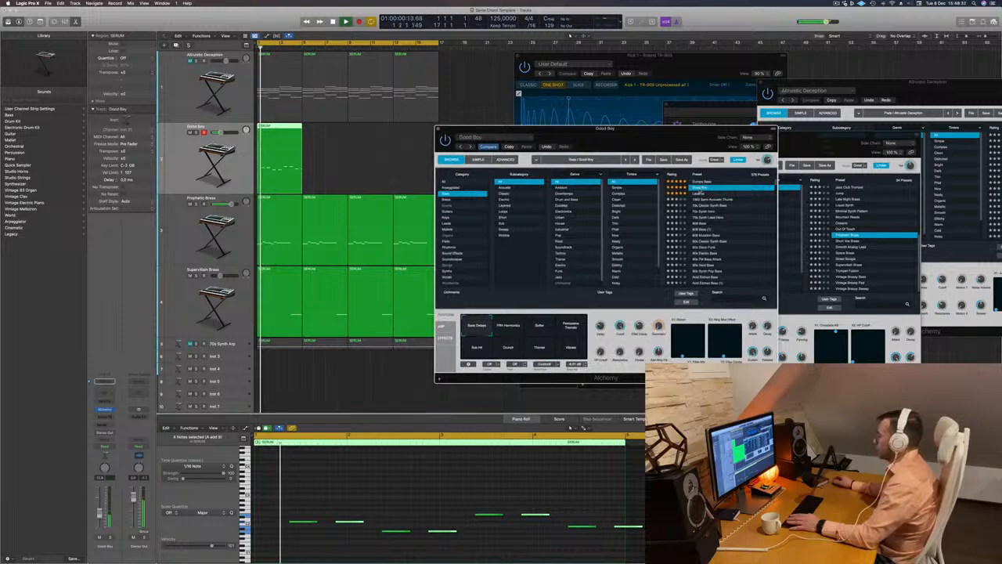
pyautogui.click(699, 193)
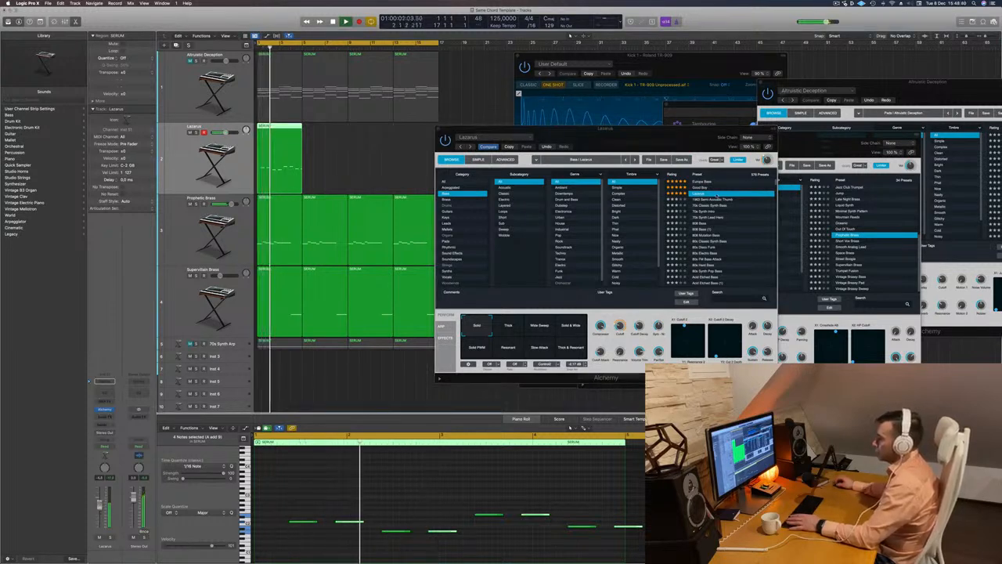
pyautogui.click(707, 206)
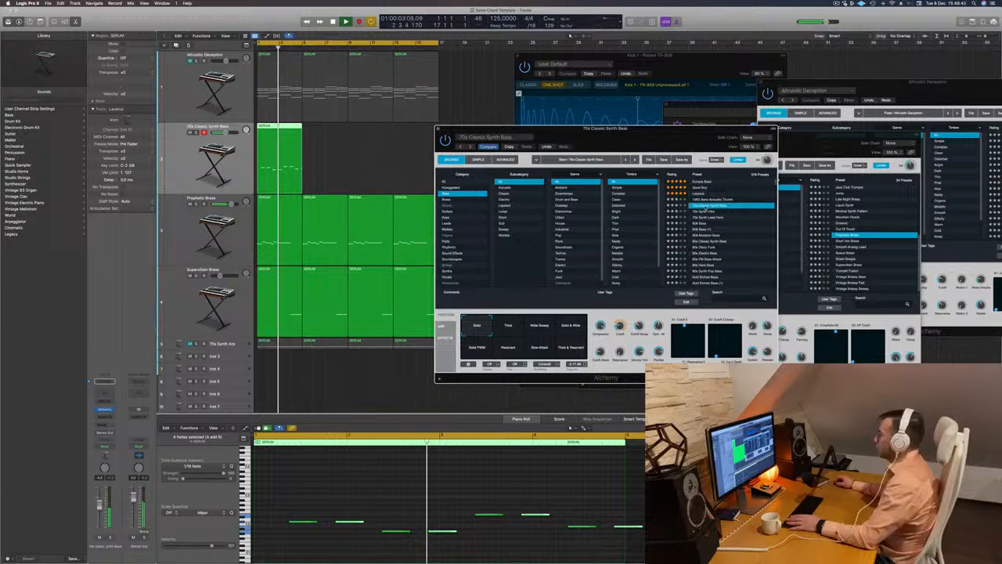
pyautogui.click(704, 212)
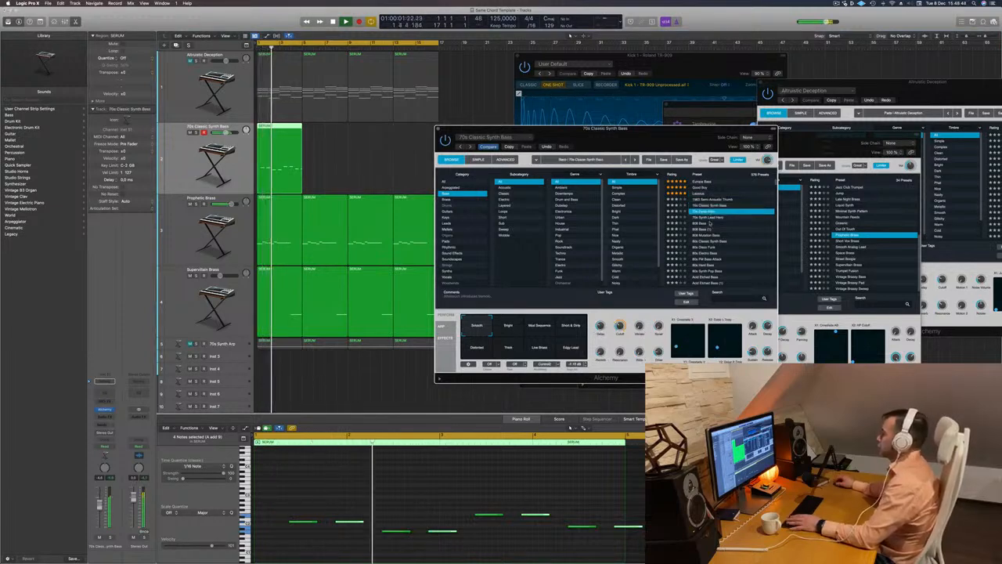
pyautogui.click(700, 223)
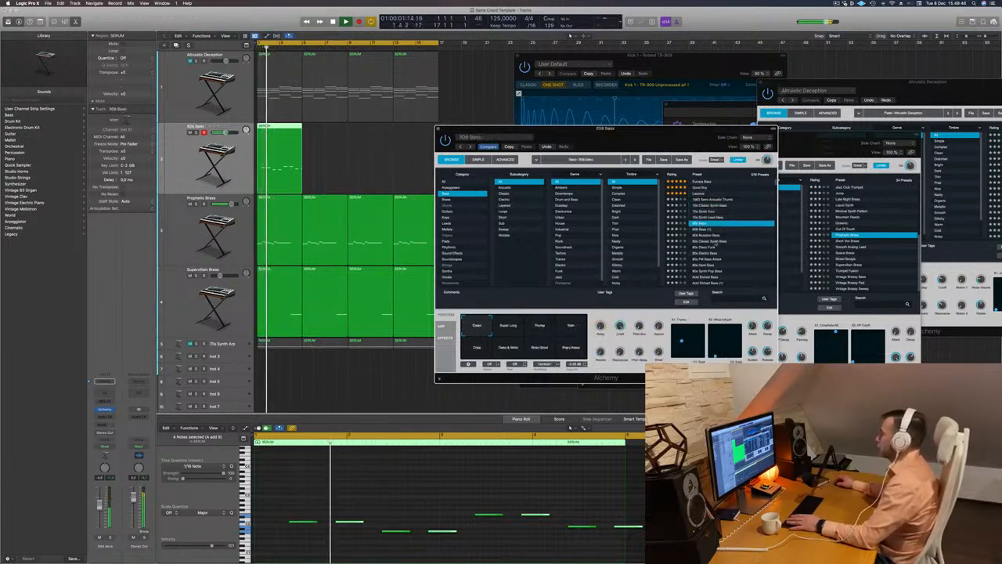
pyautogui.scroll(-2, 714, 246)
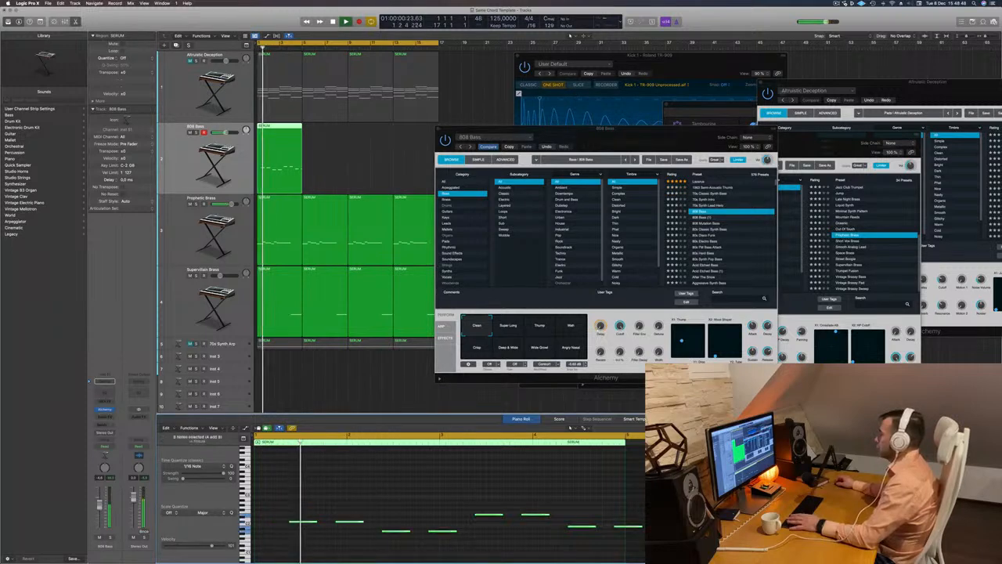
# Try all eight bass notes one and two octaves higher during playback, and return them to their original octave
pyautogui.scroll(-2, 474, 491)
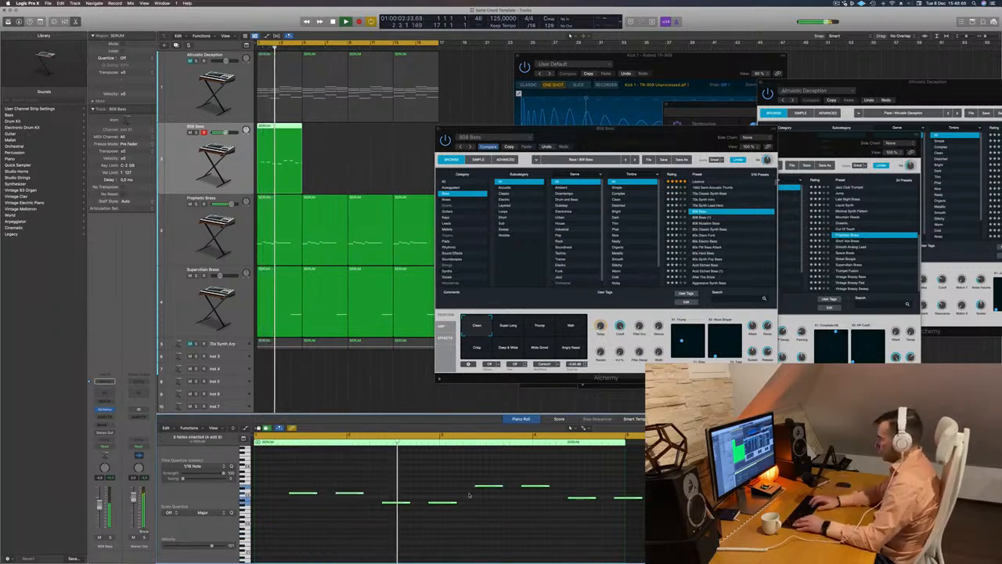
pyautogui.scroll(-2, 469, 495)
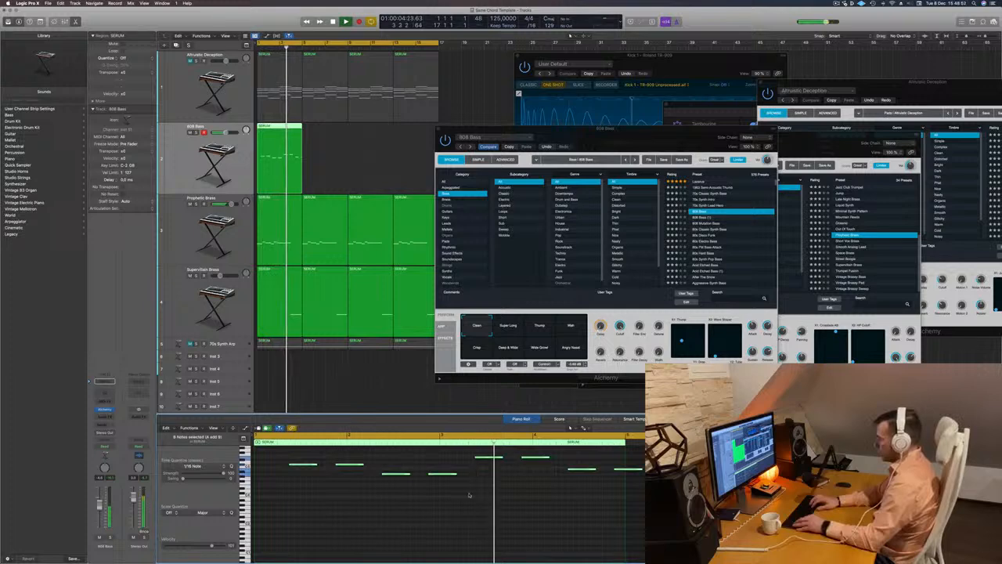
pyautogui.scroll(4, 469, 495)
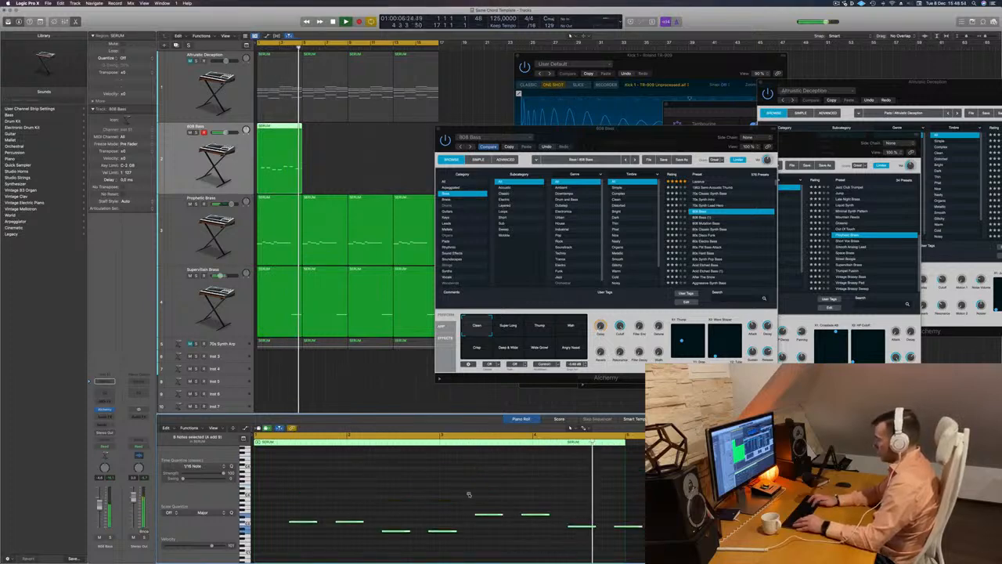
# Audition the 808 Mutation Bass preset on the bass track
pyautogui.moveTo(663, 130); pyautogui.dragTo(625, 128)
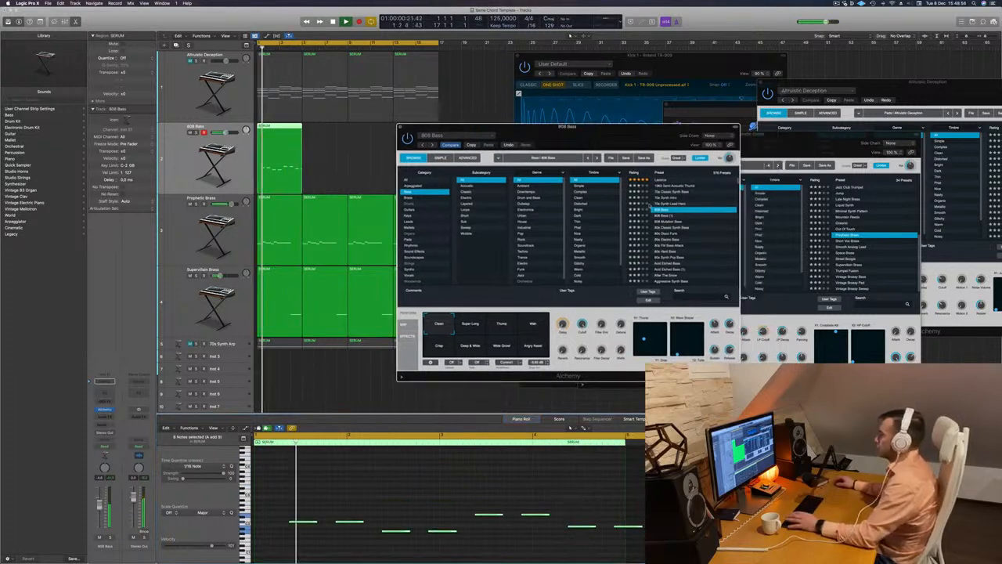
pyautogui.click(689, 223)
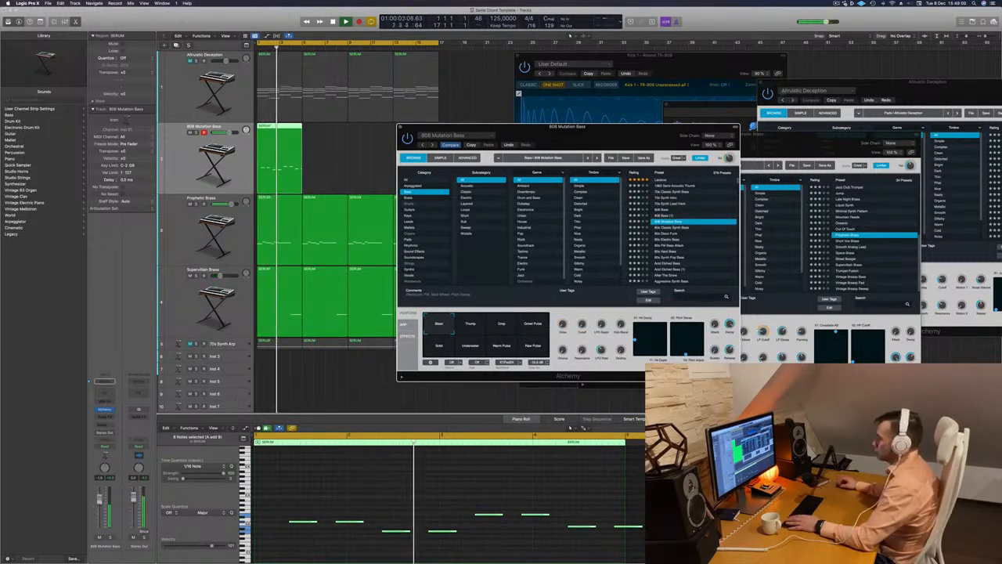
# Transpose all eight bass notes up one octave and nudge them slightly earlier
pyautogui.click(378, 492)
pyautogui.press('super+a')
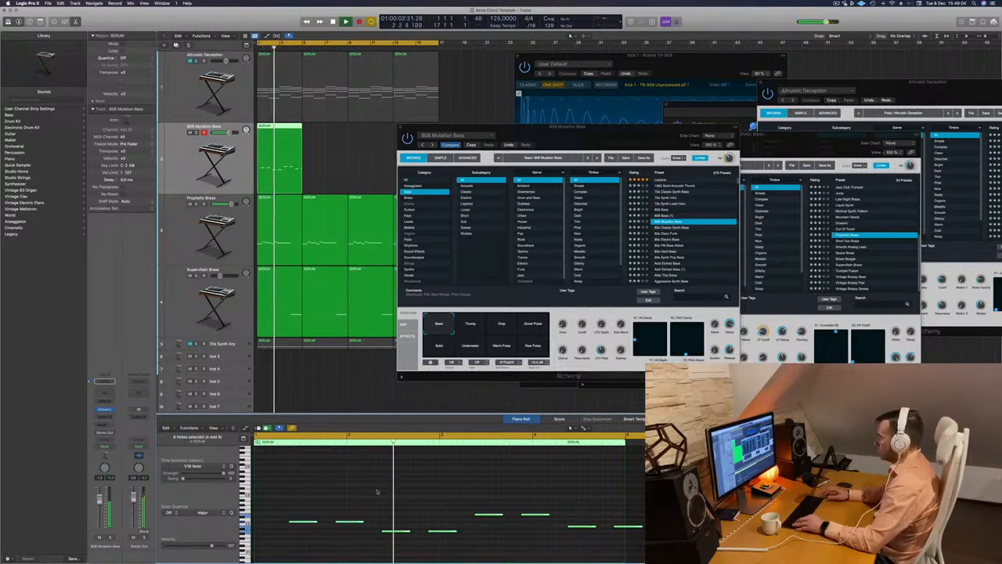
pyautogui.hotkey('alt', 'shift', 'Up')
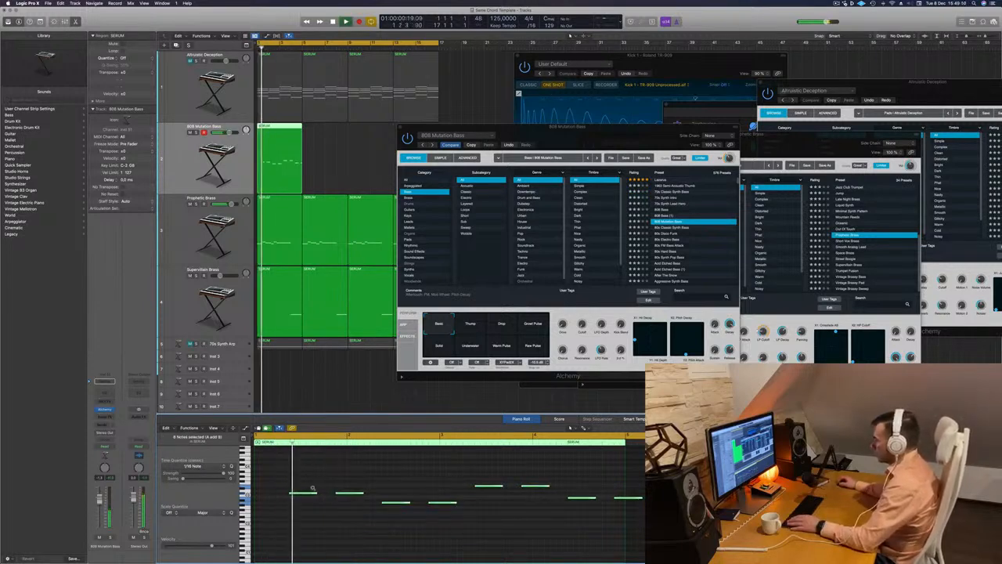
pyautogui.hotkey('alt', 'Left')
pyautogui.hotkey('alt', 'Right')
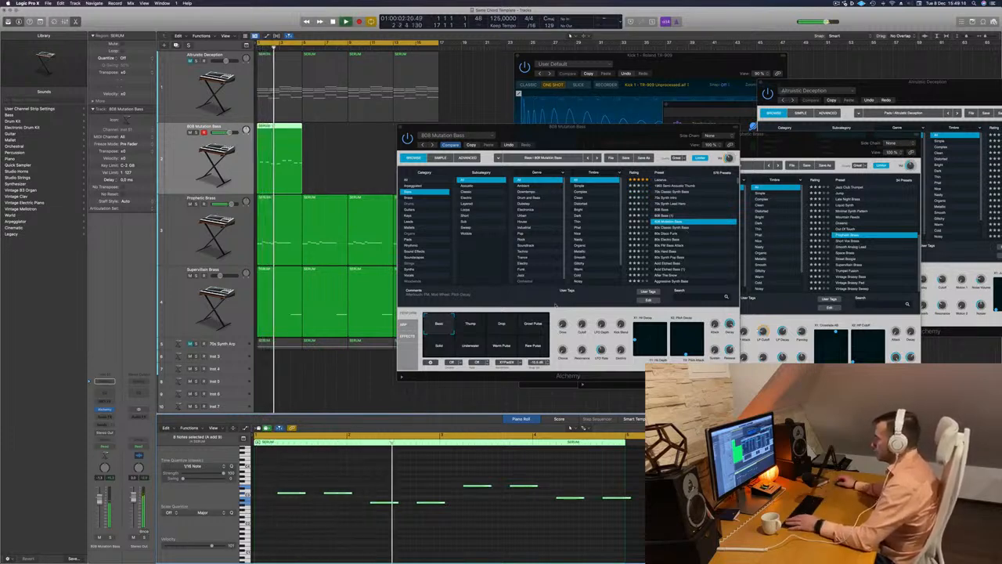
# Audition the bass presets 80s Disco Funk, 80s Electro Bass and 80s FM Bass Attack
pyautogui.click(665, 234)
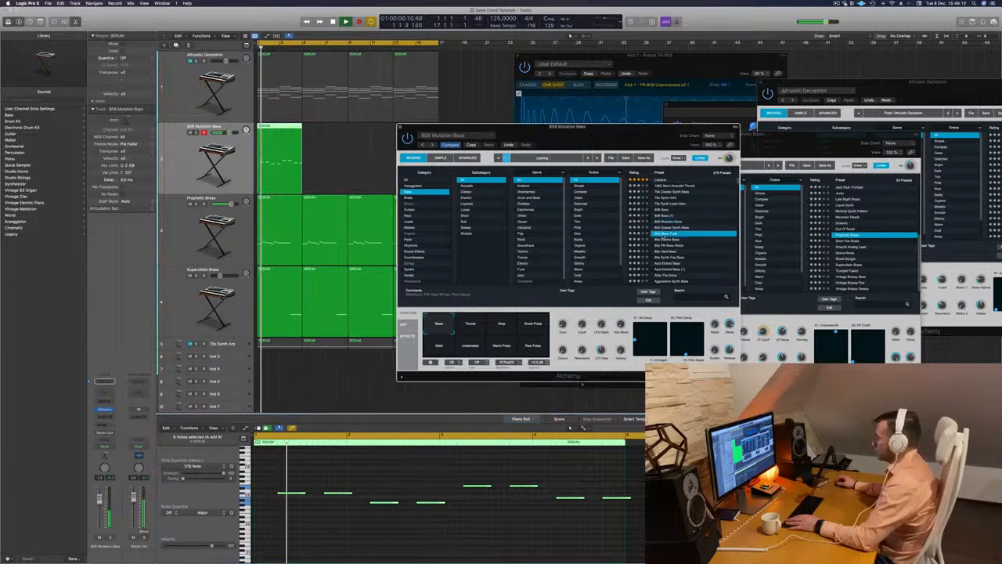
pyautogui.click(679, 240)
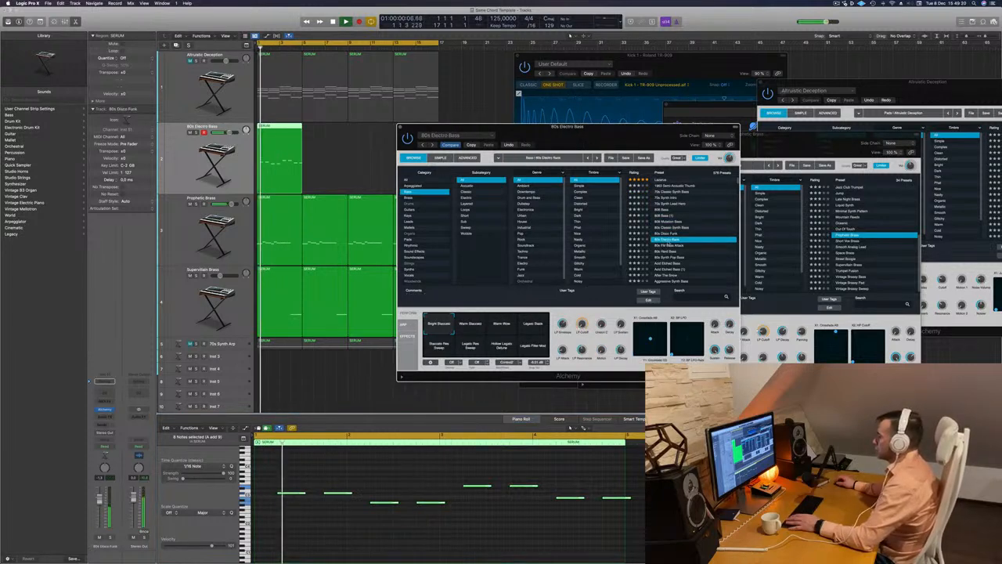
pyautogui.press('Down')
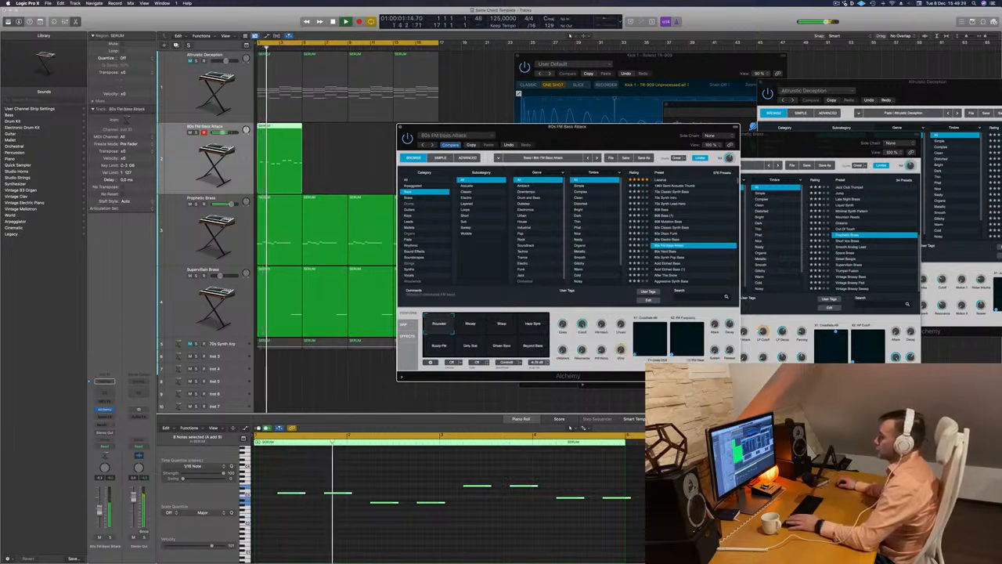
pyautogui.click(458, 523)
pyautogui.press('Return')
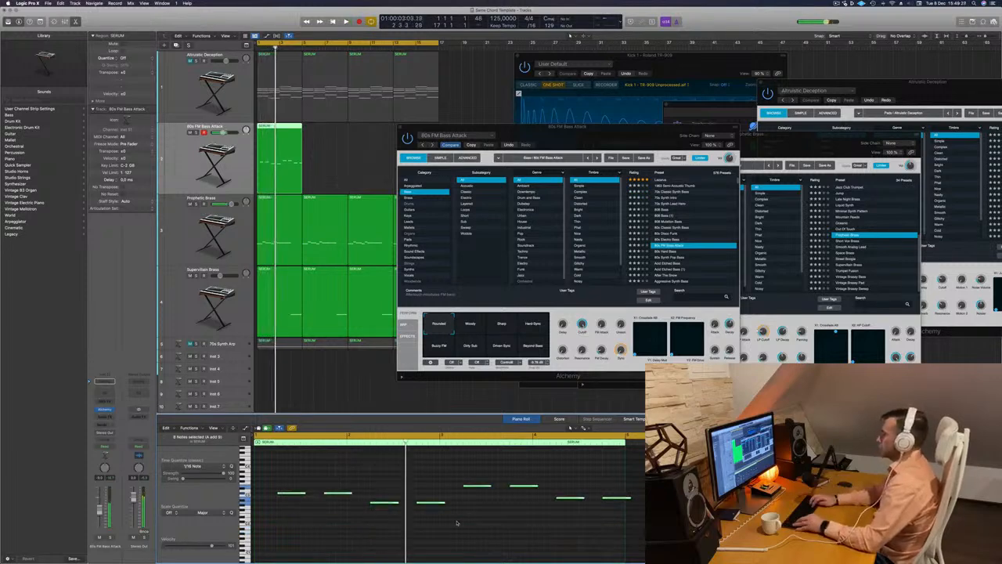
# Audition Acid Etched Bass and Aggressive Synth Bass on the bass track, and load Alchemists Wavetable
pyautogui.click(691, 263)
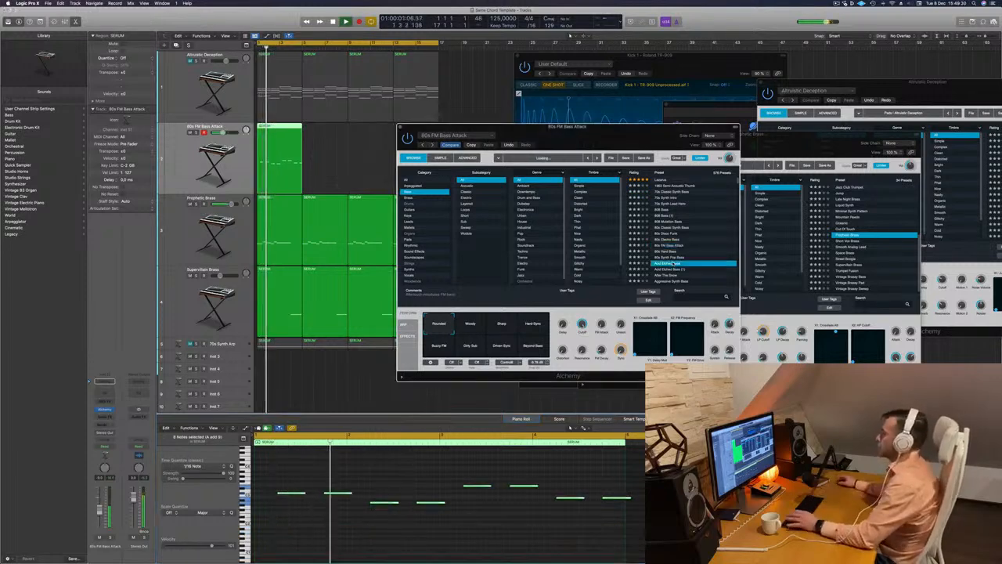
pyautogui.scroll(-3, 705, 236)
pyautogui.click(676, 244)
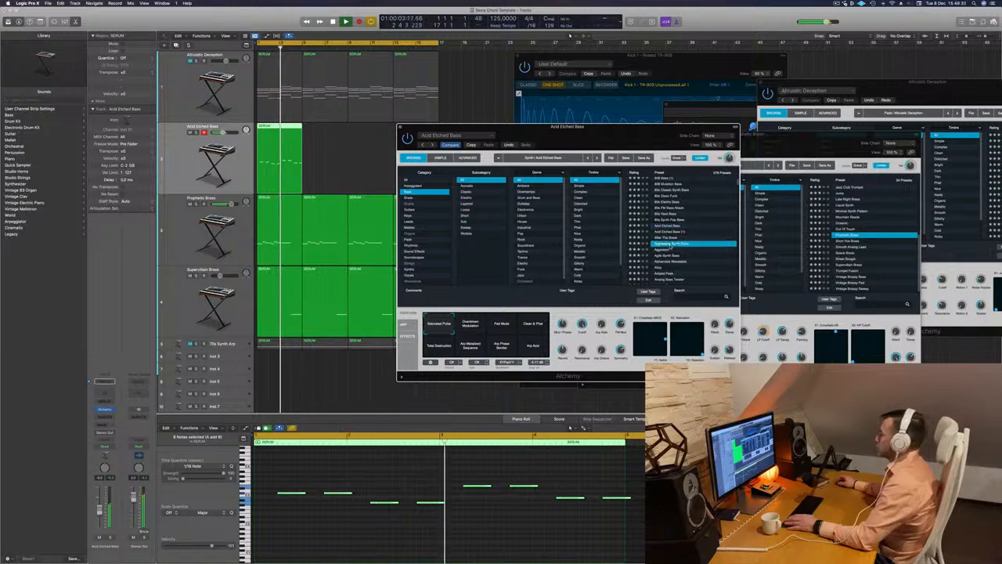
pyautogui.scroll(-2, 687, 239)
pyautogui.click(688, 236)
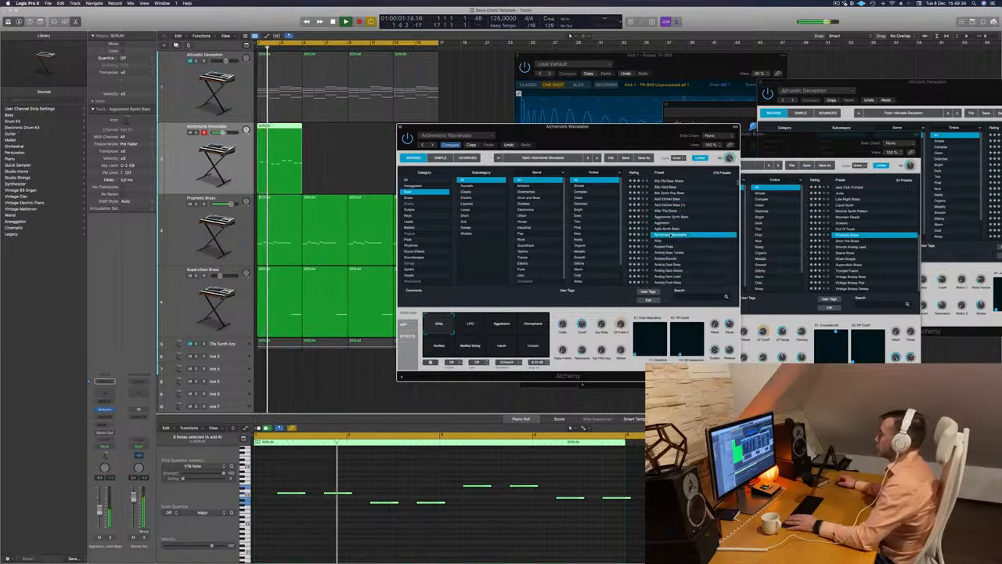
# Audition the bass presets Analog Bounce, Analog Funk Bass and Analog Monster Punch against the playing loop
pyautogui.scroll(-2, 688, 235)
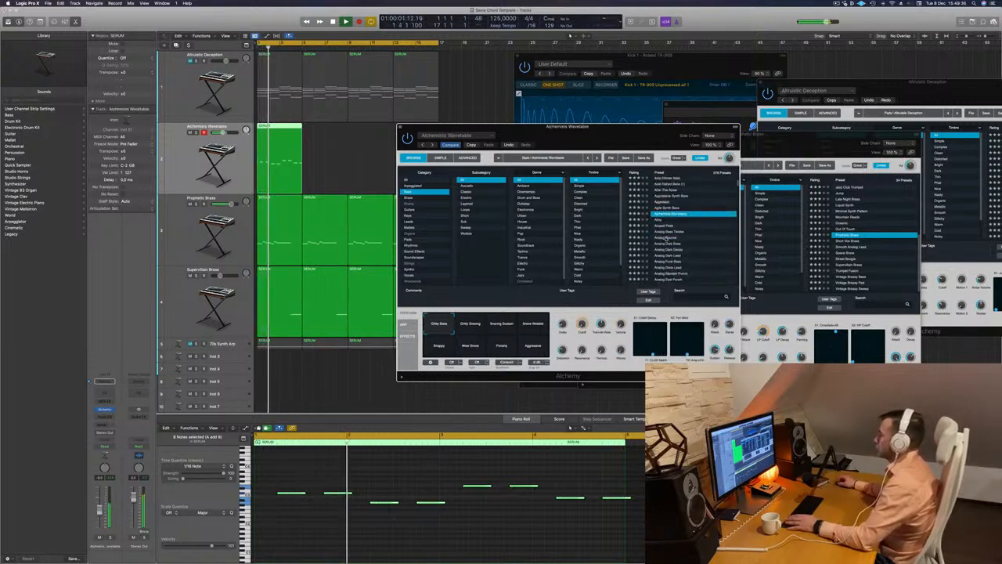
pyautogui.click(667, 238)
pyautogui.scroll(-2, 665, 235)
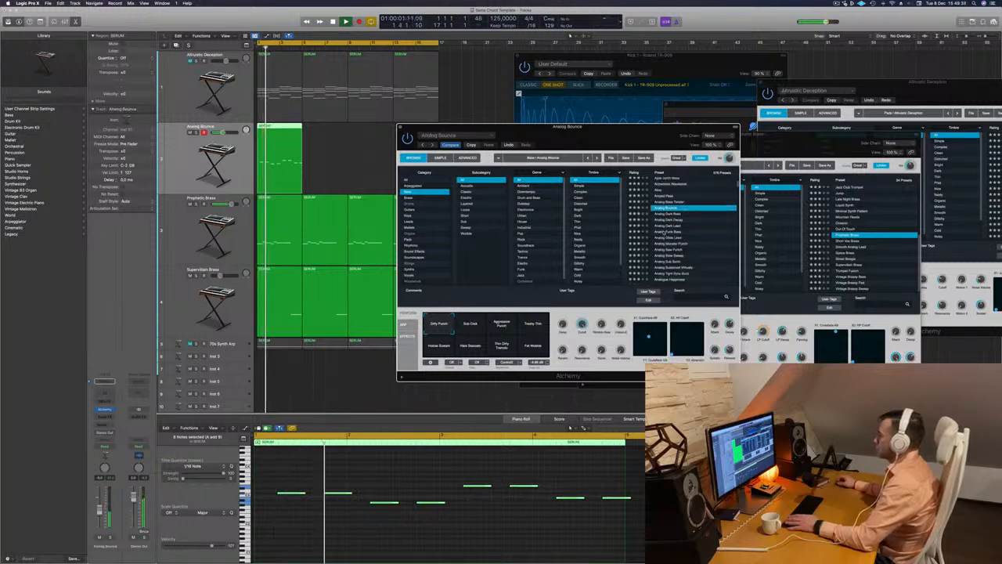
pyautogui.click(662, 233)
pyautogui.scroll(-1, 694, 233)
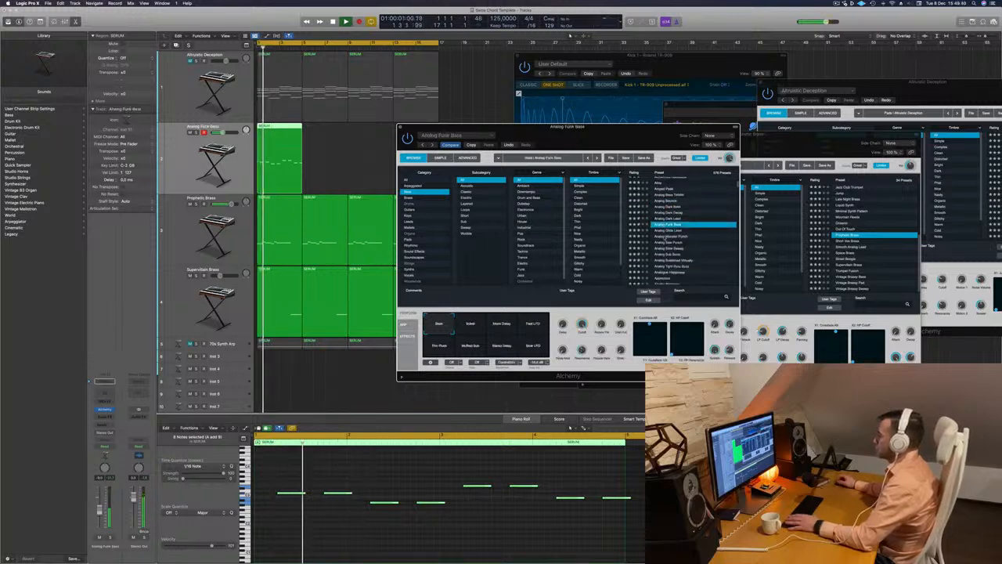
pyautogui.click(665, 237)
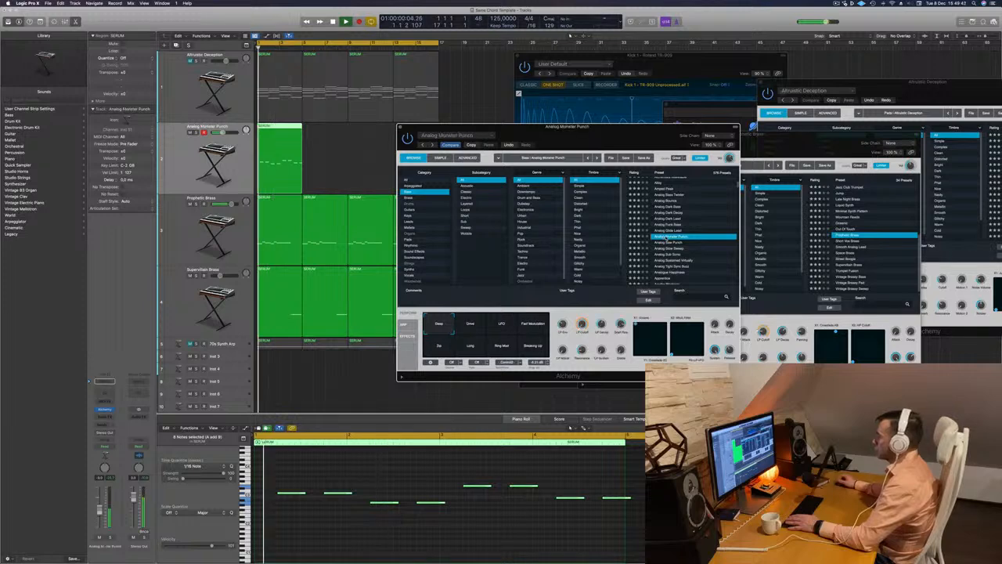
# Audition the bass presets Analog Sub Sonic, Apprentice and Baby Dropper on the bass track
pyautogui.scroll(-2, 665, 235)
pyautogui.click(667, 237)
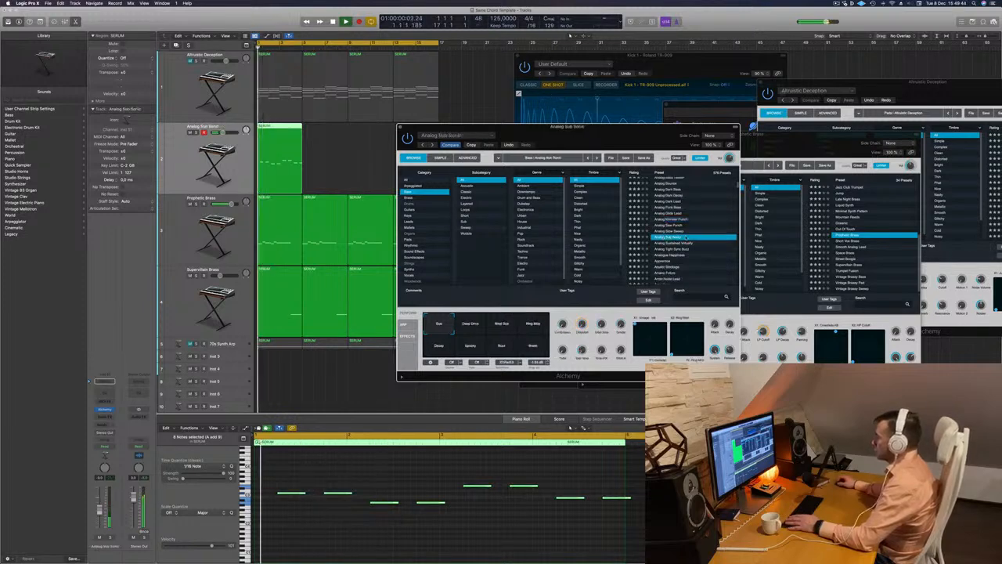
pyautogui.scroll(-2, 677, 241)
pyautogui.click(663, 236)
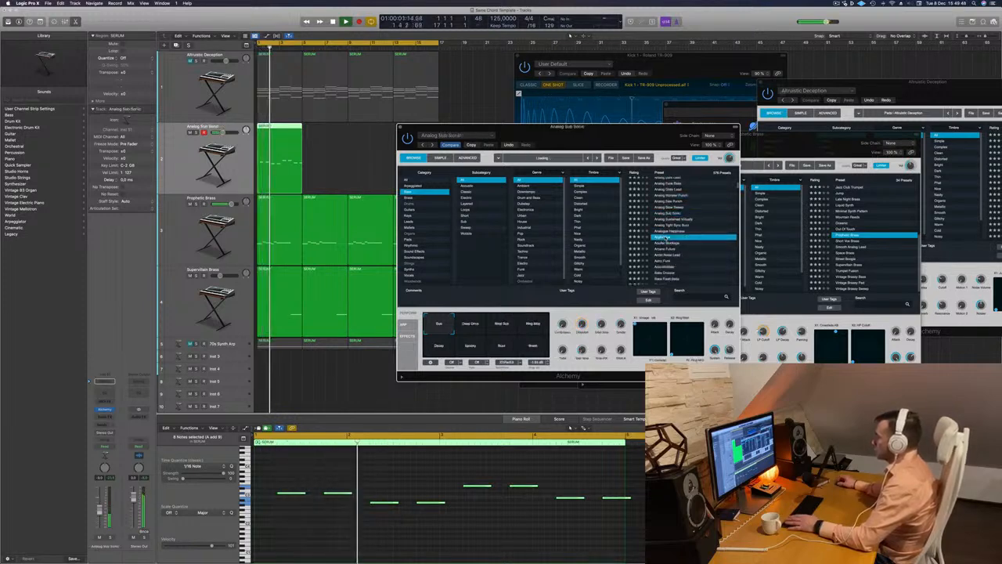
pyautogui.scroll(-3, 665, 237)
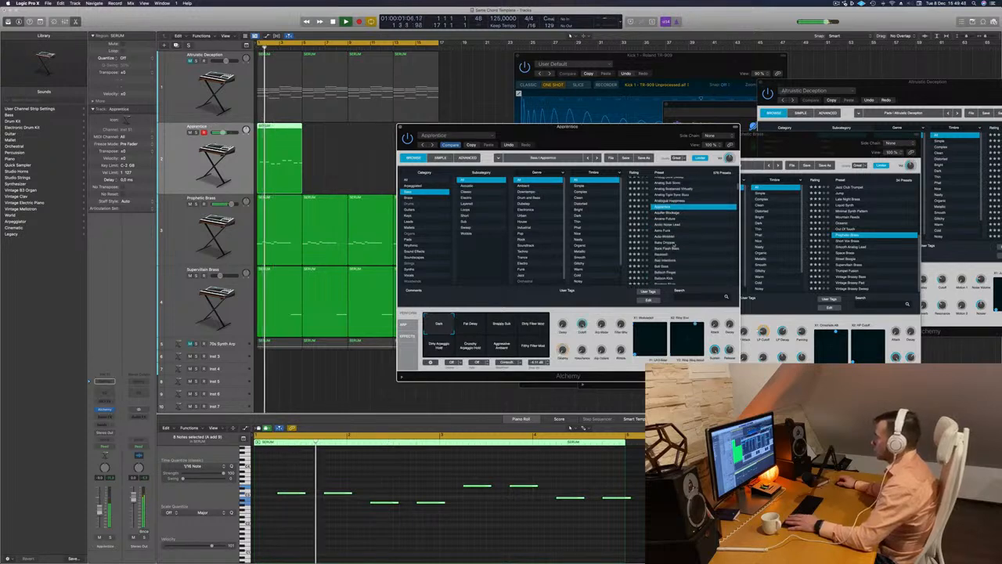
pyautogui.click(666, 242)
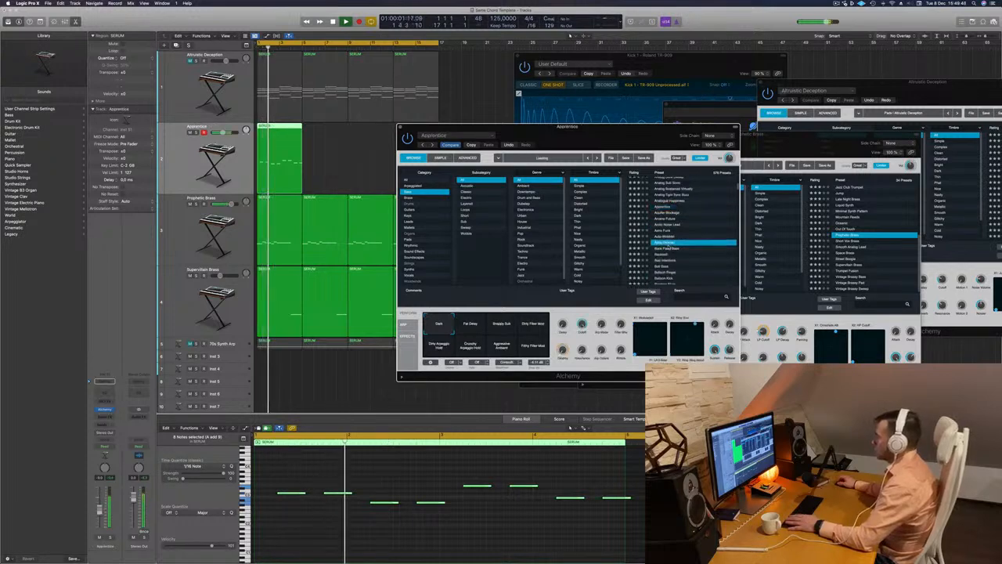
# Add the Techno genre to the preset filter, load the Bass Patterns preset and restart playback
pyautogui.click(532, 252)
pyautogui.click(665, 233)
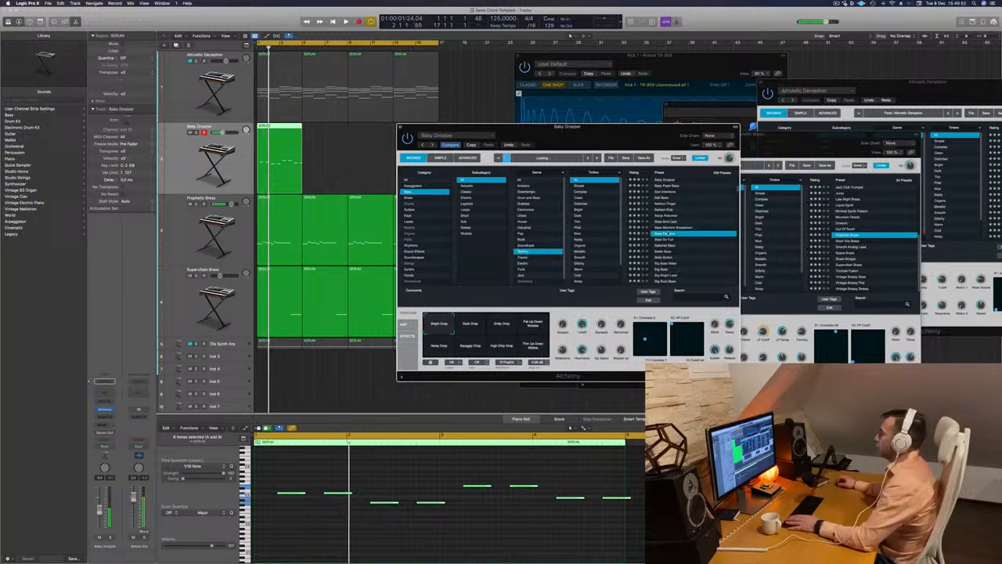
pyautogui.press('space')
pyautogui.scroll(-3, 681, 229)
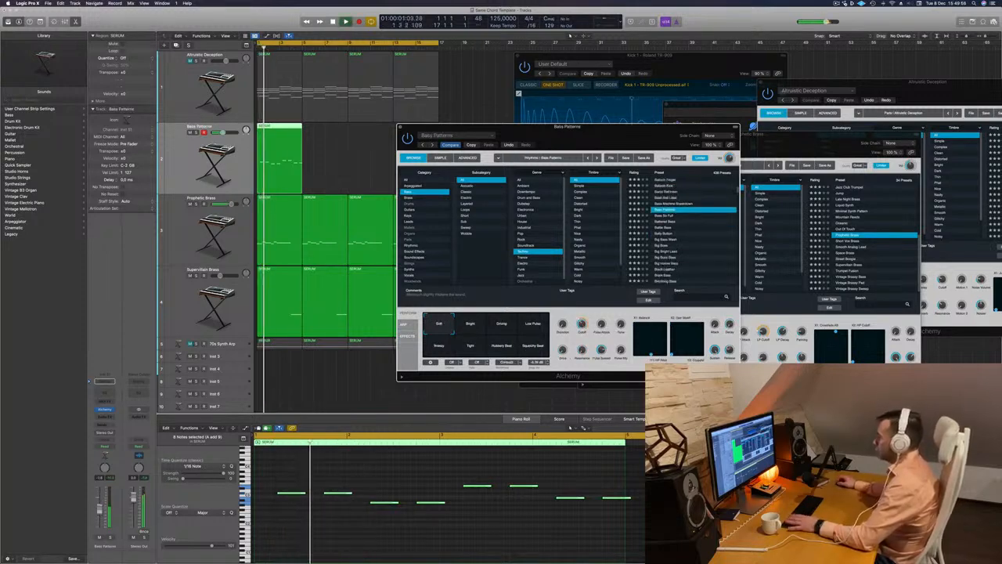
# Audition the performance variations of Bass Patterns, including Bright, Driving, Low Pulse and Tight, and return to the first one
pyautogui.click(474, 321)
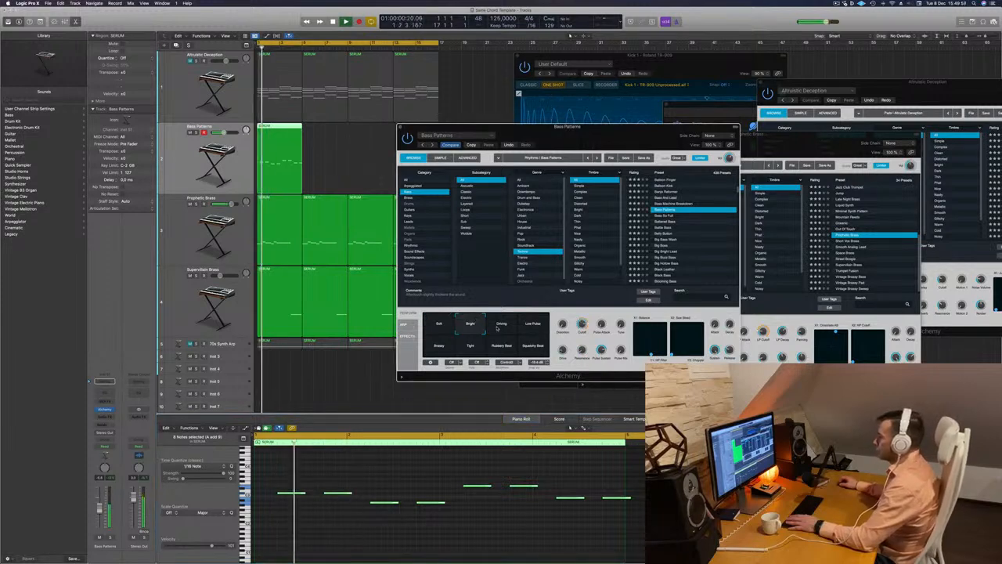
pyautogui.click(498, 328)
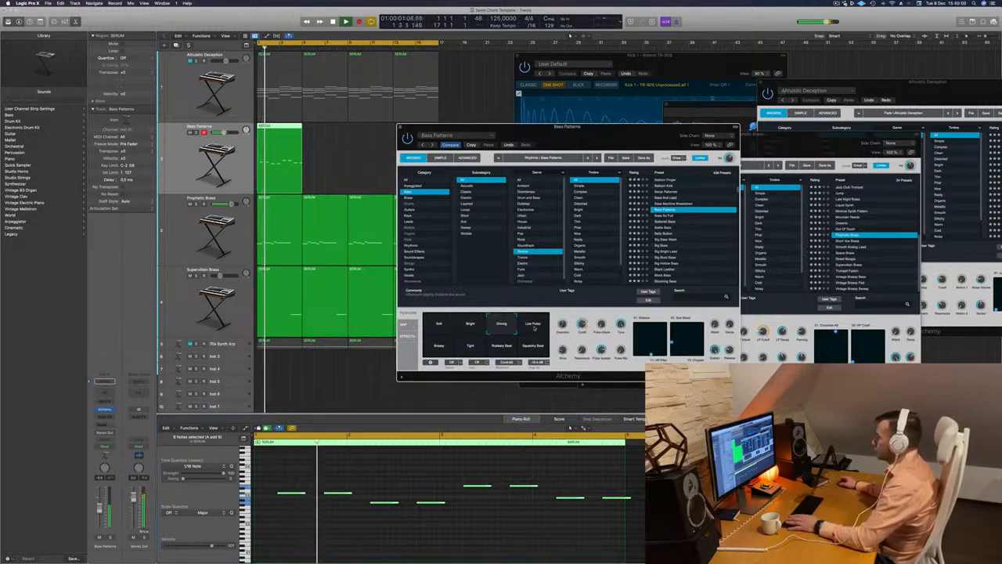
pyautogui.click(535, 326)
pyautogui.click(439, 345)
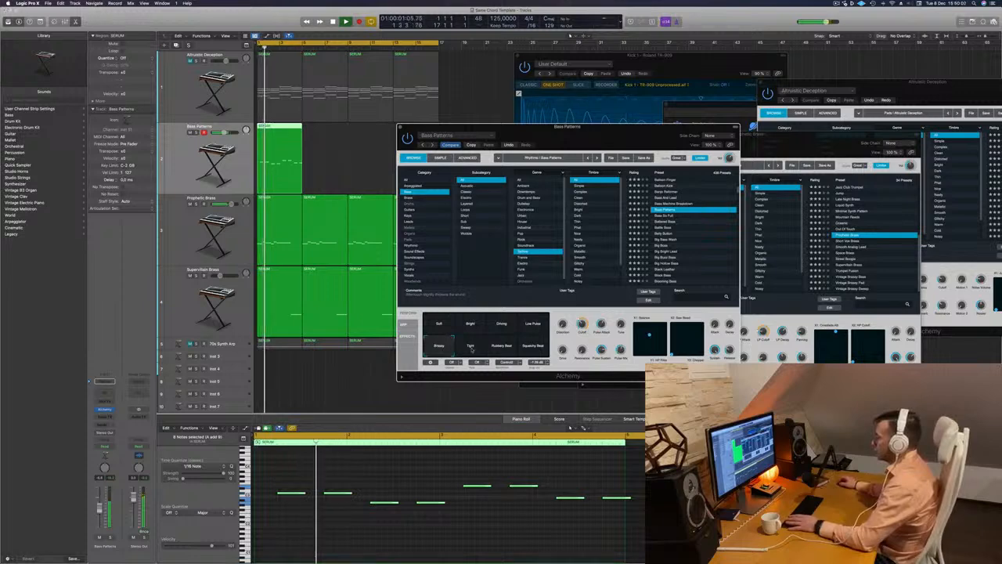
pyautogui.click(470, 347)
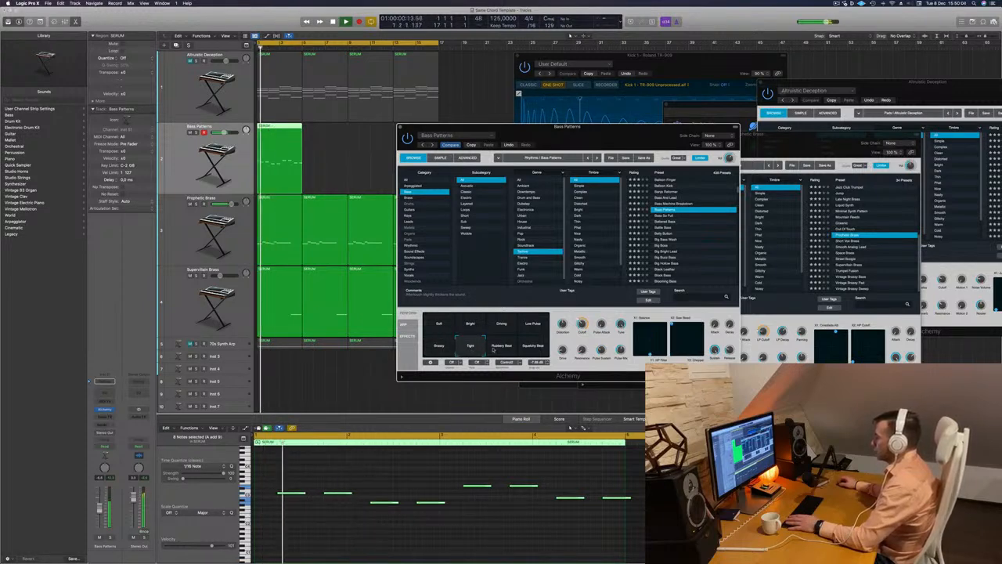
pyautogui.click(425, 331)
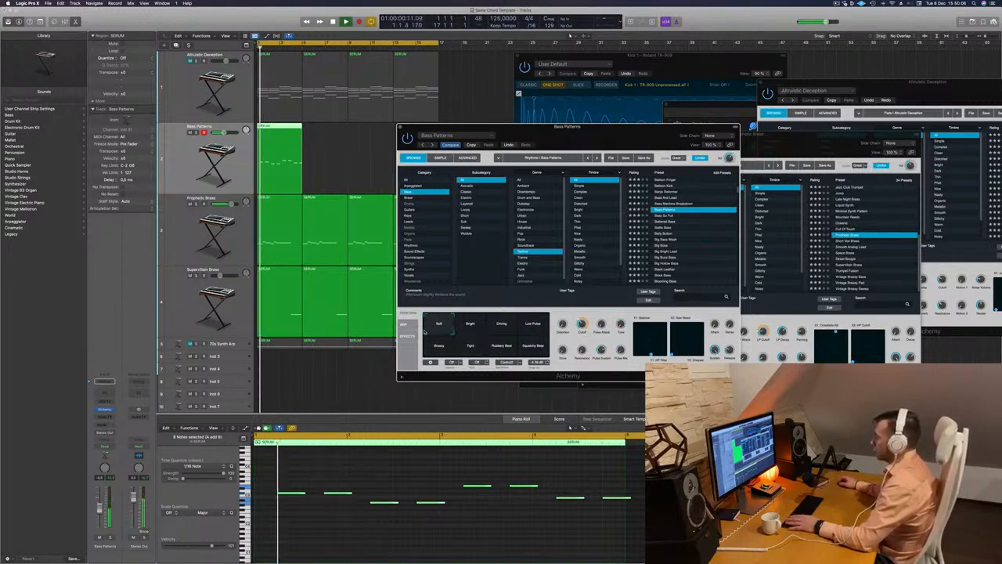
# Close the Bass Patterns instrument window and restart playback to hear the bass with the other parts
pyautogui.moveTo(633, 139); pyautogui.dragTo(659, 139)
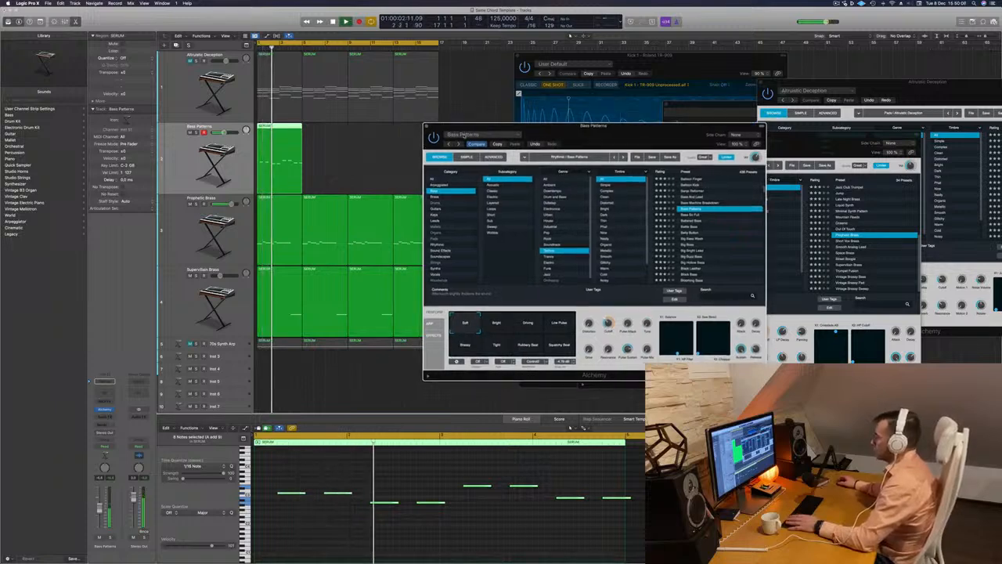
pyautogui.press('super+w')
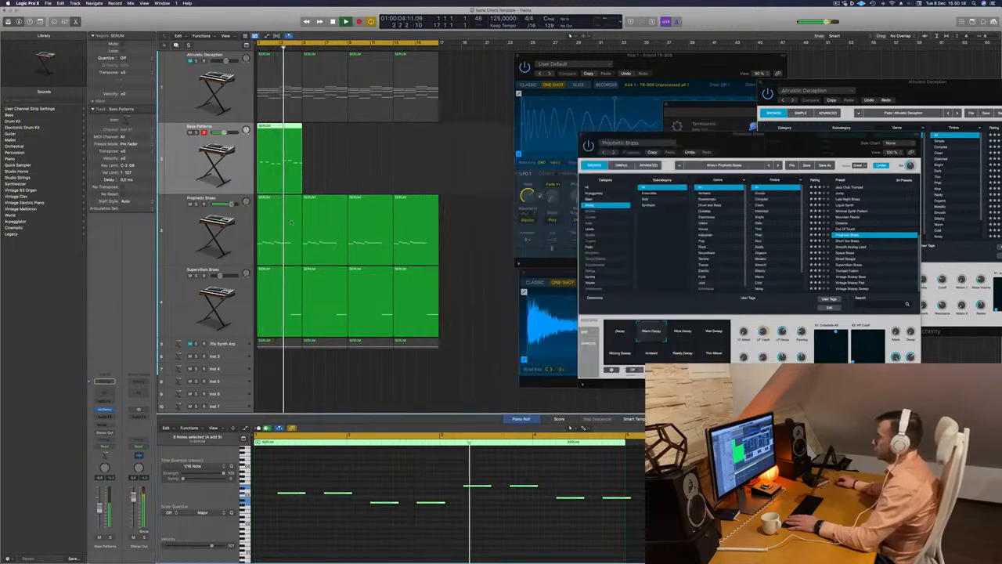
pyautogui.press('space')
pyautogui.press('space')
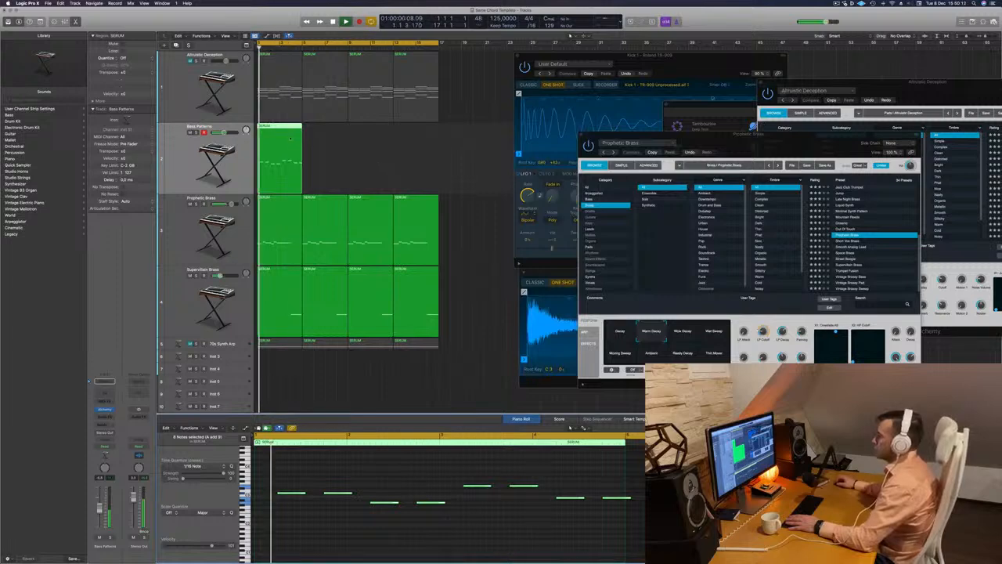
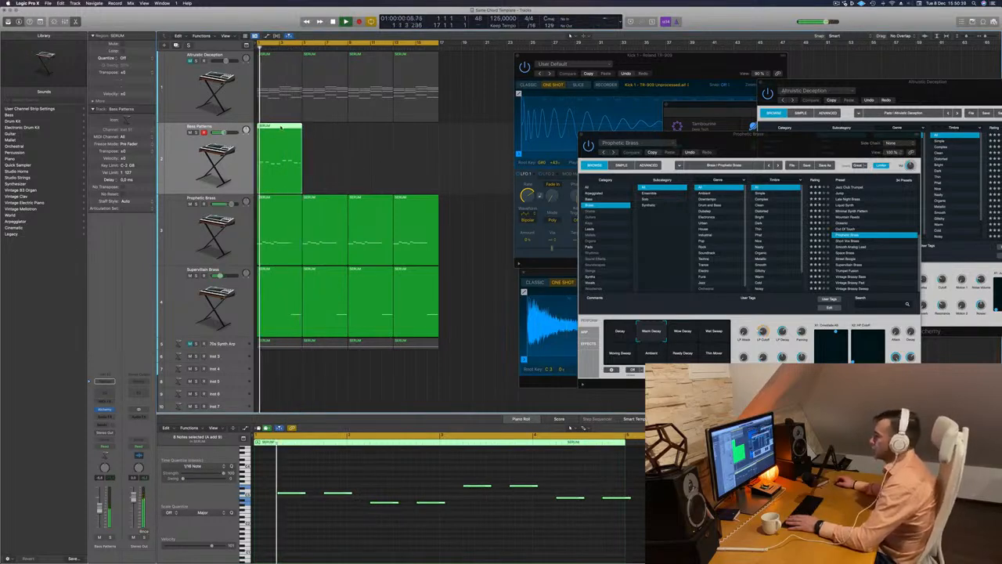
# Replace the bass track's region with a copy of the first chord region from the Altruistic Deception track
pyautogui.press('Delete')
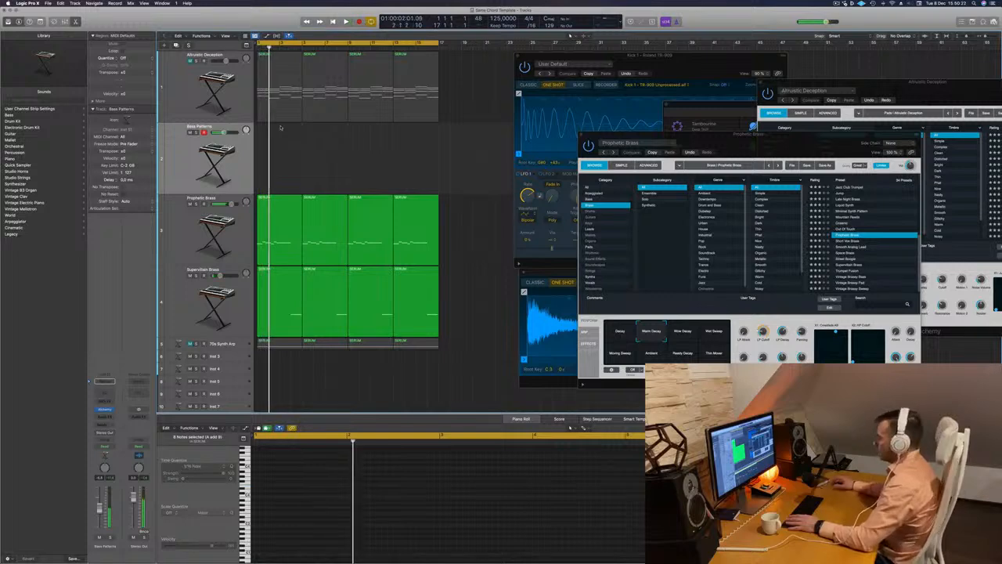
pyautogui.press('super+z')
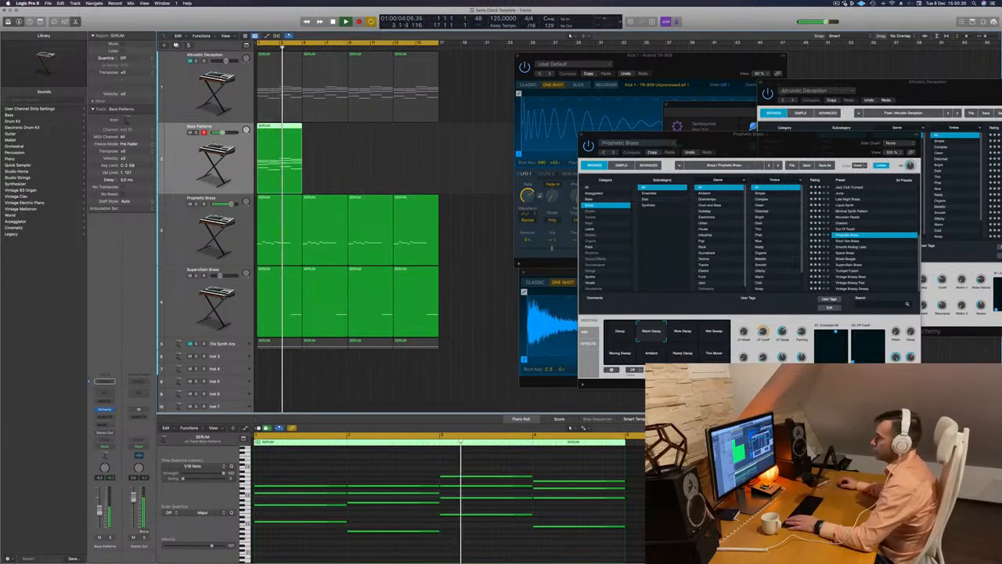
# Open the bass track's Alchemy instrument and search its presets for 303, replacing that search term with acid
pyautogui.click(104, 409)
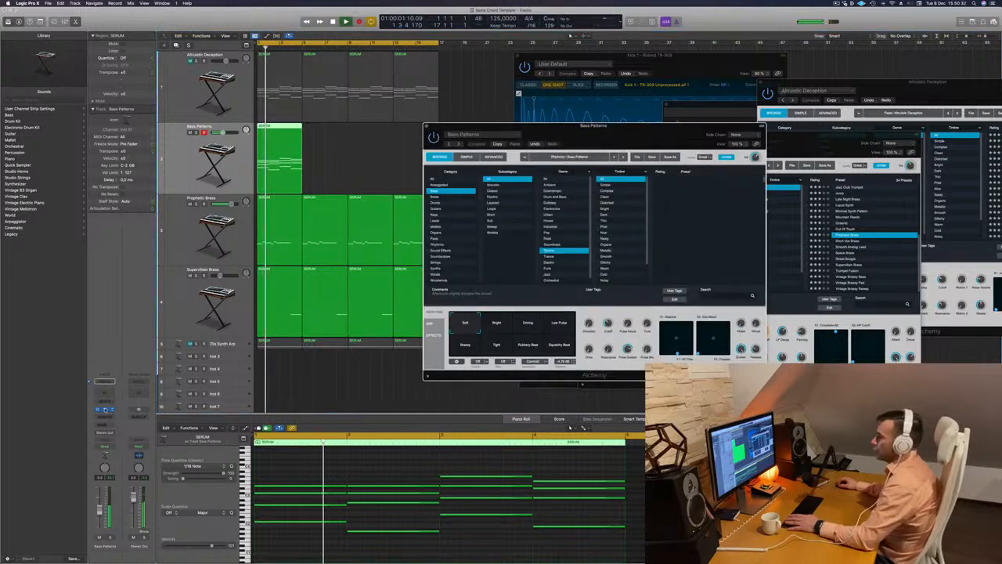
pyautogui.press('space')
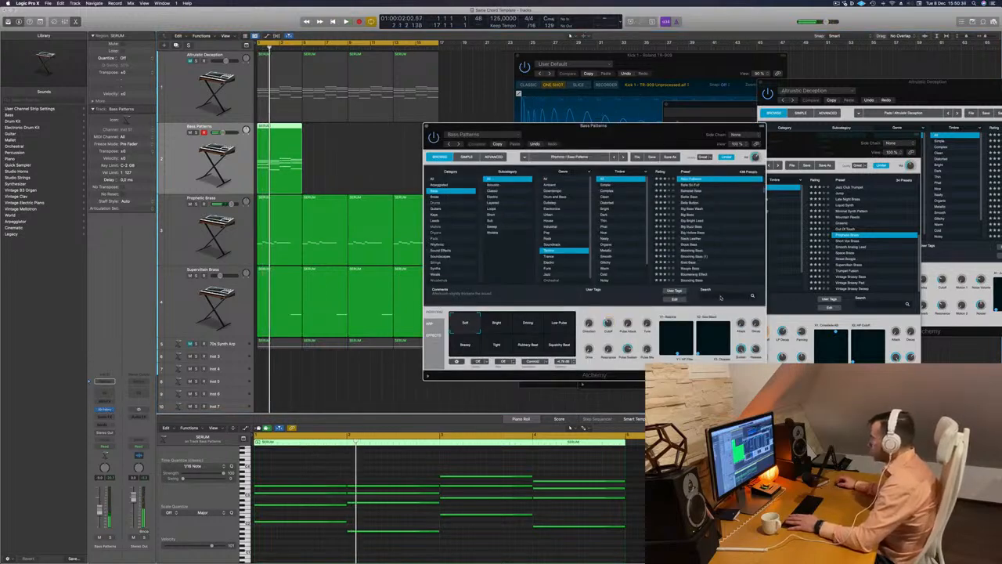
pyautogui.write('303')
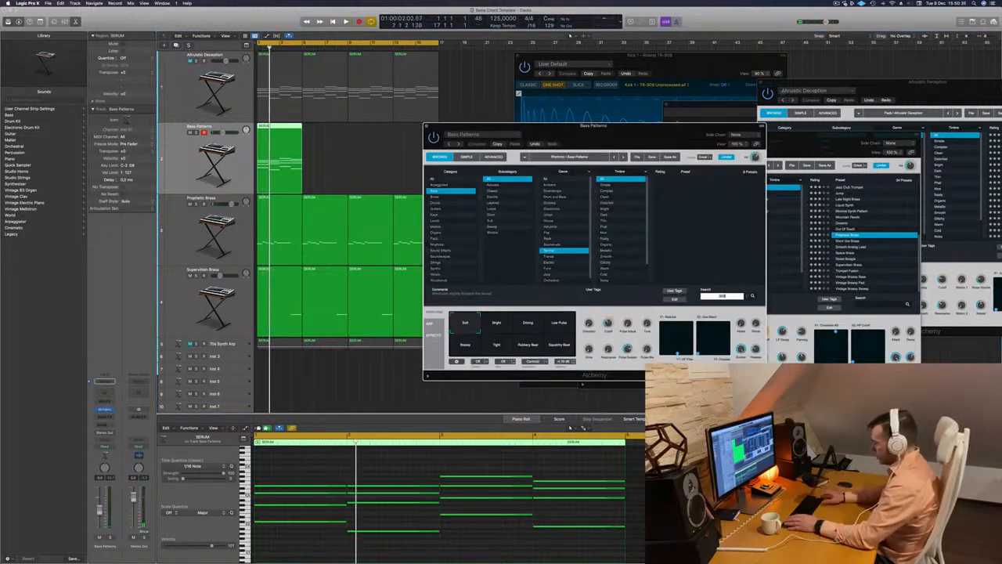
pyautogui.press('BackSpace')
pyautogui.press('BackSpace')
pyautogui.press('BackSpace')
pyautogui.write('303')
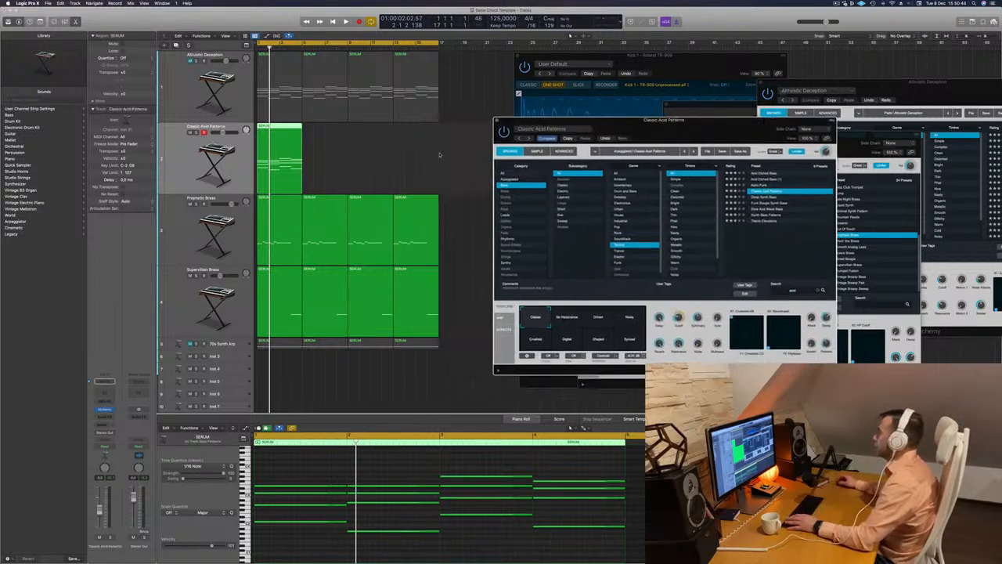
# Load the Classic Acid Patterns preset on the bass track and play the arrangement from the start
pyautogui.press('space')
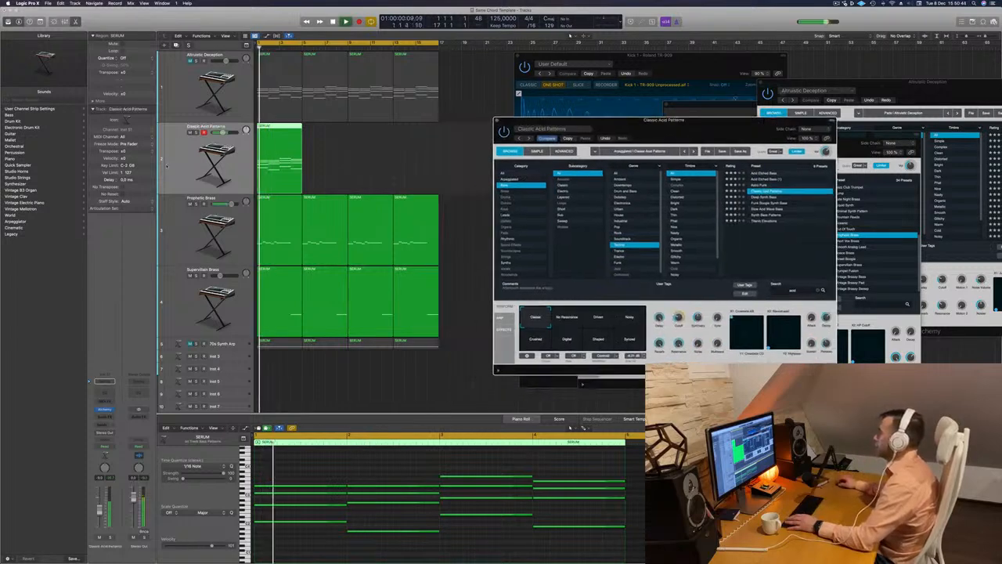
pyautogui.click(191, 231)
pyautogui.press('Return')
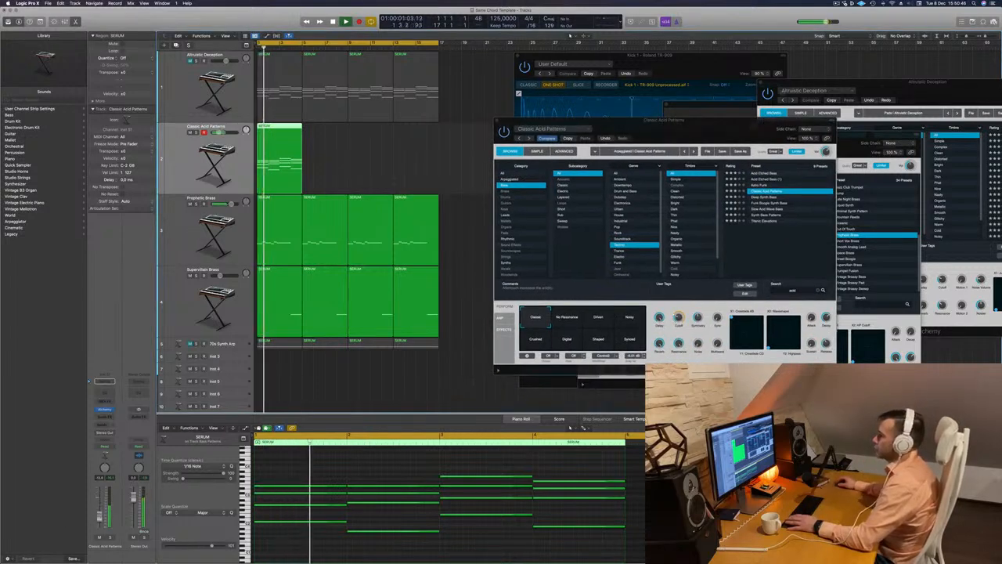
# Delete the upper chord notes in the bass region, keeping only the lowest note of each chord, and restart playback
pyautogui.press('space')
pyautogui.moveTo(315, 472); pyautogui.dragTo(592, 509)
pyautogui.press('Delete')
pyautogui.press('Return')
pyautogui.press('space')
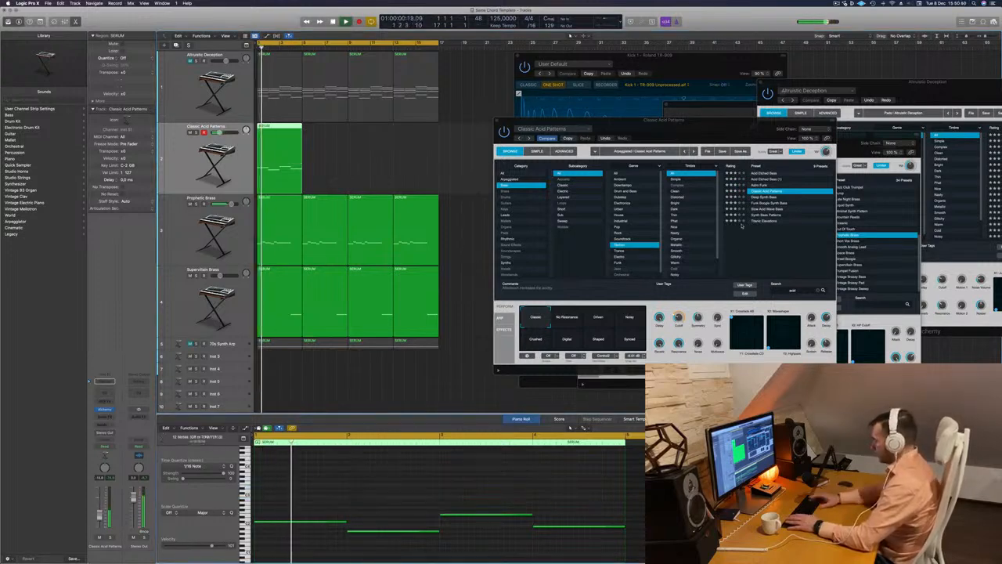
# Audition the presets Deep Synth Bass, Funk Boogie Synth Bass, Slow Acid Wave Bass, Synth Bass Patterns and Titanic Elevations
pyautogui.moveTo(735, 137); pyautogui.dragTo(704, 132)
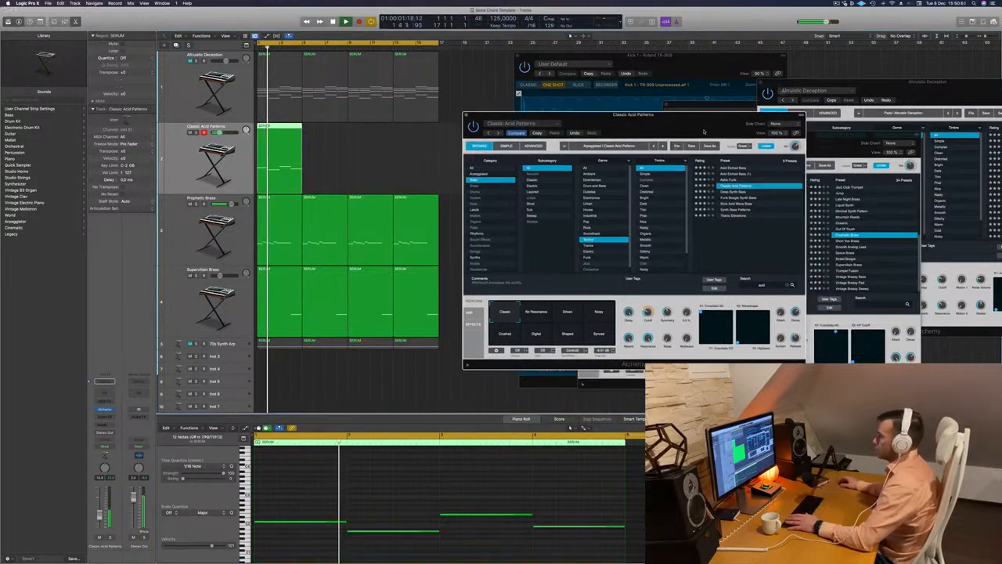
pyautogui.click(728, 192)
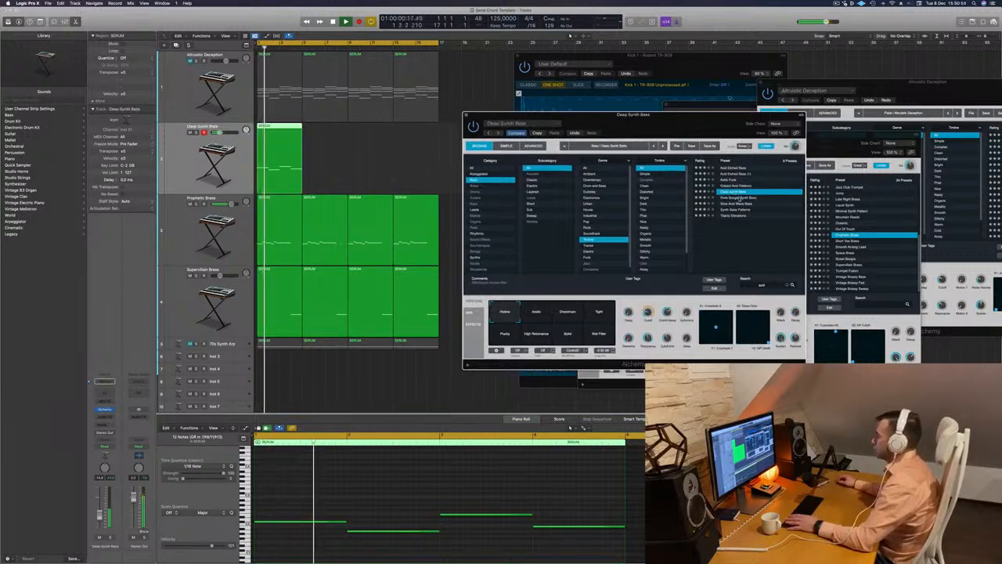
pyautogui.click(736, 197)
pyautogui.click(736, 204)
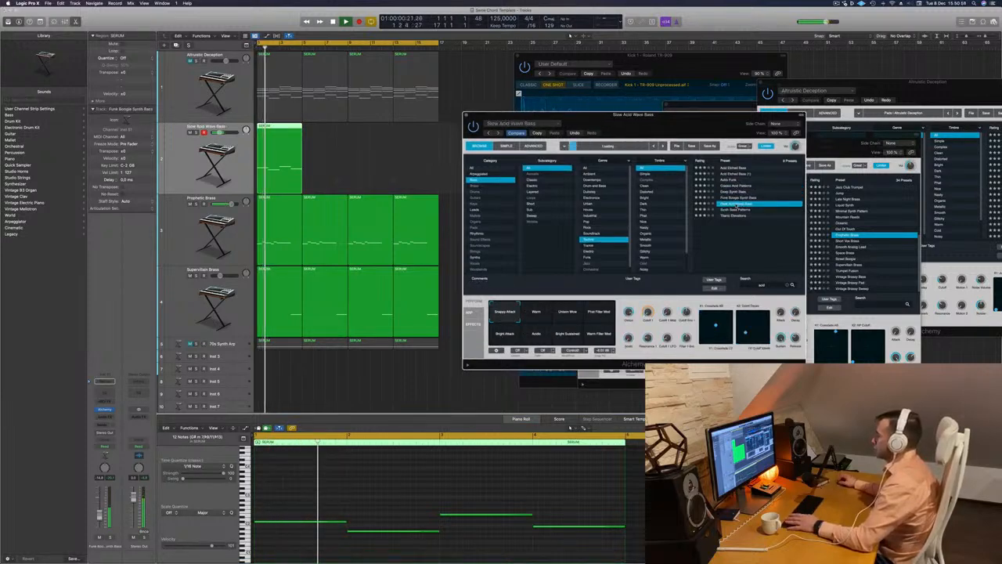
pyautogui.click(735, 210)
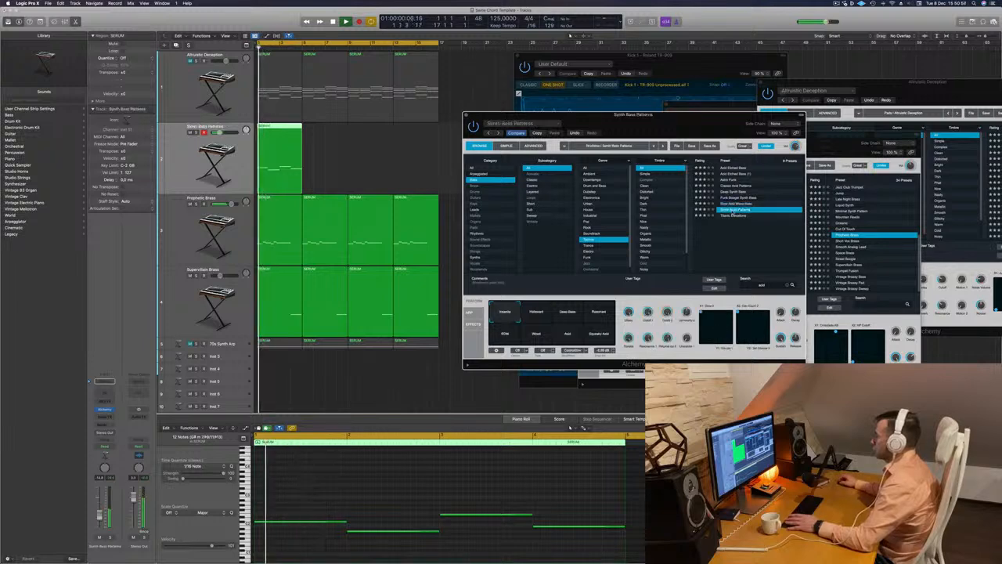
pyautogui.click(734, 215)
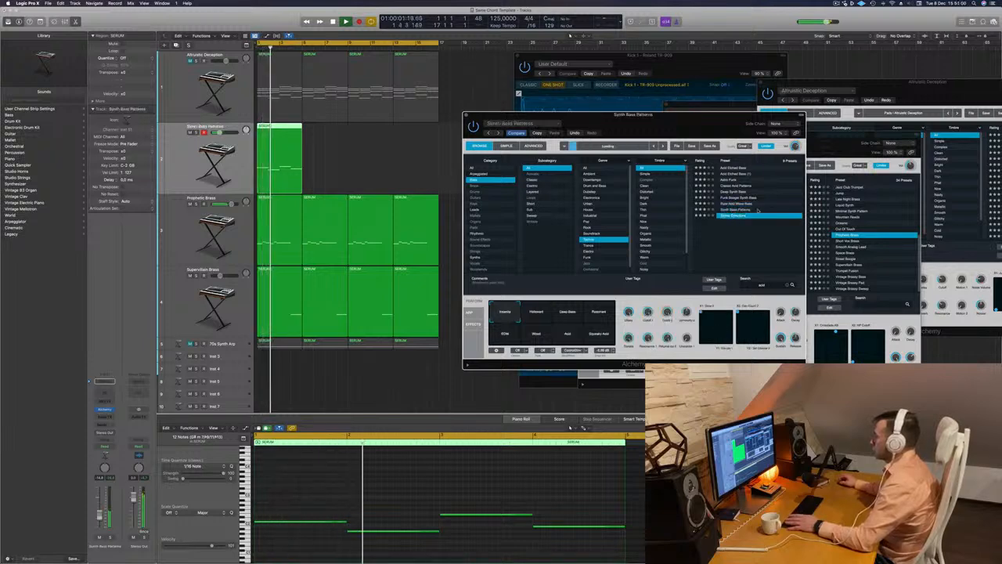
# Compare Astro Funk, Classic Acid Patterns, Deep Synth Bass and Funk Boogie Synth Bass, and load Slow Acid Wave Bass
pyautogui.click(729, 181)
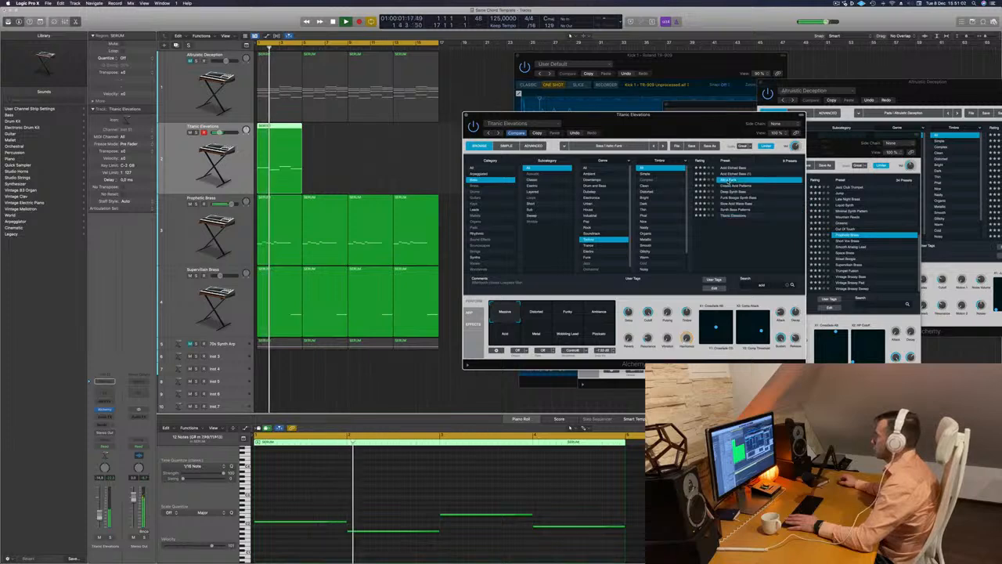
pyautogui.click(732, 185)
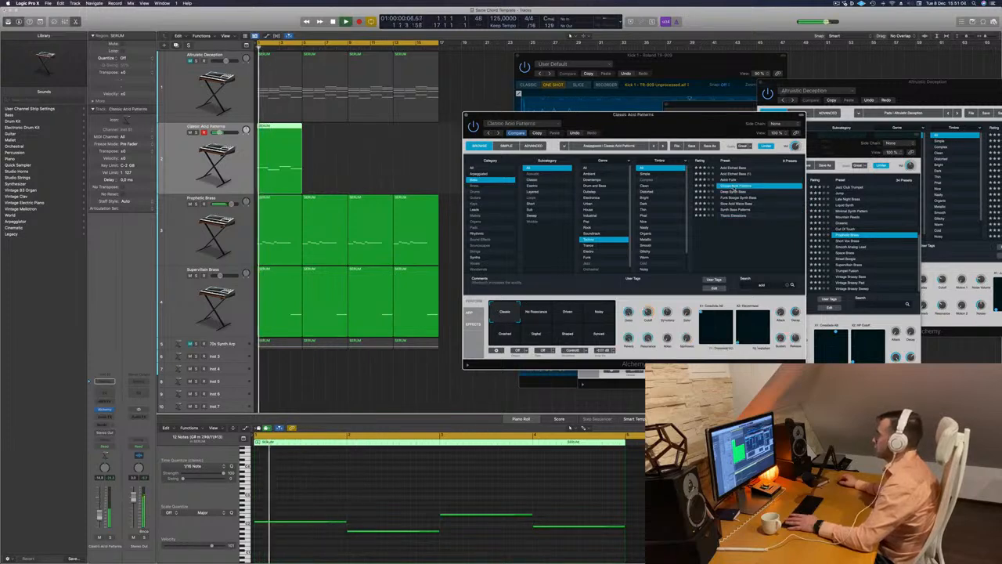
pyautogui.click(733, 191)
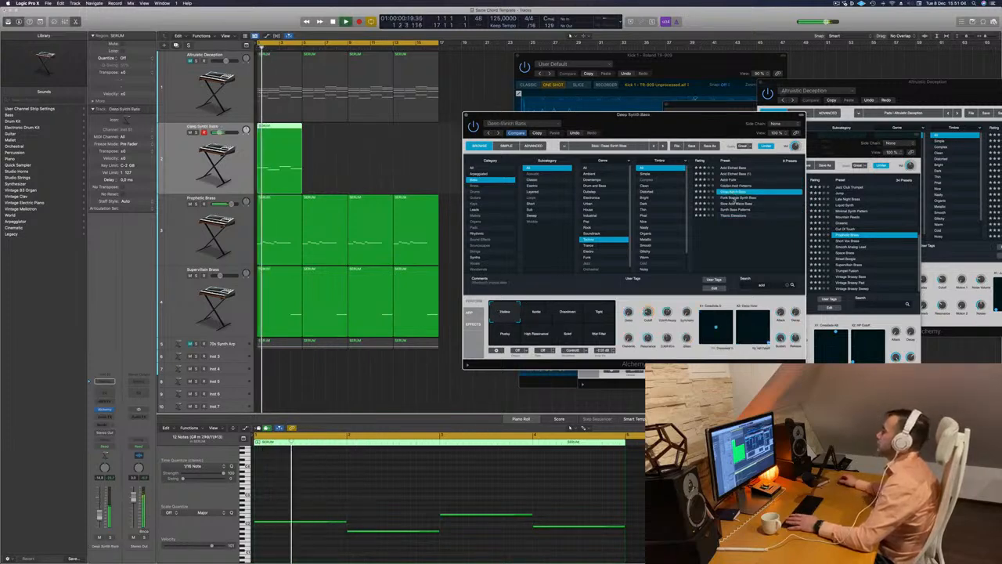
pyautogui.click(734, 196)
pyautogui.click(733, 203)
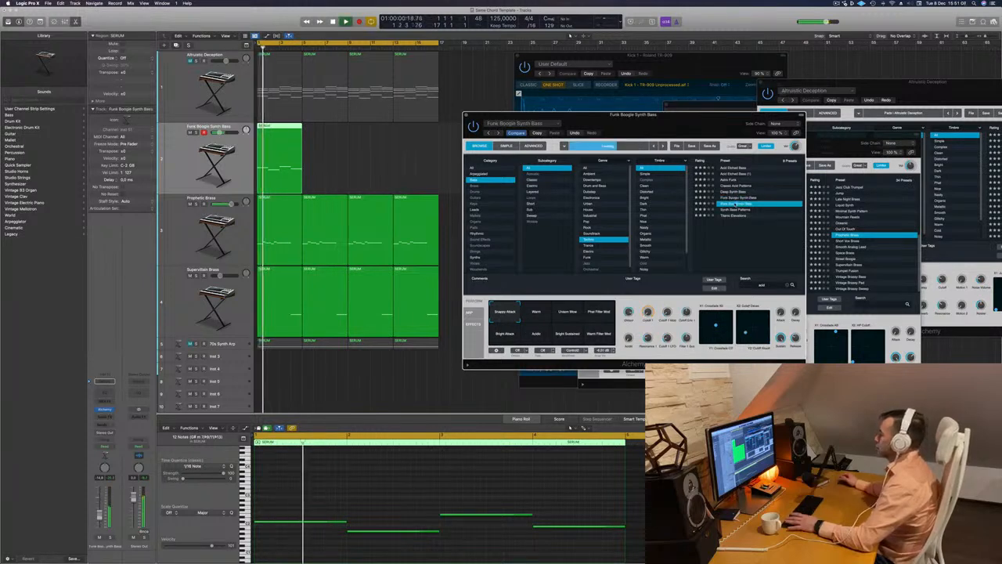
# Show the built-in arpeggiator settings of Slow Acid Wave Bass and listen to the bass with the other parts
pyautogui.moveTo(654, 127); pyautogui.dragTo(702, 129)
pyautogui.click(519, 314)
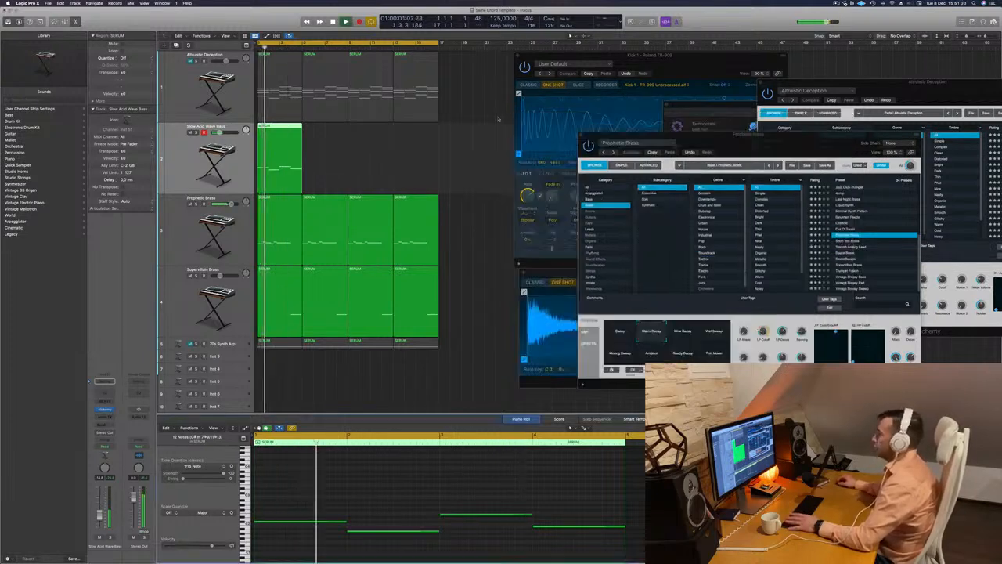
pyautogui.press('space')
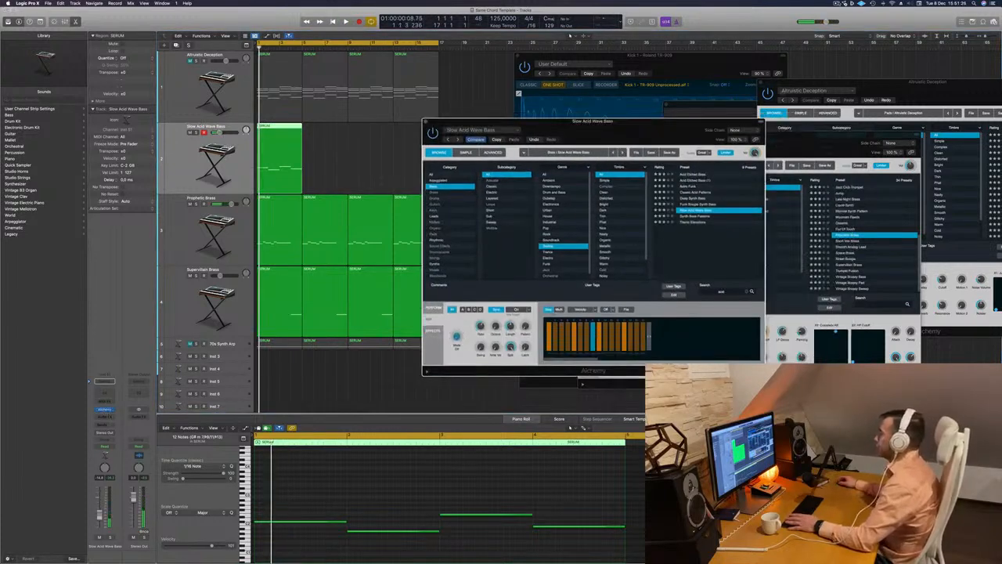
pyautogui.click(837, 3)
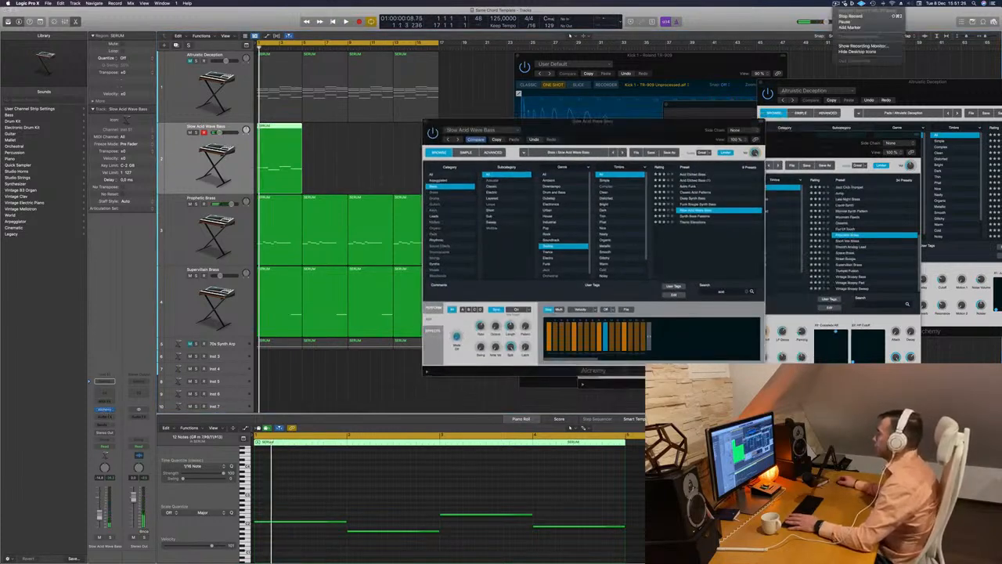
pyautogui.click(587, 119)
pyautogui.moveTo(641, 141); pyautogui.dragTo(597, 143)
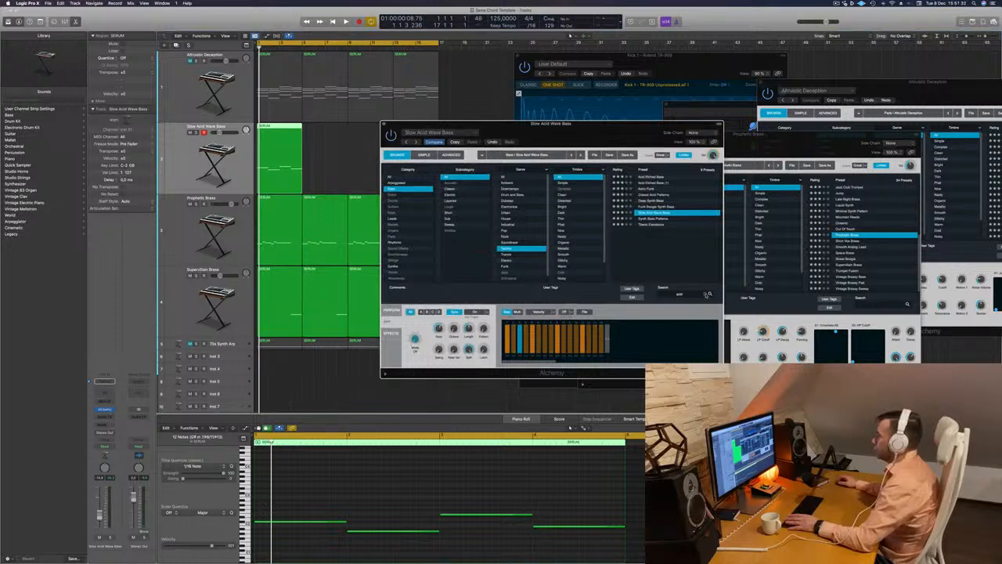
# Clear the preset search and audition the Sneaky Bass and Solid Bass presets during playback
pyautogui.click(707, 294)
pyautogui.press('space')
pyautogui.click(663, 213)
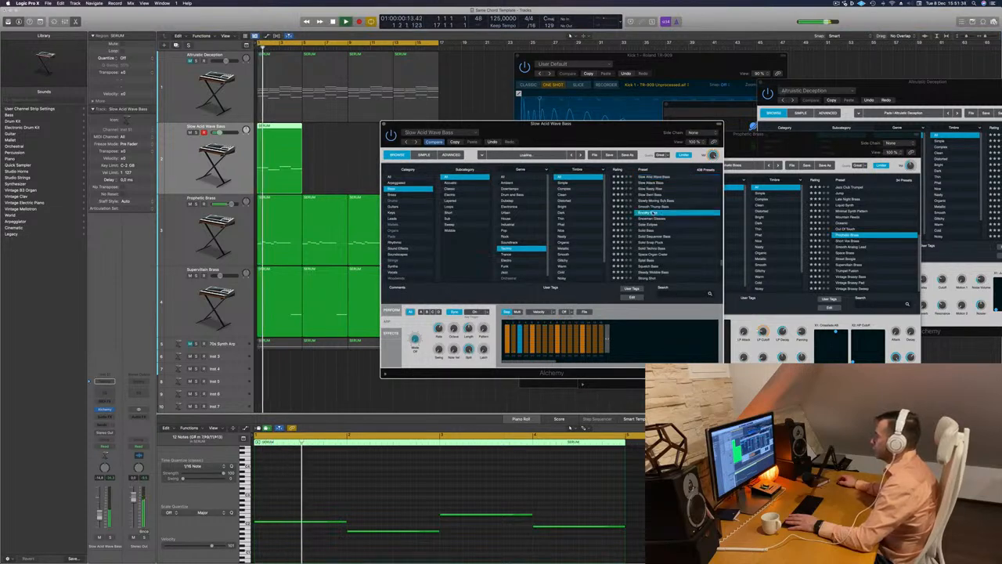
pyautogui.press('space')
pyautogui.press('space')
pyautogui.moveTo(616, 138); pyautogui.dragTo(657, 122)
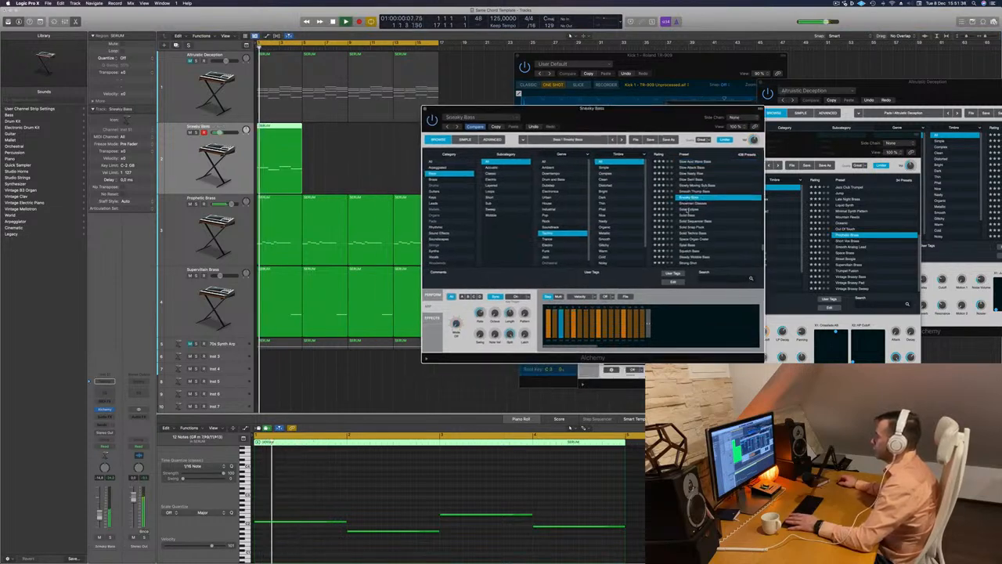
pyautogui.click(691, 215)
pyautogui.press('space')
pyautogui.press('space')
pyautogui.moveTo(601, 123); pyautogui.dragTo(616, 117)
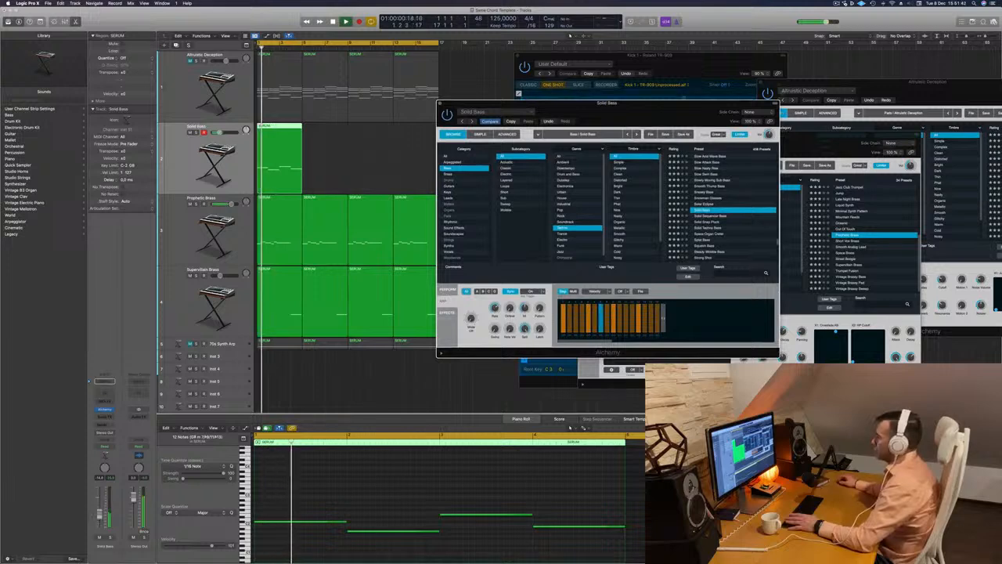
# Insert the Arpeggiator MIDI effect on the bass track and move its window clear of the Alchemy window
pyautogui.click(107, 402)
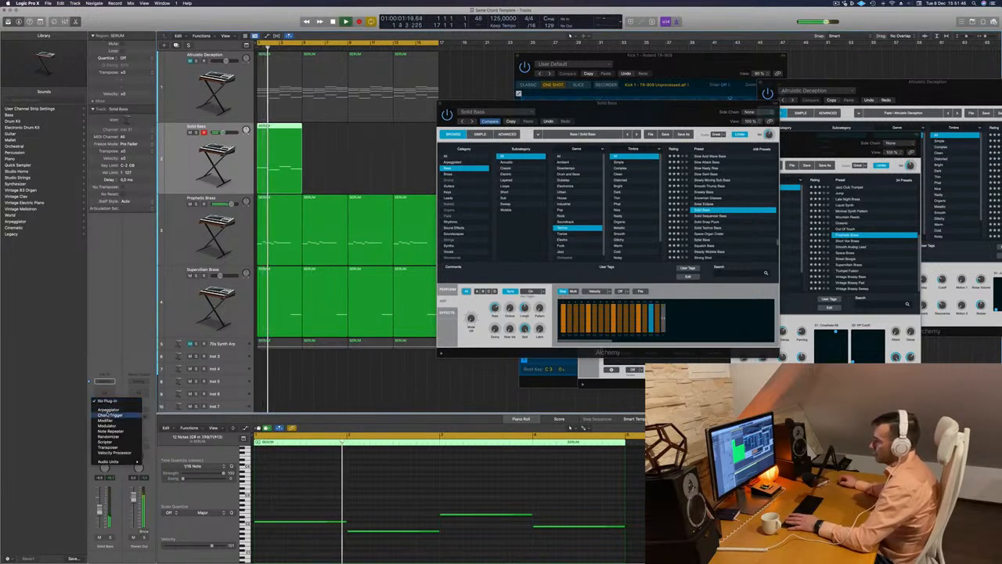
pyautogui.click(106, 335)
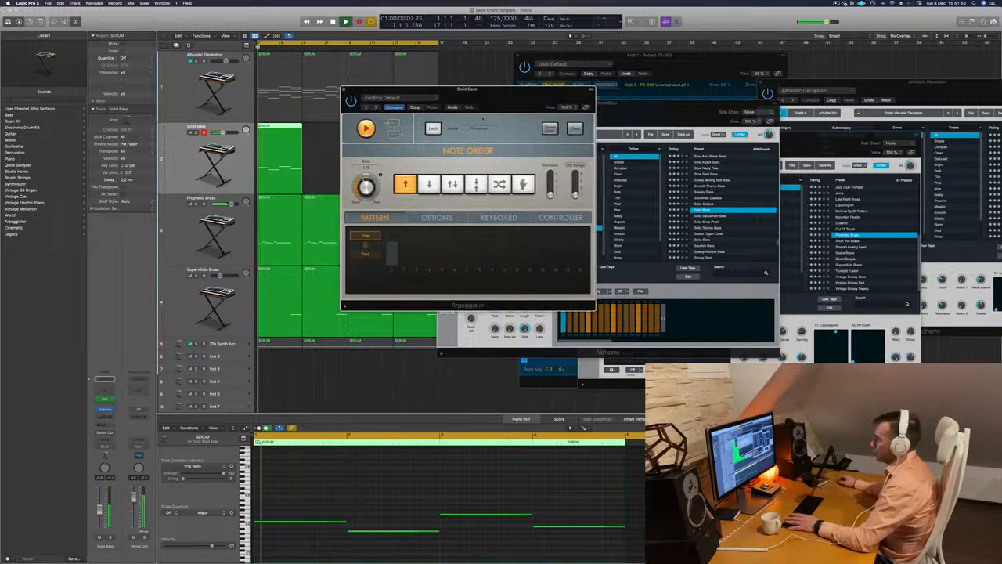
pyautogui.moveTo(526, 96); pyautogui.dragTo(962, 229)
pyautogui.moveTo(667, 116); pyautogui.dragTo(578, 140)
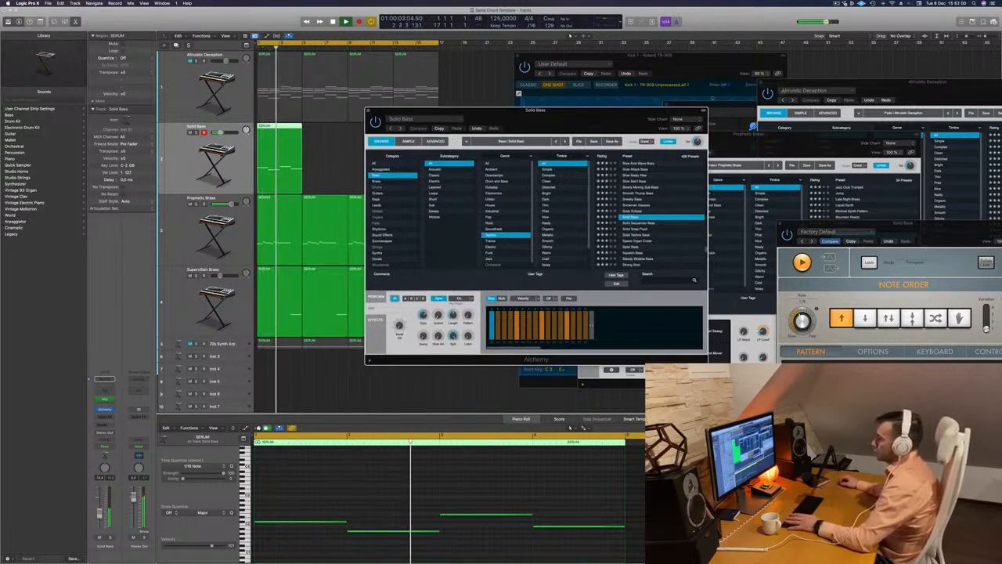
pyautogui.click(435, 342)
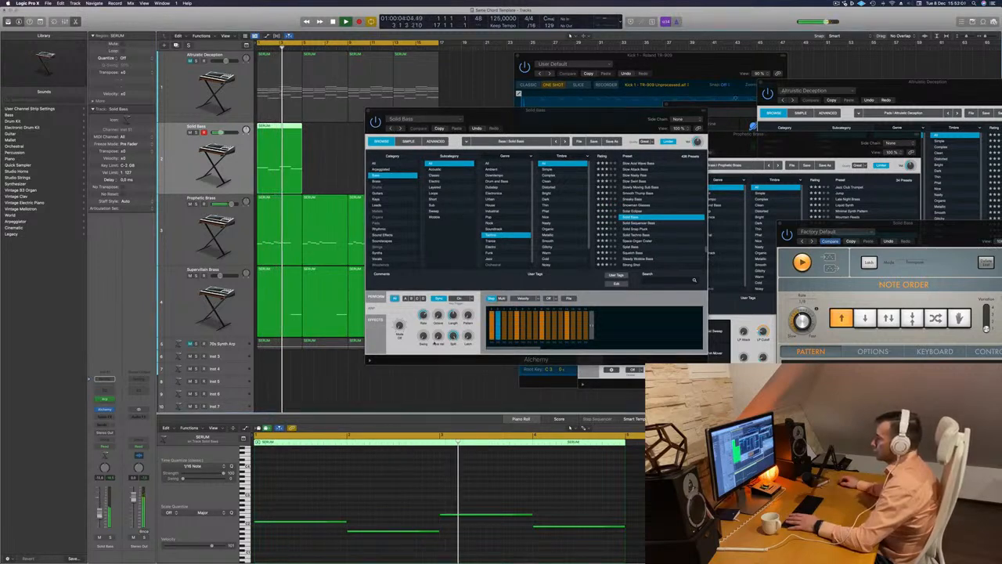
# Audition Solid Sequencer Bass, Solid Snap Pluck, Solid Techno Bass, Space Organ Crater and Splat Bass with the Arpeggiator running
pyautogui.click(643, 223)
pyautogui.click(636, 229)
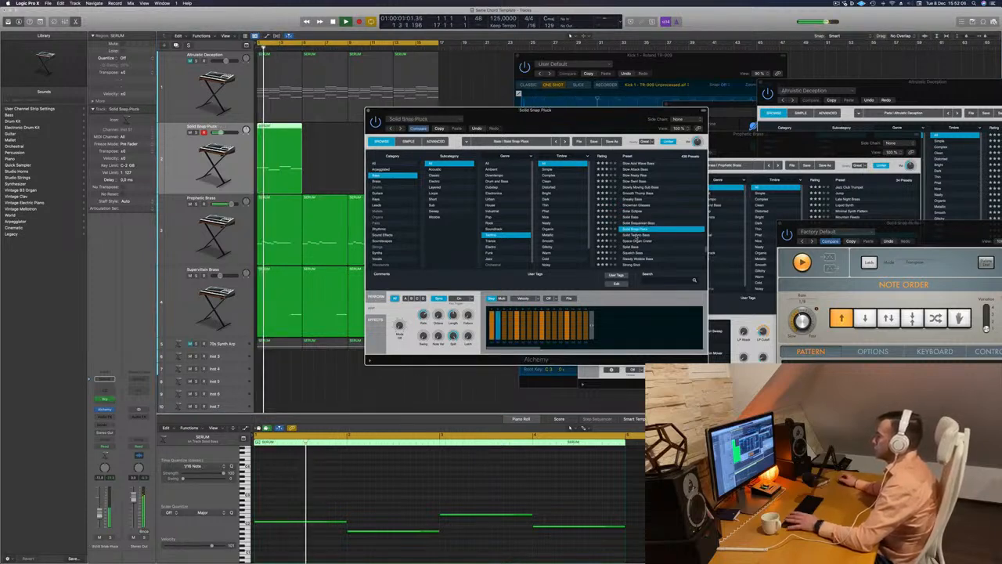
pyautogui.click(660, 235)
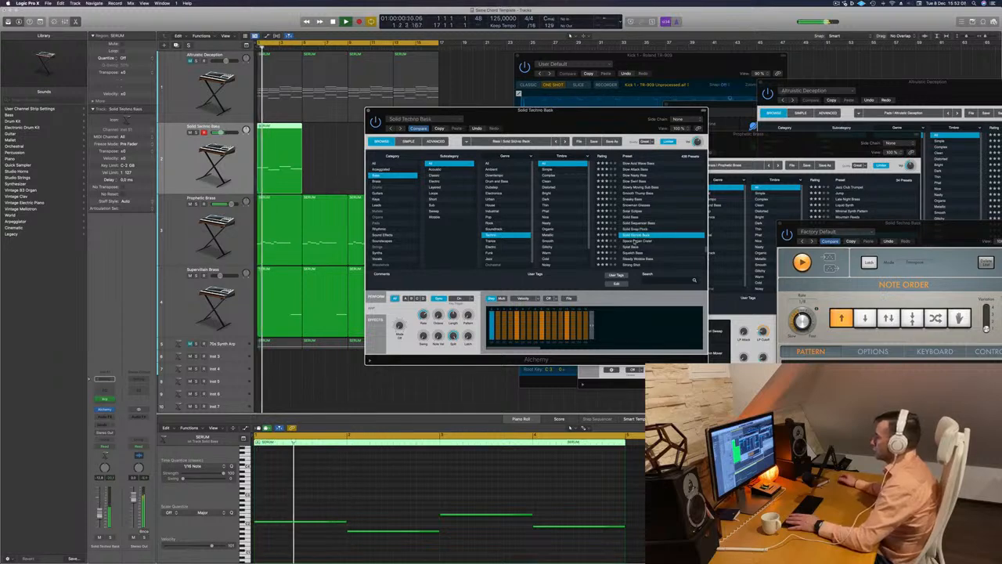
pyautogui.press('Down')
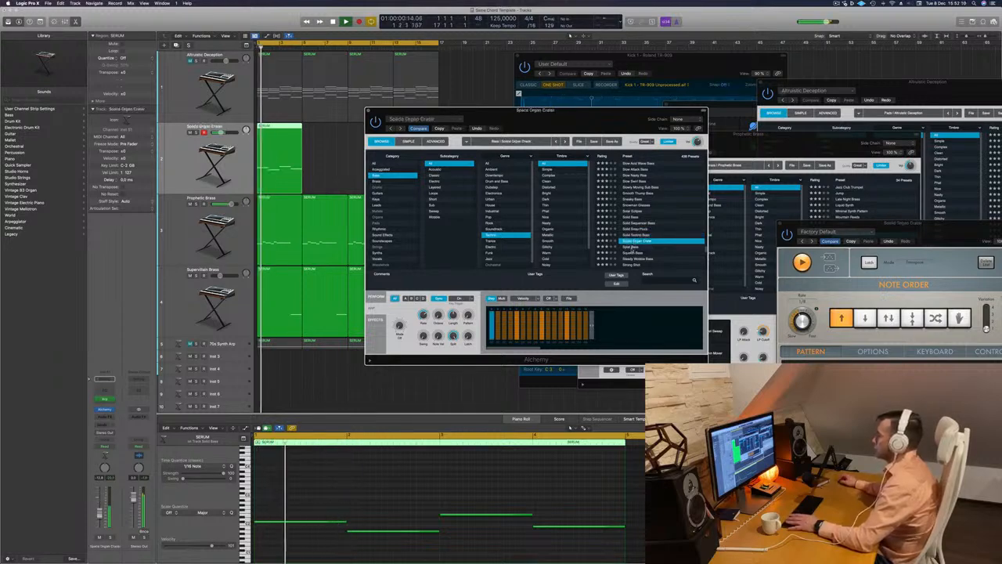
pyautogui.press('Down')
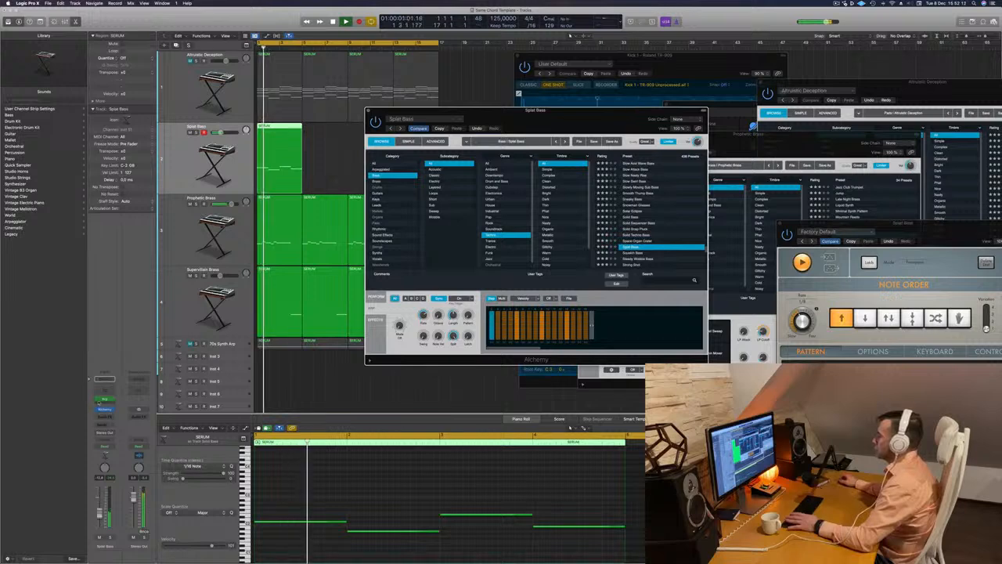
# Audition the next presets down the bass list during playback, ending back on Steady Wobble Bass
pyautogui.press('Down')
pyautogui.press('Down')
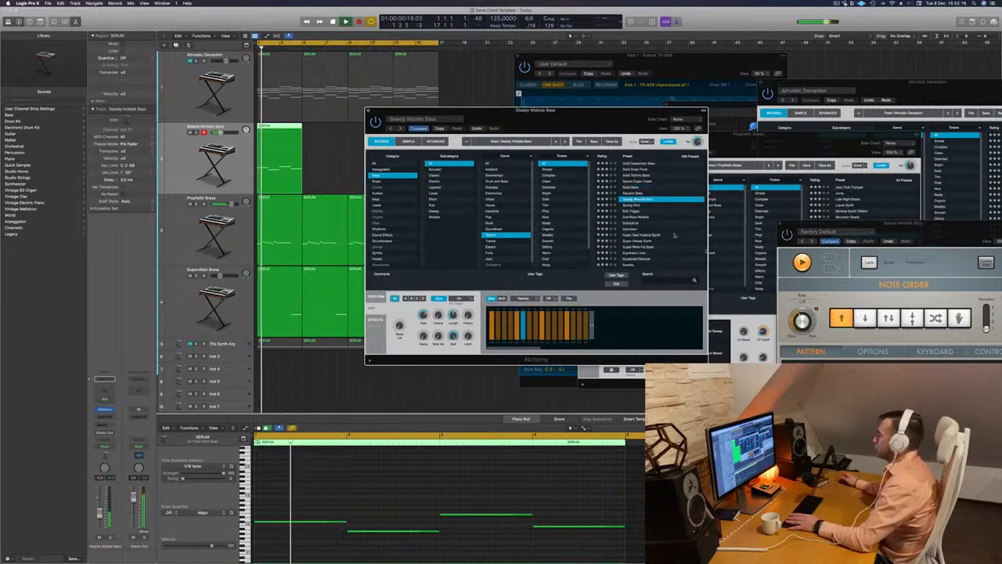
pyautogui.press('Down')
pyautogui.press('Down')
pyautogui.press('Down')
pyautogui.press('Down')
pyautogui.press('Down')
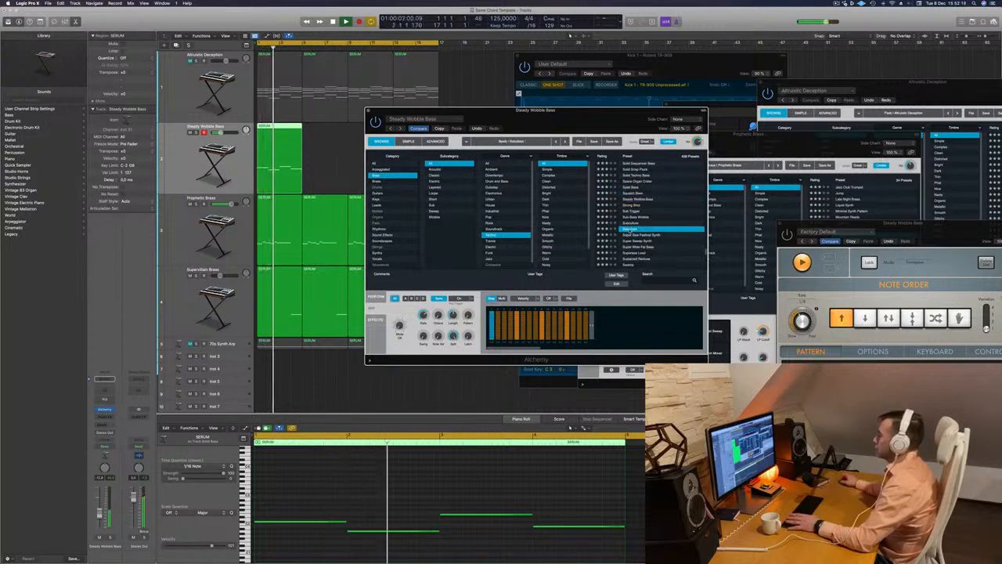
pyautogui.press('Up')
pyautogui.press('Up')
pyautogui.press('Up')
pyautogui.press('Up')
pyautogui.press('Up')
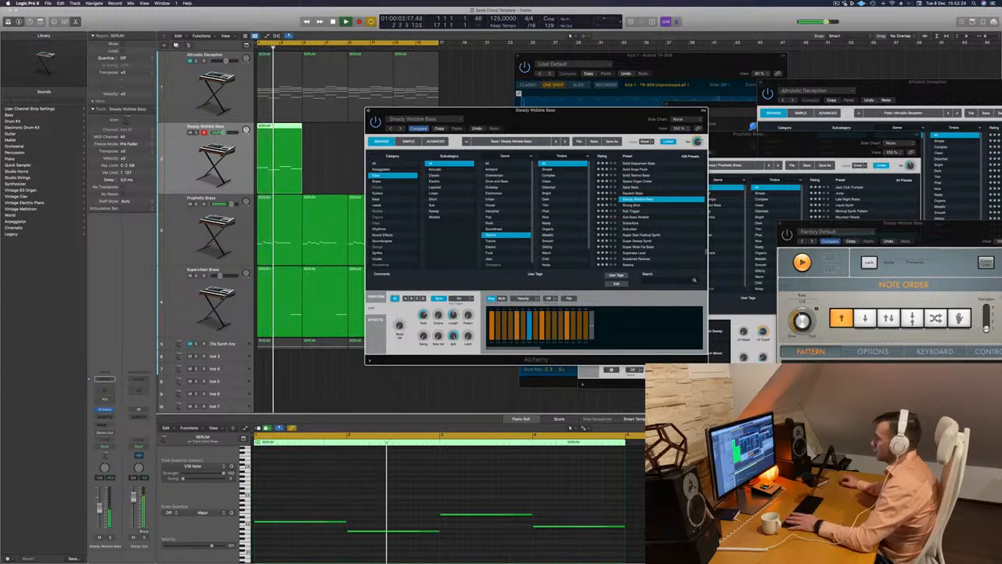
# Audition the Super Sweep Synth, Super Wide Fat Bass and Supersaw Lead presets on the bass track during playback
pyautogui.click(668, 399)
pyautogui.scroll(-3, 668, 230)
pyautogui.click(640, 223)
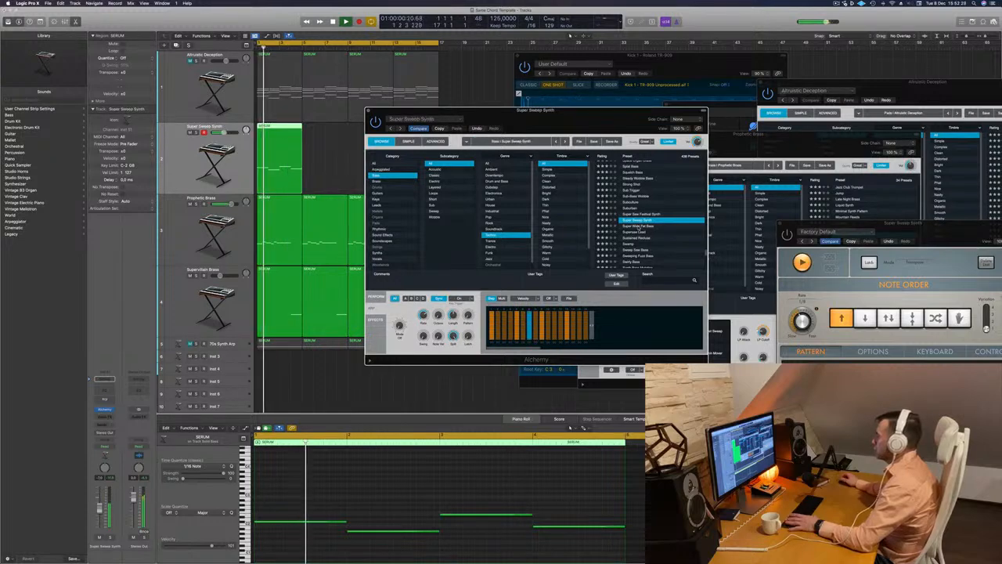
pyautogui.click(639, 227)
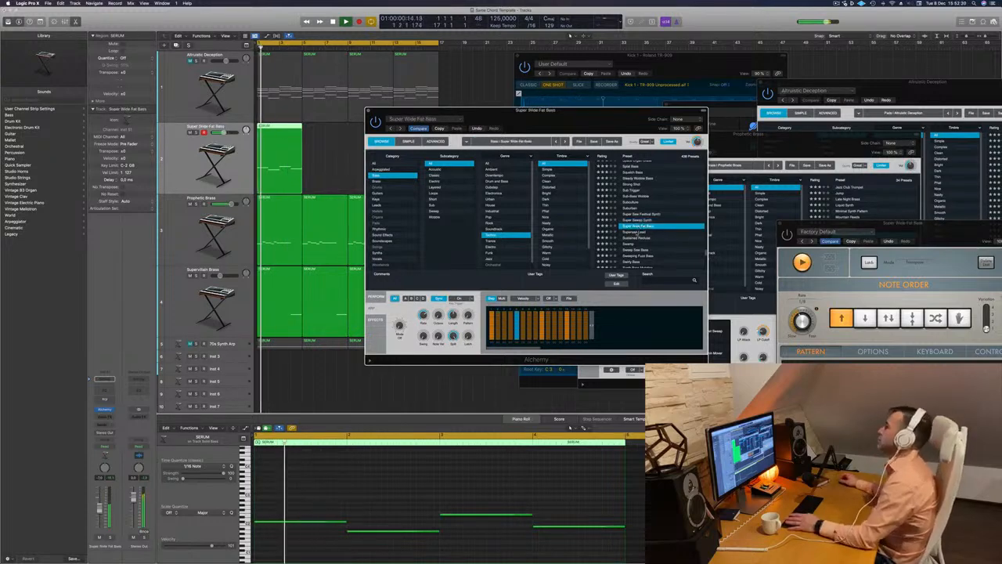
pyautogui.click(636, 232)
pyautogui.scroll(-2, 632, 232)
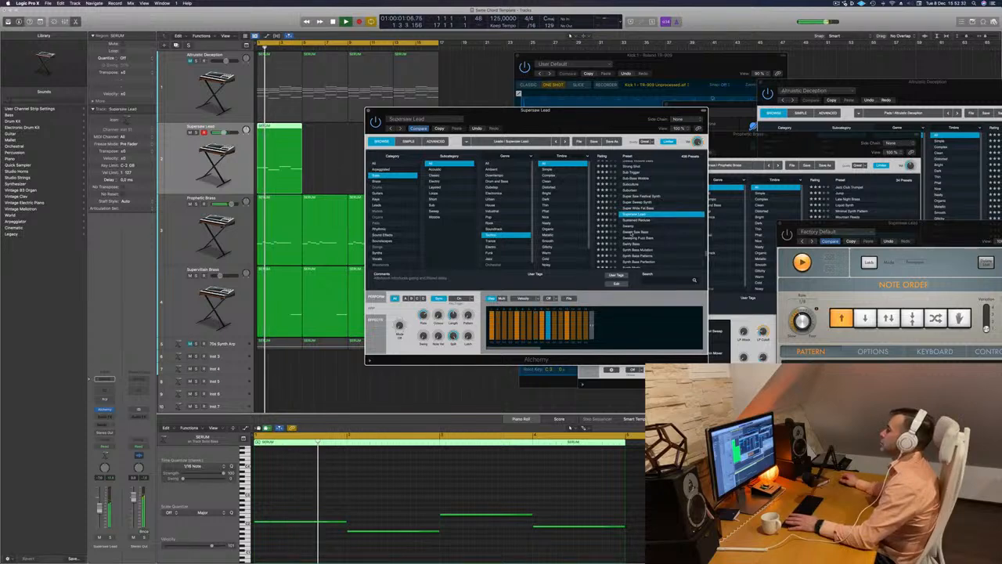
# Audition the Sweep Saw Bass, Synth Bass Mutation and Synth Mode presets on the bass track
pyautogui.click(630, 233)
pyautogui.scroll(-2, 631, 232)
pyautogui.click(635, 230)
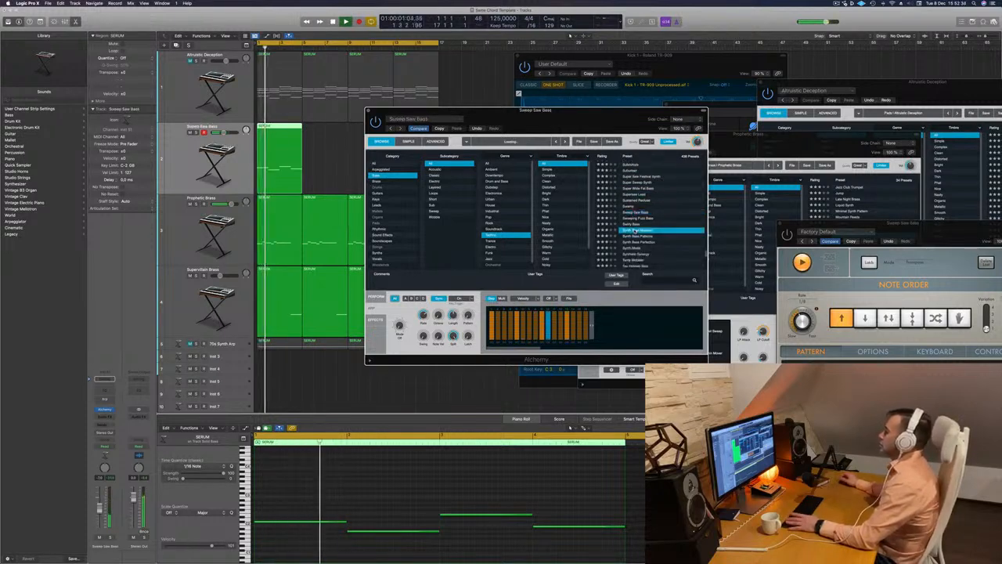
pyautogui.scroll(-2, 631, 232)
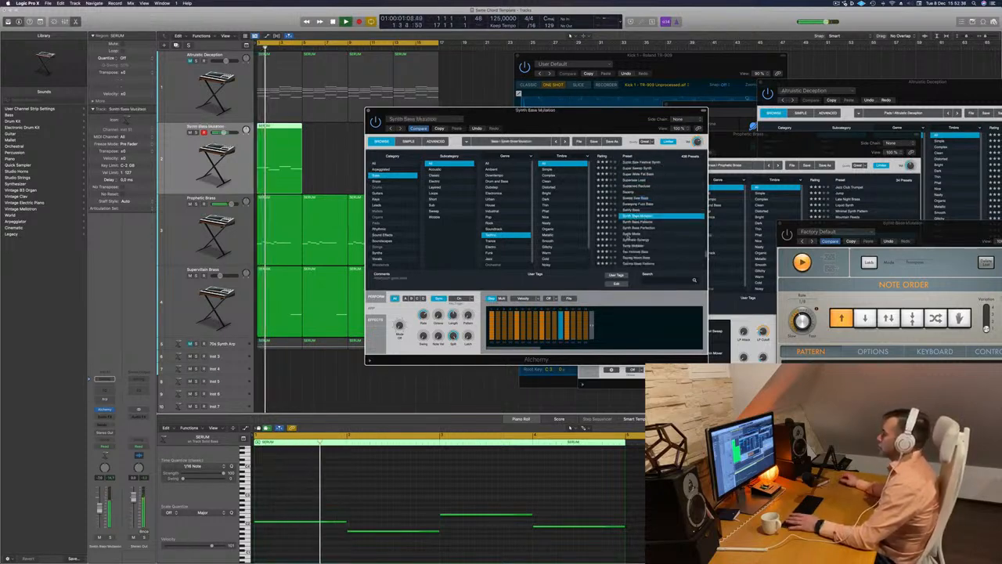
pyautogui.click(629, 235)
pyautogui.press('Return')
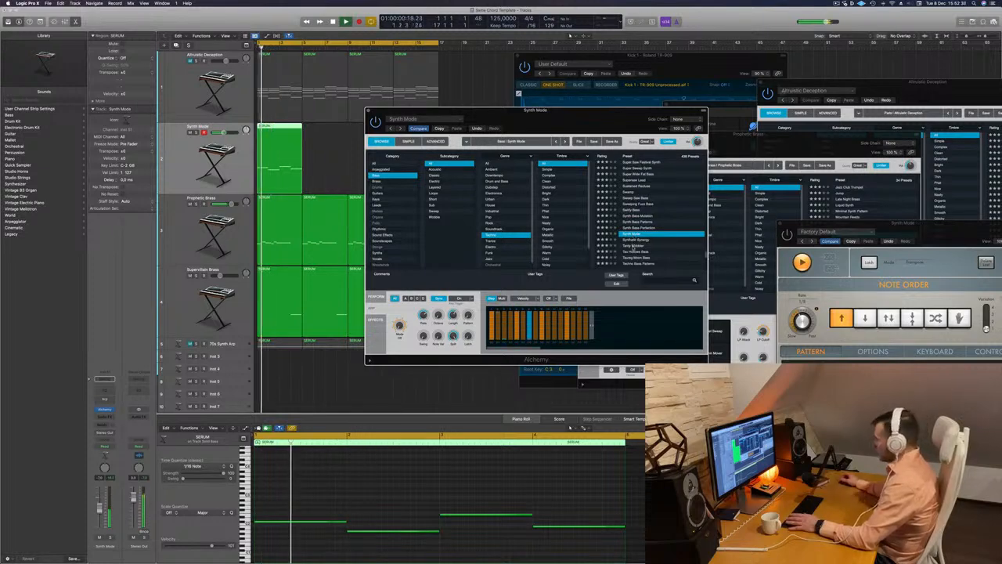
# Audition the Tardy Wobbler, Techno Bass Patterns and The Brick presets with the loop playing
pyautogui.click(635, 247)
pyautogui.scroll(-2, 635, 235)
pyautogui.click(652, 221)
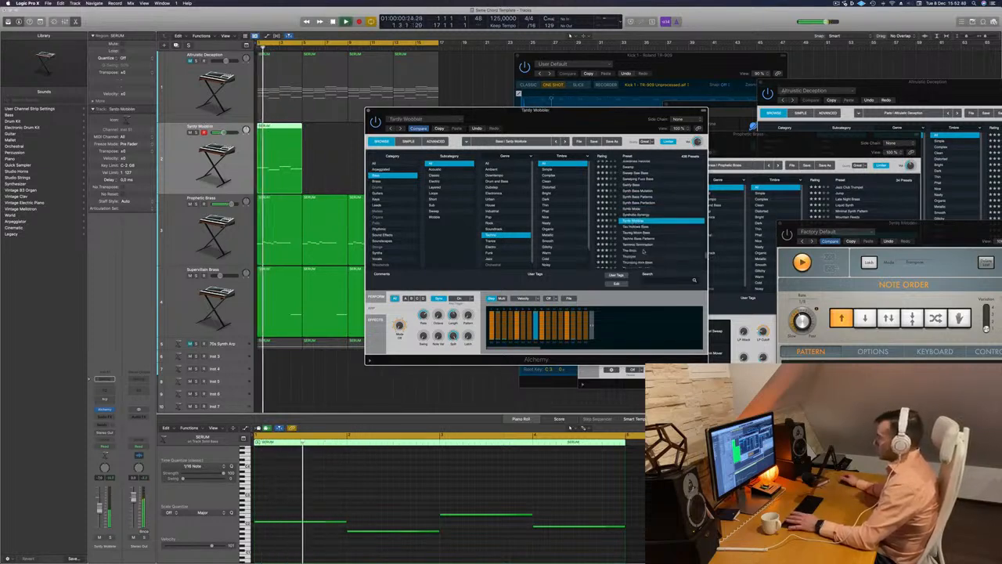
pyautogui.click(634, 239)
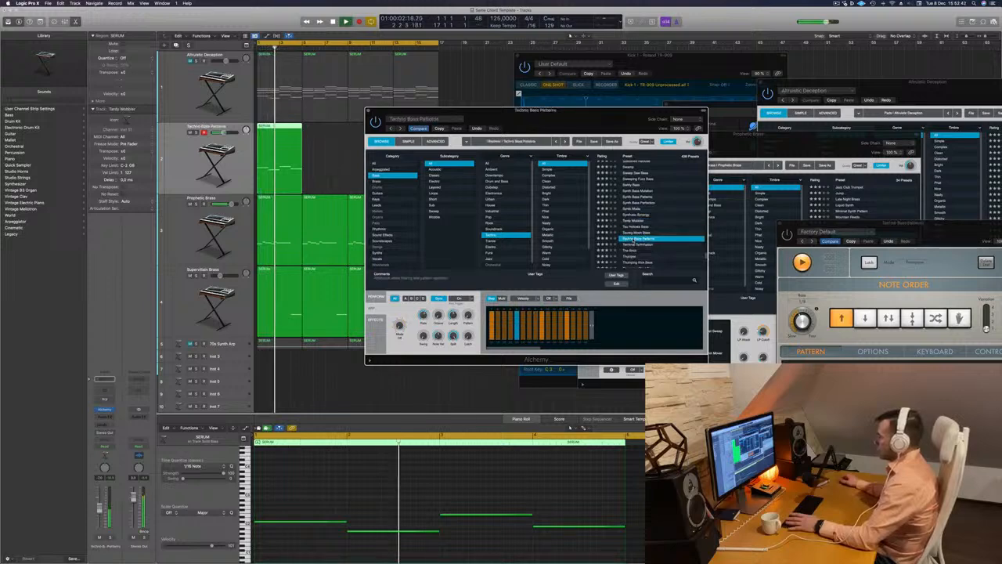
pyautogui.scroll(-2, 634, 238)
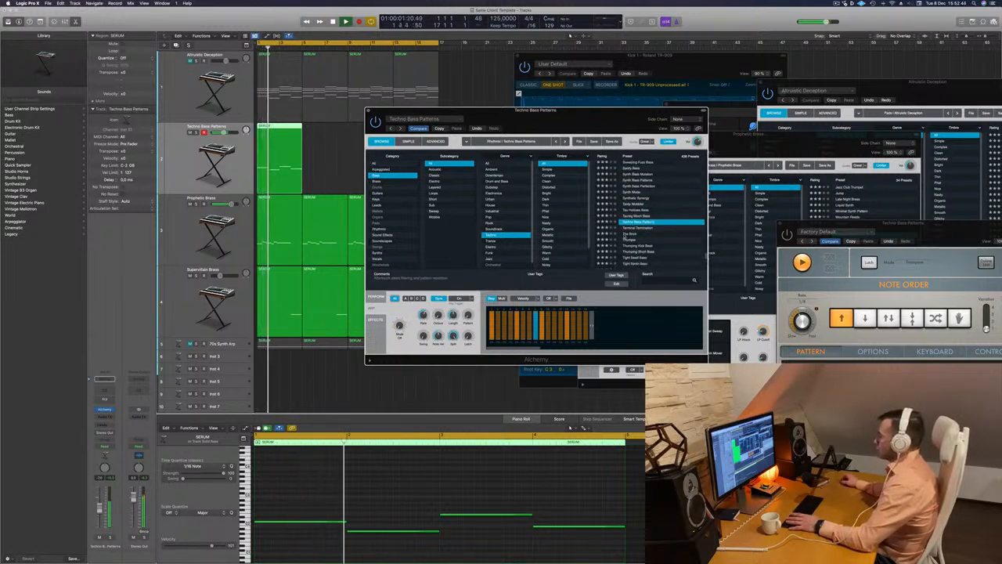
pyautogui.click(634, 236)
pyautogui.press('Return')
# Audition Thumping Kick Bass and Time Bomb, load Triangle Tube Drive Bass, and close the bass track's Alchemy window
pyautogui.scroll(-1, 640, 239)
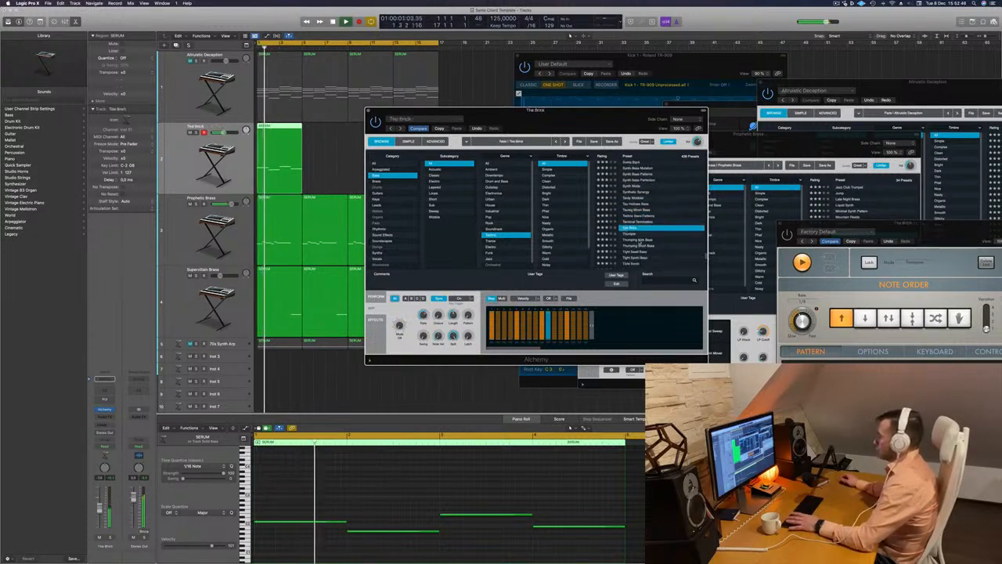
pyautogui.click(641, 240)
pyautogui.scroll(-2, 641, 240)
pyautogui.click(635, 243)
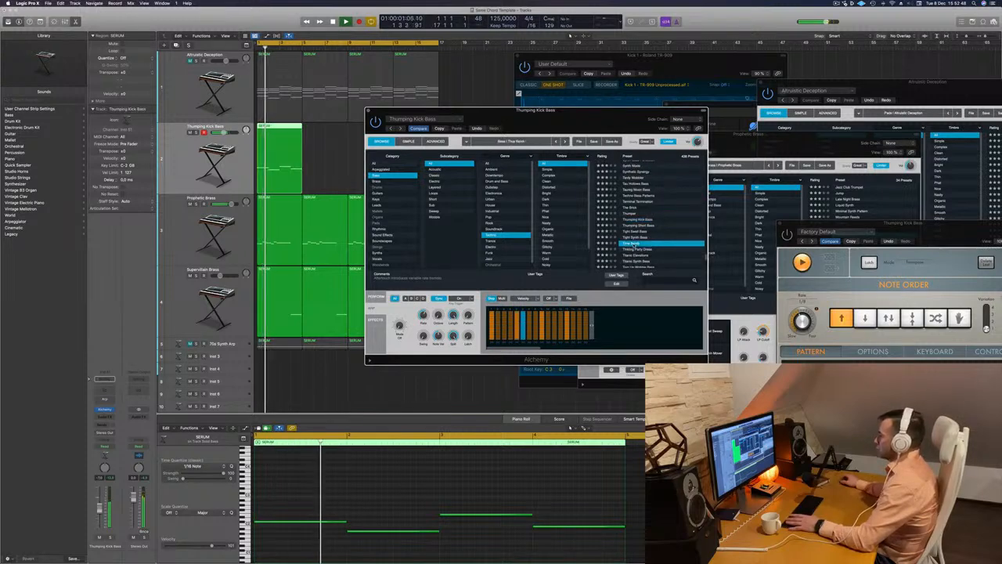
pyautogui.scroll(-3, 677, 232)
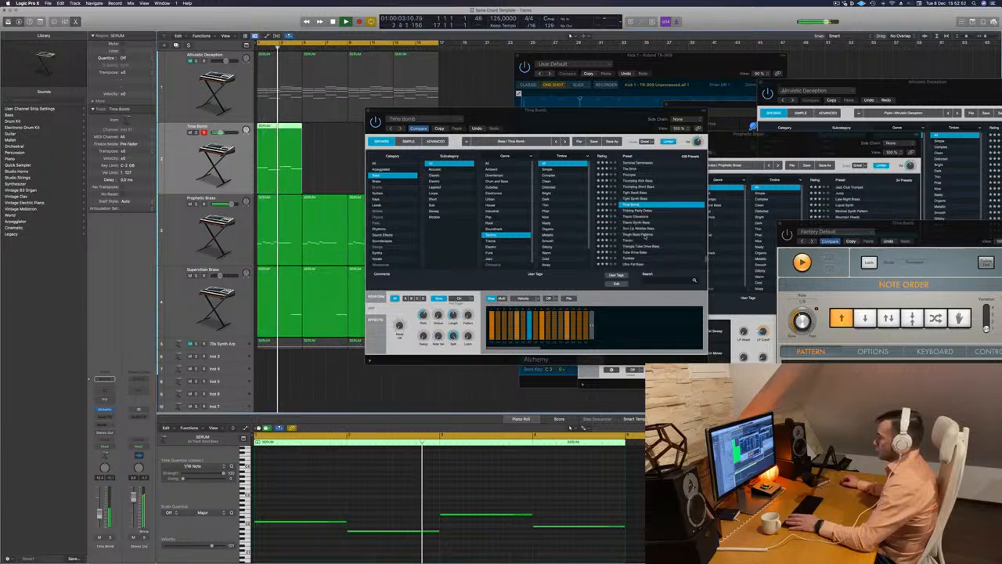
pyautogui.scroll(-3, 626, 235)
pyautogui.click(627, 241)
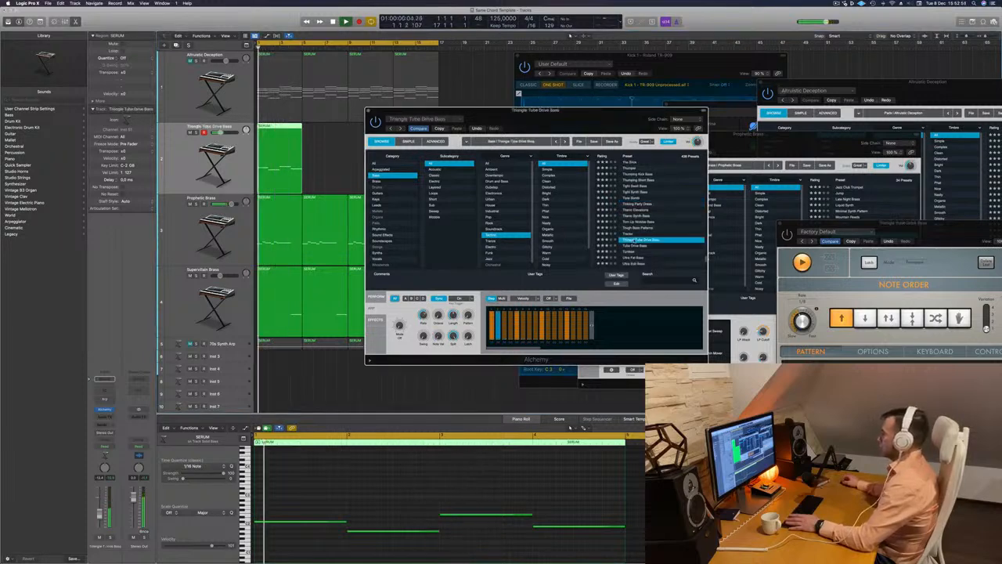
pyautogui.click(368, 111)
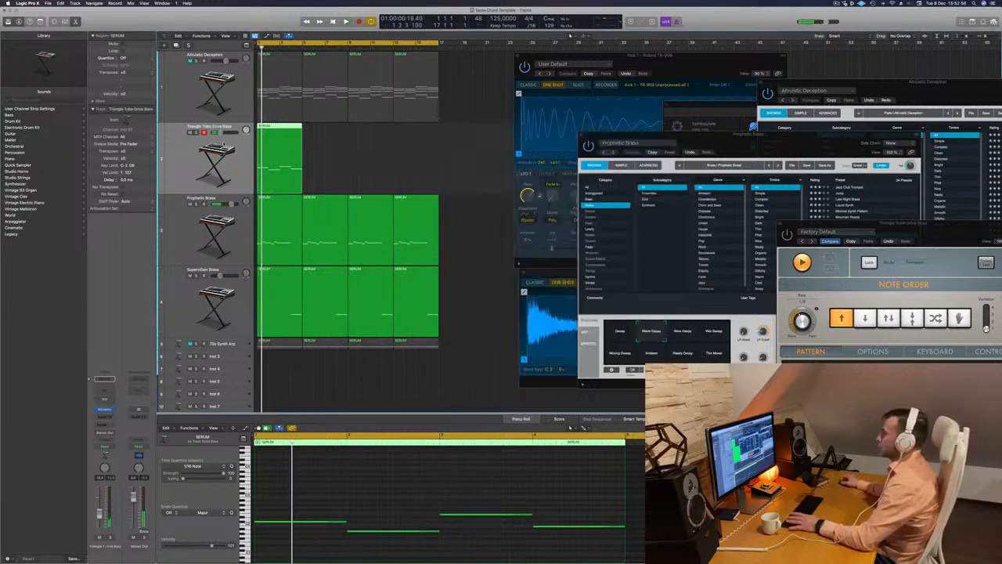
# Duplicate the Altruistic Deception track with its first chord region copied onto it, and clear the region from the bass track
pyautogui.click(177, 73)
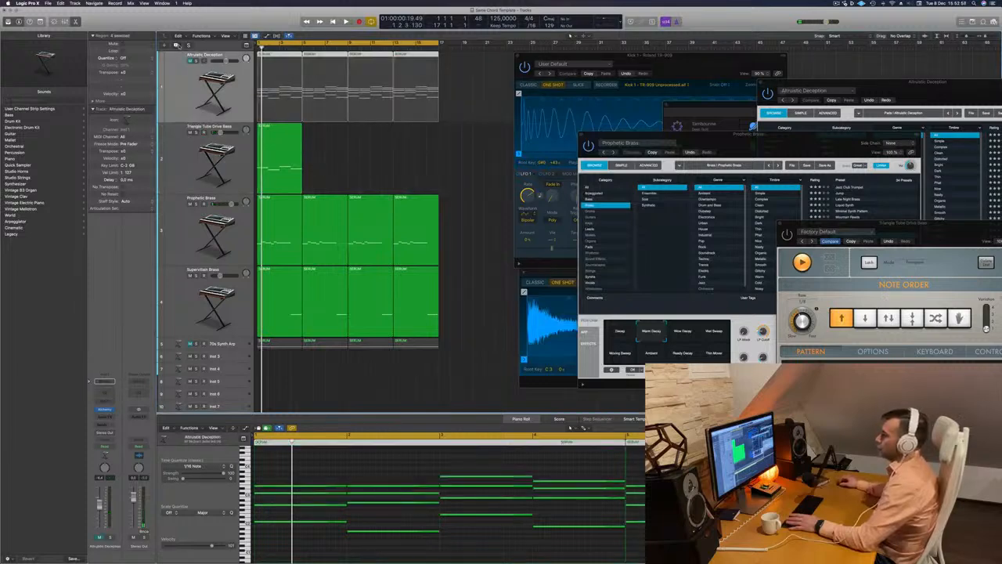
pyautogui.click(177, 45)
pyautogui.moveTo(274, 88); pyautogui.dragTo(272, 156)
pyautogui.moveTo(272, 232); pyautogui.dragTo(274, 157)
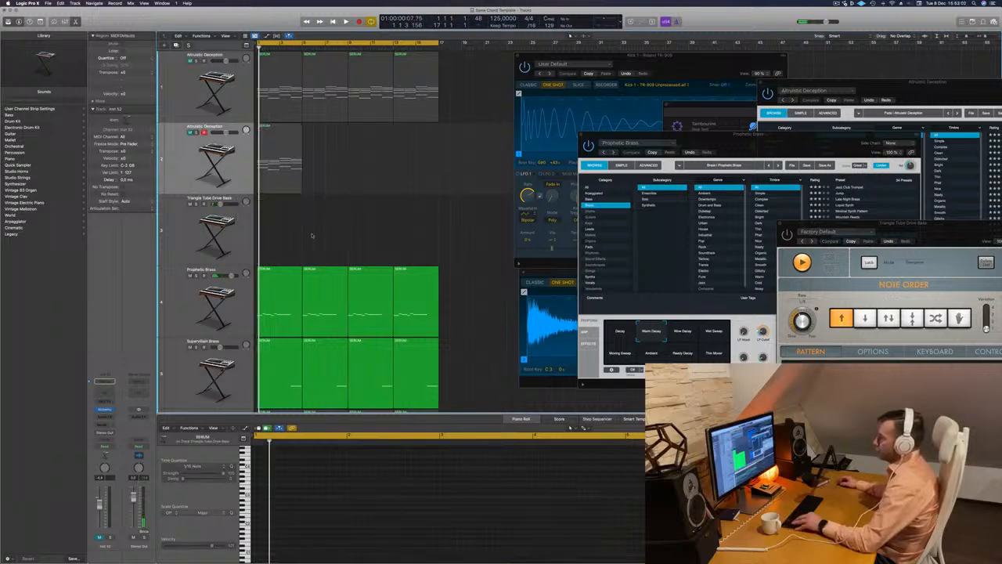
# Start playback, unmute the duplicated Altruistic Deception track and open its Alchemy instrument
pyautogui.press('space')
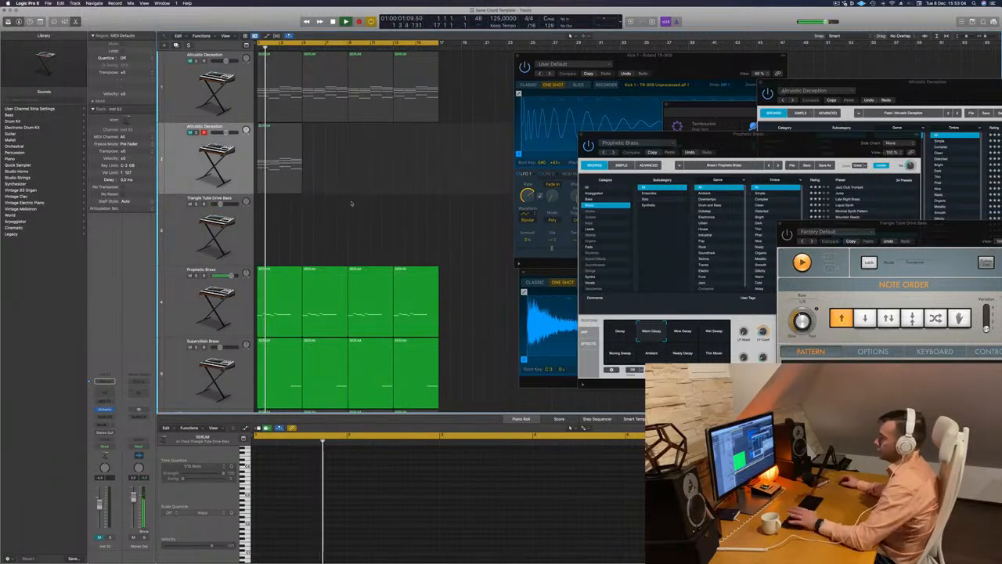
pyautogui.scroll(-1, 360, 206)
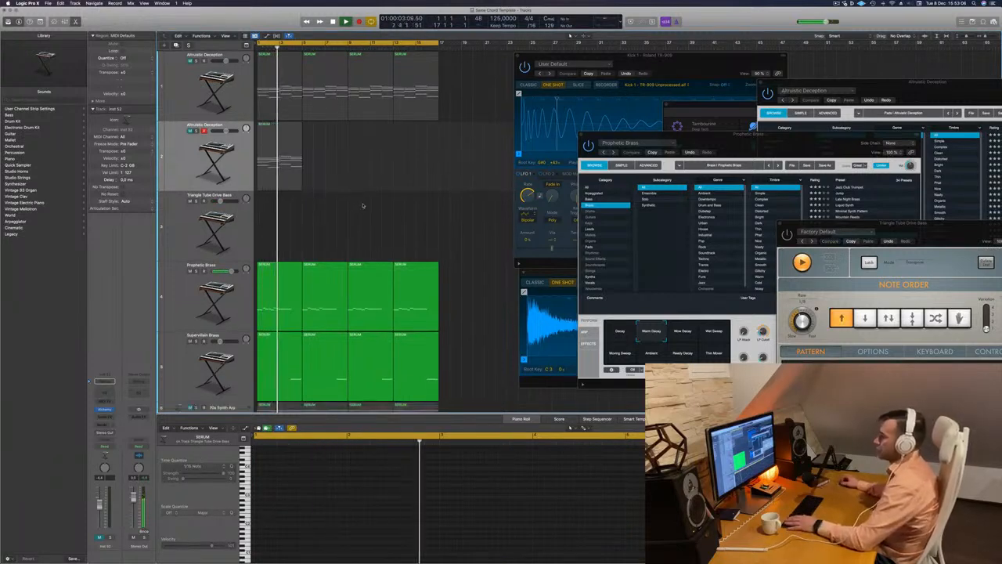
pyautogui.scroll(-1, 330, 191)
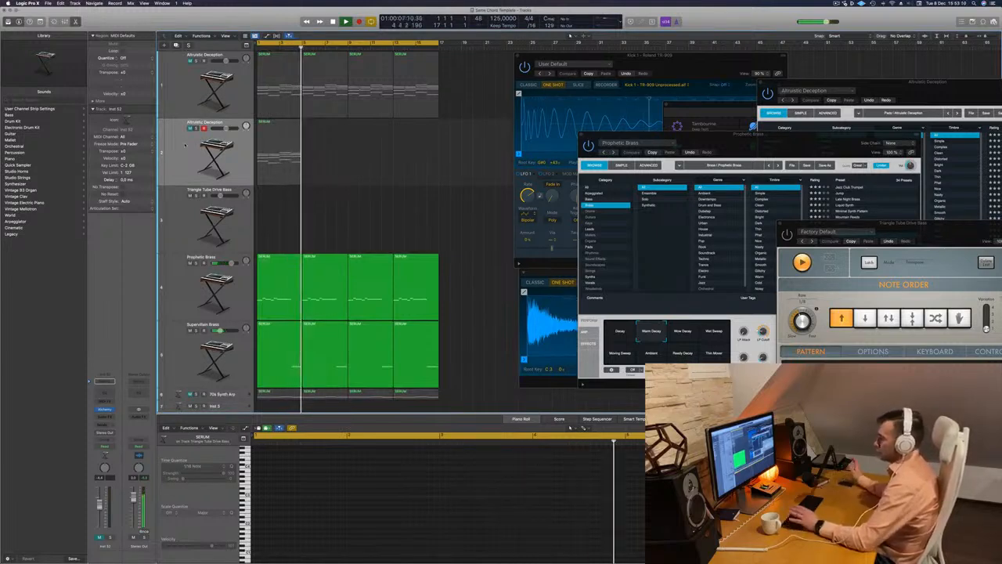
pyautogui.click(281, 156)
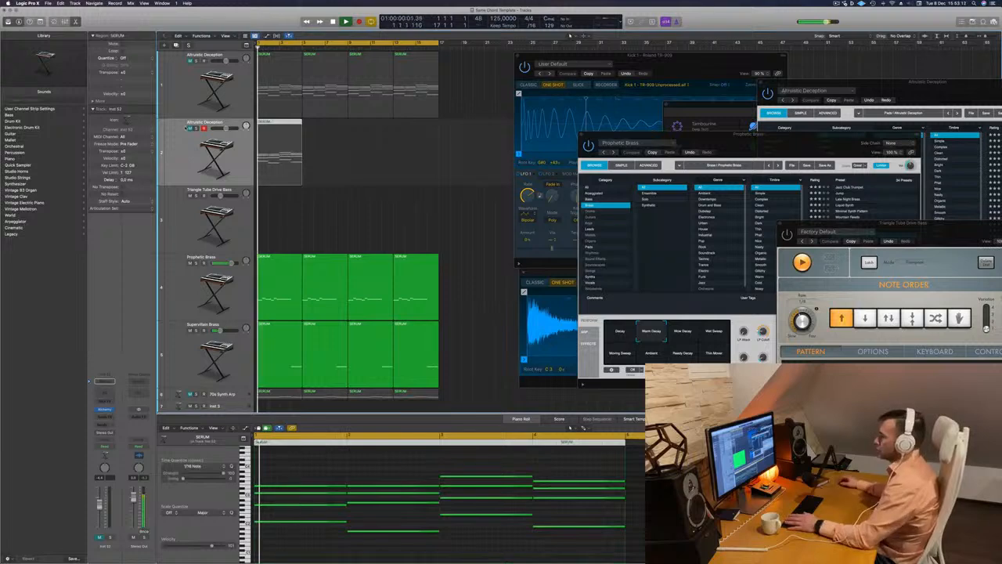
pyautogui.press('m')
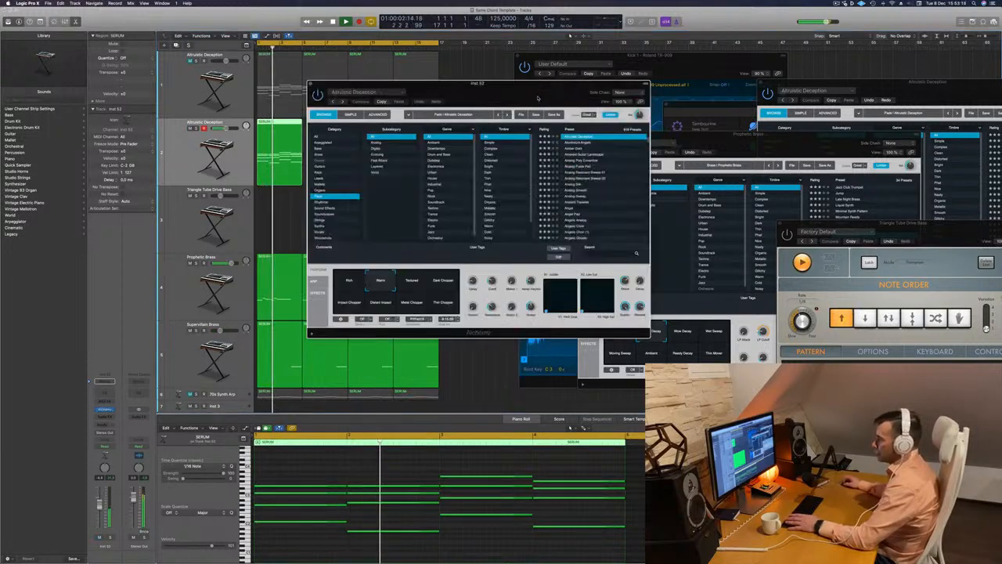
# Load the Analog Pulse Pad preset on the duplicated track and move the Alchemy window clear of the regions
pyautogui.moveTo(537, 95); pyautogui.dragTo(645, 92)
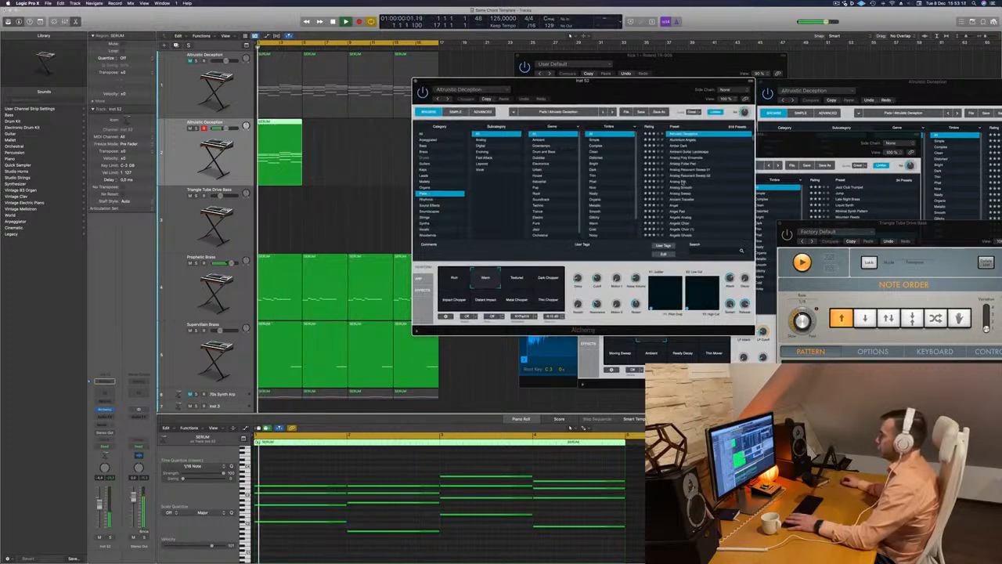
pyautogui.click(687, 165)
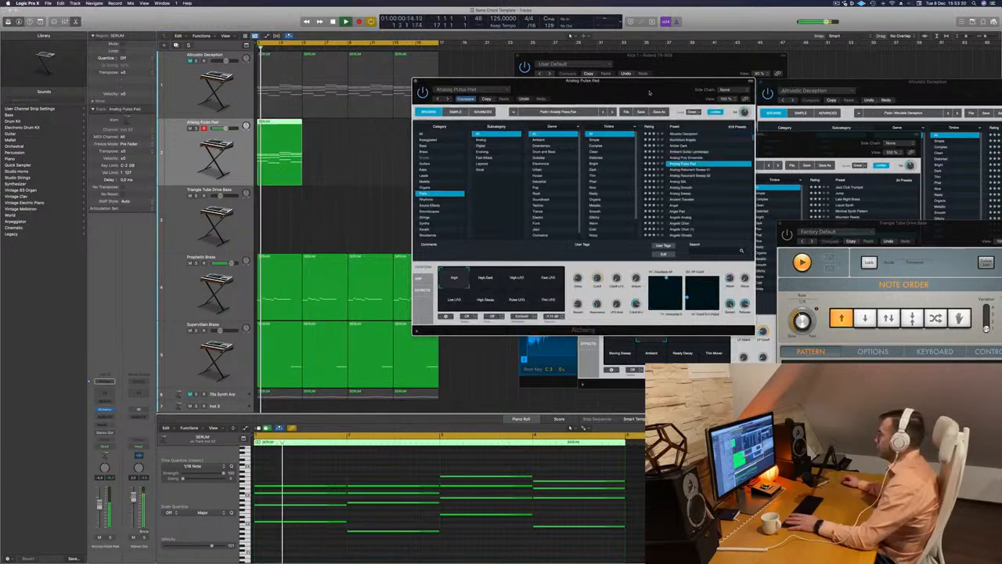
pyautogui.moveTo(649, 92); pyautogui.dragTo(671, 87)
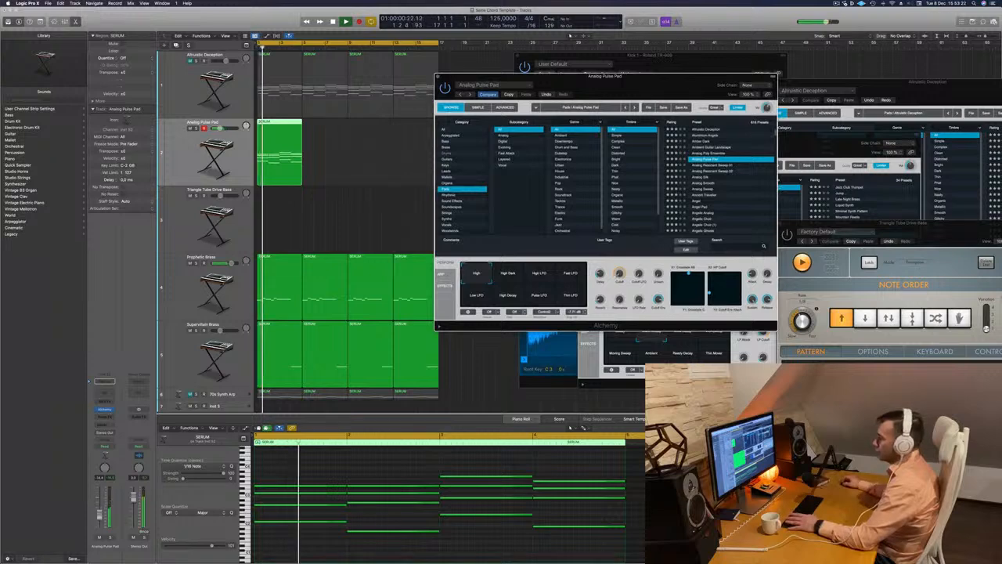
# Add a bus send to the Analog Pulse Pad track and insert a stereo SilverVerb on the bus's aux channel
pyautogui.click(105, 422)
pyautogui.moveTo(106, 434)
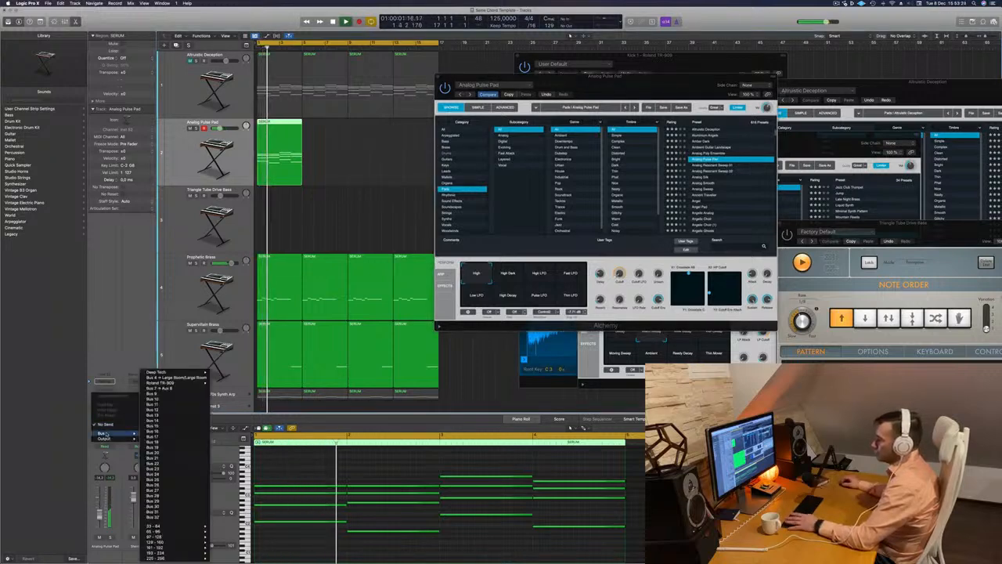
pyautogui.click(180, 397)
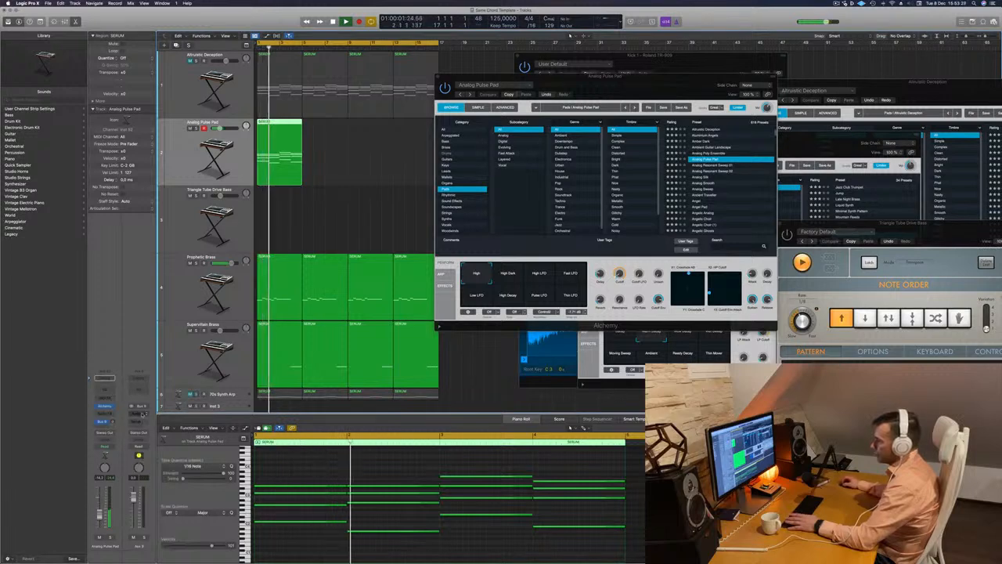
pyautogui.click(139, 412)
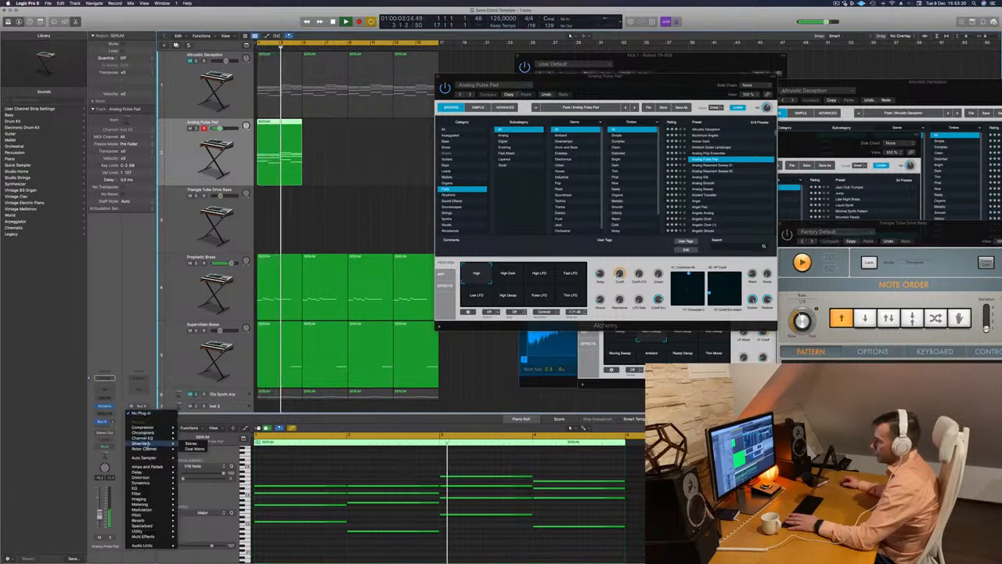
pyautogui.click(191, 444)
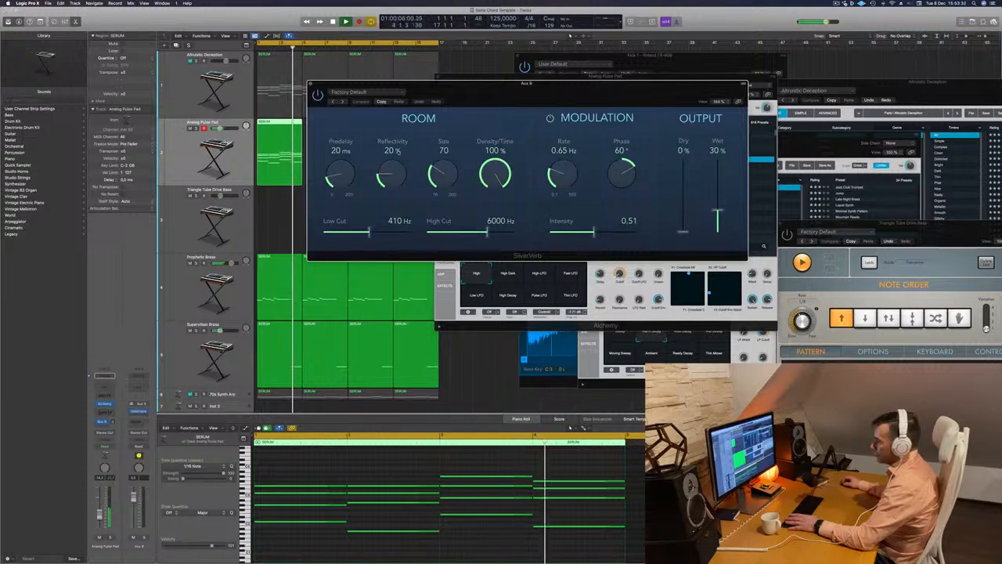
# Load the saved grandiose preset in SilverVerb and close its window
pyautogui.click(382, 91)
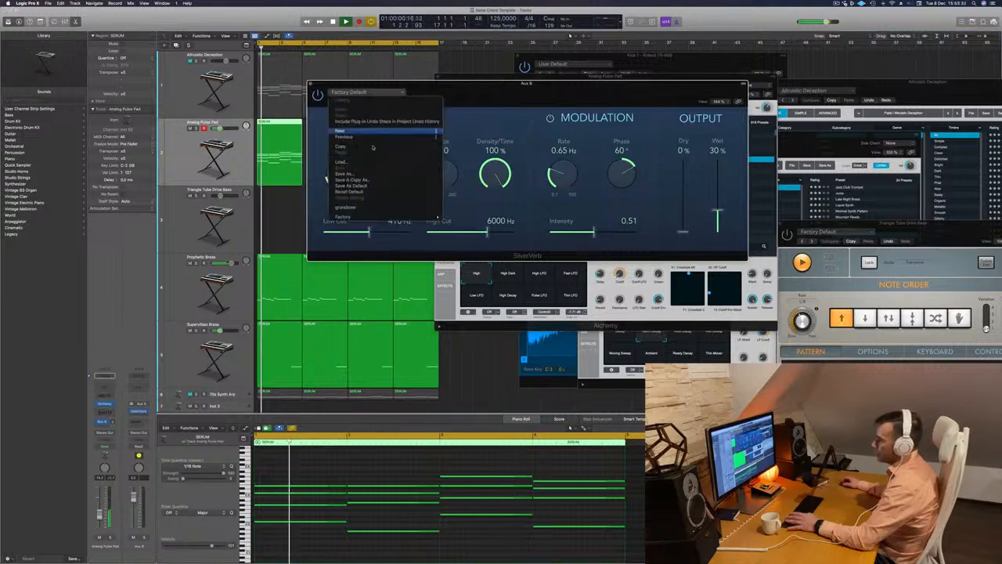
pyautogui.click(368, 207)
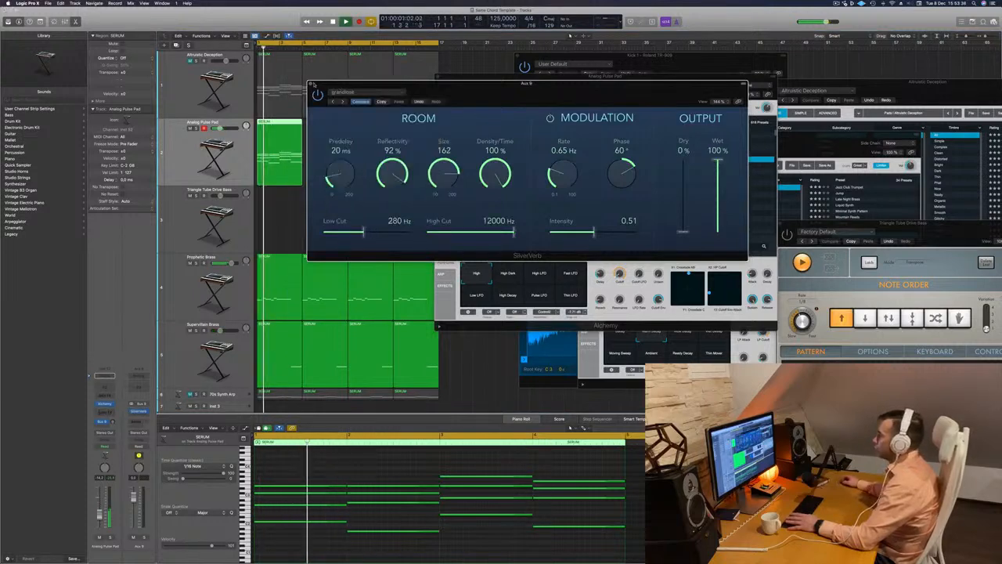
pyautogui.press('super+w')
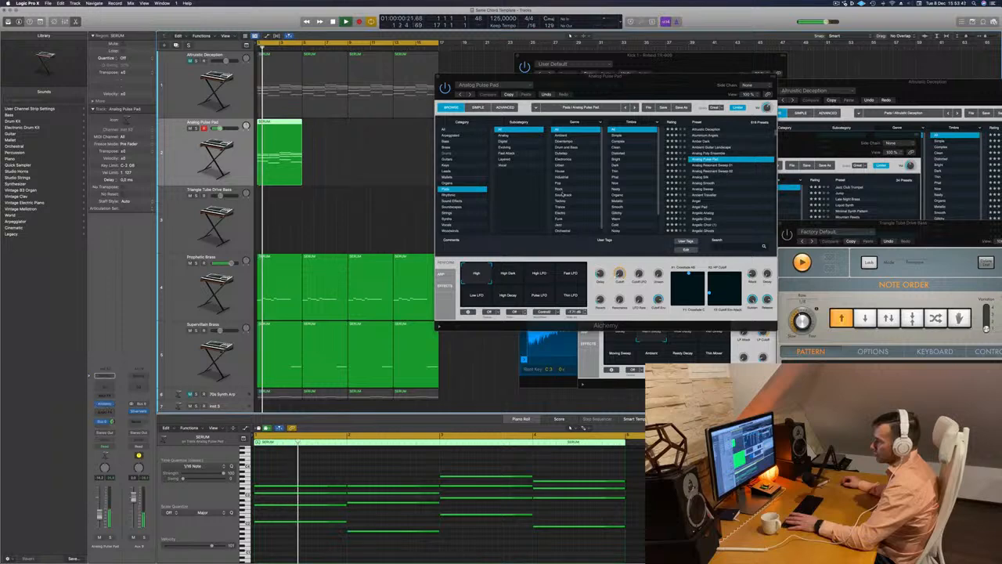
# Switch Analog Pulse Pad to its High Dark performance variation
pyautogui.click(508, 274)
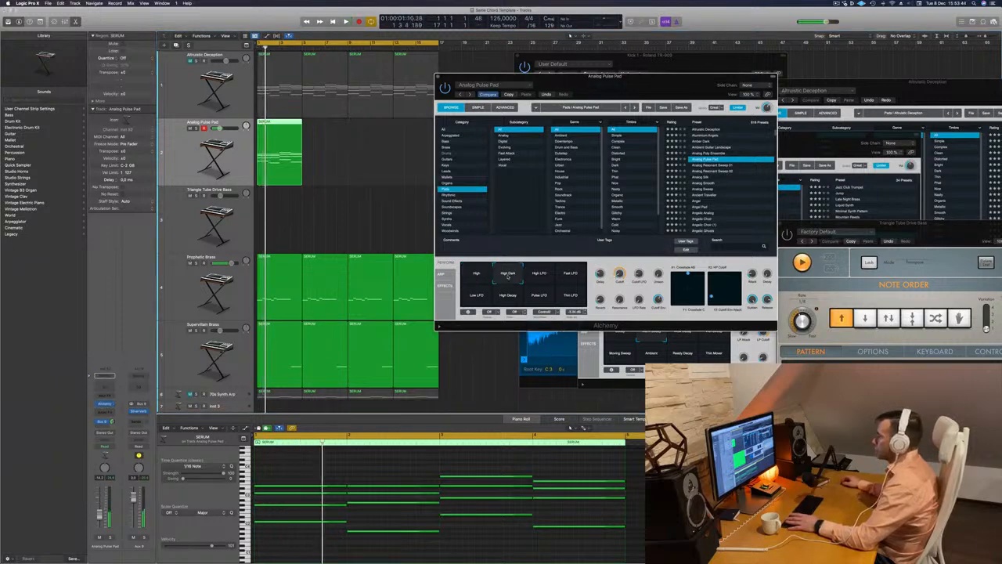
# Try the High LFO, Fast LFO and High Decay performance variations of Analog Pulse Pad, returning to Low LFO
pyautogui.click(539, 276)
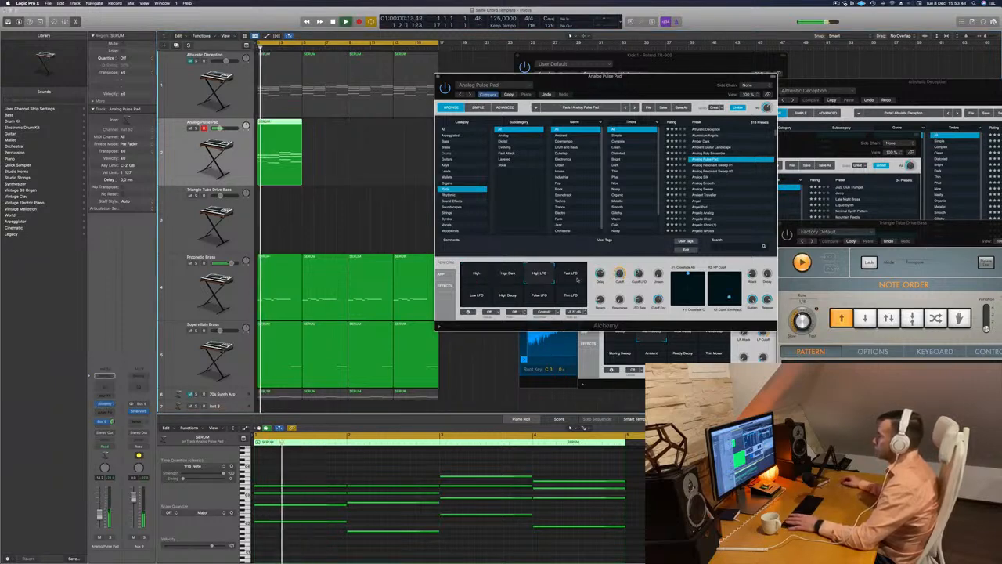
pyautogui.click(569, 275)
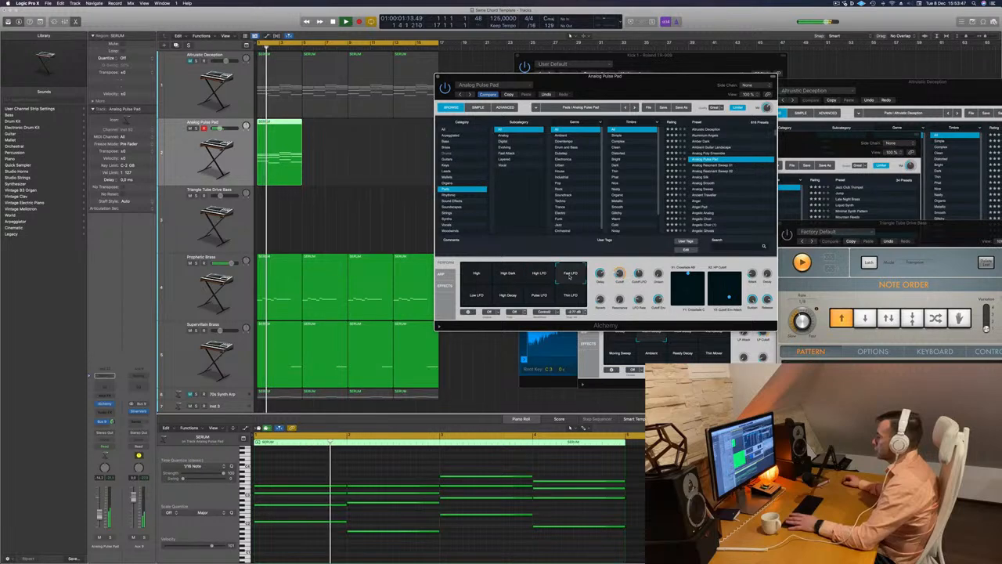
pyautogui.click(478, 296)
pyautogui.click(509, 298)
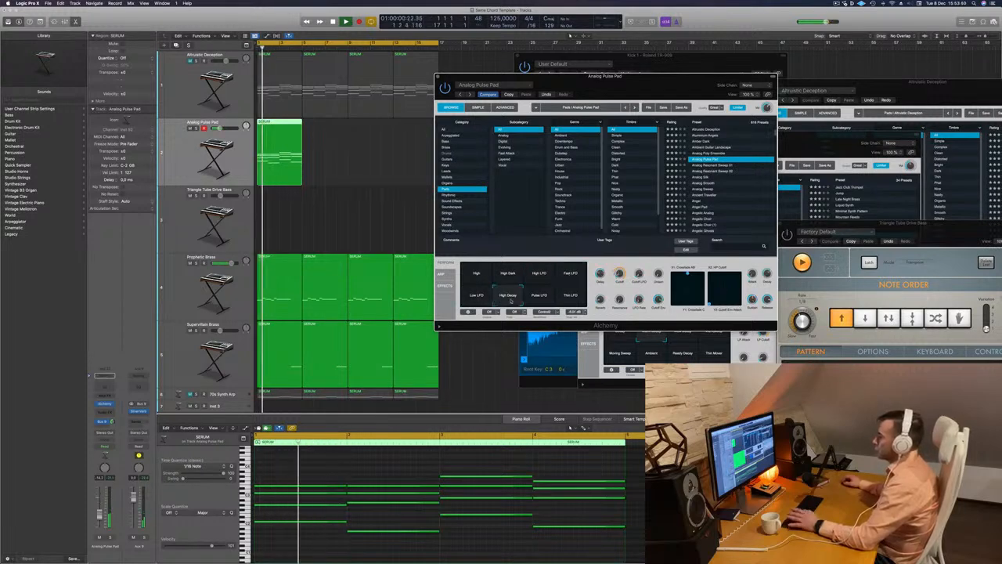
pyautogui.click(478, 296)
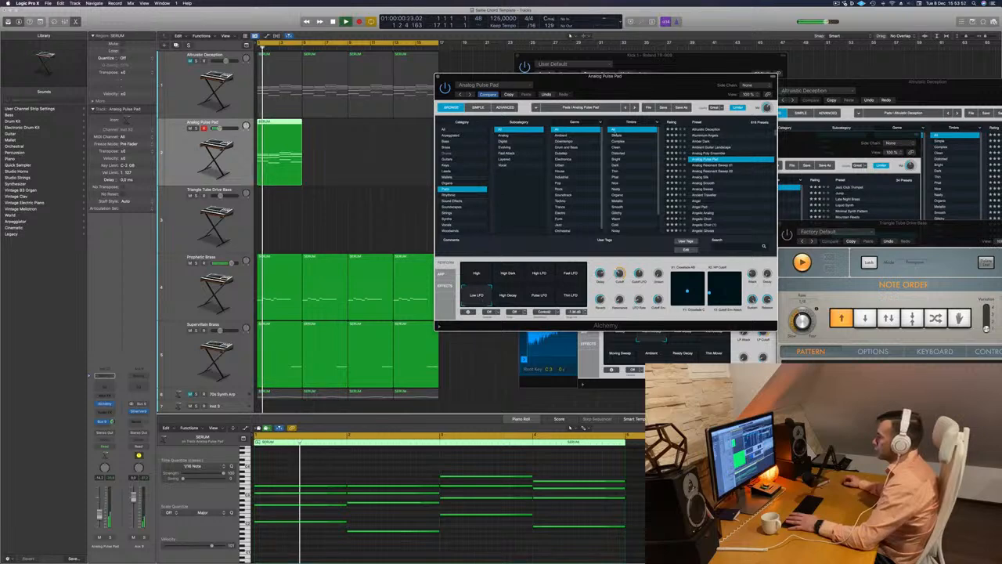
# Close the pad's Alchemy window and repeat the SERUM region along the Analog Pulse Pad track to fill the cycle range
pyautogui.moveTo(642, 81); pyautogui.dragTo(590, 155)
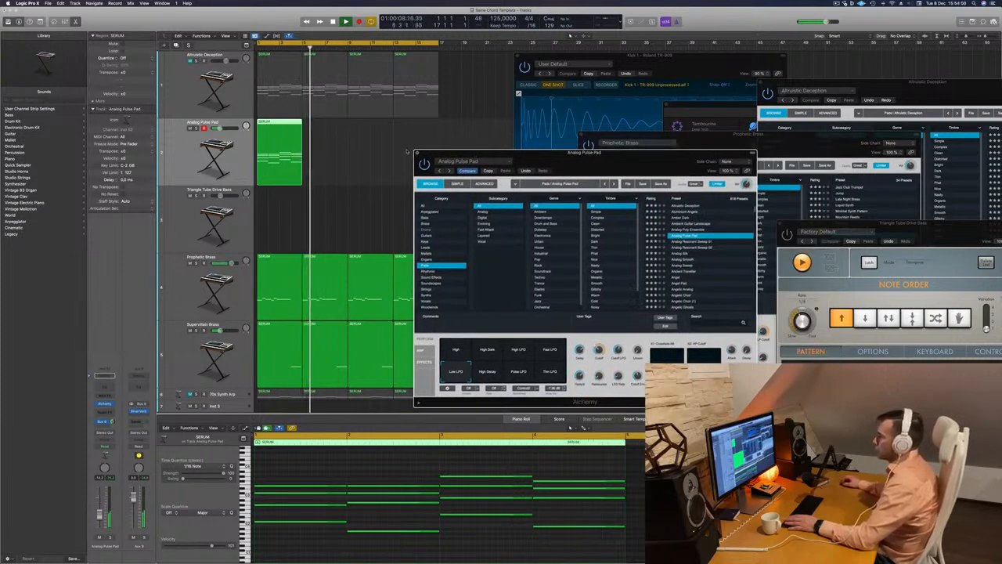
pyautogui.click(417, 152)
pyautogui.press('Return')
pyautogui.moveTo(270, 129); pyautogui.dragTo(366, 127)
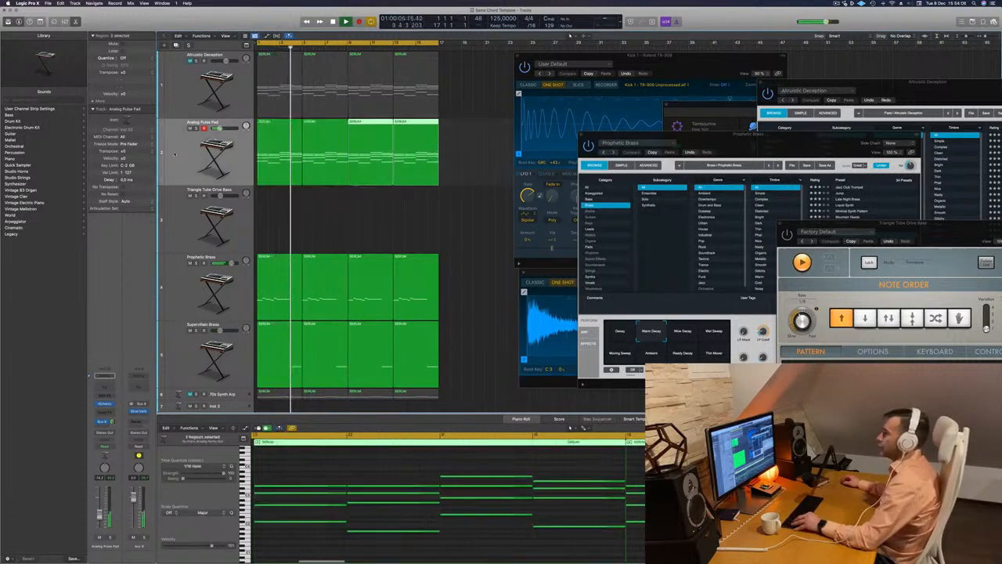
# Copy the Prophetic Brass channel's Compressor onto the Analog Pulse Pad channel, check its settings and close its window
pyautogui.press('x')
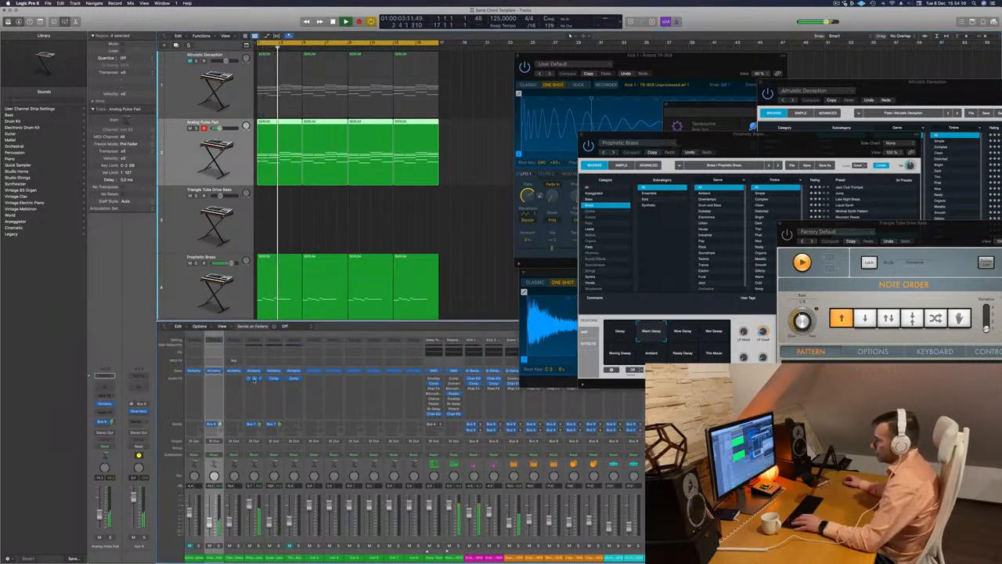
pyautogui.moveTo(214, 382); pyautogui.dragTo(214, 382)
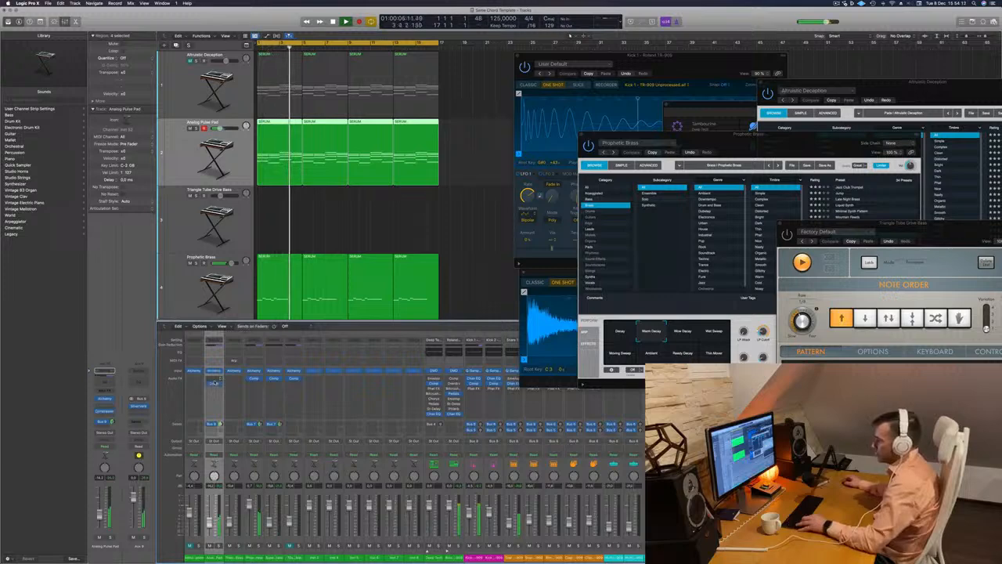
pyautogui.click(214, 383)
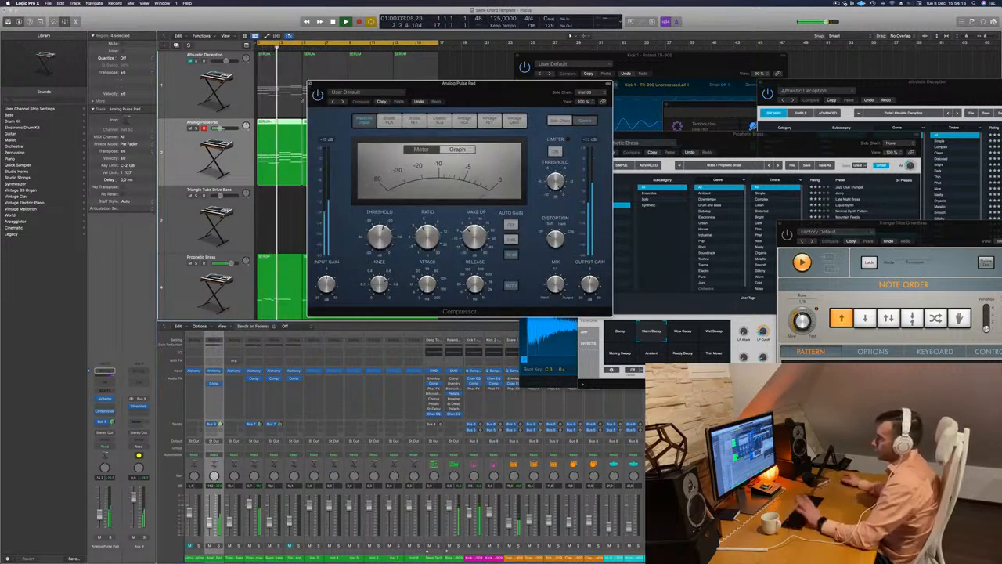
pyautogui.click(311, 84)
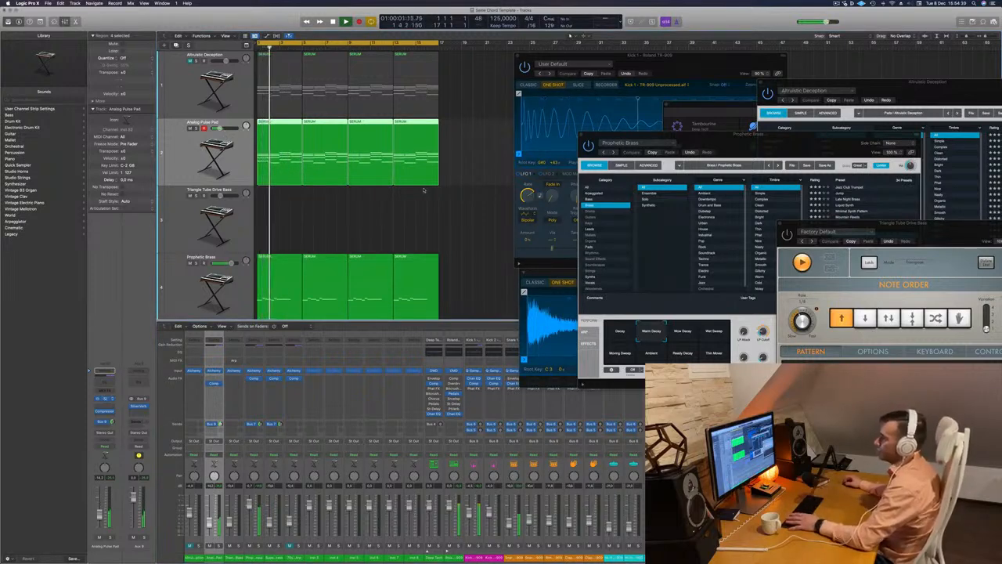
# Move the pad's Alchemy window aside, check the Compressor placed after SilverVerb on the pad's aux channel, and close it
pyautogui.moveTo(606, 166); pyautogui.dragTo(751, 141)
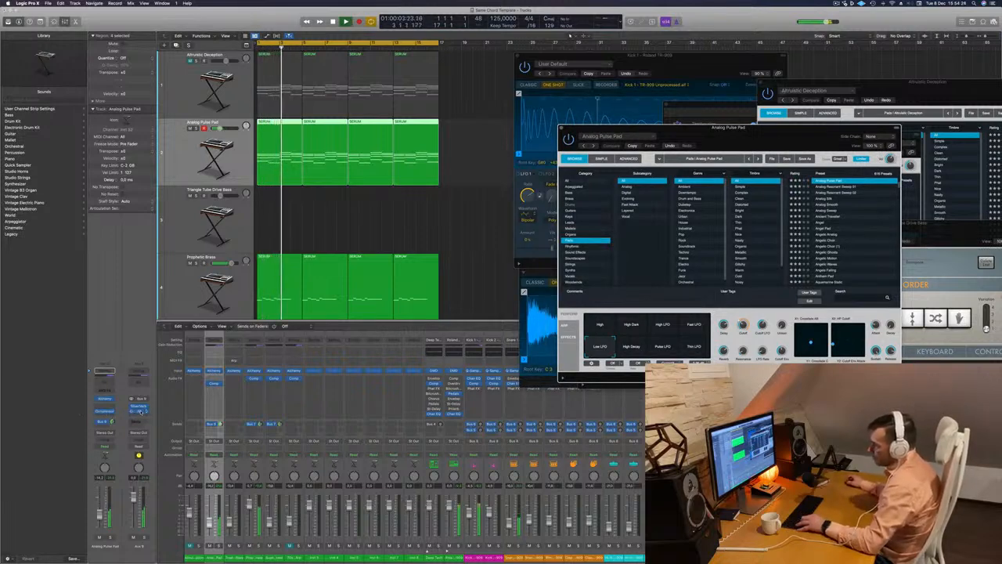
pyautogui.click(141, 412)
pyautogui.moveTo(512, 88); pyautogui.dragTo(574, 101)
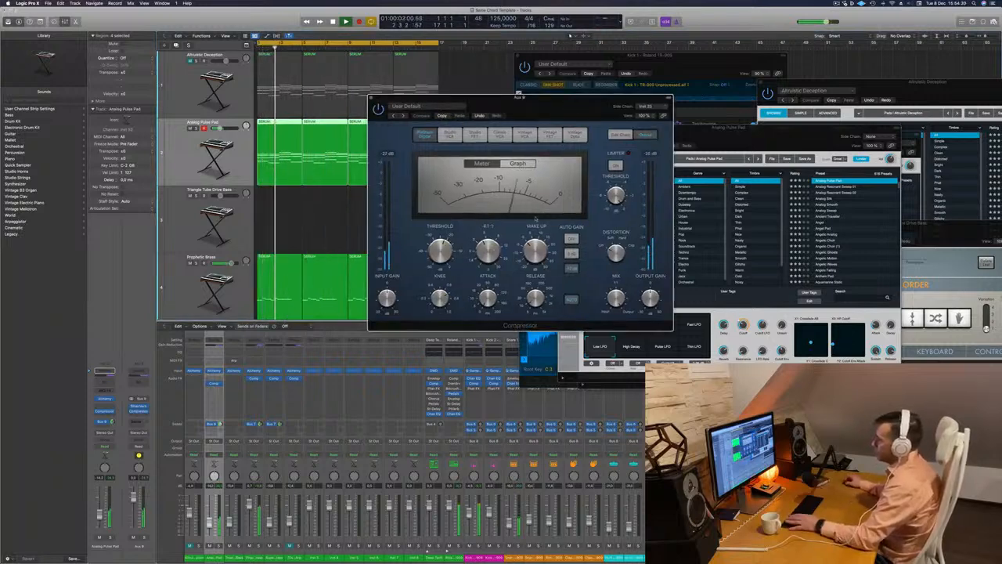
pyautogui.click(372, 99)
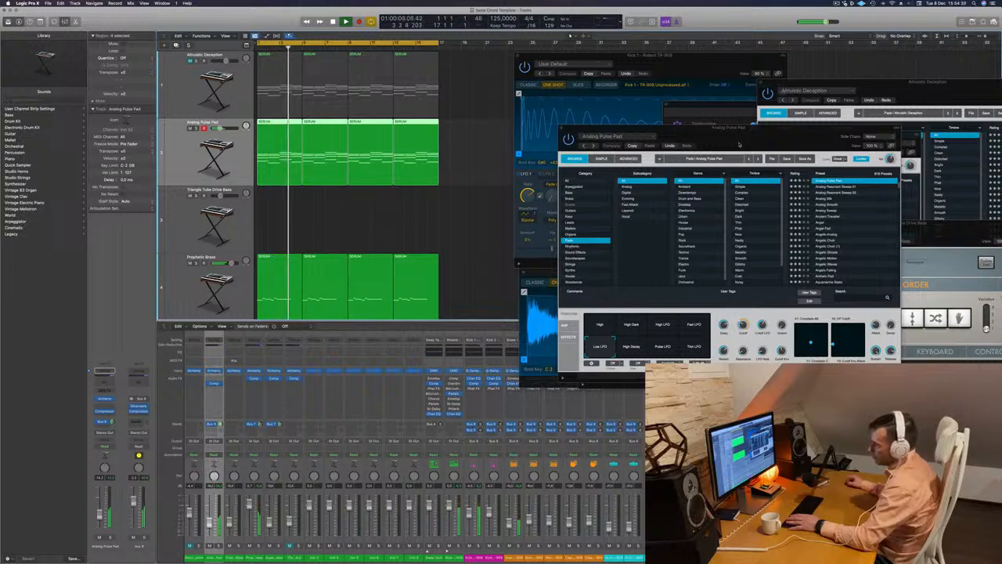
# Try the High Decay, Pulse LFO, Thin LFO, High and High Dark variations of Analog Pulse Pad during playback
pyautogui.moveTo(629, 129); pyautogui.dragTo(485, 128)
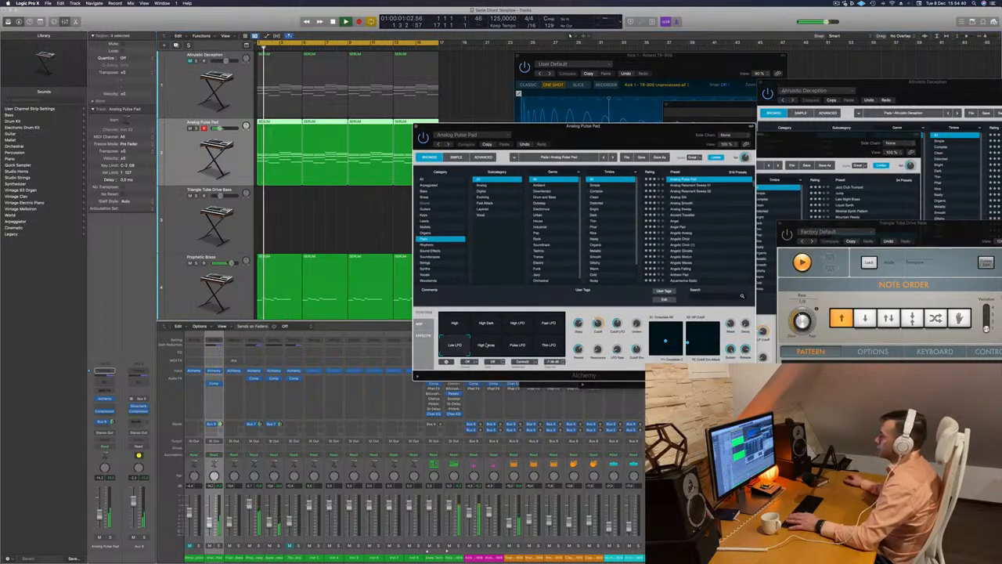
pyautogui.click(484, 344)
pyautogui.click(518, 346)
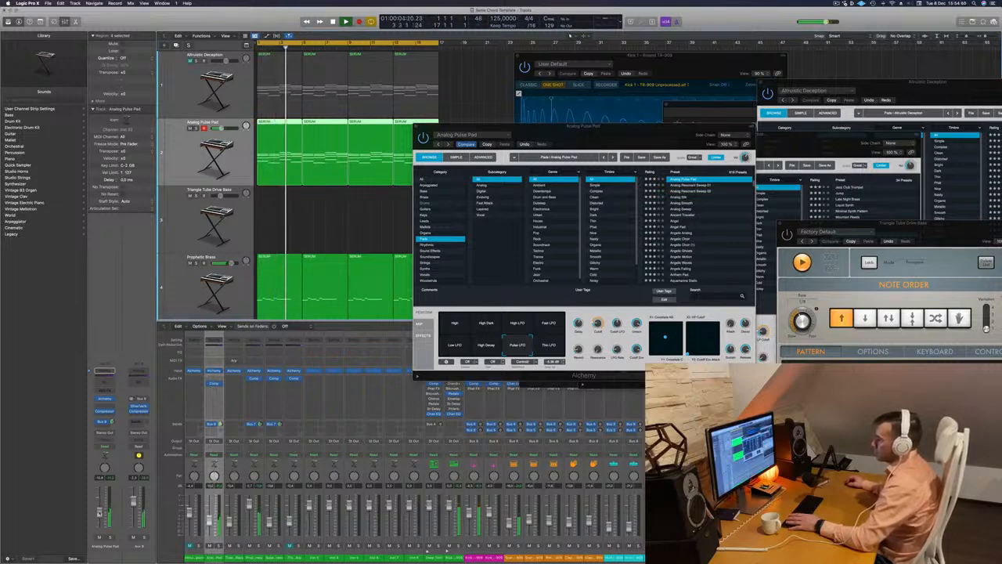
pyautogui.moveTo(614, 137); pyautogui.dragTo(702, 102)
pyautogui.scroll(-2, 429, 216)
pyautogui.scroll(-1, 429, 215)
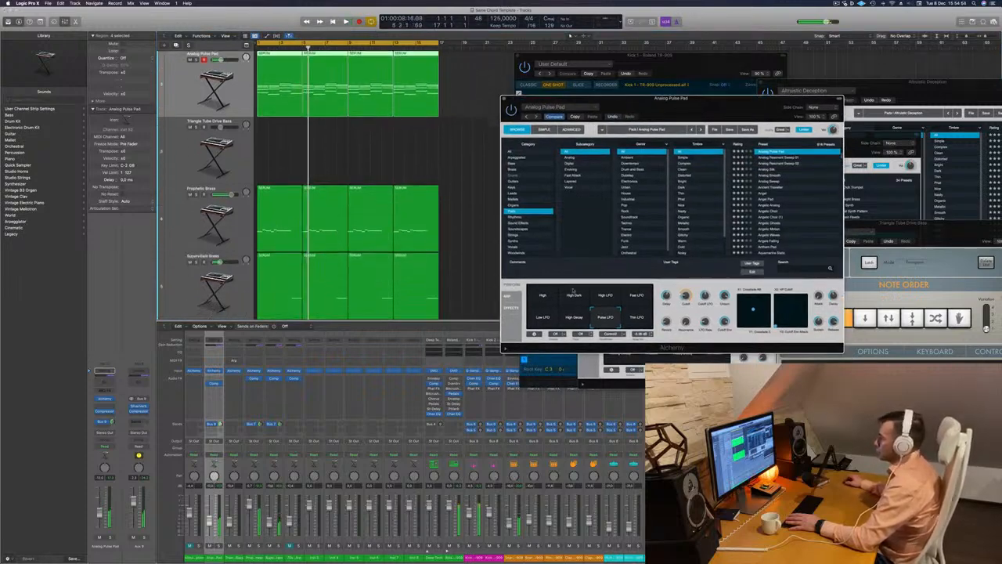
pyautogui.press('Return')
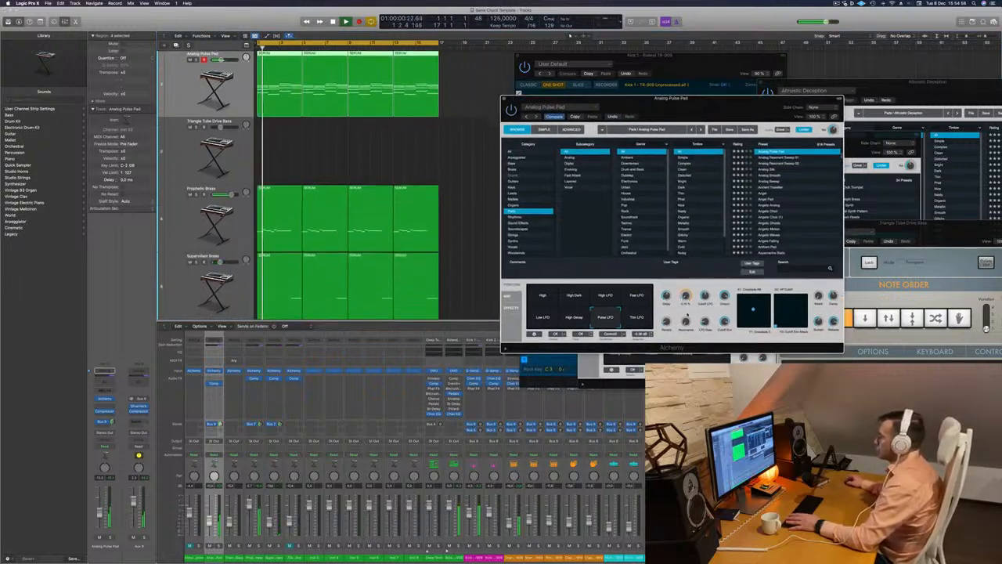
pyautogui.click(636, 318)
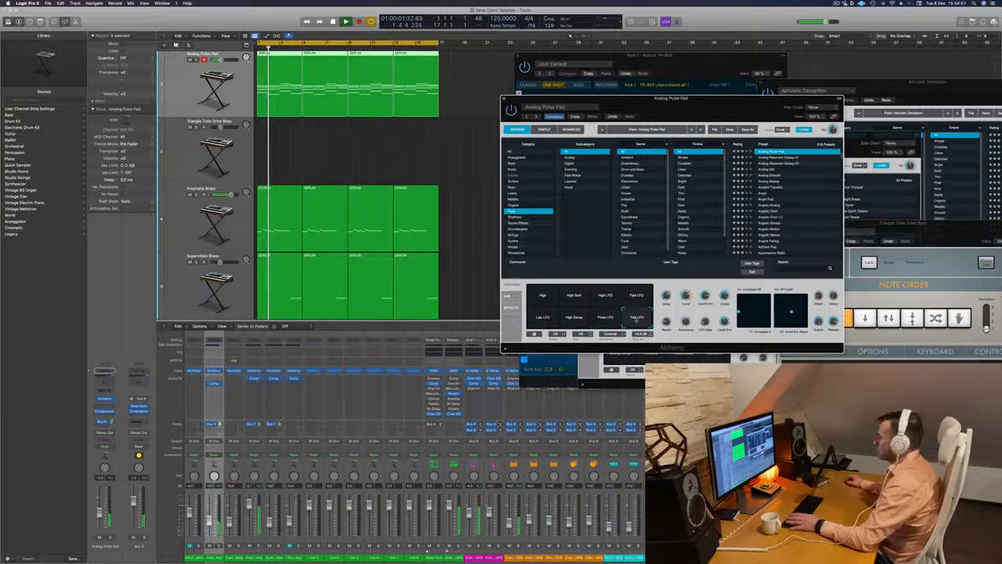
pyautogui.click(543, 297)
pyautogui.click(574, 296)
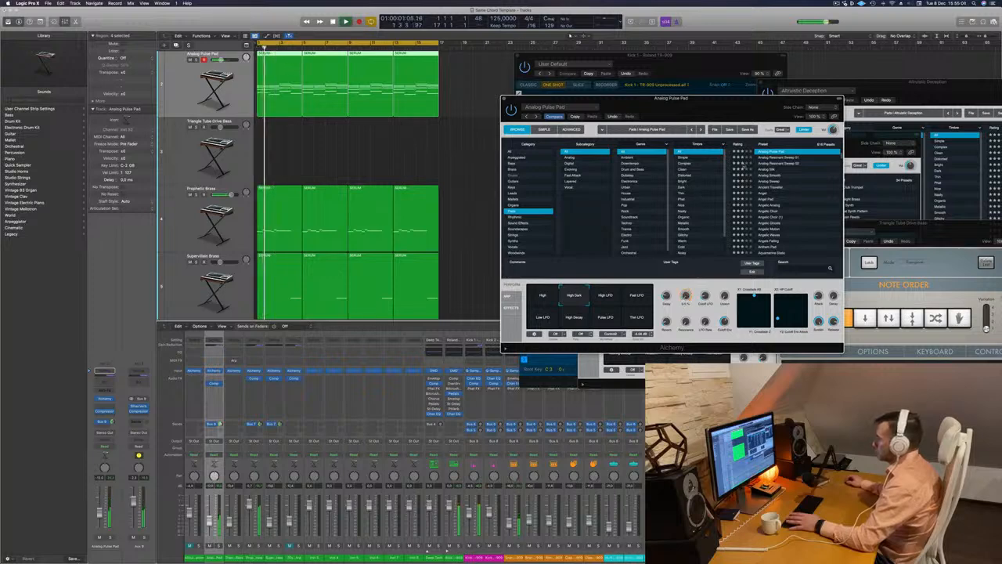
# Load the Analog Resonant Sweep 01 preset on the pad track, audition it and adjust the track's volume
pyautogui.moveTo(771, 112); pyautogui.dragTo(752, 109)
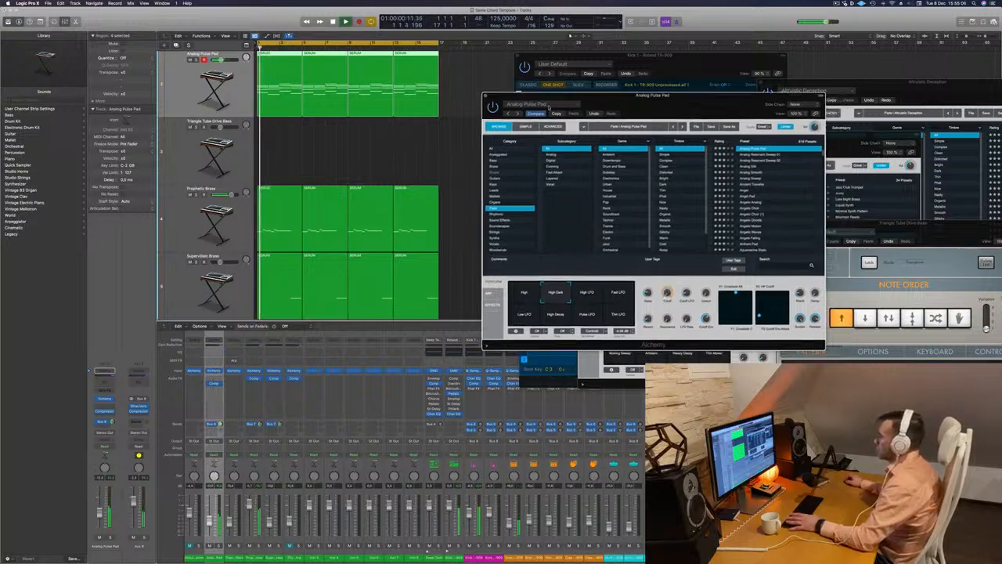
pyautogui.click(749, 155)
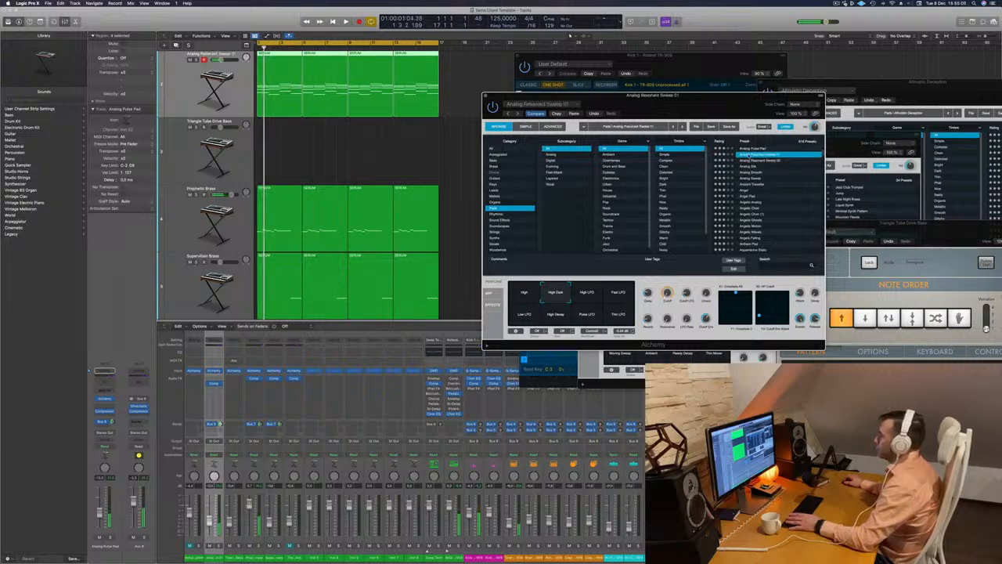
pyautogui.press('space')
pyautogui.moveTo(713, 108); pyautogui.dragTo(751, 102)
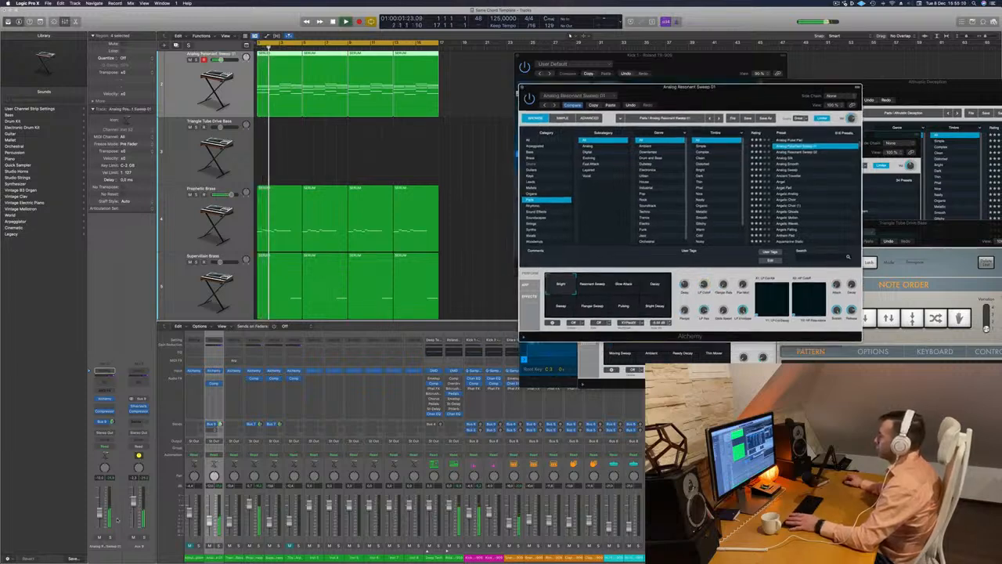
pyautogui.click(110, 513)
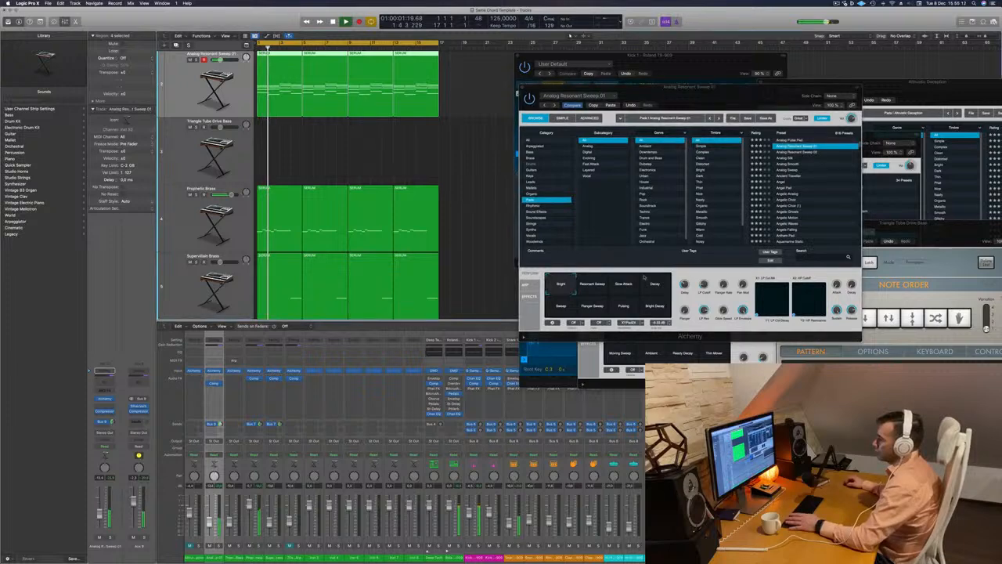
# Compare the Decay, Sweep and Flanger Sweep variations of Analog Resonant Sweep 01, settle on Pulsing and close the Alchemy window
pyautogui.moveTo(732, 94); pyautogui.dragTo(644, 164)
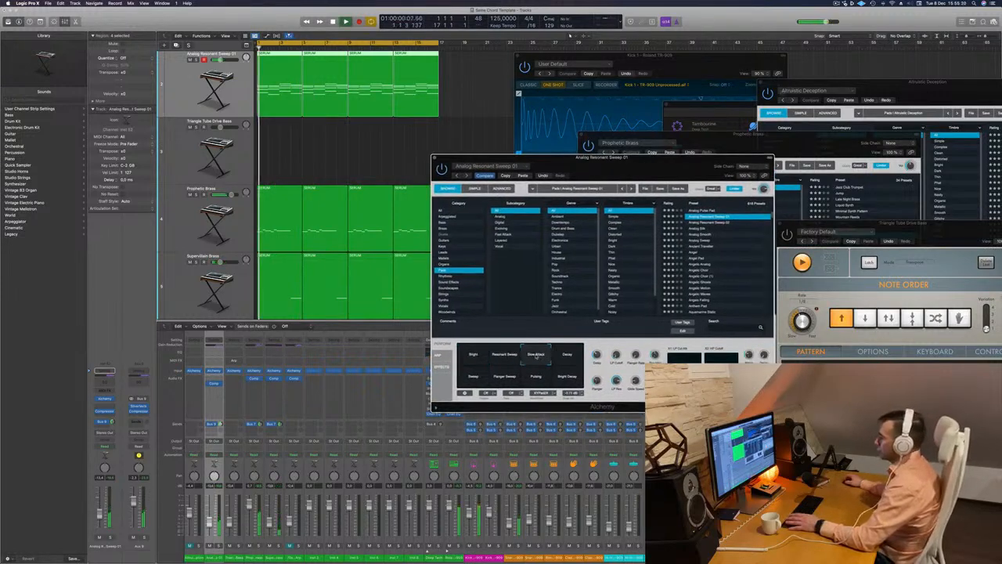
pyautogui.click(567, 359)
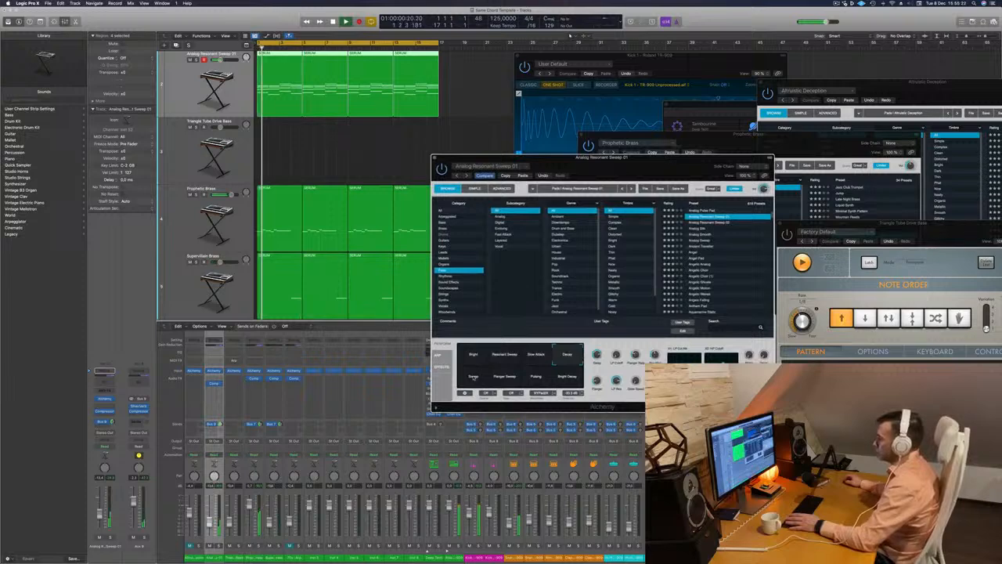
pyautogui.click(473, 377)
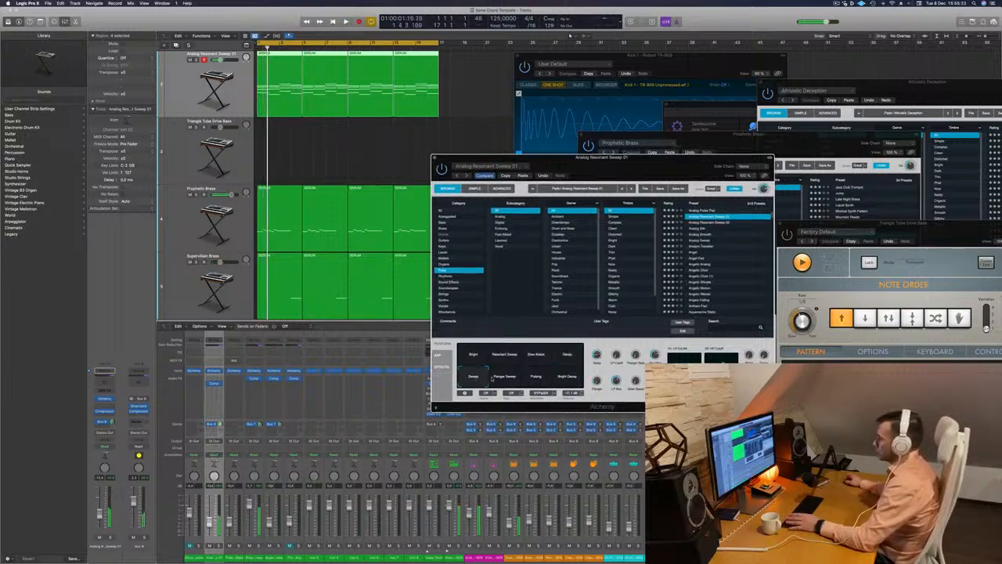
pyautogui.click(504, 378)
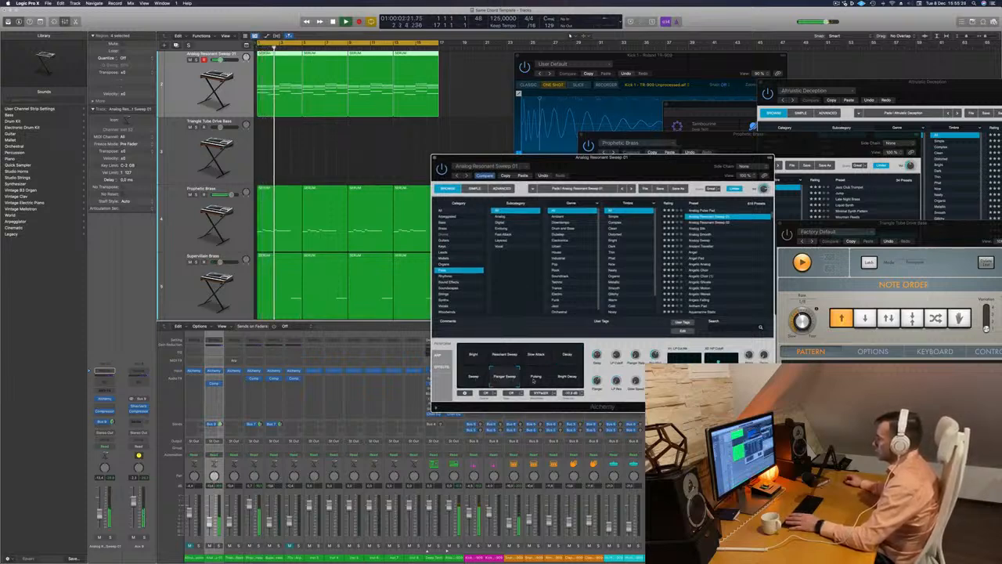
pyautogui.click(534, 380)
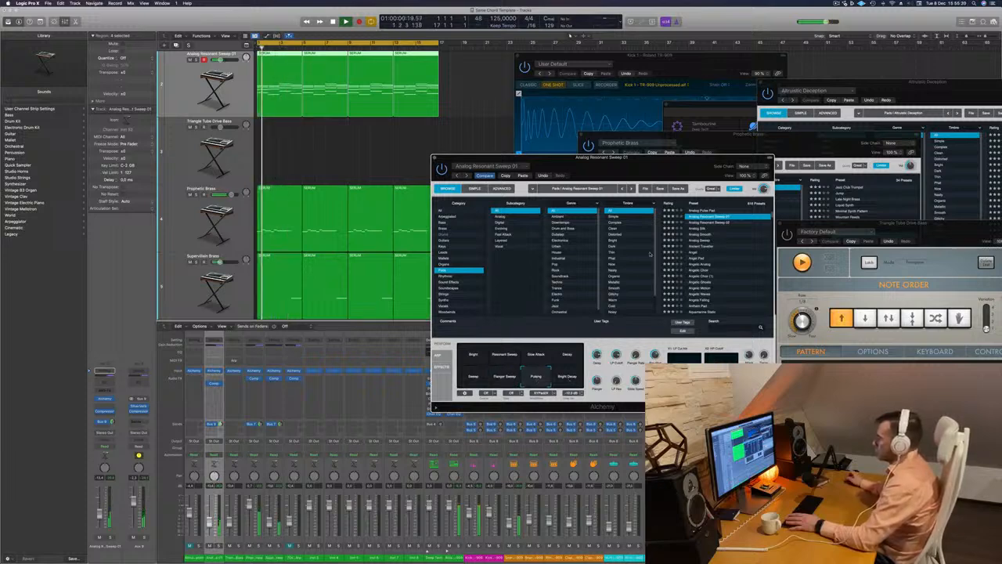
pyautogui.moveTo(653, 166)
pyautogui.mouseDown()
pyautogui.moveTo(596, 155)
pyautogui.moveTo(669, 160)
pyautogui.mouseUp()
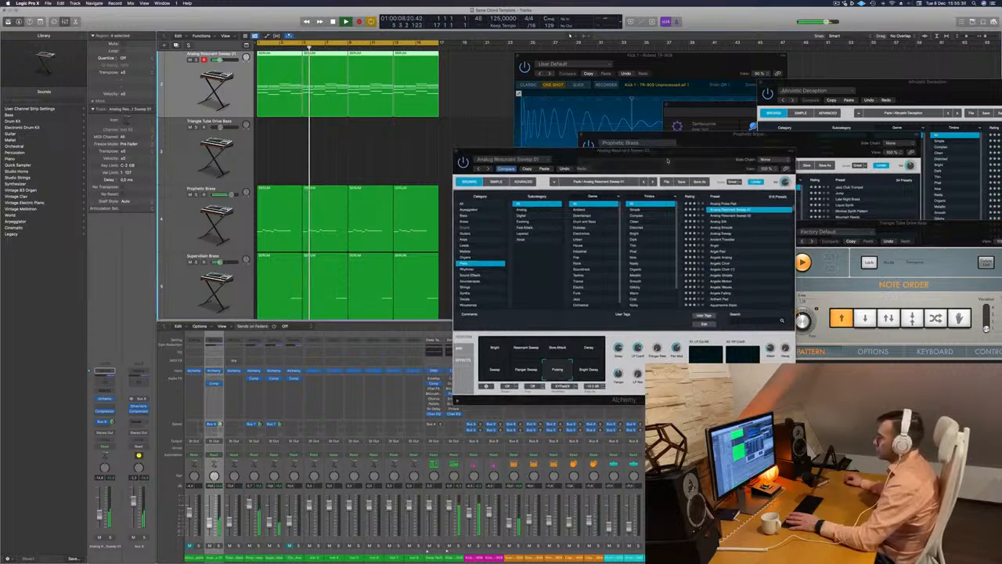
pyautogui.moveTo(670, 160); pyautogui.dragTo(595, 165)
pyautogui.click(381, 156)
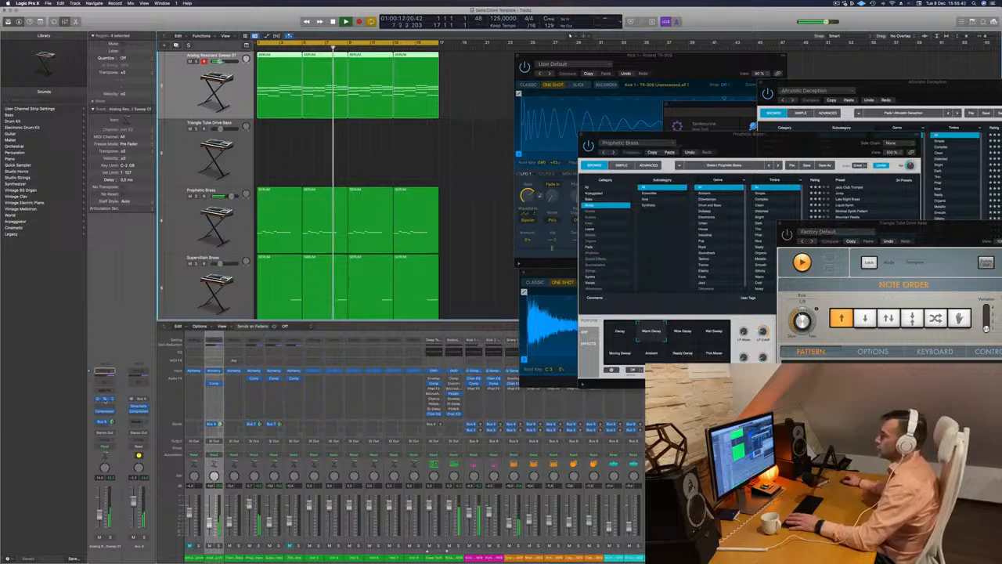
# Reopen Alchemy on the Analog Resonant Sweep 01 track, move its window higher and replay the arrangement from the start
pyautogui.click(104, 399)
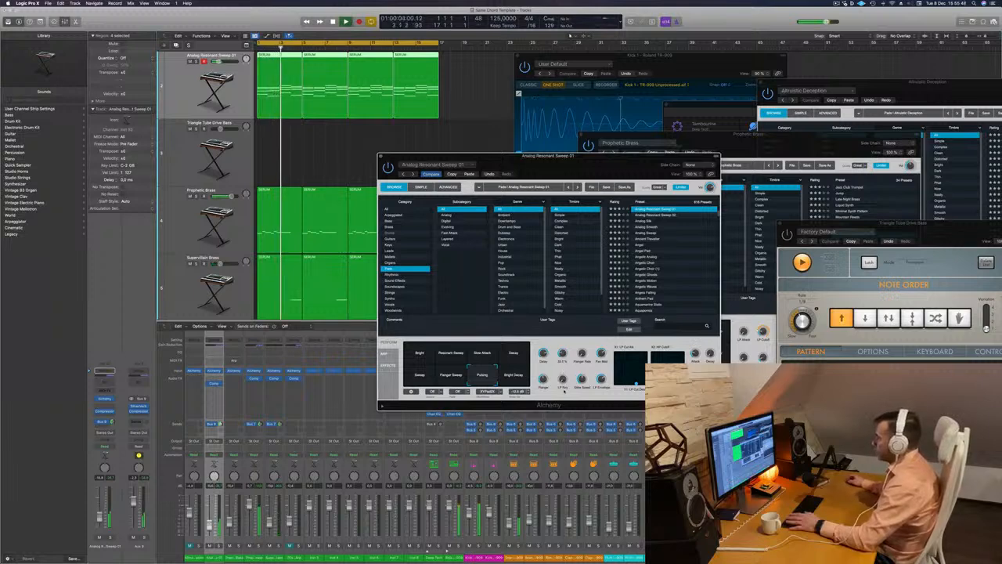
pyautogui.moveTo(588, 156); pyautogui.dragTo(624, 77)
pyautogui.press('Return')
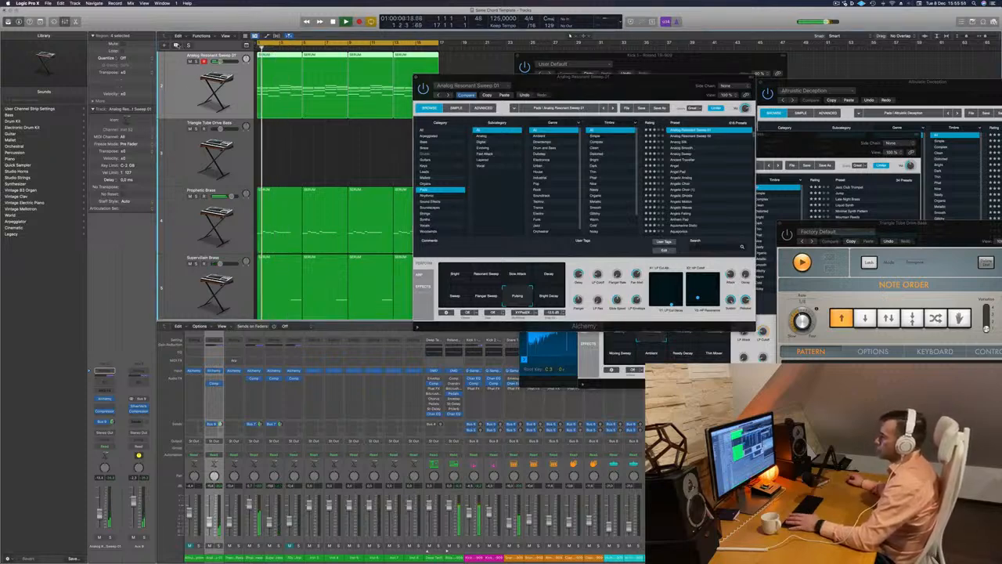
# Duplicate the Analog Resonant Sweep 01 track, copy its first SERUM region onto the new track and show its notes for editing
pyautogui.press('super+d')
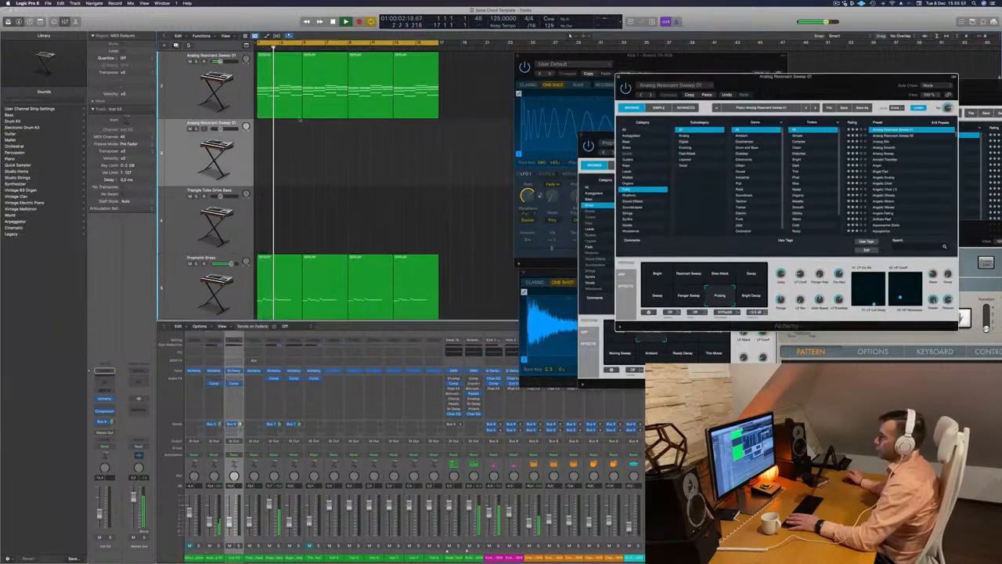
pyautogui.moveTo(269, 139); pyautogui.dragTo(270, 154)
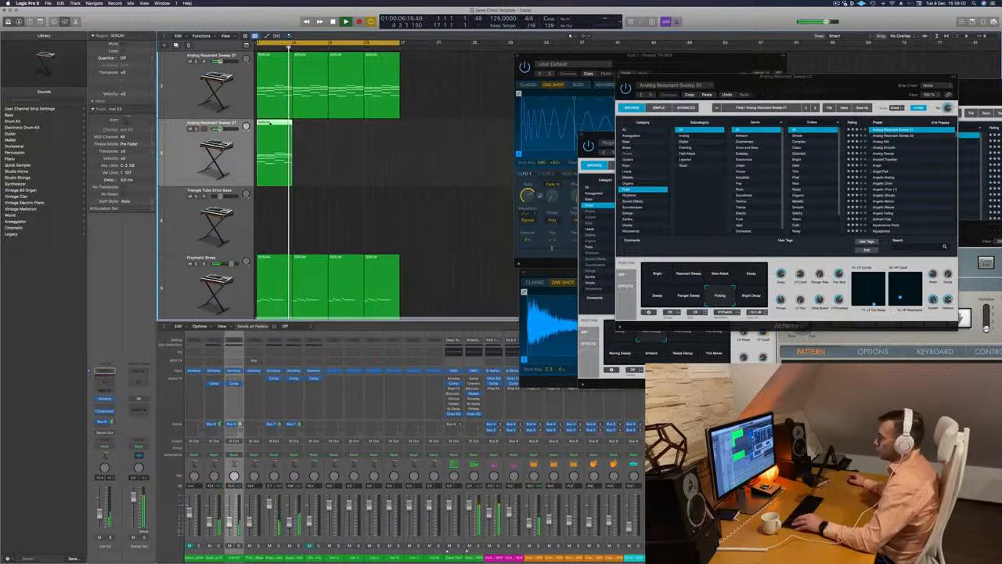
pyautogui.press('p')
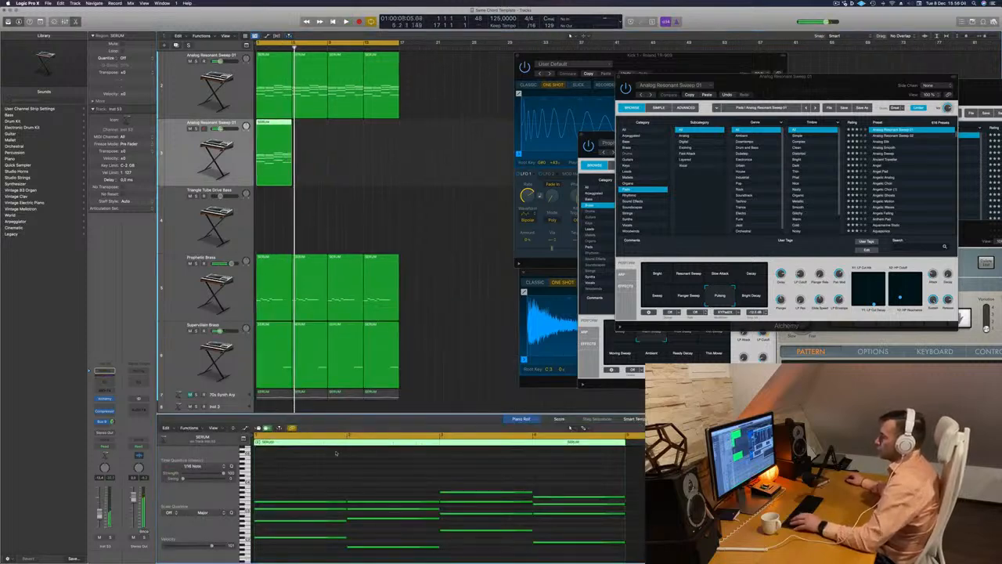
# Delete the lower chord notes from the copied SERUM region on the duplicate pad track, keeping only the top line
pyautogui.scroll(-2, 314, 530)
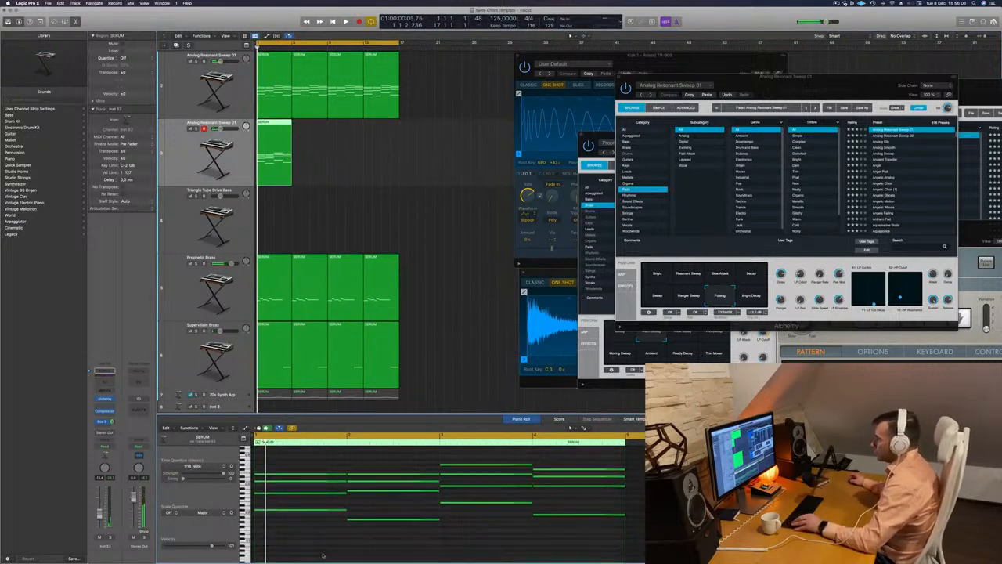
pyautogui.moveTo(326, 552); pyautogui.dragTo(582, 489)
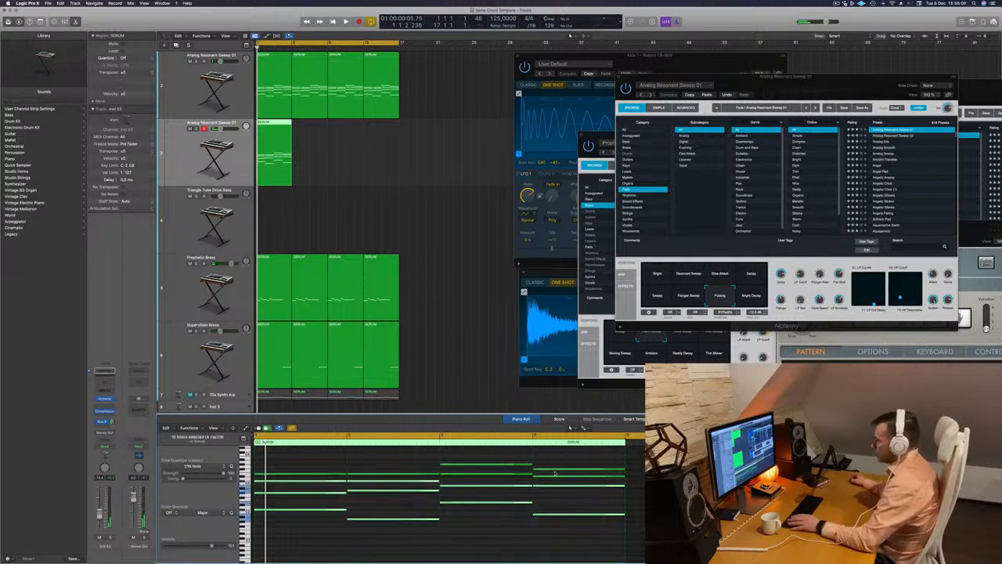
pyautogui.press('Delete')
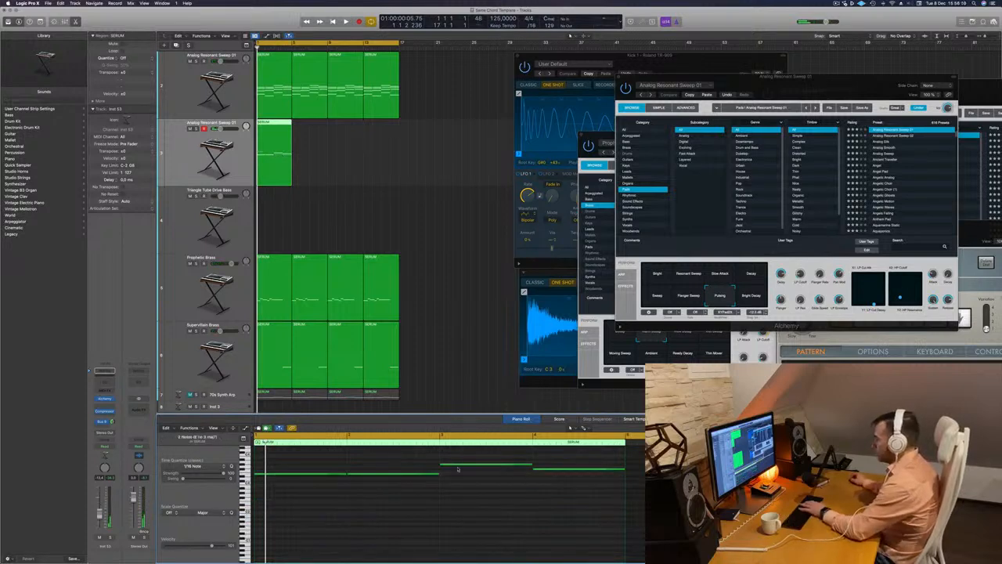
# Copy the top-line region along the duplicate pad track up to bar 17 and raise the notes of all four regions
pyautogui.press('space')
pyautogui.moveTo(274, 124); pyautogui.dragTo(310, 129)
pyautogui.moveTo(368, 142); pyautogui.dragTo(350, 126)
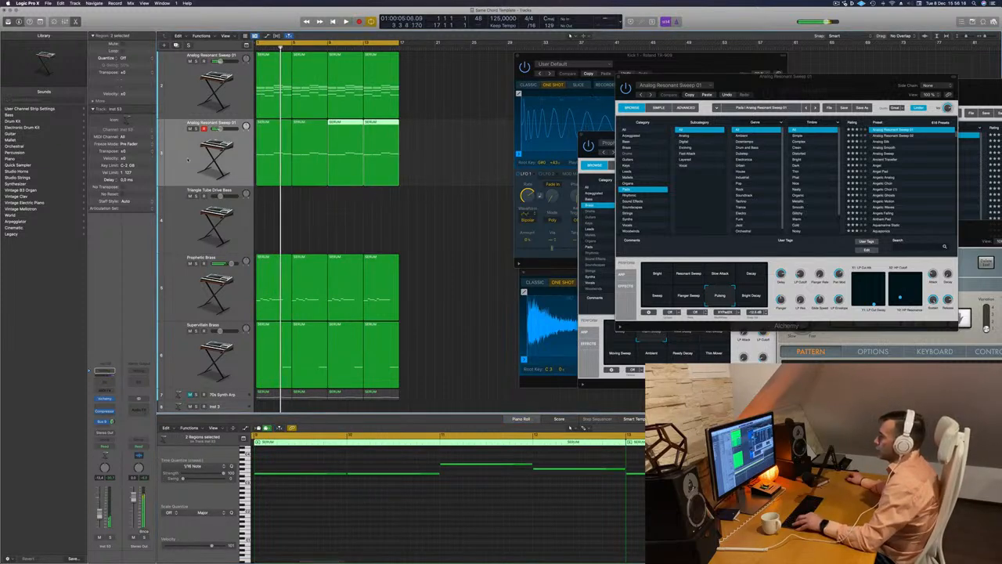
pyautogui.press('space')
pyautogui.press('space')
pyautogui.moveTo(457, 144); pyautogui.dragTo(279, 186)
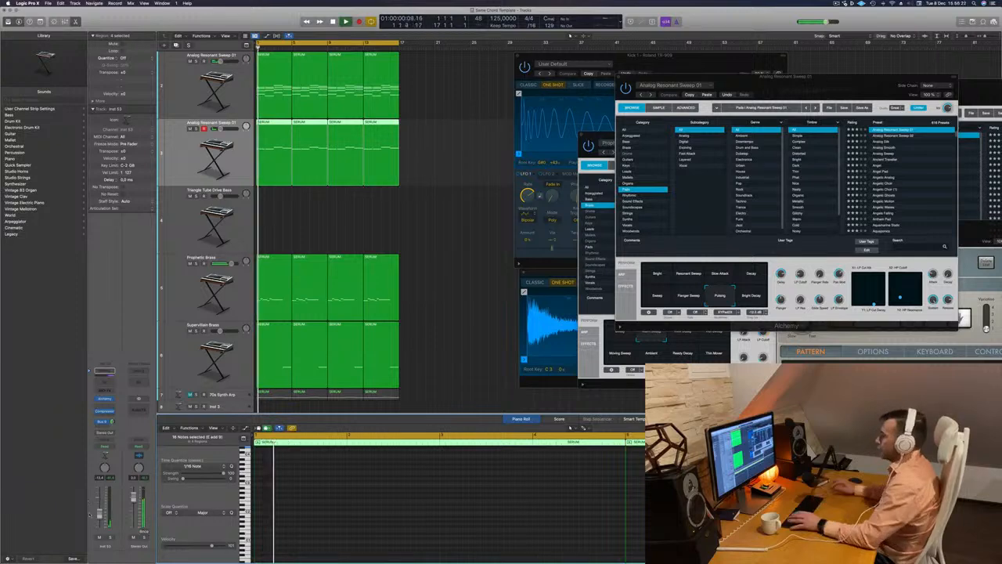
# Open Alchemy on the duplicate pad track, load the Analog Silk preset and choose its Thin Bright variation
pyautogui.click(107, 399)
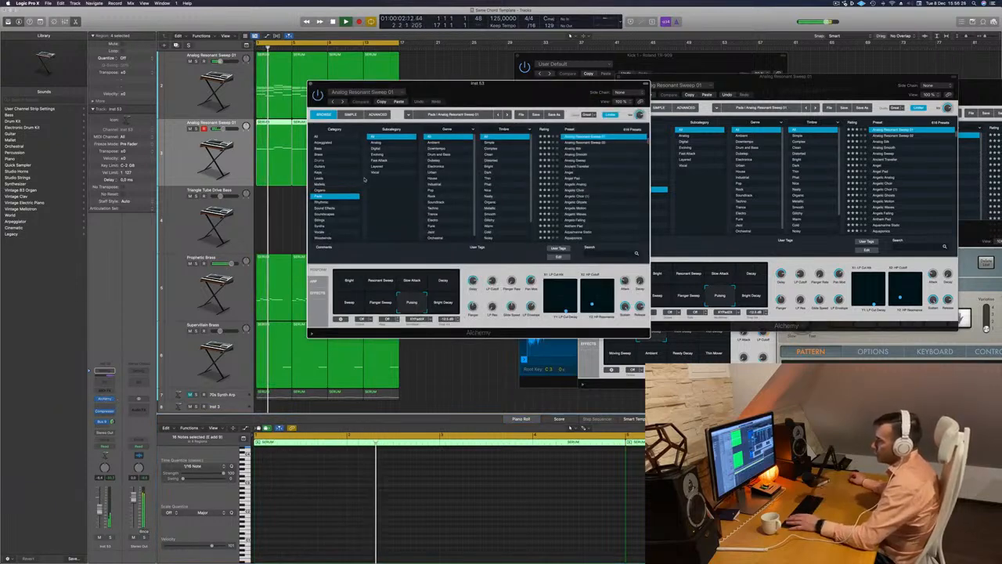
pyautogui.moveTo(562, 95); pyautogui.dragTo(608, 96)
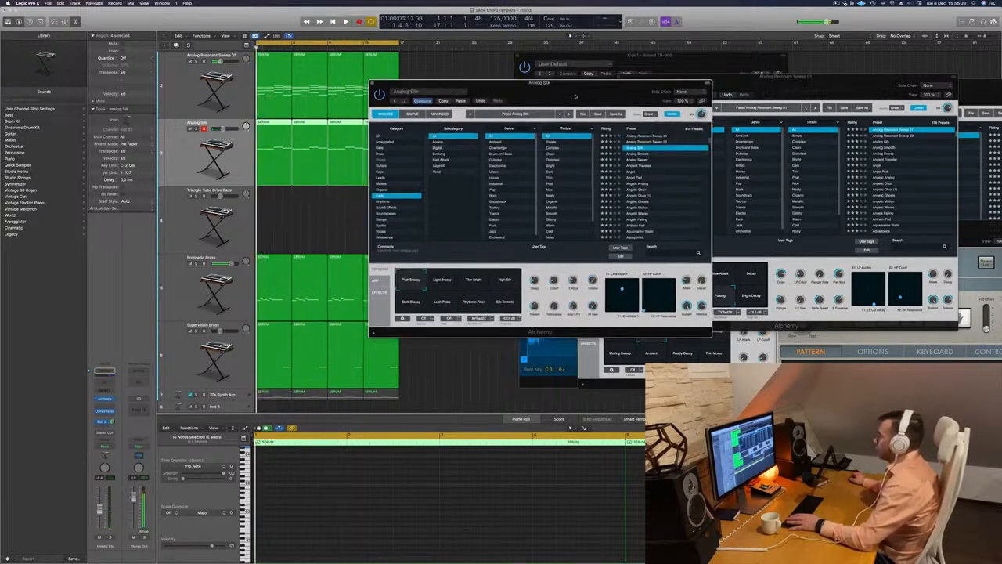
pyautogui.moveTo(575, 95); pyautogui.dragTo(589, 93)
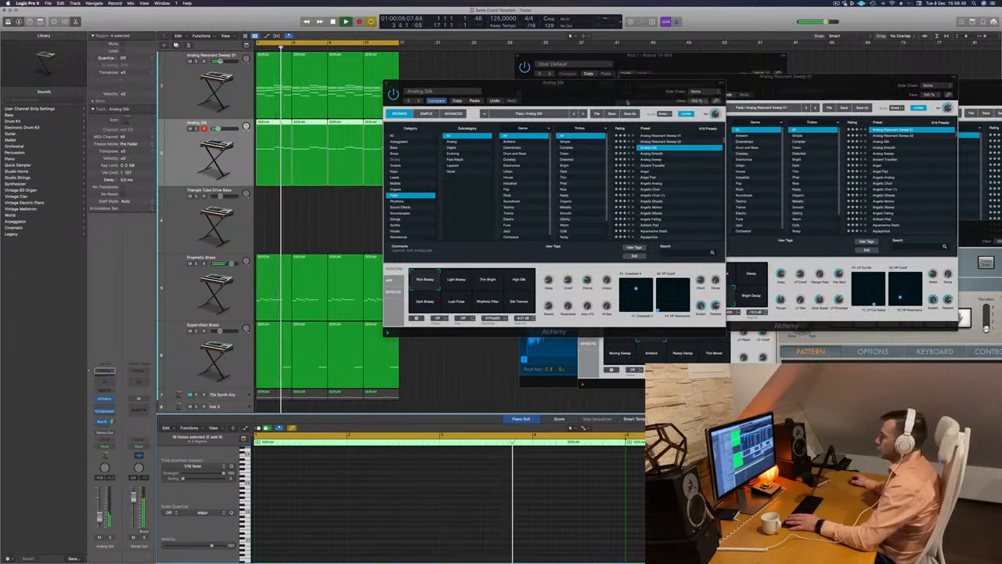
pyautogui.moveTo(627, 103); pyautogui.dragTo(367, 265)
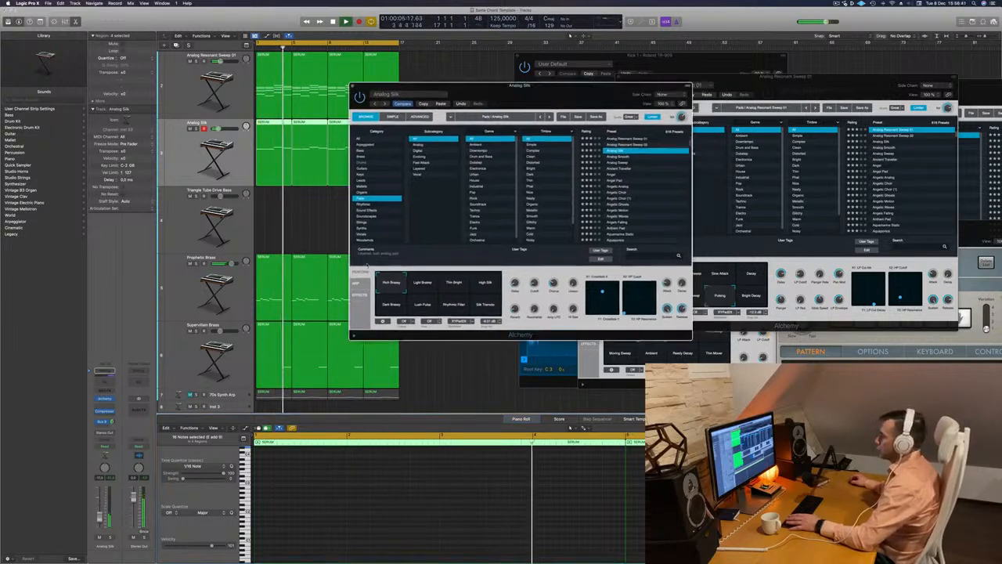
pyautogui.click(422, 282)
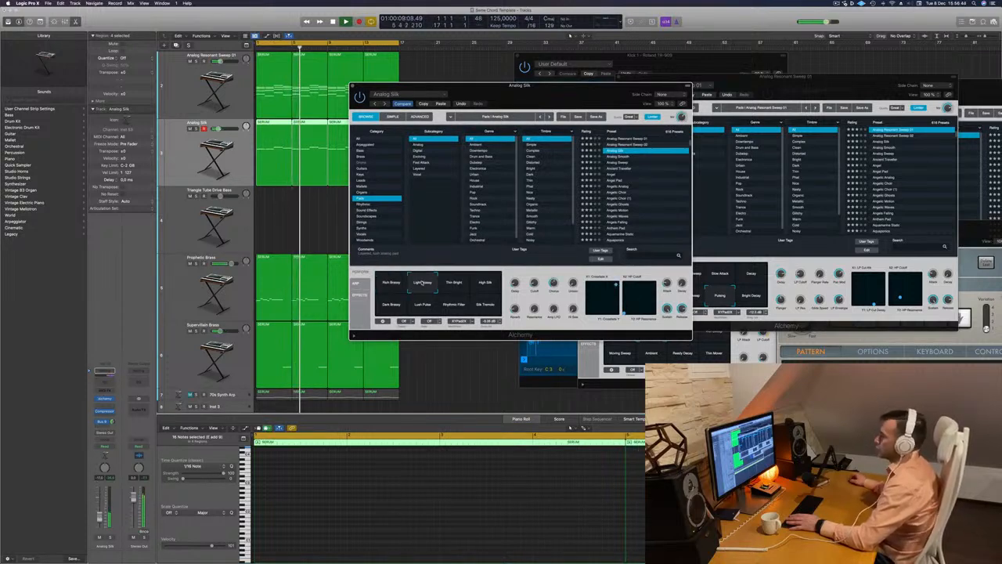
pyautogui.click(461, 285)
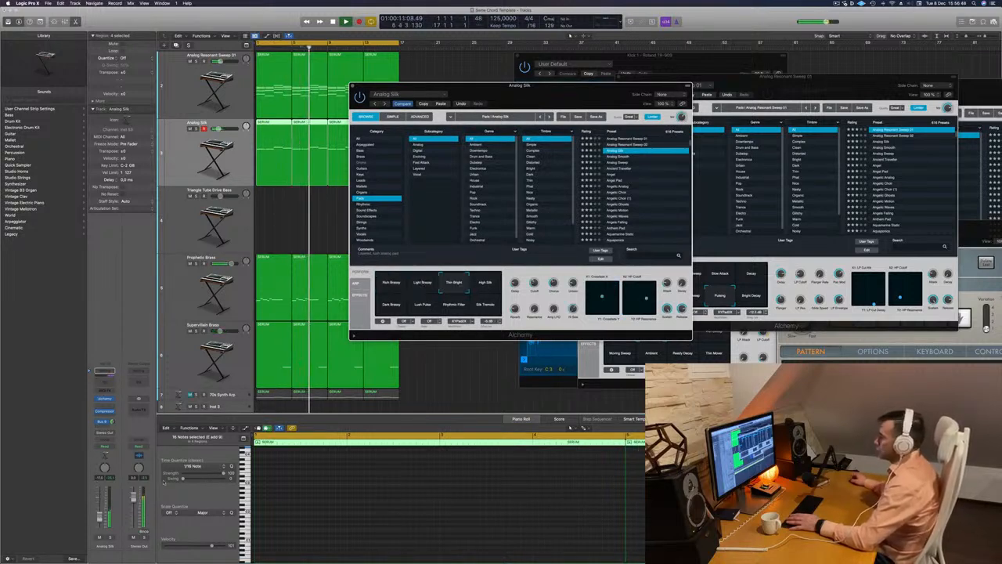
# Lower the Analog Silk track's volume, replay the arrangement from the start and close its Alchemy window
pyautogui.click(100, 520)
pyautogui.press('Return')
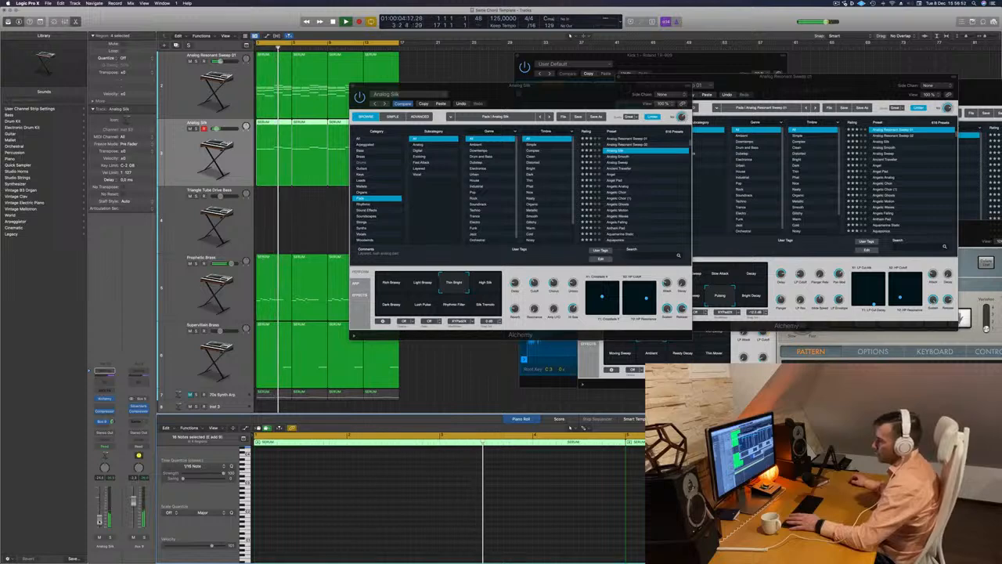
pyautogui.moveTo(517, 89); pyautogui.dragTo(472, 119)
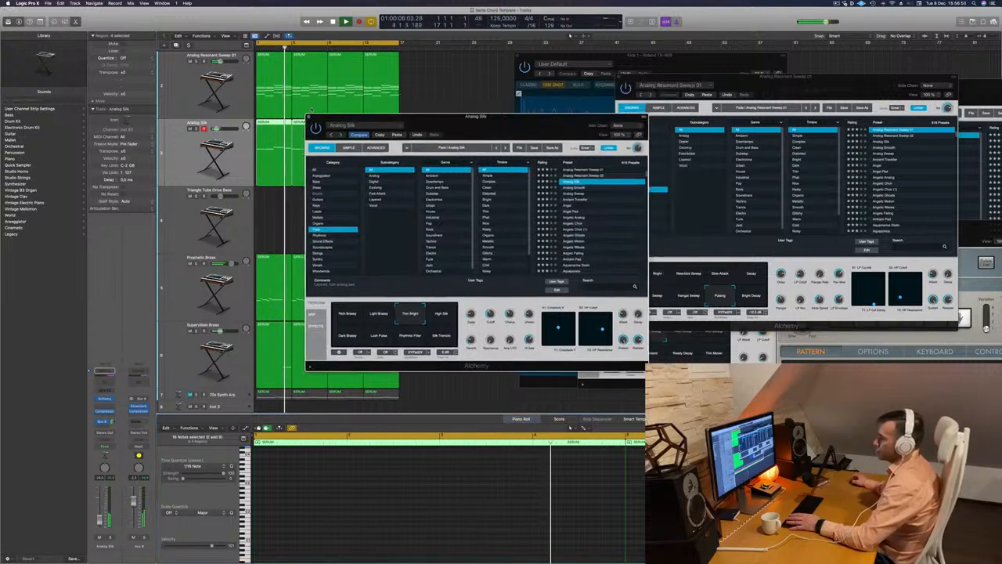
pyautogui.click(309, 115)
pyautogui.click(438, 191)
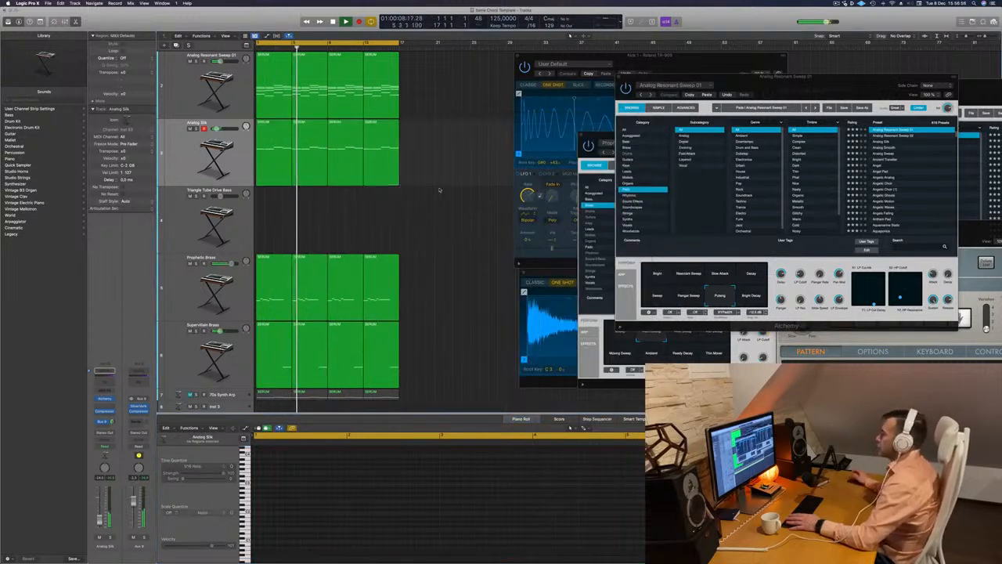
# Duplicate the Prophetic Brass track and copy its four SERUM regions onto the new track
pyautogui.click(202, 299)
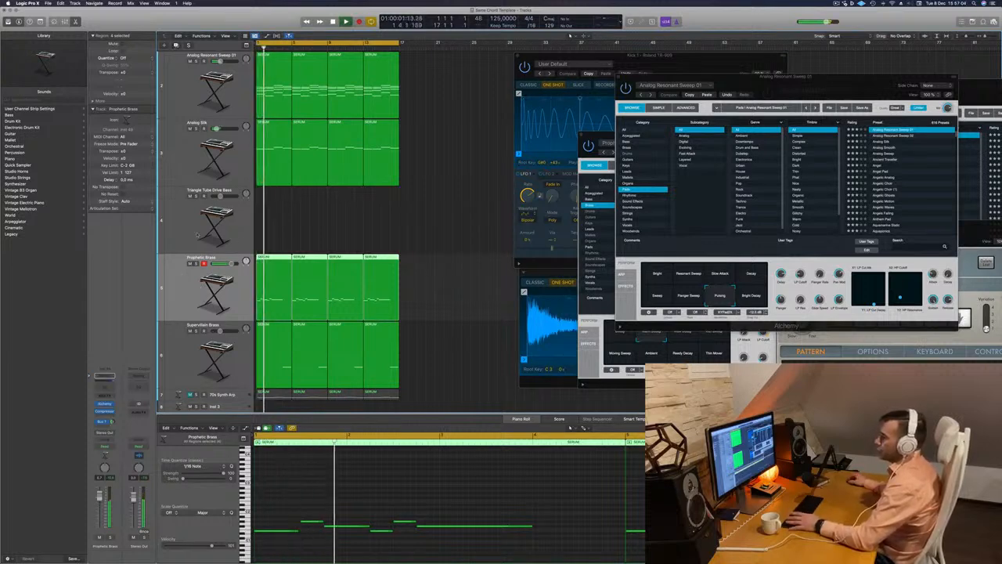
pyautogui.click(175, 44)
pyautogui.click(495, 308)
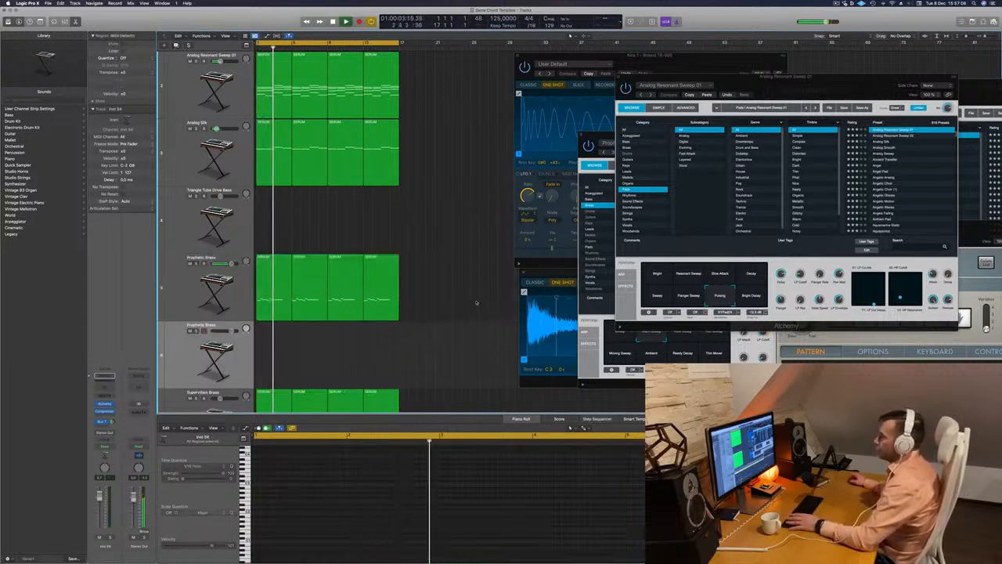
pyautogui.moveTo(452, 293); pyautogui.dragTo(268, 340)
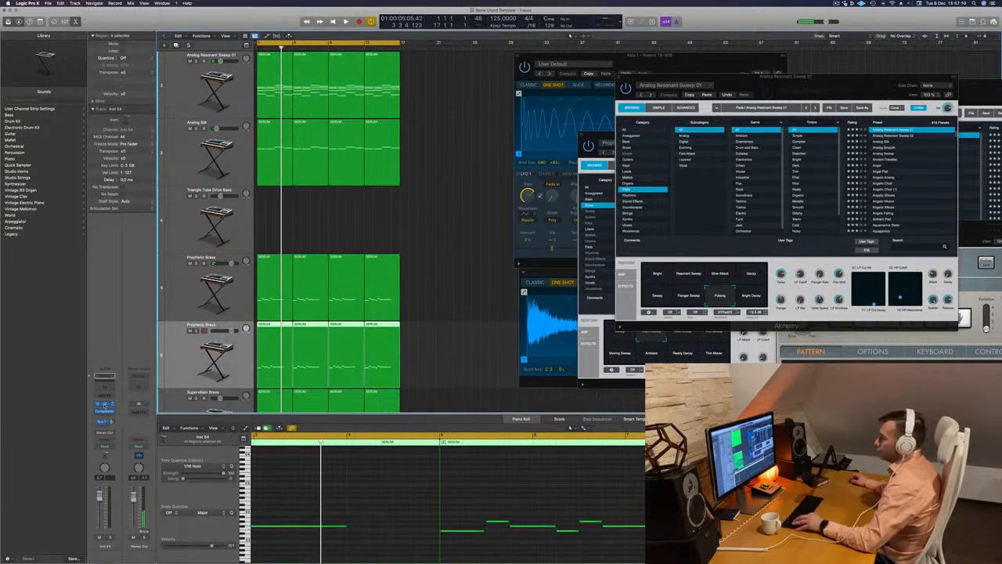
# Open Alchemy on the duplicated Prophetic Brass track, load the 808 Mutation Bass preset and play the arrangement
pyautogui.click(104, 405)
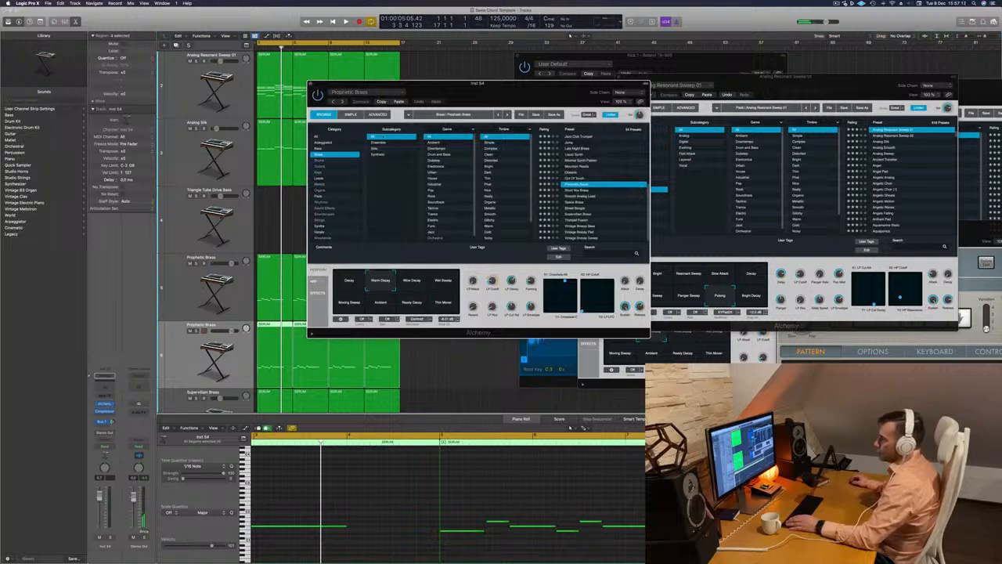
pyautogui.click(329, 148)
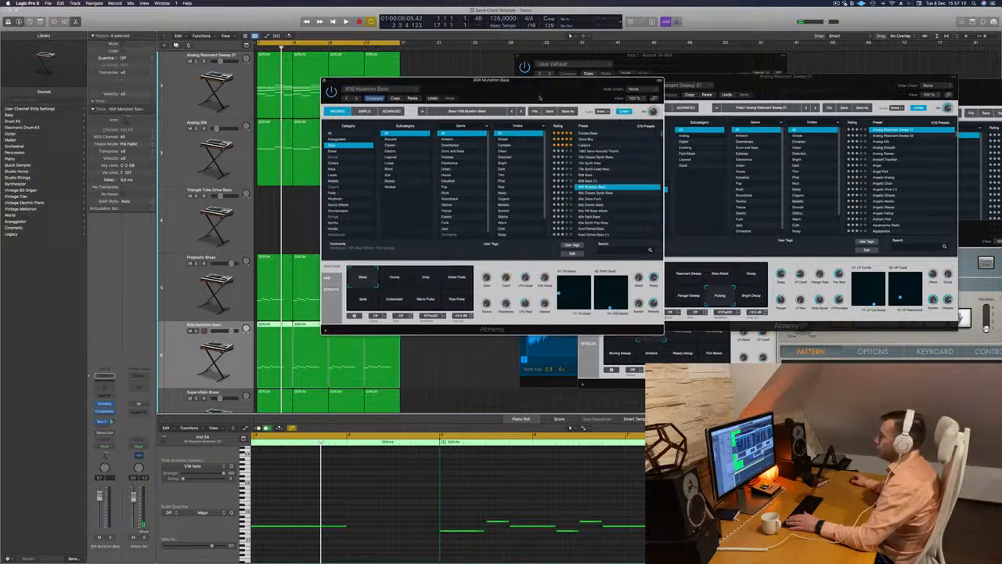
pyautogui.moveTo(541, 97); pyautogui.dragTo(610, 91)
pyautogui.press('space')
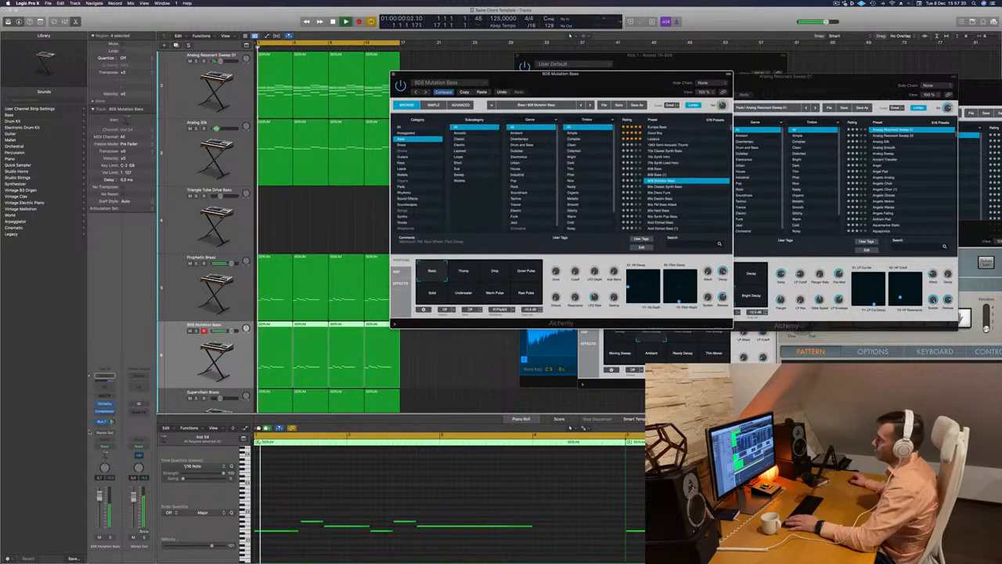
# Solo the Analog Silk track briefly to hear it alone and restore the full mix
pyautogui.click(188, 145)
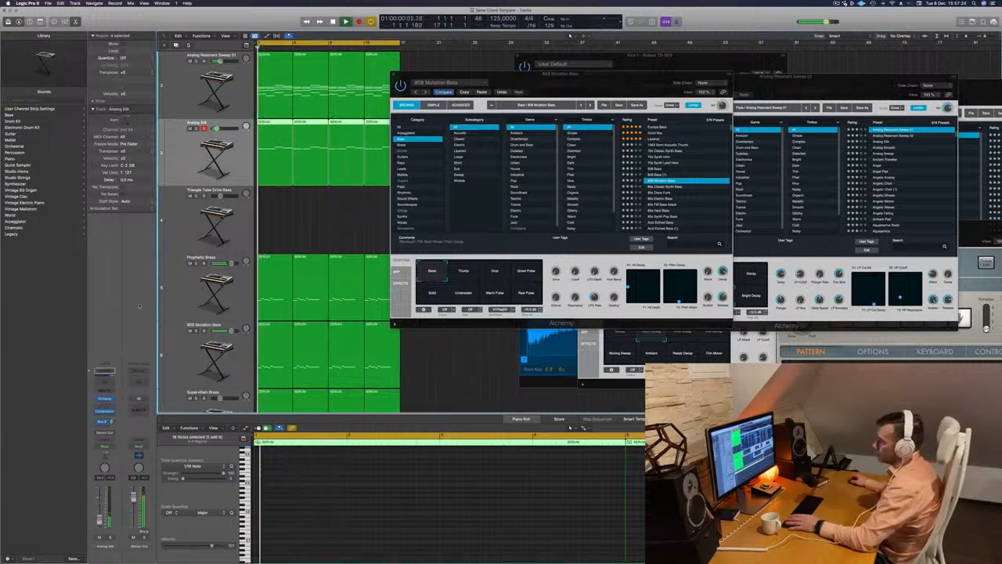
pyautogui.press('s')
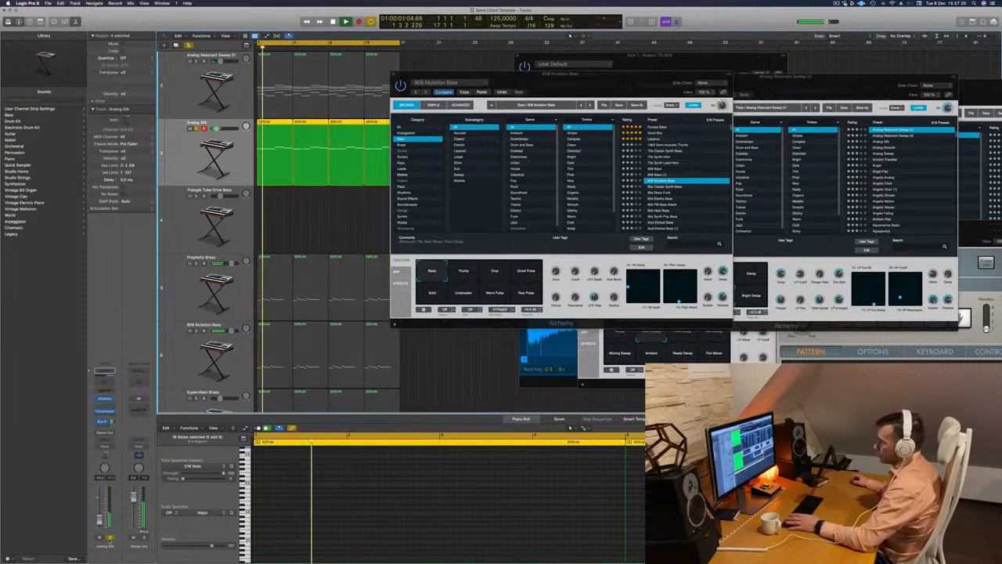
pyautogui.press('s')
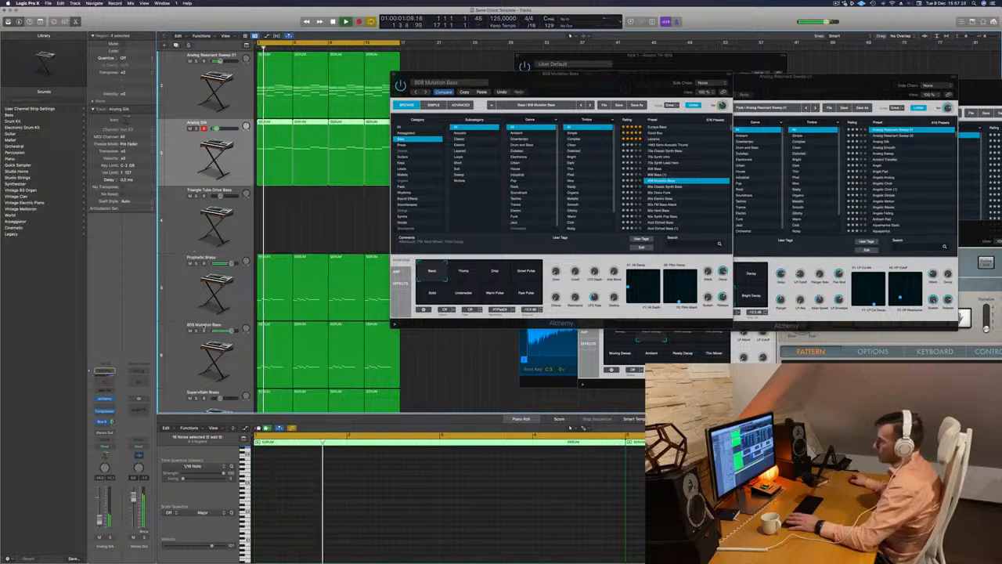
# Solo the 808 Mutation Bass track, raise all its notes by two octaves and unsolo it to hear the full mix
pyautogui.scroll(-1, 192, 328)
pyautogui.click(192, 328)
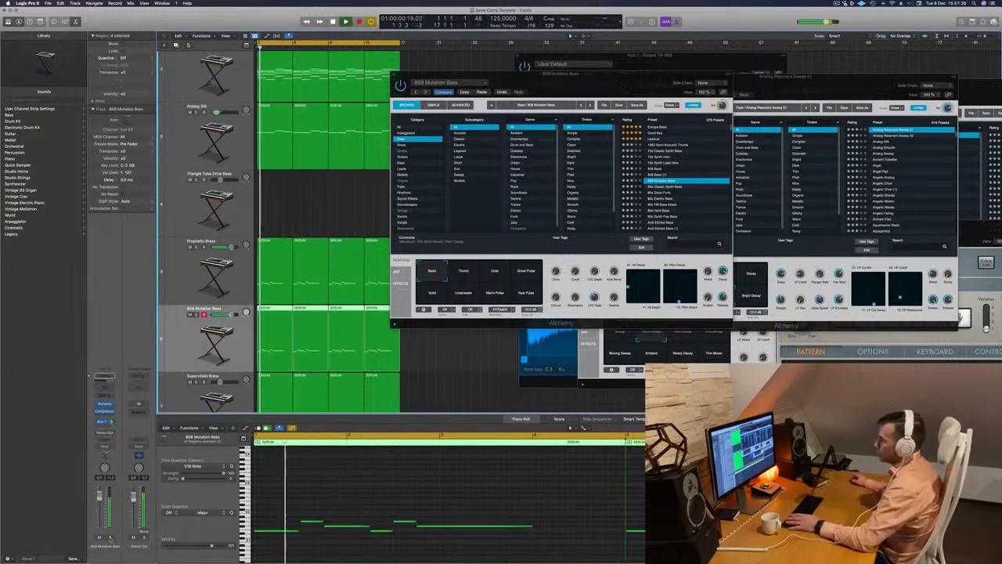
pyautogui.press('s')
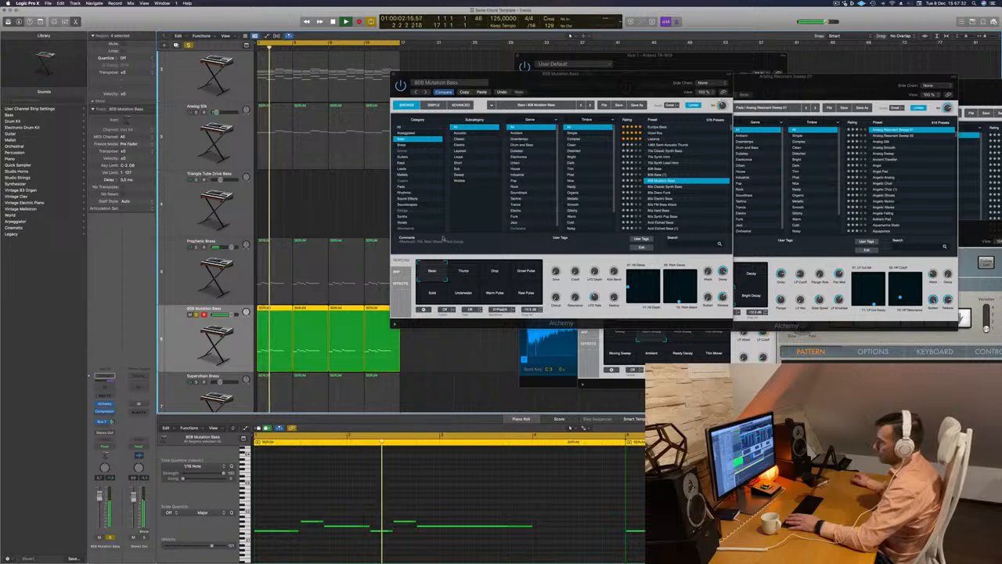
pyautogui.click(341, 512)
pyautogui.press('super+a')
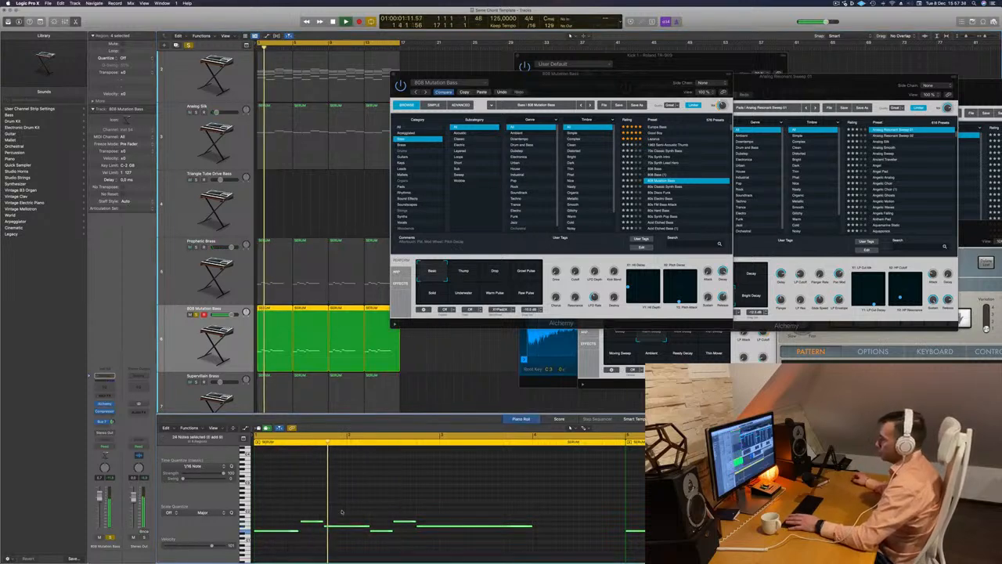
pyautogui.hotkey('alt', 'shift', 'Up')
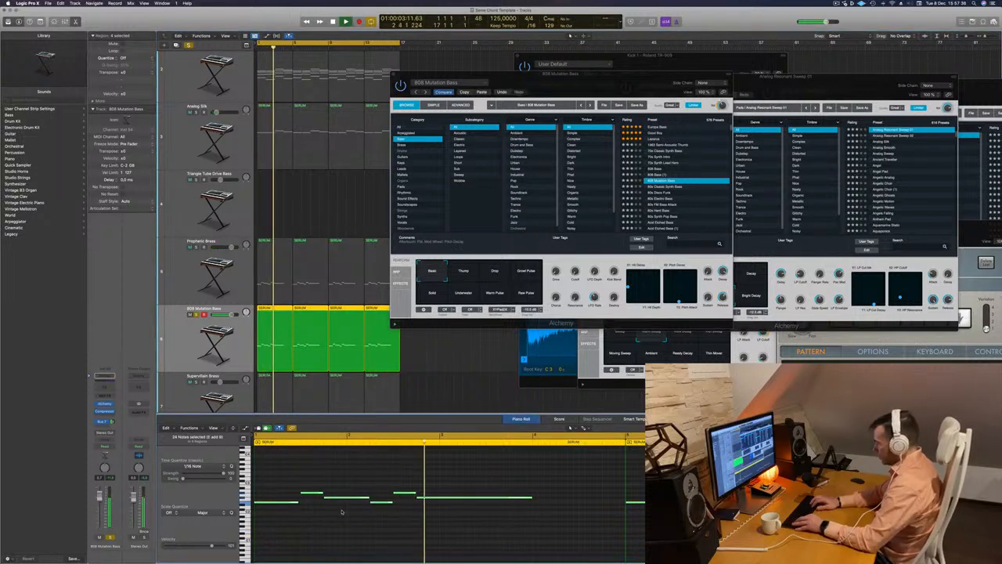
pyautogui.hotkey('alt', 'shift', 'Up')
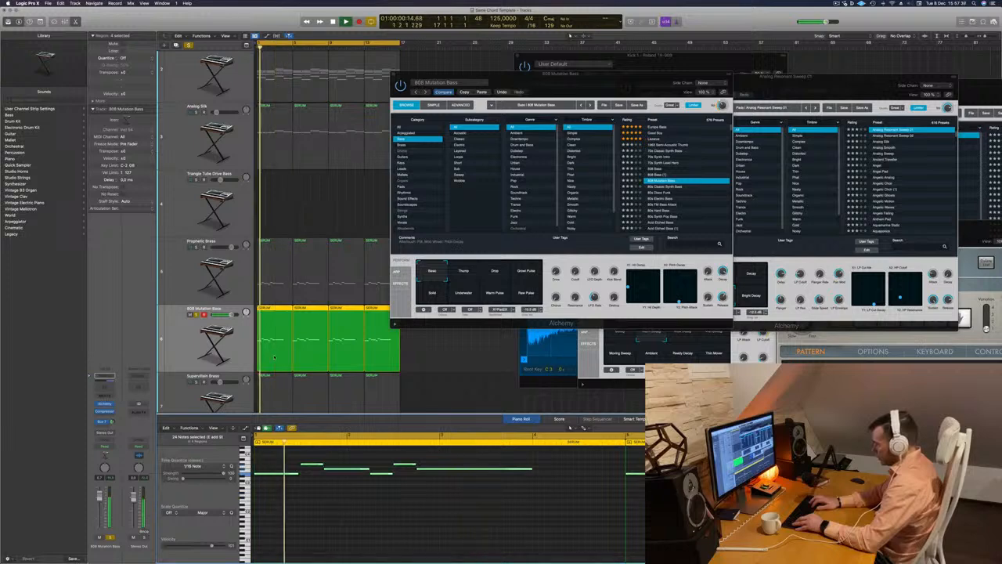
pyautogui.click(196, 314)
pyautogui.press('space')
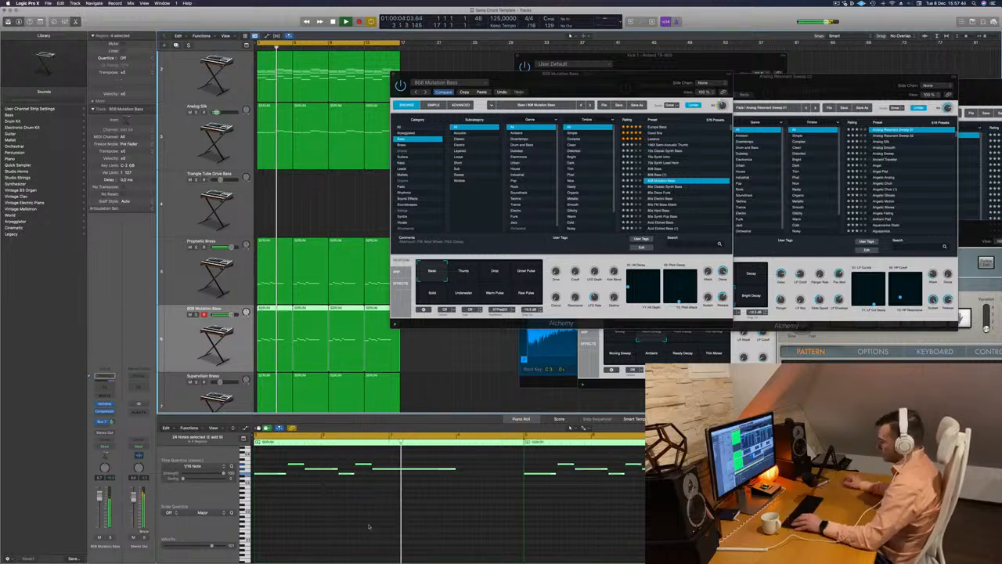
# Lower all notes on the 808 Mutation Bass track by one octave and replay the arrangement
pyautogui.press('super+a')
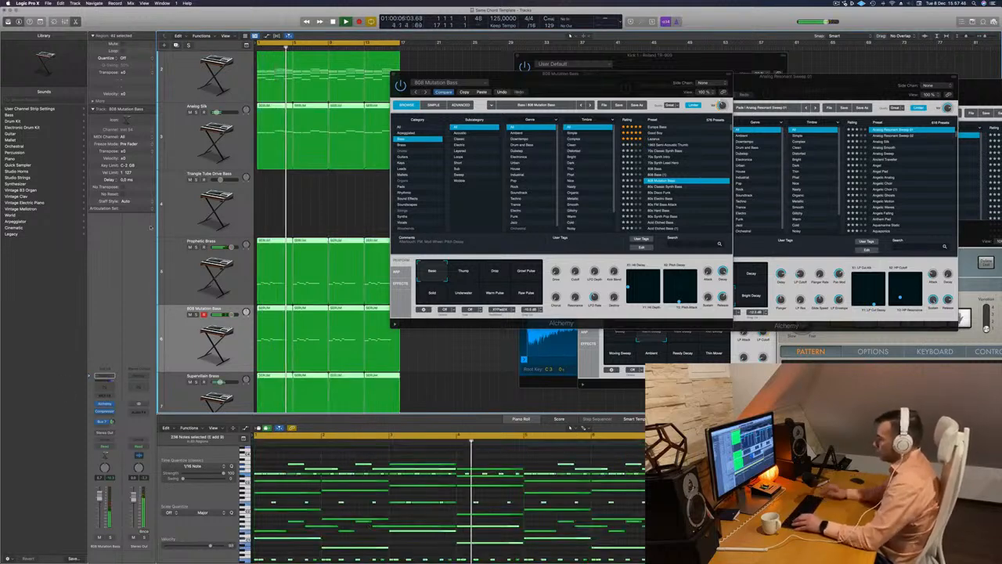
pyautogui.click(193, 338)
pyautogui.click(337, 471)
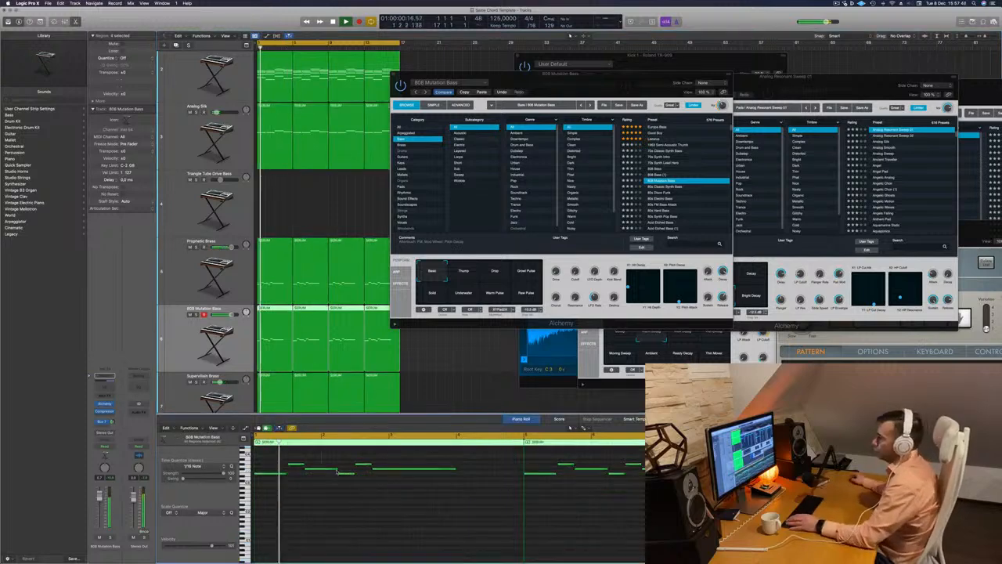
pyautogui.press('super+a')
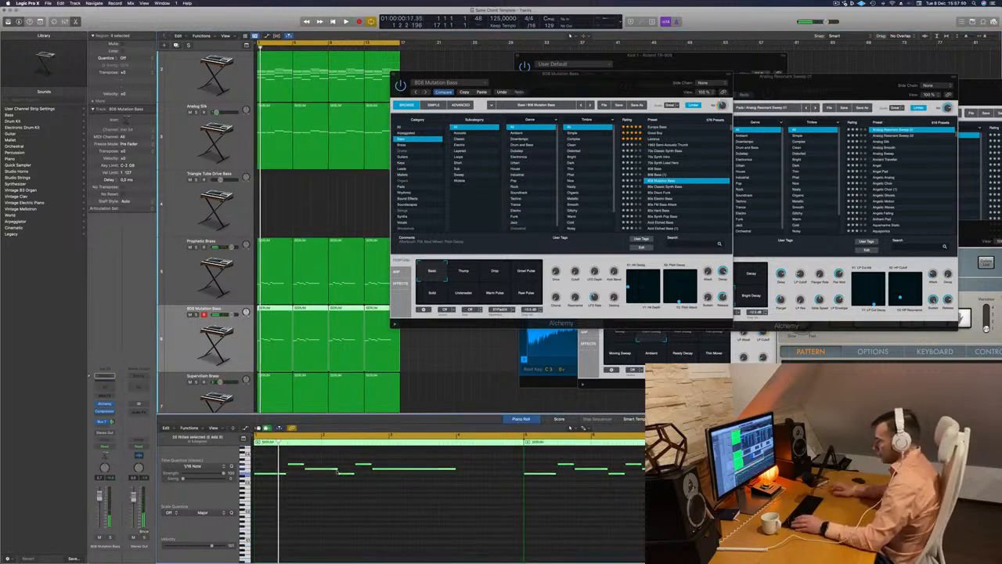
pyautogui.hotkey('alt', 'shift', 'Down')
pyautogui.press('space')
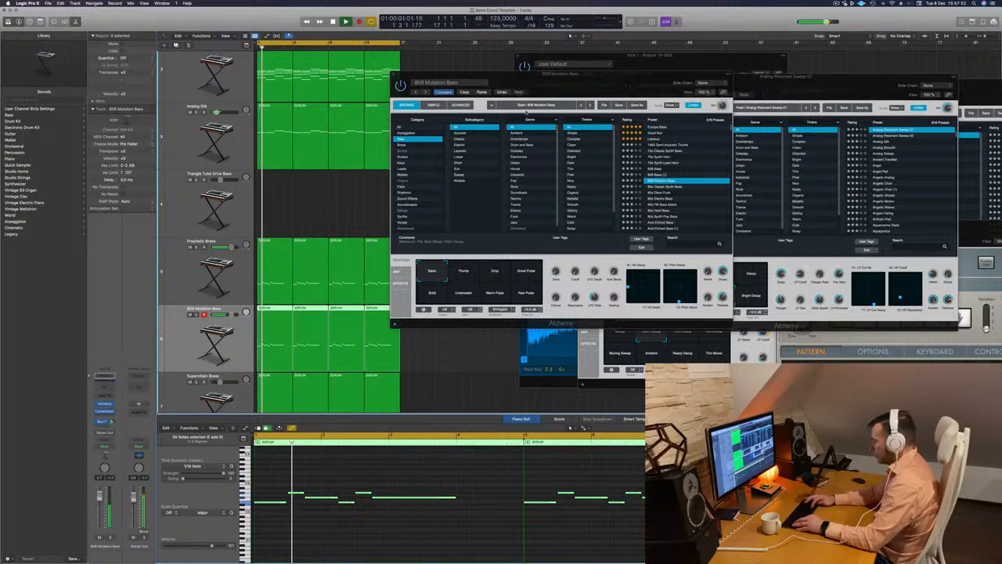
# Move the bass track's Alchemy window lower and load the 808 Bass preset
pyautogui.moveTo(607, 72); pyautogui.dragTo(596, 188)
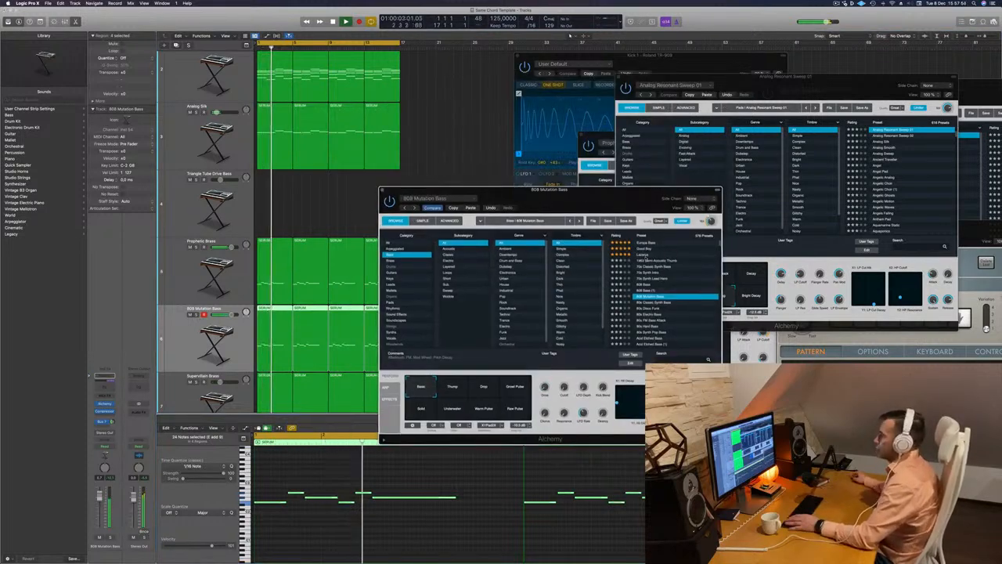
pyautogui.click(651, 285)
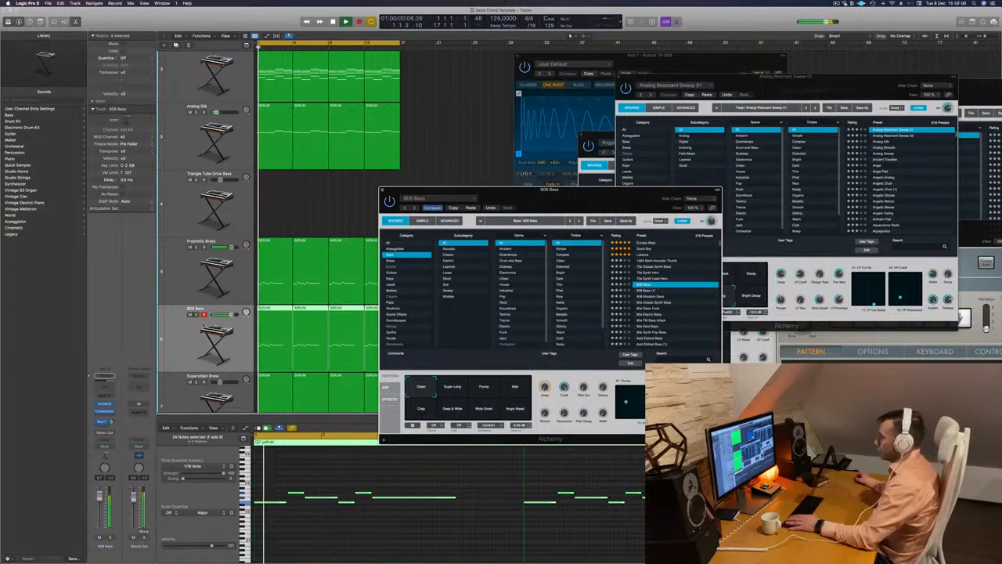
# Solo the 808 Bass track briefly, audition the 808 Mutation Bass preset and return to the 808 Bass preset
pyautogui.press('s')
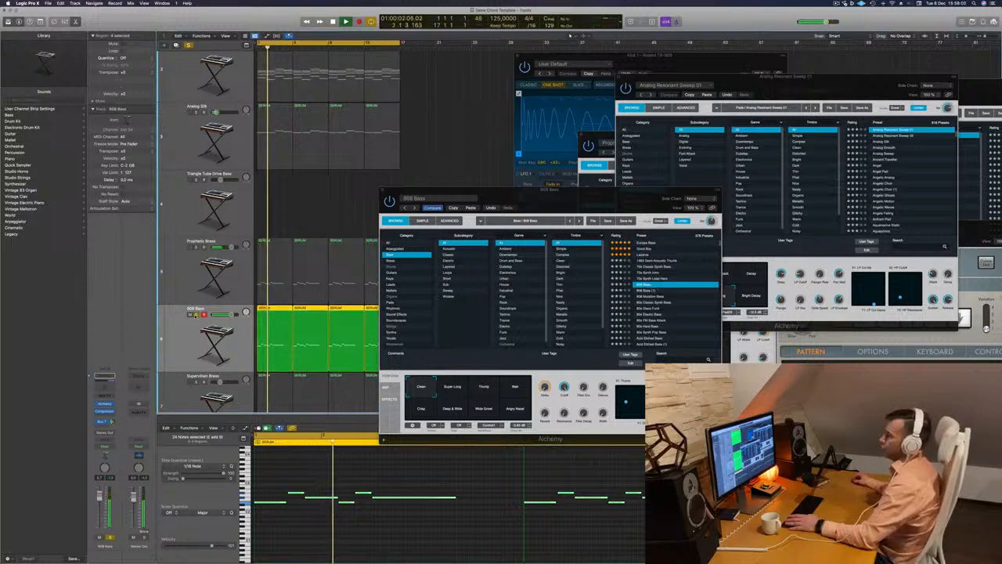
pyautogui.press('s')
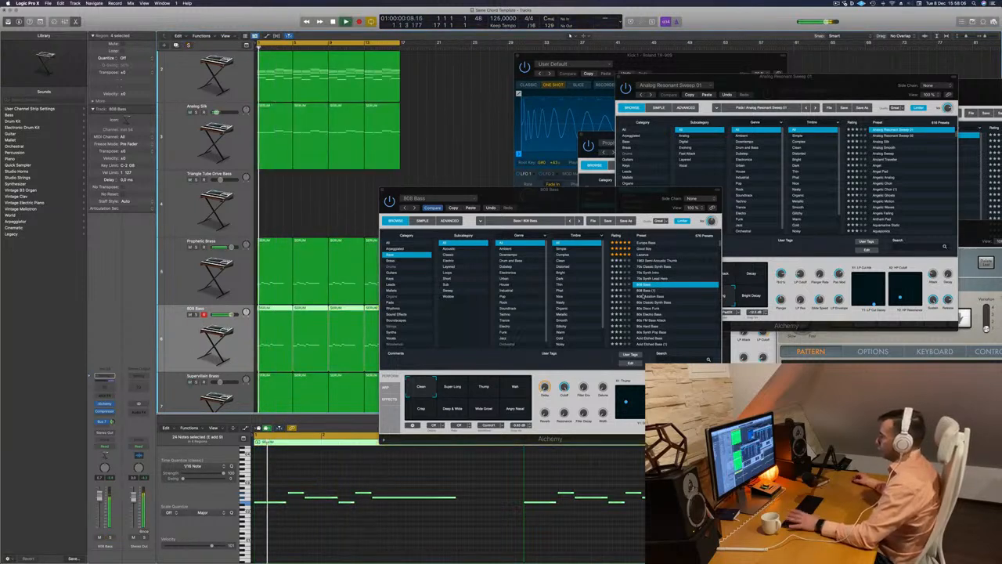
pyautogui.press('Down')
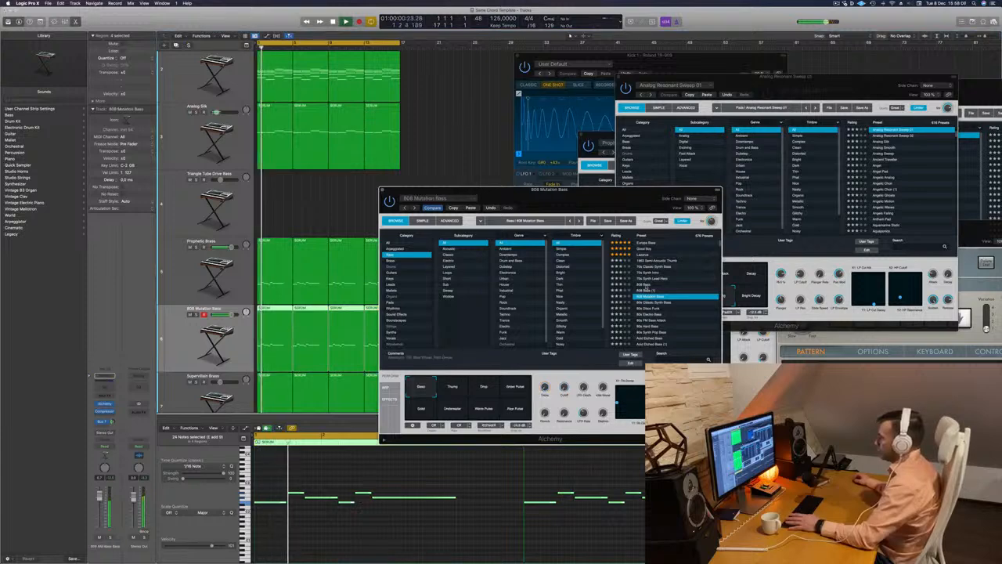
pyautogui.press('Up')
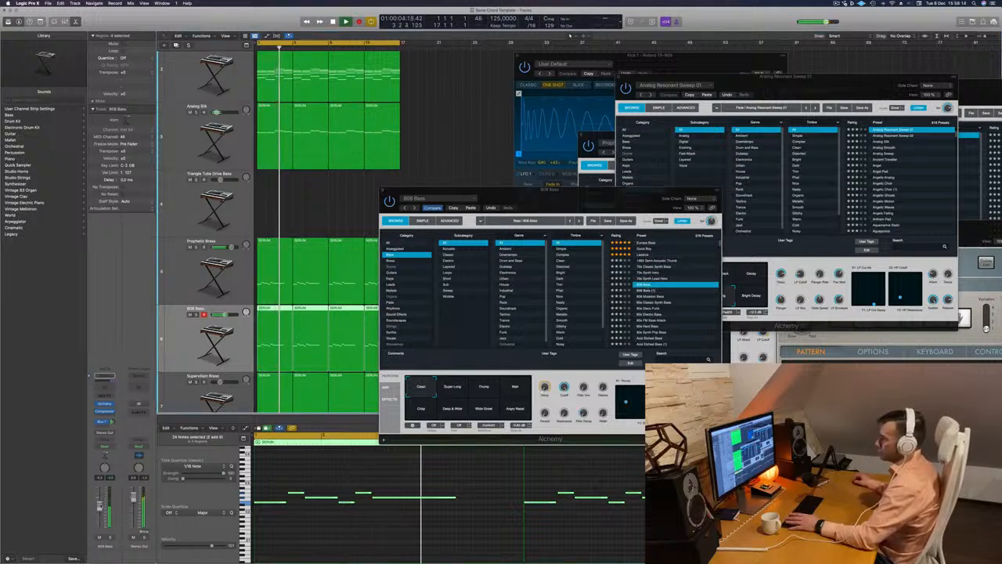
# Audition the bass preset's Super Long, Thump, Wide Growl and Deep & Wide variations in the mix and return to Clean
pyautogui.click(443, 389)
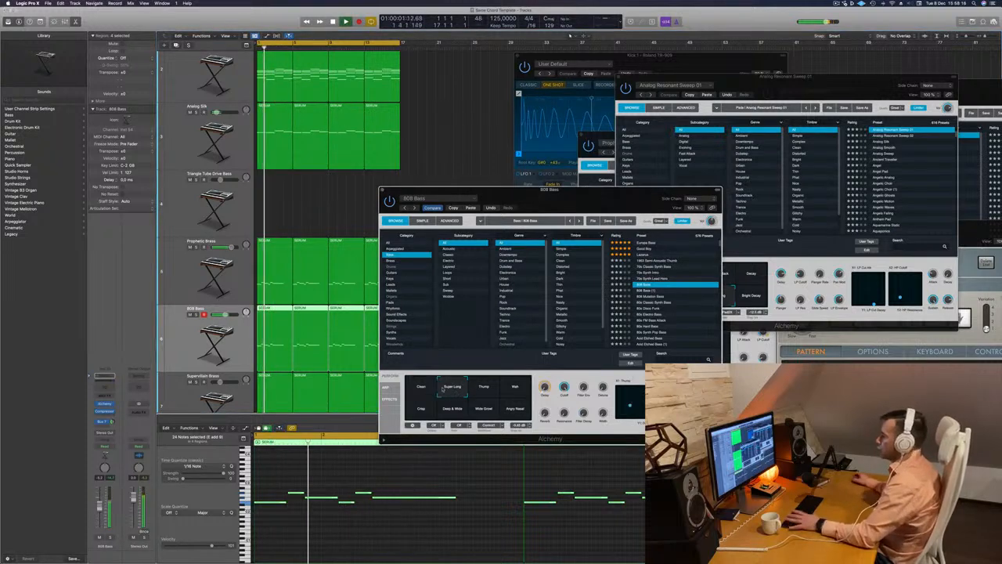
pyautogui.press('s')
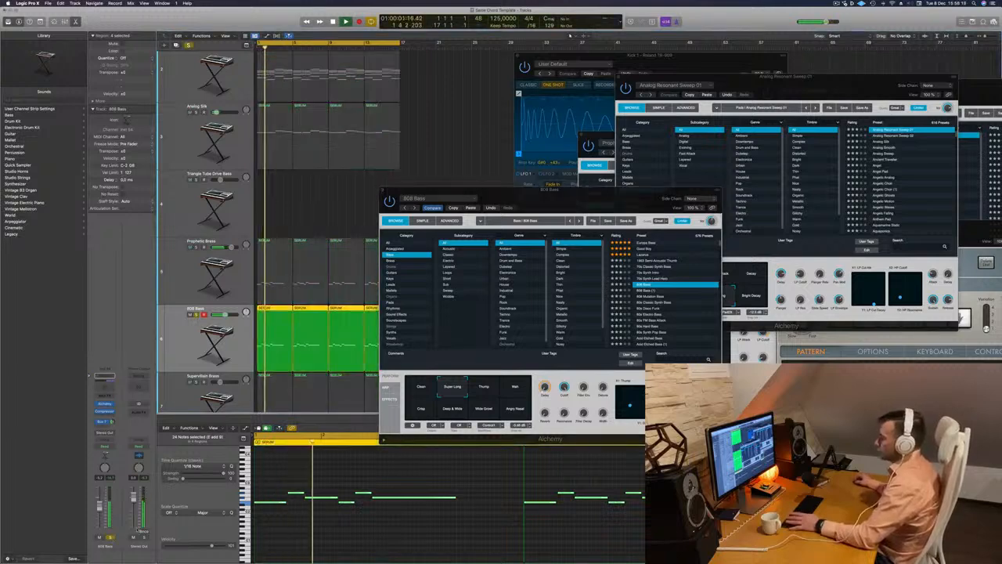
pyautogui.press('s')
pyautogui.click(491, 388)
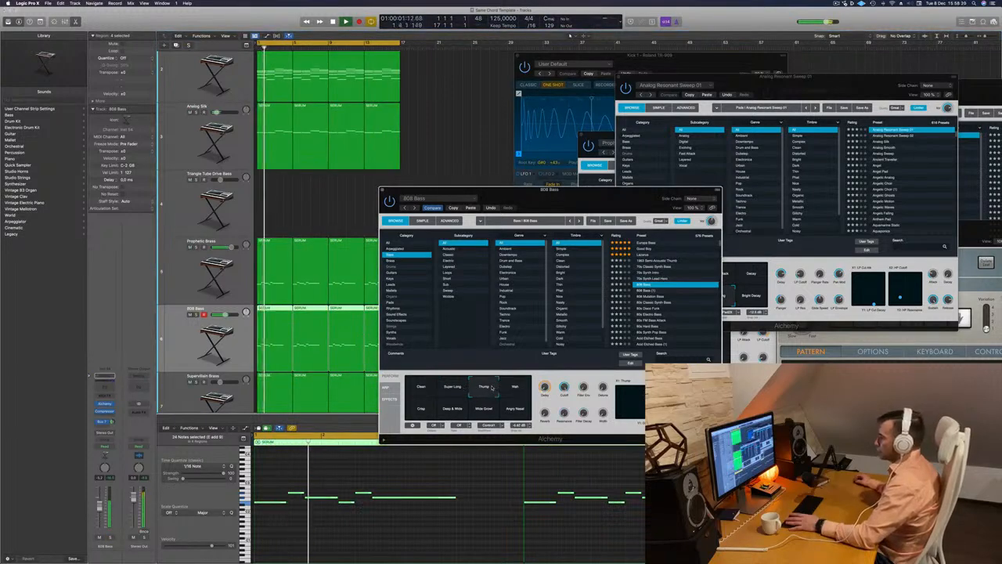
pyautogui.click(486, 409)
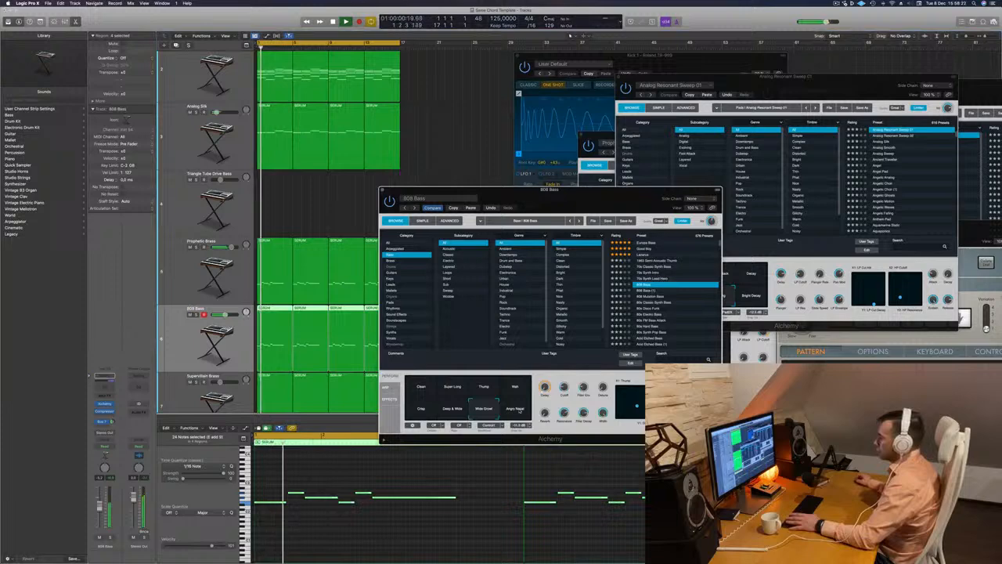
pyautogui.click(453, 409)
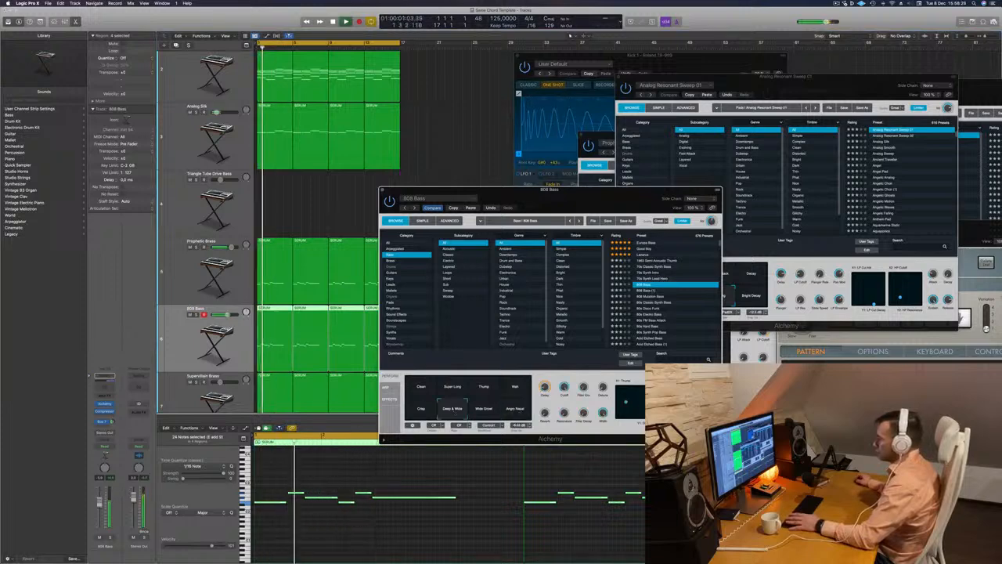
pyautogui.click(110, 537)
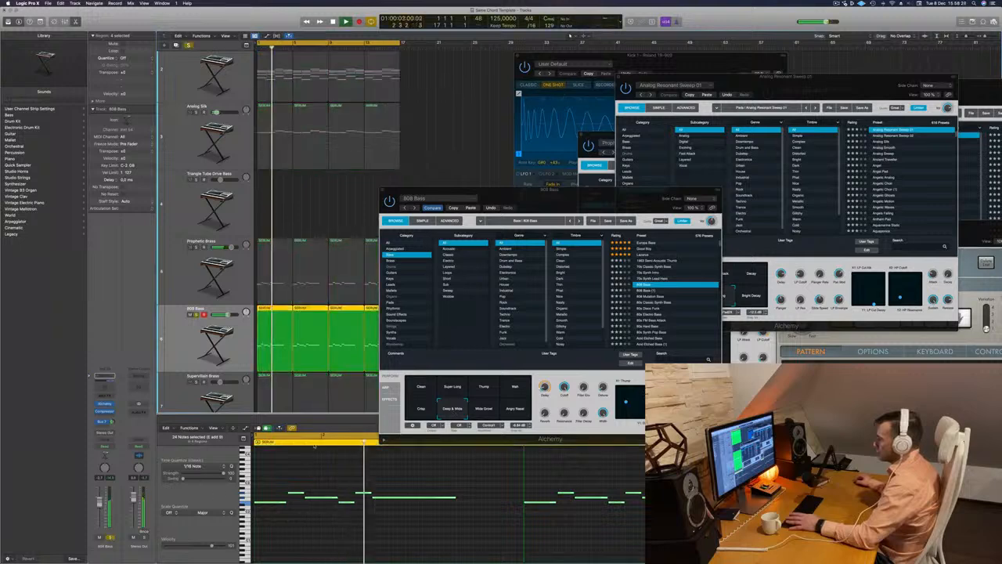
pyautogui.press('space')
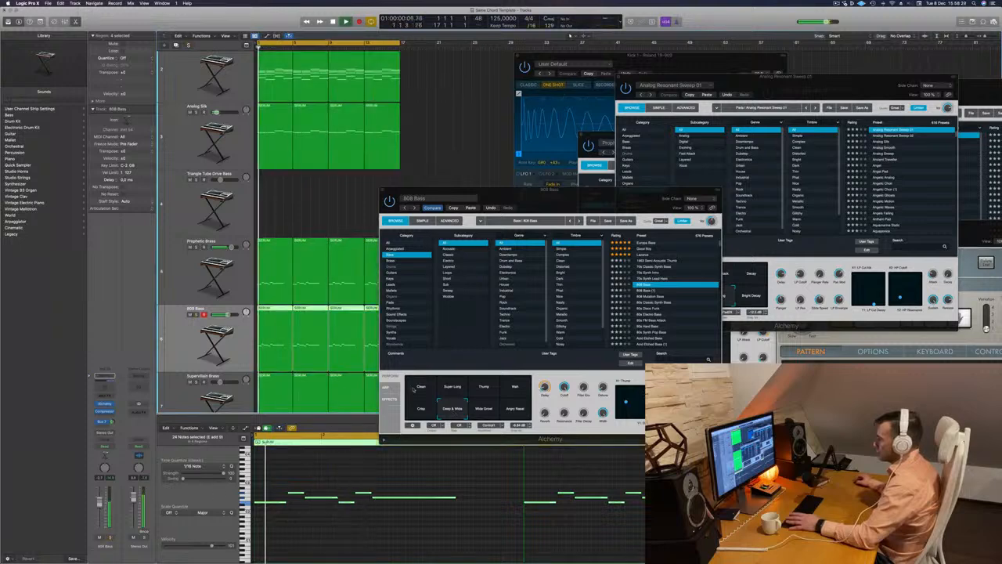
pyautogui.click(421, 389)
pyautogui.press('space')
pyautogui.press('space')
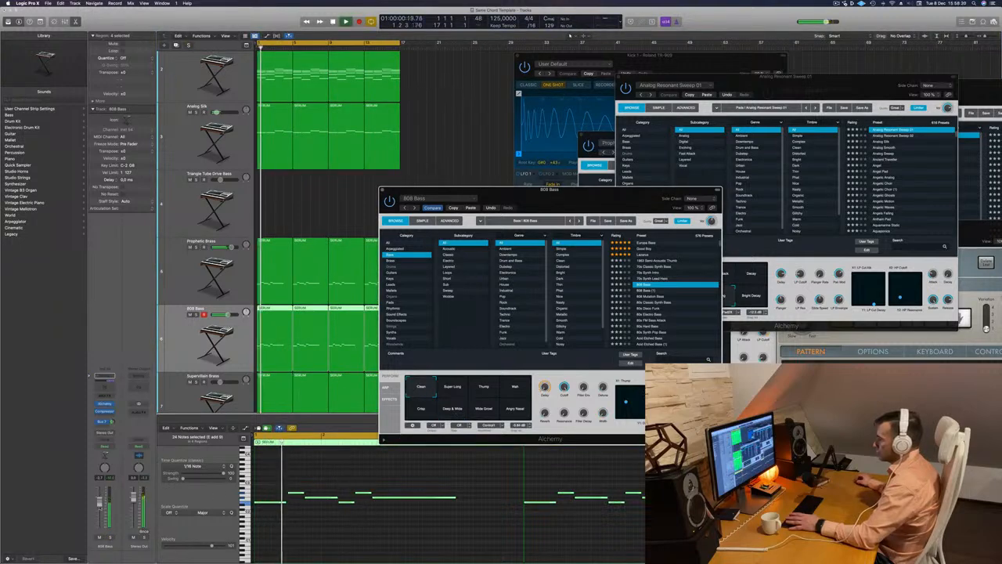
# Check the 808 Bass track in solo, lower its channel volume slightly and replay the full mix
pyautogui.click(111, 537)
pyautogui.click(110, 537)
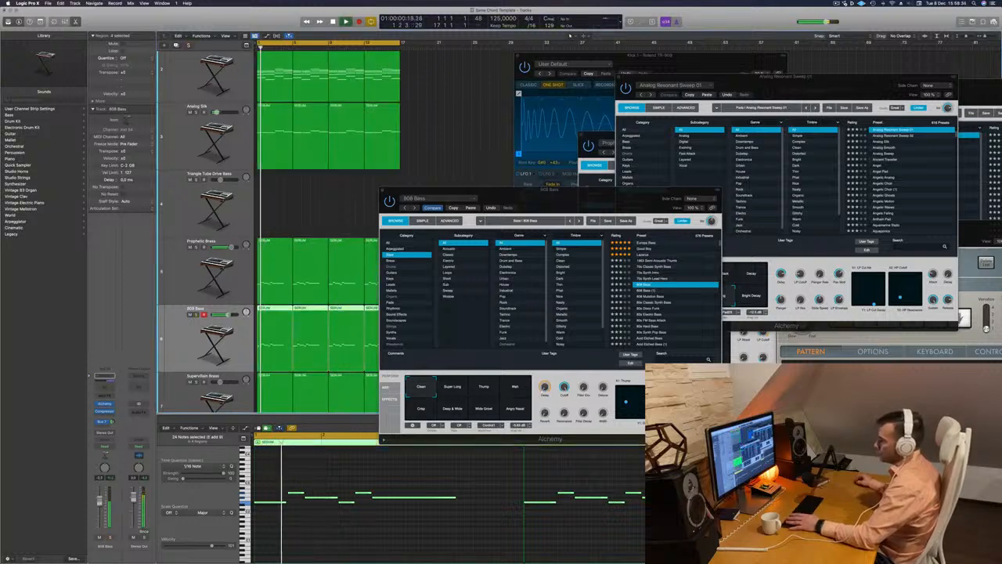
pyautogui.moveTo(99, 503); pyautogui.dragTo(100, 511)
pyautogui.press('space')
pyautogui.press('space')
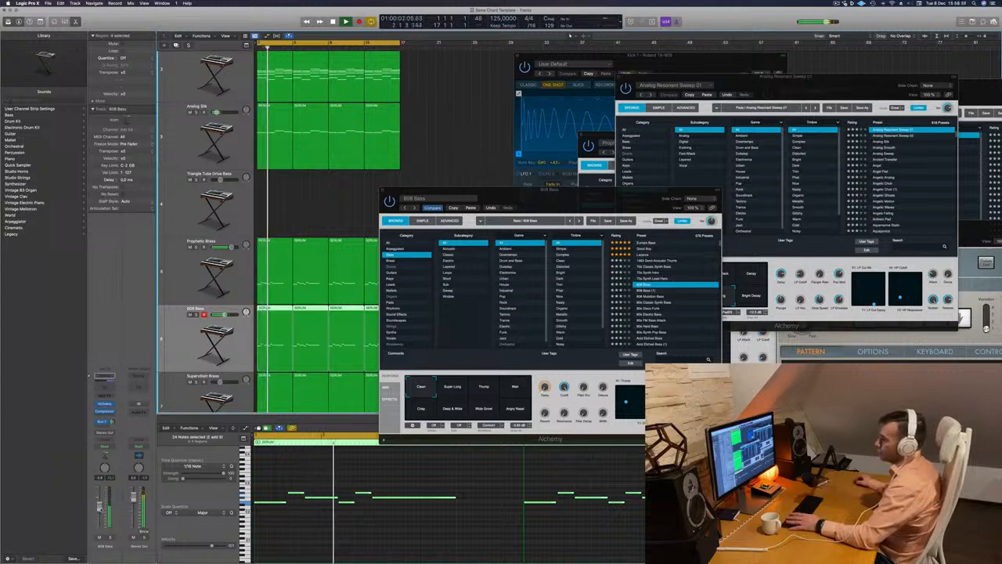
# Move the 808 Bass Alchemy window away from the tracks and add a duplicate of the Supervillain Brass track
pyautogui.moveTo(423, 190); pyautogui.dragTo(571, 74)
pyautogui.scroll(-3, 396, 273)
pyautogui.scroll(-3, 185, 333)
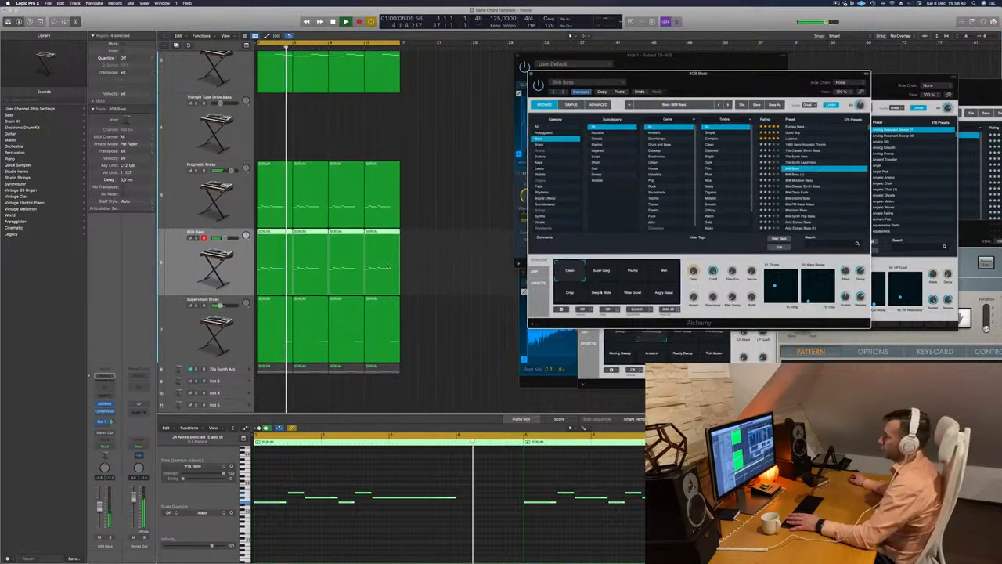
pyautogui.click(185, 321)
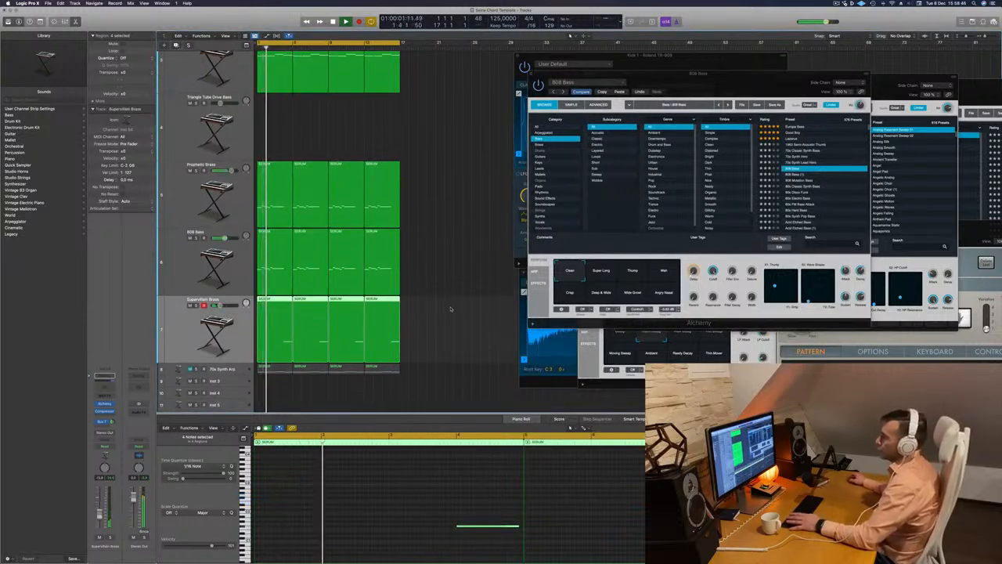
pyautogui.press('super+d')
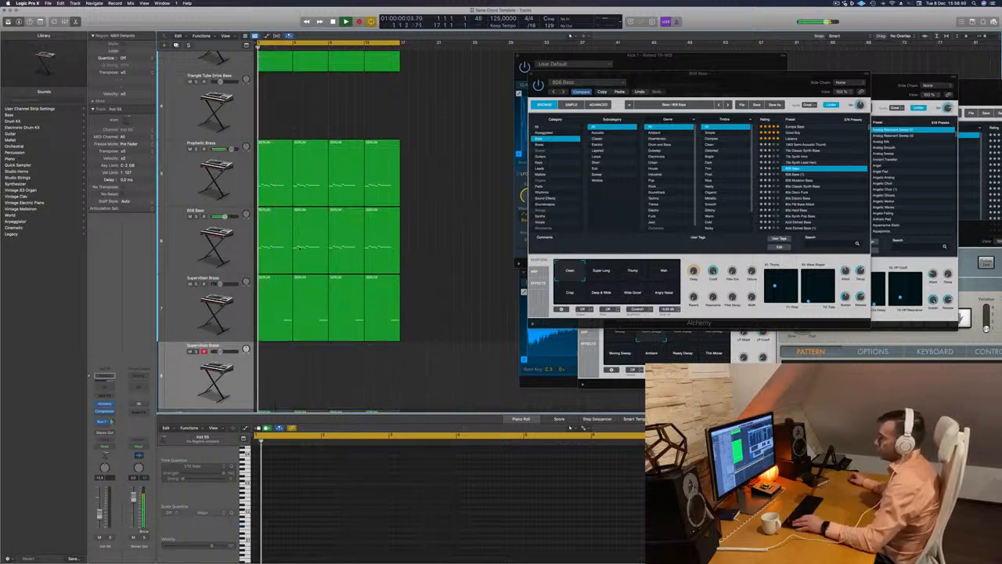
# Shorten the four 808 Bass regions by one bar and fill the gaps with copies of Supervillain Brass's split-off final bar
pyautogui.moveTo(426, 241); pyautogui.dragTo(279, 260)
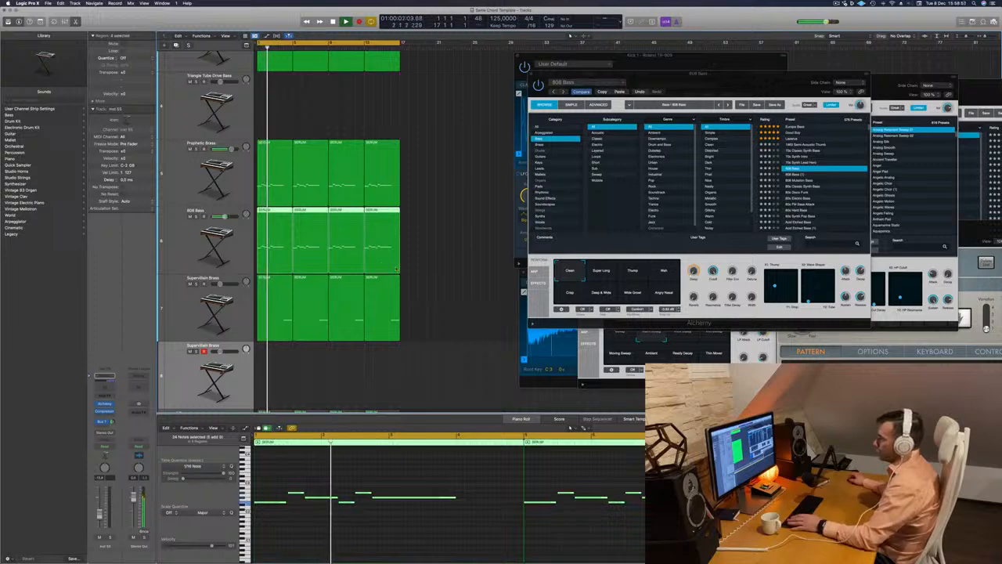
pyautogui.moveTo(400, 270); pyautogui.dragTo(391, 273)
pyautogui.click(386, 287)
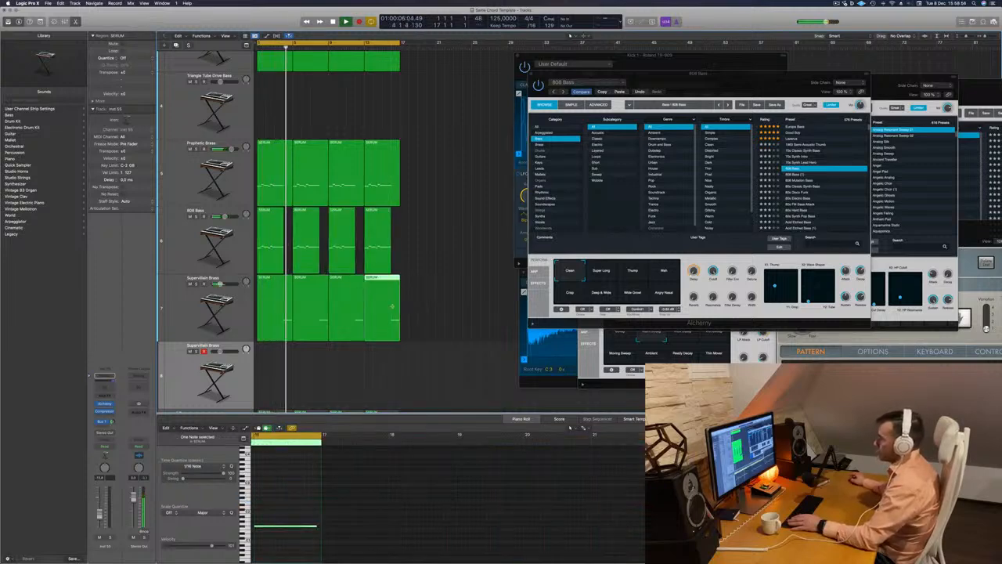
pyautogui.keyDown('super'); pyautogui.doubleClick(392, 306); pyautogui.keyUp('super')
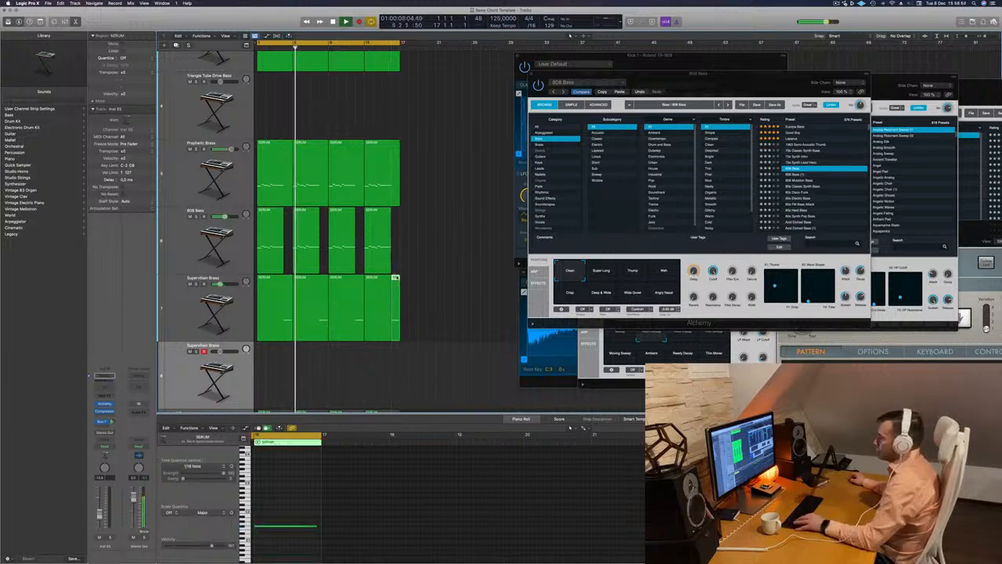
pyautogui.keyDown('alt'); pyautogui.moveTo(396, 278); pyautogui.dragTo(271, 245); pyautogui.keyUp('alt')
pyautogui.scroll(-6, 494, 526)
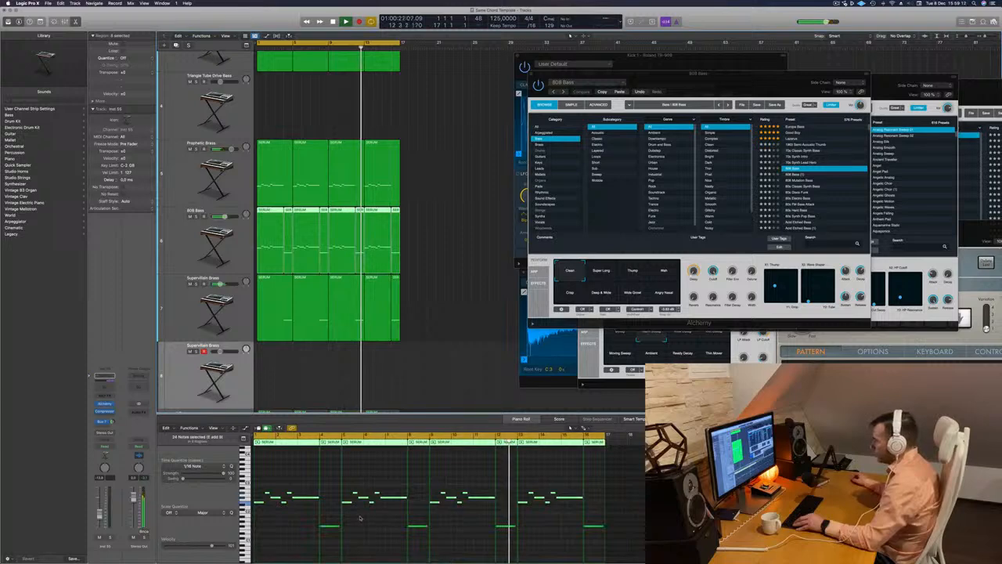
# Solo the 808 Bass track to hear the added one-bar regions and restore the full mix
pyautogui.click(239, 266)
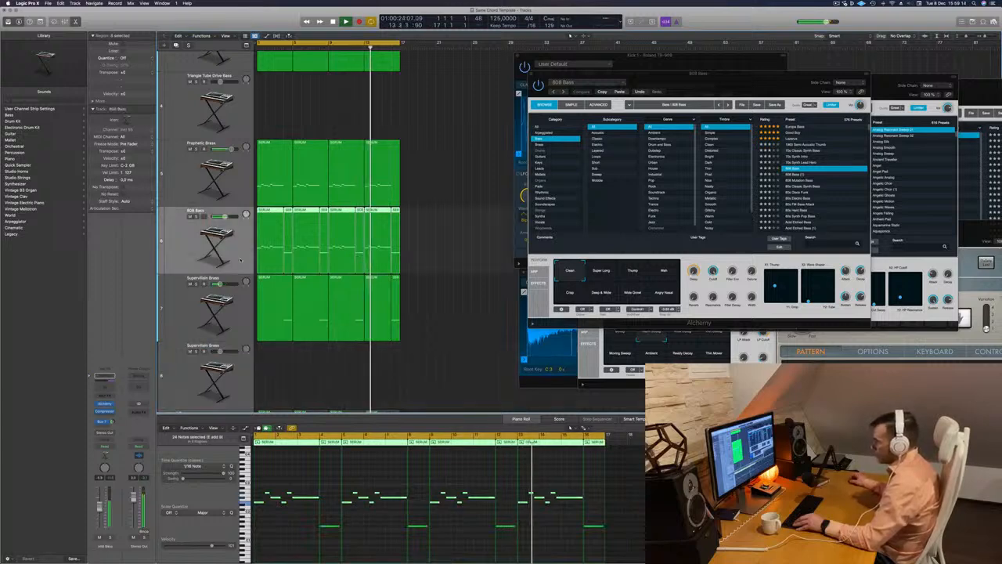
pyautogui.click(196, 217)
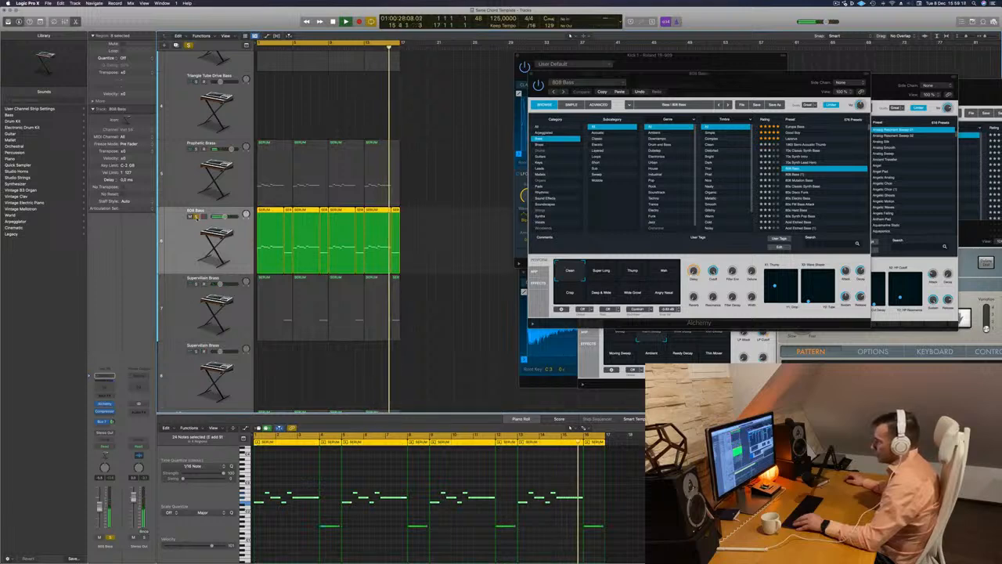
pyautogui.click(196, 217)
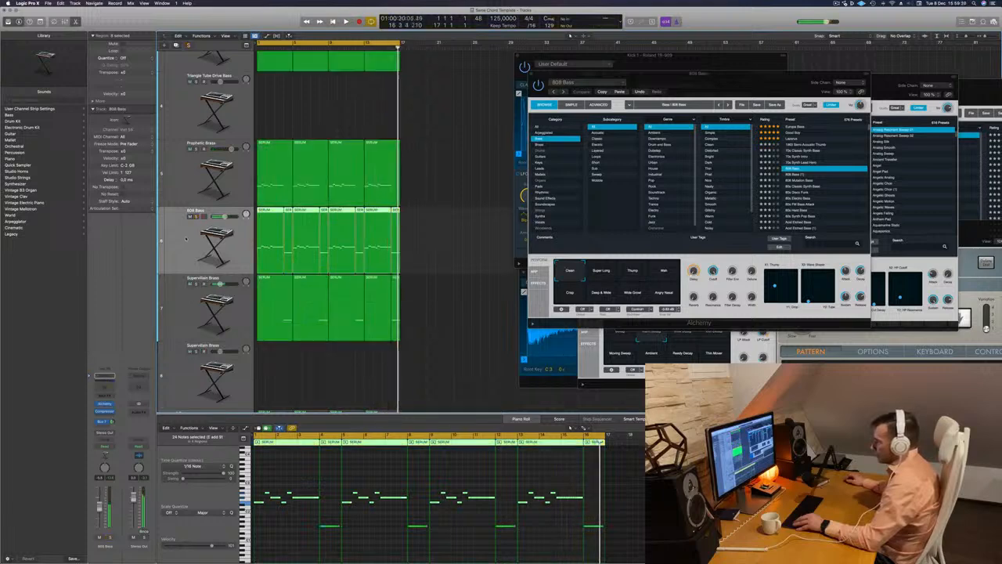
# Raise the note in the first one-bar 808 Bass region by one octave and replay the arrangement
pyautogui.click(454, 235)
pyautogui.click(287, 239)
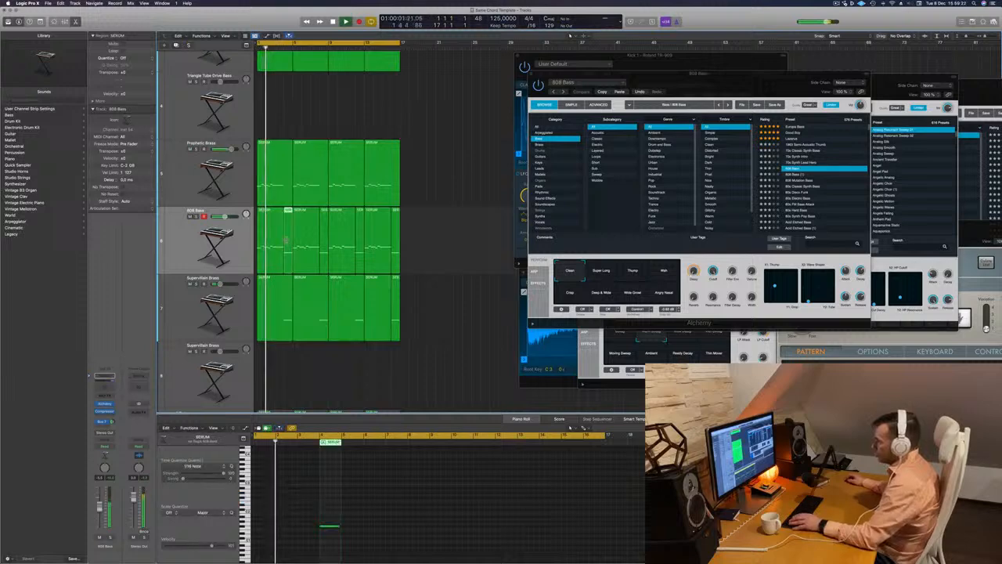
pyautogui.click(330, 525)
pyautogui.hotkey('shift', 'alt', 'Up')
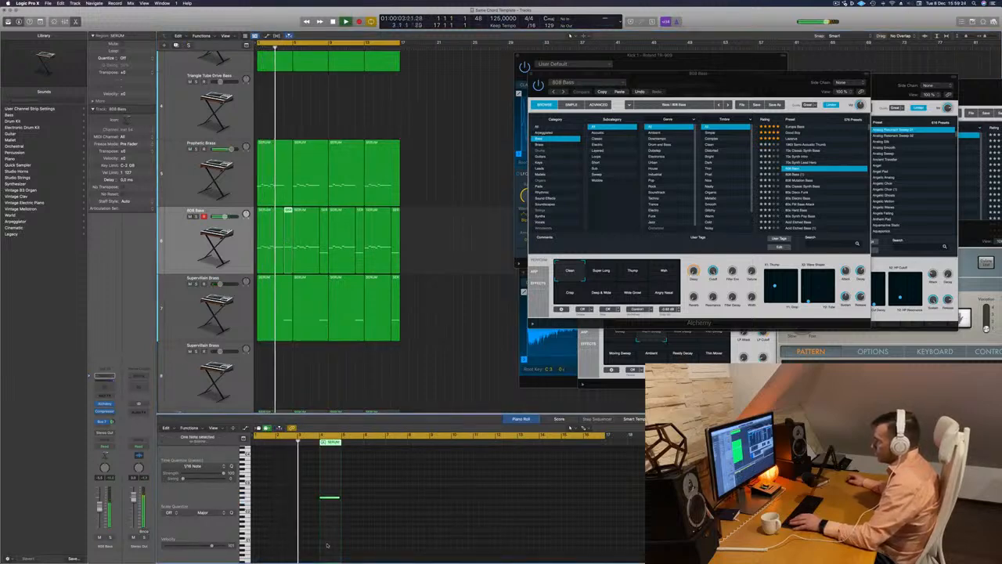
pyautogui.press('space')
pyautogui.press('space')
# Delete the other three one-bar regions from the 808 Bass track
pyautogui.click(325, 241)
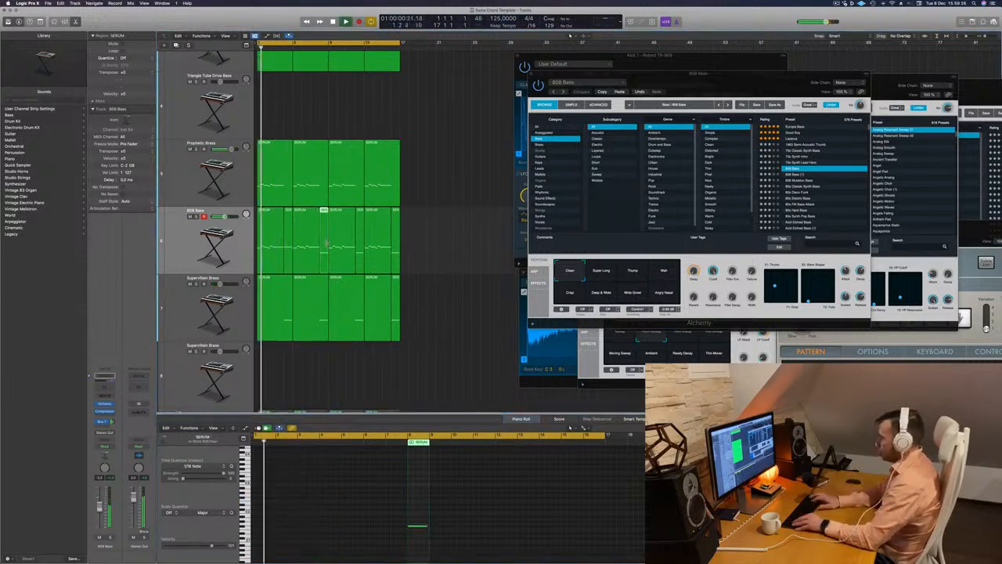
pyautogui.press('Delete')
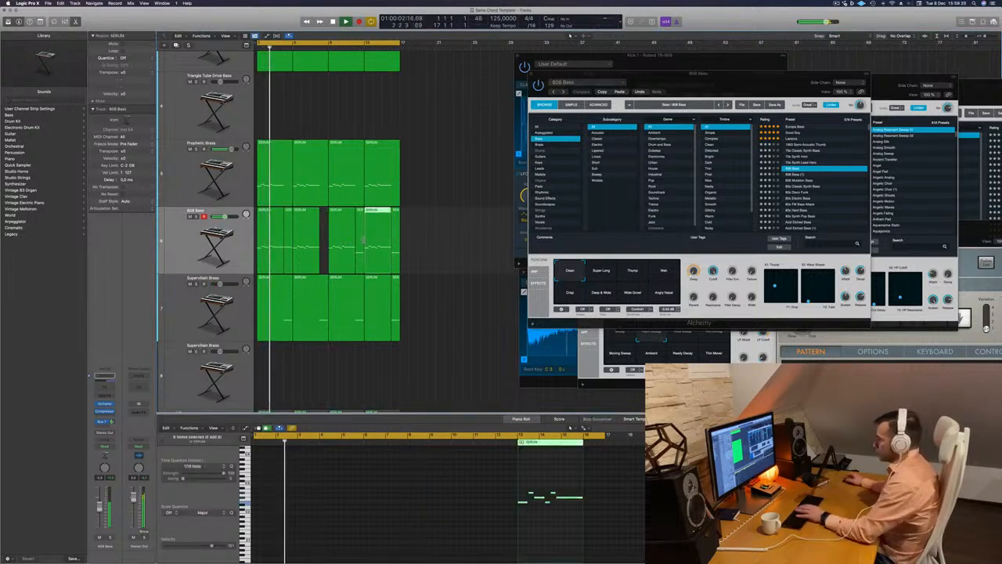
pyautogui.click(359, 242)
pyautogui.press('Delete')
pyautogui.click(396, 241)
pyautogui.press('Delete')
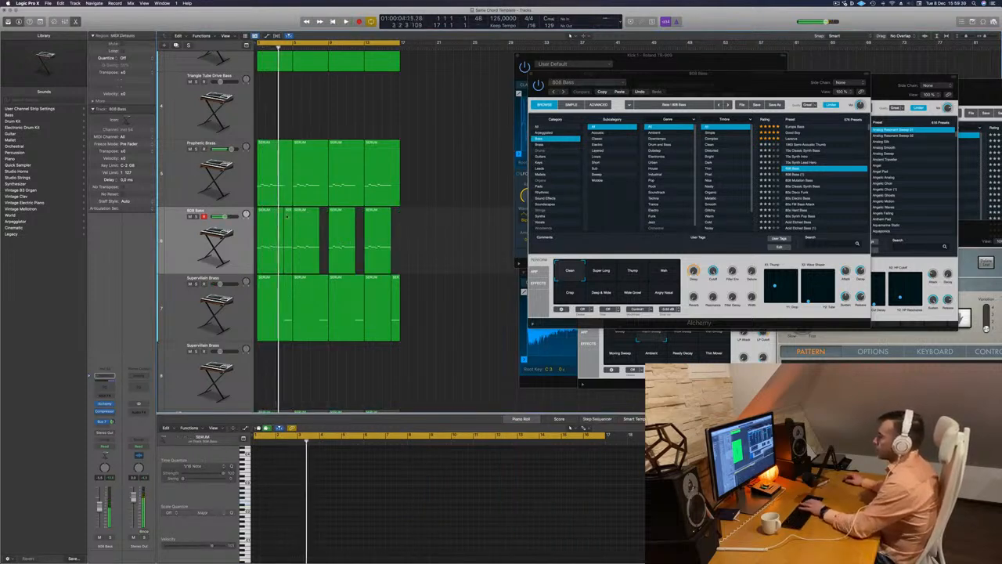
# Copy the raised one-bar region into the three gaps on the 808 Bass track and replay from the start
pyautogui.press('space')
pyautogui.press('space')
pyautogui.click(289, 227)
pyautogui.moveTo(289, 226); pyautogui.dragTo(397, 228)
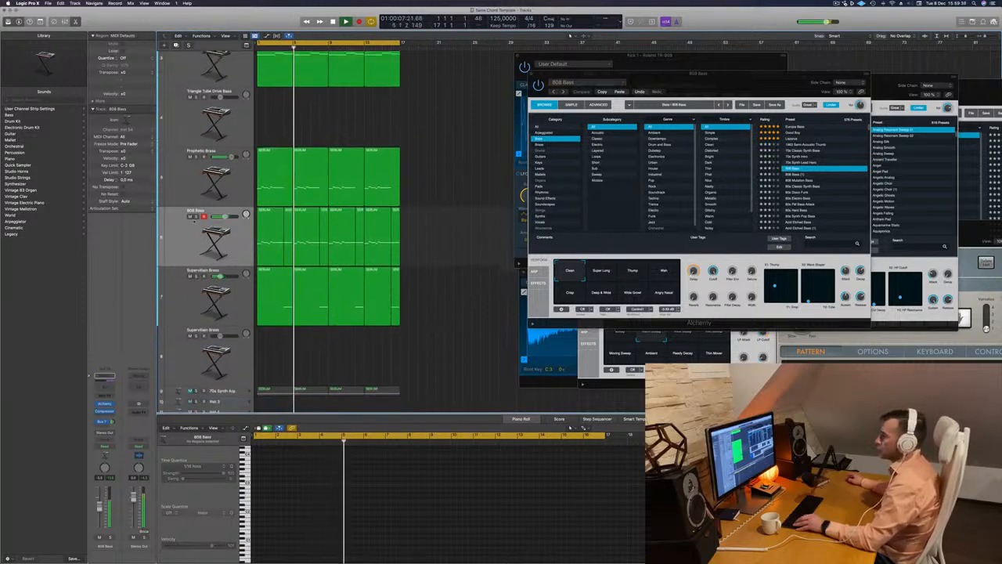
pyautogui.press('space')
pyautogui.press('space')
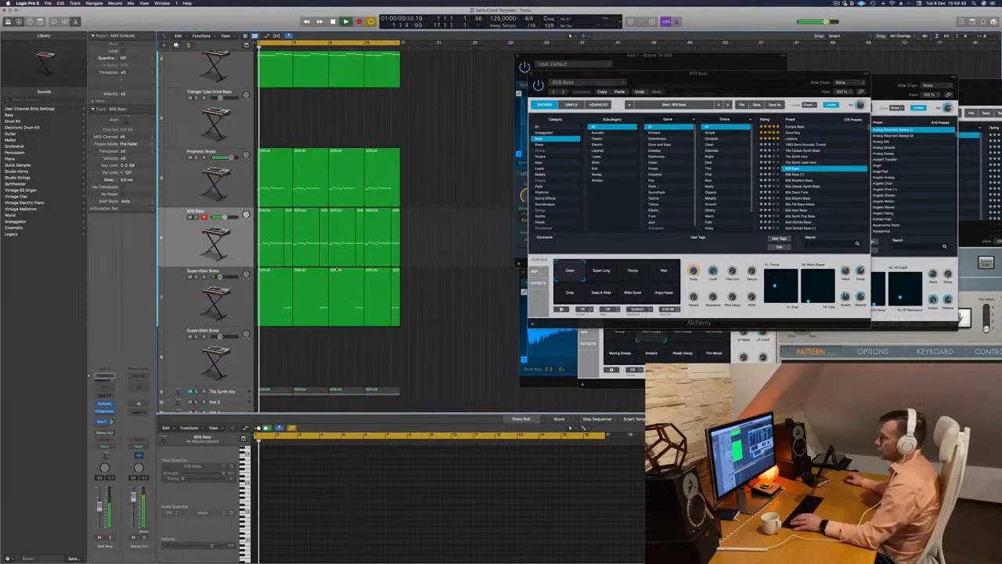
# Unmute the first track at the top of the arrangement and play it with the full mix
pyautogui.scroll(5, 467, 239)
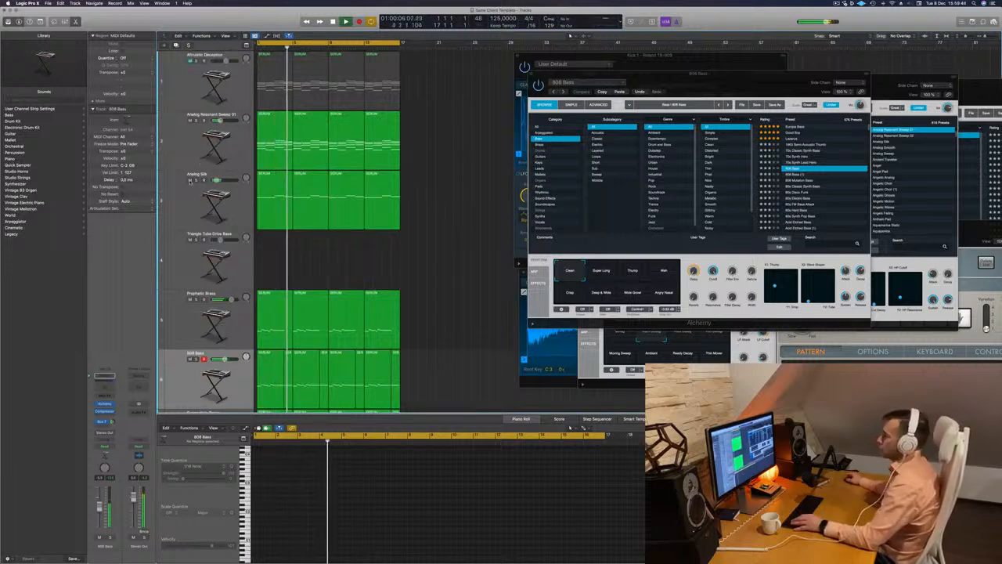
pyautogui.click(191, 180)
pyautogui.click(190, 180)
pyautogui.press('space')
pyautogui.press('space')
pyautogui.click(190, 61)
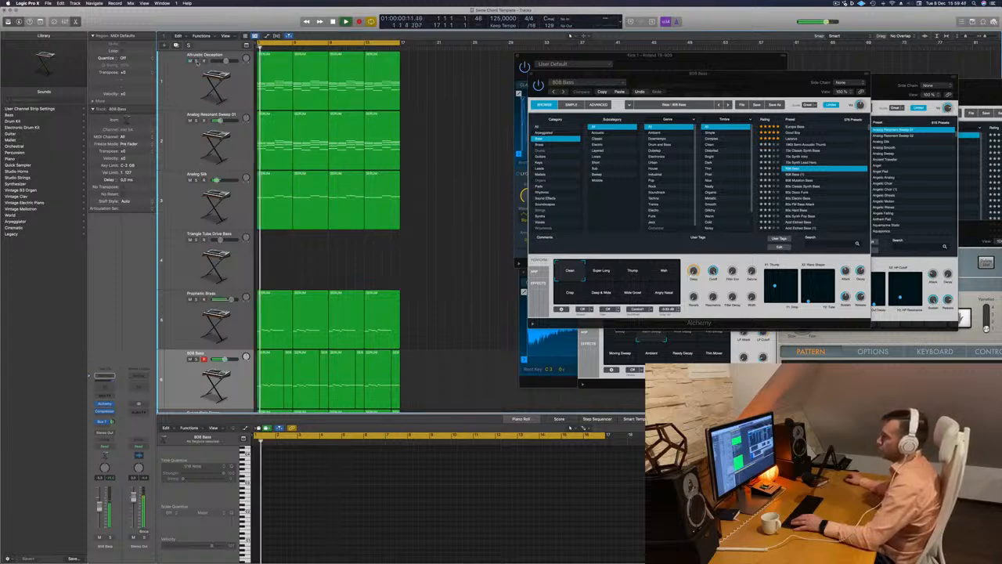
# Solo the first track briefly, replay the full mix without the solo and select that track
pyautogui.click(196, 60)
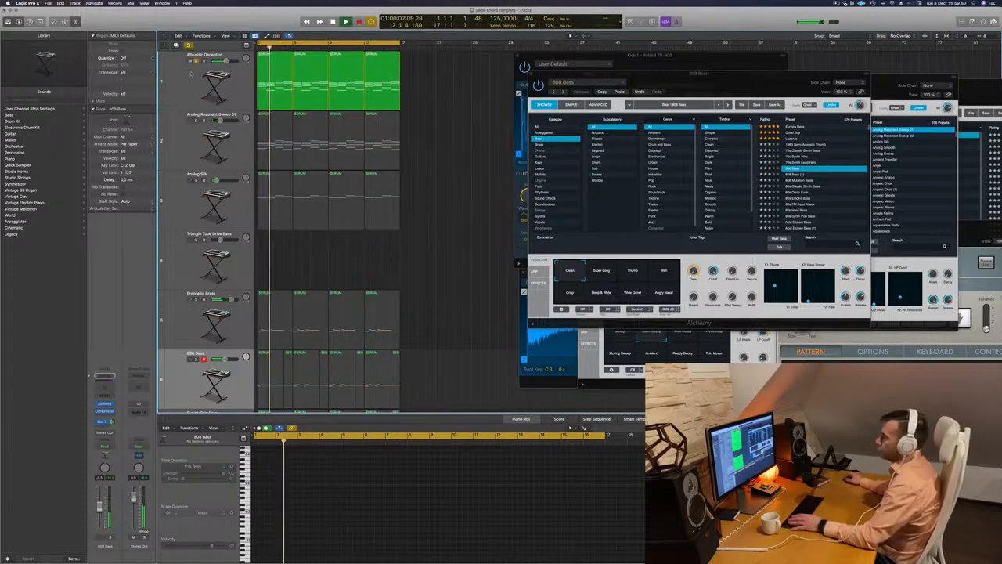
pyautogui.click(197, 61)
pyautogui.press('space')
pyautogui.press('space')
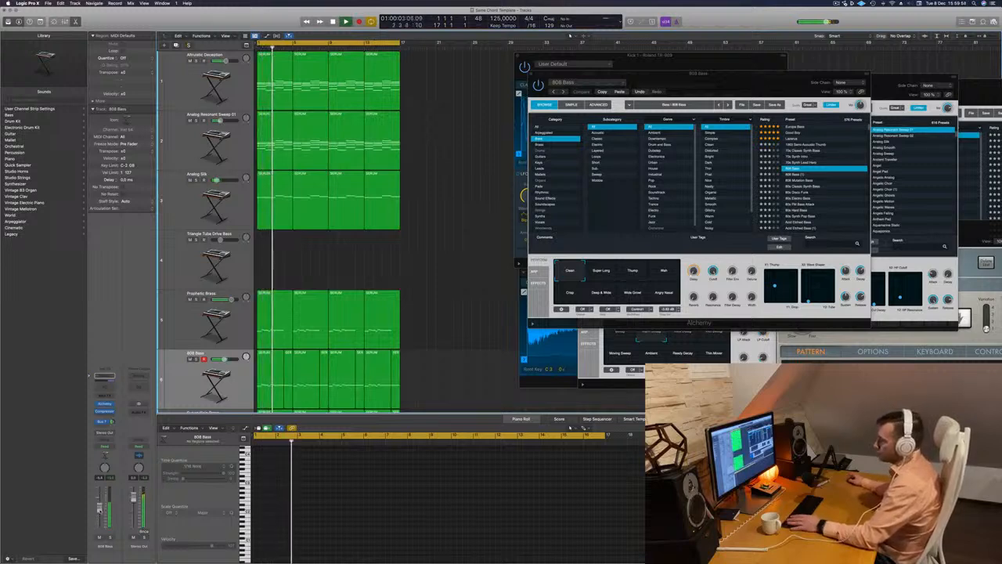
pyautogui.click(181, 81)
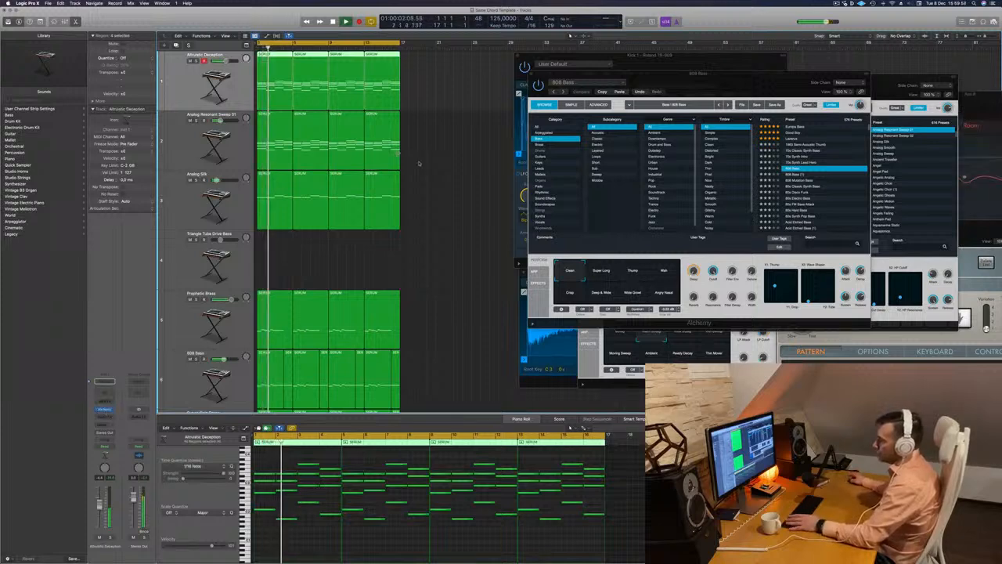
# Open the Alchemy synth on the Altruistic Deception track and filter its preset browser to the Arpeggiated category
pyautogui.click(105, 410)
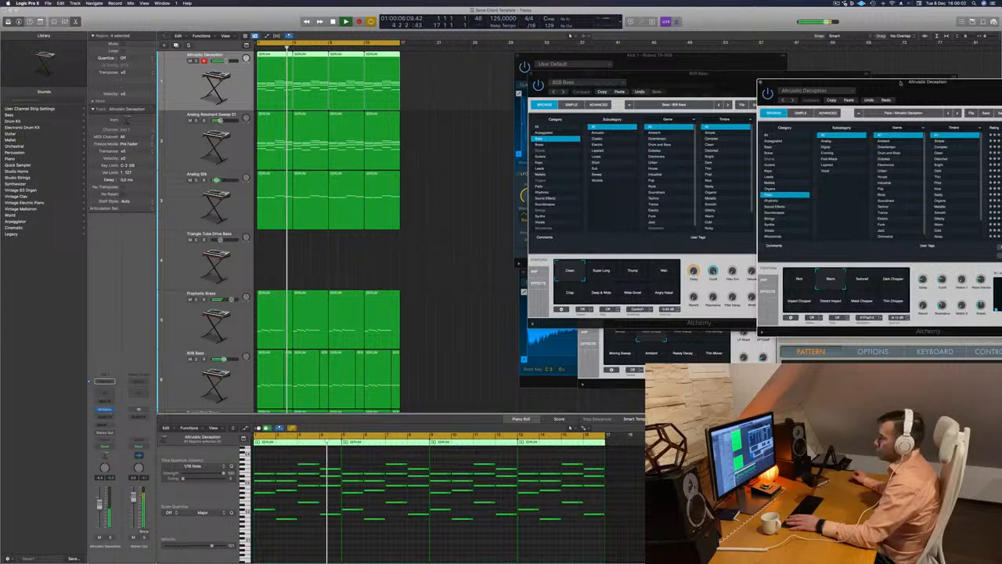
pyautogui.moveTo(845, 82); pyautogui.dragTo(613, 88)
pyautogui.click(543, 148)
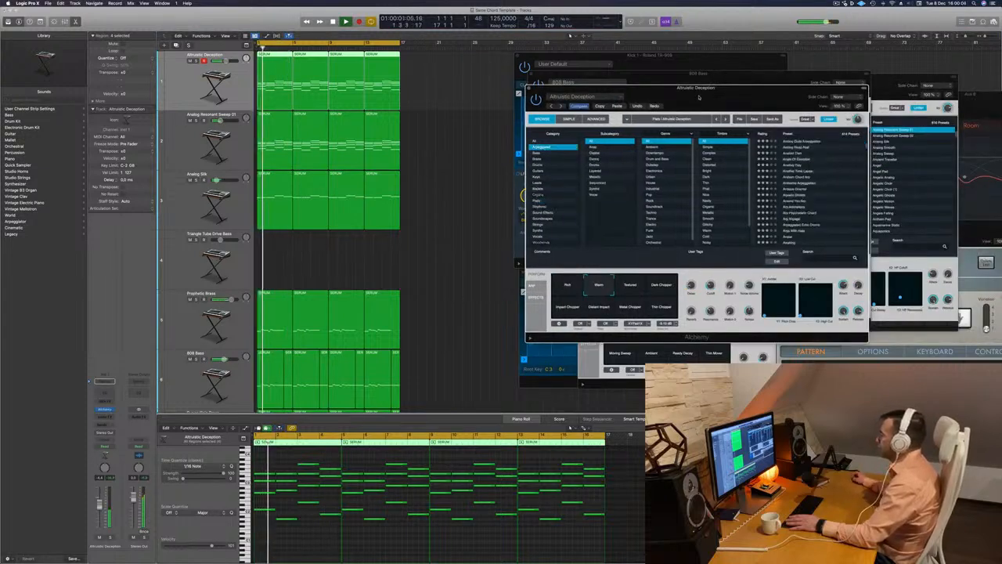
pyautogui.moveTo(736, 100); pyautogui.dragTo(588, 138)
pyautogui.scroll(-4, 660, 209)
pyautogui.scroll(5, 659, 208)
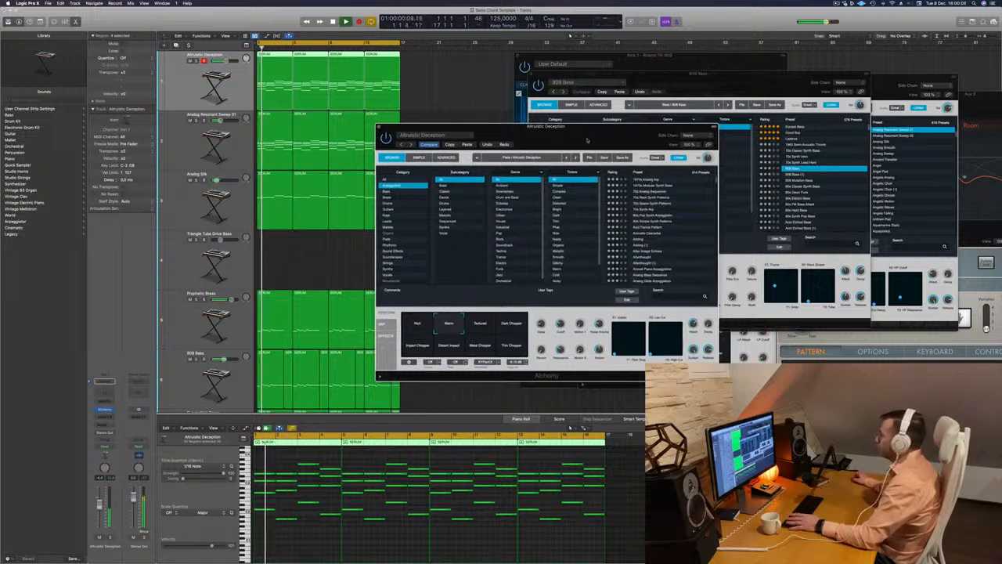
# Load the 1970s Analog Arp preset on the first track and lower that track's volume
pyautogui.click(650, 181)
pyautogui.moveTo(591, 140); pyautogui.dragTo(638, 124)
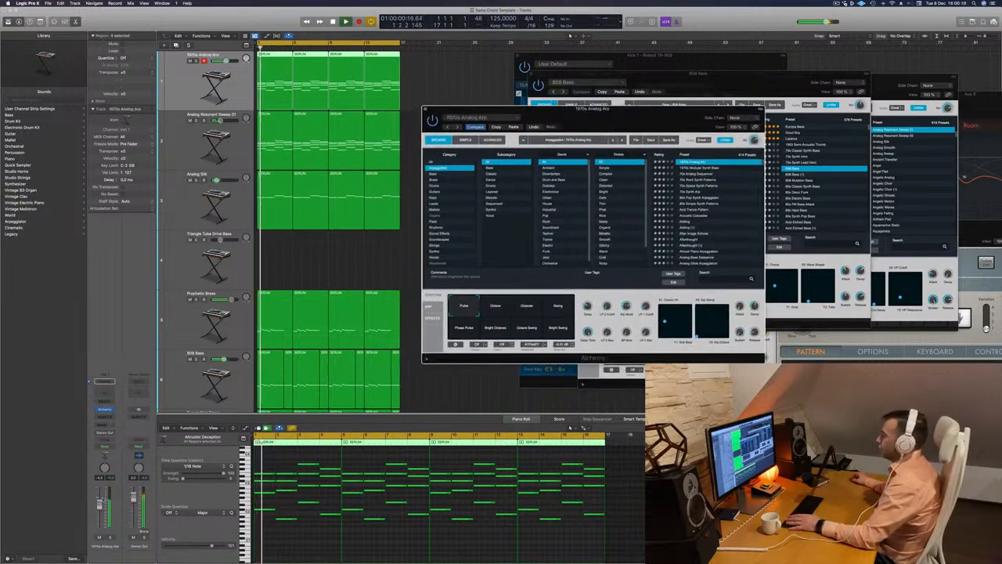
pyautogui.click(289, 391)
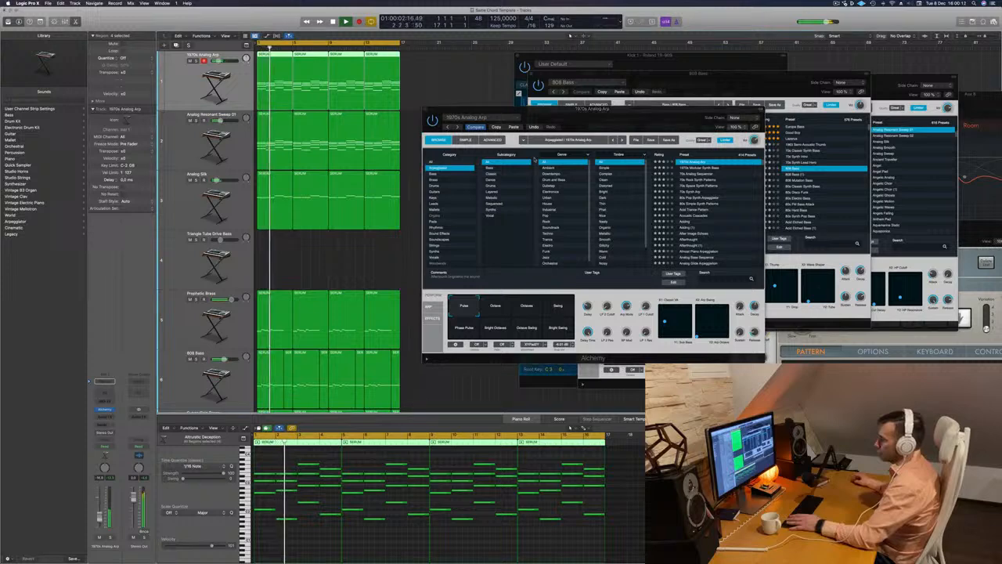
# Audition the 1970s Modular Synth Bass, 80s Pop Synth Arpeggiator and Single Digit Movement presets against the playing mix
pyautogui.moveTo(627, 116); pyautogui.dragTo(625, 84)
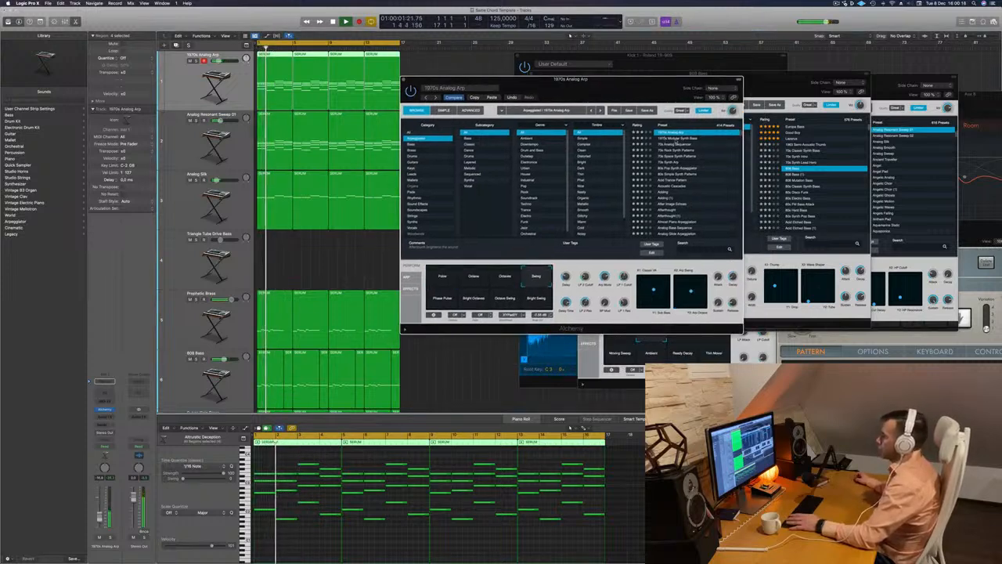
pyautogui.click(673, 139)
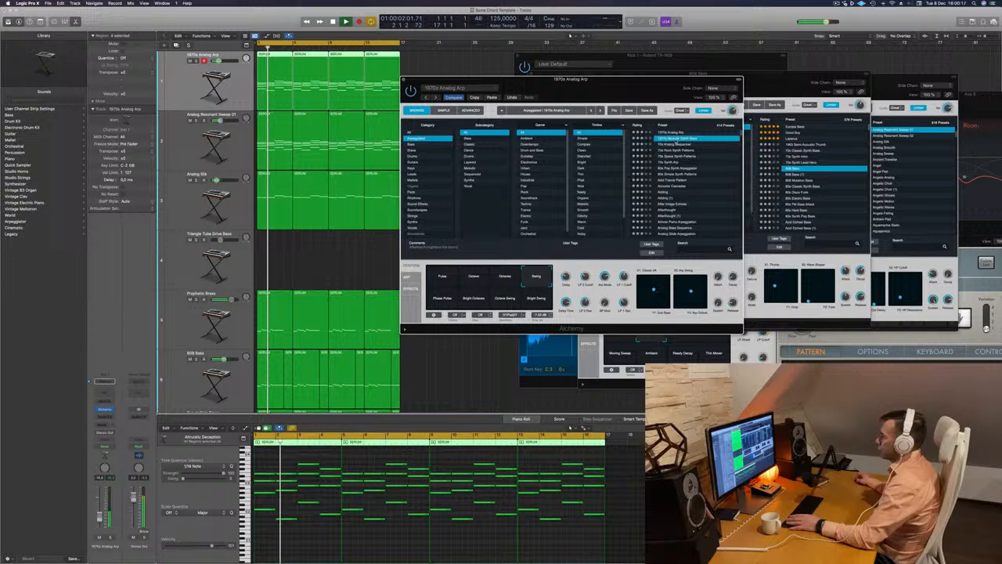
pyautogui.click(673, 168)
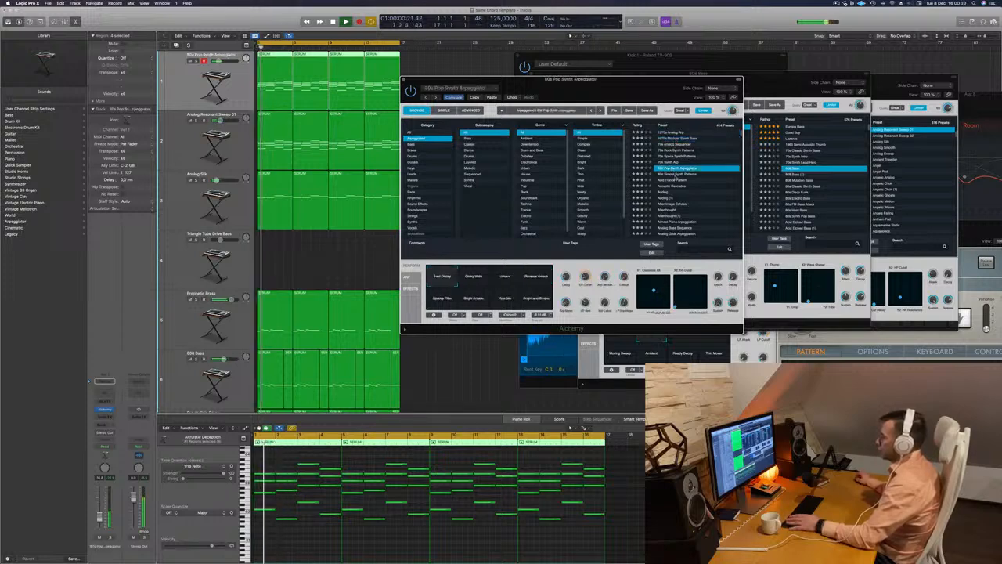
pyautogui.scroll(-15, 675, 178)
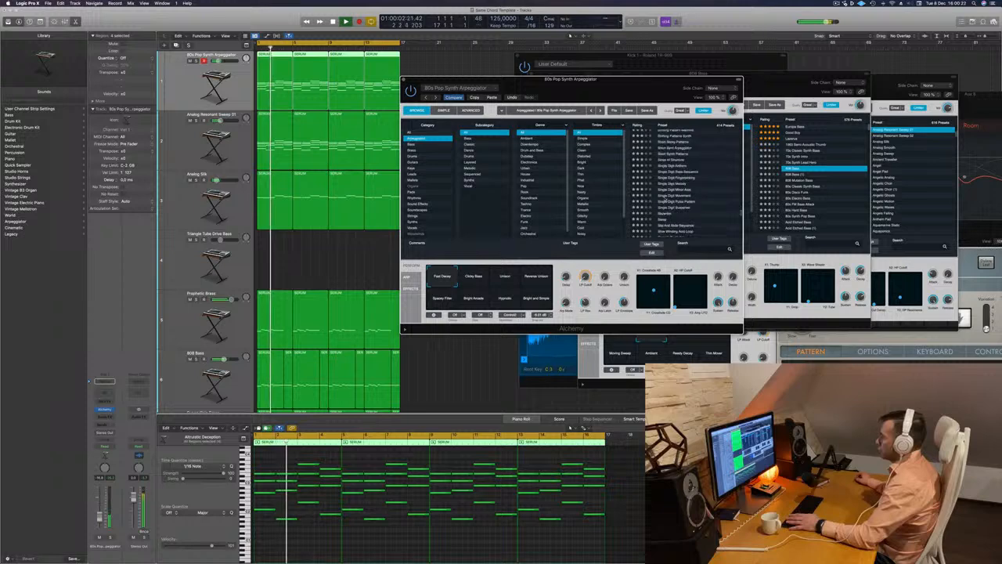
pyautogui.click(668, 195)
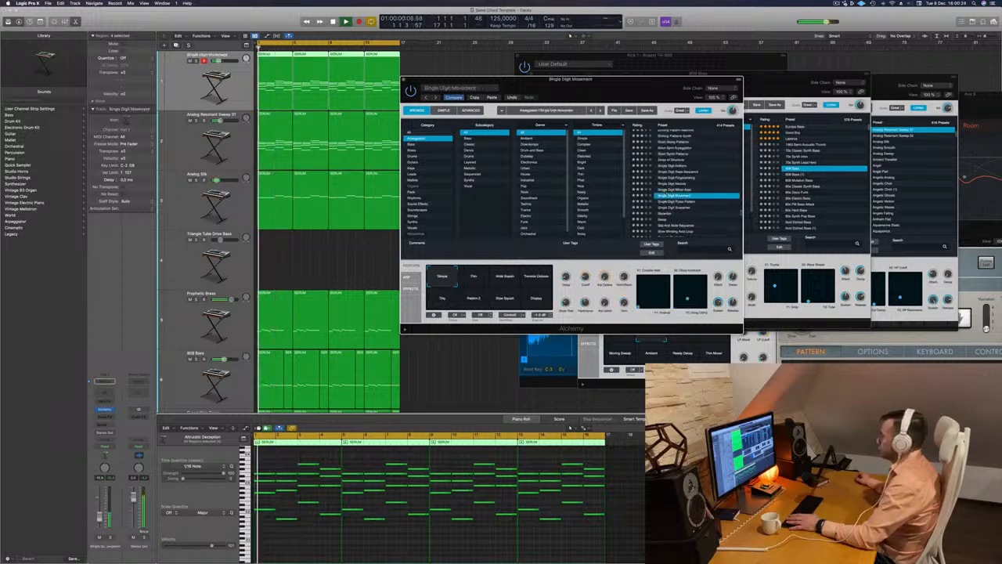
# Audition the Single Digit Pulse Pattern, Single Digit Suspense and Skywriter presets, restarting playback during the comparison
pyautogui.moveTo(598, 97); pyautogui.dragTo(646, 87)
pyautogui.click(721, 192)
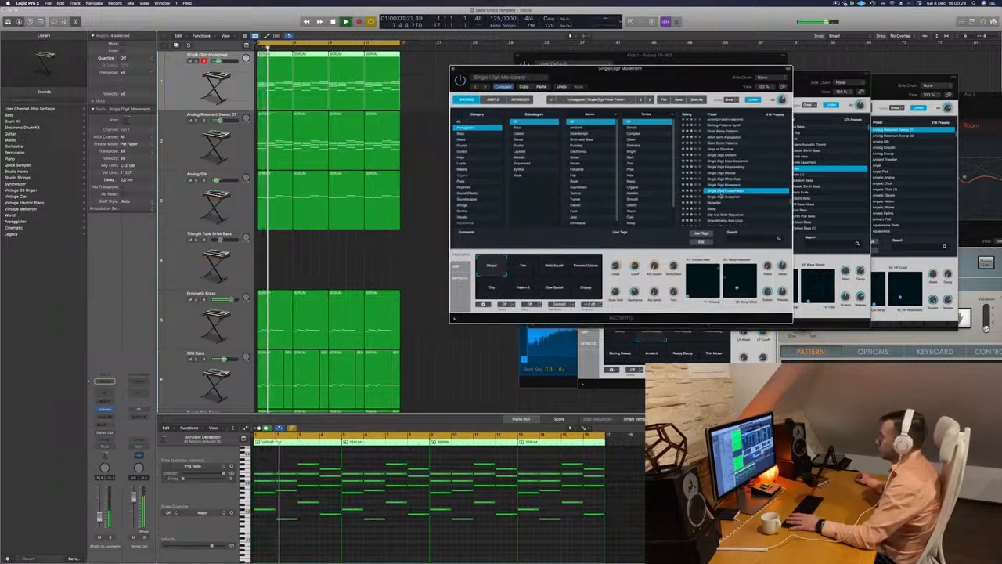
pyautogui.press('space')
pyautogui.press('space')
pyautogui.click(728, 197)
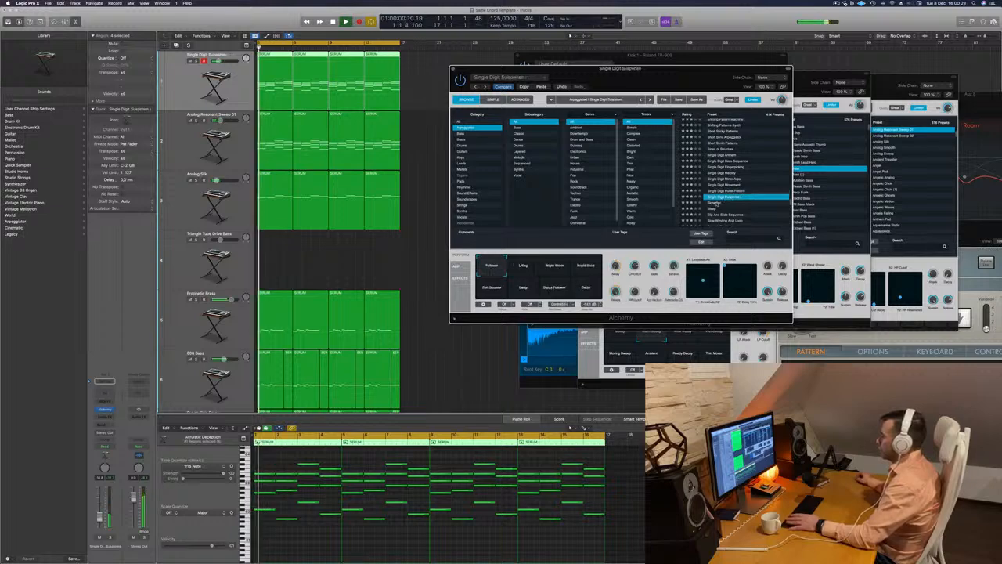
pyautogui.press('Down')
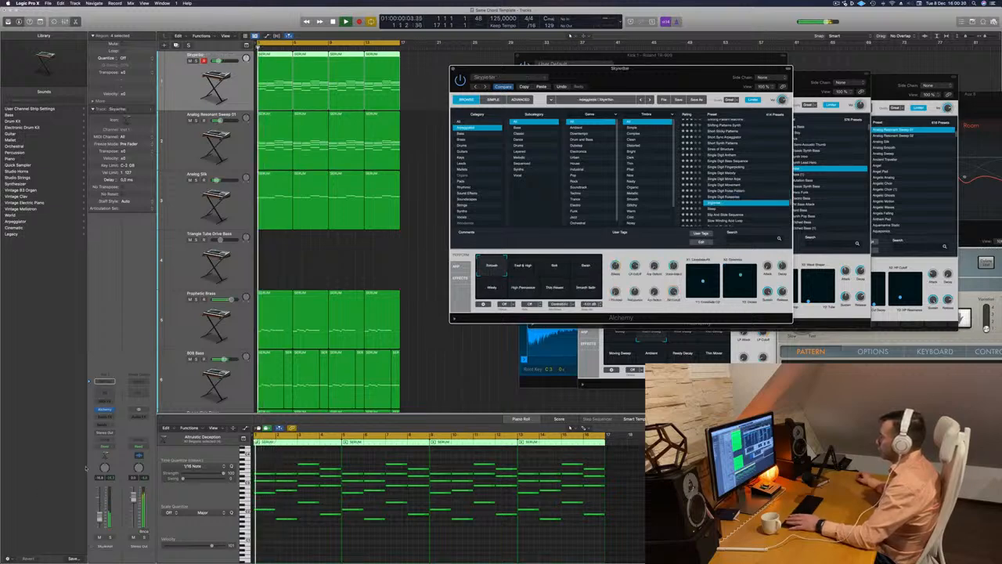
pyautogui.click(355, 358)
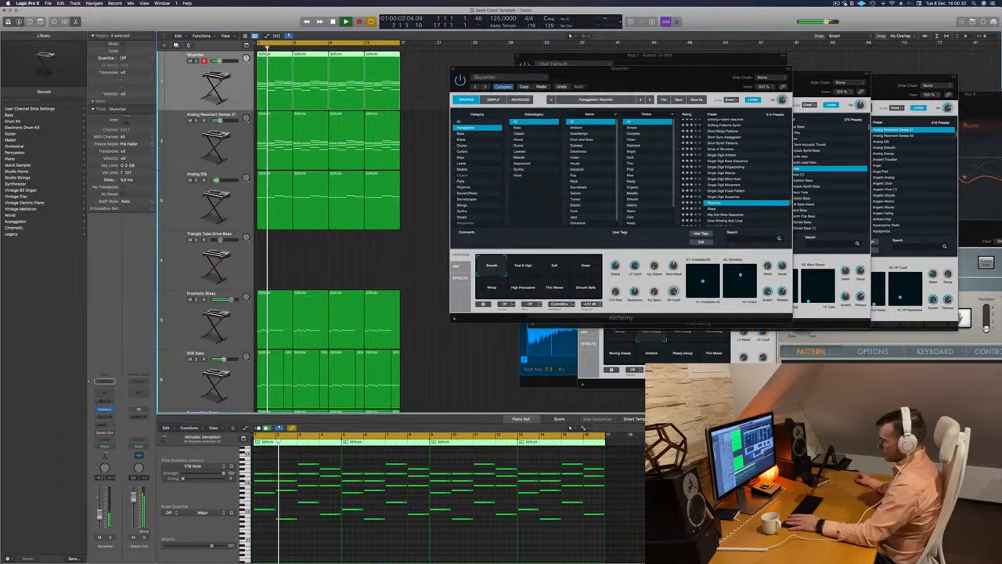
# Audition arpeggiated presets from Sleep through Slip And Slide Sequence, Smooth Synth Arp and Soft Ambient Arps to Solid Modular
pyautogui.click(711, 209)
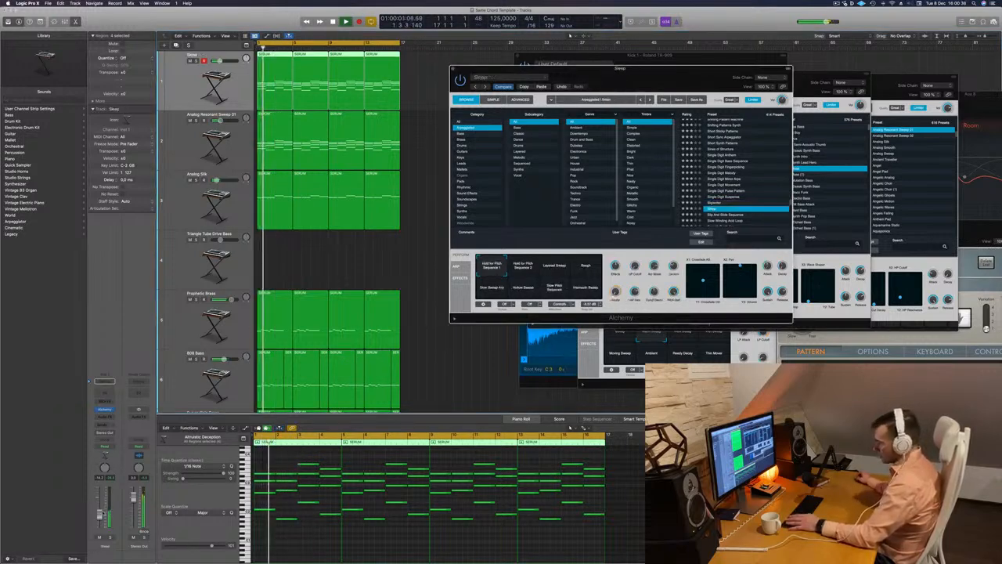
pyautogui.scroll(-3, 711, 205)
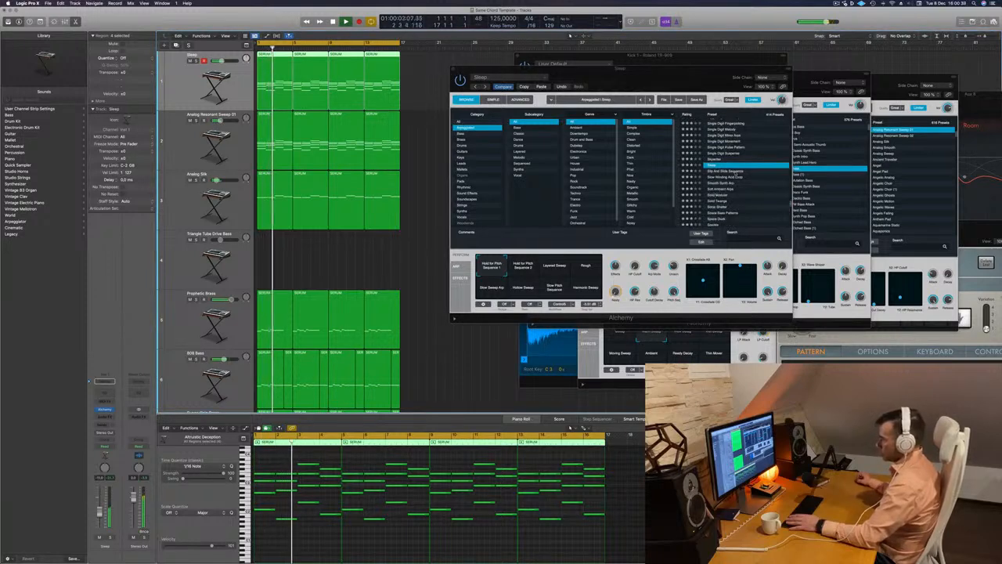
pyautogui.click(735, 172)
pyautogui.press('Return')
pyautogui.press('Down')
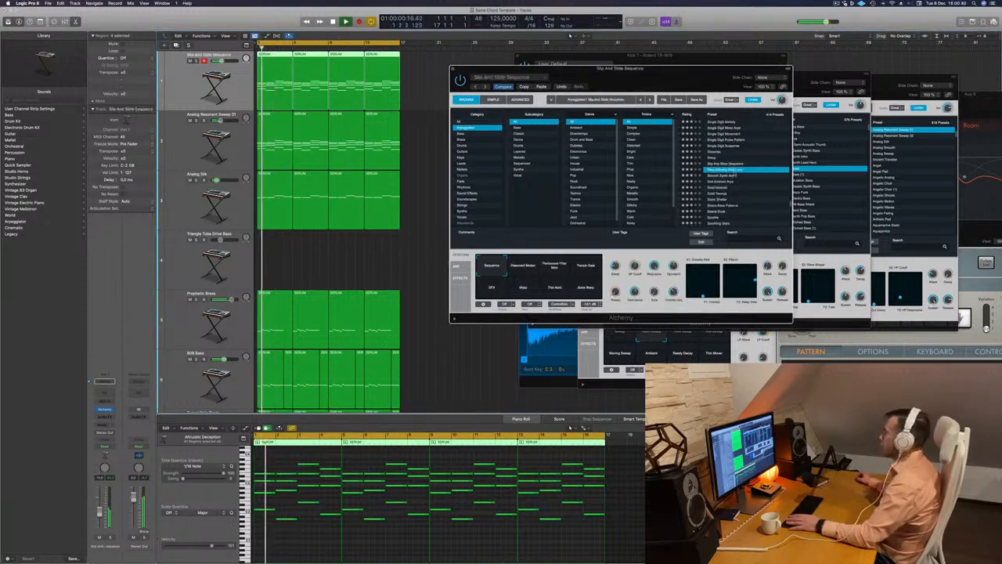
pyautogui.press('Down')
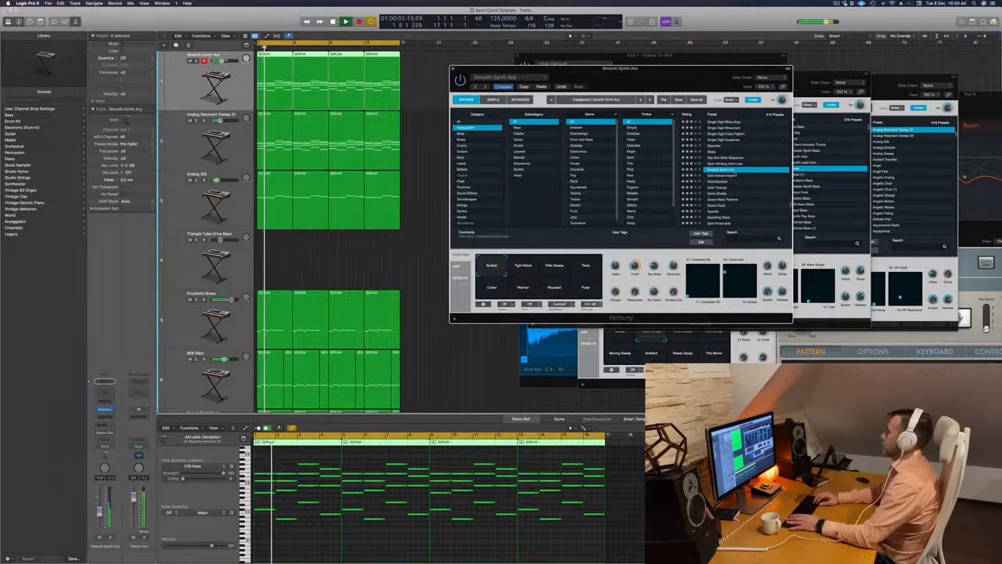
pyautogui.press('Down')
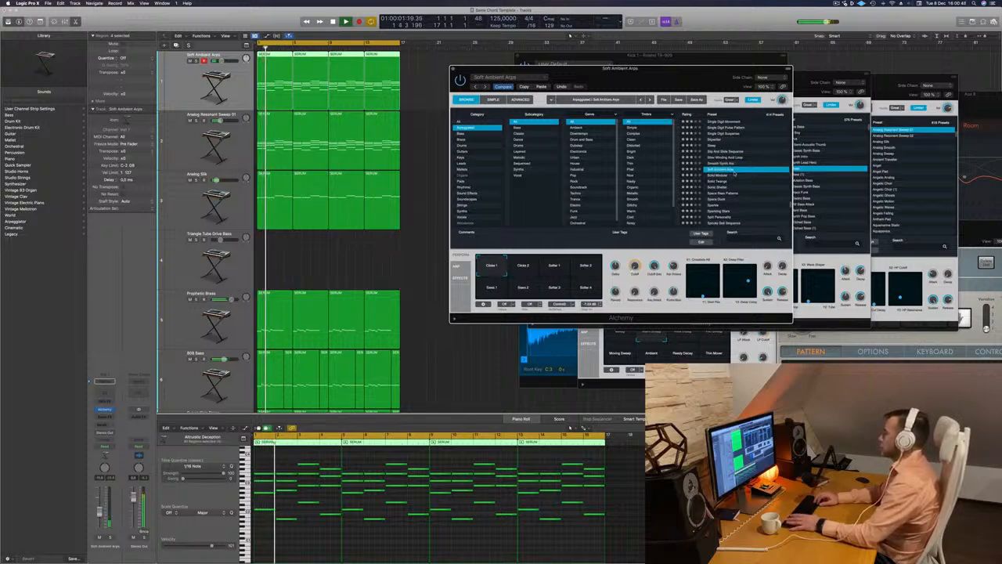
pyautogui.press('Down')
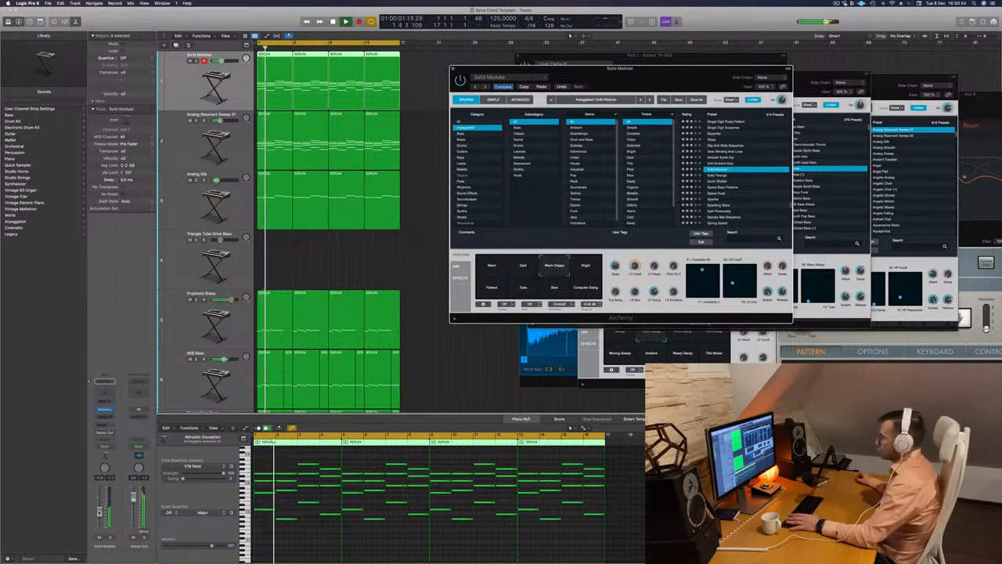
# Raise the first track's volume slightly, tweak Solid Modular's Arp Swing and replay the mix from the start
pyautogui.moveTo(100, 512); pyautogui.dragTo(100, 508)
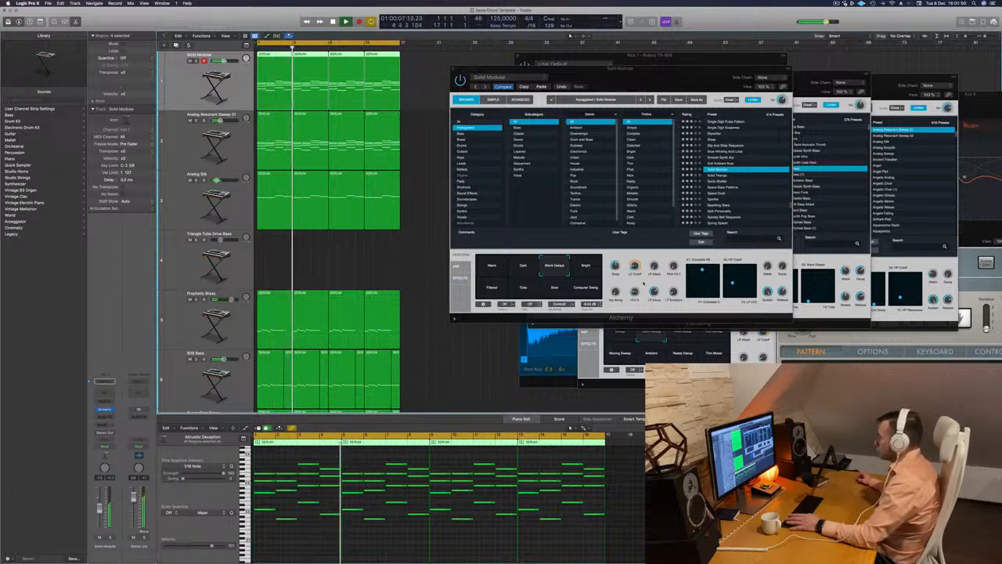
pyautogui.click(613, 283)
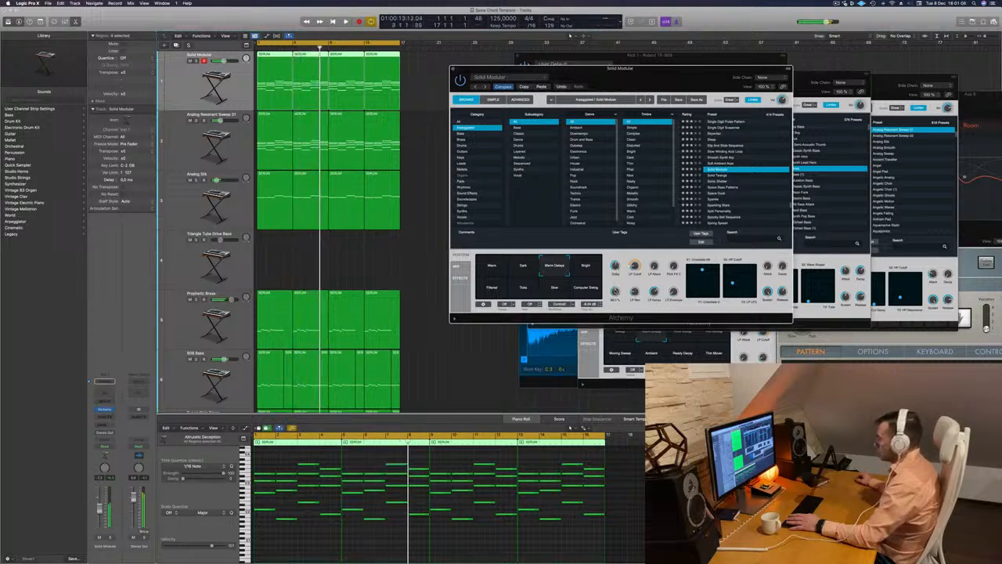
pyautogui.press('Return')
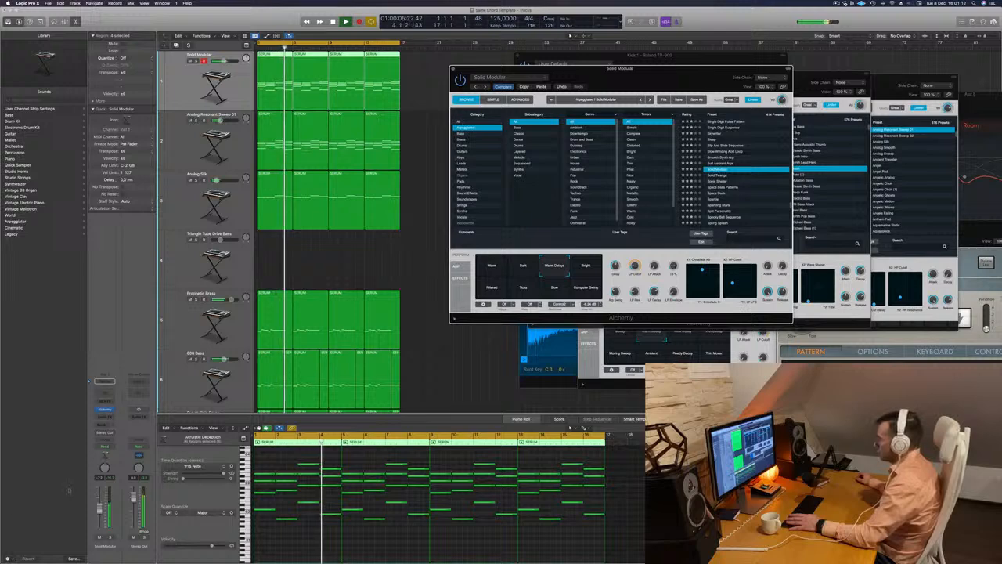
pyautogui.press('Return')
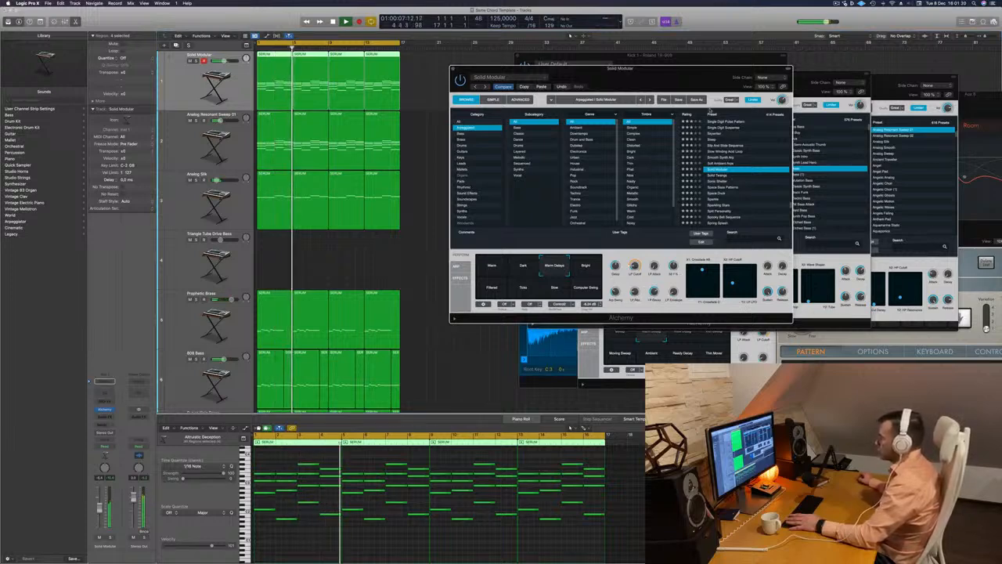
# Compare Solid Modular's performance variations Bright, Filtered, Ticks, Slow, Computer Swing and Dark during playback
pyautogui.moveTo(686, 68); pyautogui.dragTo(673, 64)
pyautogui.press('space')
pyautogui.press('space')
pyautogui.click(573, 262)
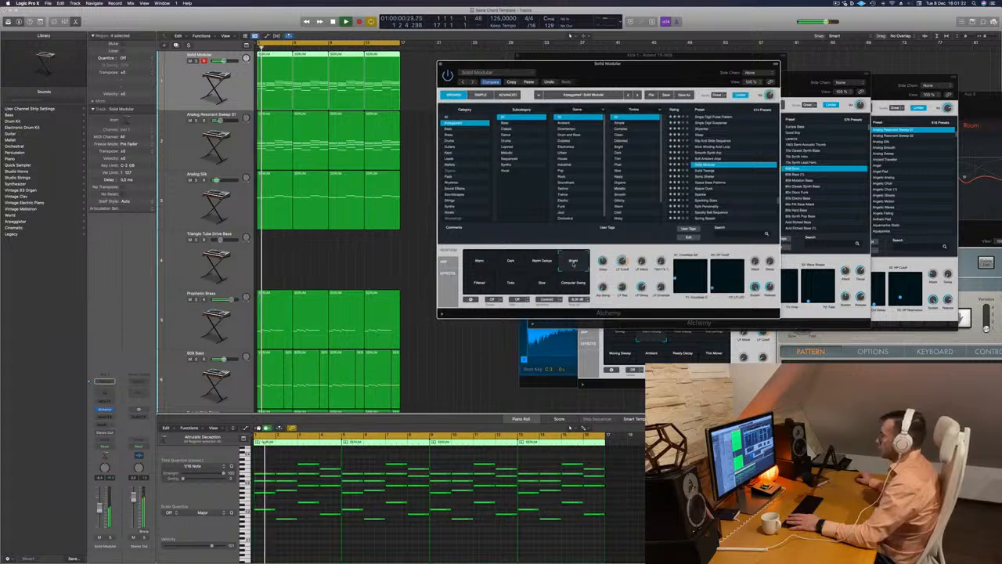
pyautogui.click(473, 286)
pyautogui.click(511, 286)
pyautogui.click(543, 289)
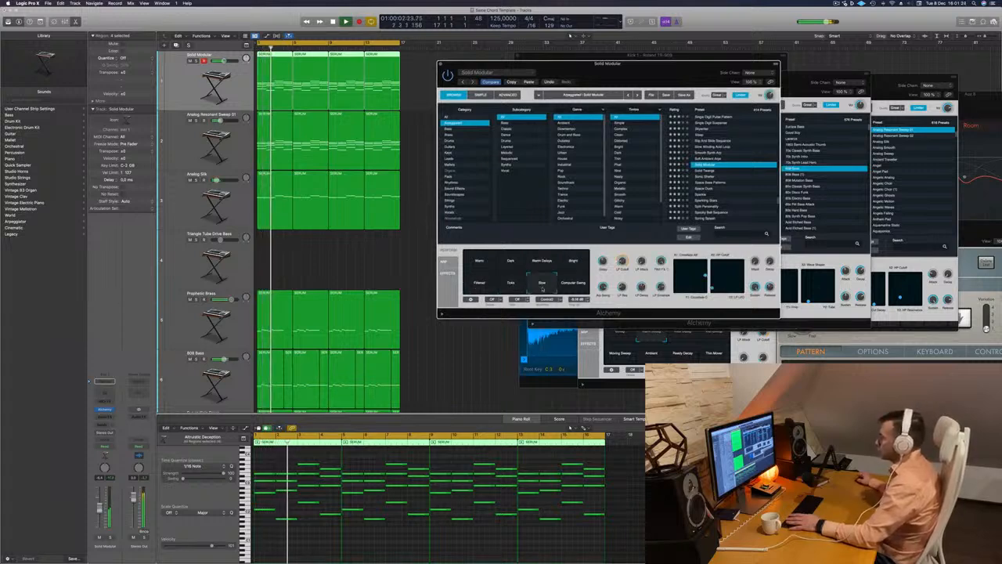
pyautogui.click(574, 283)
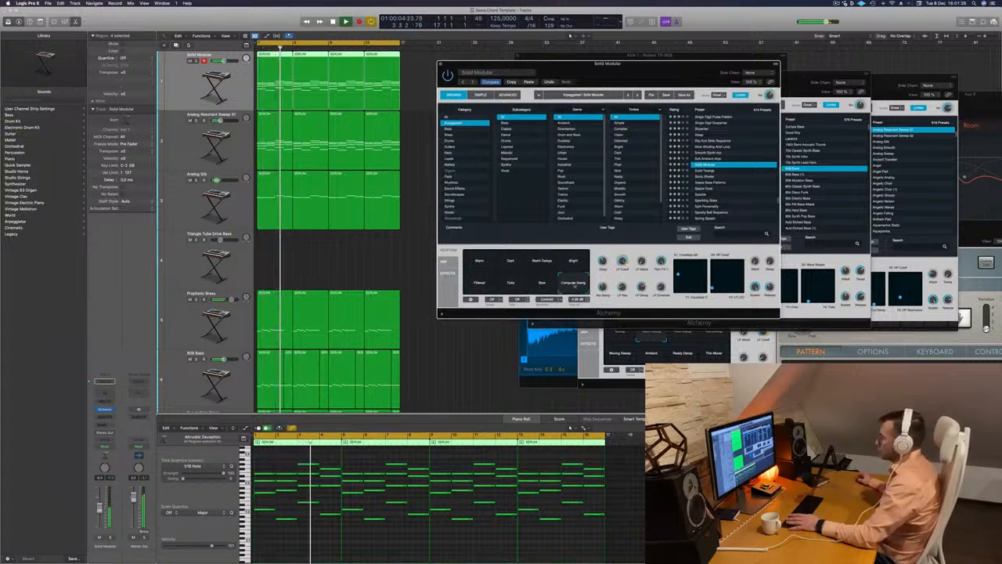
pyautogui.click(511, 261)
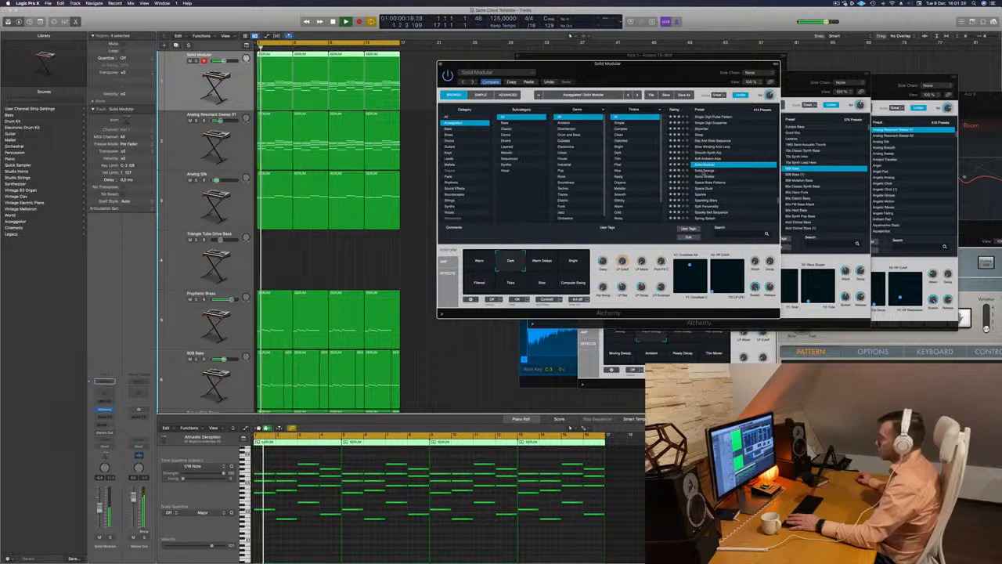
# Audition the Solid Twangs, Sonic Shelter, Space Bass Patterns, Space Duck and Sparkle presets on the first track
pyautogui.press('Down')
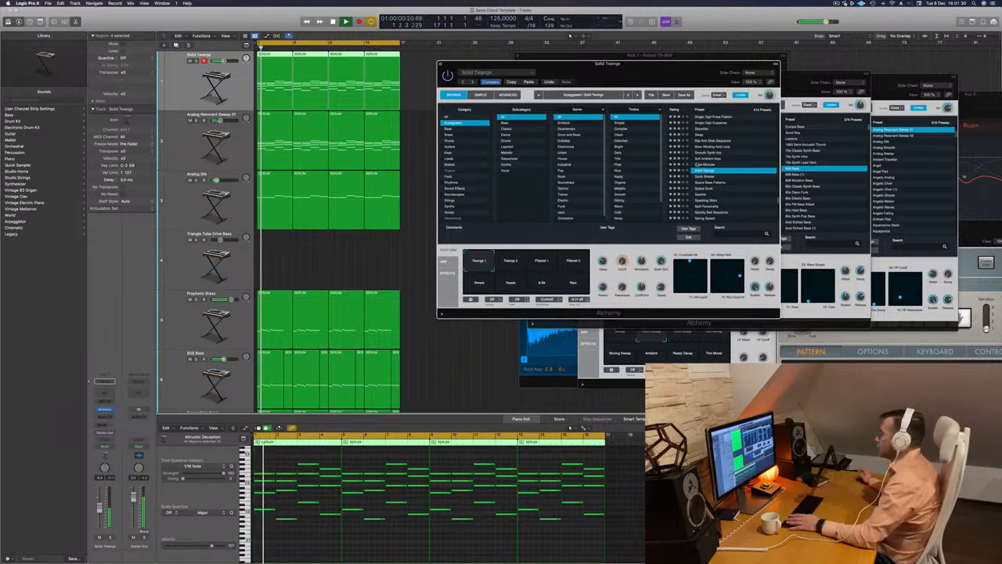
pyautogui.press('Down')
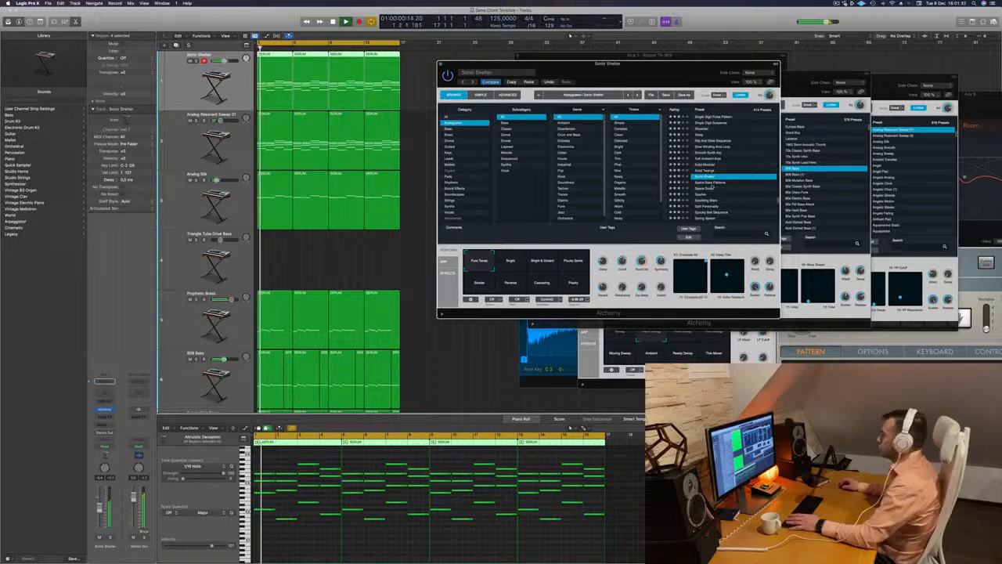
pyautogui.press('Down')
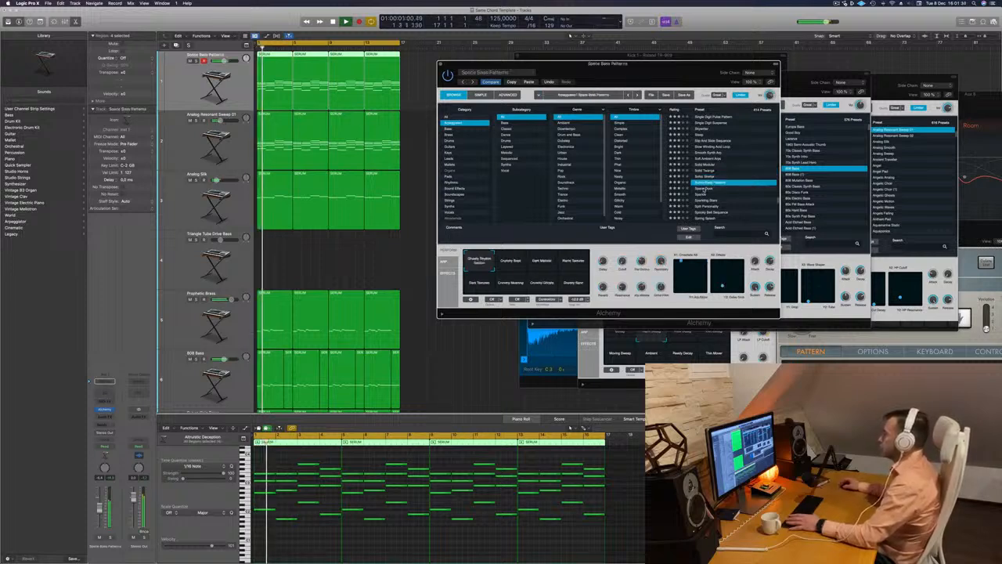
pyautogui.press('Down')
pyautogui.press('Down')
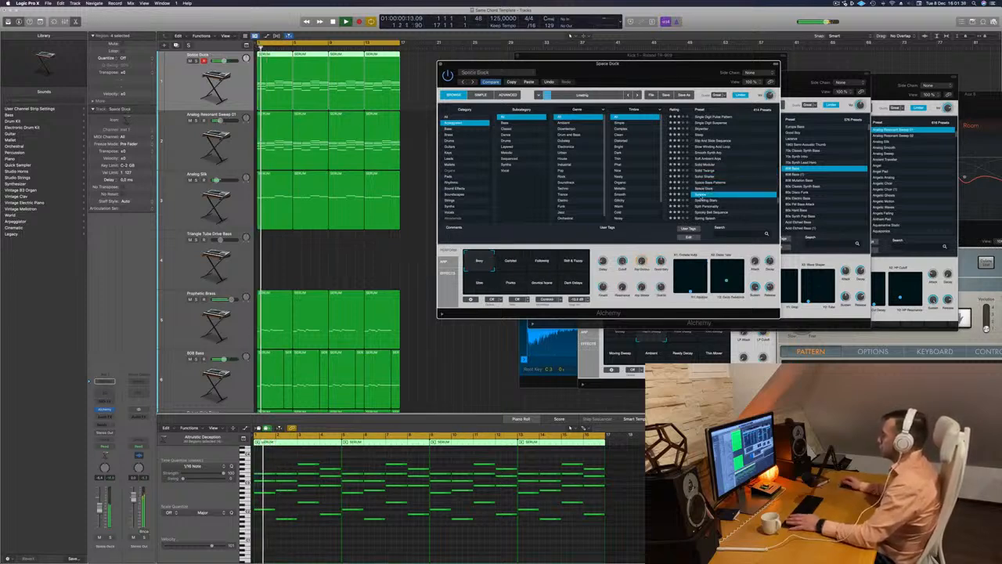
# Audition the Sparkling Stars preset and load Spooky Bell Sequence on the first track
pyautogui.scroll(-2, 718, 198)
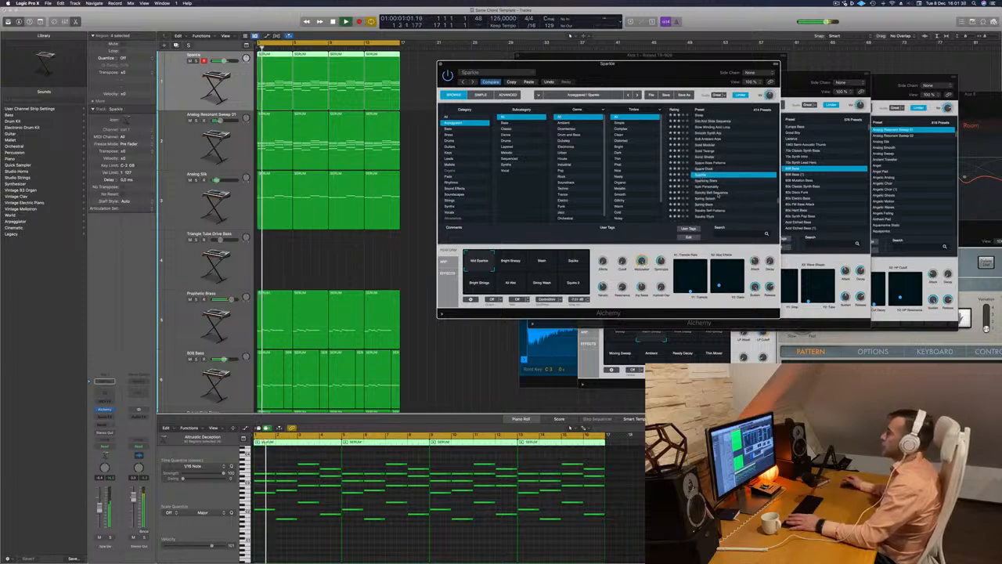
pyautogui.click(707, 183)
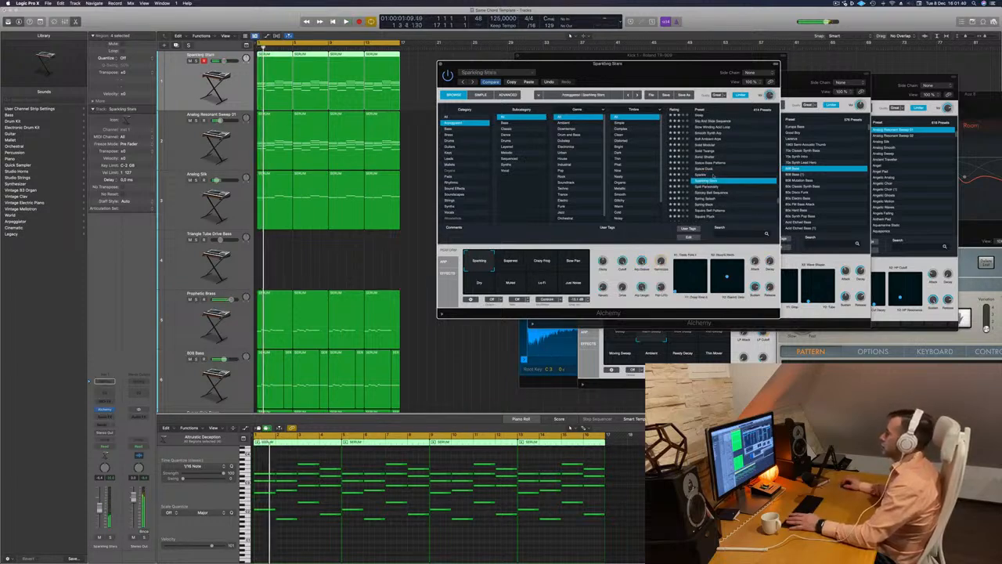
pyautogui.scroll(-1, 727, 183)
pyautogui.click(704, 181)
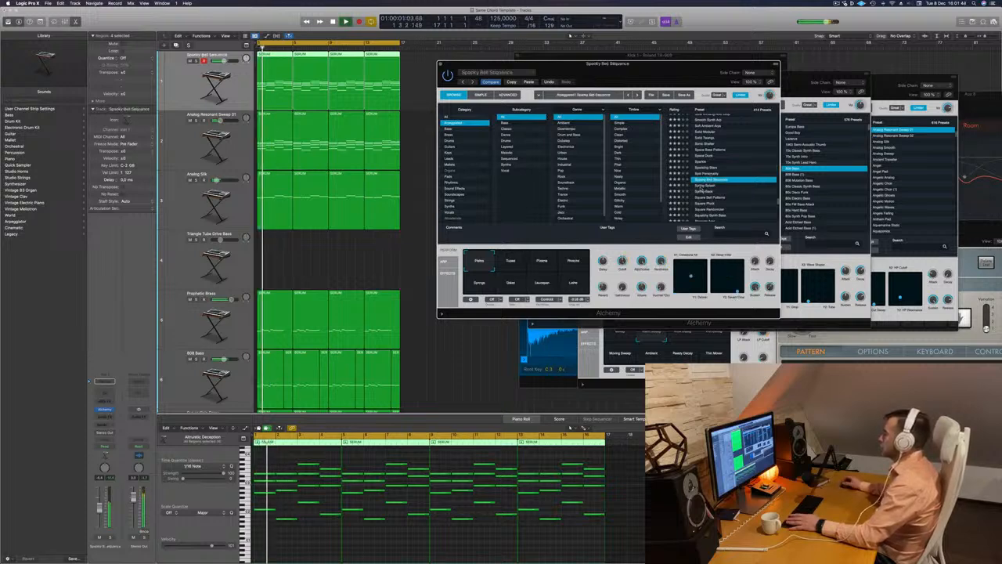
# Audition the Spring-Back and Square Pluck presets on the first track, comparing Square Pluck's Thick, Distorted and Octaves variations
pyautogui.click(705, 191)
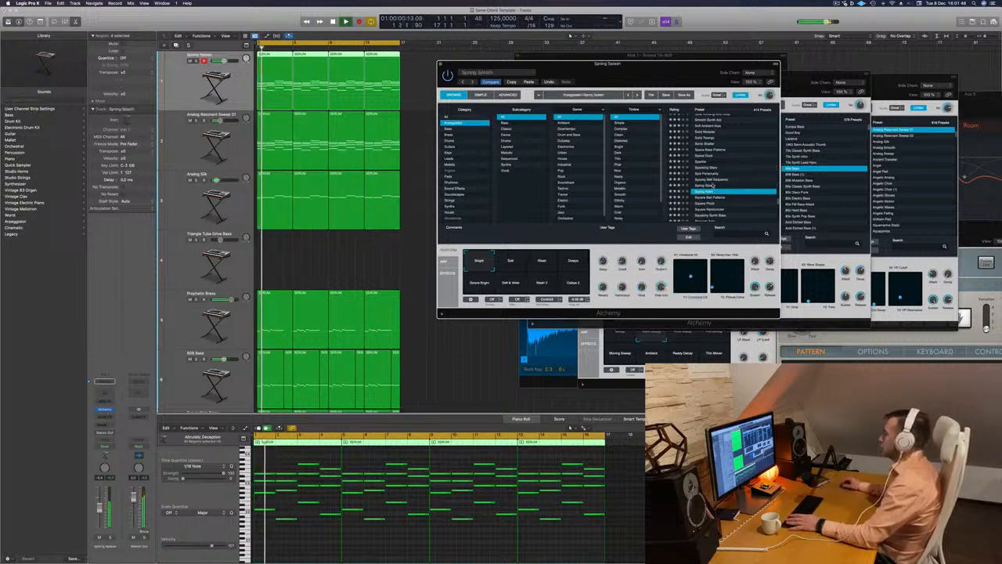
pyautogui.scroll(-2, 741, 176)
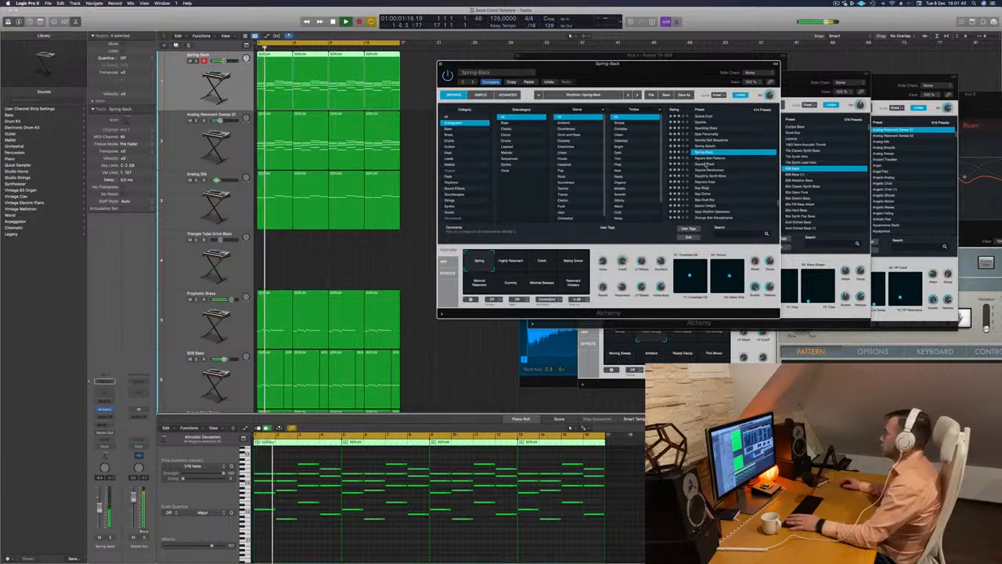
pyautogui.click(706, 164)
pyautogui.press('Return')
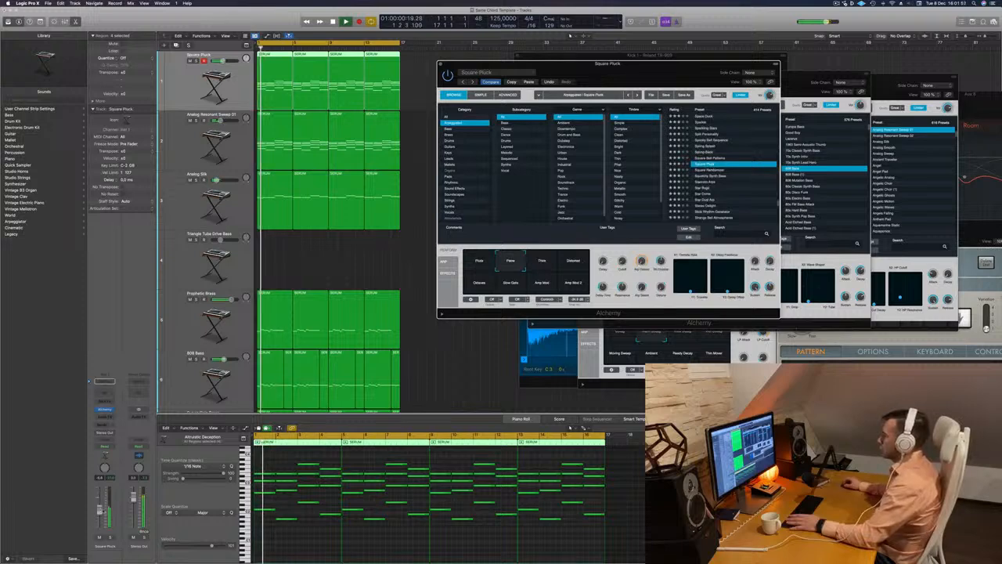
pyautogui.click(545, 268)
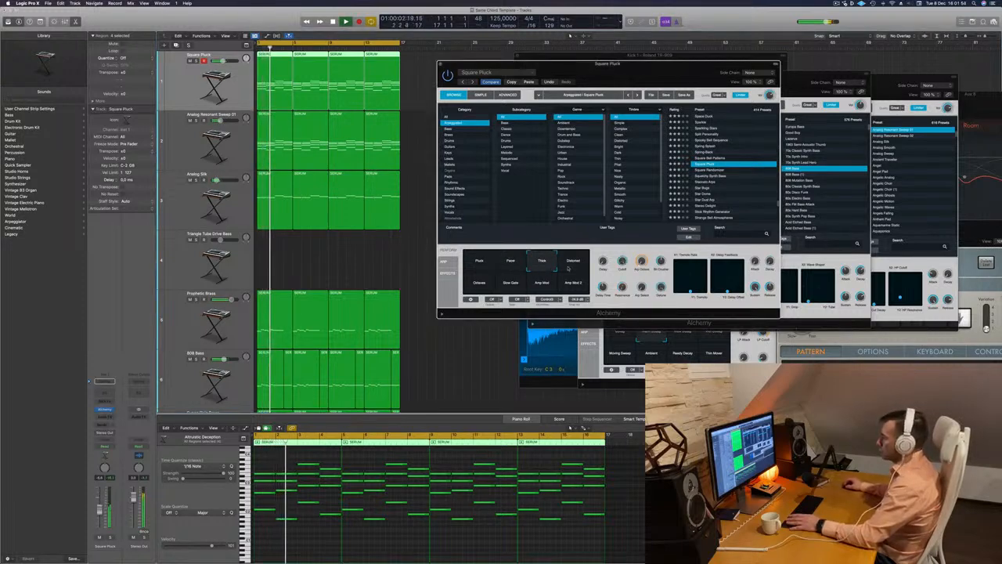
pyautogui.click(570, 269)
pyautogui.click(480, 285)
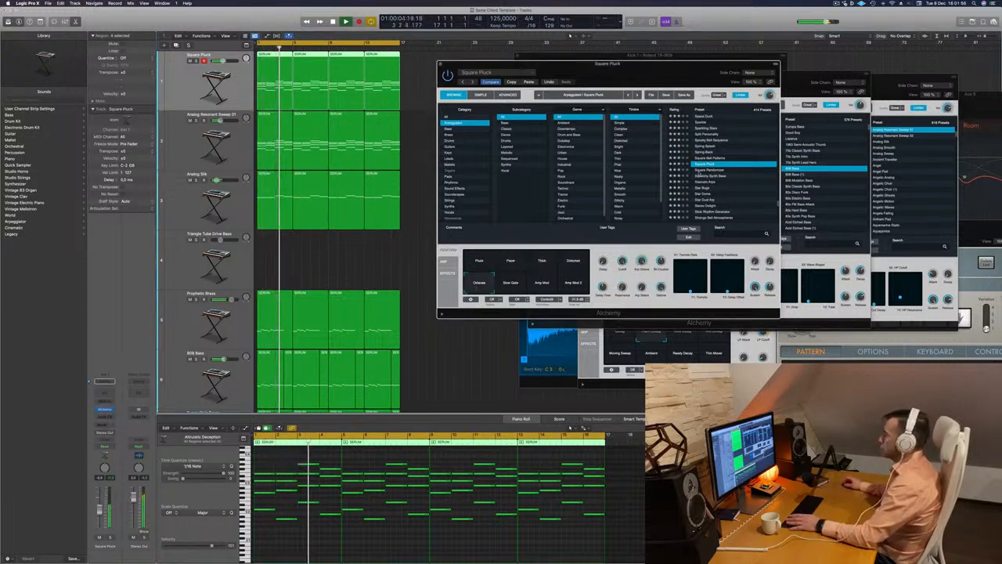
# Audition the Squelchy Synth Bass, Staccato Arps and Star Bugs presets on the first track
pyautogui.click(696, 170)
pyautogui.click(709, 176)
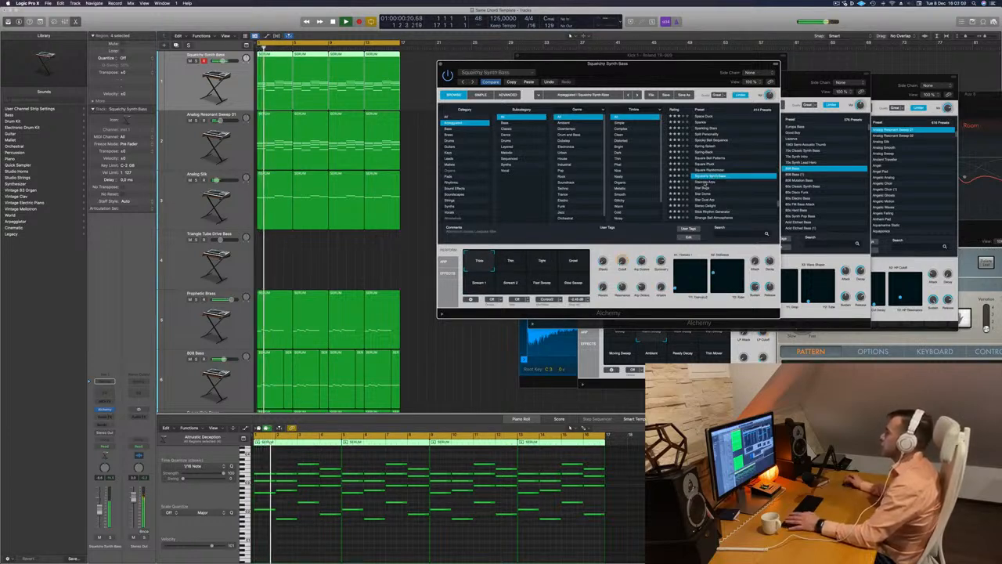
pyautogui.click(703, 182)
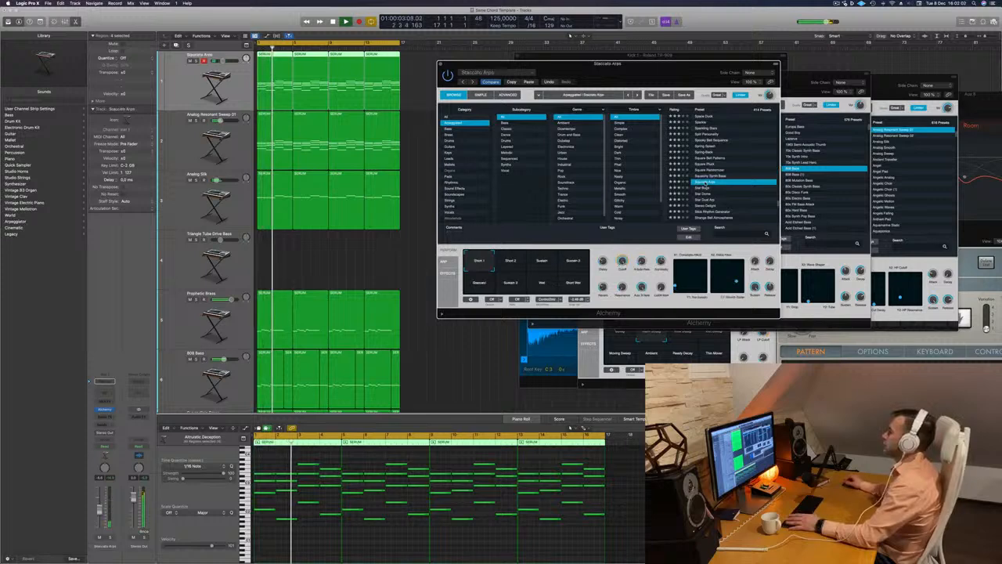
pyautogui.click(703, 188)
pyautogui.scroll(-3, 728, 188)
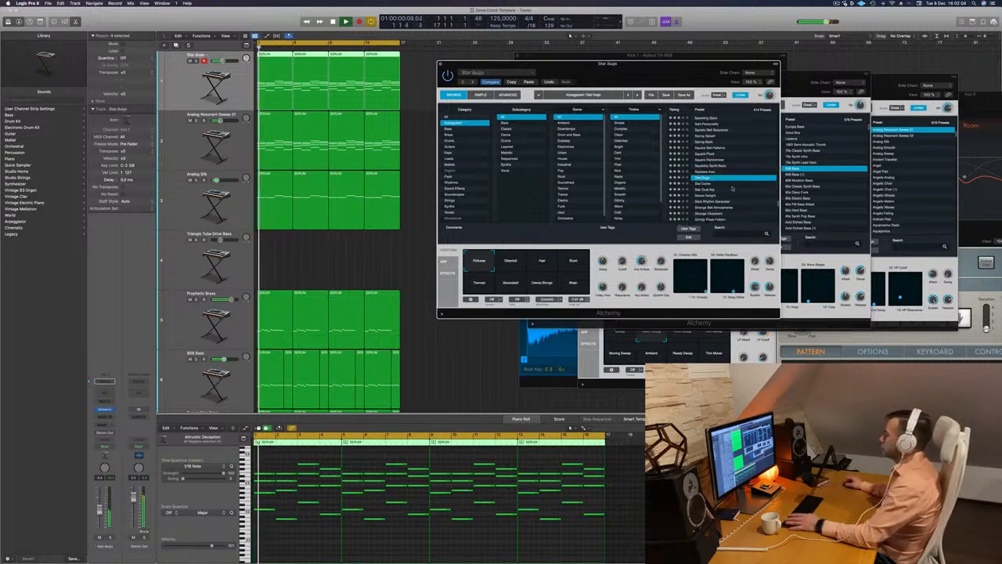
pyautogui.scroll(-3, 734, 188)
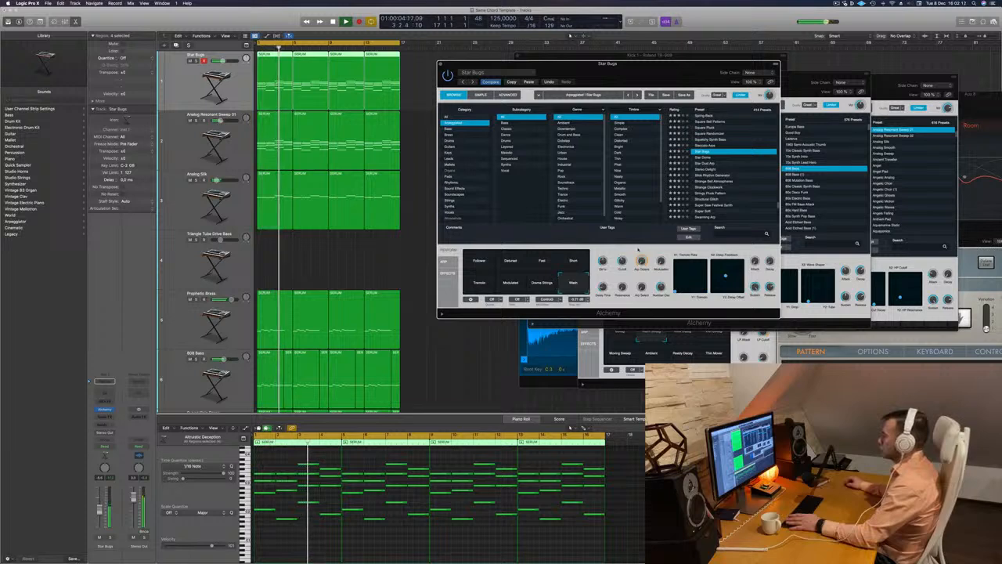
# Replay the loop and compare the Tremolo, Modulated and Drama Strings variations of Star Bugs
pyautogui.press('space')
pyautogui.press('space')
pyautogui.click(484, 287)
pyautogui.click(517, 289)
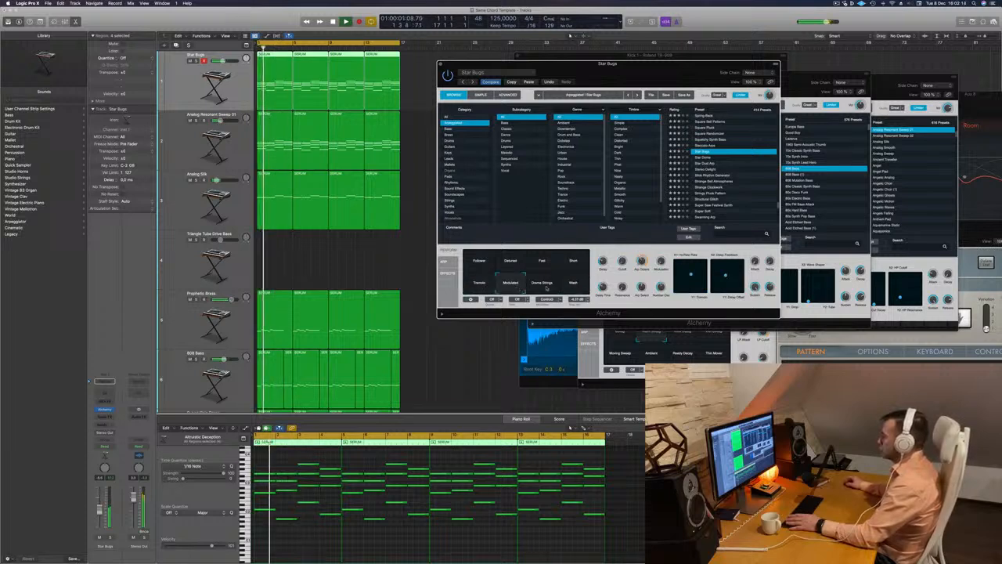
pyautogui.click(547, 286)
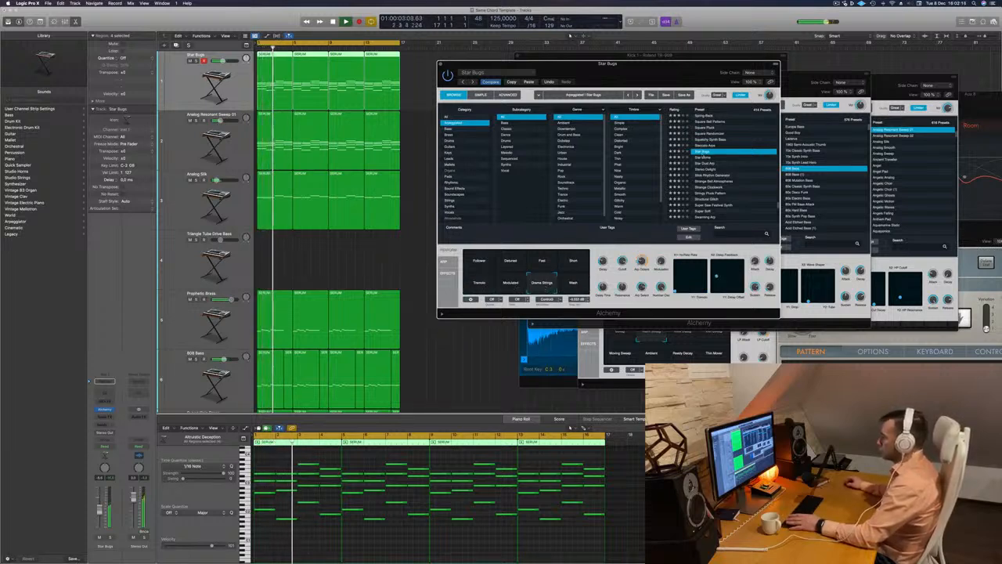
# Audition the Star Dome, Stereo Delight, Stick Rhythm Generator, Strange Bell Atmospheres, Stringy Pluck Pattern and Structural Glitch presets
pyautogui.click(709, 158)
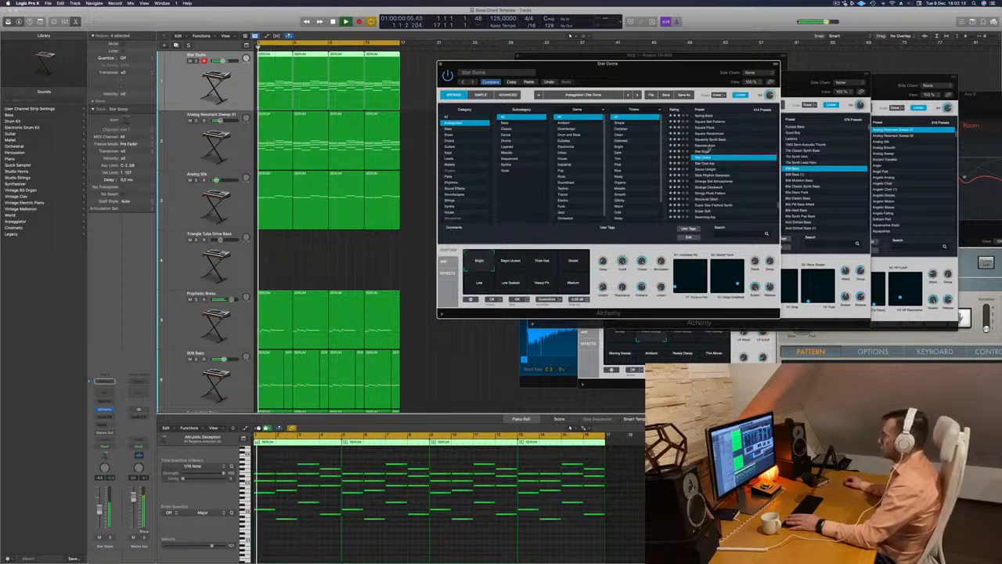
pyautogui.click(705, 169)
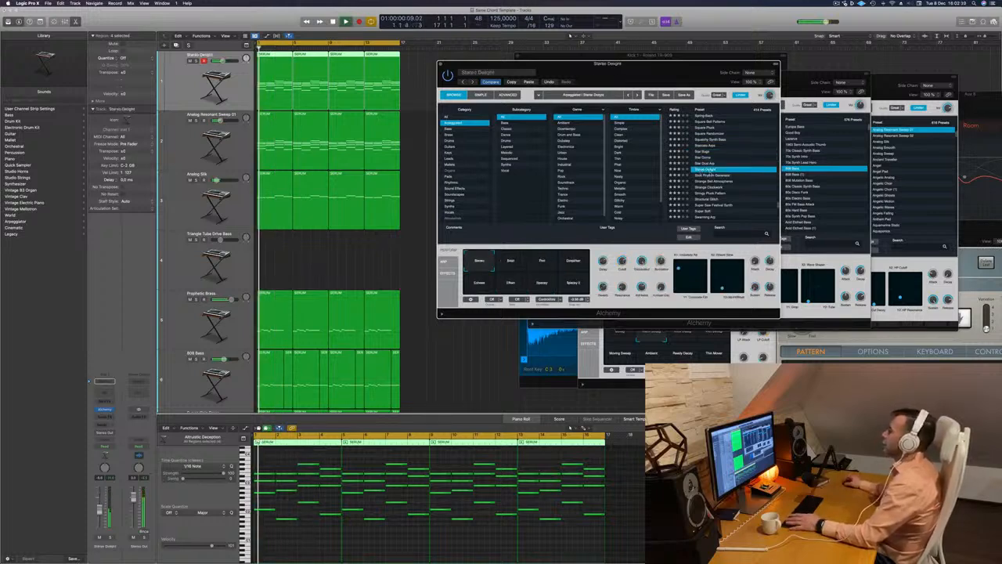
pyautogui.click(709, 175)
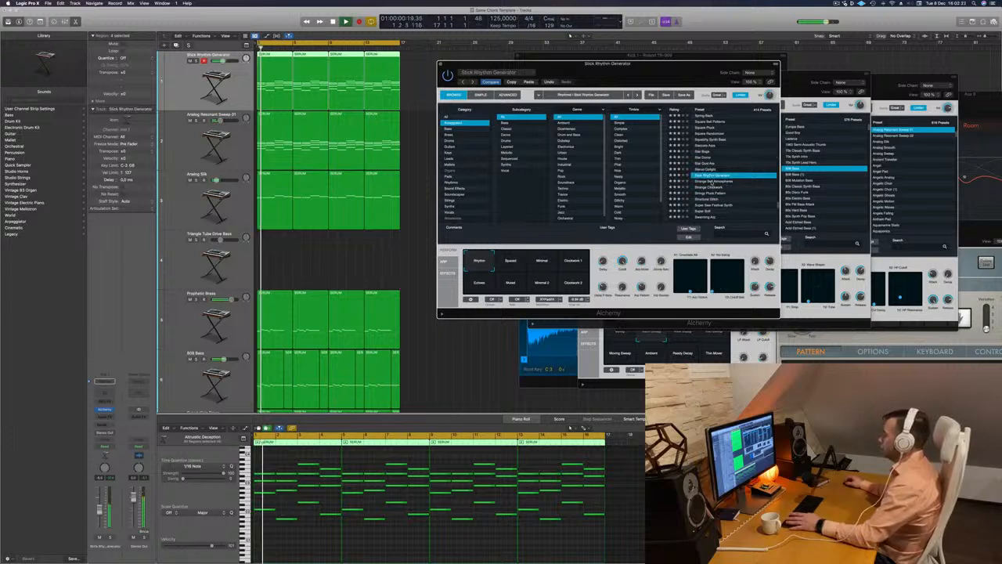
pyautogui.click(712, 181)
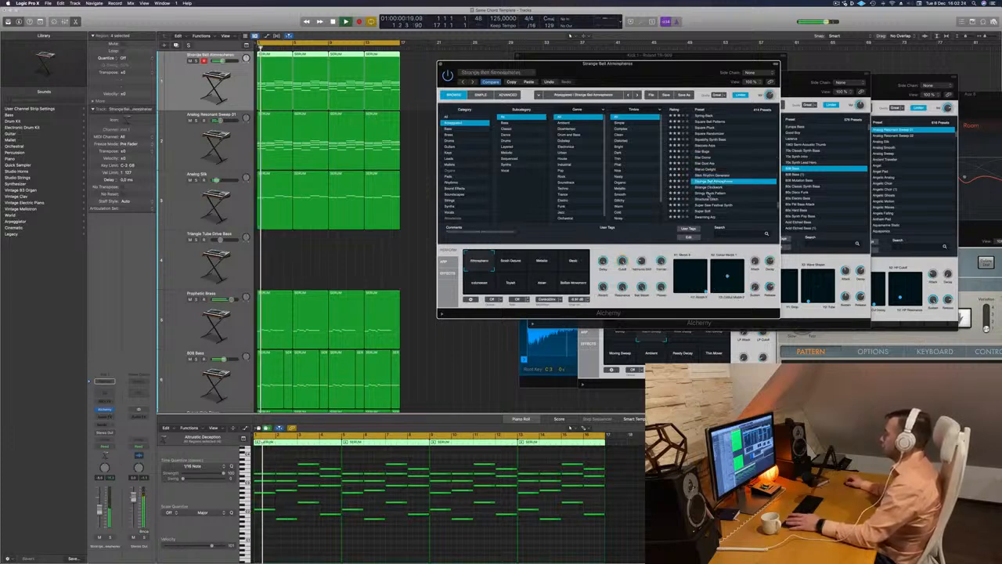
pyautogui.click(709, 192)
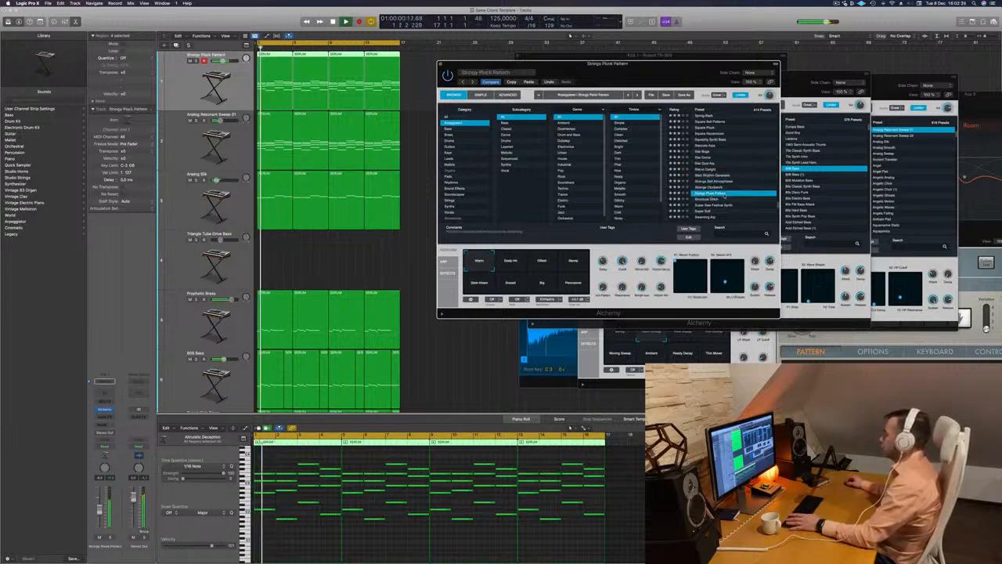
pyautogui.click(747, 198)
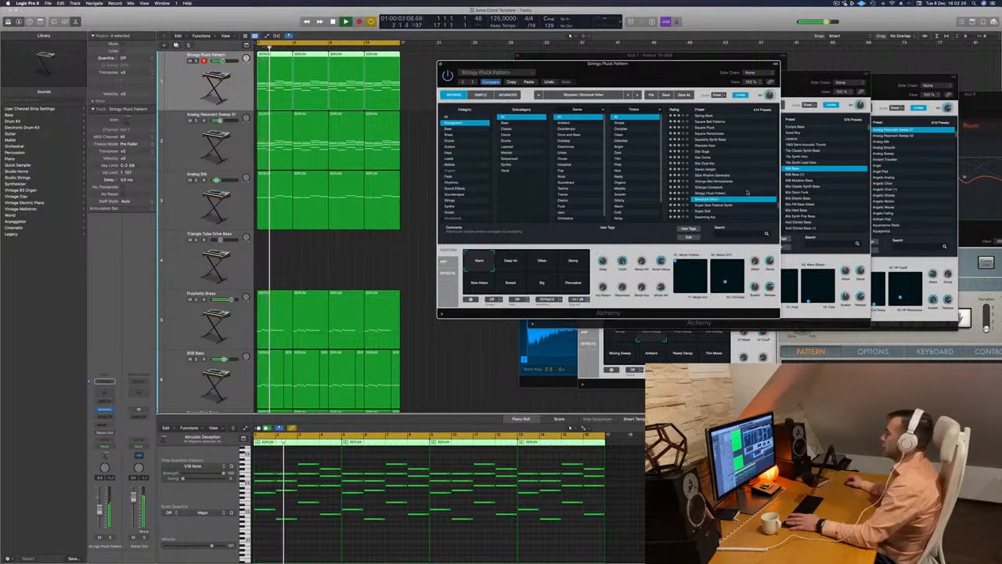
# Audition the Swarming Arp, Sweeping Hatter and Sweet Gated Layers presets on the first track
pyautogui.scroll(-5, 746, 196)
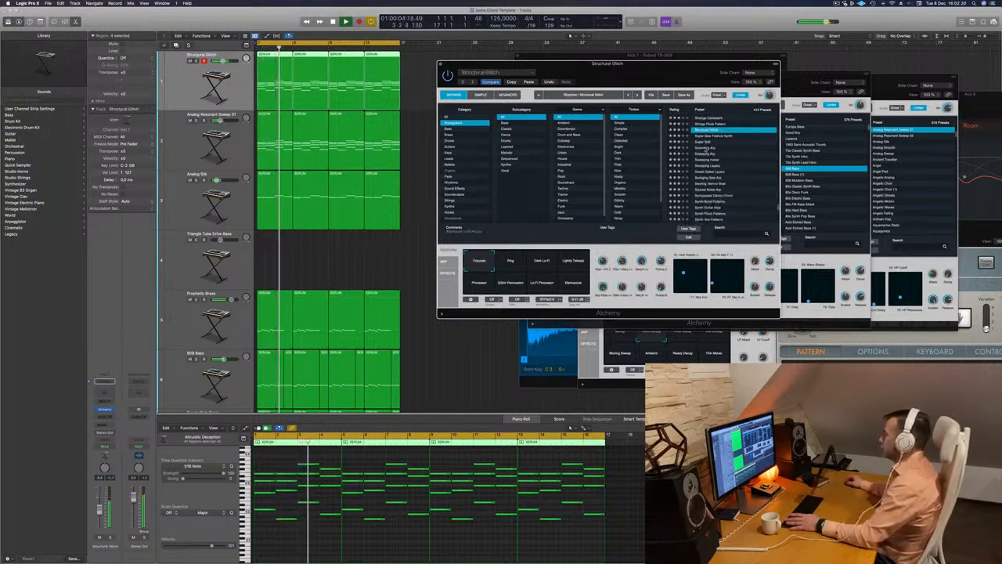
pyautogui.click(707, 148)
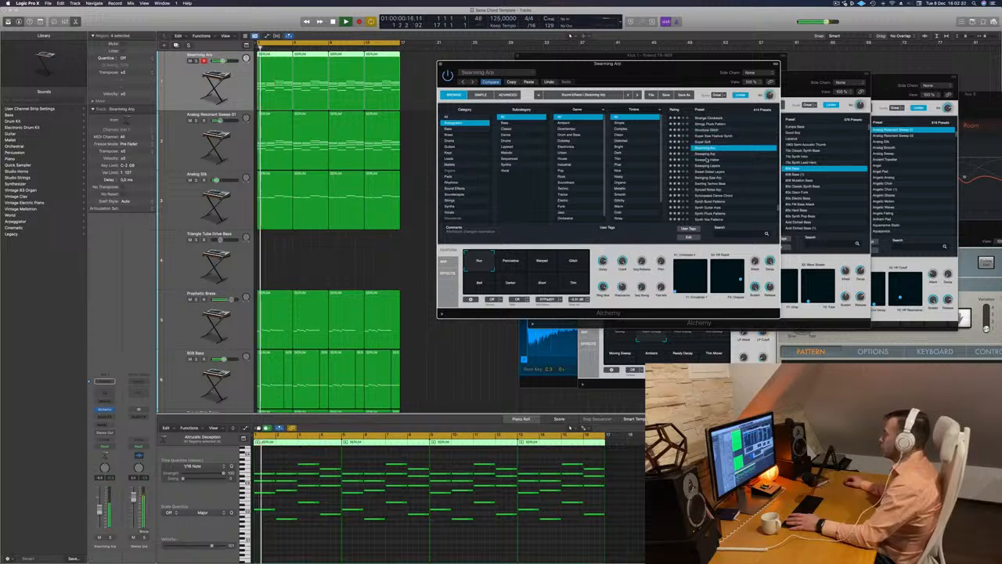
pyautogui.click(707, 160)
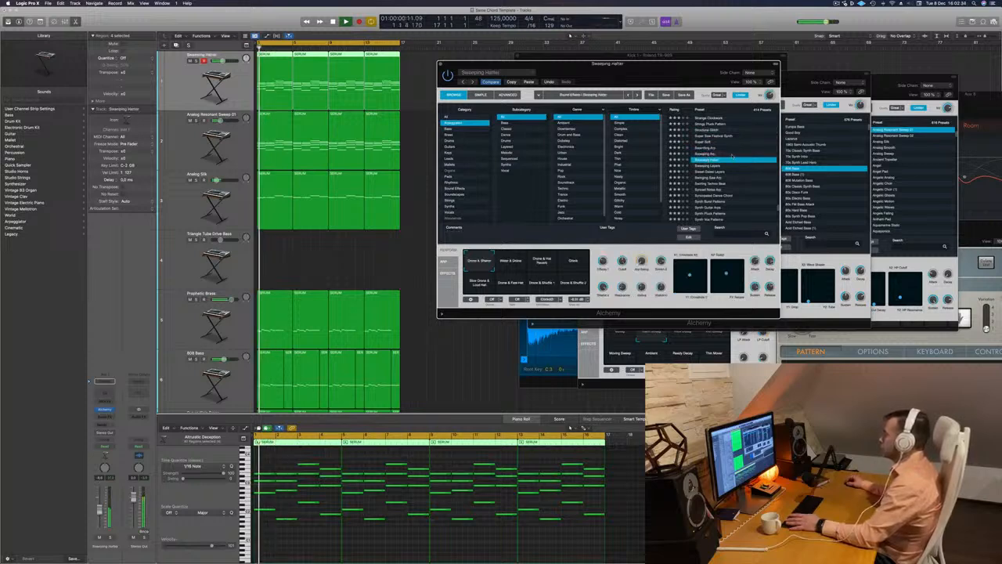
pyautogui.click(708, 171)
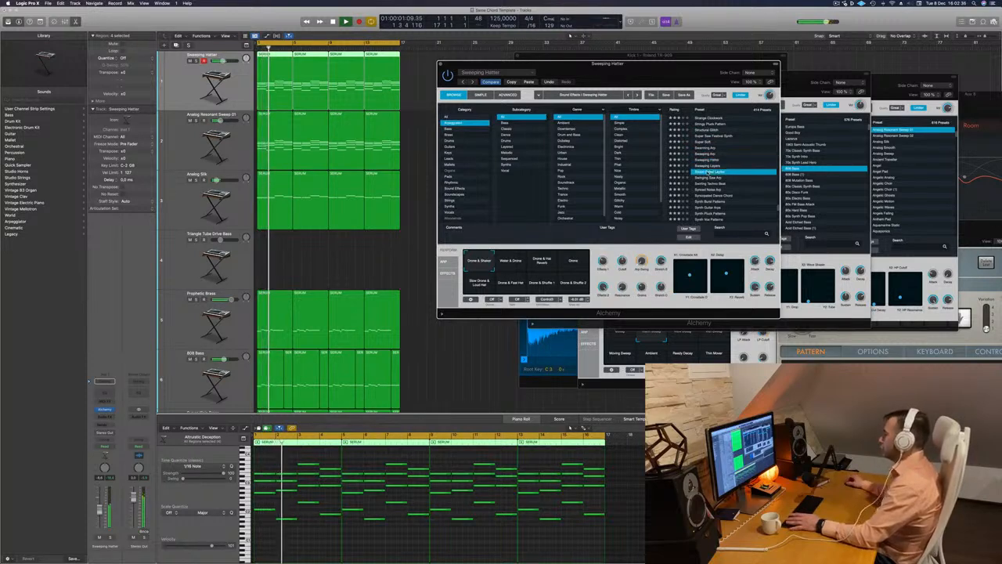
pyautogui.scroll(-1, 712, 178)
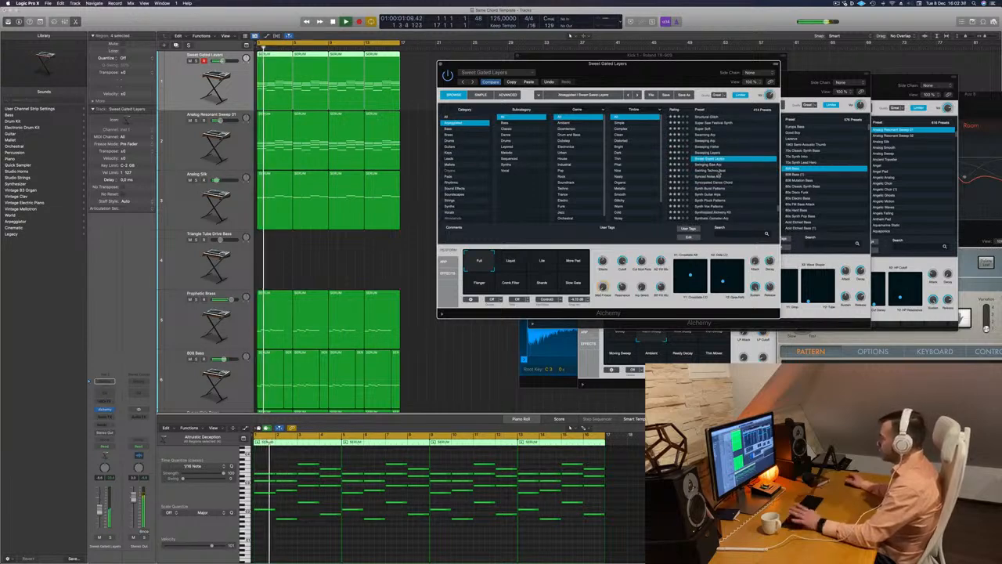
# Audition the Synced Noise Arp preset and its Diffused performance variation
pyautogui.click(708, 177)
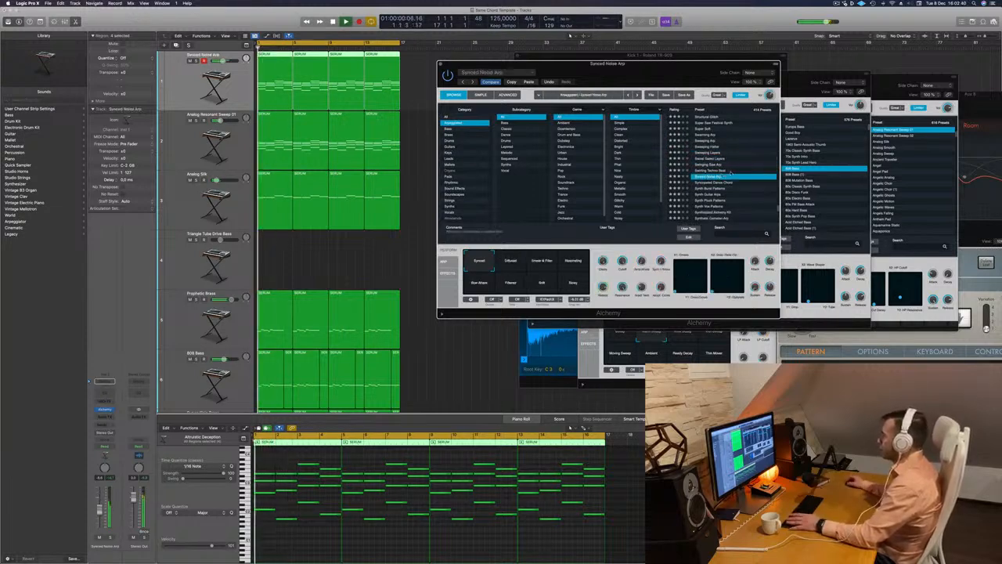
pyautogui.scroll(-1, 743, 184)
pyautogui.scroll(-1, 740, 183)
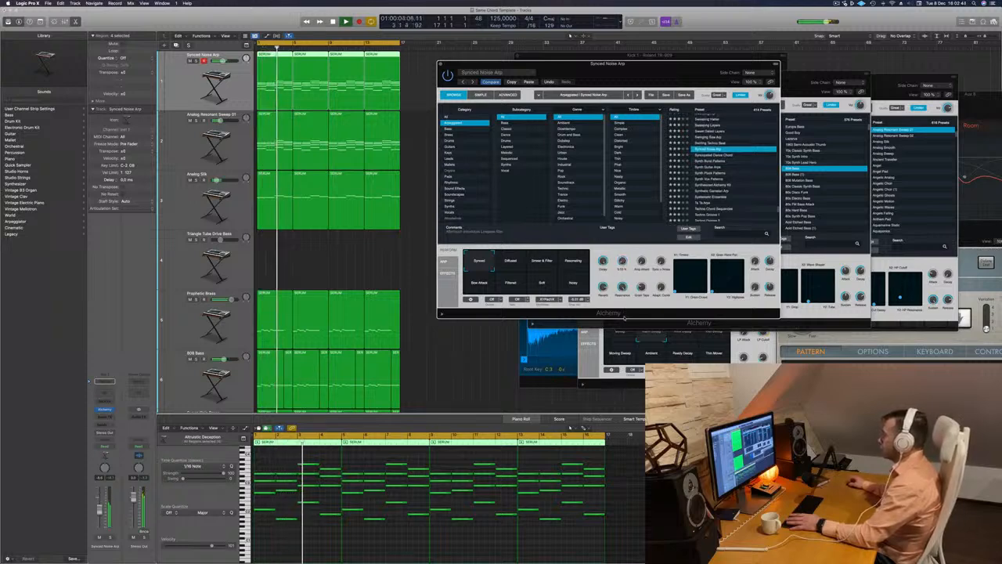
pyautogui.click(512, 262)
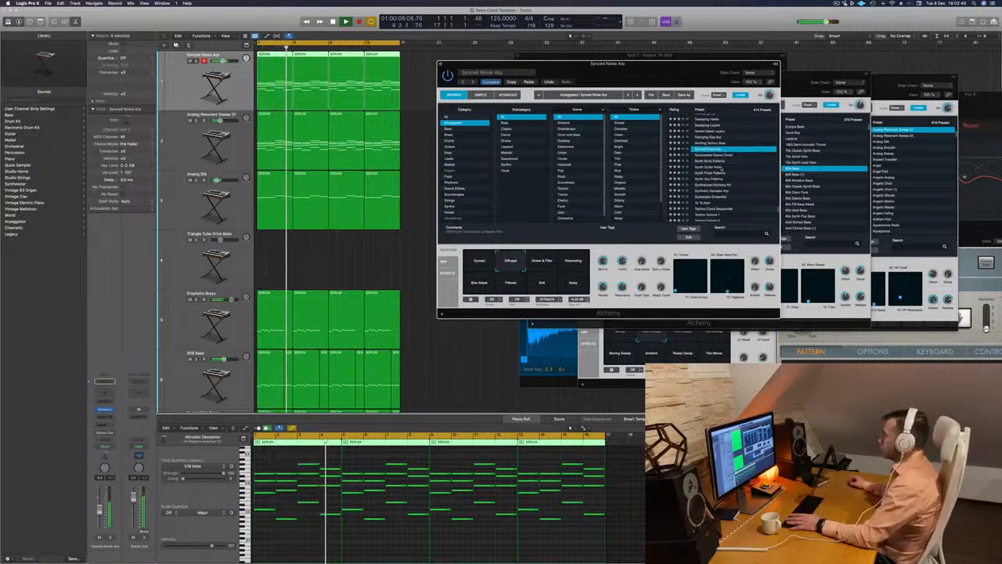
# Audition the Synth Burst Patterns, Syncopated Dance Chord and Synth Pluck Patterns presets on the first track
pyautogui.click(689, 160)
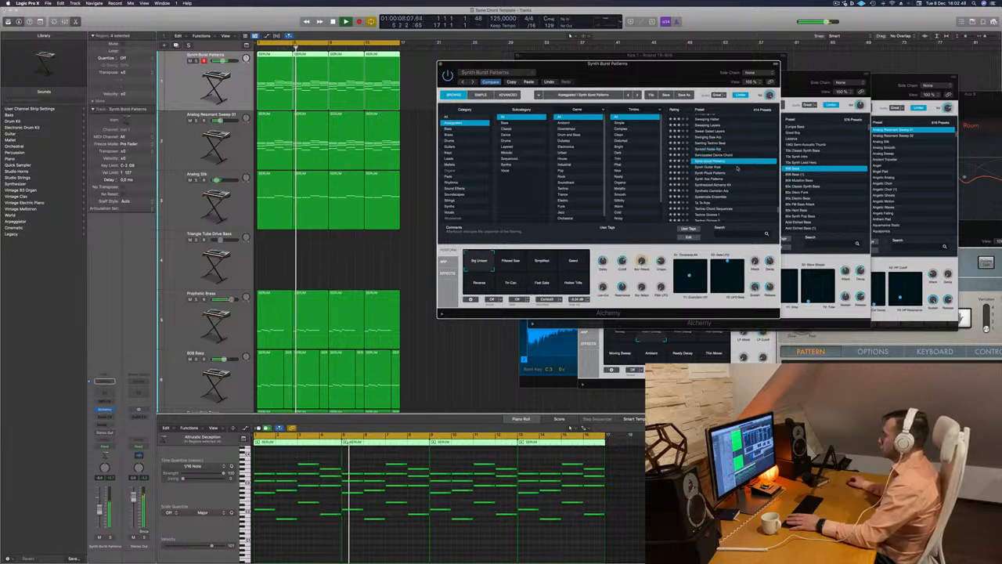
pyautogui.scroll(-2, 738, 167)
pyautogui.click(733, 142)
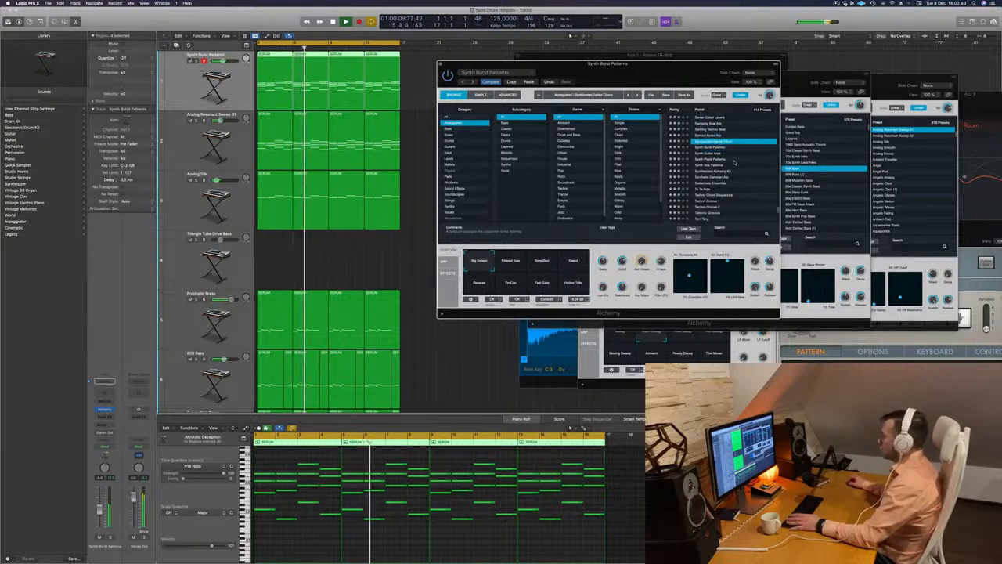
pyautogui.click(734, 159)
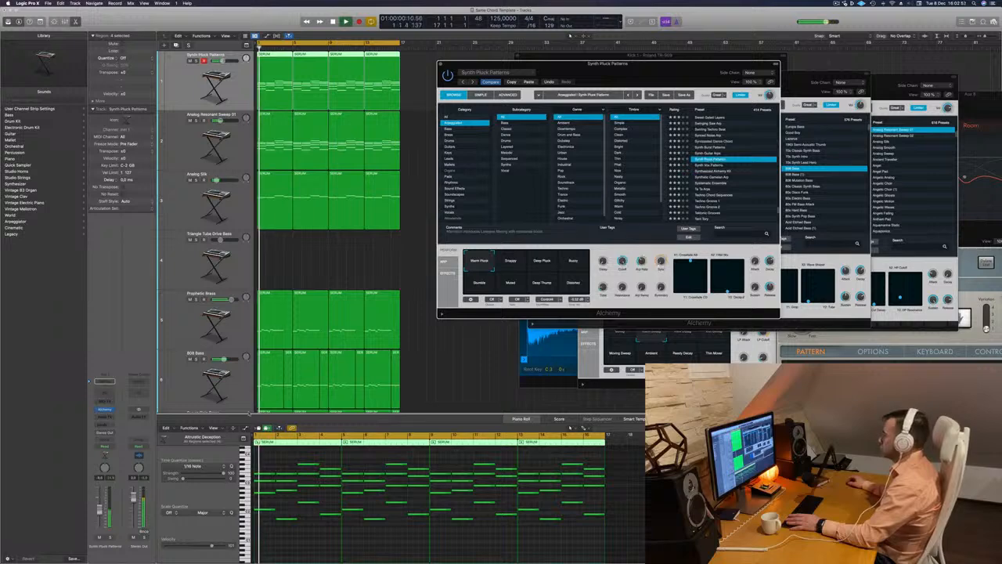
# Compare Synth Pluck Patterns' performance variations, including Snappy, Deep Pluck, Buzzy, Muted, Deep Thump and Distorted, while replaying the loop
pyautogui.click(513, 266)
pyautogui.click(544, 264)
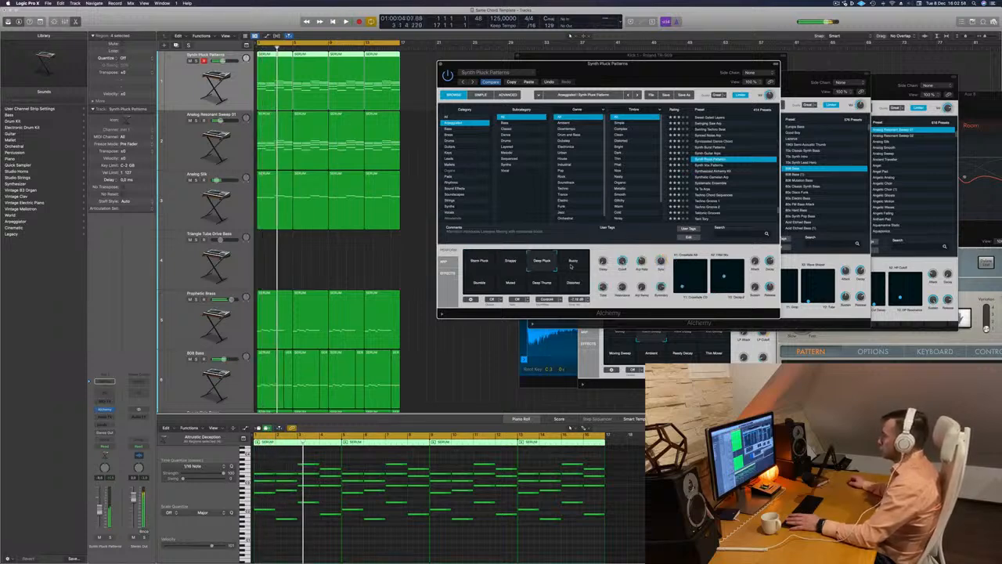
pyautogui.press('space')
pyautogui.click(571, 266)
pyautogui.click(487, 288)
pyautogui.click(514, 289)
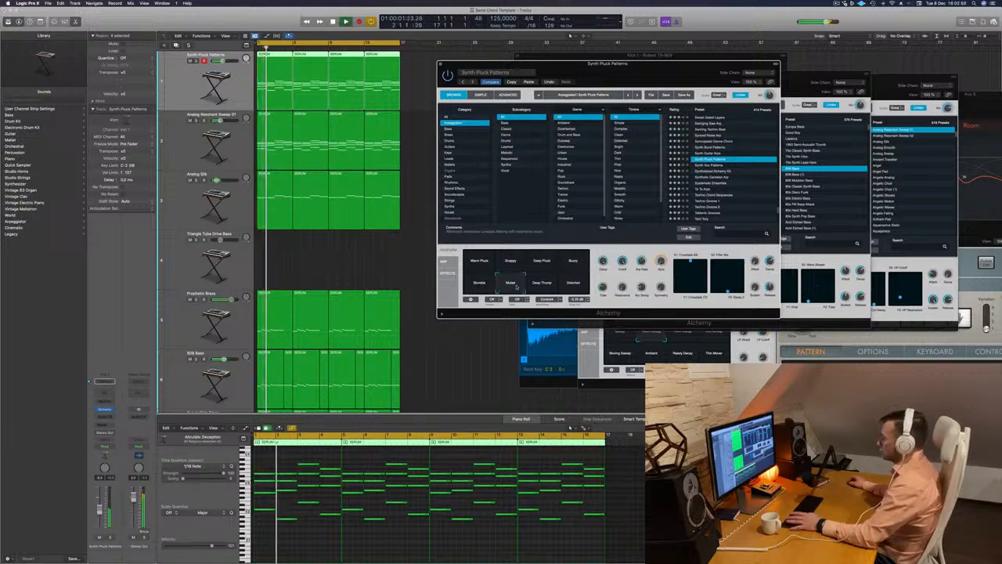
pyautogui.click(545, 288)
pyautogui.click(578, 289)
pyautogui.press('space')
pyautogui.press('space')
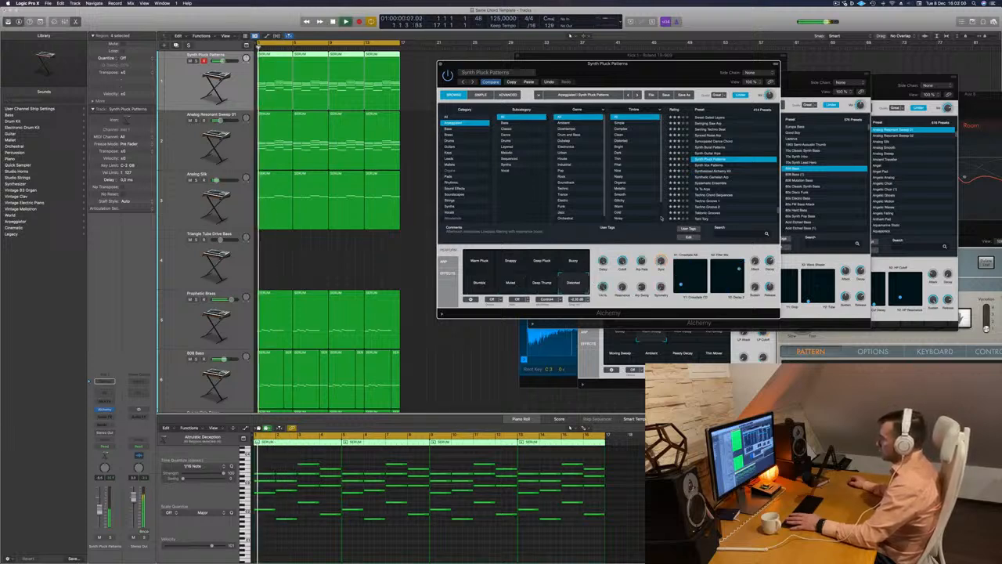
# Load Synth Vox Patterns on the first track, move the Alchemy window clear of the regions and choose the Fuller variation
pyautogui.click(708, 165)
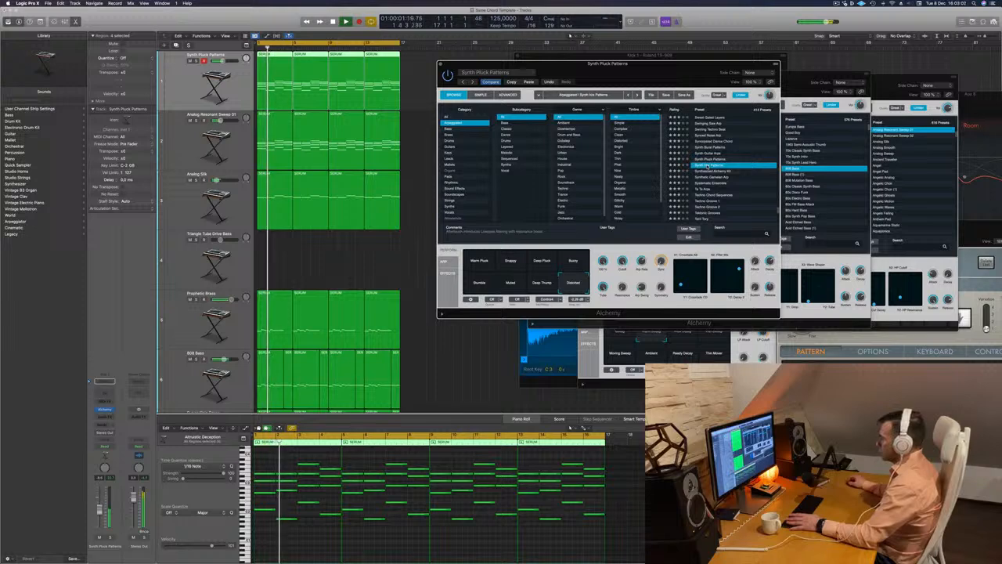
pyautogui.press('space')
pyautogui.press('space')
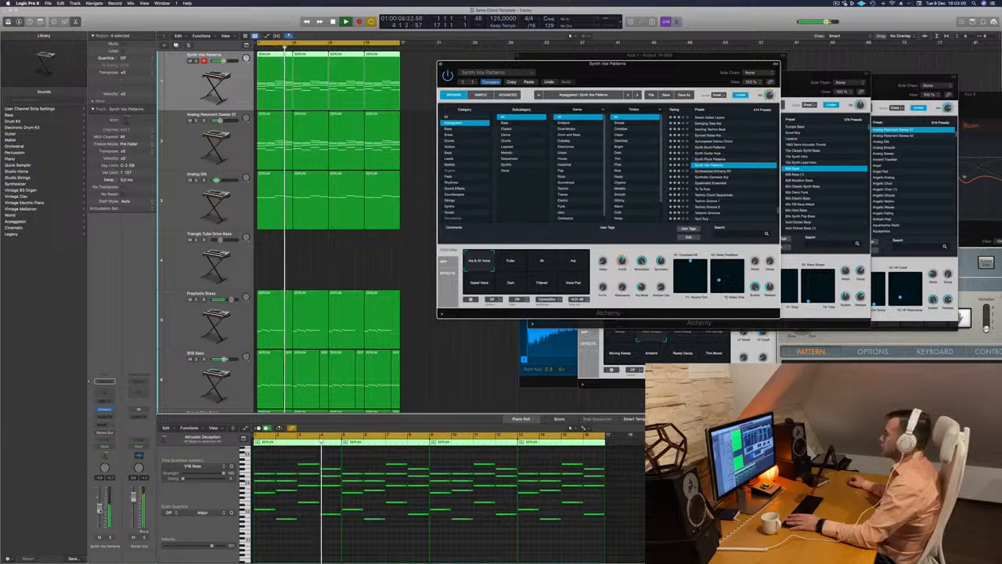
pyautogui.moveTo(505, 64); pyautogui.dragTo(586, 46)
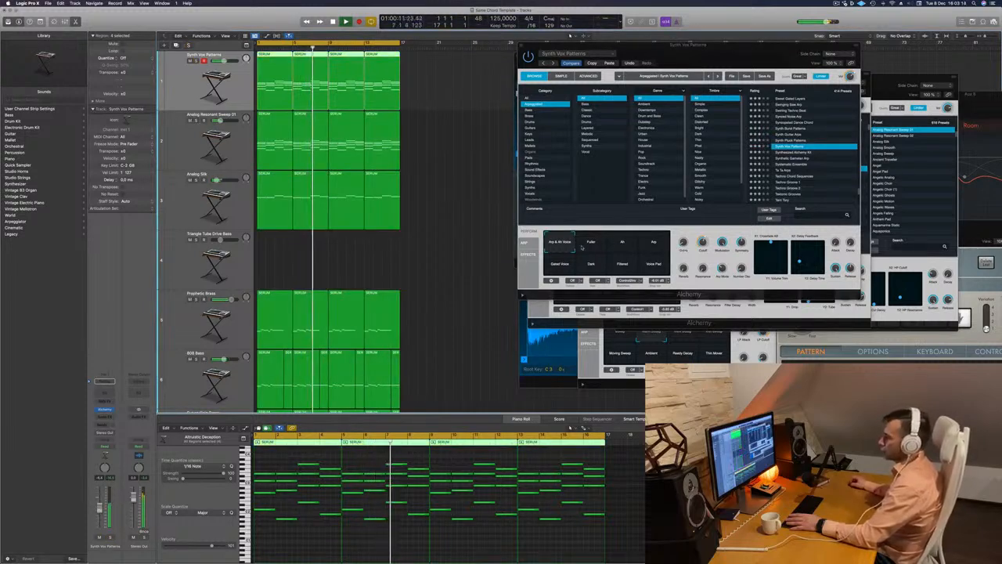
pyautogui.click(593, 247)
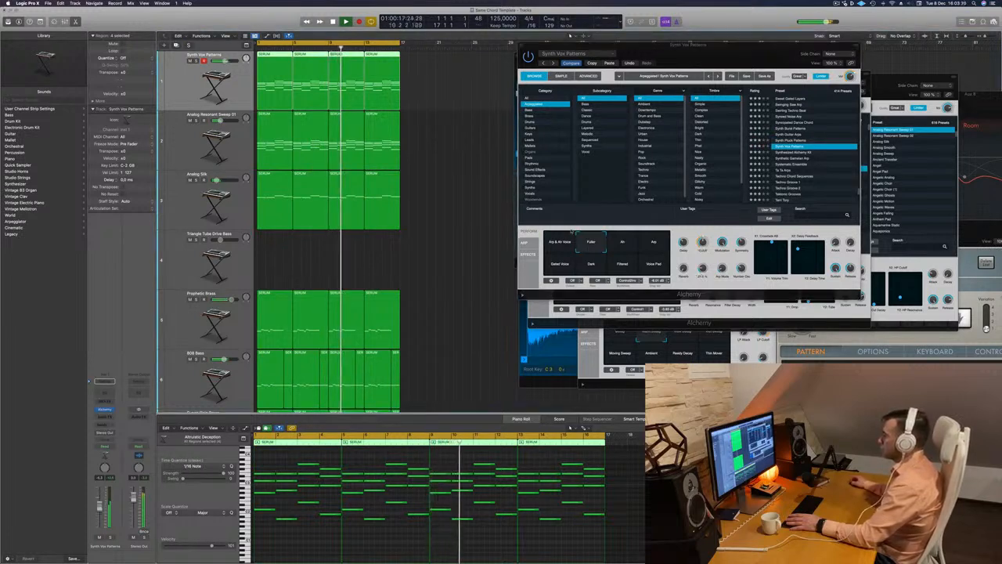
# Audition the Ah and Arp variations of Synth Vox Patterns, choose Gated Voice and adjust its performance controls
pyautogui.click(623, 245)
pyautogui.click(657, 244)
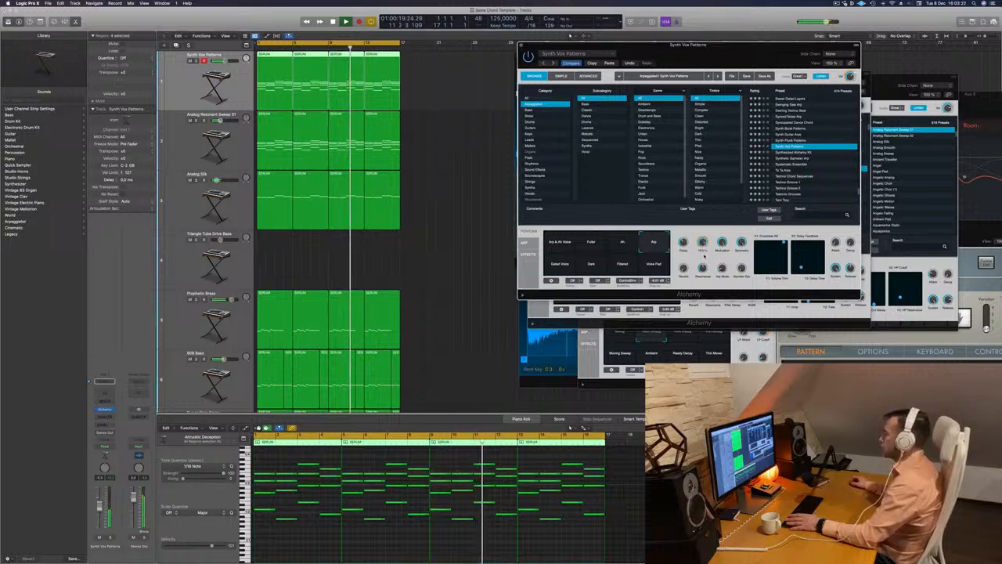
pyautogui.click(555, 259)
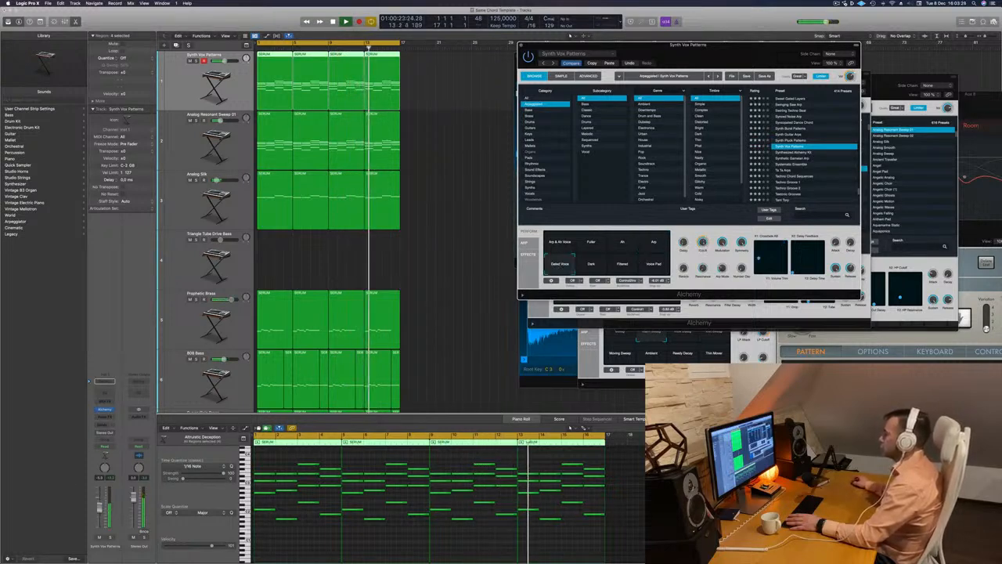
pyautogui.moveTo(704, 242); pyautogui.dragTo(703, 263)
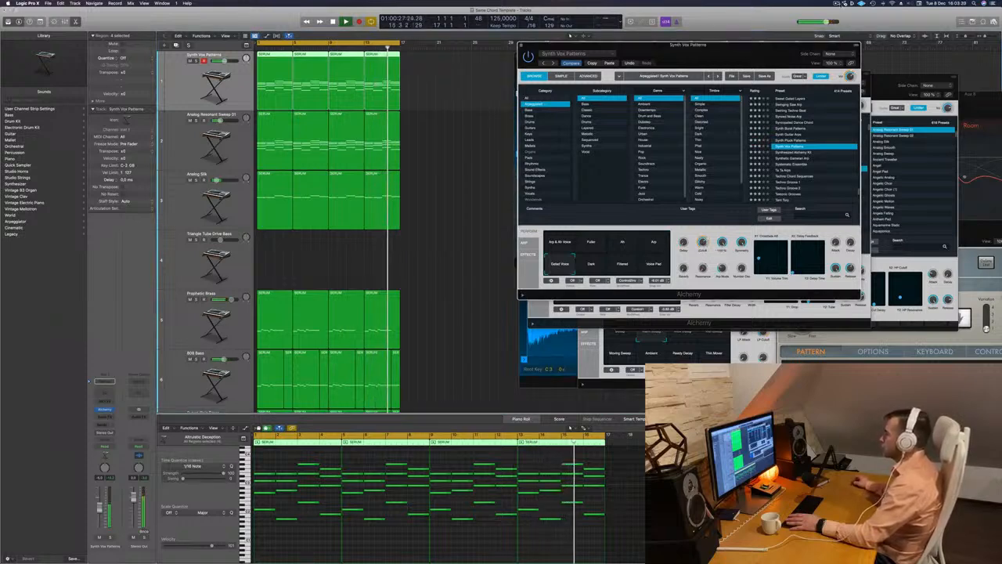
# Solo the Synth Vox Patterns track and replay the loop from the start while adjusting the preset's arpeggiator controls
pyautogui.click(836, 4)
pyautogui.click(744, 16)
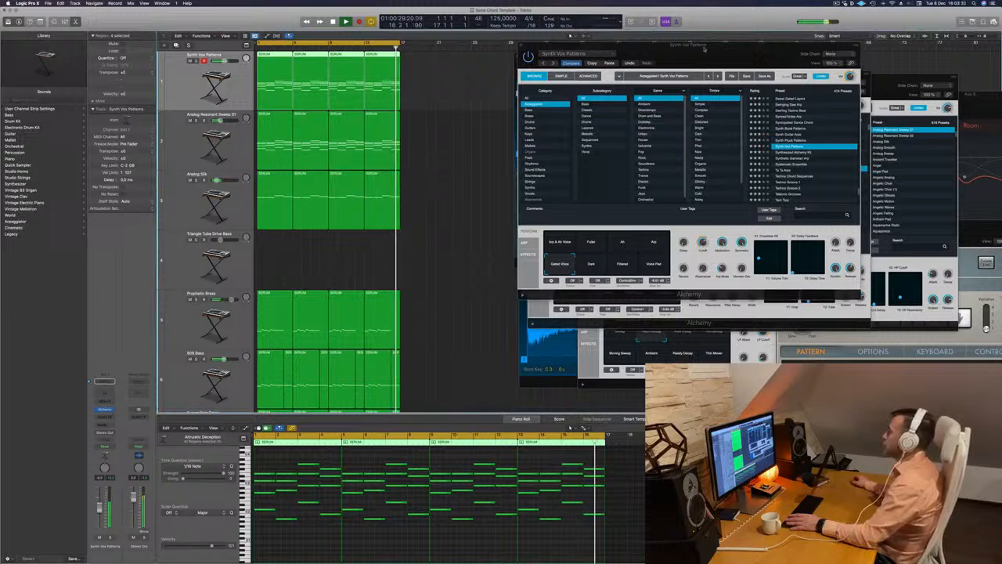
pyautogui.moveTo(743, 45); pyautogui.dragTo(763, 25)
pyautogui.scroll(-5, 338, 243)
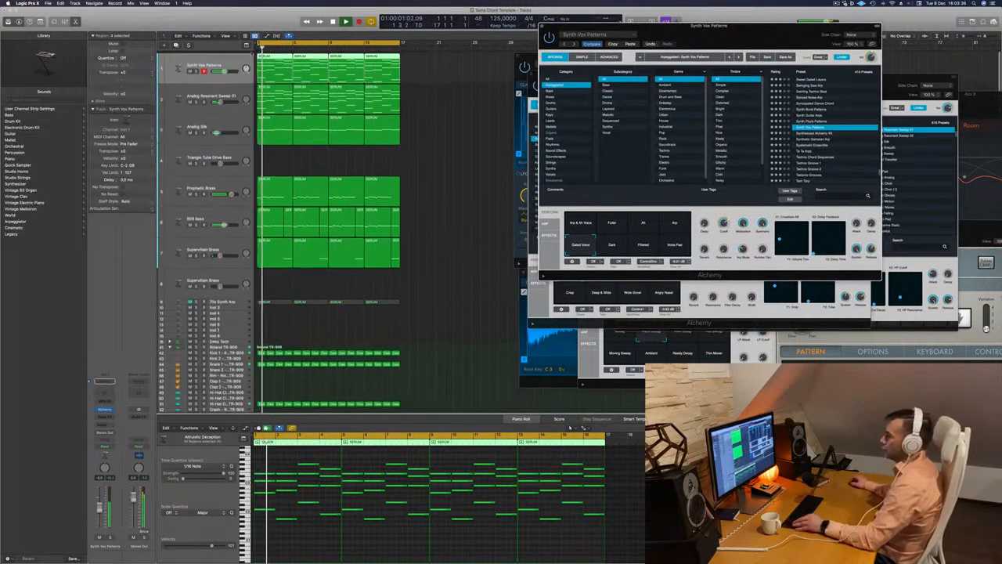
pyautogui.click(188, 44)
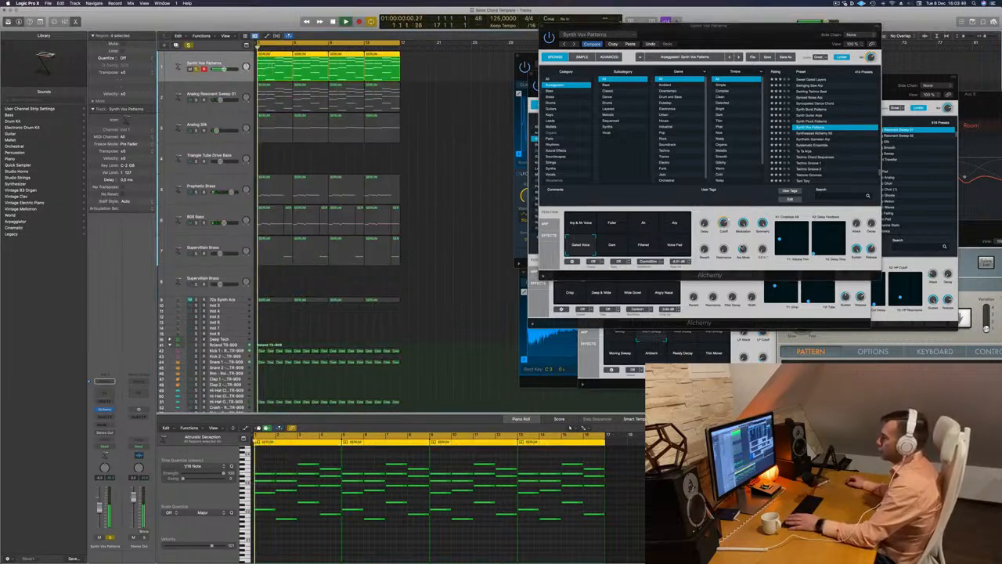
pyautogui.click(743, 249)
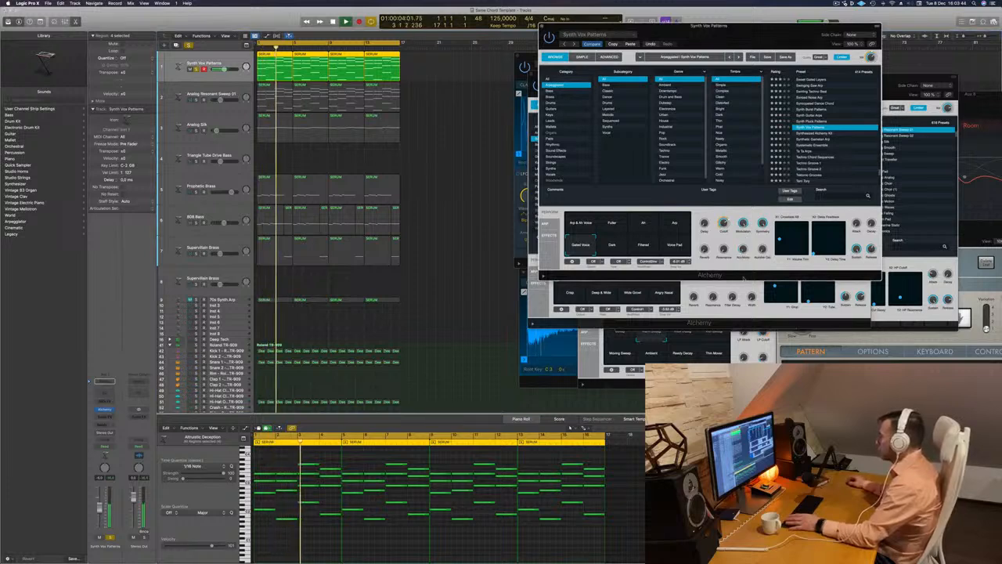
pyautogui.press('space')
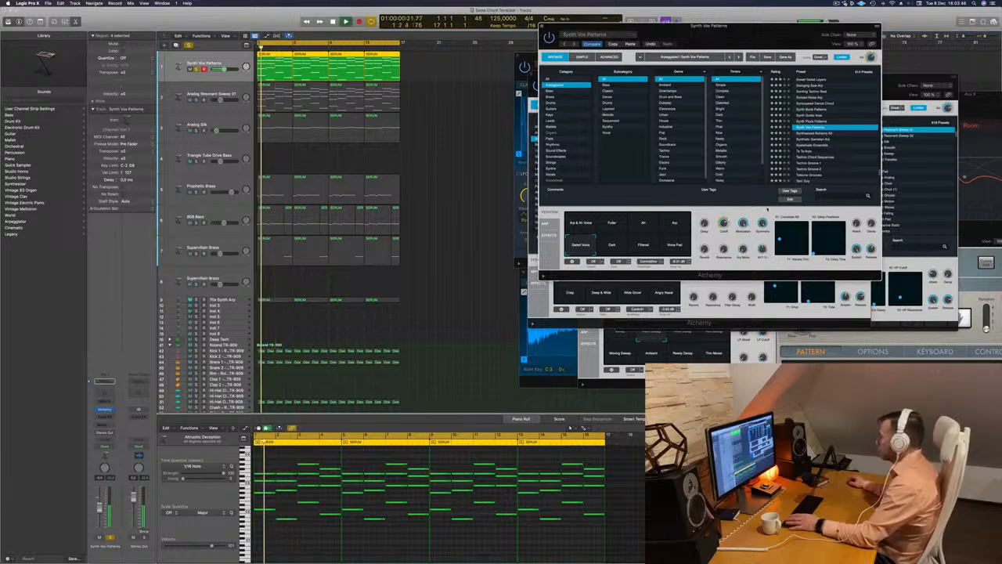
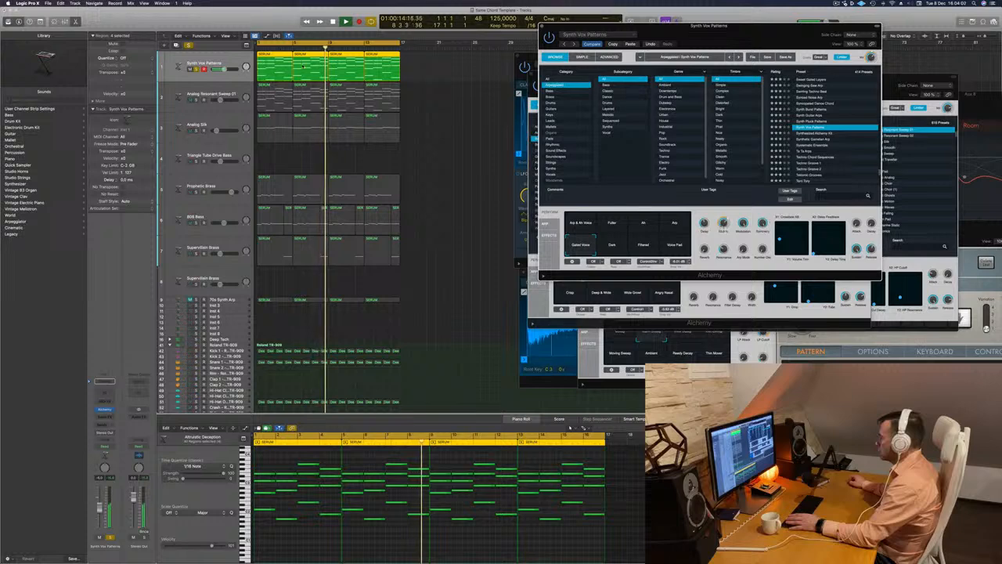
# Unsolo the Synth Vox Patterns track, replay the loop, show the mixer and copy the neighbouring channel's compressor onto this track's channel
pyautogui.press('Return')
pyautogui.click(196, 69)
pyautogui.press('Return')
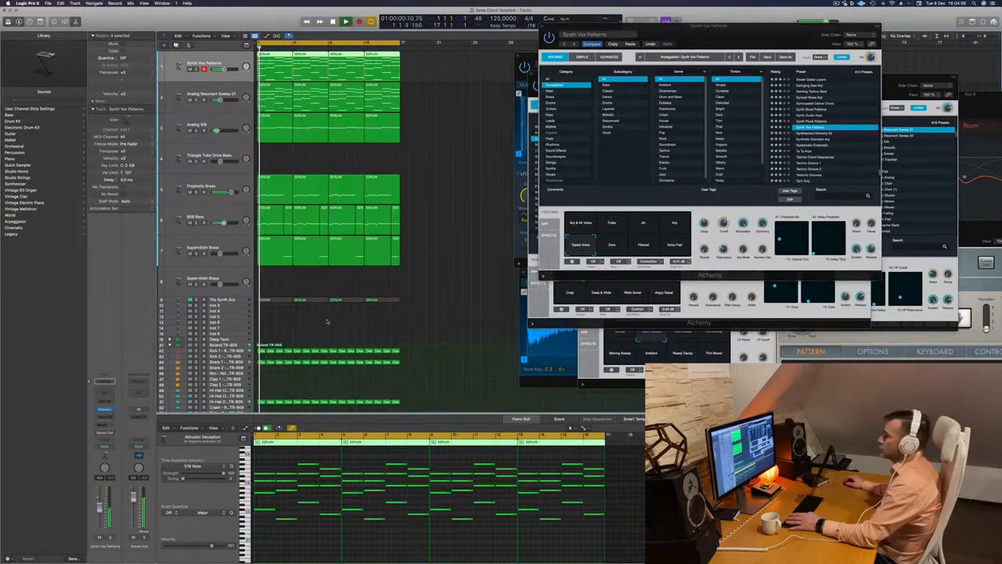
pyautogui.press('x')
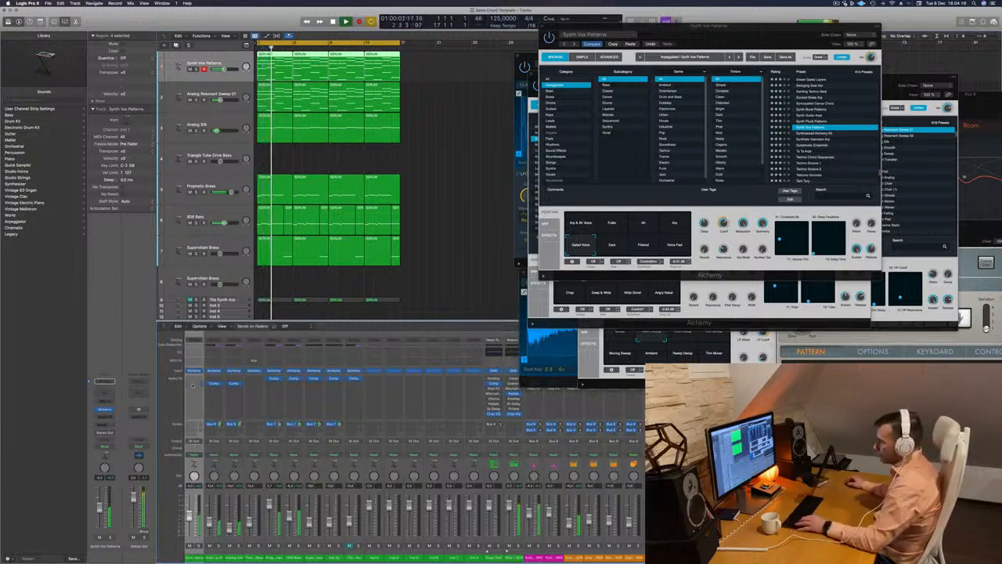
pyautogui.moveTo(213, 383); pyautogui.dragTo(193, 384)
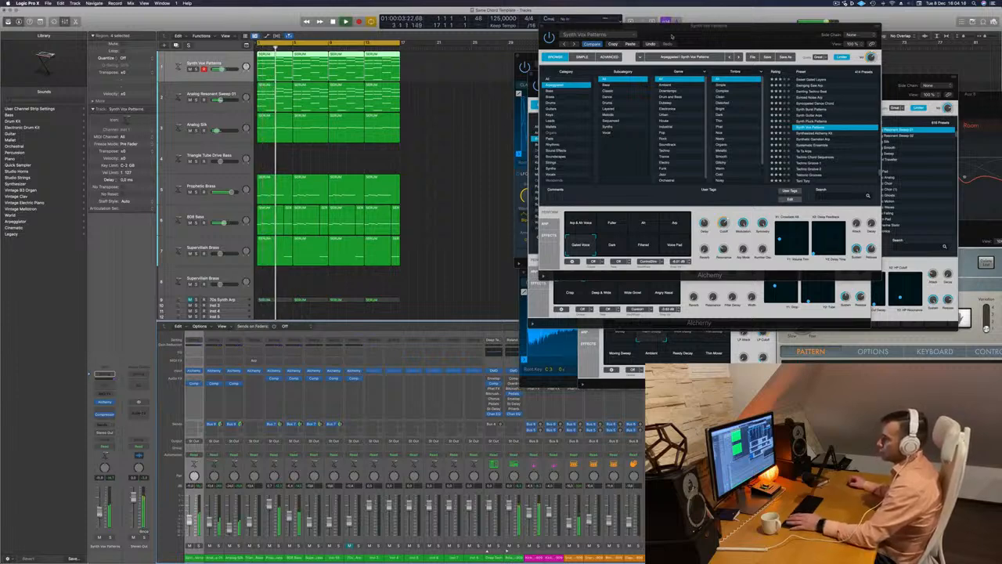
# Close the Synth Vox Patterns, 808 Bass and kick instrument windows and move the Analog Resonant Sweep 01 window farther from the regions
pyautogui.moveTo(672, 36); pyautogui.dragTo(642, 38)
pyautogui.click(513, 29)
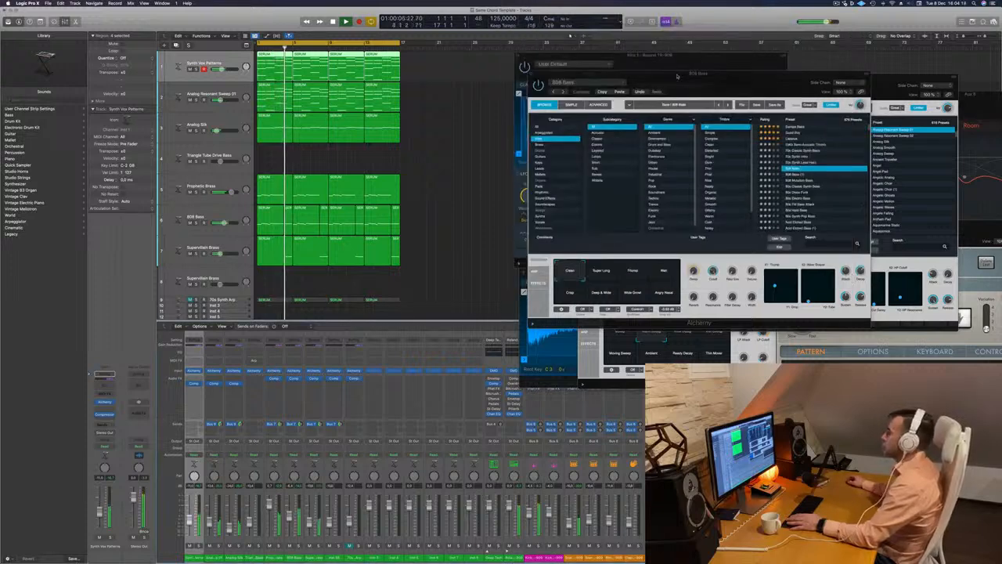
pyautogui.moveTo(702, 83); pyautogui.dragTo(740, 63)
pyautogui.click(569, 56)
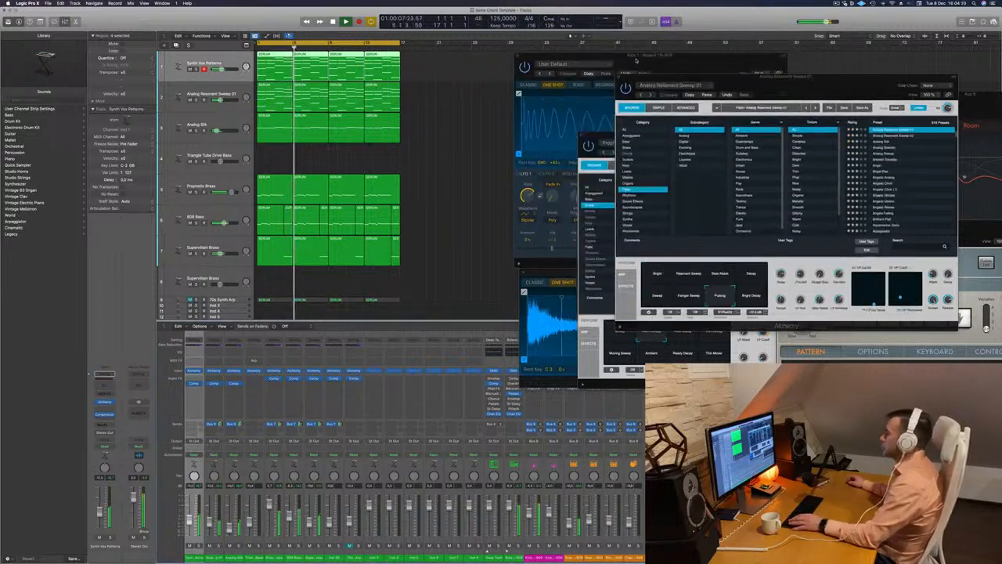
pyautogui.moveTo(544, 60); pyautogui.dragTo(577, 60)
pyautogui.click(551, 57)
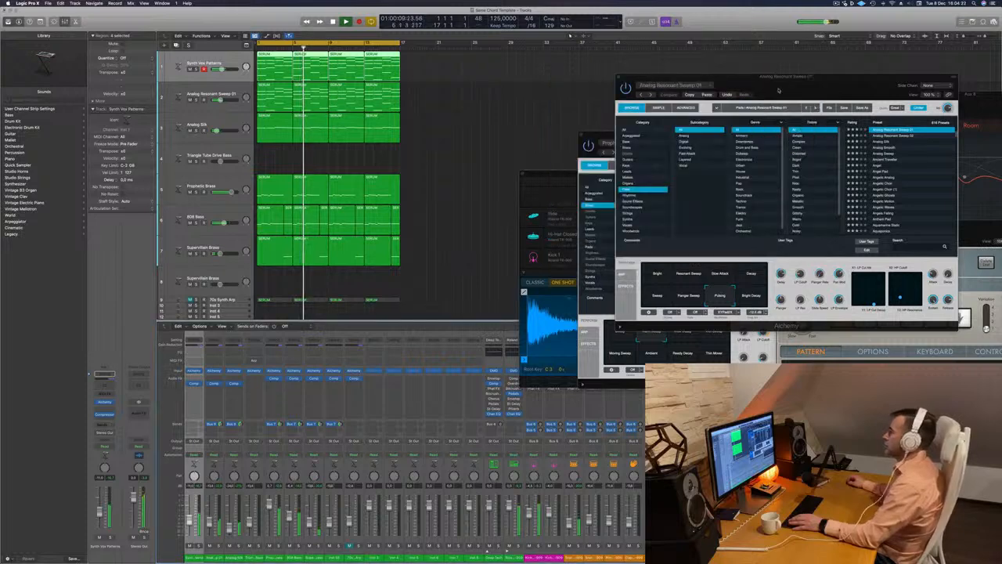
pyautogui.moveTo(689, 84); pyautogui.dragTo(729, 76)
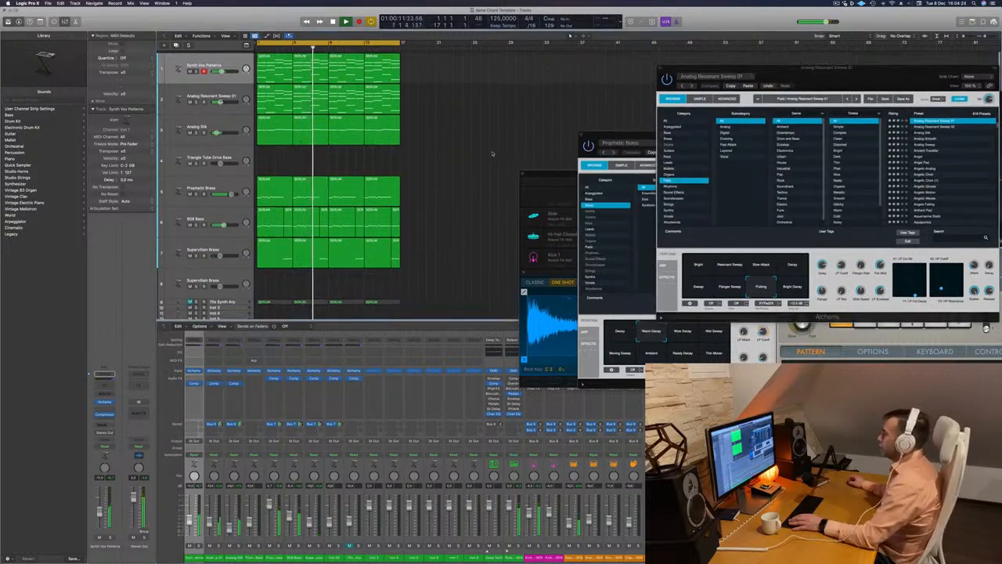
# Replay the loop and audition the 70s Synth Arp track unmuted and soloed, returning it to muted and unsoloed
pyautogui.scroll(-5, 470, 156)
pyautogui.press('Return')
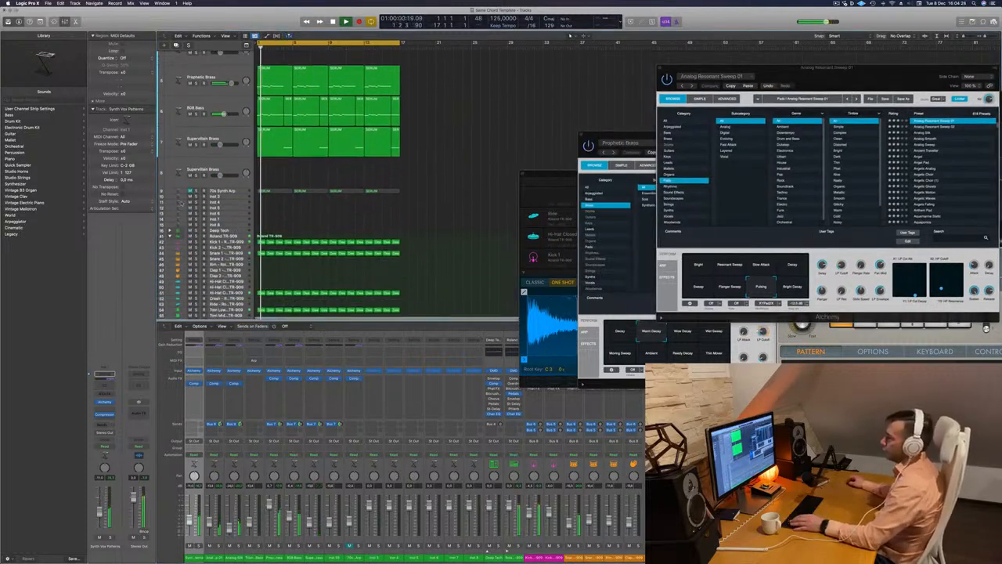
pyautogui.click(230, 192)
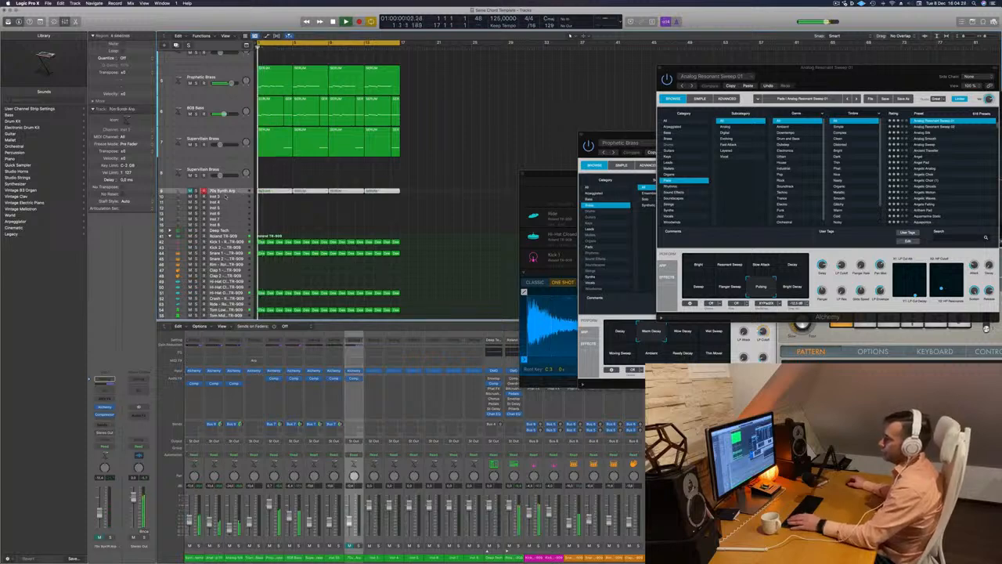
pyautogui.click(191, 192)
pyautogui.click(197, 192)
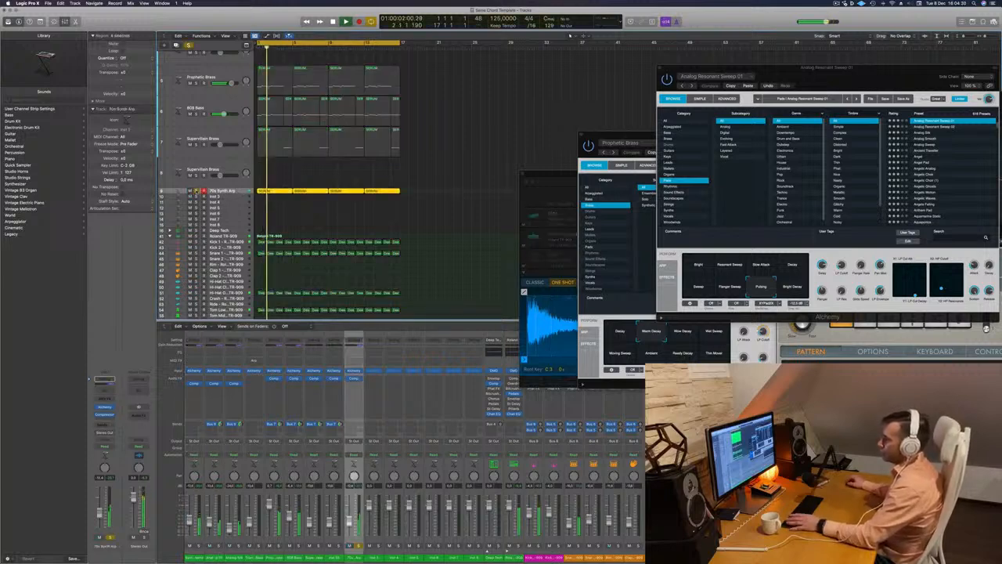
pyautogui.click(197, 192)
pyautogui.click(191, 192)
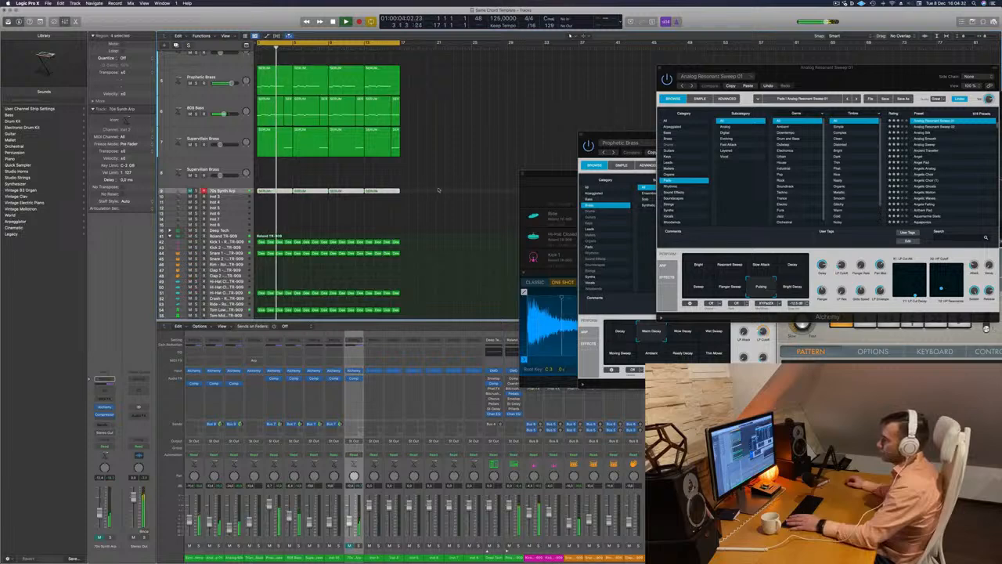
# Copy the first Hi-Hat Open region onto the first Hi-Hat Closed track and open the copy in the piano roll
pyautogui.scroll(-1, 449, 172)
pyautogui.scroll(-3, 274, 239)
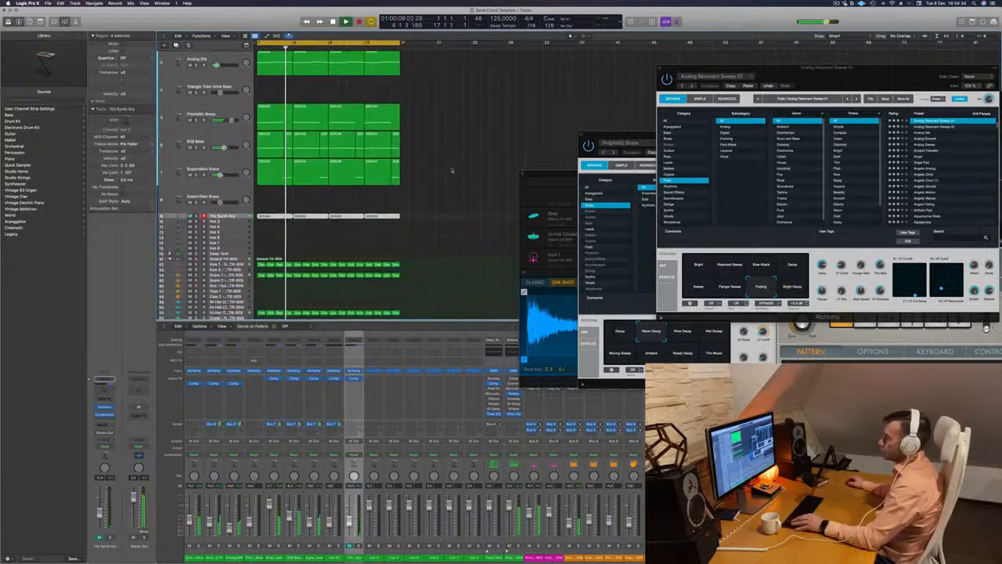
pyautogui.scroll(-2, 274, 237)
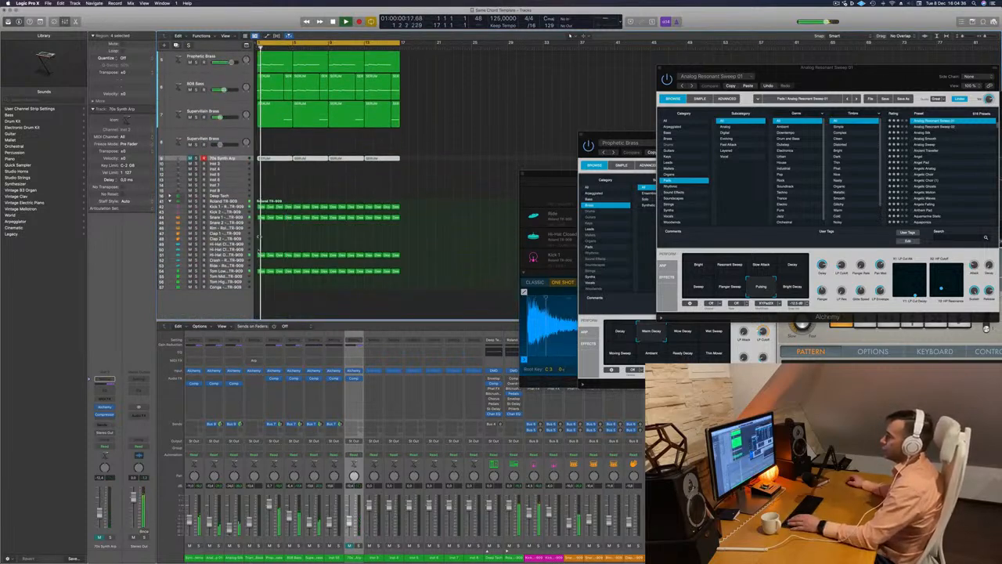
pyautogui.click(262, 256)
pyautogui.moveTo(262, 256); pyautogui.dragTo(260, 249)
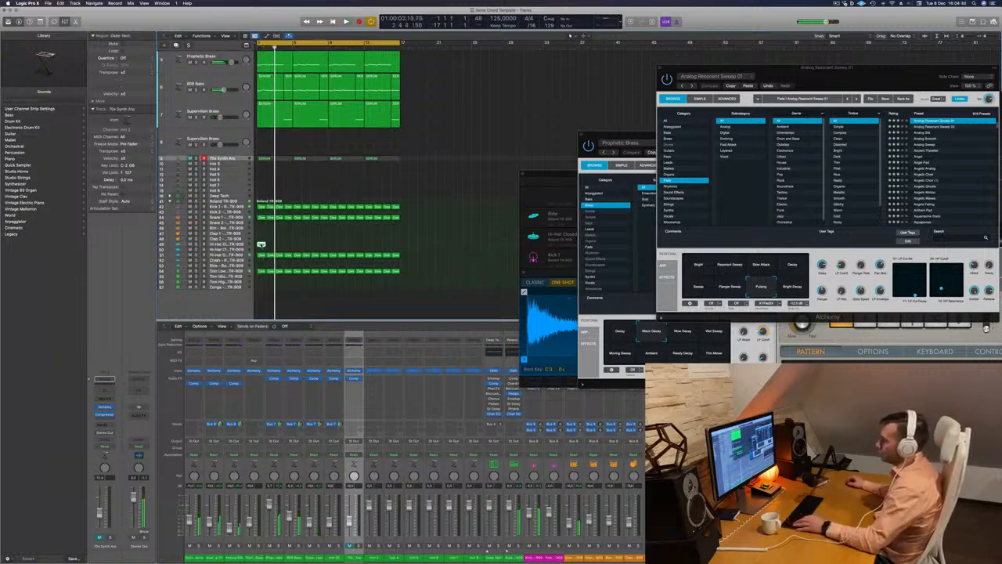
pyautogui.doubleClick(262, 245)
# Select the four hi-hat notes in the region and duplicate them one sixteenth note earlier
pyautogui.scroll(8, 307, 496)
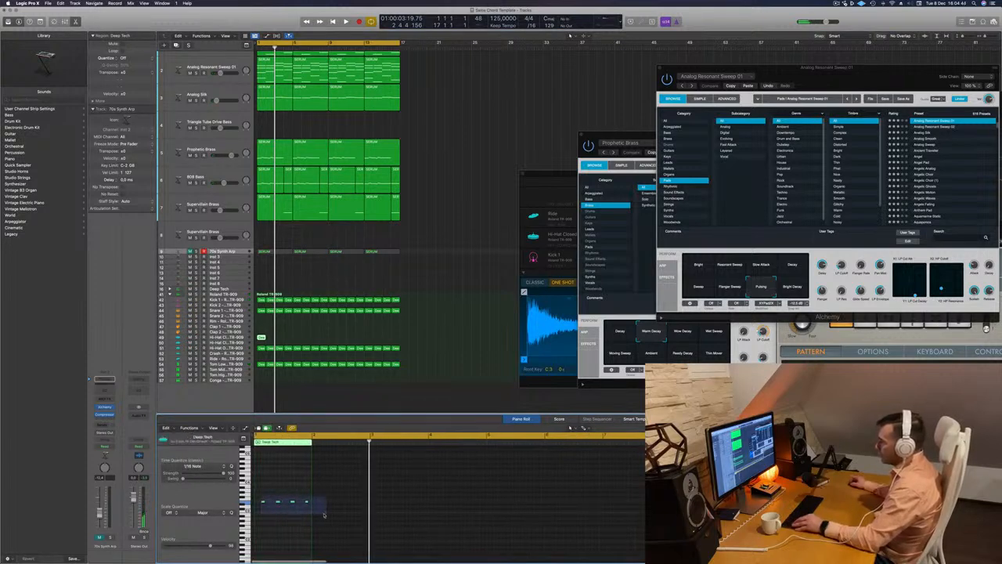
pyautogui.moveTo(324, 514); pyautogui.dragTo(324, 513)
pyautogui.scroll(2, 323, 513)
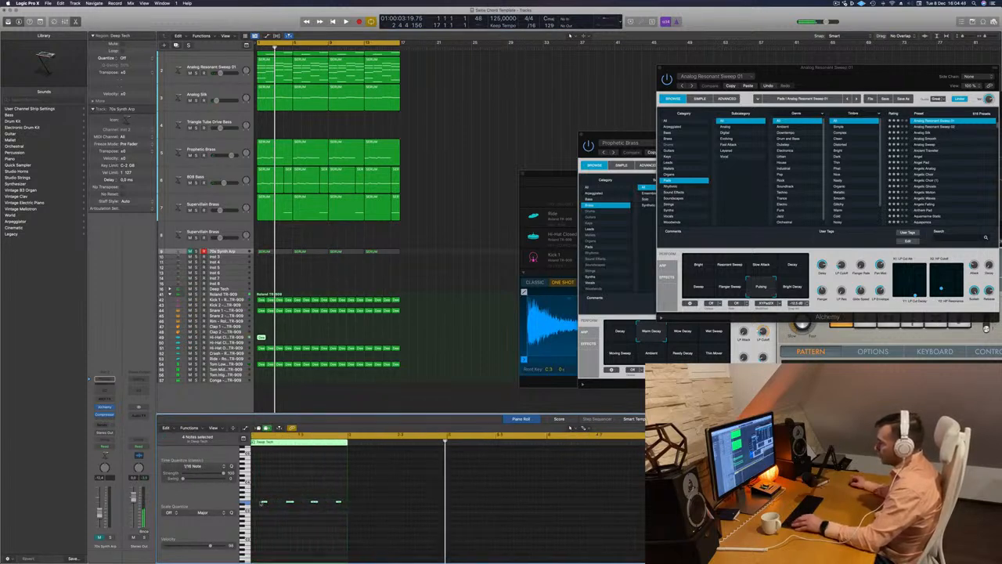
pyautogui.moveTo(262, 502); pyautogui.dragTo(255, 506)
pyautogui.scroll(10, 265, 507)
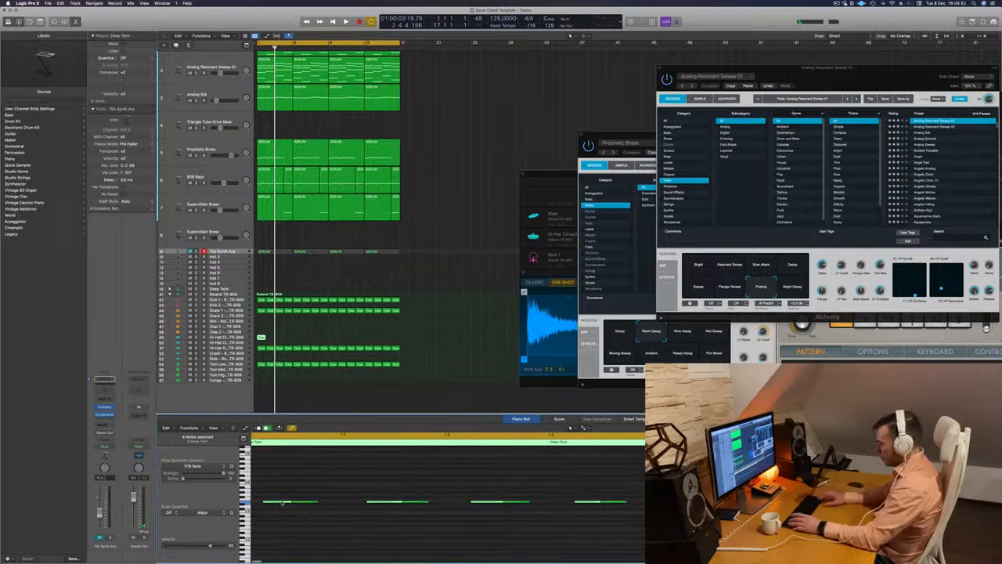
# Shorten the original and duplicated hi-hat notes so they no longer run into each other
pyautogui.hscroll(1, 278, 500)
pyautogui.press('super+a')
pyautogui.click(288, 501)
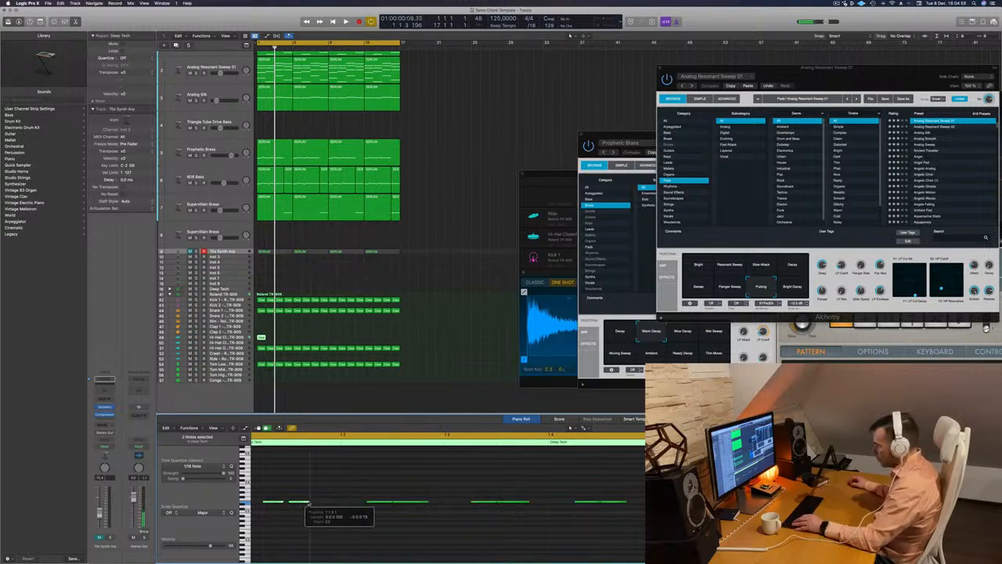
pyautogui.hscroll(-1, 268, 513)
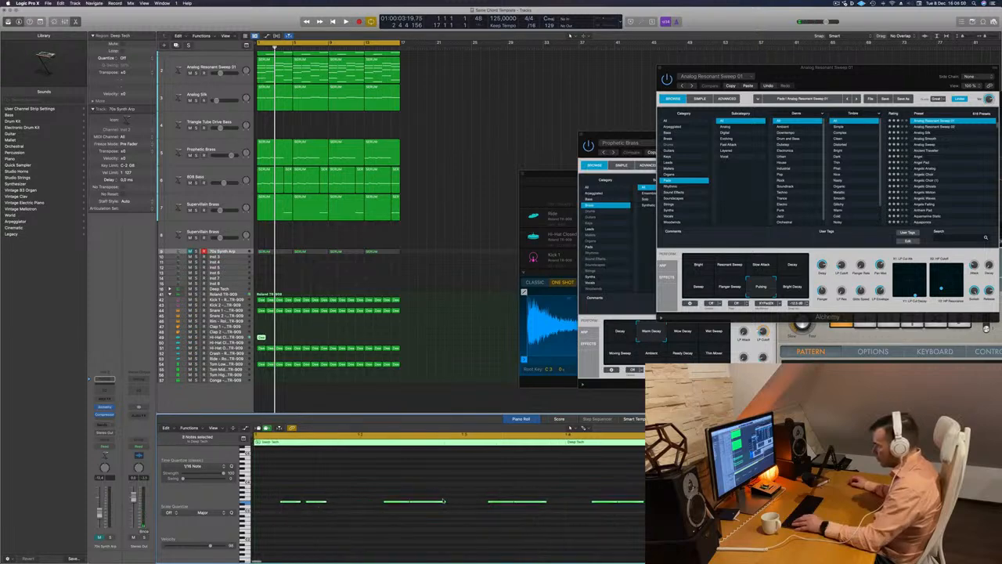
pyautogui.moveTo(444, 502); pyautogui.dragTo(429, 502)
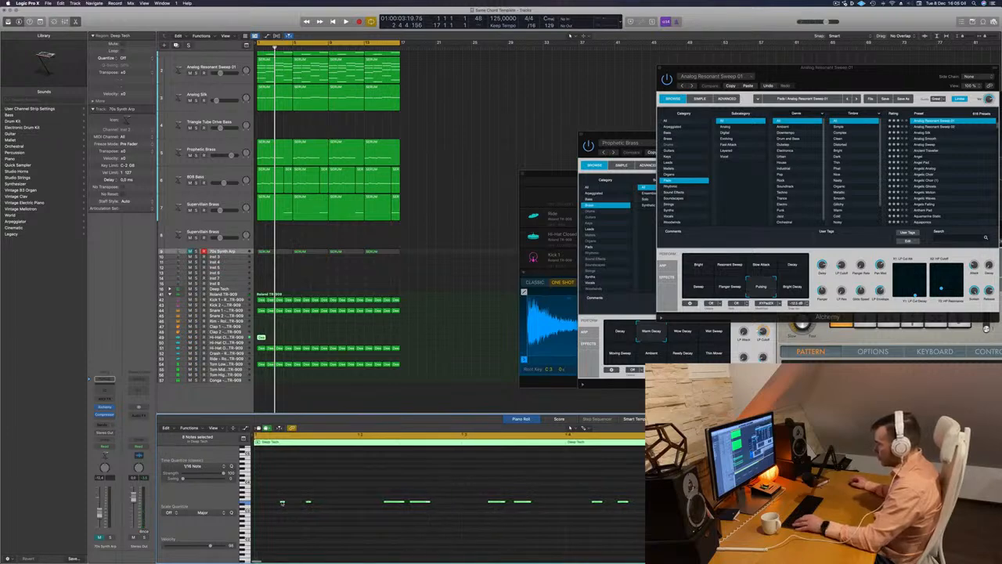
# Duplicate the eight selected hi-hat notes an eighth note later to fill in the sixteenth-note pattern, and play it back
pyautogui.moveTo(282, 503); pyautogui.dragTo(315, 503)
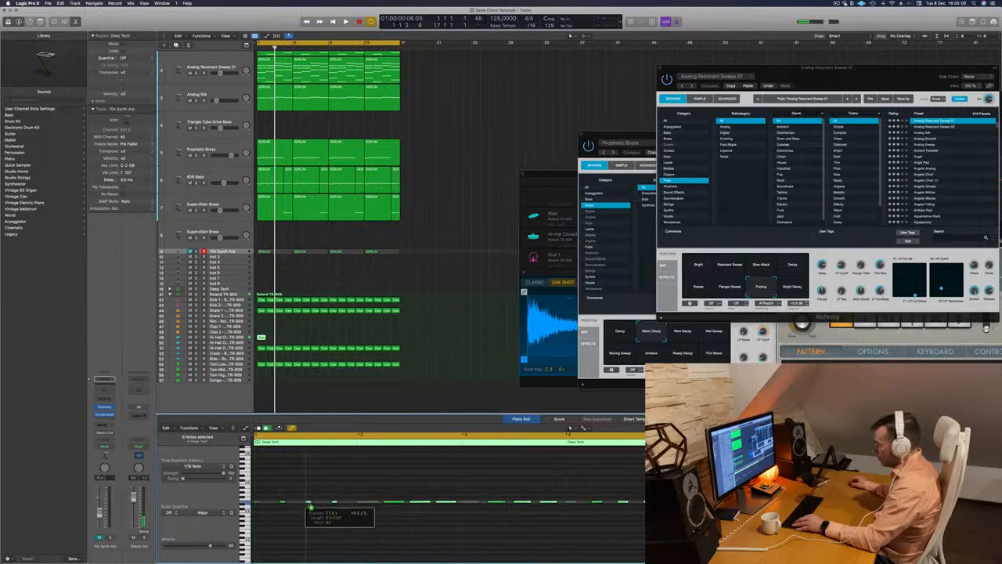
pyautogui.press('space')
pyautogui.press('space')
pyautogui.press('space')
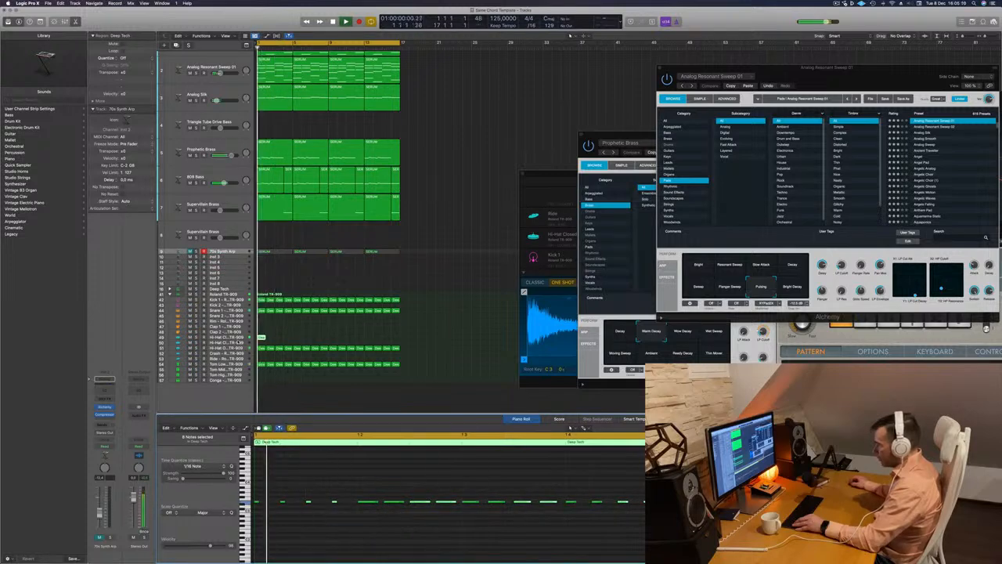
# Duplicate the region along the Hi-Hat Closed track to the end of the loop and replay from the start
pyautogui.click(241, 342)
pyautogui.click(261, 338)
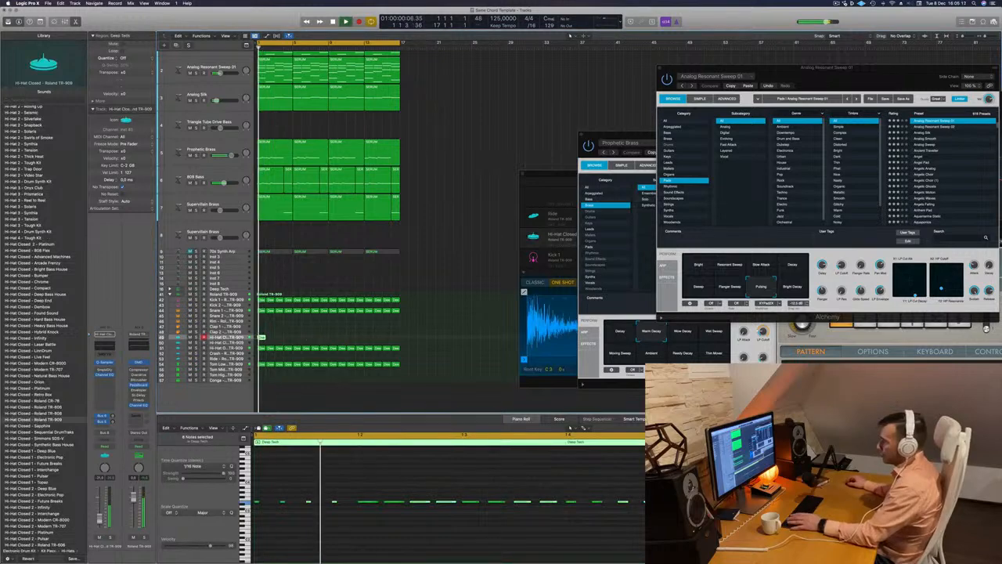
pyautogui.moveTo(262, 337); pyautogui.dragTo(280, 337)
pyautogui.keyDown('shift'); pyautogui.click(262, 337); pyautogui.keyUp('shift')
pyautogui.moveTo(308, 336); pyautogui.dragTo(335, 342)
pyautogui.press('Return')
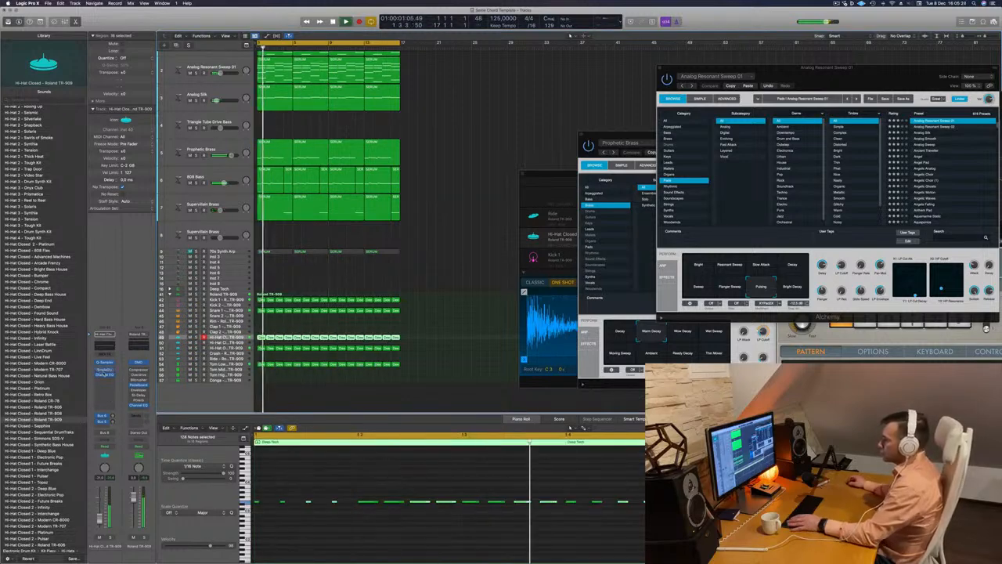
# Set the Hi-Hat Closed track's Sample Delay to 10.0 ms left and 20.0 ms right, replay the loop and close the plug-in
pyautogui.click(105, 370)
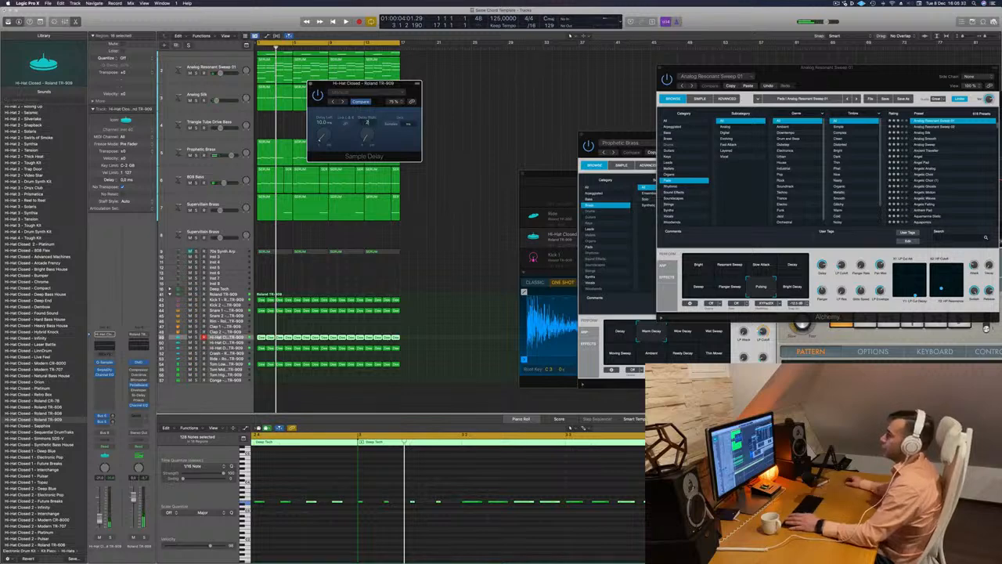
pyautogui.press('Return')
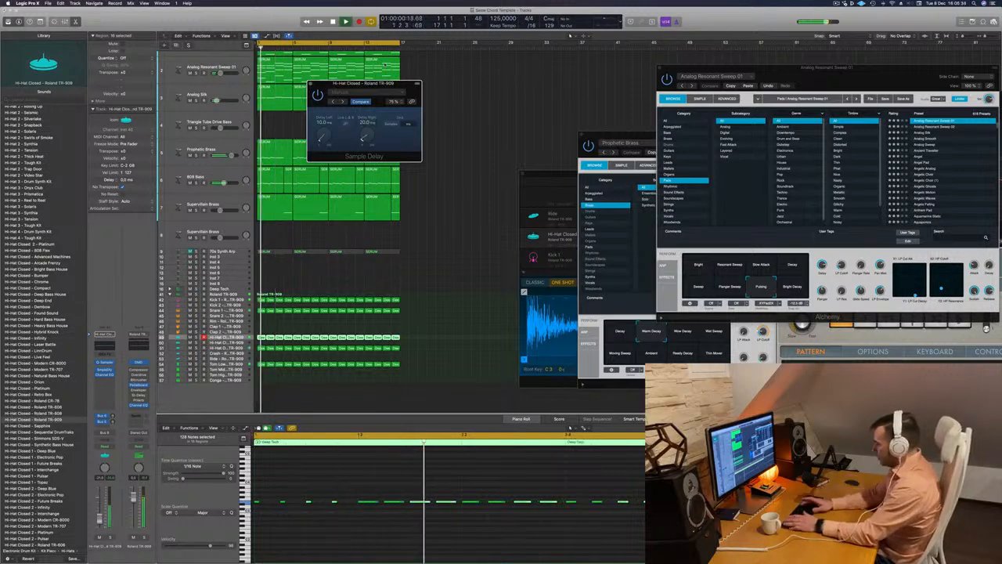
pyautogui.click(310, 85)
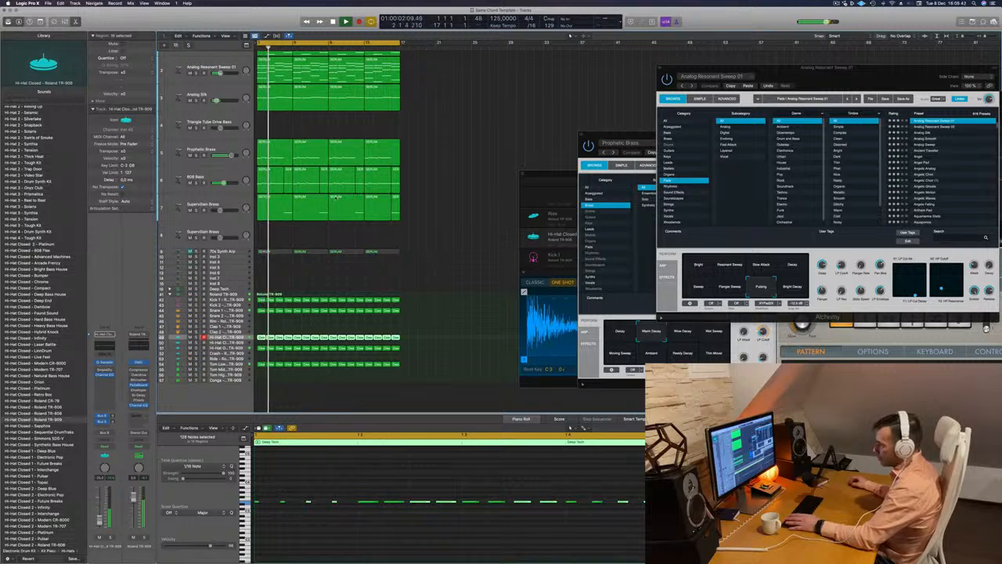
# Solo the Prophetic Brass, 808 Bass, Supervillain Brass and Kick 1 tracks, select Kick 1 and replay the loop
pyautogui.click(198, 154)
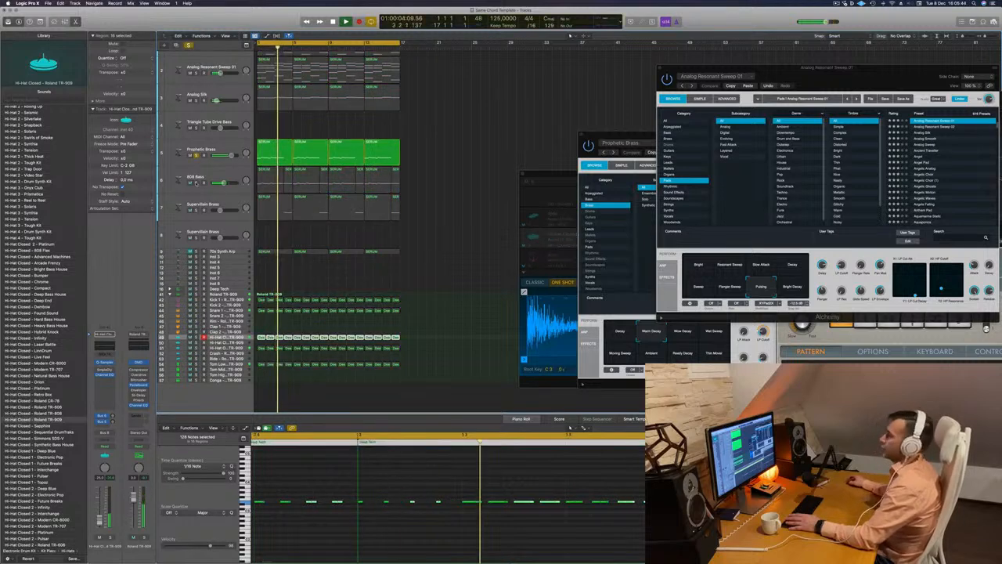
pyautogui.click(196, 181)
pyautogui.click(196, 210)
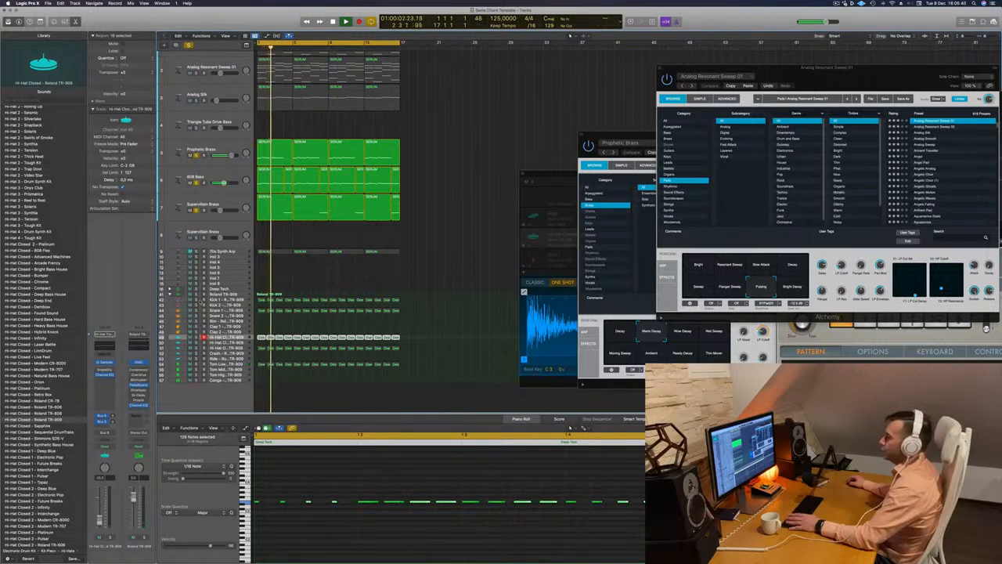
pyautogui.click(197, 300)
pyautogui.click(226, 300)
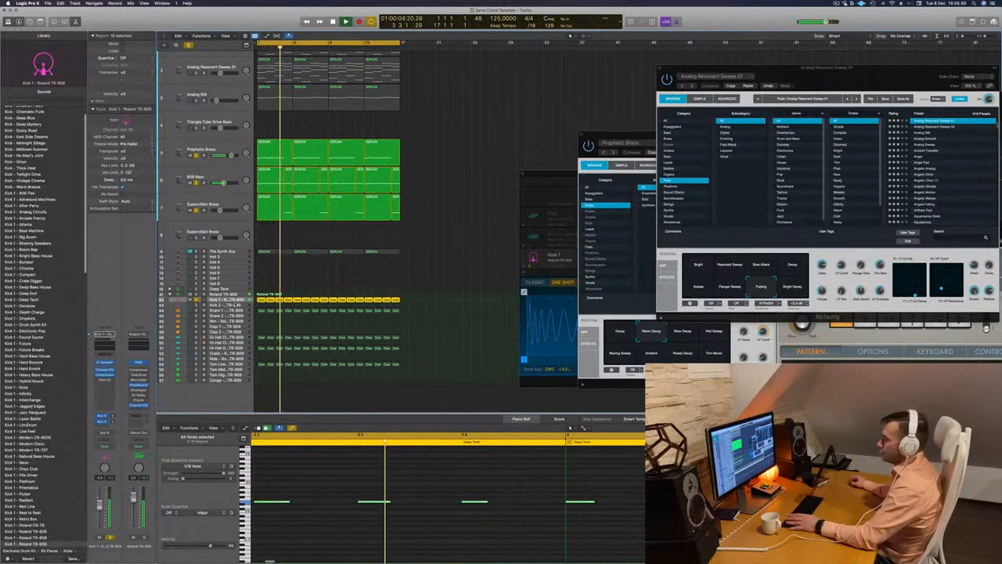
pyautogui.press('space')
pyautogui.press('space')
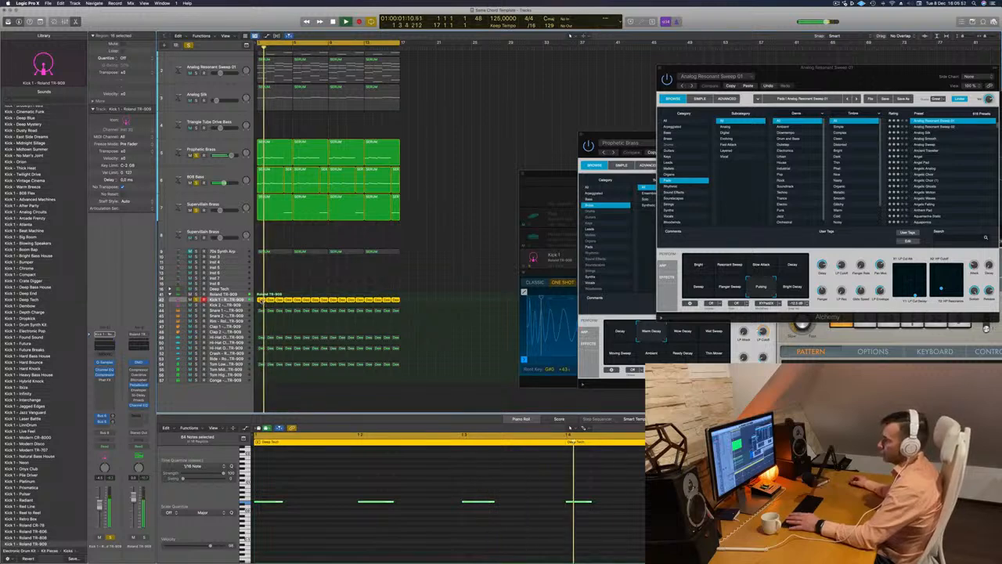
# Copy the Kick 1 regions onto the Kick 2 track, solo and select Kick 2, and replay both kicks together
pyautogui.moveTo(262, 302); pyautogui.dragTo(263, 306)
pyautogui.click(234, 307)
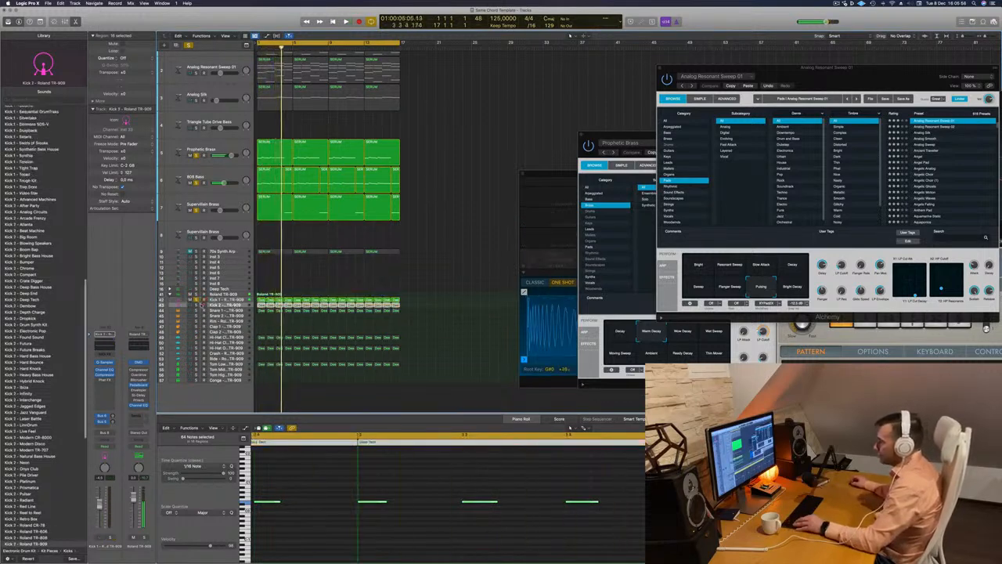
pyautogui.press('space')
pyautogui.click(198, 305)
pyautogui.press('space')
pyautogui.press('space')
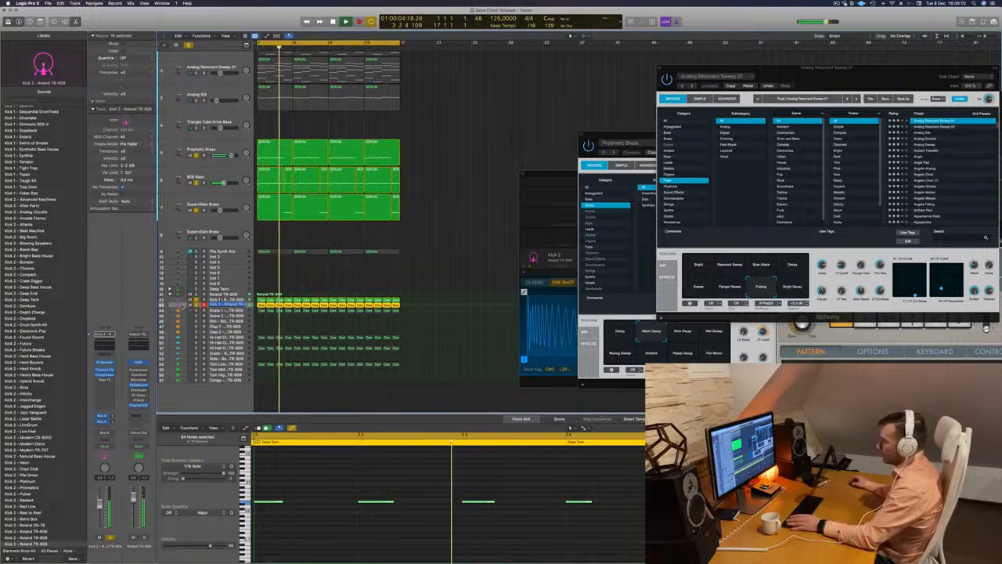
pyautogui.click(293, 296)
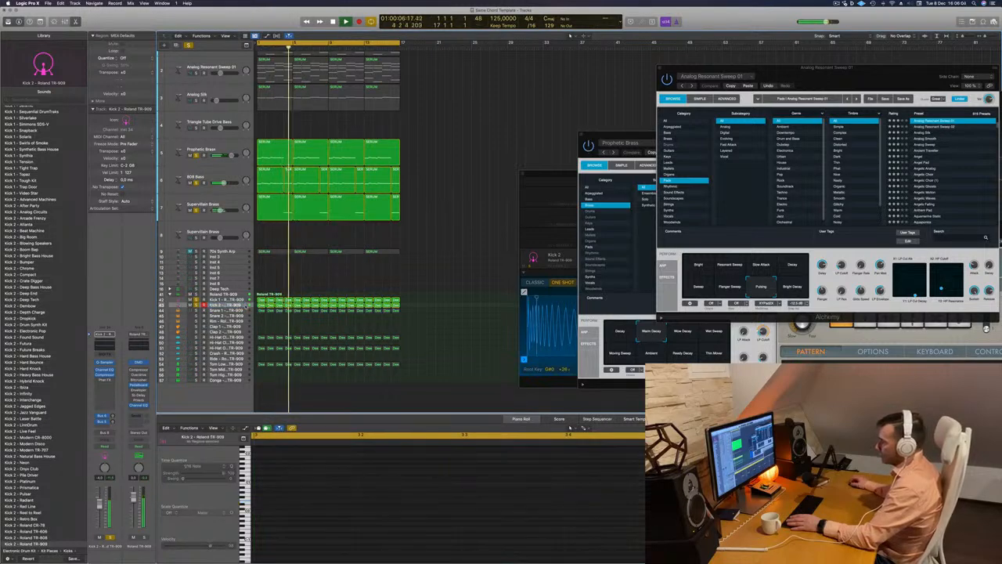
pyautogui.doubleClick(243, 305)
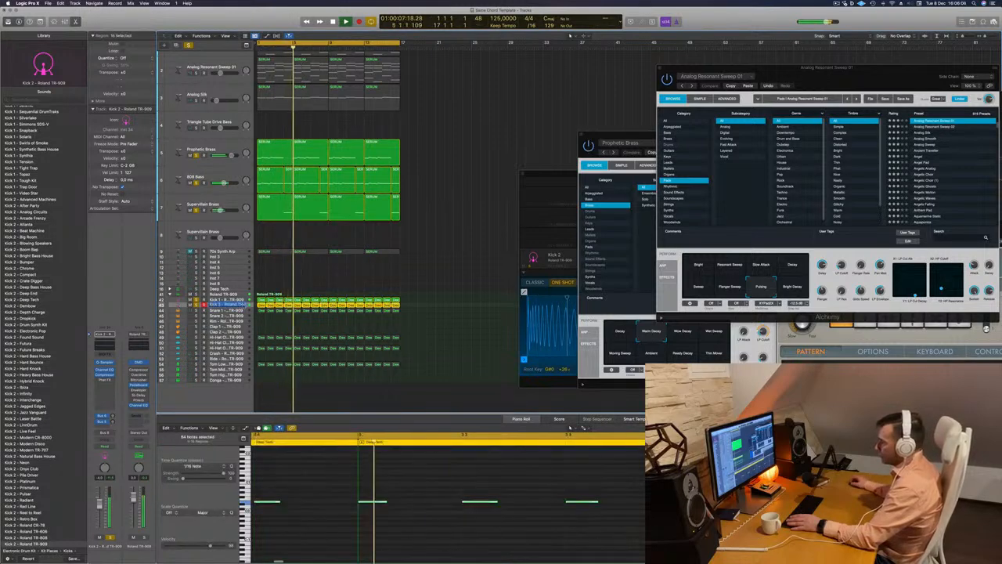
# Solo the Analog Silk track with the others, clear all solos to hear the full mix, and select the Hi-Hat Closed track
pyautogui.click(314, 279)
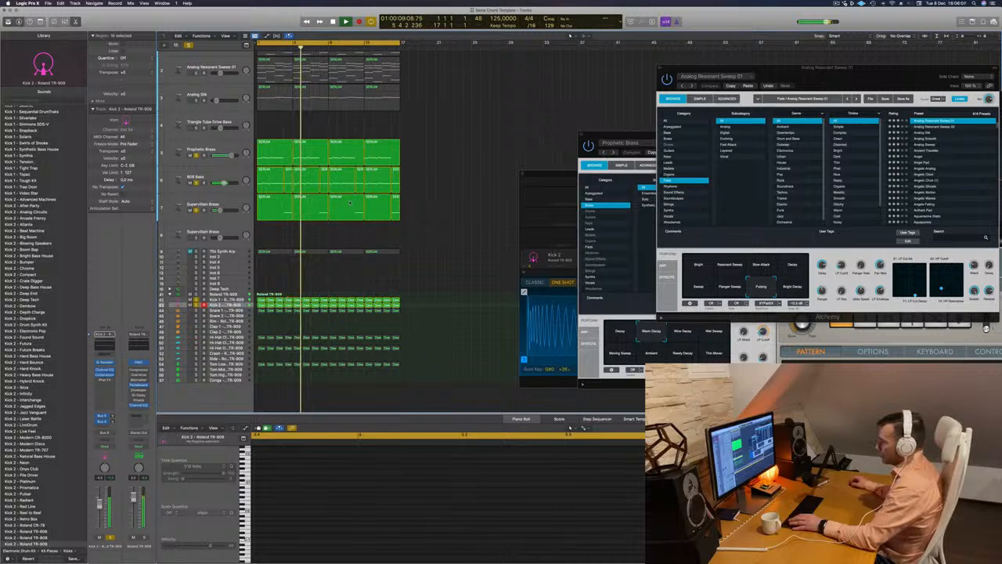
pyautogui.click(205, 96)
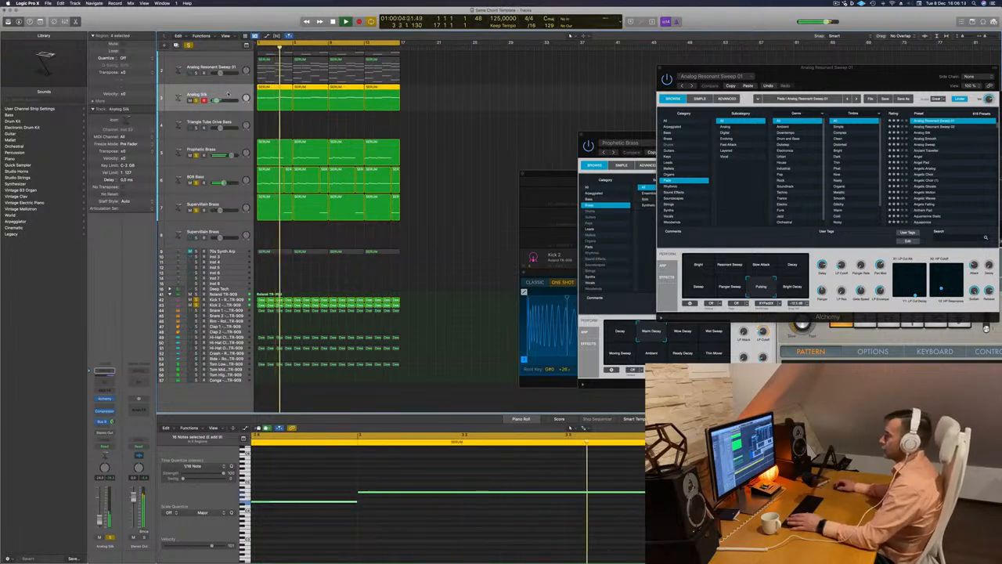
pyautogui.scroll(1, 223, 97)
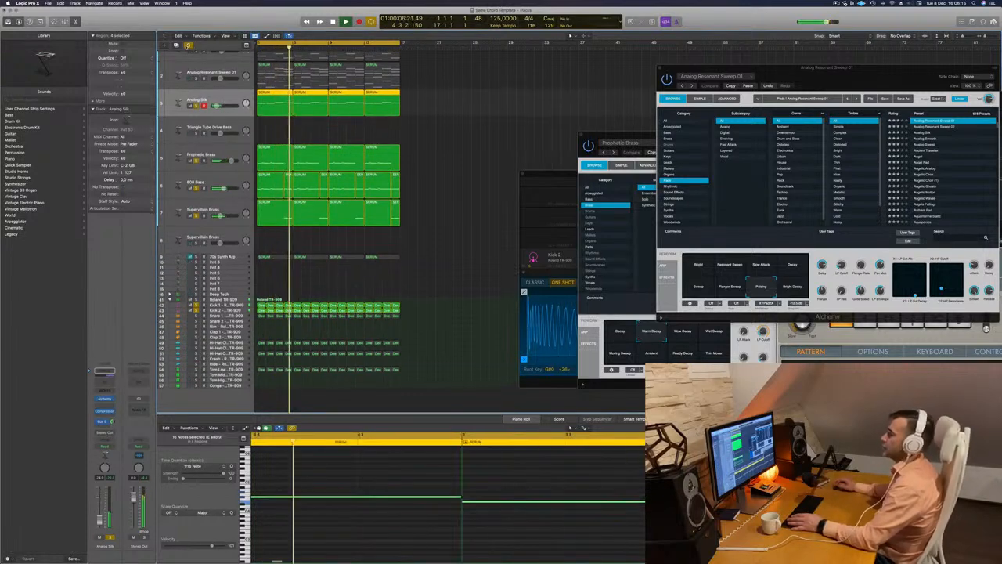
pyautogui.click(188, 46)
pyautogui.scroll(2, 418, 131)
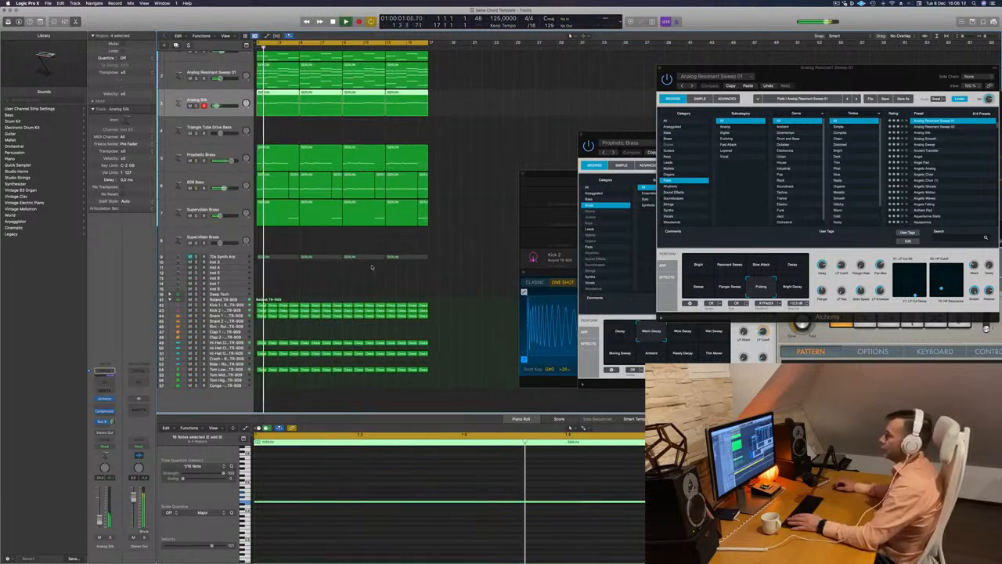
pyautogui.click(247, 340)
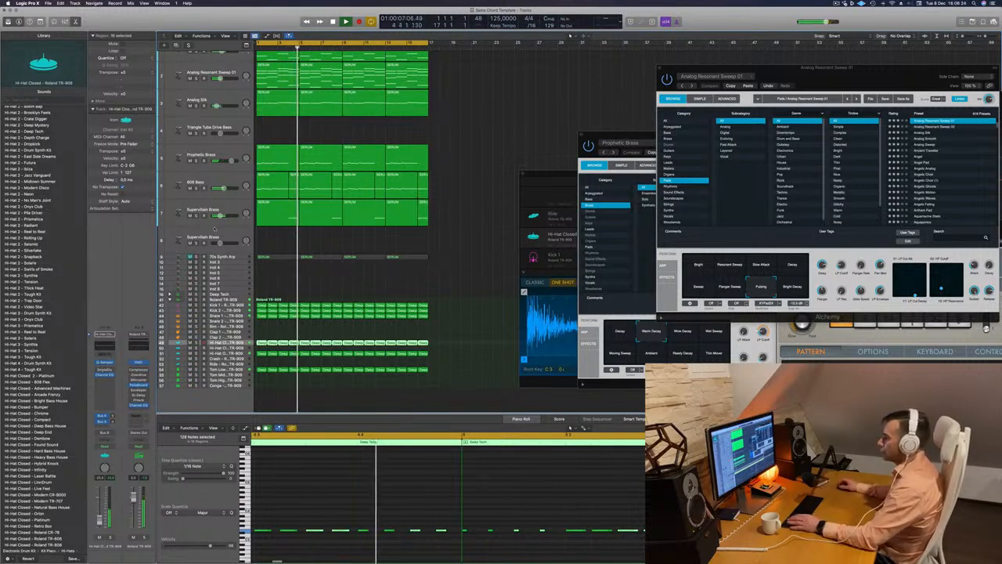
# Reroute the empty Supervillain Brass track's send to the aux bus listed after Bus 7 and open its Alchemy synth beside the regions
pyautogui.click(217, 235)
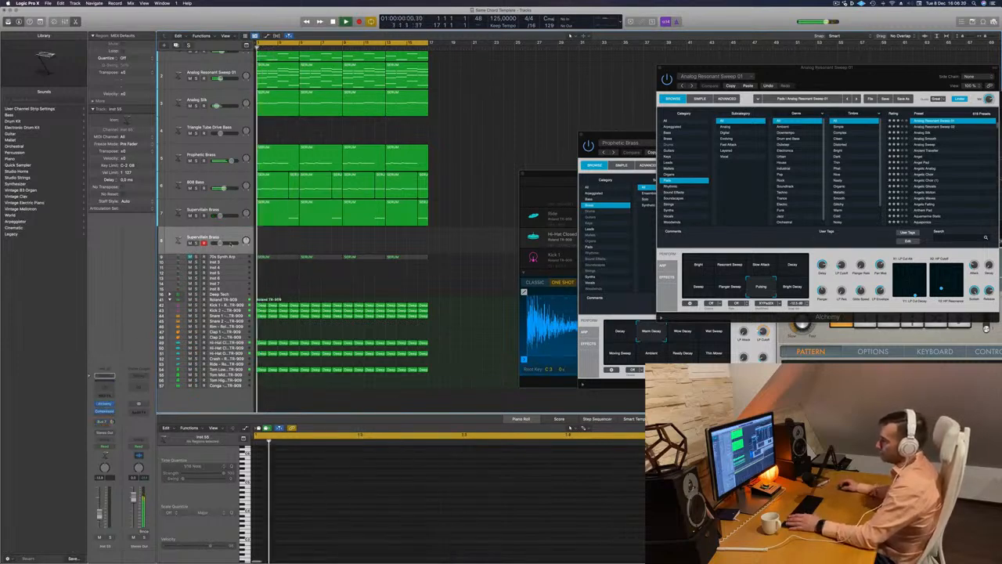
pyautogui.click(104, 421)
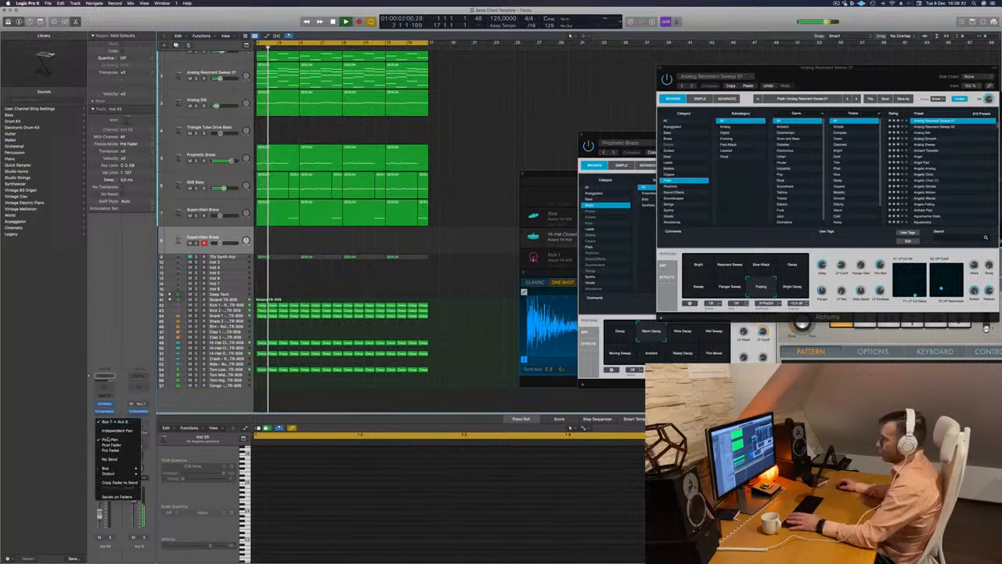
pyautogui.moveTo(113, 468)
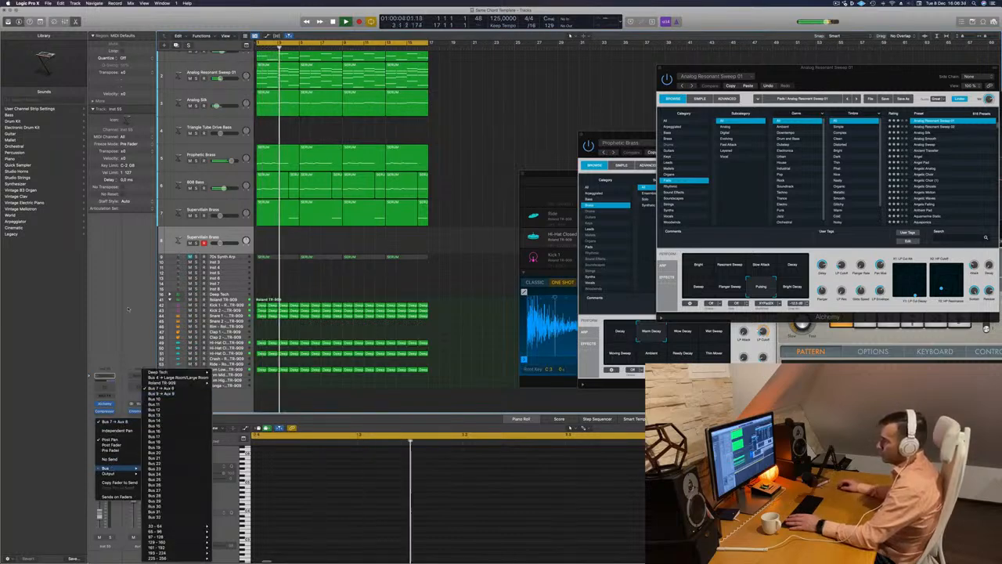
pyautogui.click(160, 393)
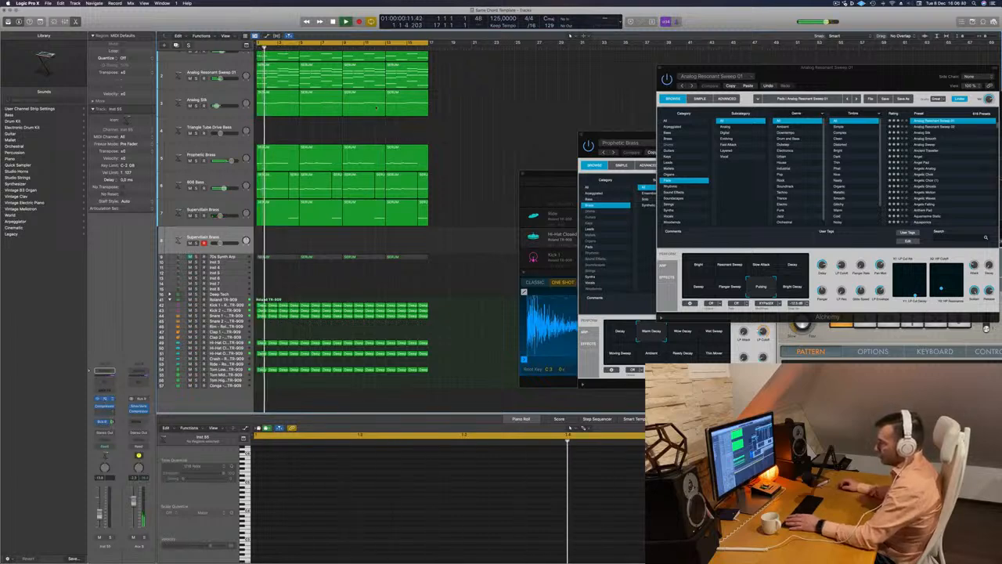
pyautogui.moveTo(511, 85); pyautogui.dragTo(684, 108)
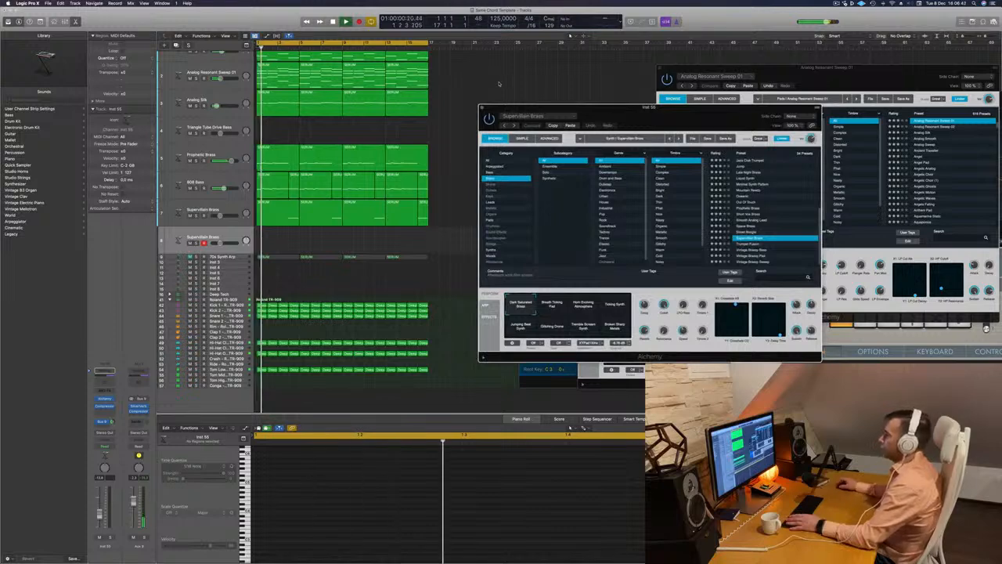
pyautogui.press('super+0')
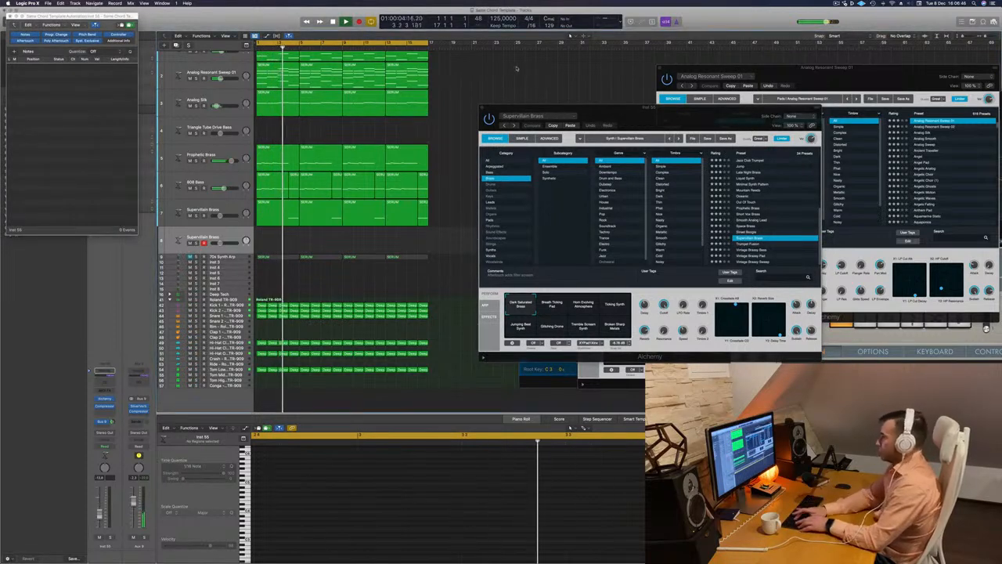
pyautogui.press('super+k')
pyautogui.press('super+k')
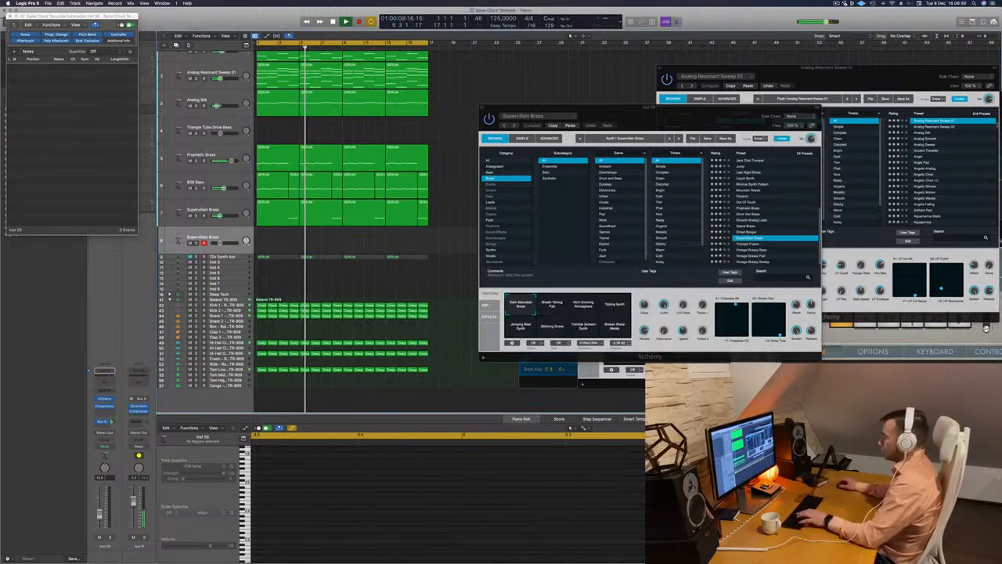
pyautogui.press('super+0')
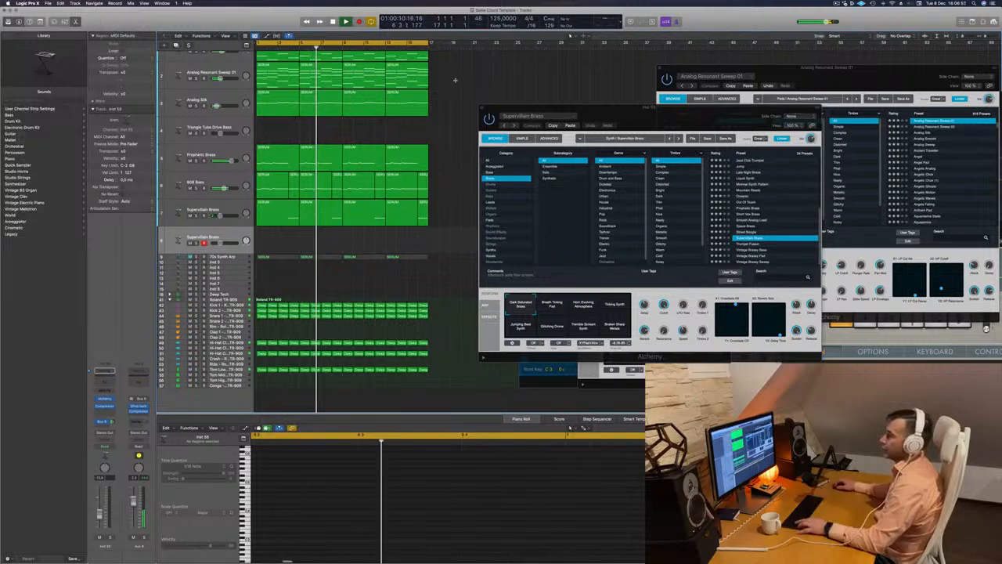
# Repeat all regions once, extend the cycle range to bar 33 and replay from the start
pyautogui.press('super+a')
pyautogui.press('super+r')
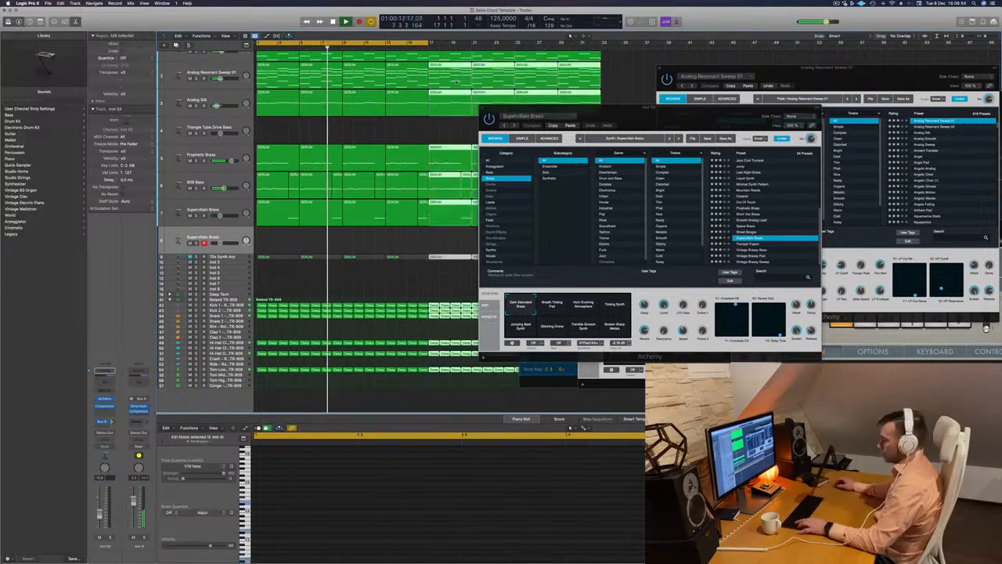
pyautogui.press('Return')
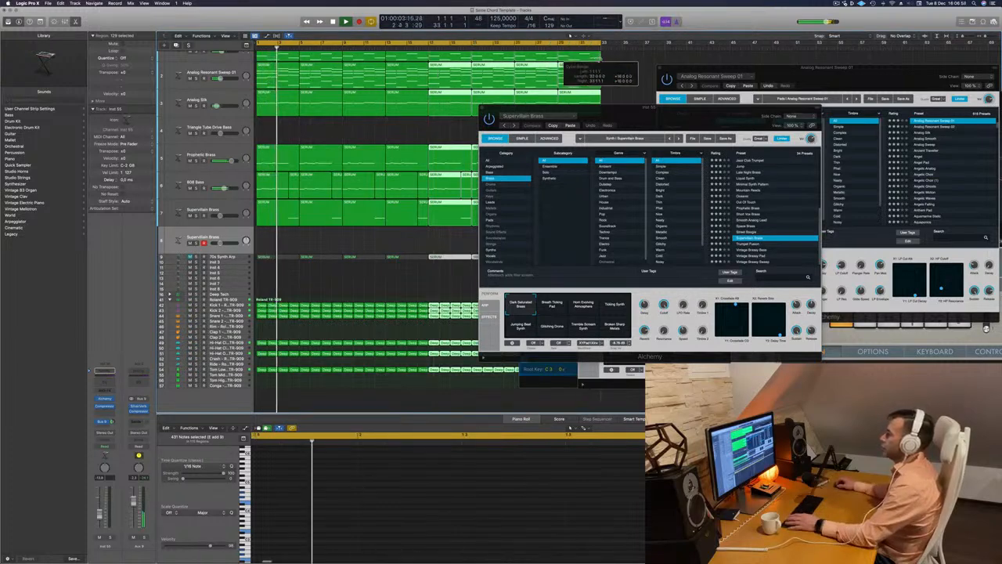
# Select the empty Supervillain Brass track, open Musical Typing for it and position the Alchemy window clear of the track headers
pyautogui.moveTo(645, 107); pyautogui.dragTo(557, 139)
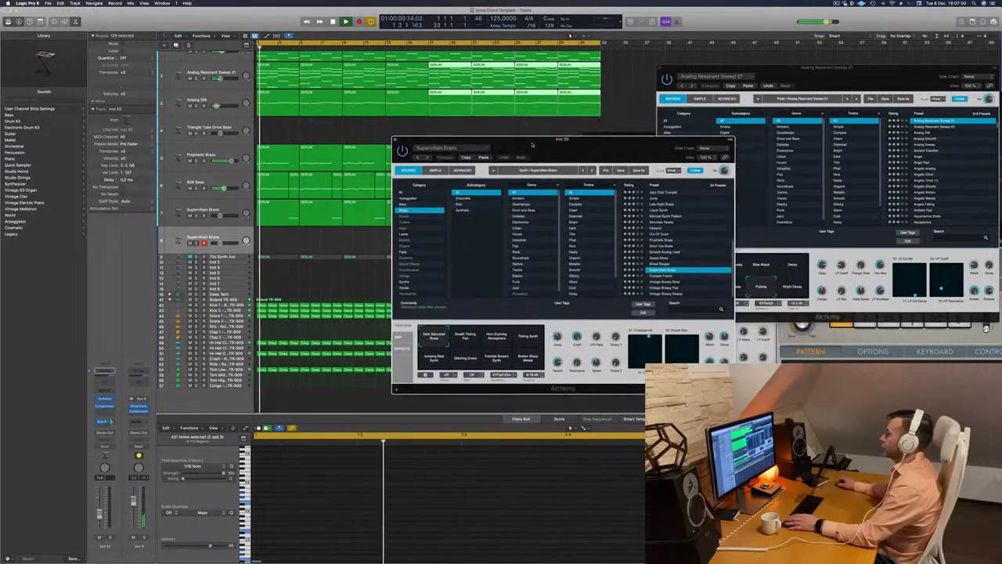
pyautogui.click(233, 232)
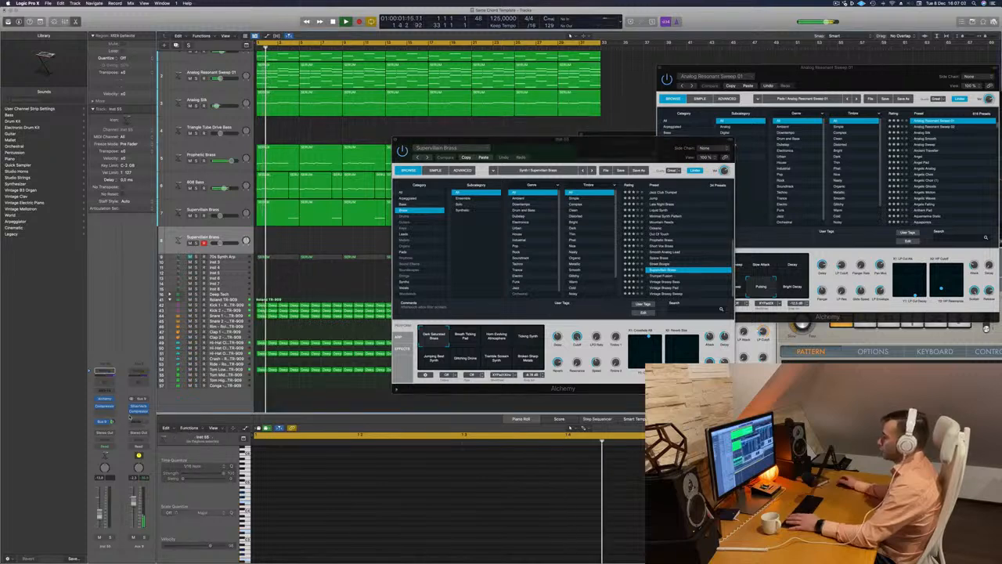
pyautogui.press('super+k')
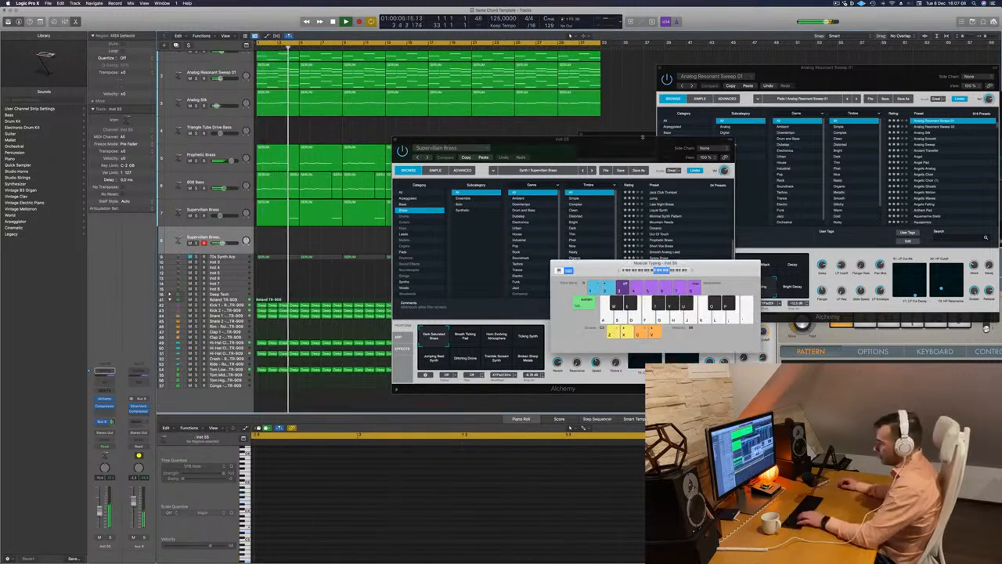
pyautogui.moveTo(631, 151); pyautogui.dragTo(666, 104)
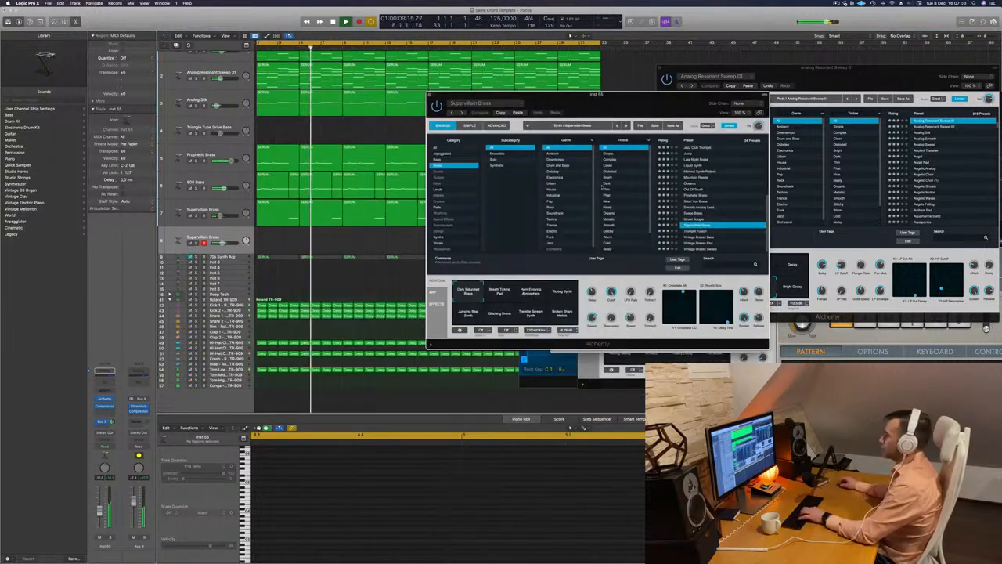
# Load the Sweet n Fuzzy preset from Alchemy's Leads category and lower the track's volume slightly
pyautogui.click(444, 188)
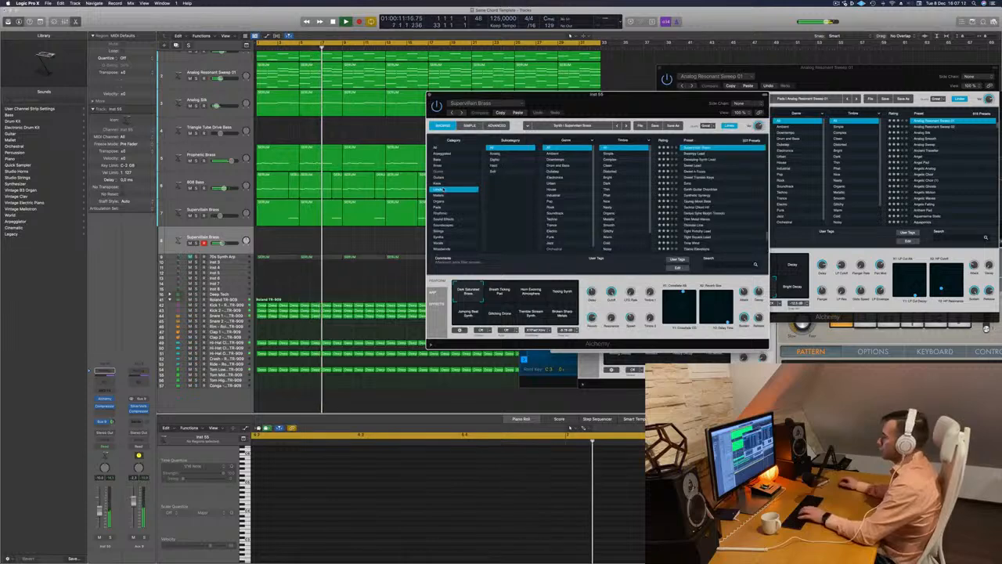
pyautogui.click(696, 172)
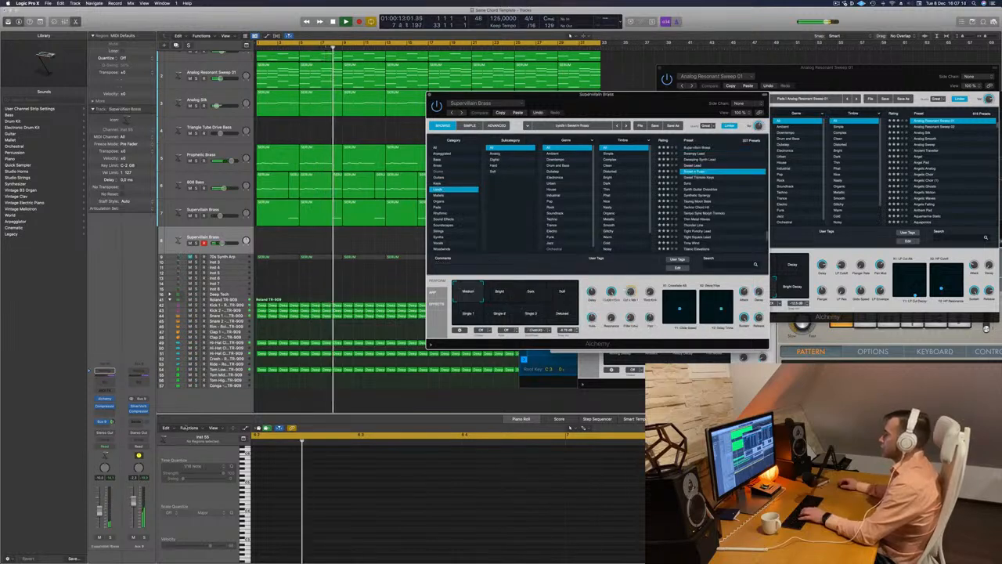
pyautogui.moveTo(100, 512); pyautogui.dragTo(100, 516)
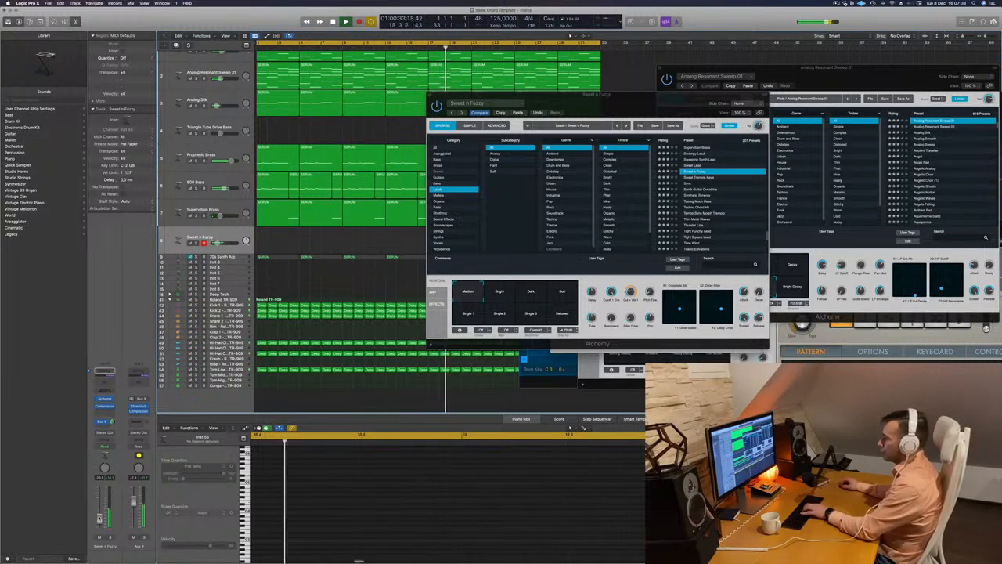
# Audition the Bright and Dark variations of Sweet n Fuzzy and lower the track's volume a little
pyautogui.click(500, 295)
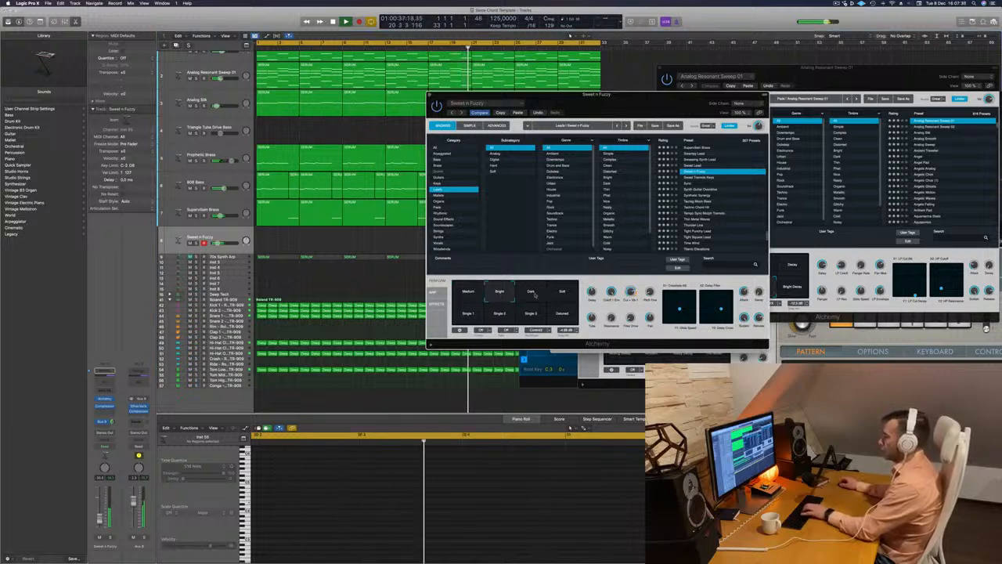
pyautogui.click(531, 295)
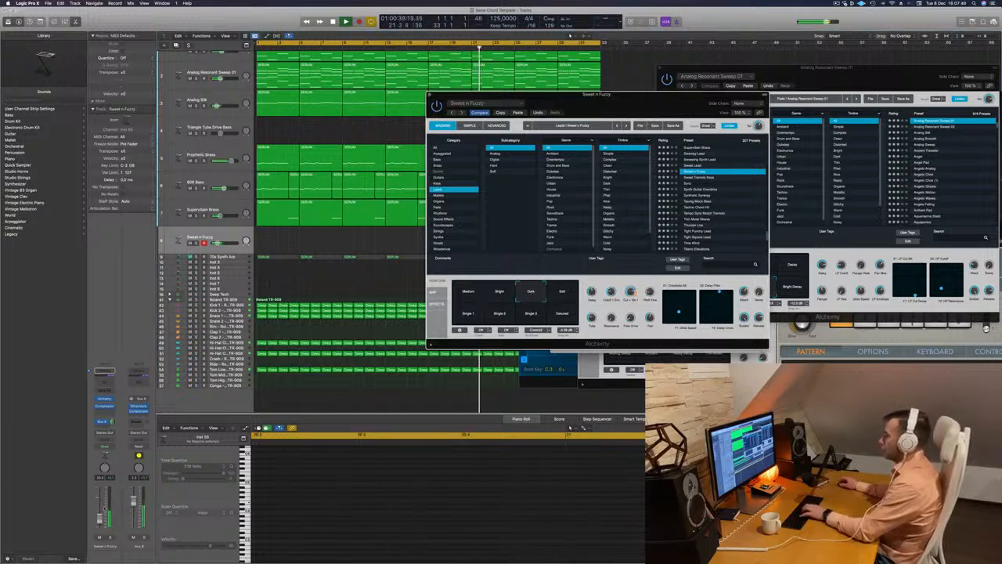
pyautogui.moveTo(100, 515); pyautogui.dragTo(99, 516)
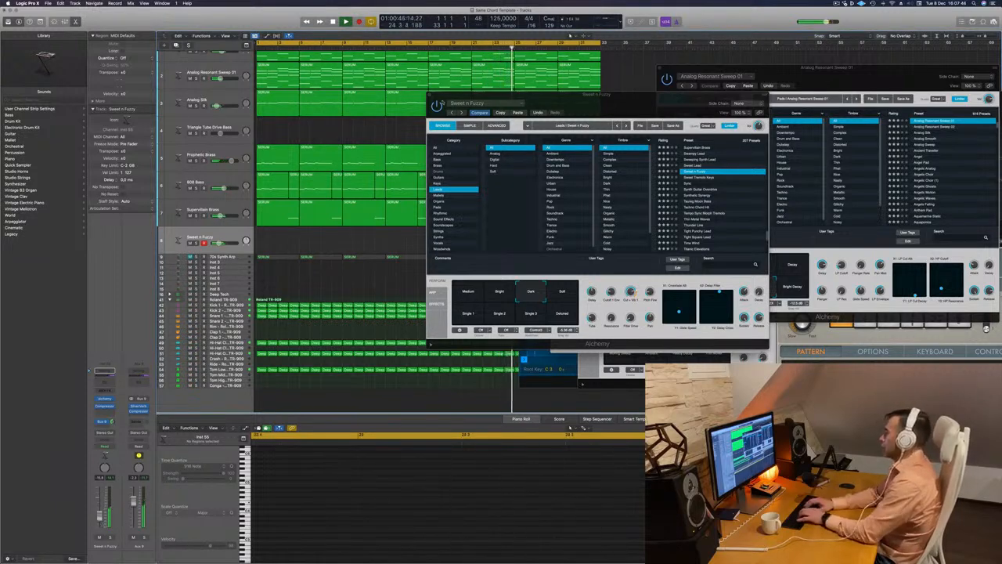
# Audition the Soft, Single 1 and Medium variations of Sweet n Fuzzy with Musical Typing
pyautogui.moveTo(631, 108); pyautogui.dragTo(366, 92)
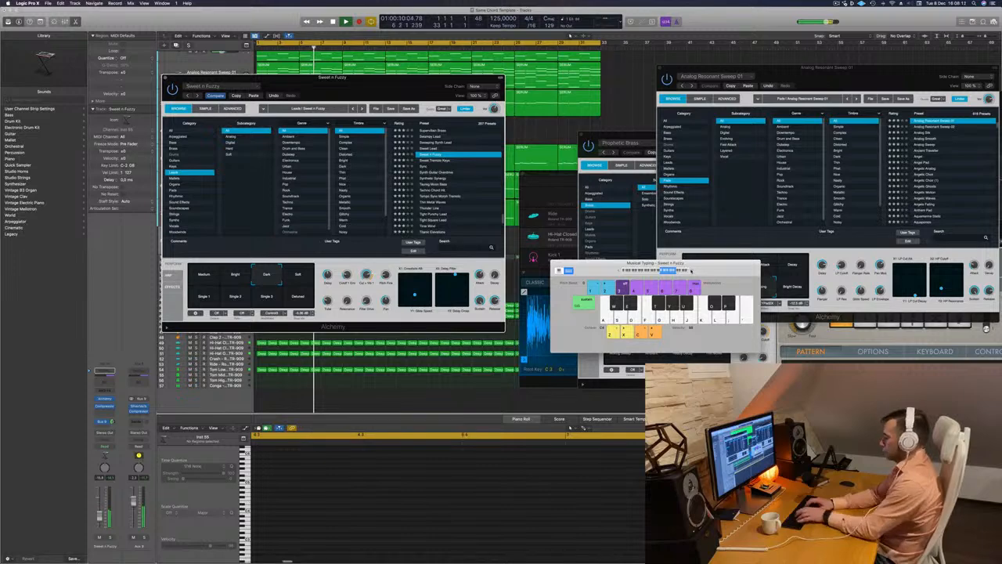
pyautogui.moveTo(422, 78); pyautogui.dragTo(651, 97)
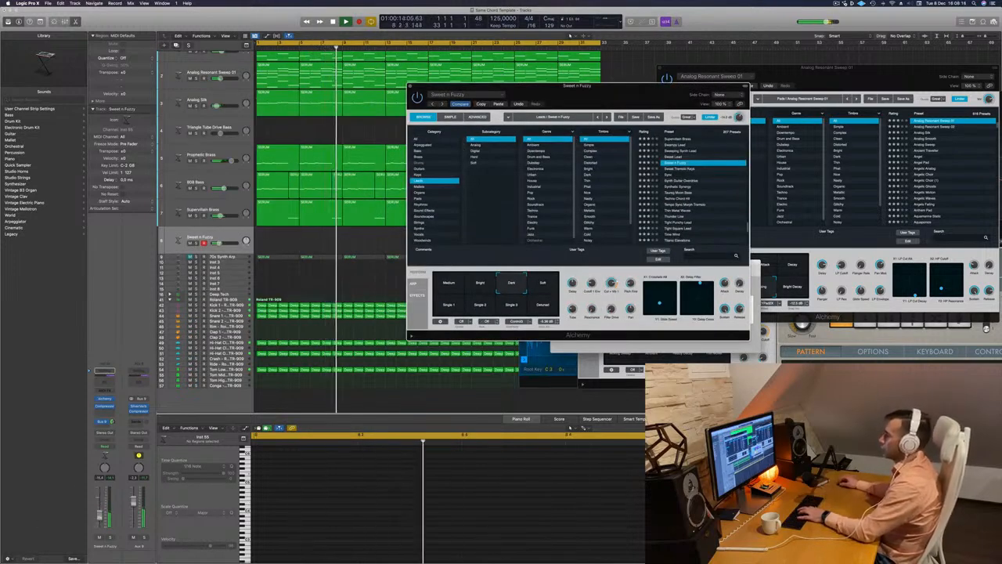
pyautogui.click(542, 284)
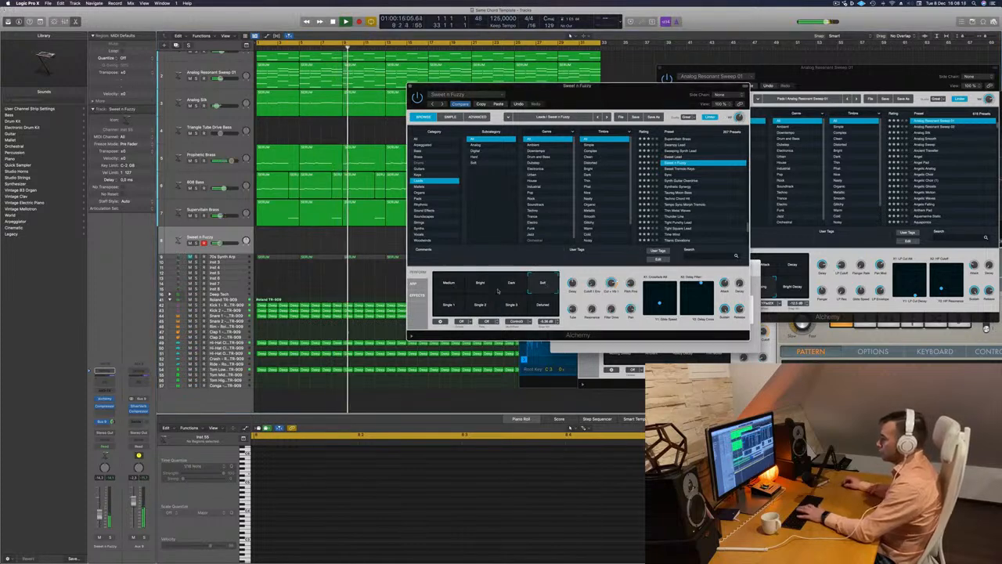
pyautogui.click(451, 306)
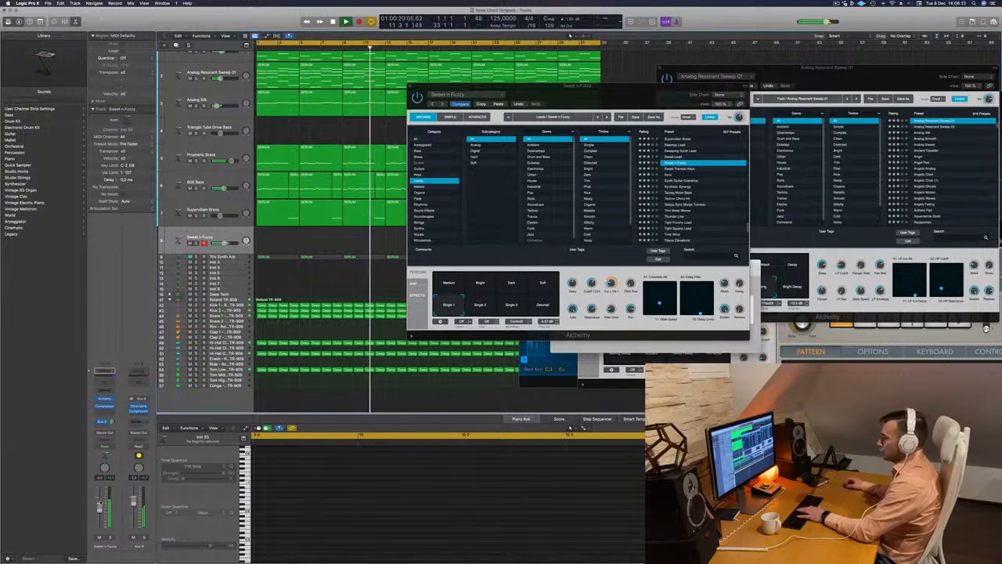
pyautogui.click(451, 283)
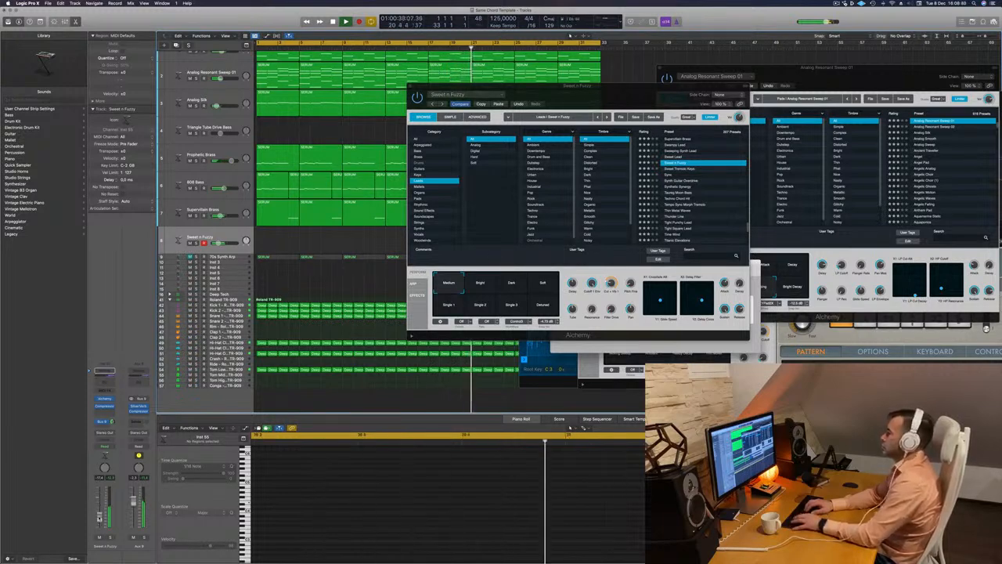
# Try the Sweet Tremolo Keys preset, load Synth Guitar Overdrive instead and lower the Musical Typing octave
pyautogui.click(682, 169)
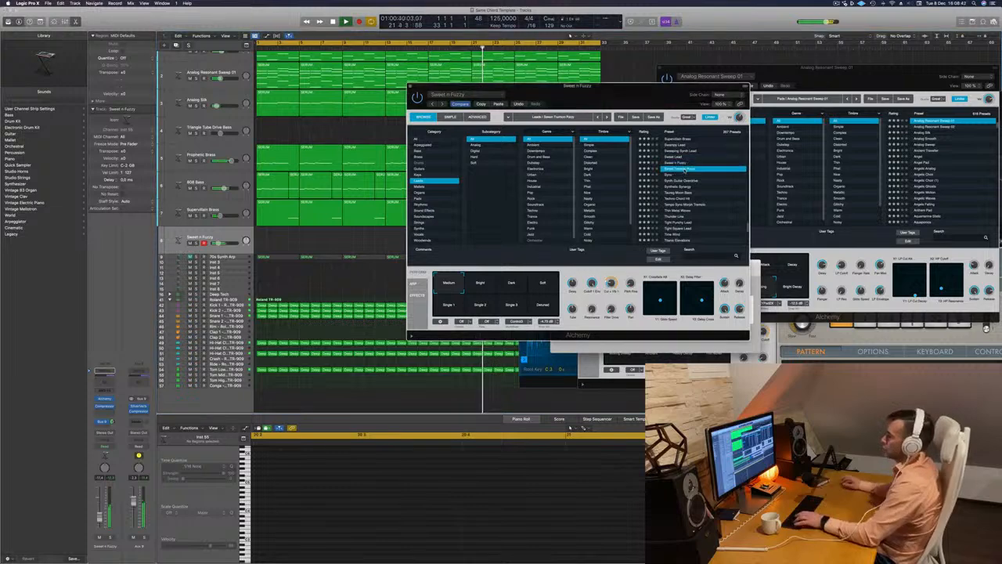
pyautogui.moveTo(654, 98); pyautogui.dragTo(566, 98)
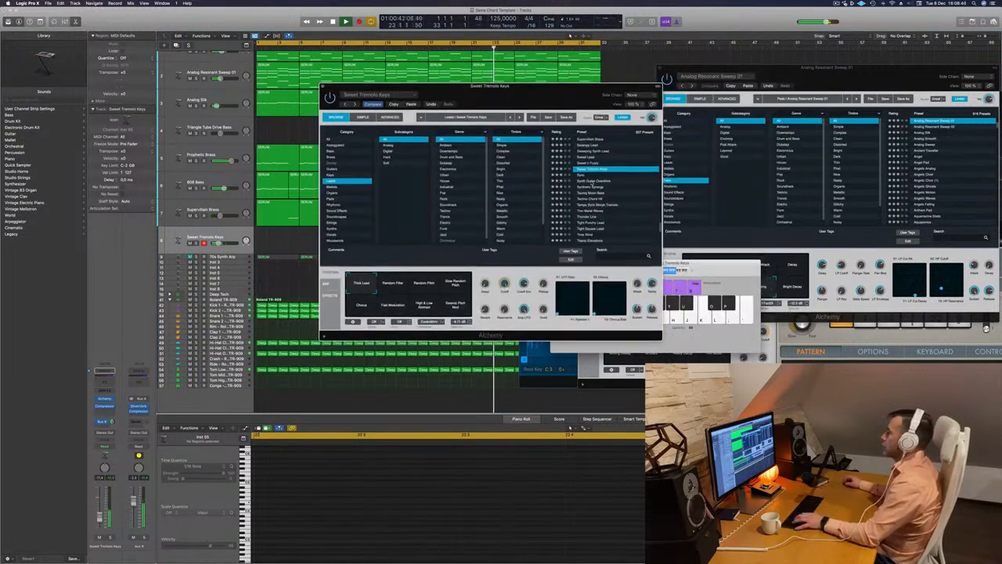
pyautogui.click(591, 182)
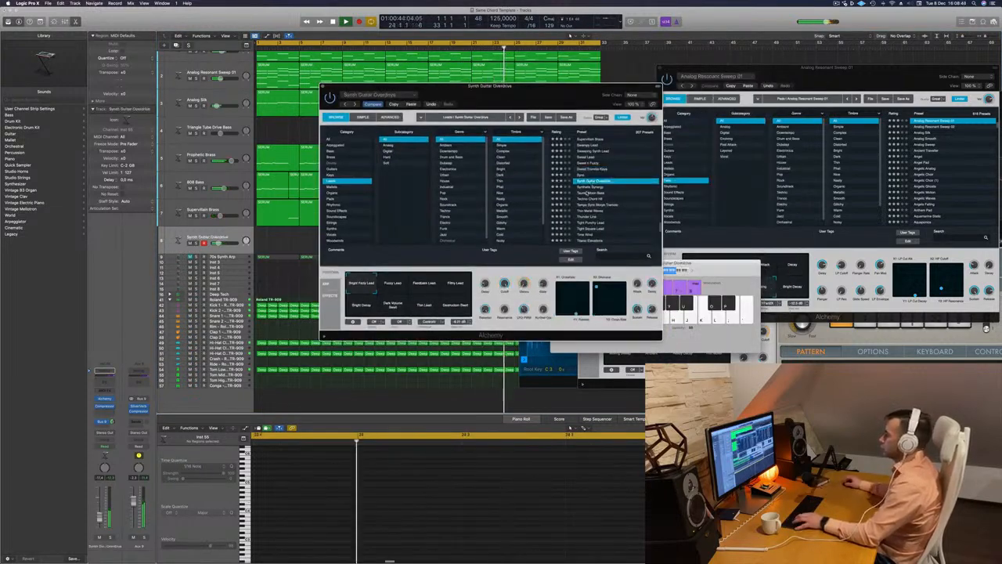
pyautogui.moveTo(604, 92); pyautogui.dragTo(498, 107)
pyautogui.click(618, 273)
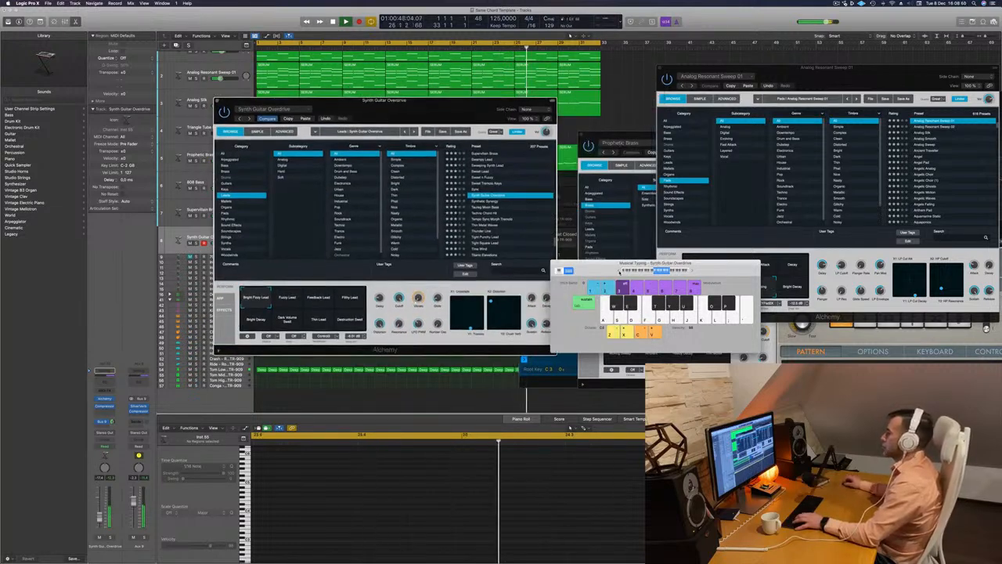
pyautogui.moveTo(465, 105); pyautogui.dragTo(628, 67)
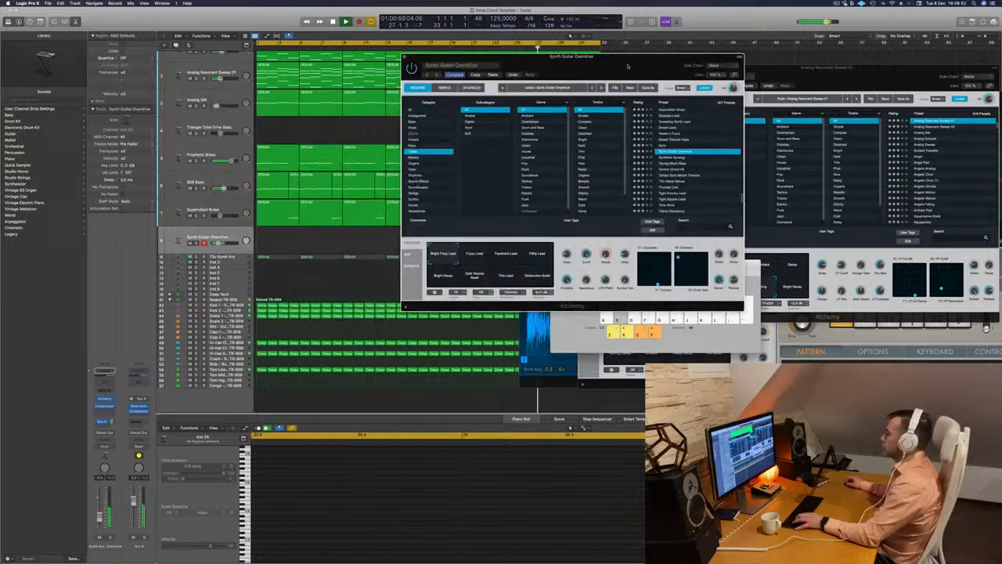
# Audition the Fuzzy Lead, Feedback Lead, Filthy Lead, Bright Decay, Dark Volume Swell and Destruction Swell variations of Synth Guitar Overdrive
pyautogui.click(479, 252)
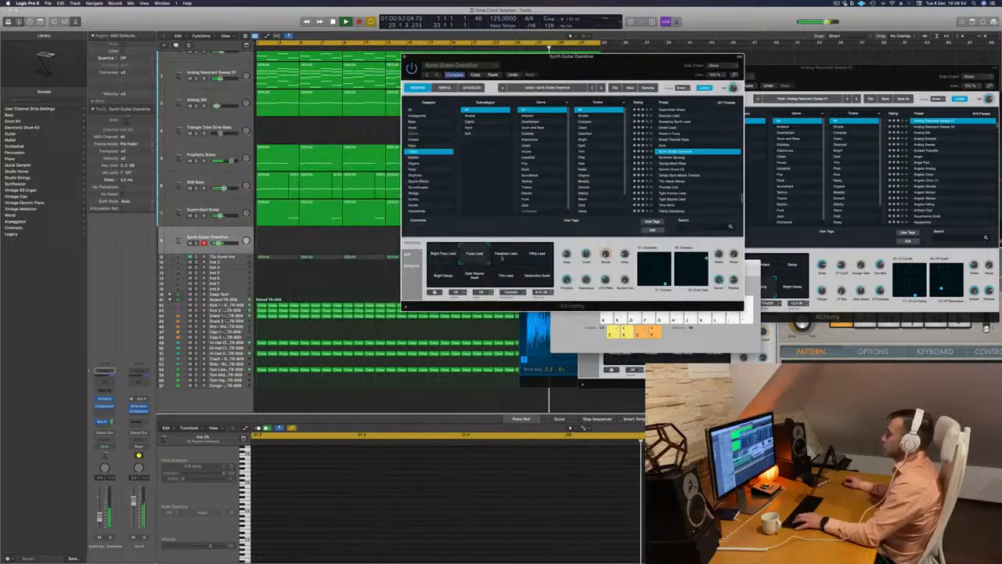
pyautogui.click(508, 256)
pyautogui.click(536, 257)
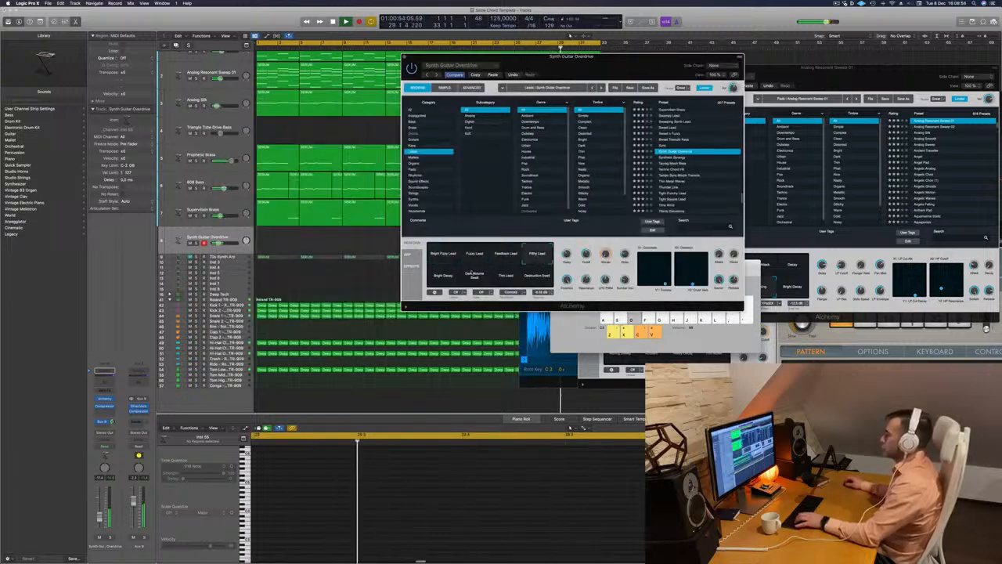
pyautogui.click(443, 276)
pyautogui.click(480, 276)
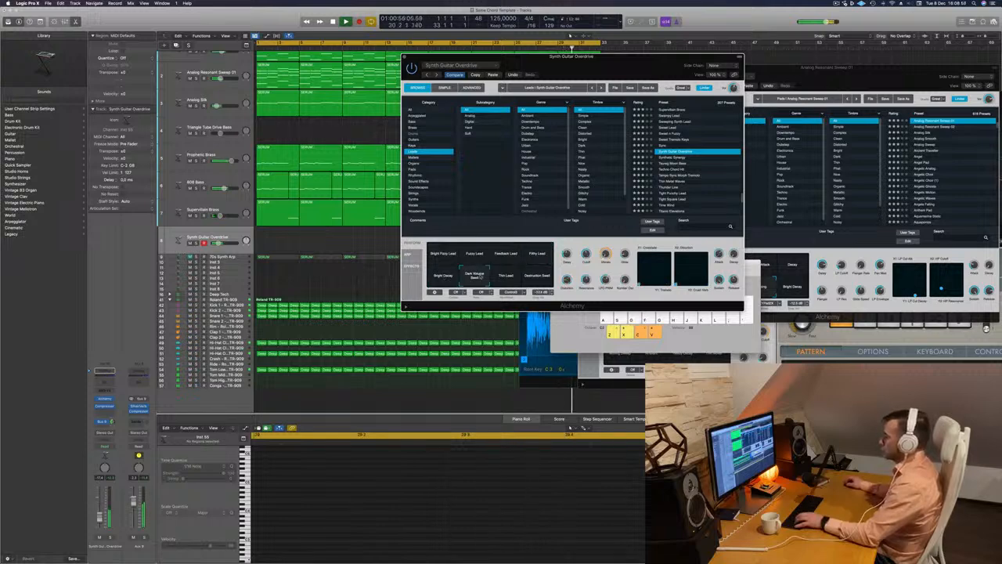
pyautogui.click(537, 278)
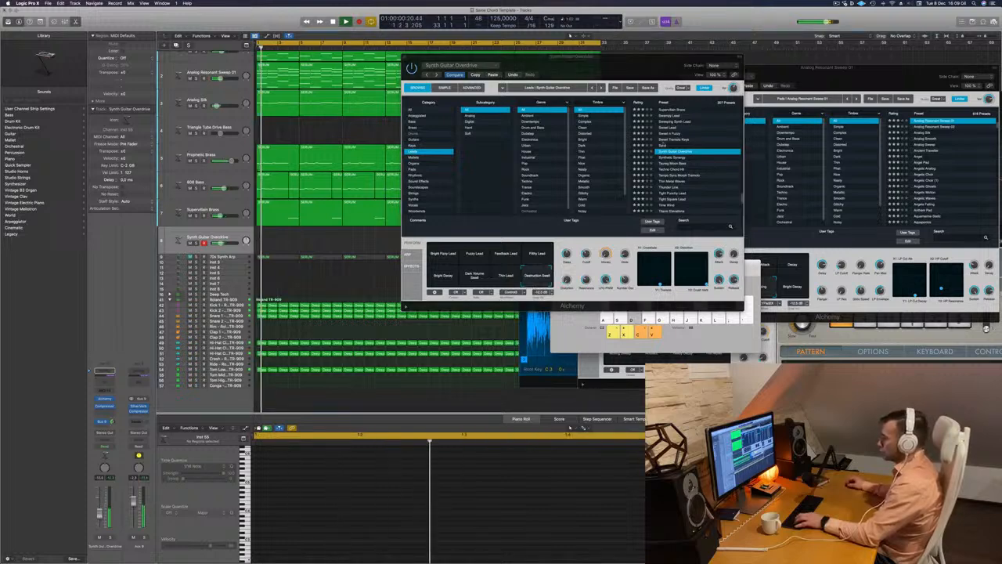
# Try the Synthetic Synergy and Techno Chord Hit presets in Alchemy, and load Tempo Sync Morph Tremolo
pyautogui.click(671, 158)
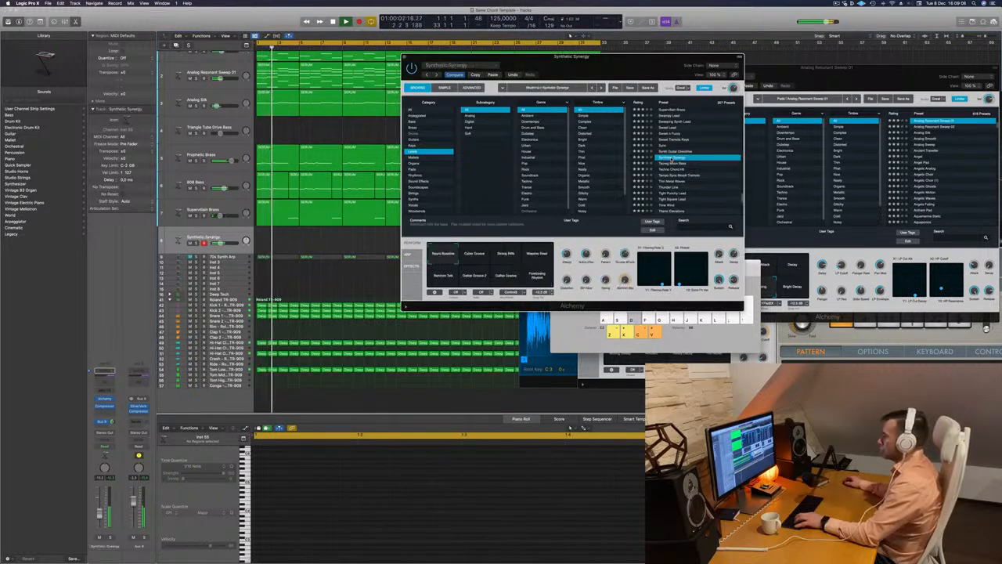
pyautogui.click(672, 163)
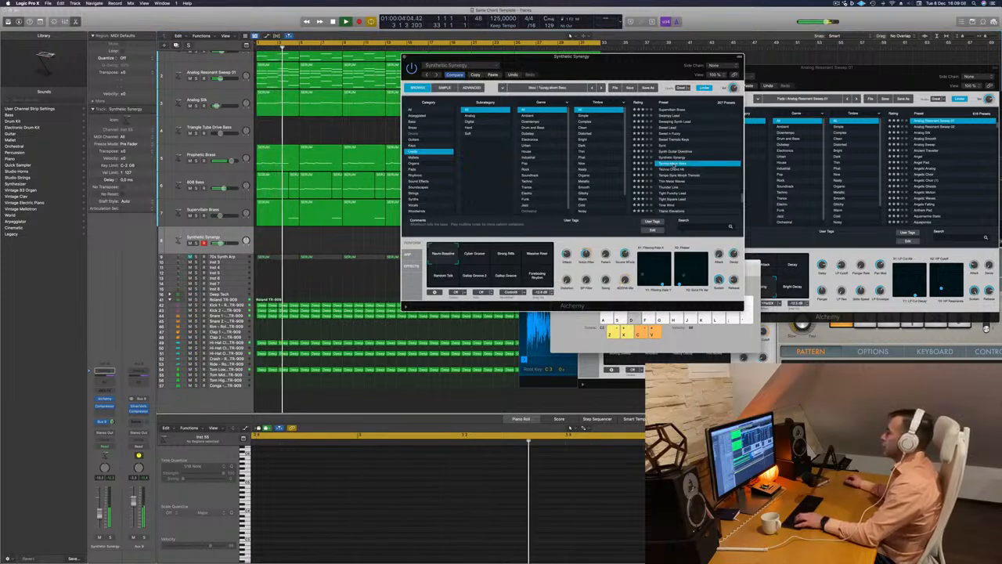
pyautogui.click(673, 169)
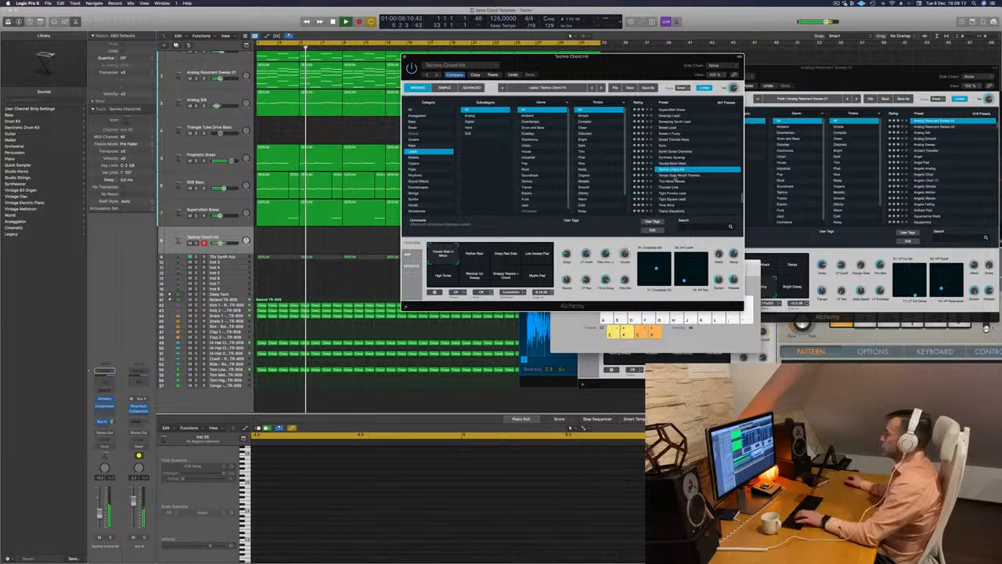
pyautogui.click(675, 175)
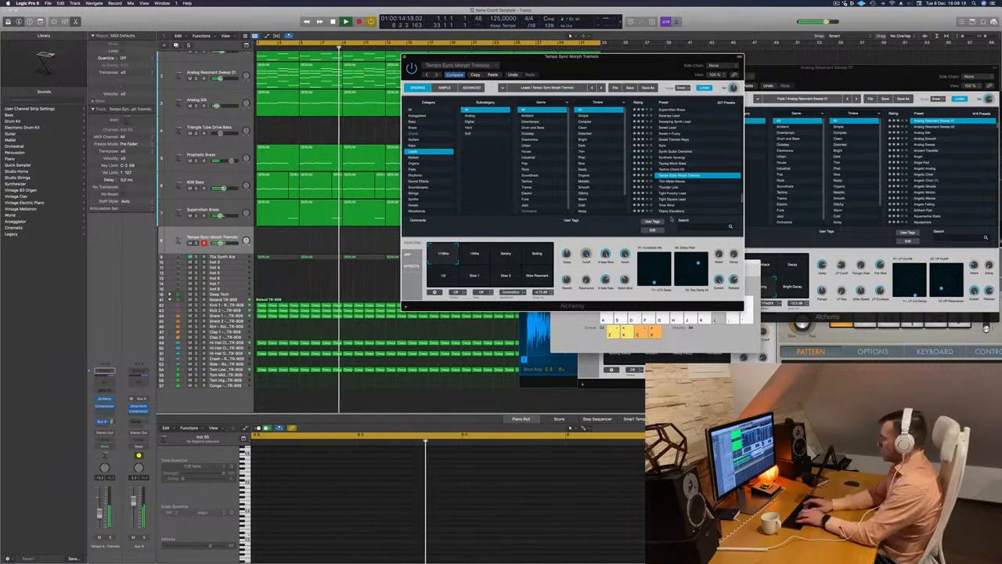
# Show the Musical Typing keyboard, shift its octave range and play test notes with Tempo Sync Morph Tremolo
pyautogui.press('super+k')
pyautogui.press('l')
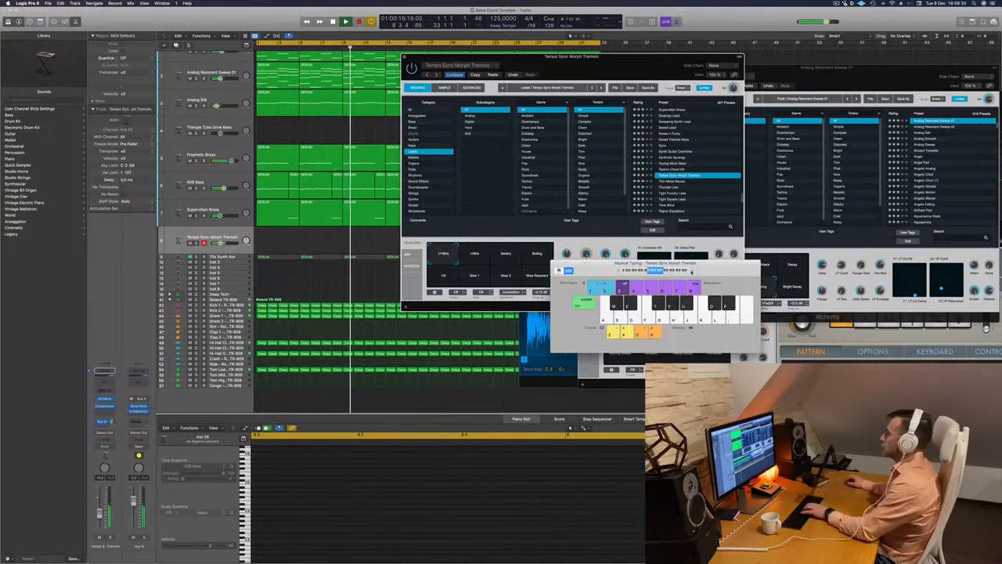
pyautogui.click(692, 271)
pyautogui.press('l')
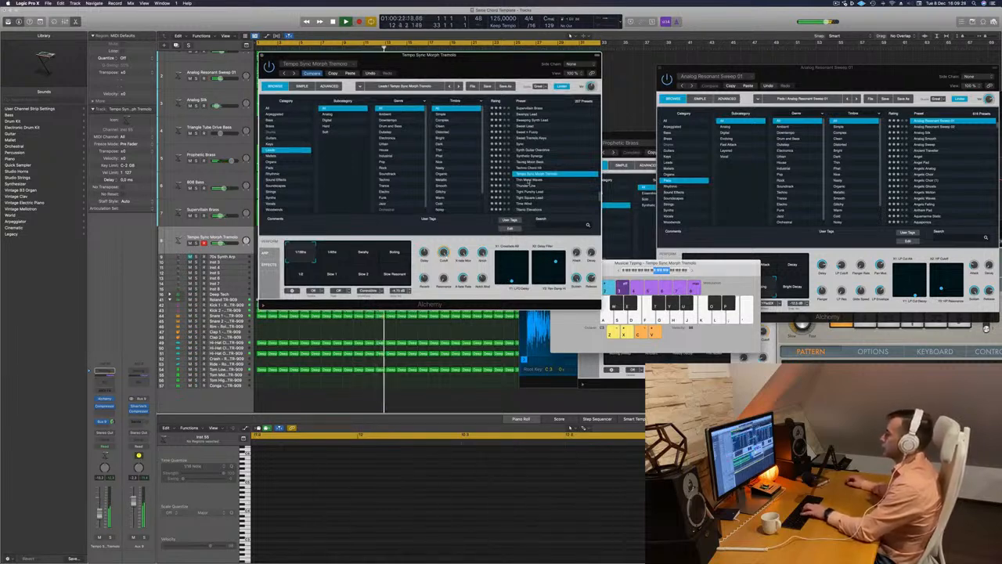
# Audition the other Tempo Sync Morph Tremolo variations, including Boiling and Slow Resonant
pyautogui.click(339, 258)
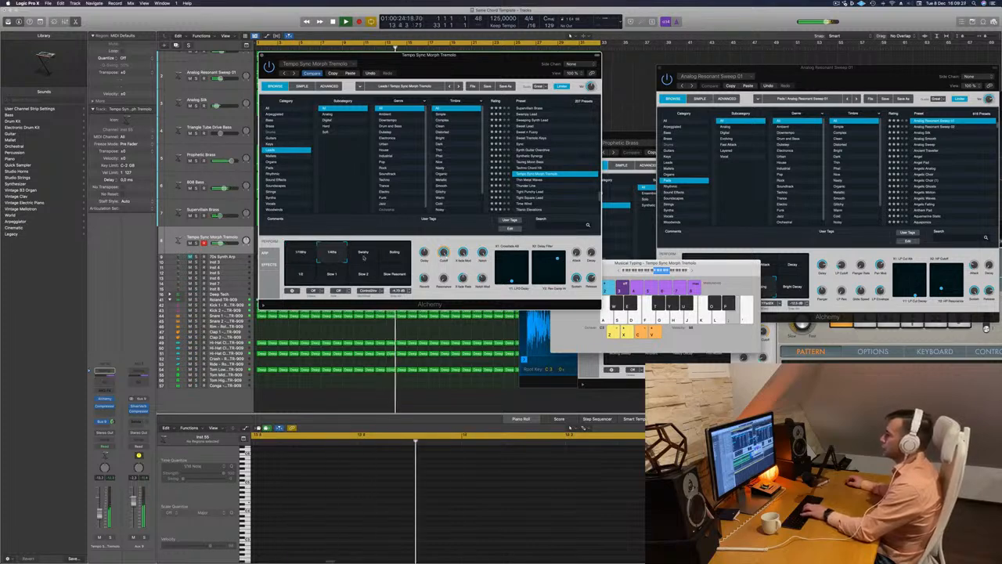
pyautogui.click(366, 257)
pyautogui.click(396, 257)
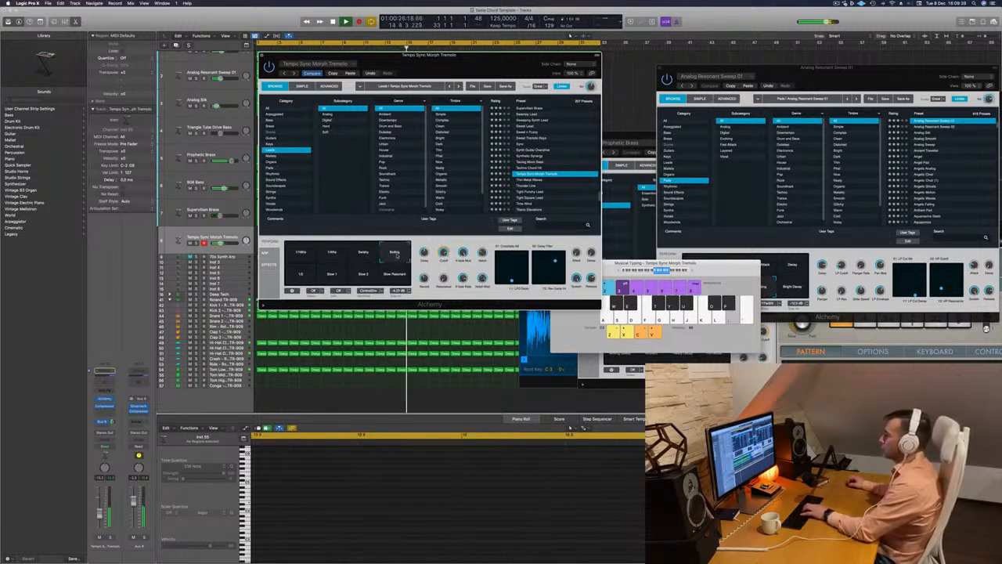
pyautogui.click(397, 259)
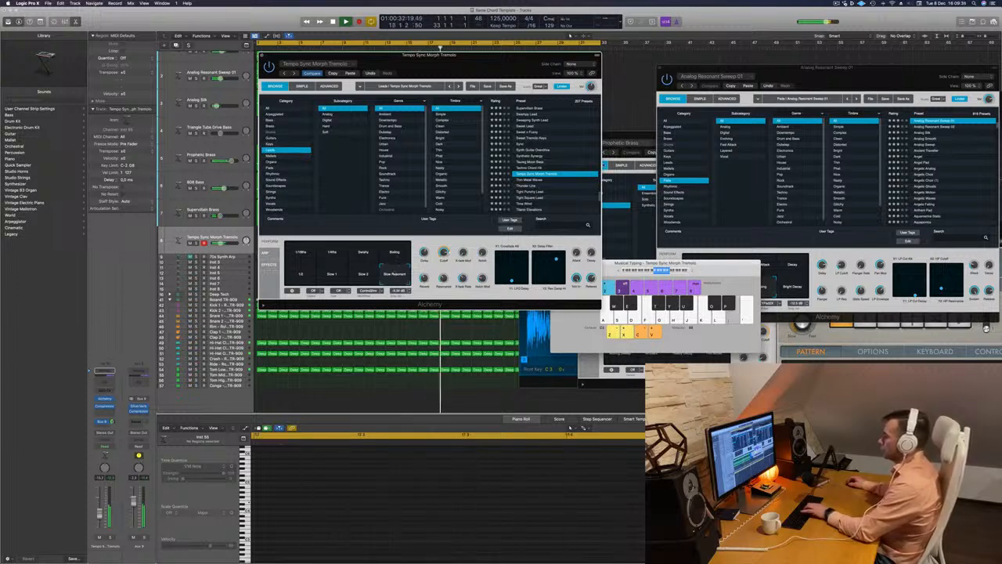
# Try the Thin Metal Waves and Tight Punchy Lead presets, and load Time Wind instead
pyautogui.click(522, 182)
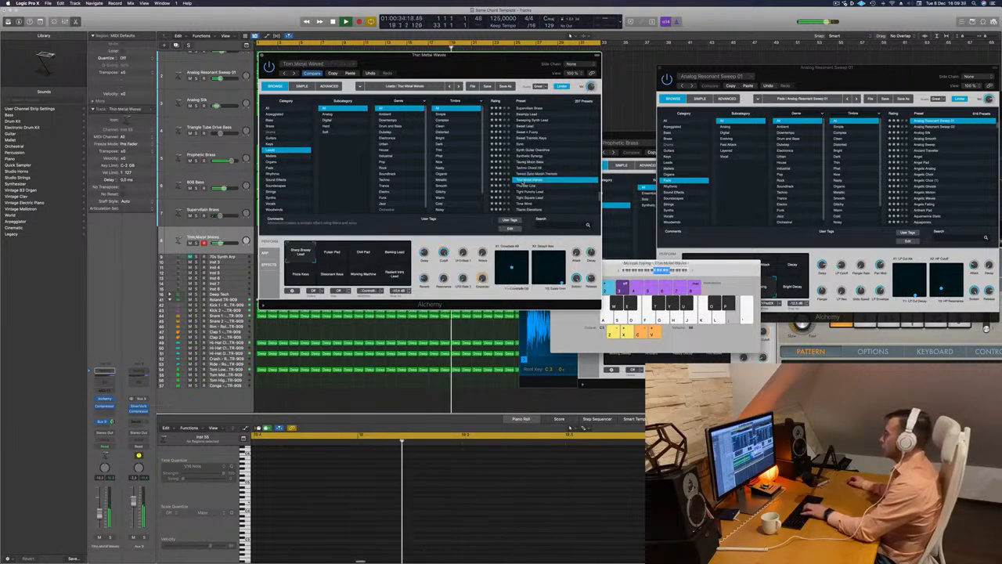
pyautogui.click(522, 185)
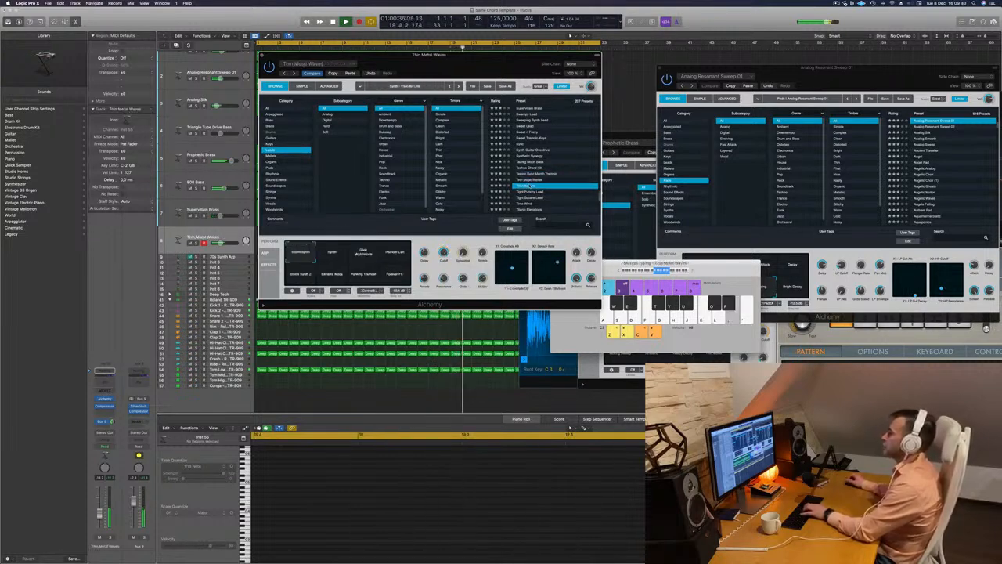
pyautogui.click(526, 191)
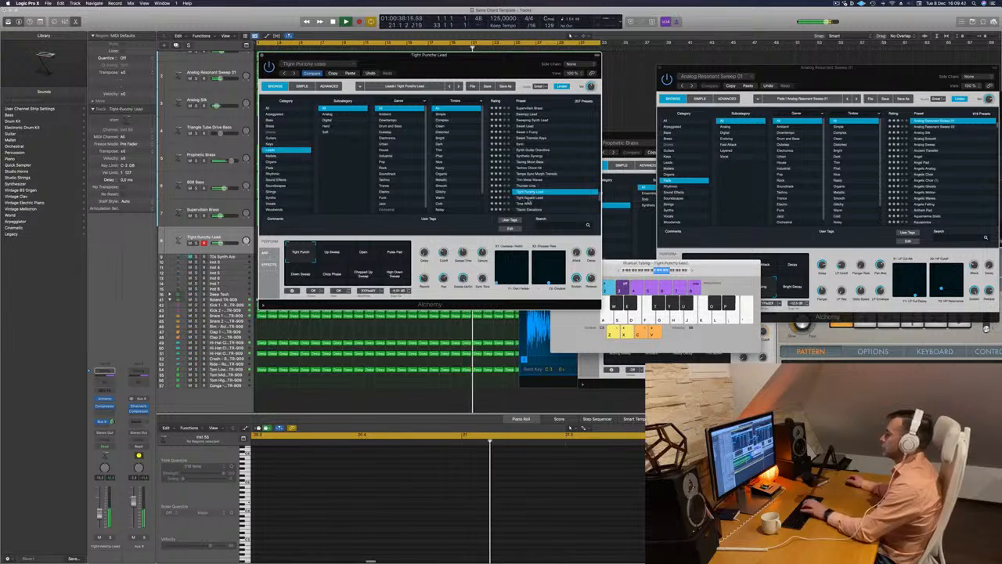
pyautogui.click(537, 204)
pyautogui.scroll(-2, 552, 181)
pyautogui.scroll(4, 554, 179)
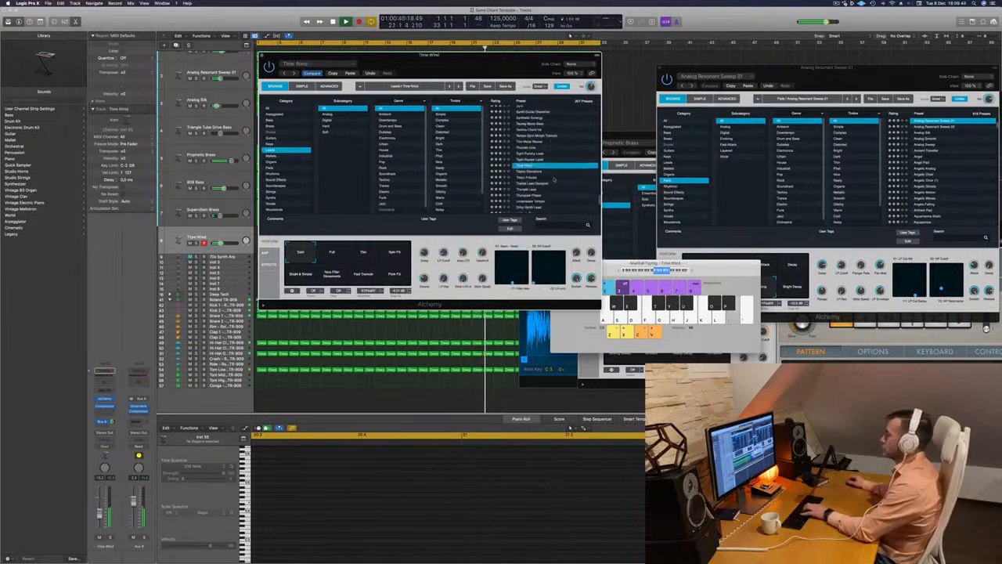
pyautogui.scroll(-4, 553, 180)
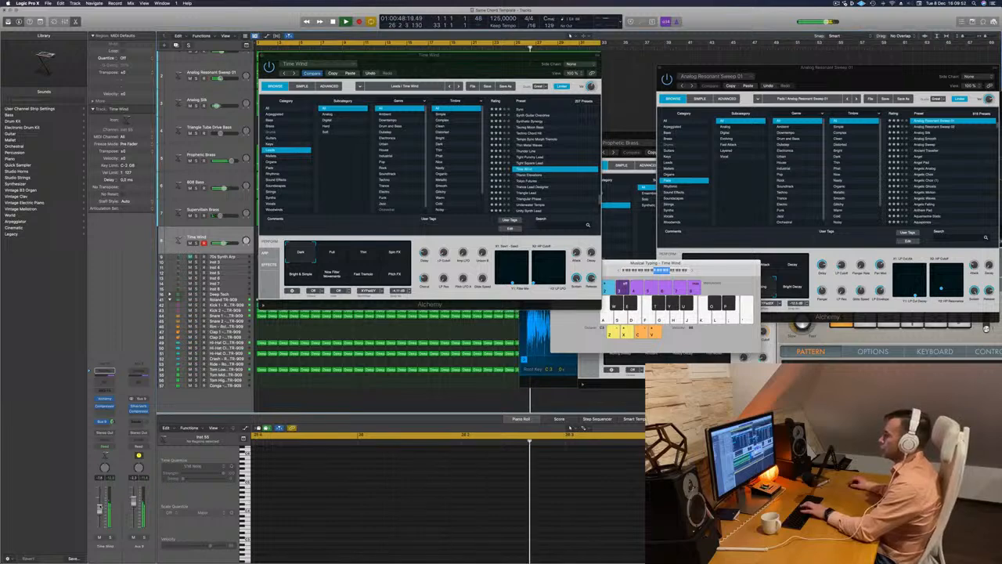
# Play a phrase on Time Wind, choose its Full variation over Thin and lower the track's volume
pyautogui.press(';')
pyautogui.press('k')
pyautogui.press('j')
pyautogui.press('k')
pyautogui.press('l')
pyautogui.press(';')
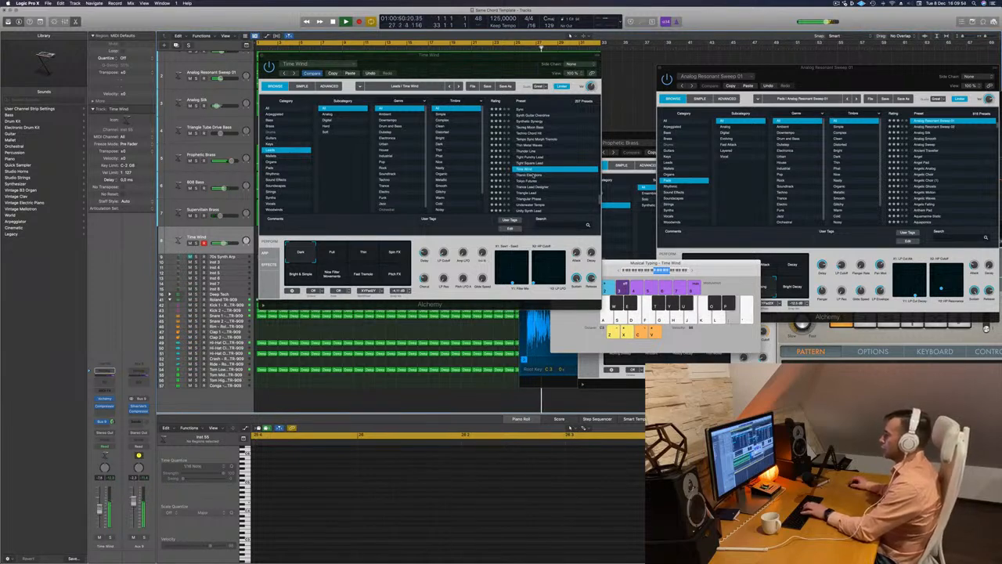
pyautogui.click(348, 255)
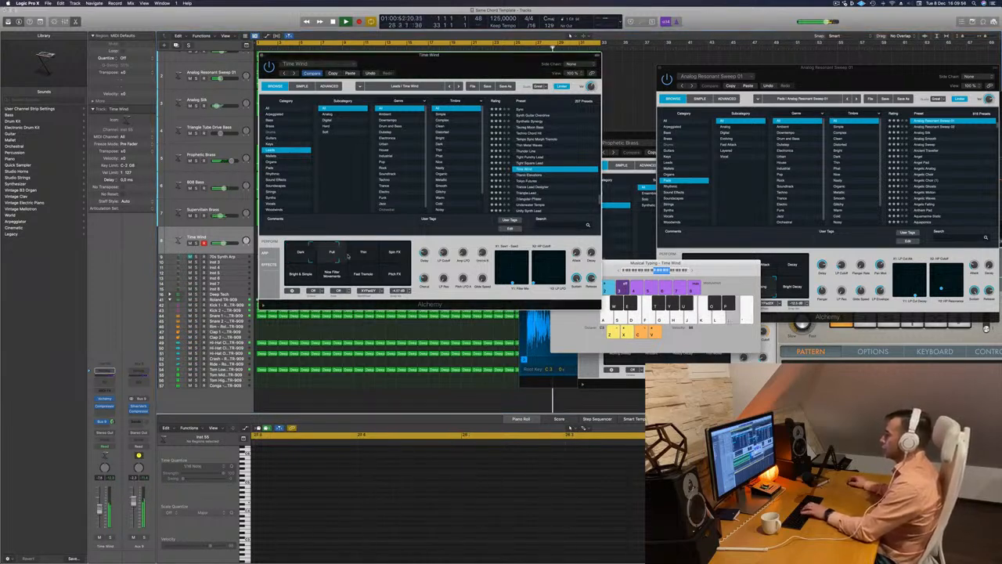
pyautogui.click(361, 256)
pyautogui.click(332, 253)
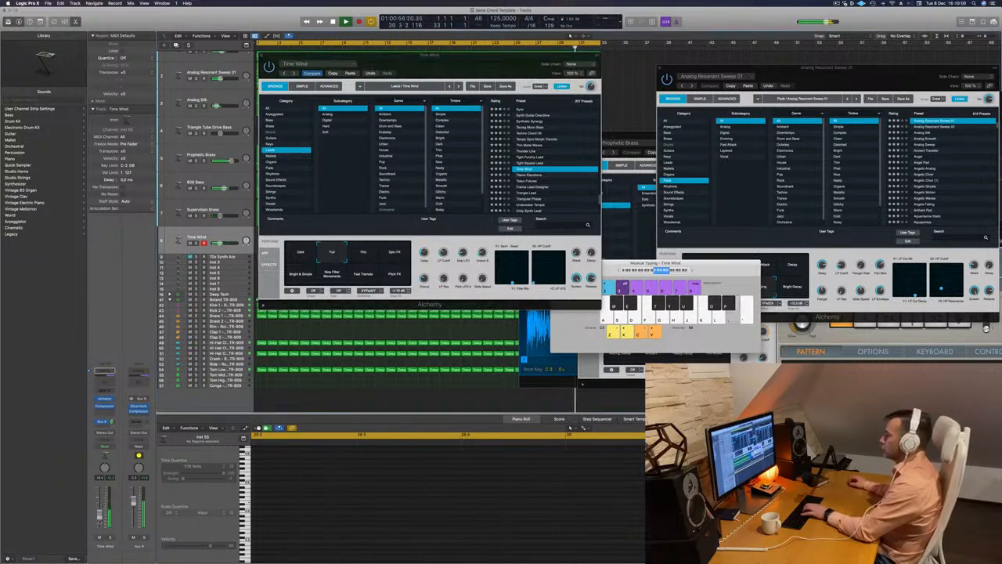
# Rehearse a lead melody over the playing track with Time Wind's Full variation
pyautogui.press('a')
pyautogui.press('s')
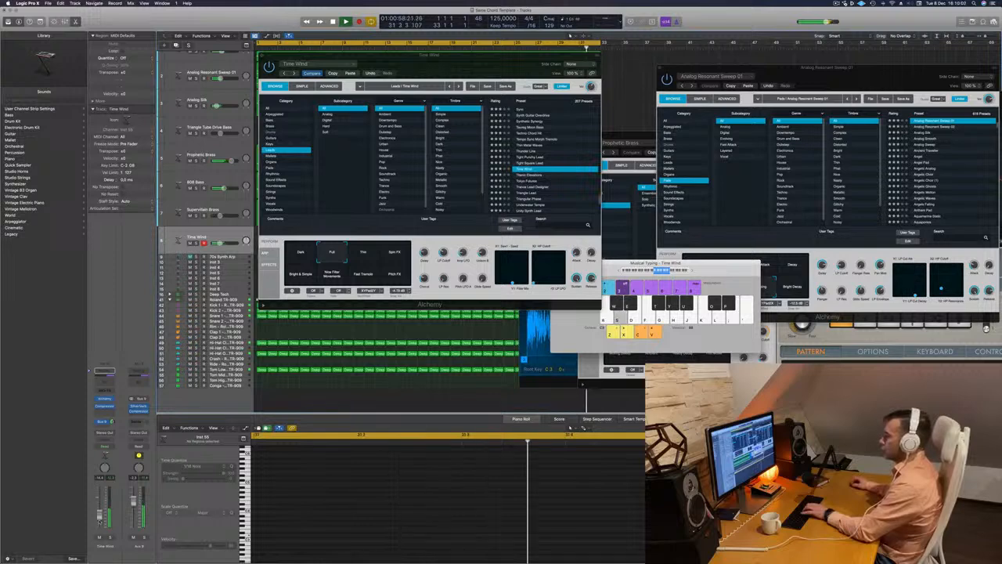
pyautogui.press('d')
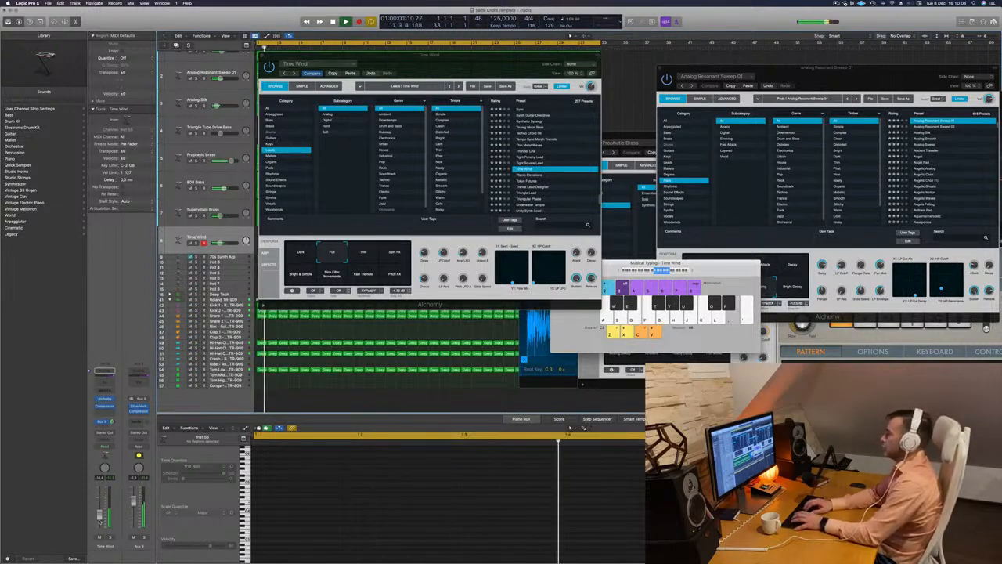
pyautogui.press('k')
pyautogui.press('k')
pyautogui.press('k')
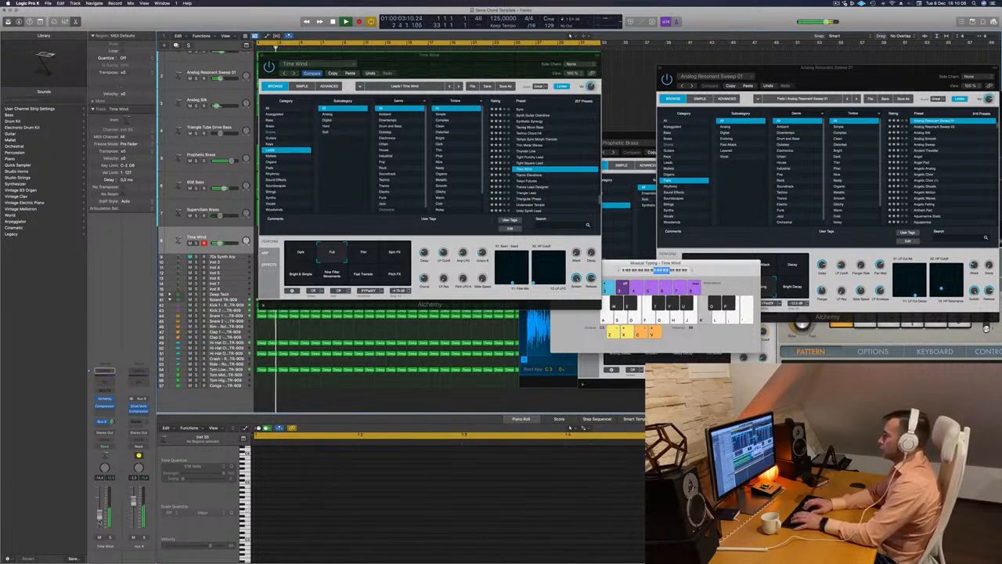
pyautogui.press('d')
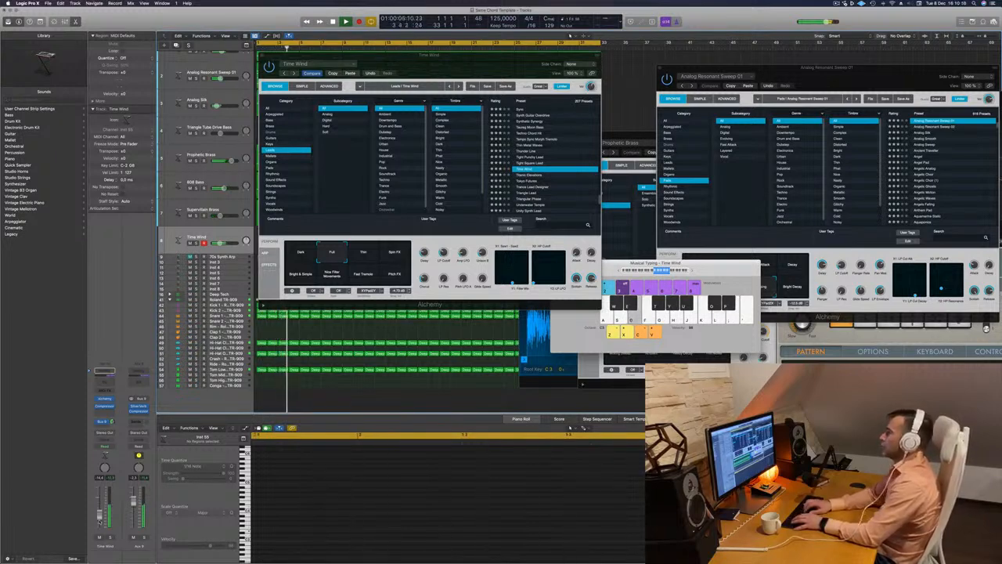
pyautogui.press('d')
pyautogui.press('s')
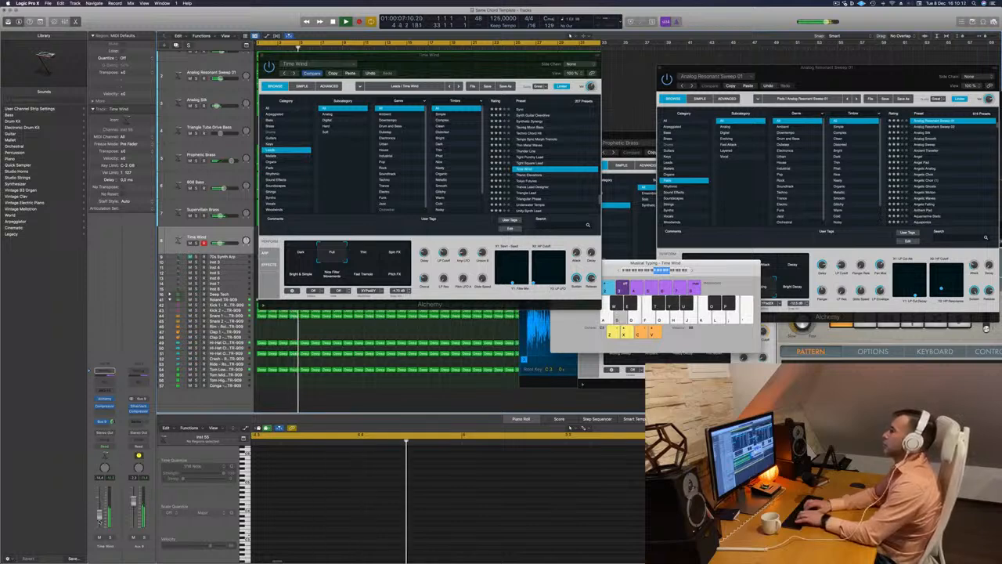
pyautogui.press(';')
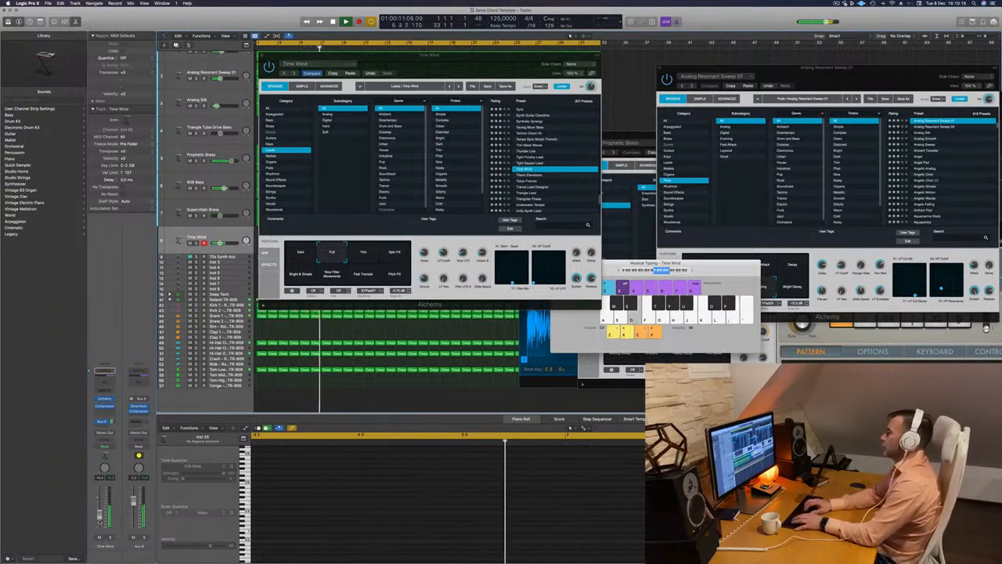
pyautogui.press('d')
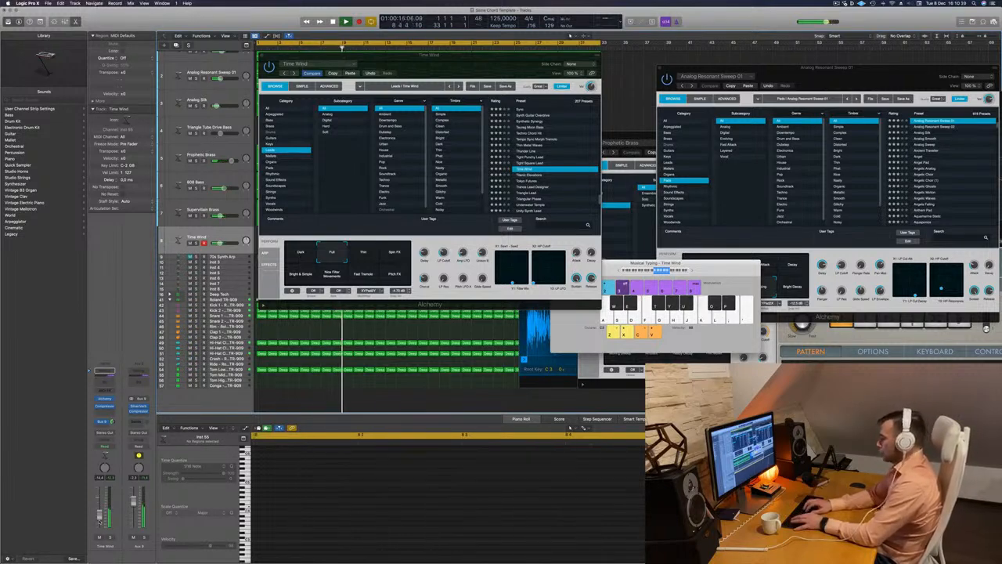
pyautogui.press('d')
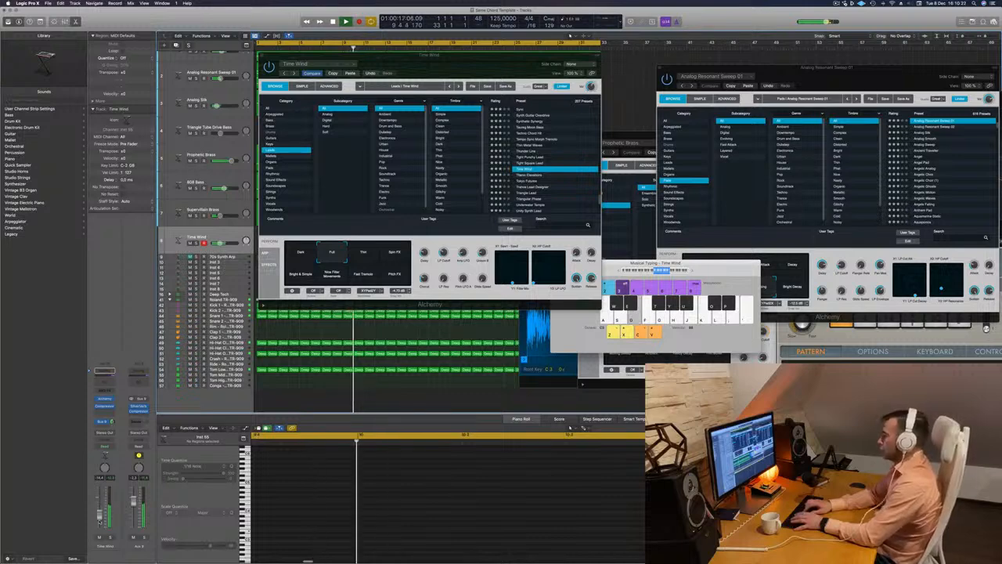
# Record a take of alternating high and low lead notes on the Time Wind track over the playing arrangement
pyautogui.press('r')
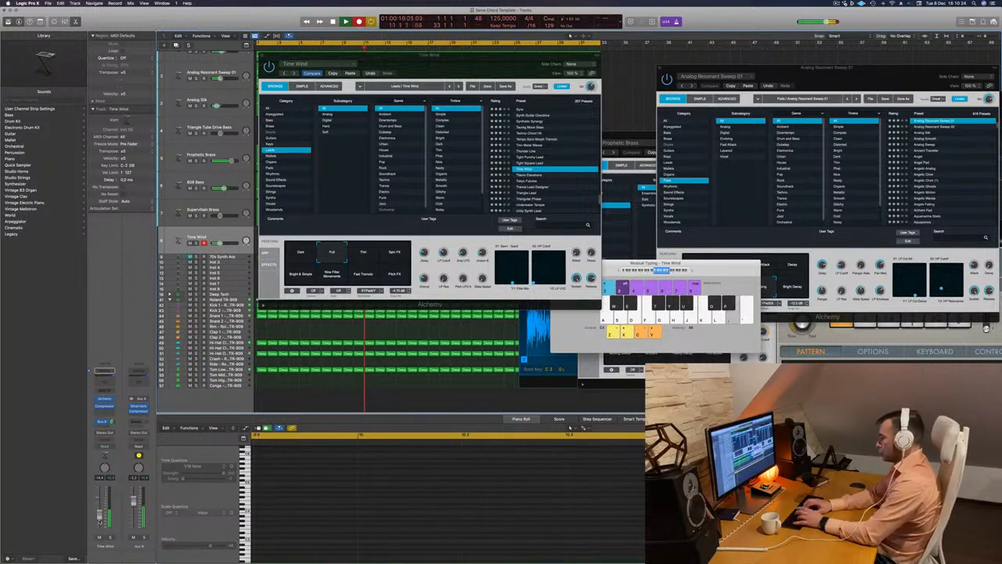
pyautogui.press('d')
pyautogui.press(';')
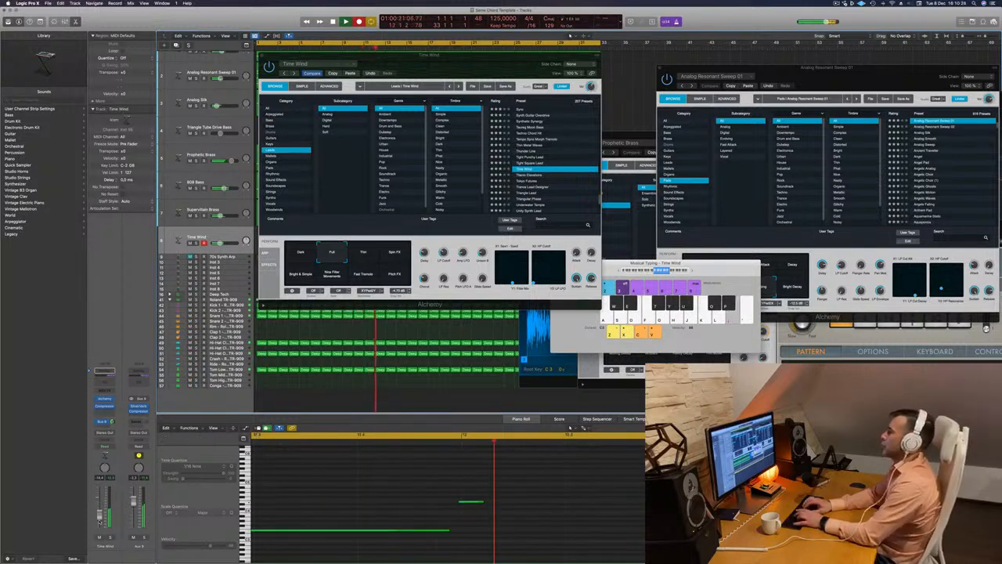
pyautogui.press('d')
pyautogui.press('l')
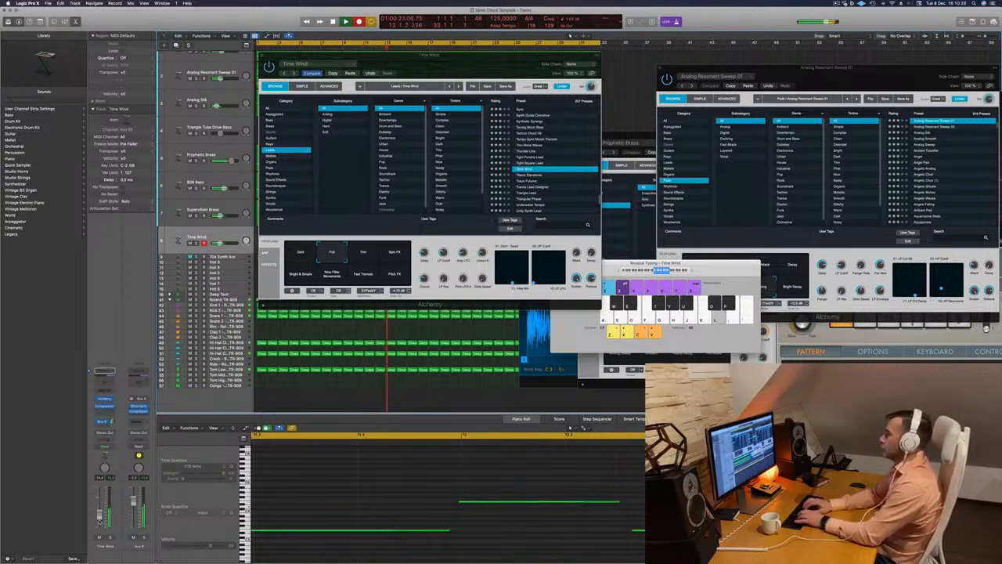
pyautogui.press('d')
pyautogui.press(';')
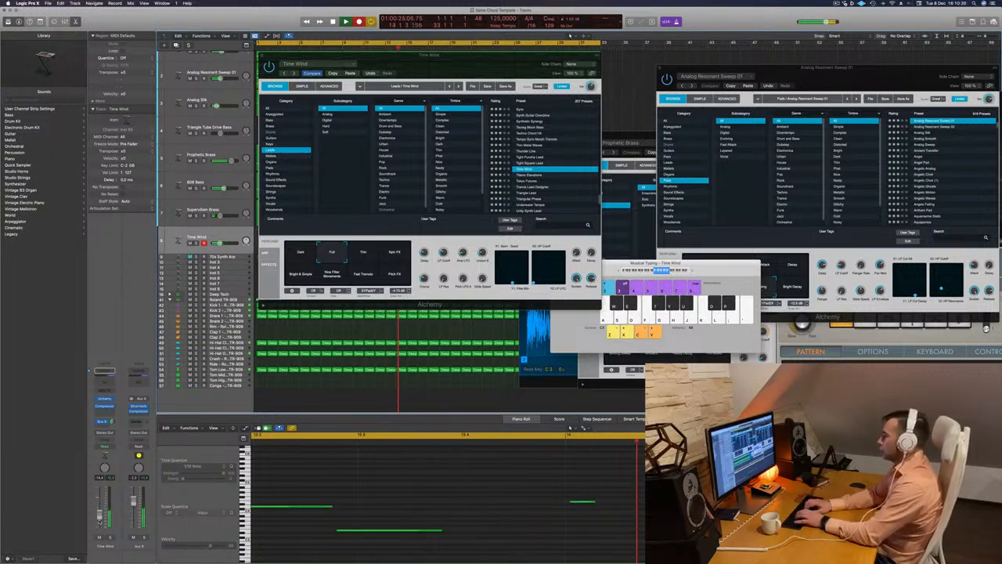
pyautogui.press('d')
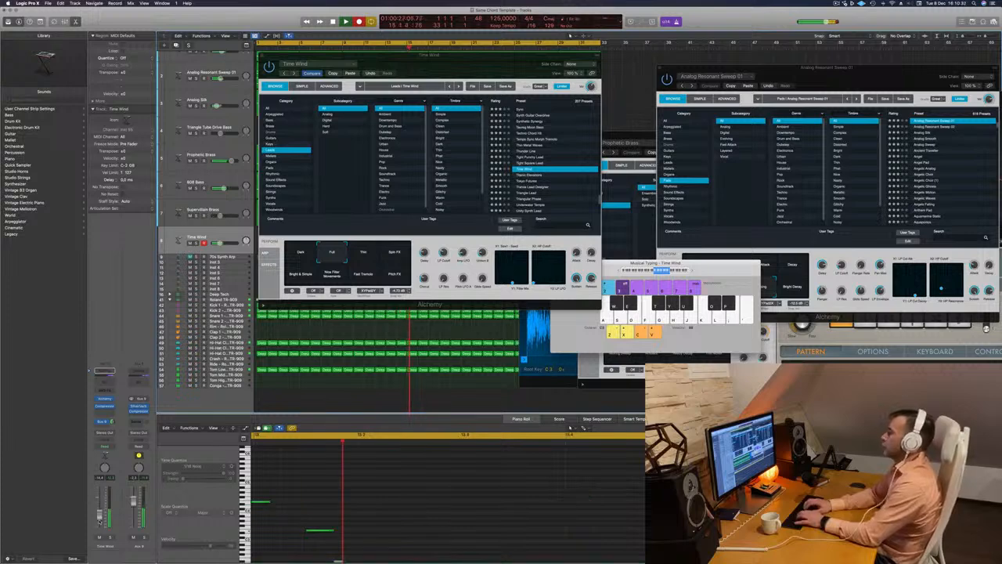
pyautogui.press(';')
pyautogui.press('d')
pyautogui.press(';')
pyautogui.press('d')
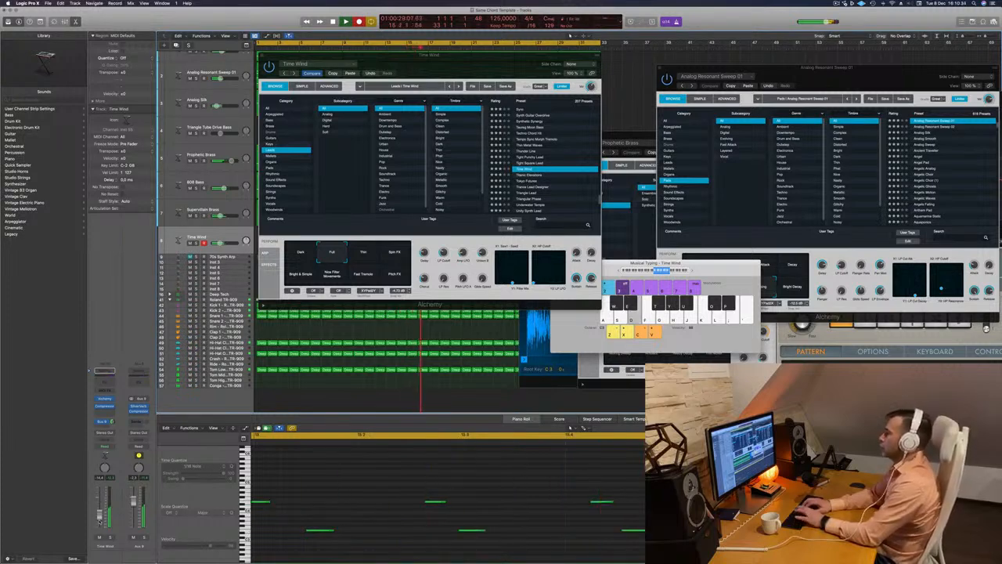
pyautogui.press('d')
pyautogui.press(';')
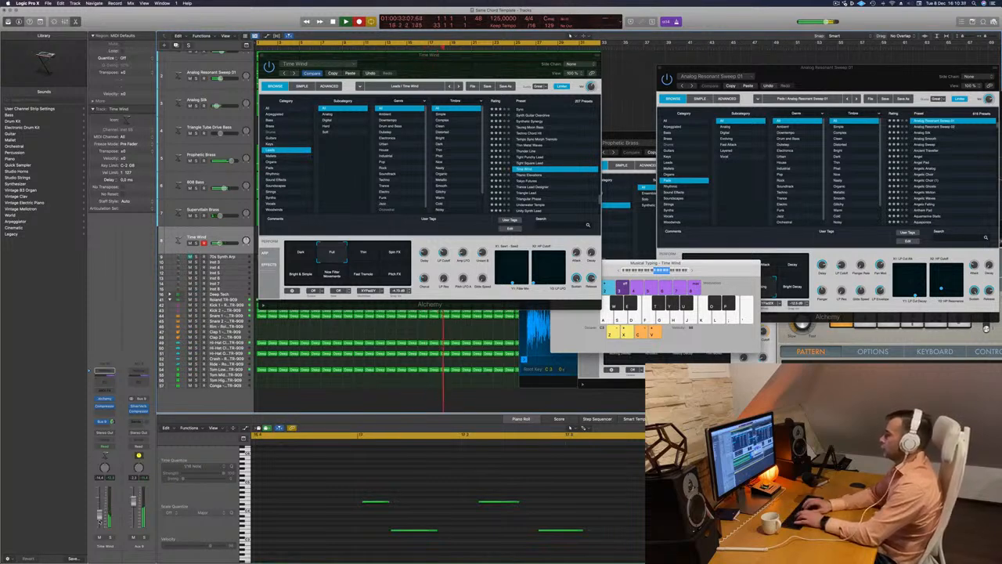
pyautogui.press(';')
pyautogui.press('d')
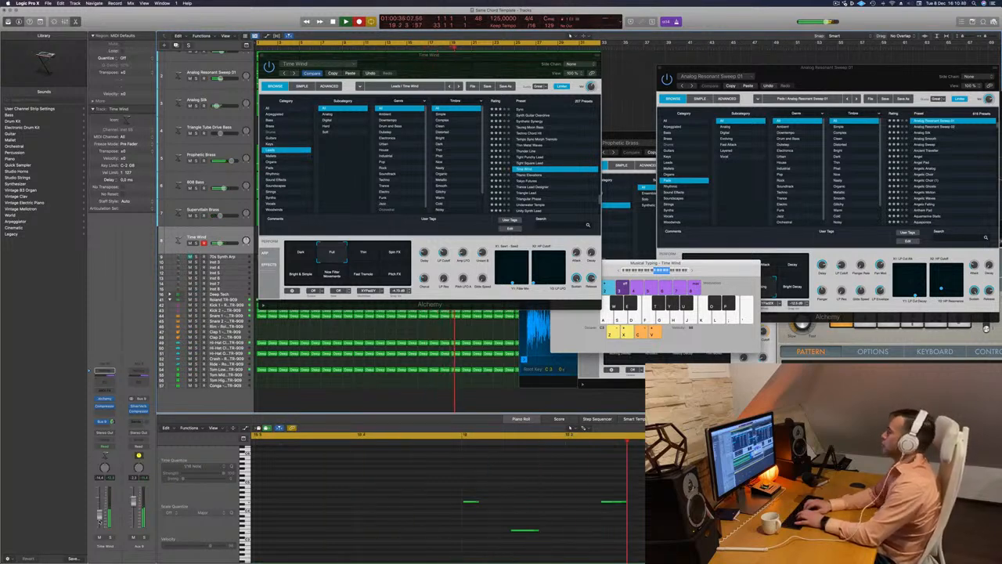
pyautogui.press(';')
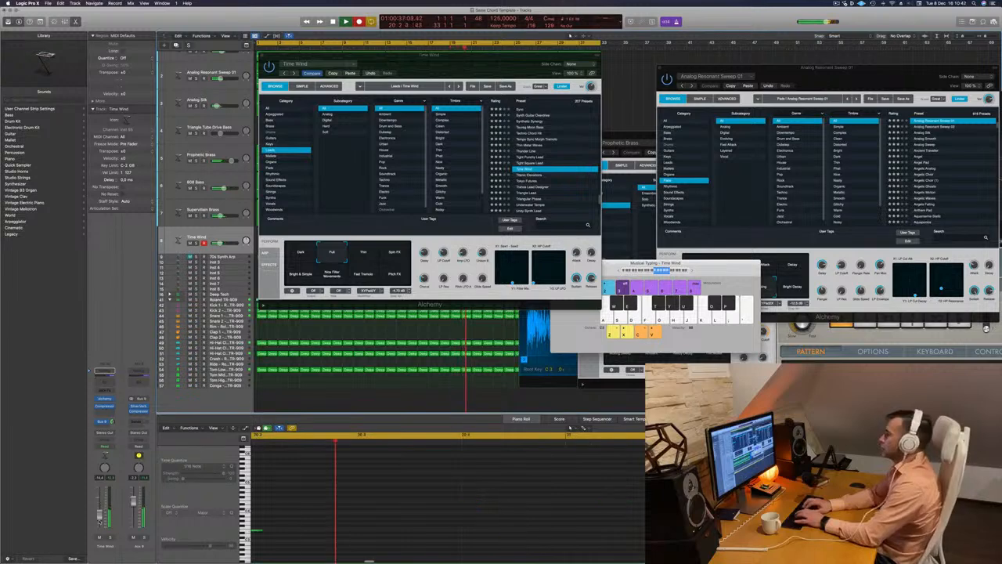
pyautogui.press('k')
pyautogui.press('space')
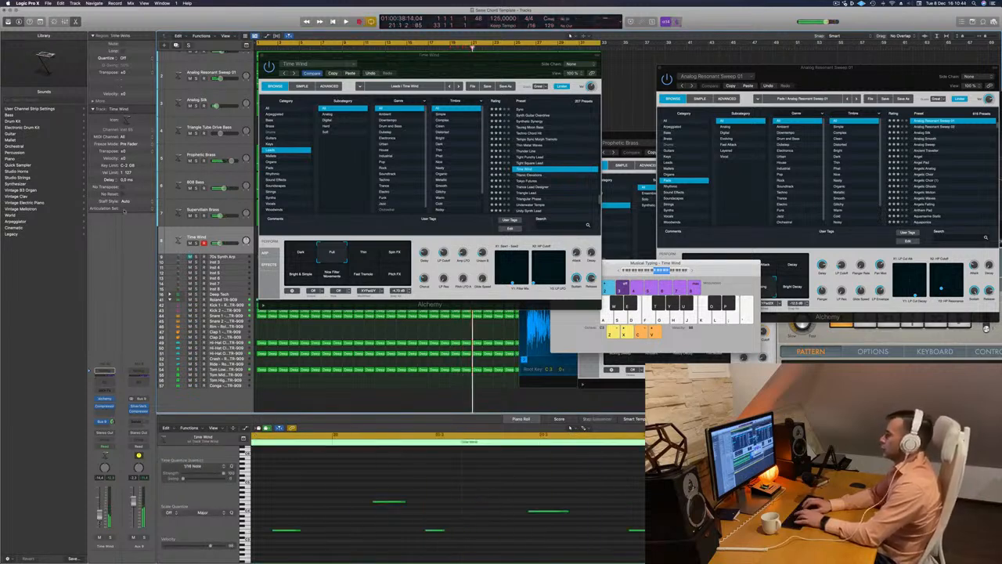
# Move the Alchemy window aside, split the recorded Time Wind region at bar 19 and keep only its last two bars, placed at bar 1
pyautogui.moveTo(442, 65); pyautogui.dragTo(809, 97)
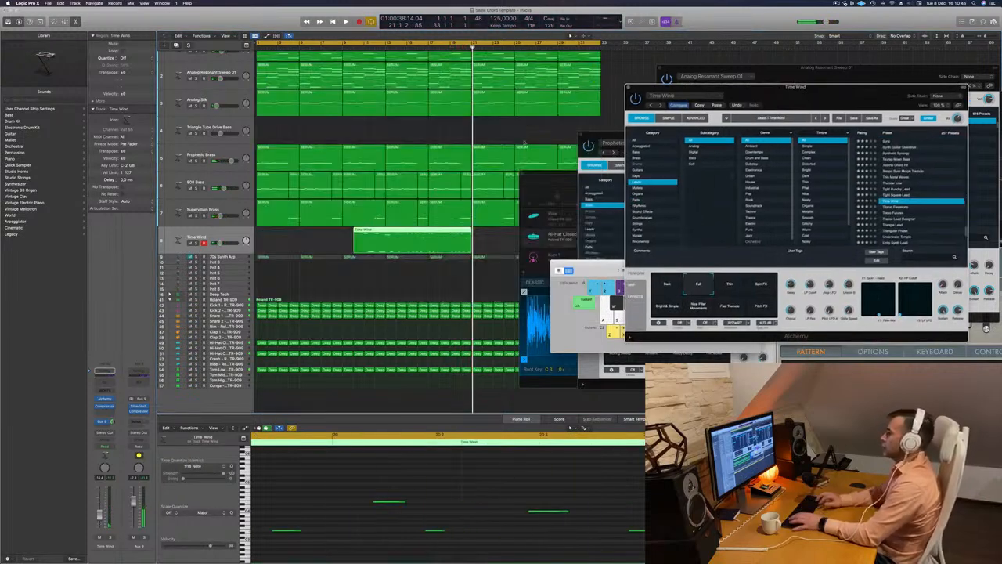
pyautogui.keyDown('super'); pyautogui.click(450, 233); pyautogui.keyUp('super')
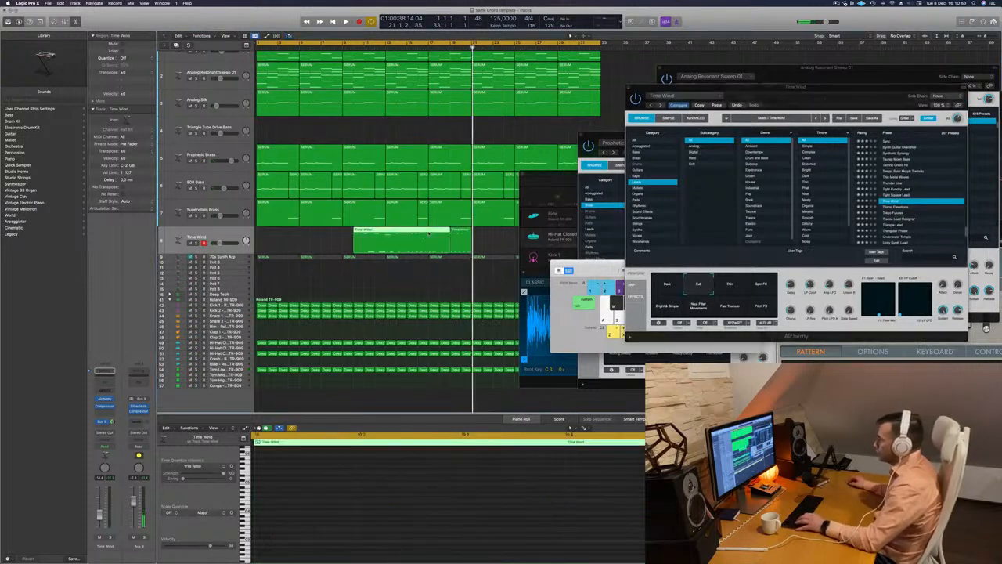
pyautogui.press('Return')
pyautogui.moveTo(421, 233); pyautogui.dragTo(266, 235)
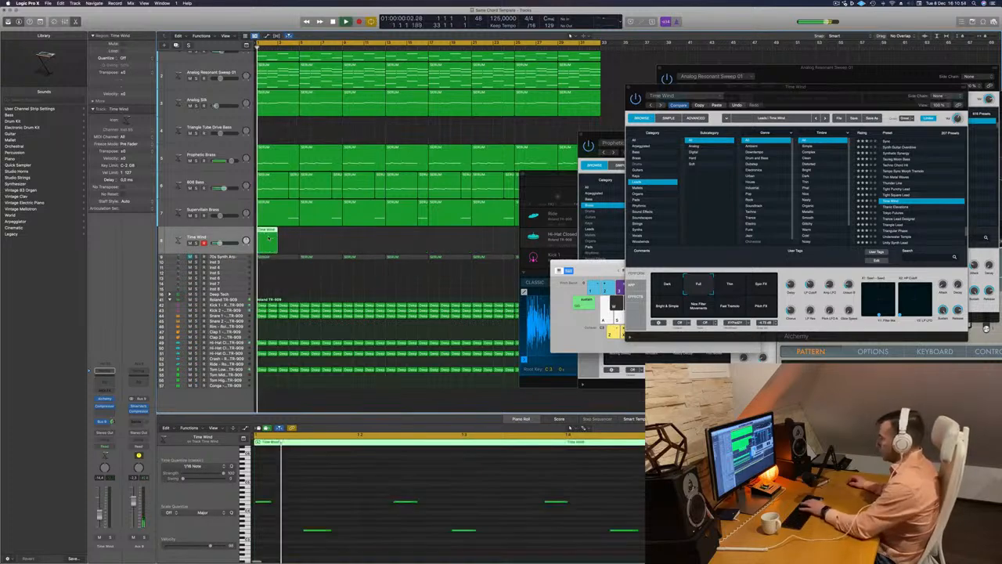
# Quantize all notes of the two-bar Time Wind phrase to 1/16 and play it back from the beginning
pyautogui.press('space')
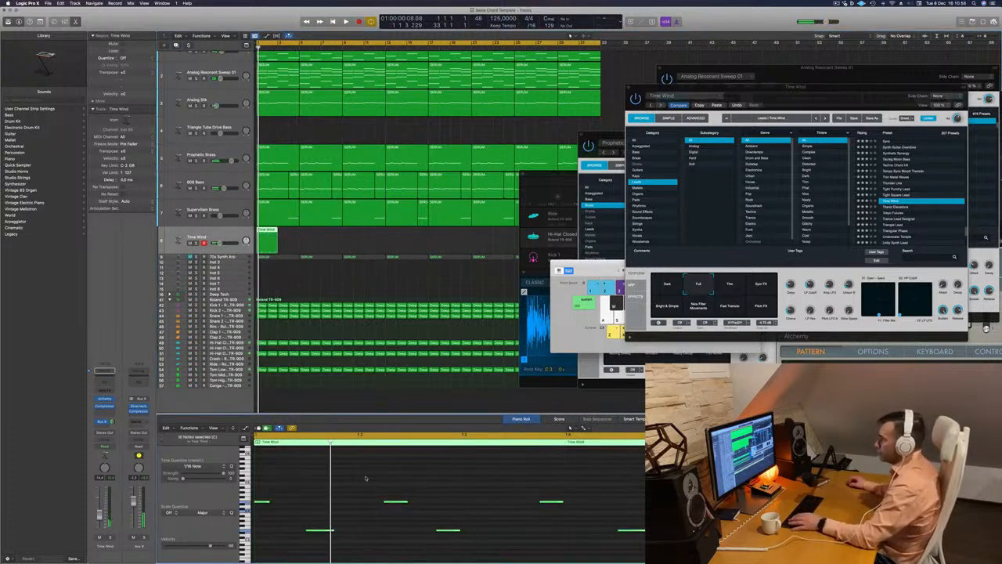
pyautogui.press('space')
pyautogui.scroll(-3, 363, 475)
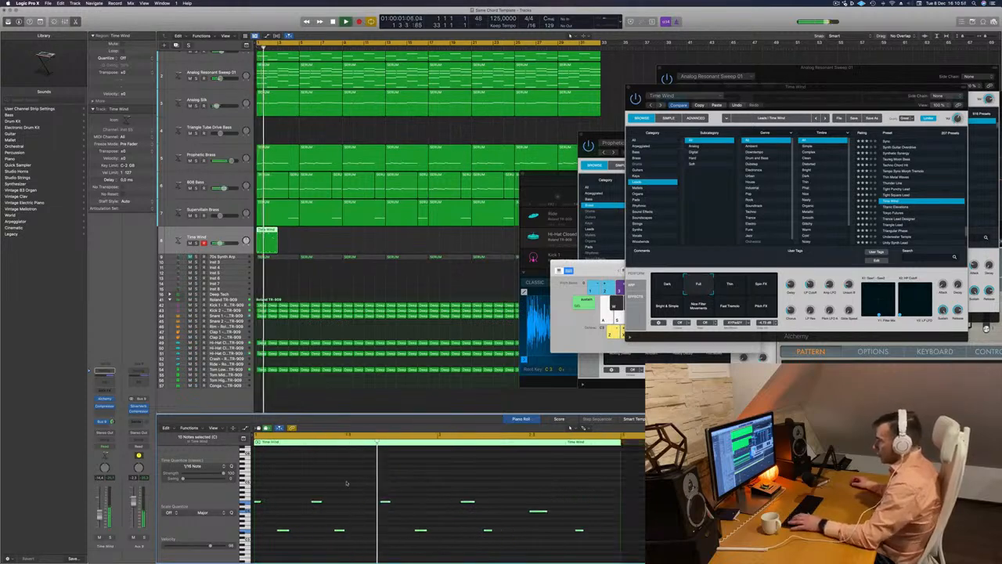
pyautogui.press('space')
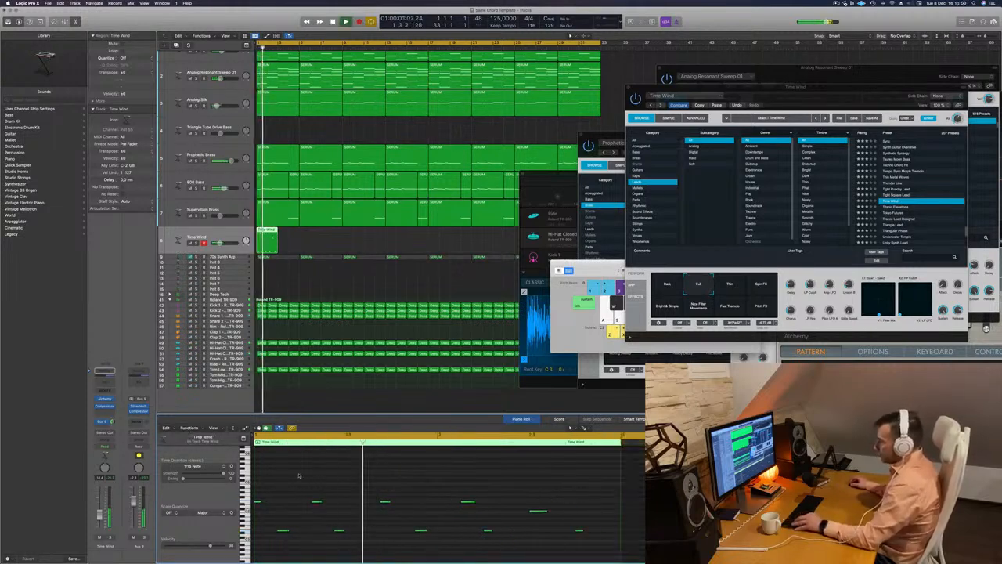
pyautogui.press('space')
pyautogui.press('space')
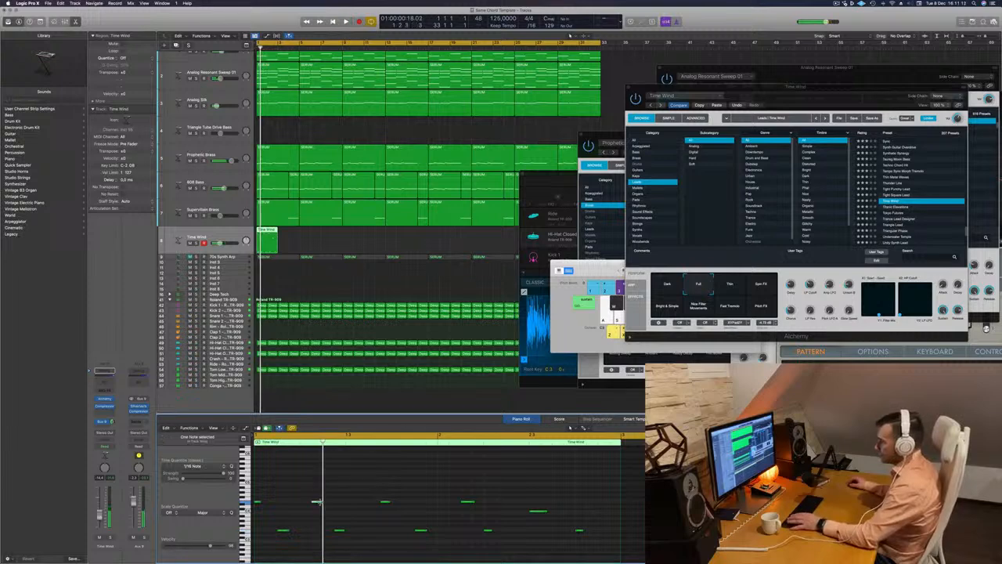
# Try the phrase's second high note a sixteenth earlier during playback, and shift it back
pyautogui.hotkey('alt', 'Left')
pyautogui.hotkey('alt', 'Left')
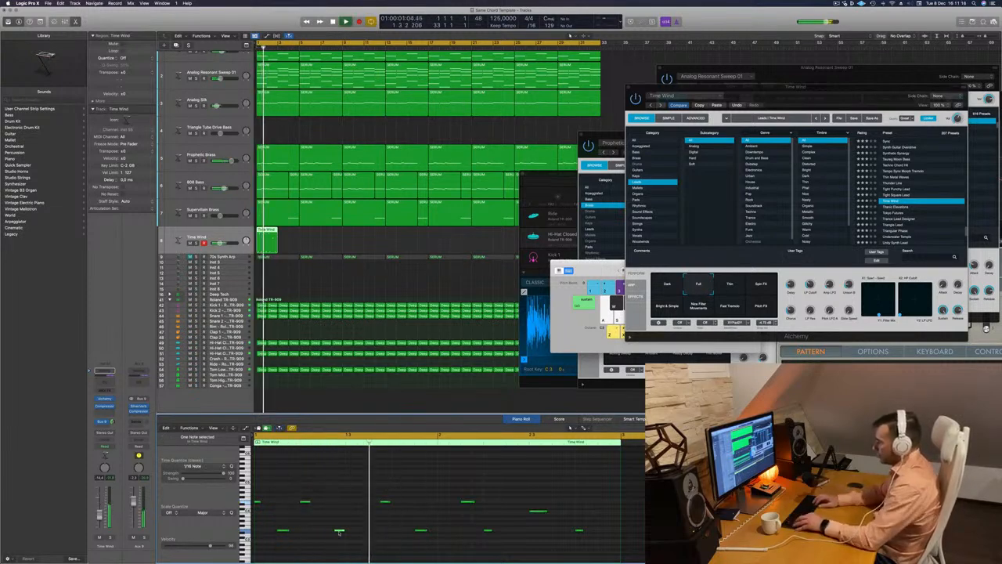
pyautogui.click(339, 531)
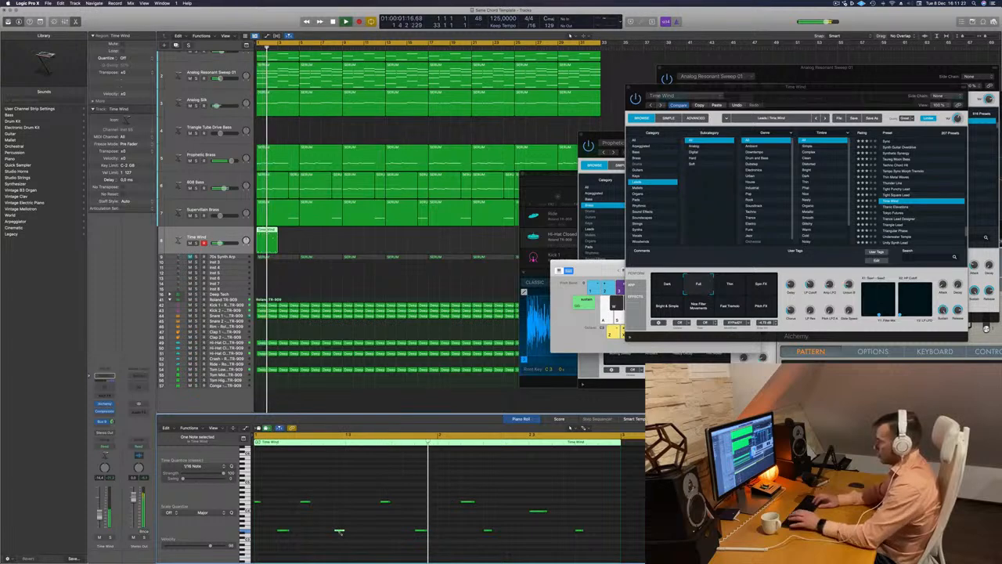
pyautogui.press('Left')
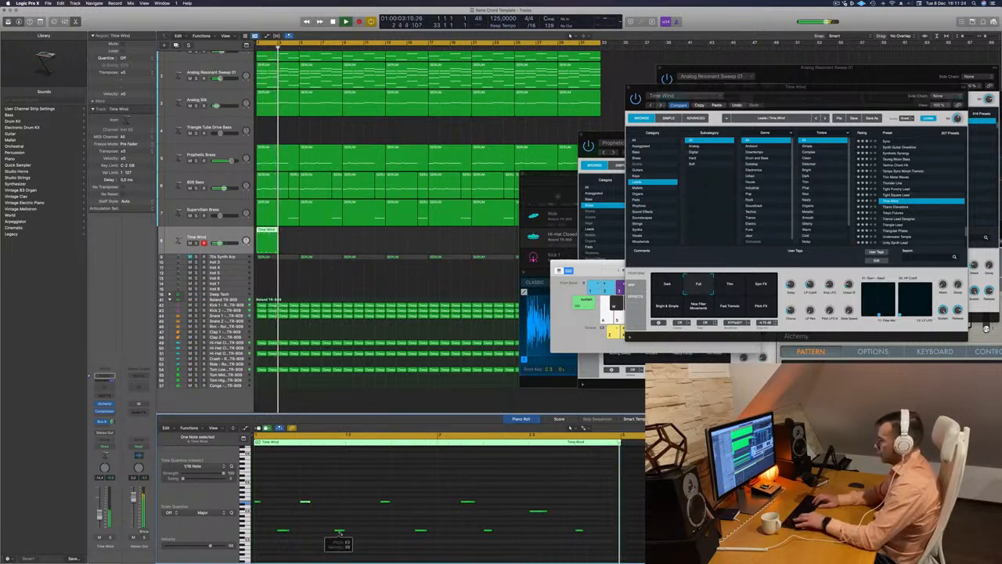
pyautogui.hotkey('alt', 'Right')
pyautogui.press('space')
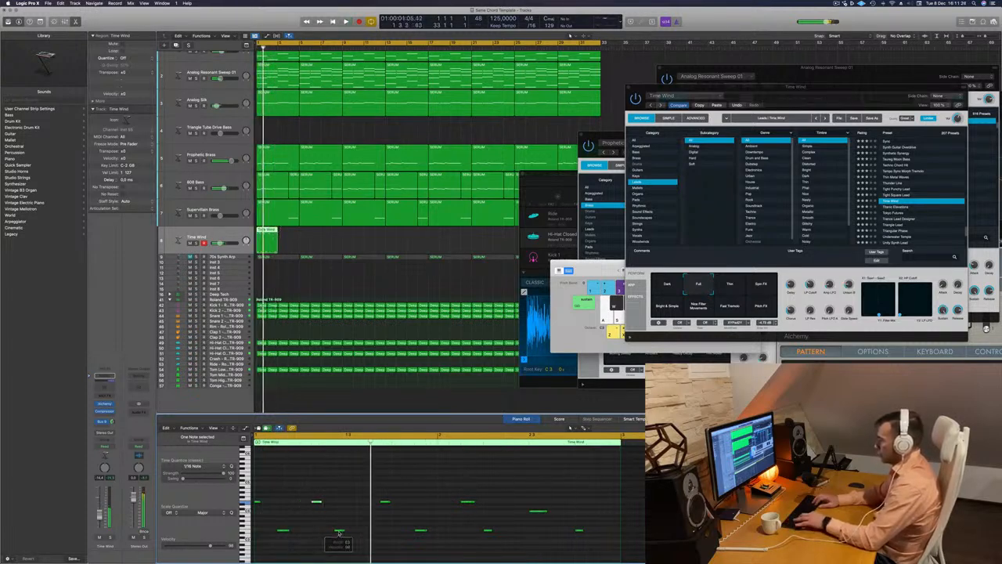
# Play the phrase again and delete its region from the Time Wind track
pyautogui.press('space')
pyautogui.press('space')
pyautogui.press('space')
pyautogui.press('space')
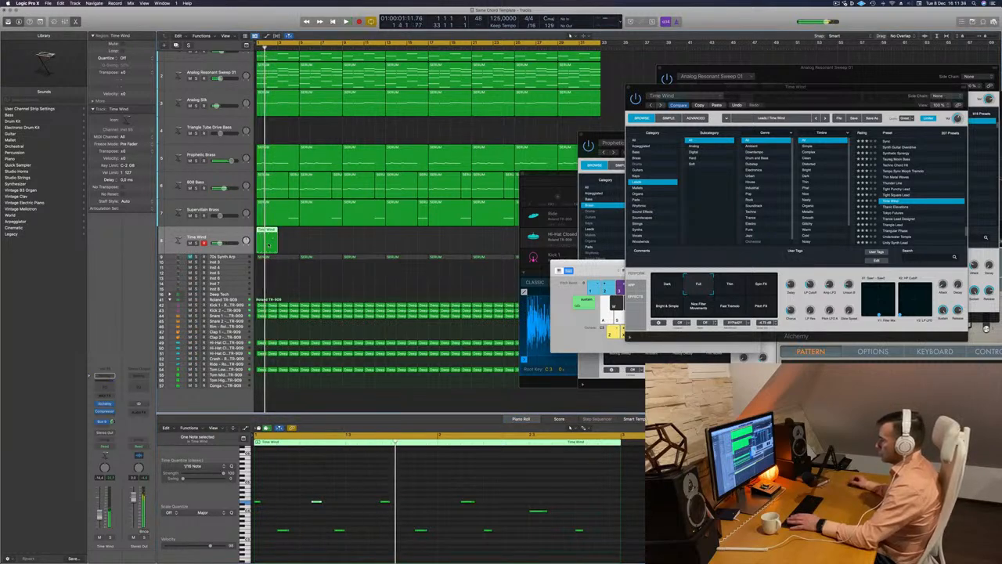
pyautogui.press('Delete')
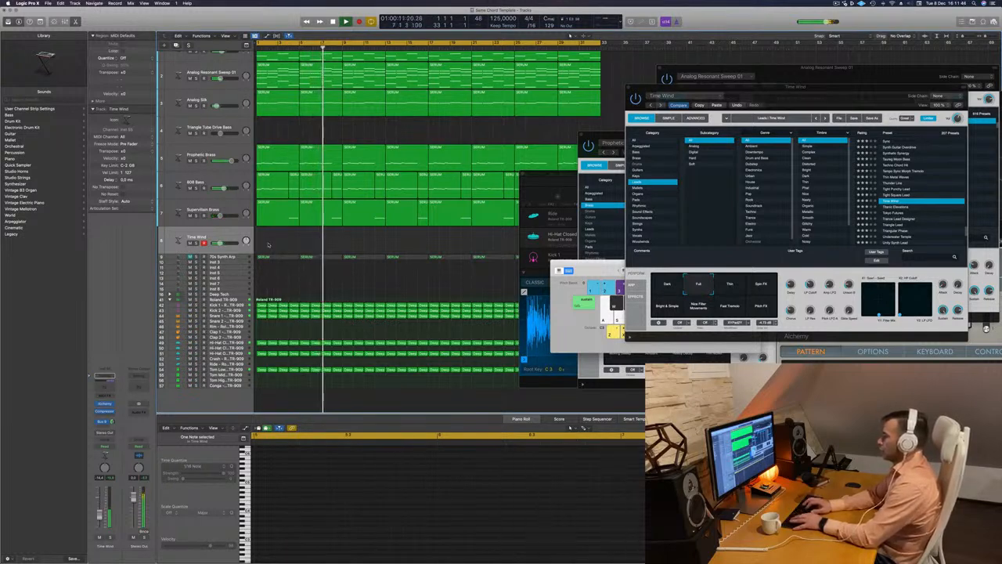
# Record a new Time Wind melody take and keep only its last three bars, moved to bar 1
pyautogui.press('r')
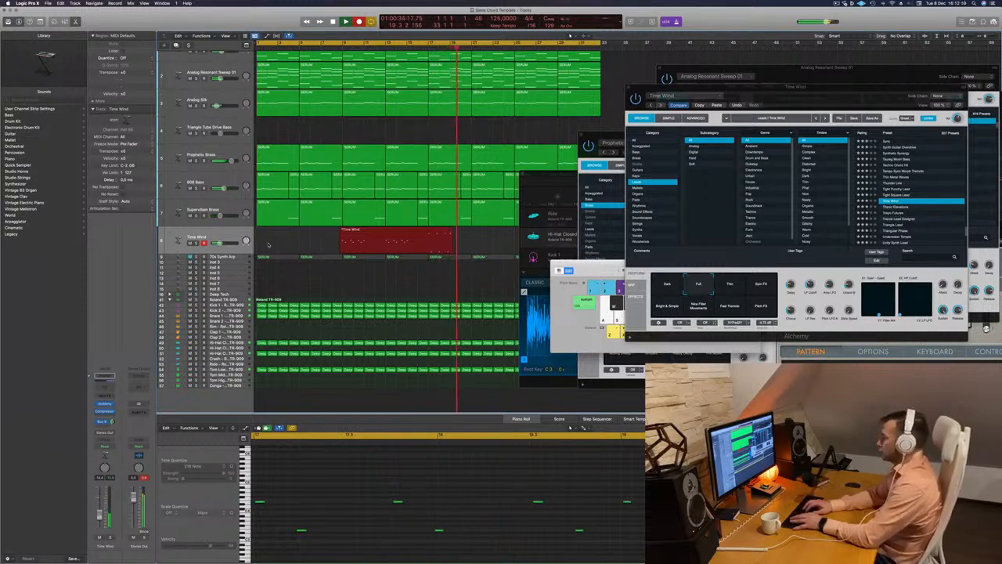
pyautogui.press('space')
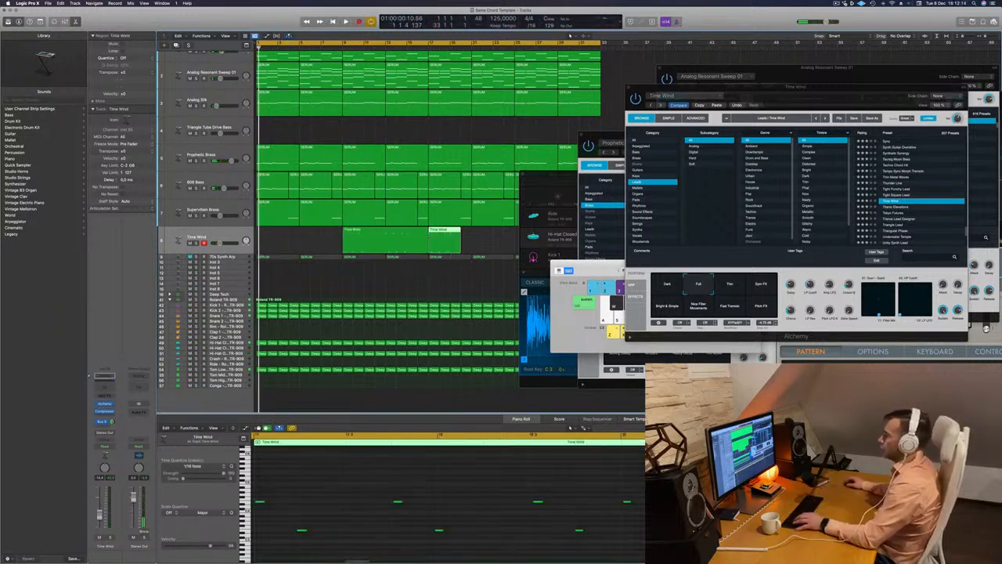
pyautogui.click(406, 229)
pyautogui.press('Delete')
pyautogui.moveTo(439, 229); pyautogui.dragTo(266, 235)
pyautogui.press('space')
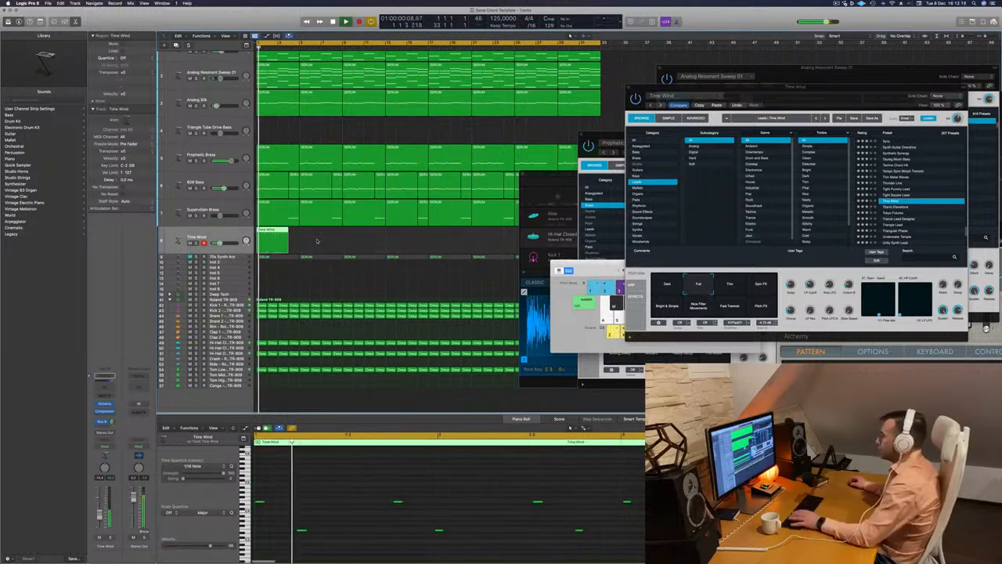
# Lower the phrase's last high note to the low notes' pitch, quantize all notes to 1/16, and play the phrase back
pyautogui.press('Return')
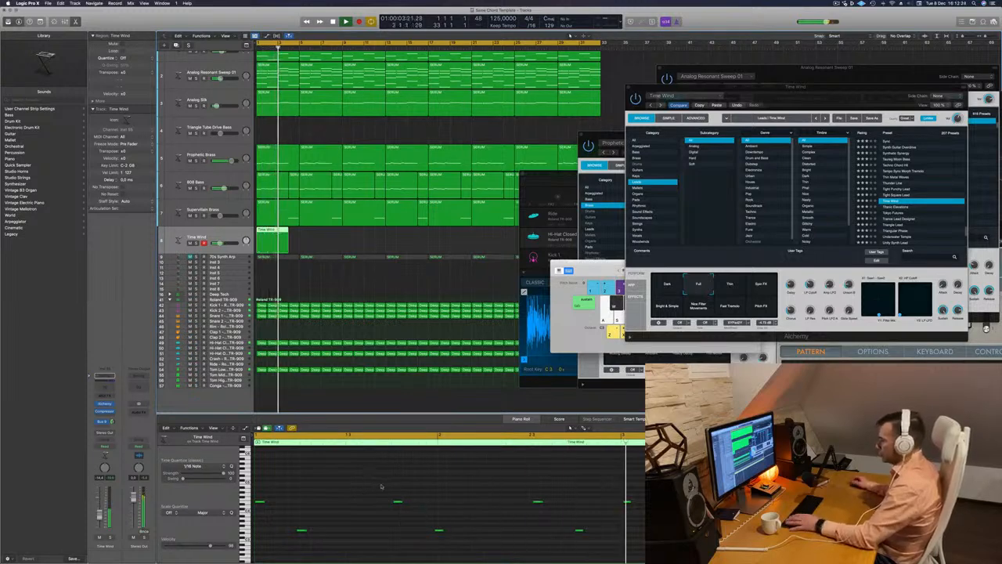
pyautogui.click(627, 501)
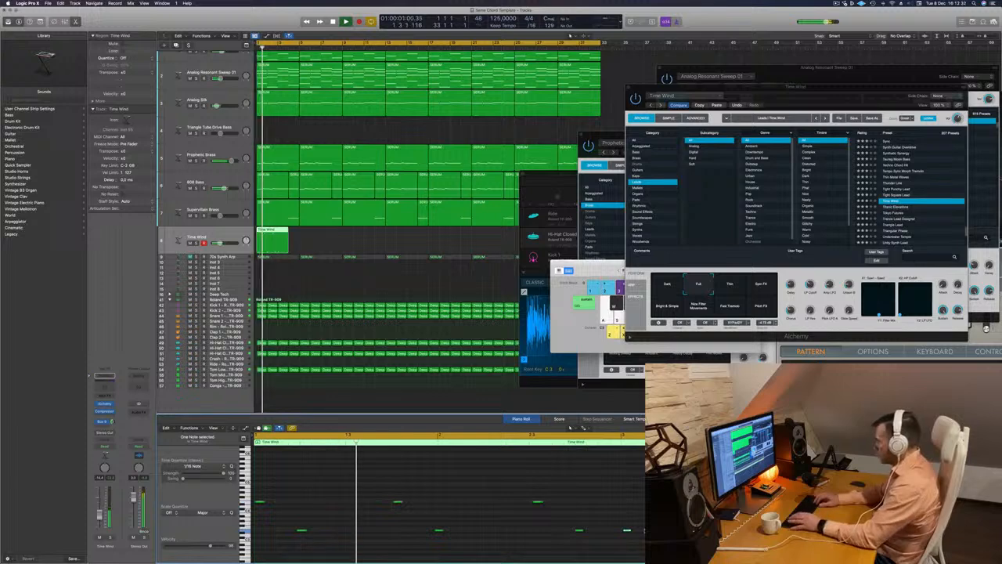
pyautogui.press('super+a')
pyautogui.press('q')
pyautogui.press('space')
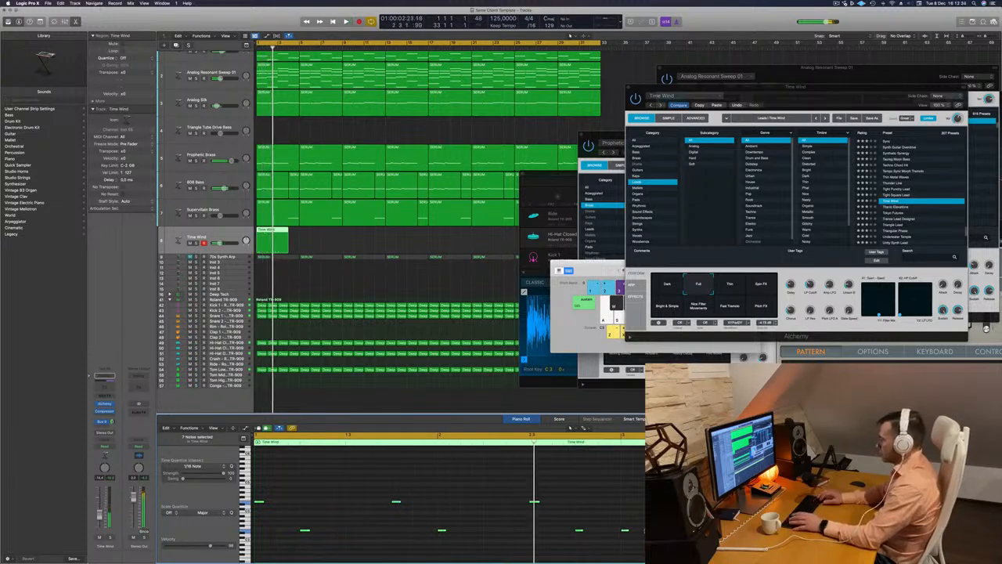
pyautogui.press('space')
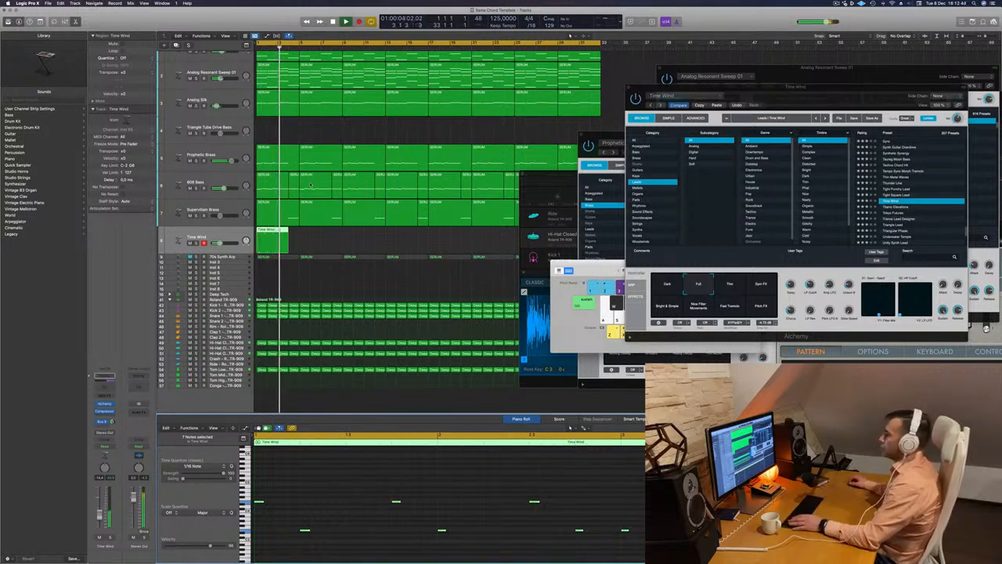
pyautogui.press('Return')
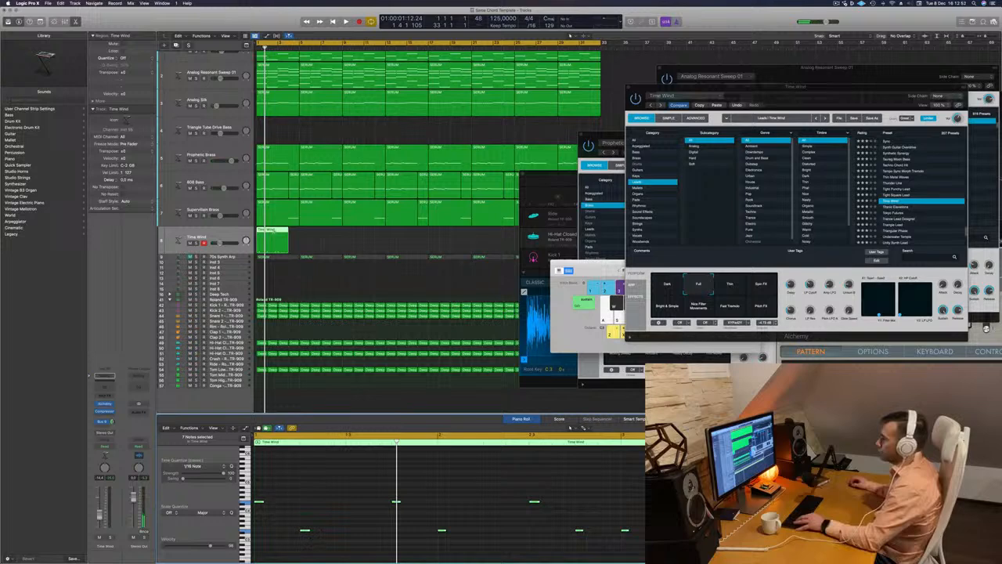
pyautogui.keyDown('super'); pyautogui.click(273, 232); pyautogui.keyUp('super')
pyautogui.keyDown('super'); pyautogui.doubleClick(274, 233); pyautogui.keyUp('super')
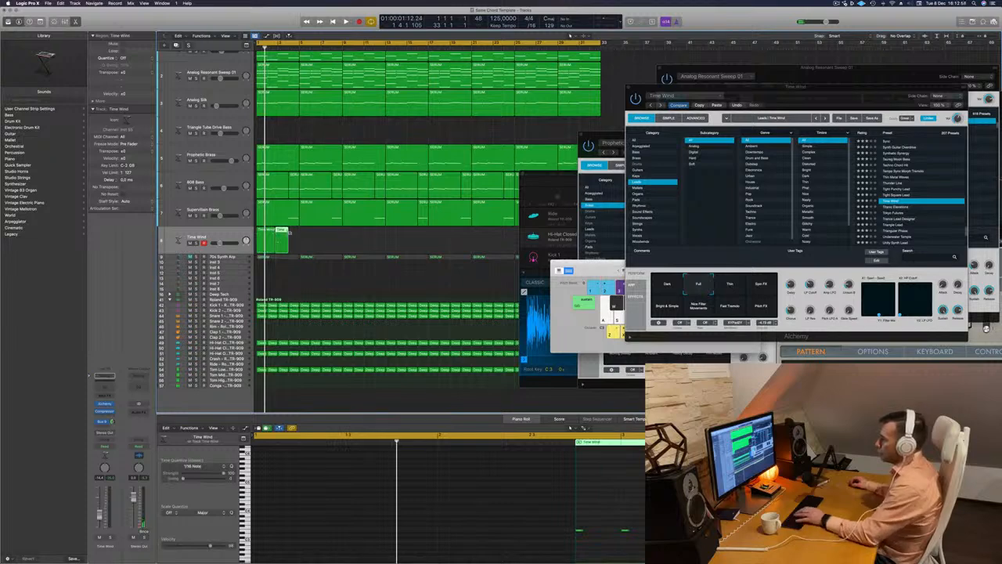
pyautogui.press('super+z')
# Split the Time Wind region at bar 3 and delete the part after the cut, leaving a two-bar phrase
pyautogui.hscroll(5, 289, 233)
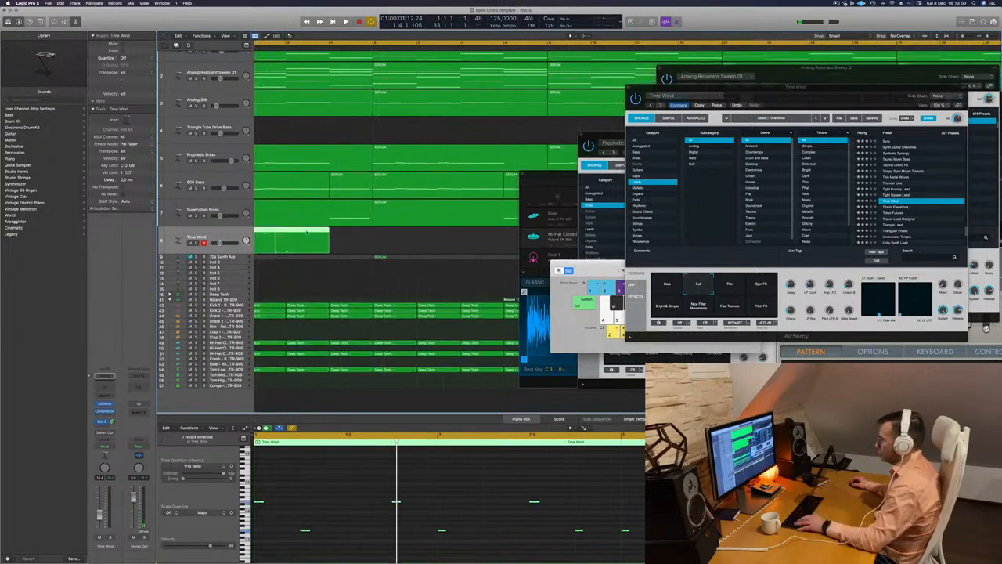
pyautogui.keyDown('super'); pyautogui.doubleClick(287, 231); pyautogui.keyUp('super')
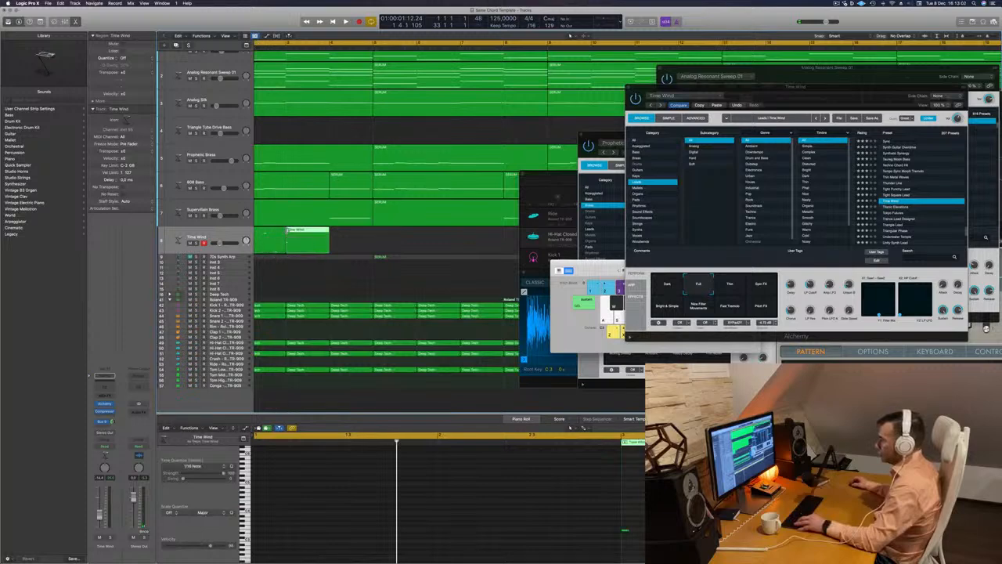
pyautogui.press('Delete')
pyautogui.hscroll(-2, 283, 236)
pyautogui.hscroll(-5, 283, 235)
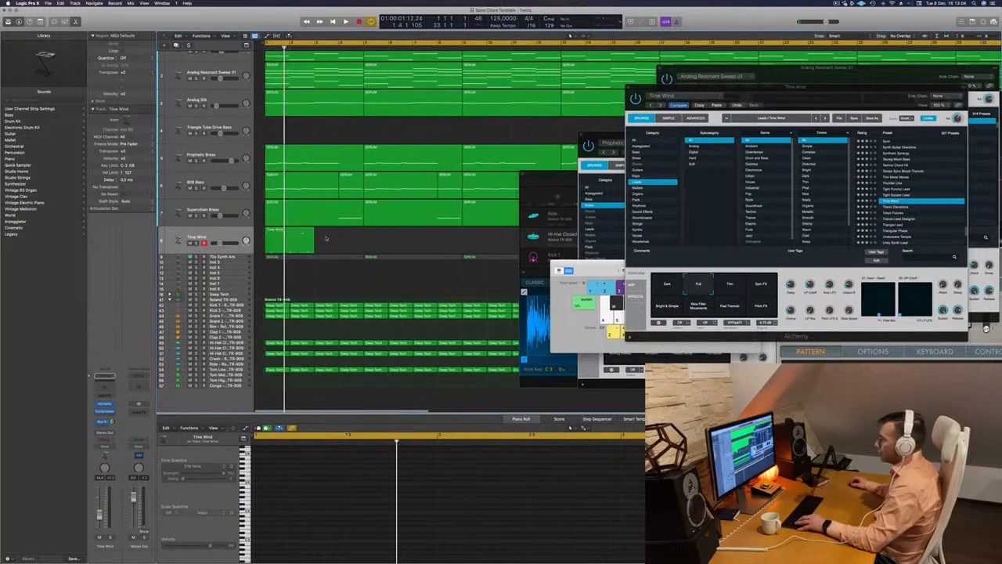
# With playback running, copy the two-bar Time Wind region until four consecutive copies fill bars 1 to 9
pyautogui.press('space')
pyautogui.click(276, 231)
pyautogui.keyDown('alt'); pyautogui.moveTo(277, 231); pyautogui.dragTo(327, 233); pyautogui.keyUp('alt')
pyautogui.hscroll(-2, 327, 233)
pyautogui.hscroll(-5, 339, 243)
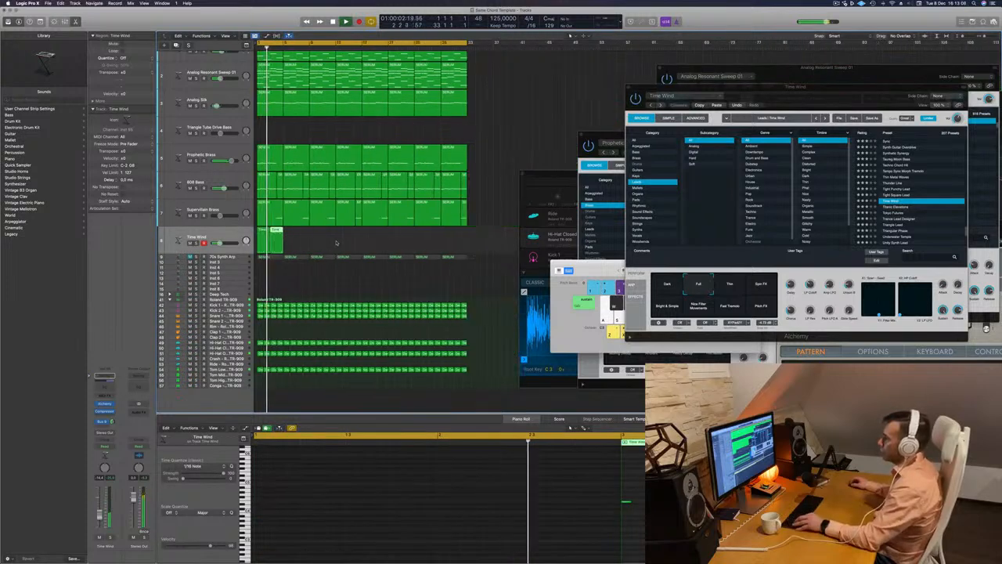
pyautogui.keyDown('shift'); pyautogui.click(261, 231); pyautogui.keyUp('shift')
pyautogui.press('space')
pyautogui.press('space')
pyautogui.keyDown('alt'); pyautogui.moveTo(261, 231); pyautogui.dragTo(287, 234); pyautogui.keyUp('alt')
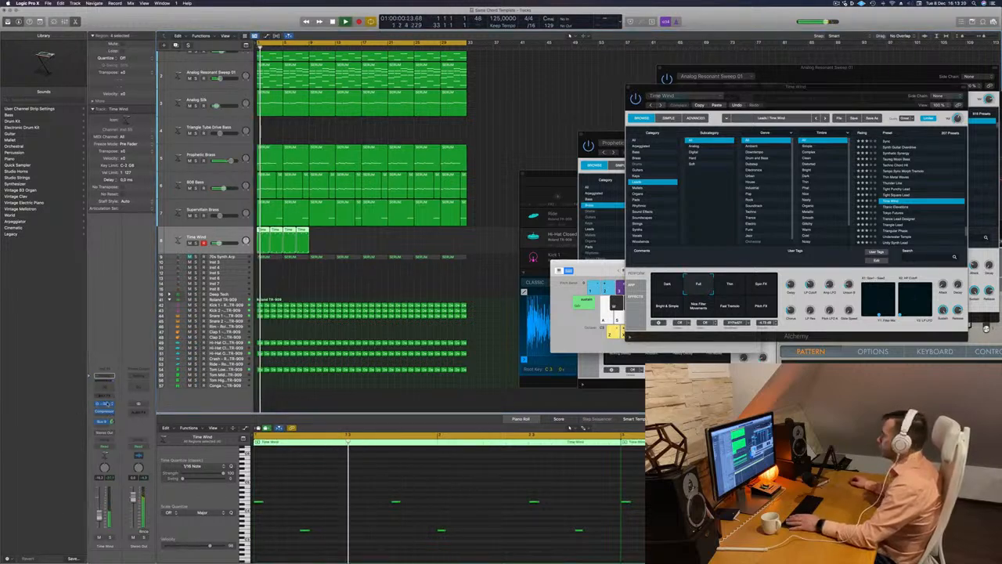
# Reopen the Time Wind track's Alchemy synth and audition its performance snapshots, including Thin, Bright & Simple and Fast Tremolo, ending on Dark
pyautogui.click(106, 404)
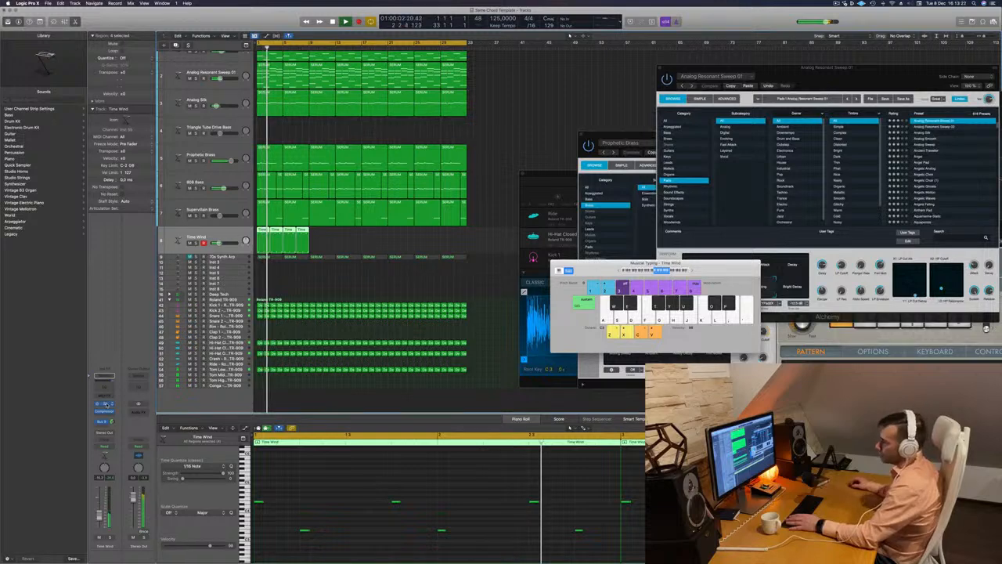
pyautogui.click(106, 404)
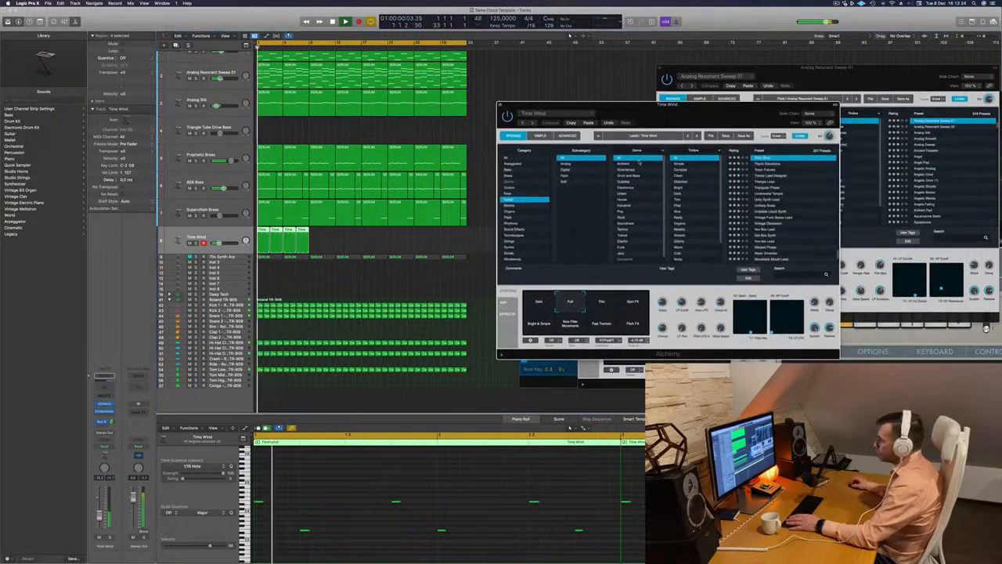
pyautogui.click(603, 304)
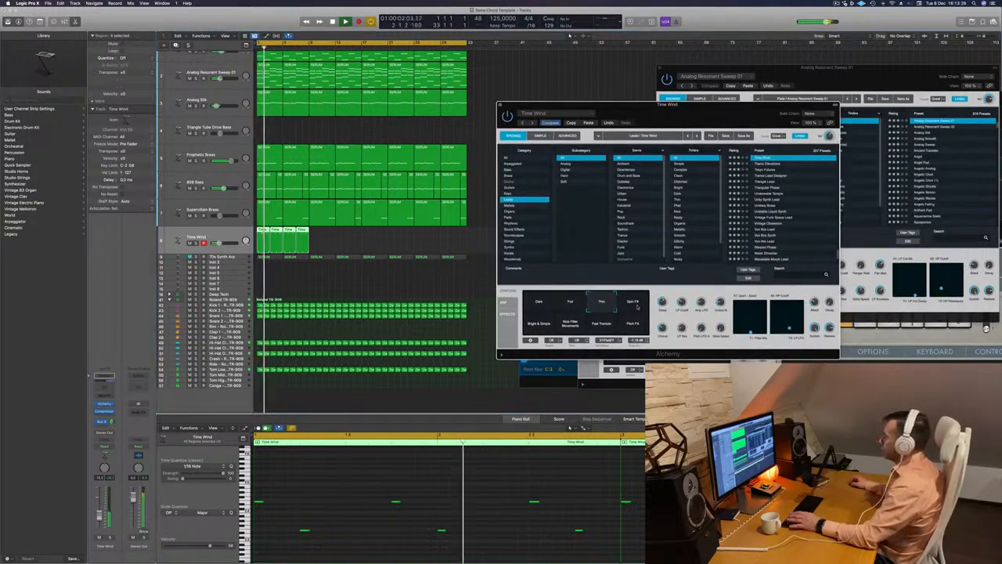
pyautogui.click(636, 306)
pyautogui.click(544, 323)
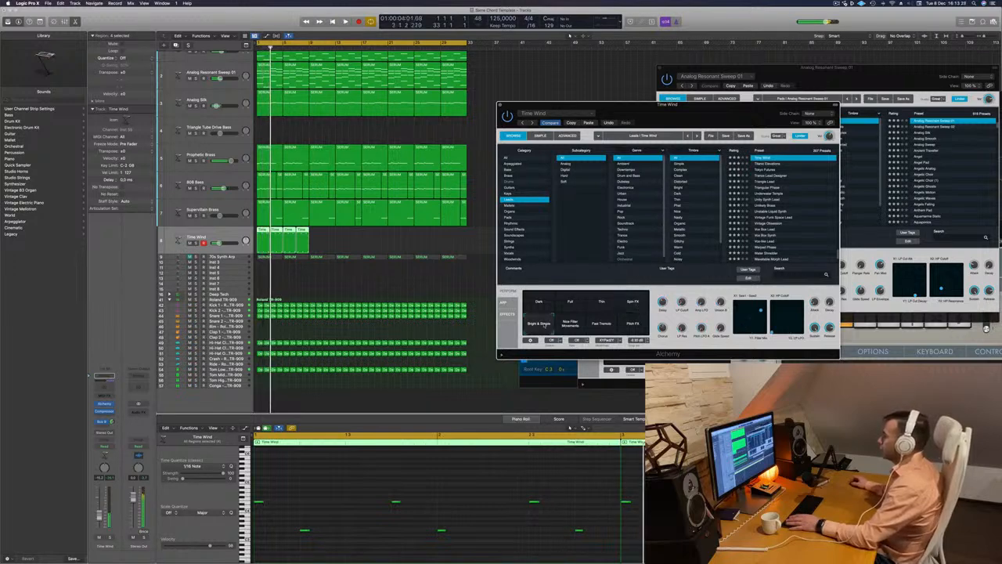
pyautogui.click(570, 326)
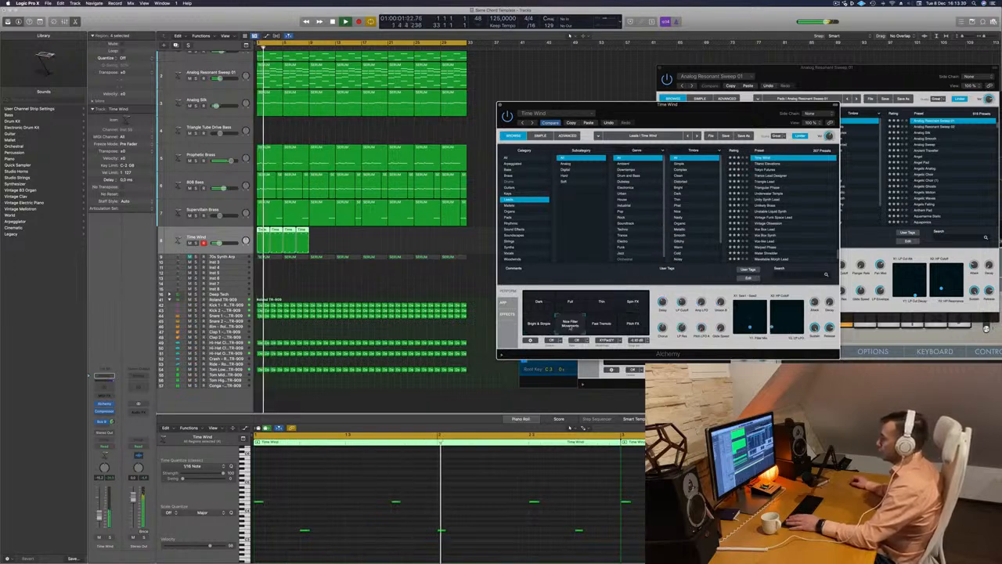
pyautogui.moveTo(669, 109); pyautogui.dragTo(610, 98)
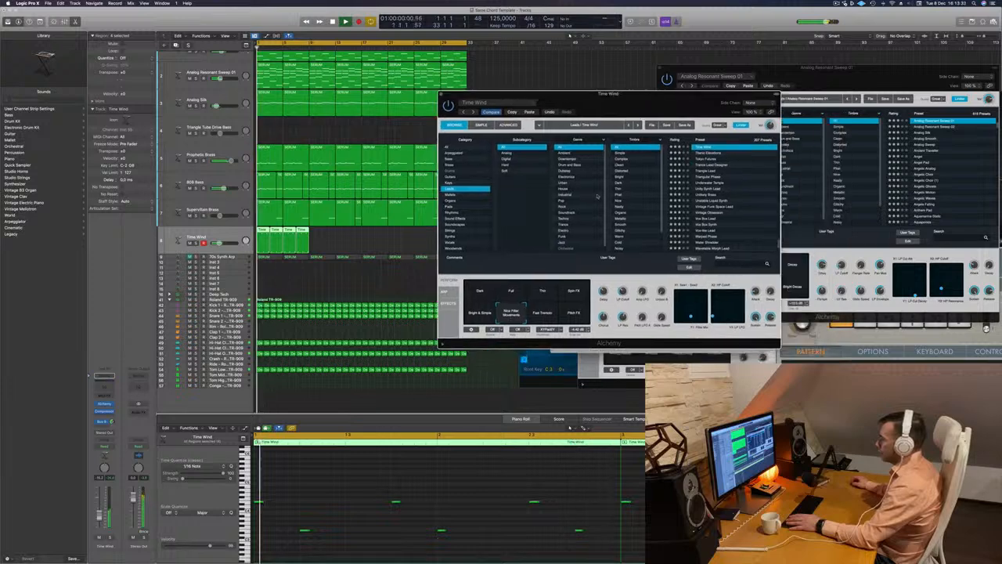
pyautogui.click(545, 314)
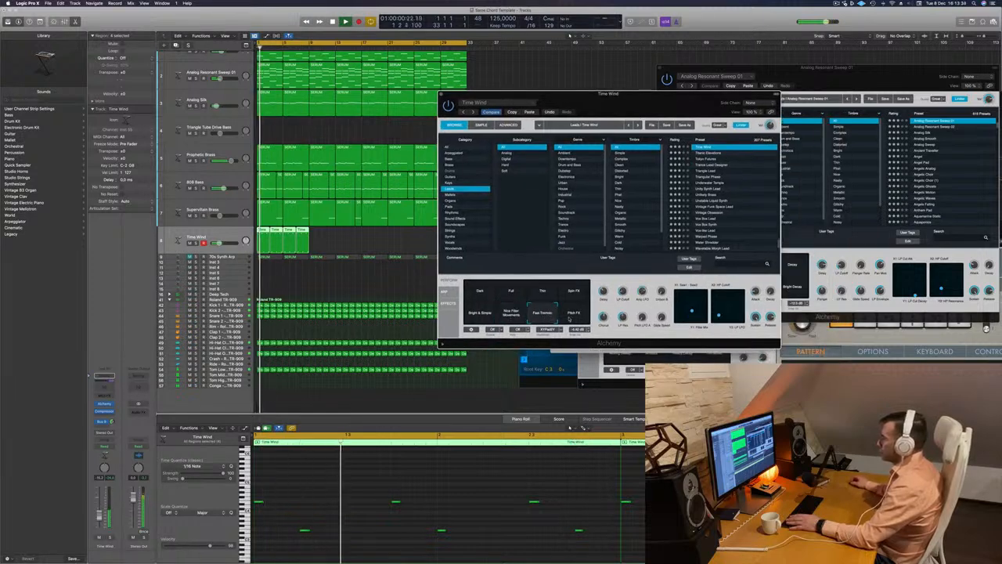
pyautogui.click(574, 314)
pyautogui.click(480, 292)
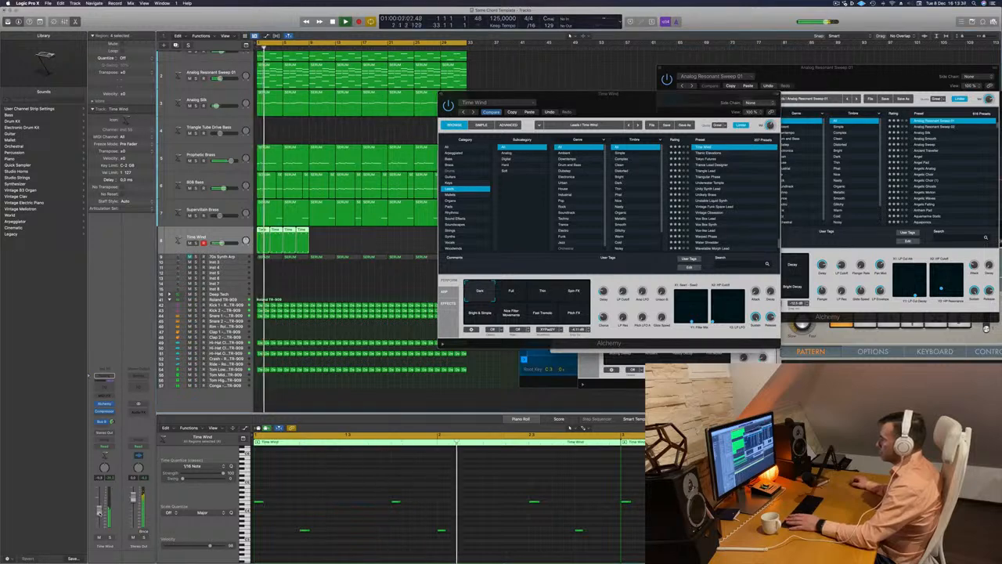
# Try all notes of the four Time Wind regions an octave higher, and return them to their original pitch
pyautogui.click(319, 483)
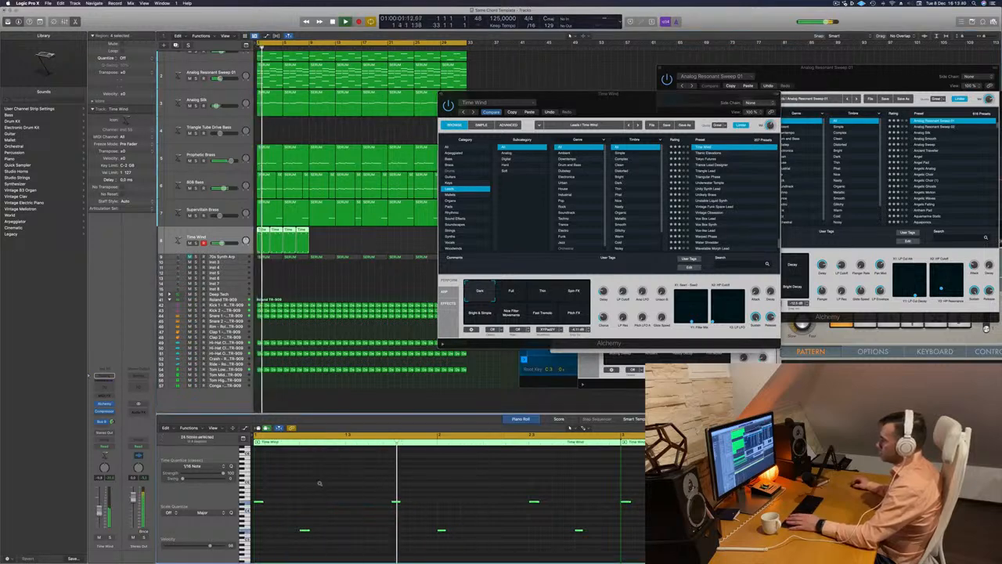
pyautogui.hotkey('alt', 'shift', 'Up')
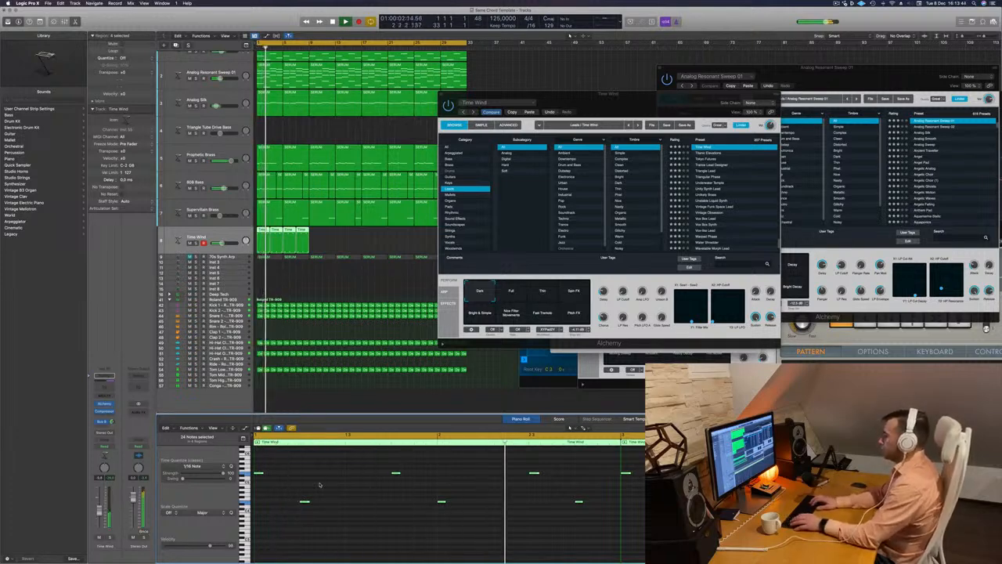
pyautogui.scroll(2, 329, 480)
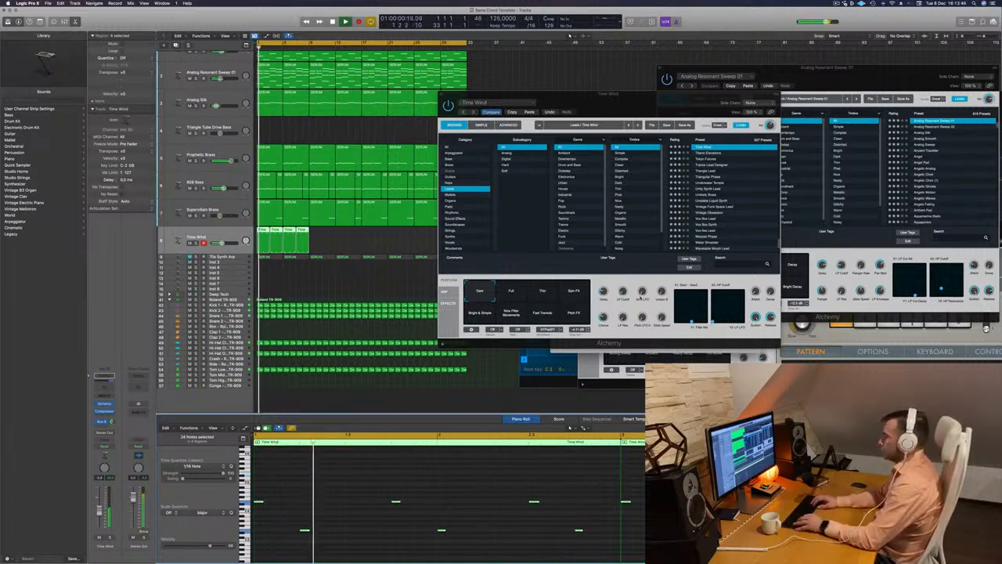
# Replace the Time Wind sound with the Tokyo Futures lead preset in Alchemy
pyautogui.click(706, 154)
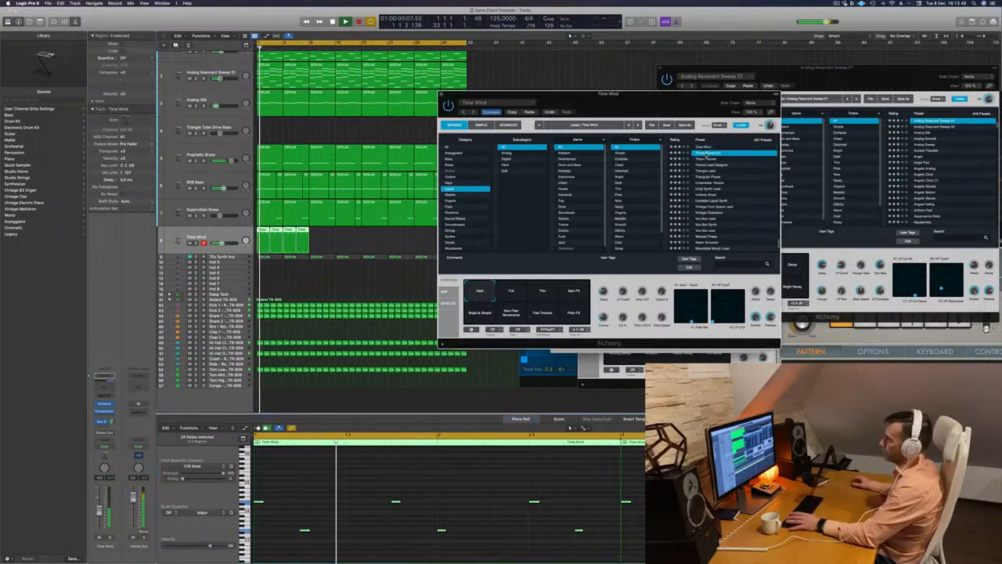
pyautogui.moveTo(706, 154); pyautogui.dragTo(687, 147)
pyautogui.click(688, 153)
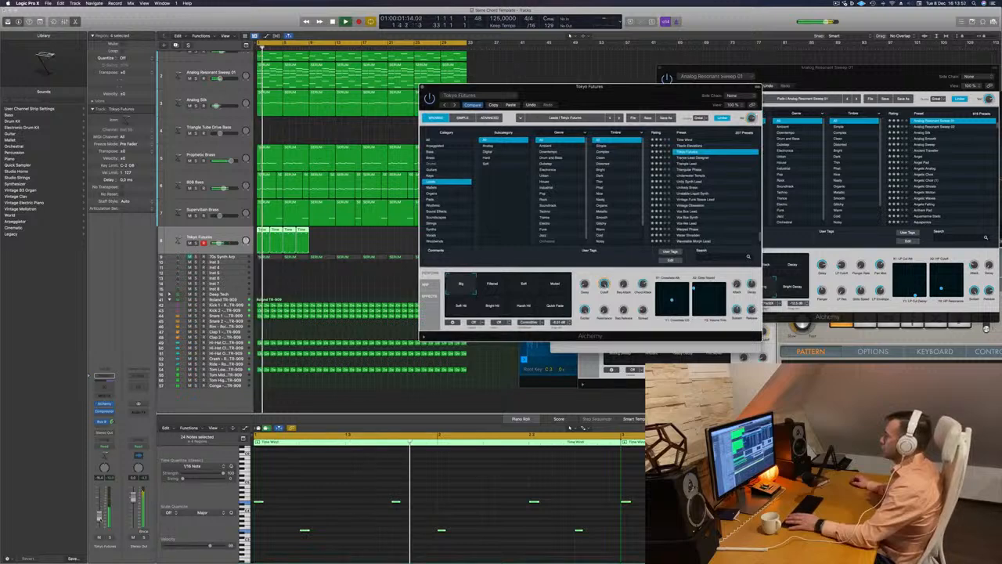
# Audition the Tokyo Futures snapshots Soft, Muted, Filtered, Soft Hit and Quick Fade, and lower the track's volume slightly
pyautogui.click(524, 285)
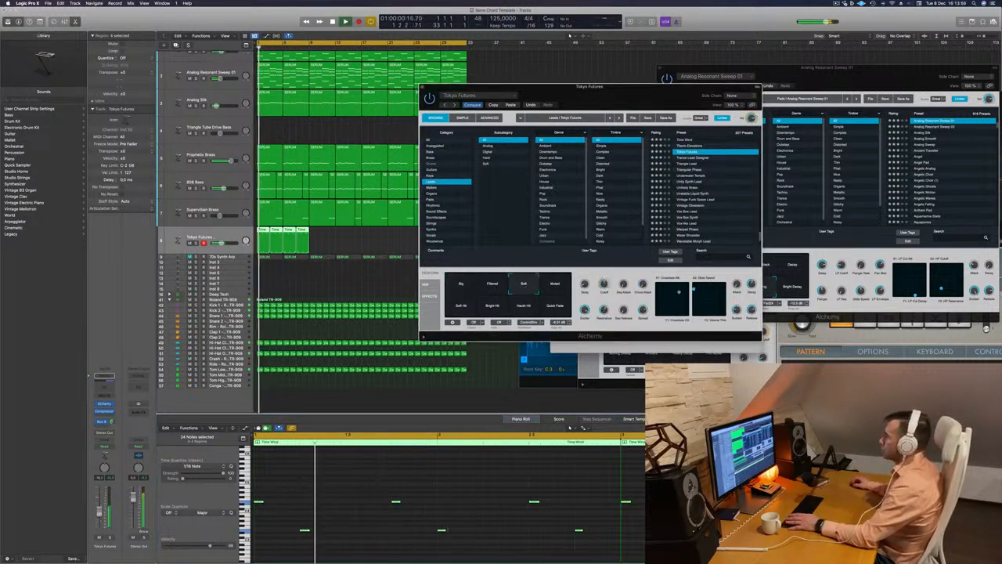
pyautogui.click(553, 285)
pyautogui.click(492, 285)
pyautogui.click(461, 306)
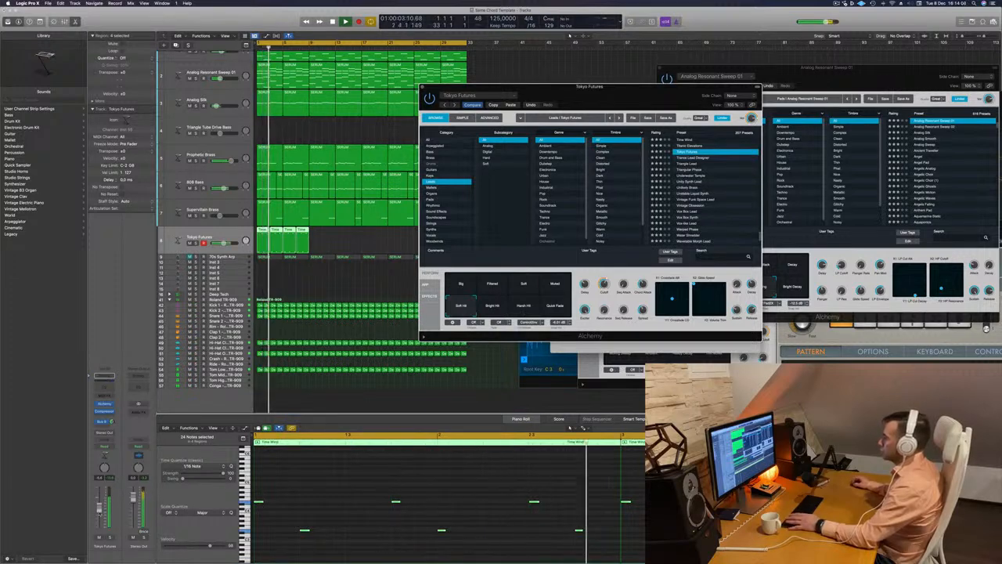
pyautogui.moveTo(100, 511); pyautogui.dragTo(99, 512)
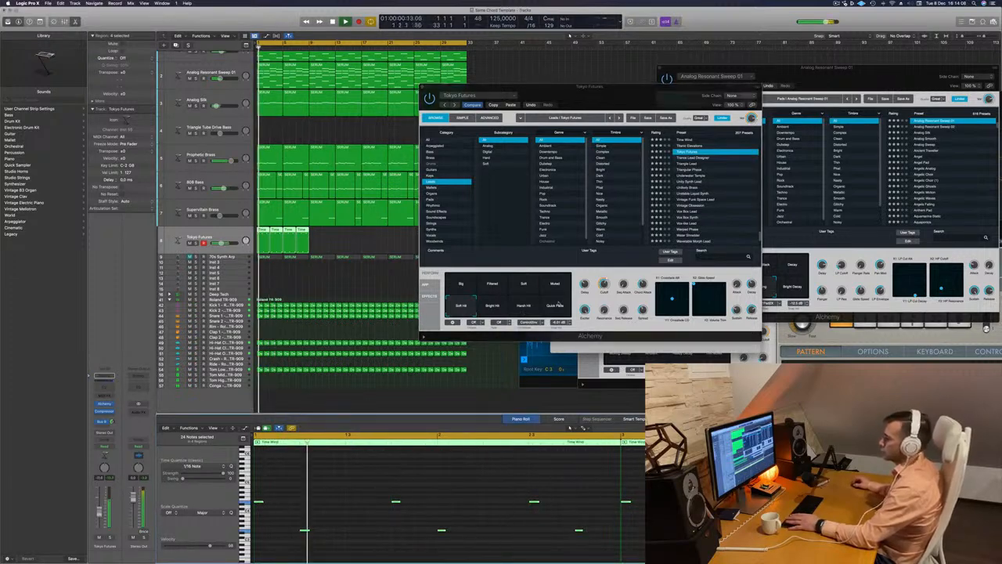
pyautogui.click(555, 305)
pyautogui.press('space')
pyautogui.press('space')
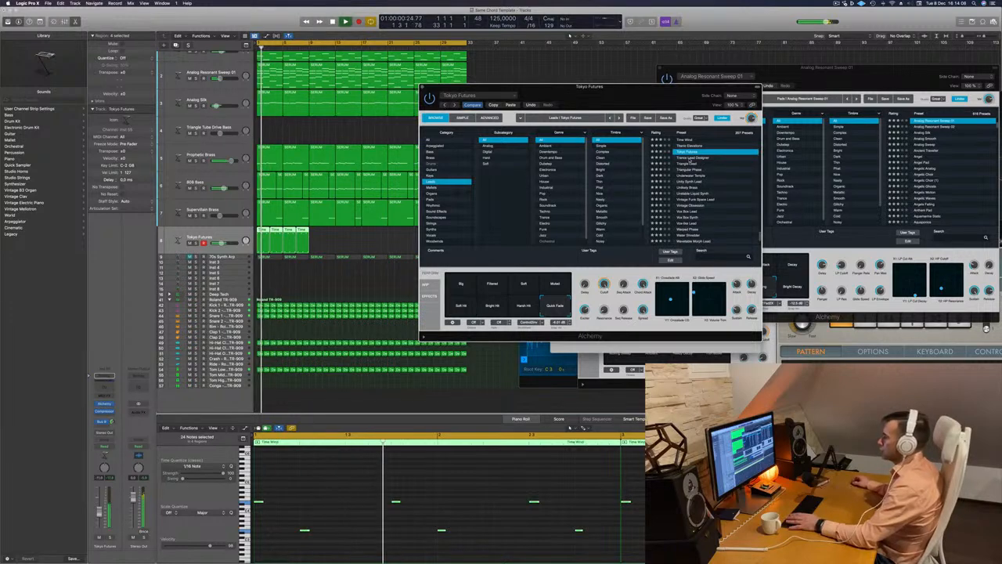
# Load the Triangle Lead preset for the melody track and close the synth window
pyautogui.click(688, 158)
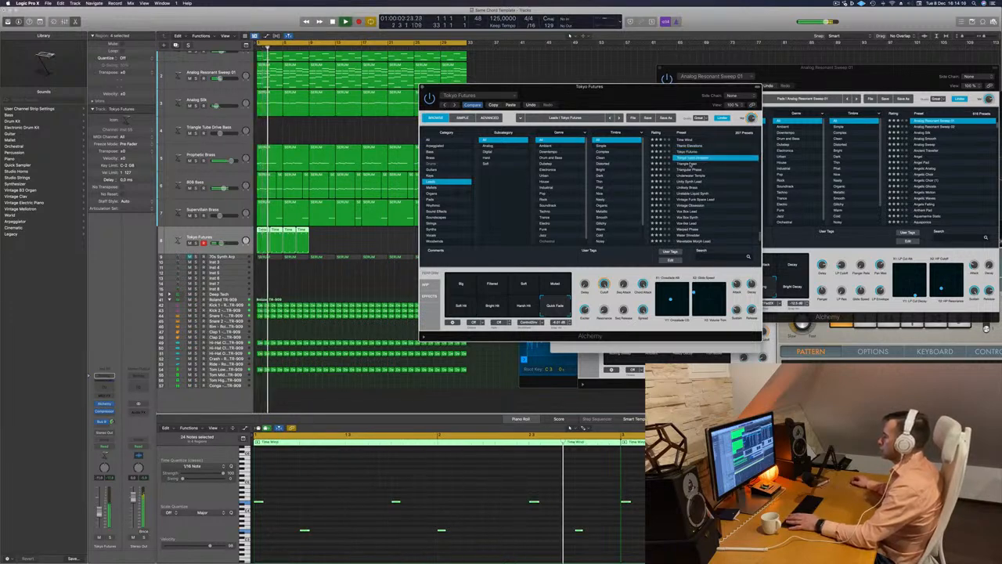
pyautogui.click(693, 163)
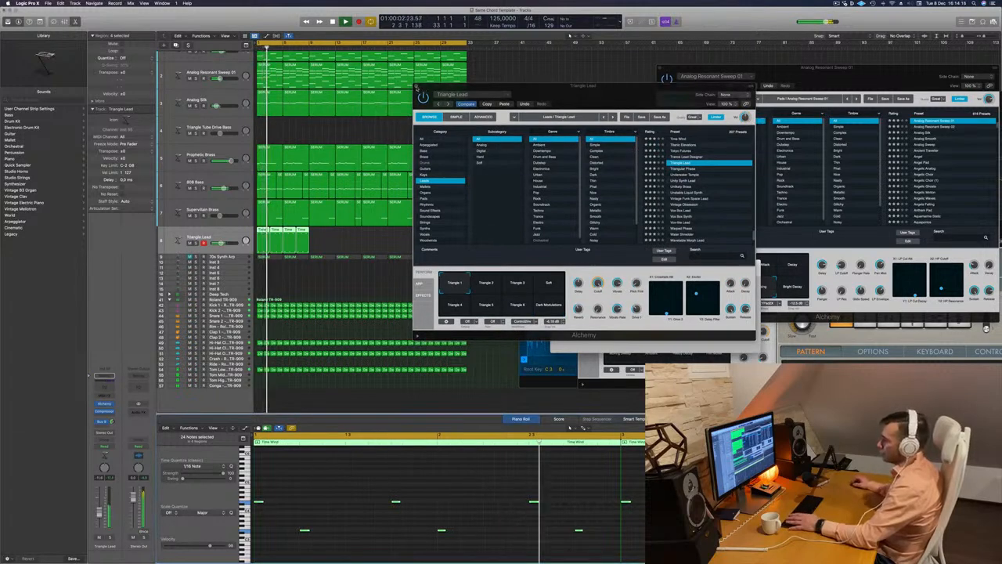
pyautogui.click(417, 87)
# Copy the four melody regions on the Triangle Lead track to bars 9 to 17
pyautogui.moveTo(327, 237)
pyautogui.mouseDown()
pyautogui.moveTo(261, 230)
pyautogui.moveTo(314, 236)
pyautogui.mouseUp()
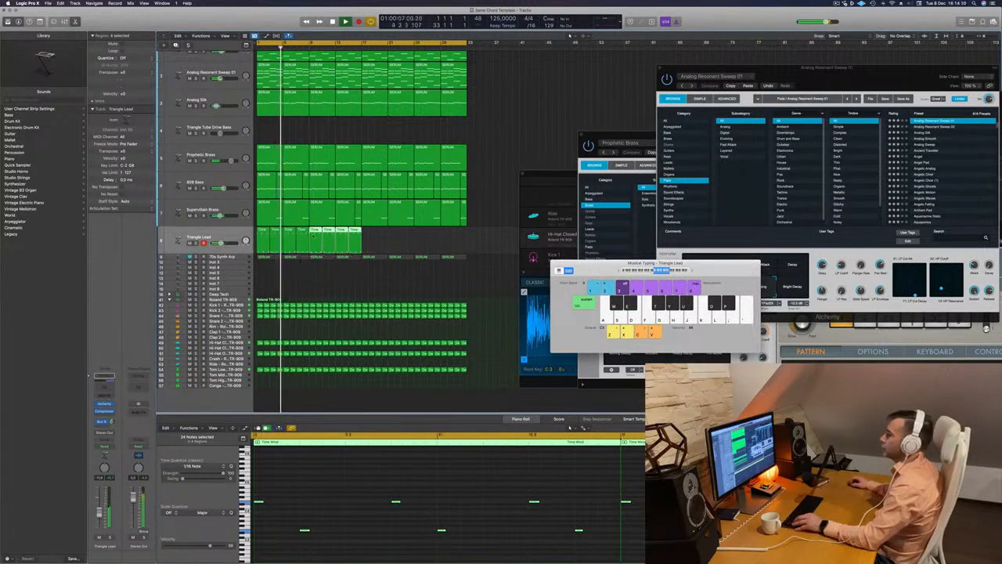